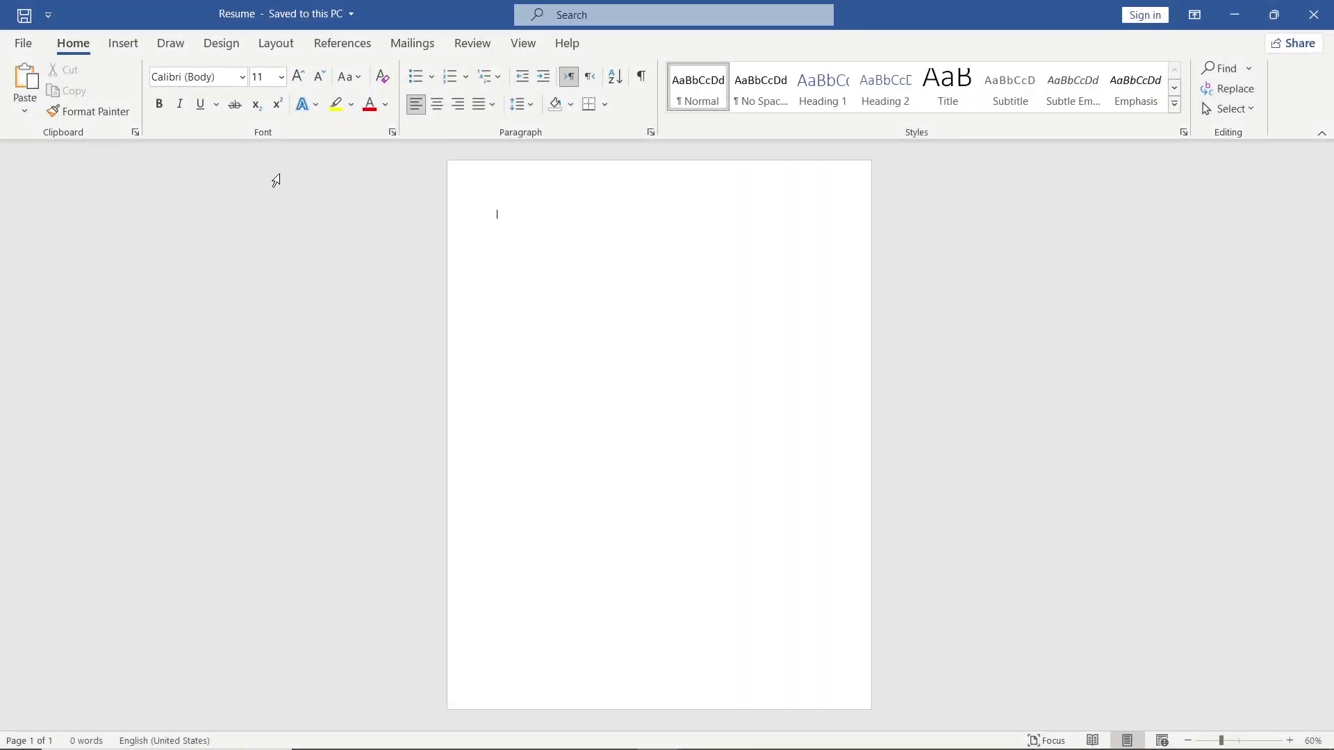
Set the page to A4 with Narrow margins and turn on alignment guides
left_click(295, 50)
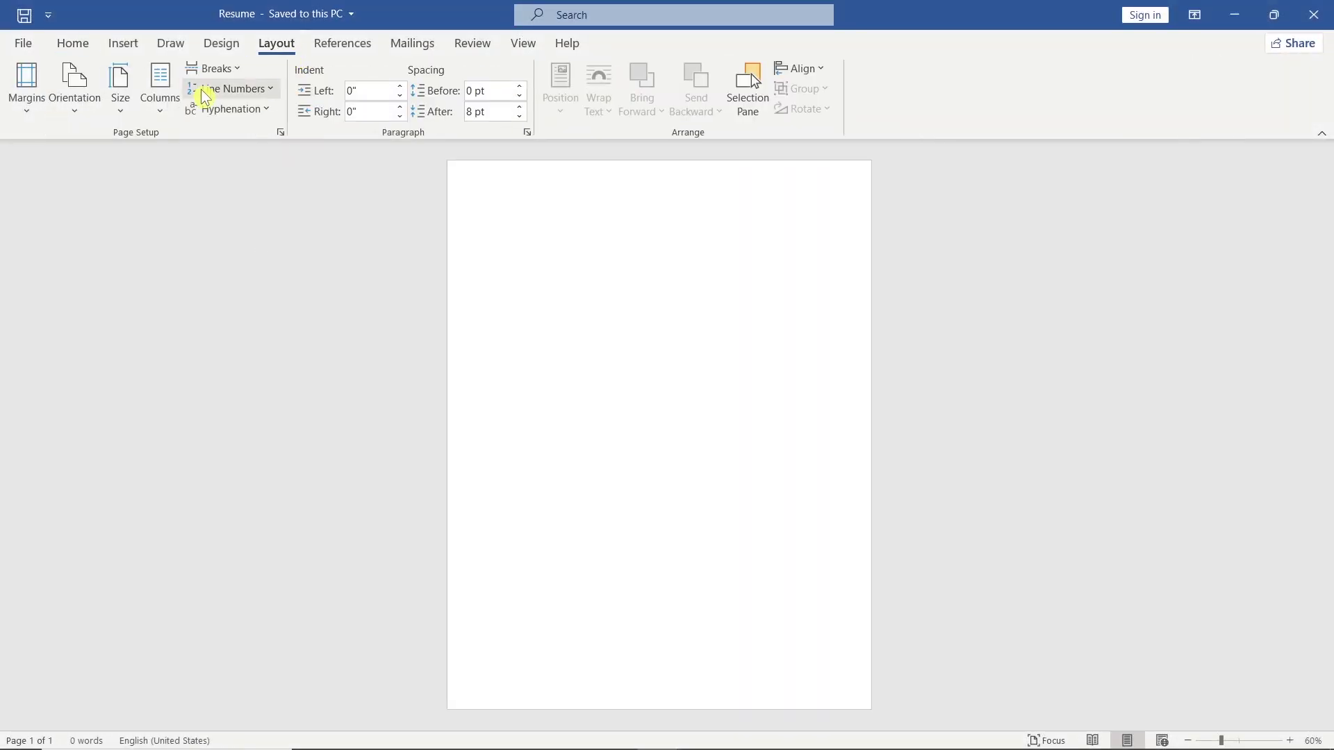
left_click(132, 115)
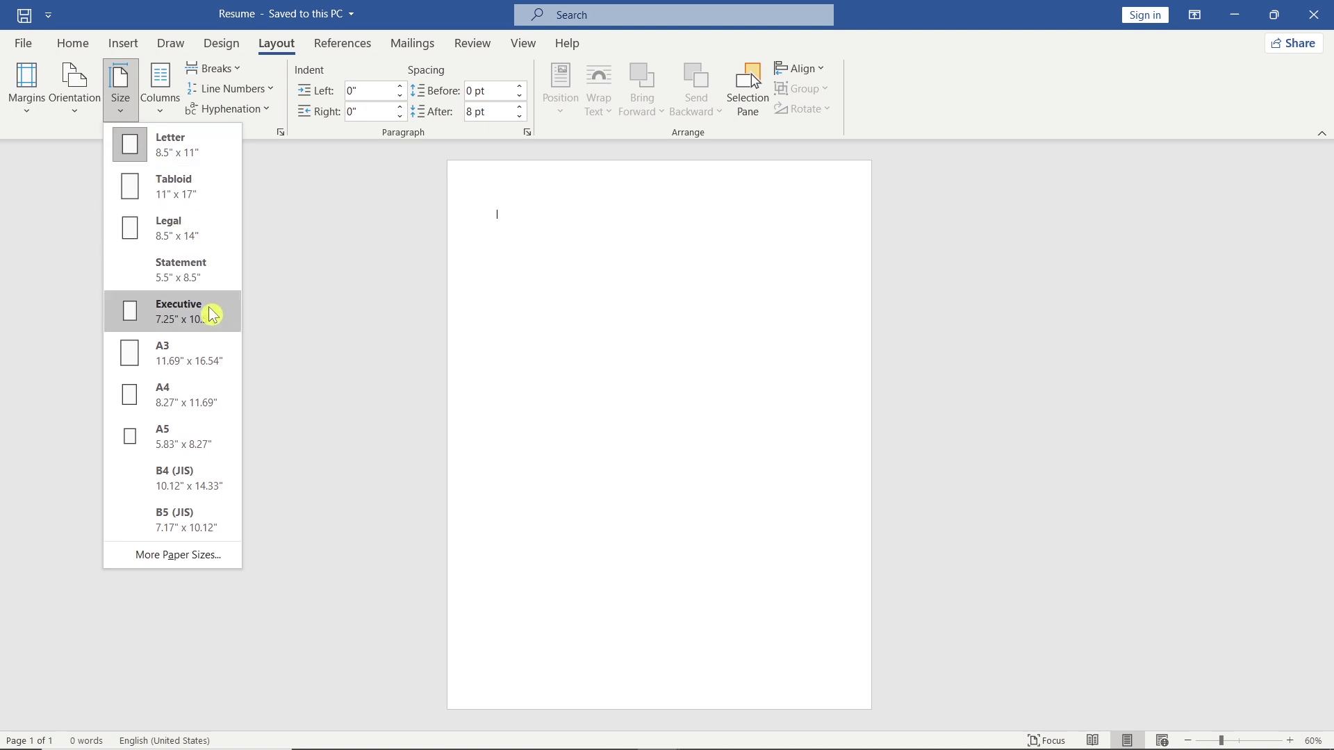
left_click(230, 399)
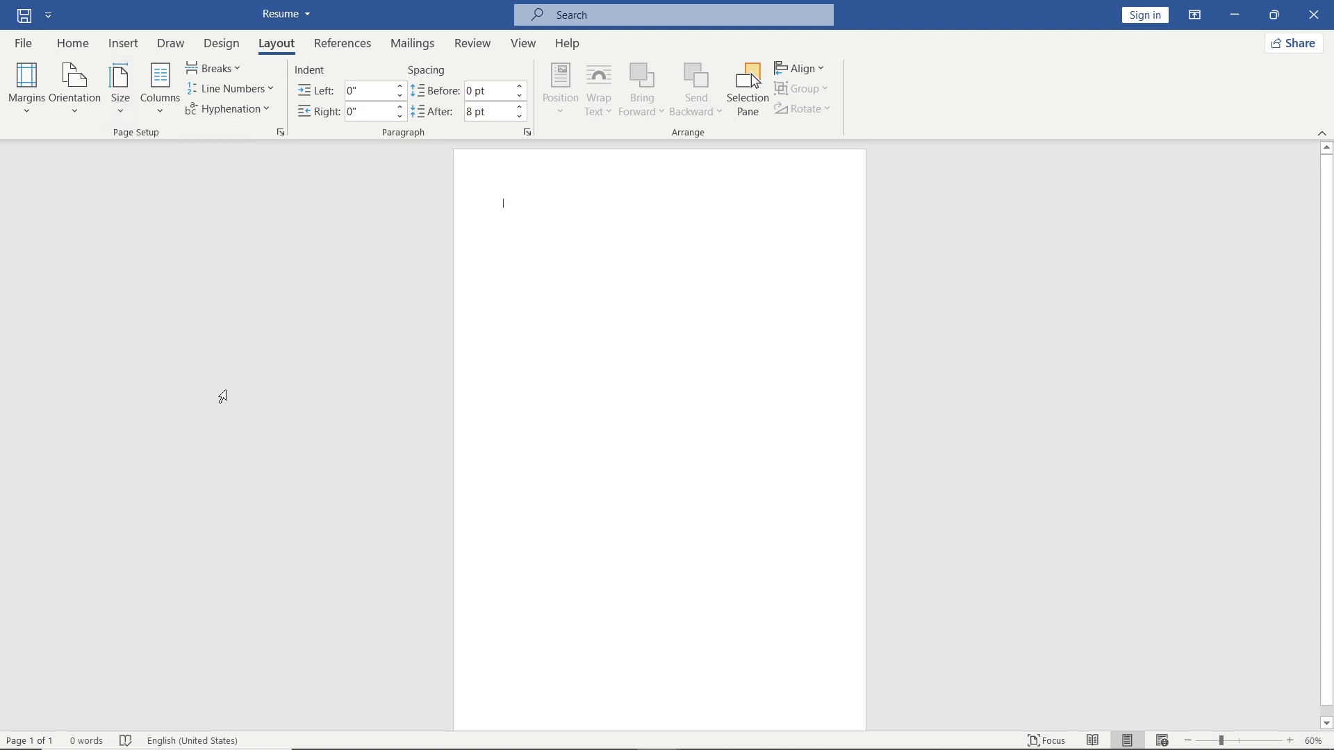
left_click(40, 116)
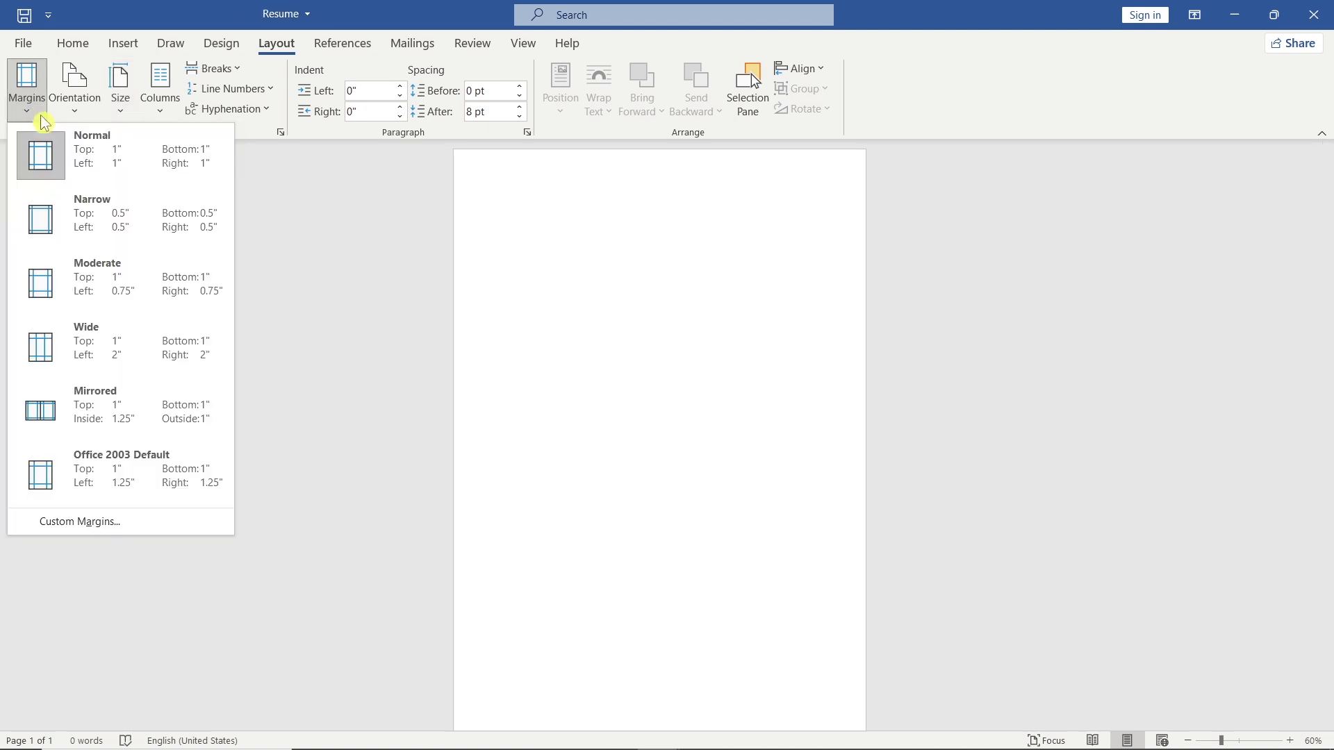
left_click(145, 221)
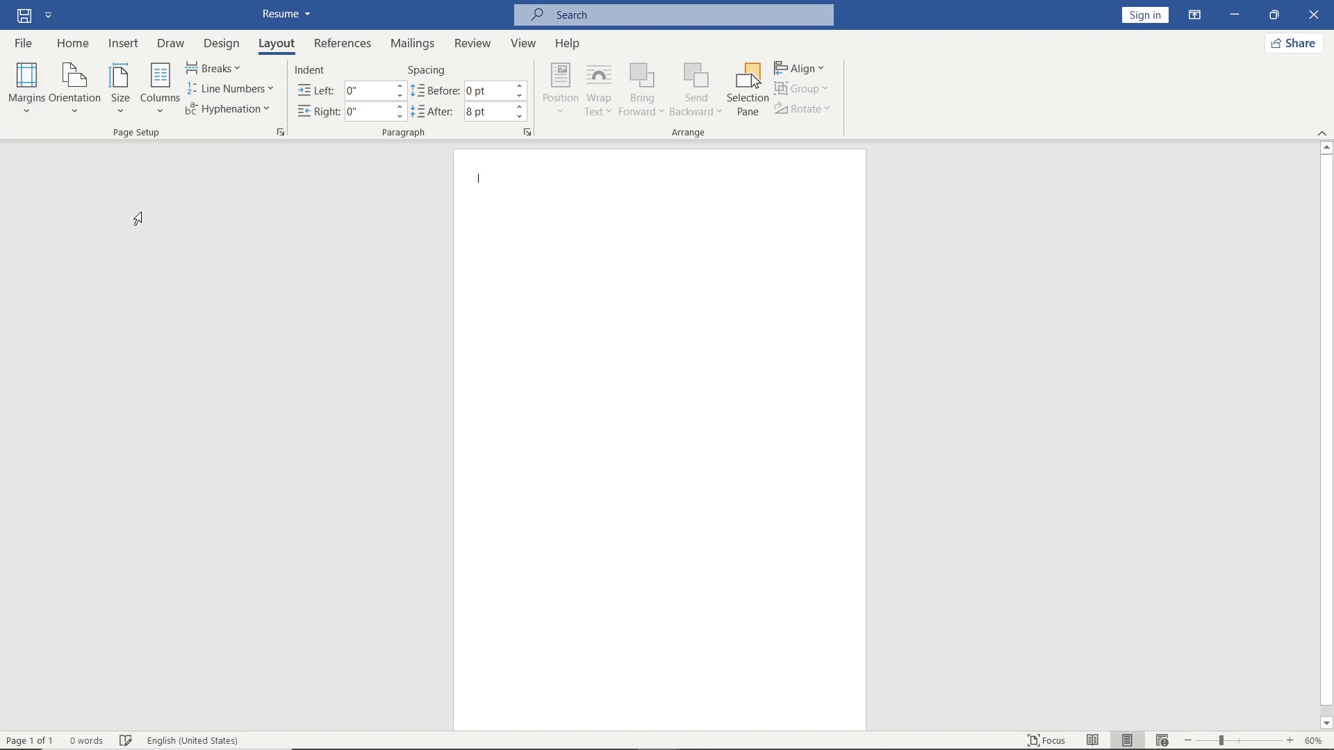
left_click(820, 69)
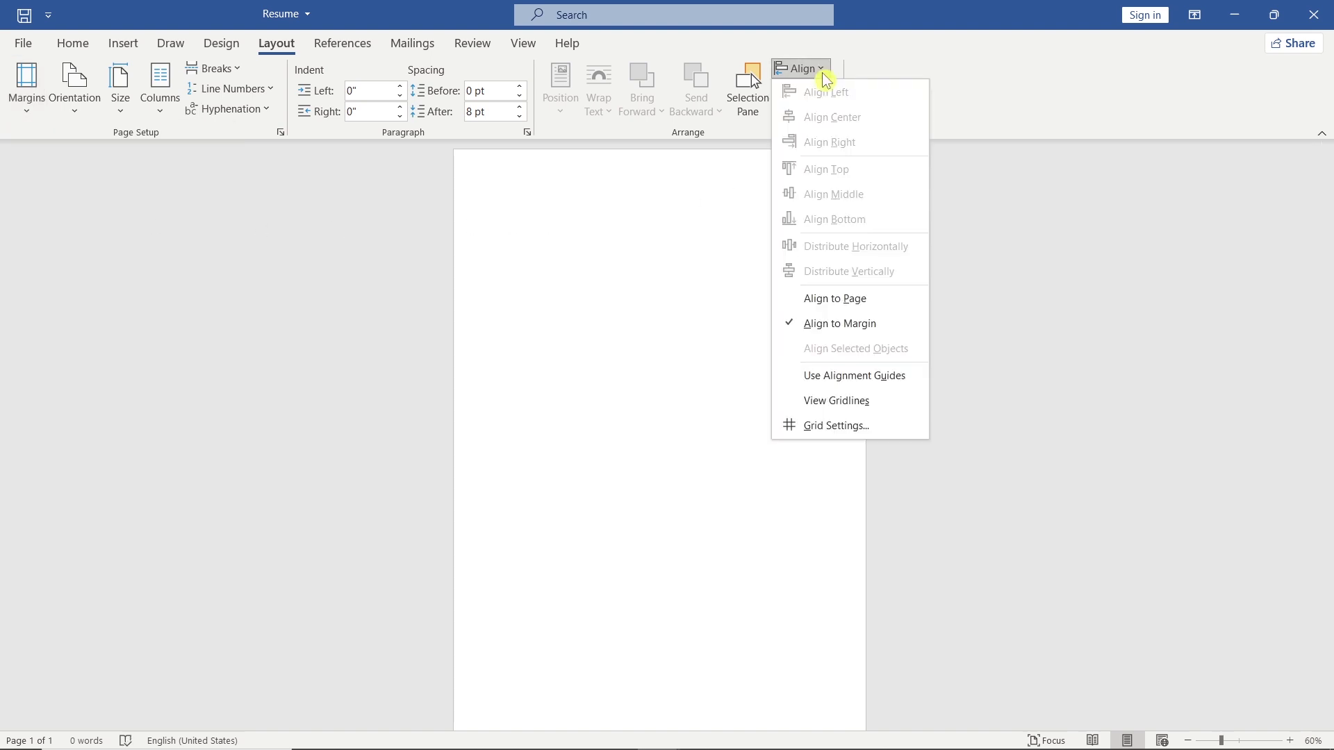
left_click(922, 376)
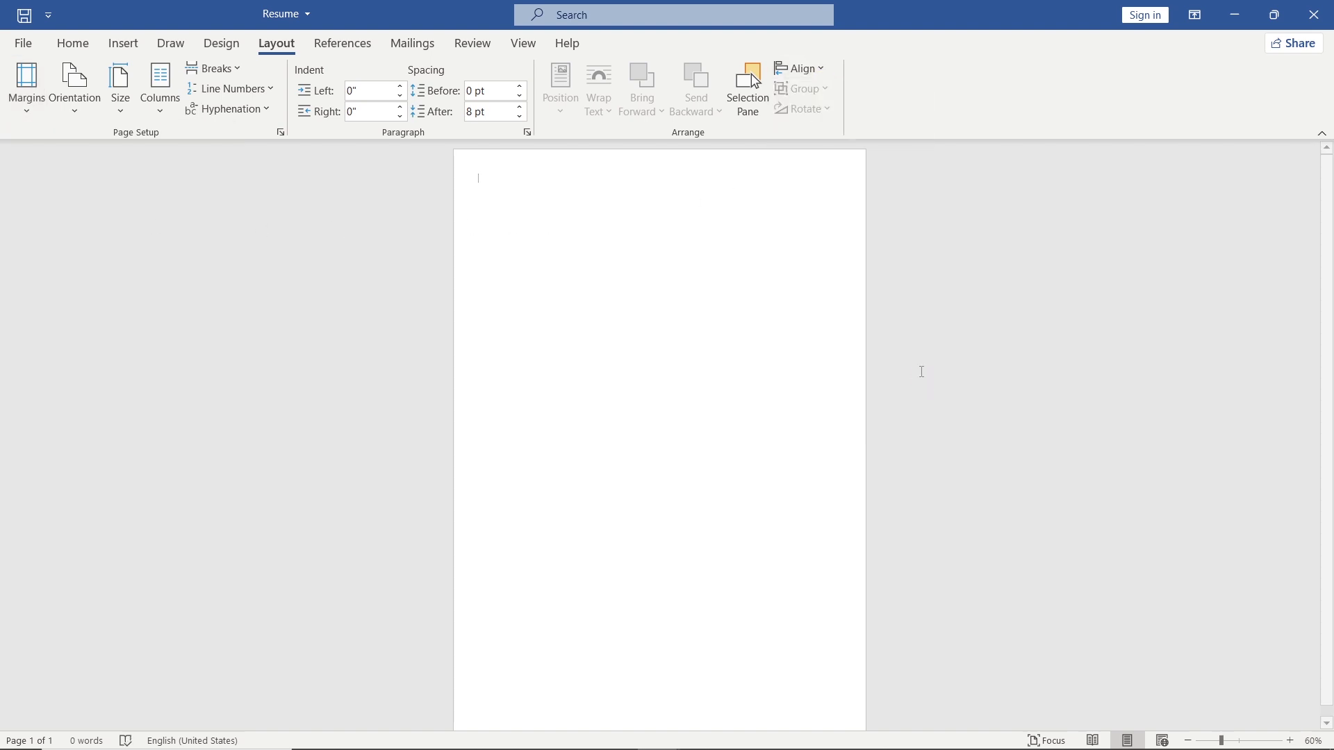
Apply the Century Gothic theme font set to the document
left_click(233, 46)
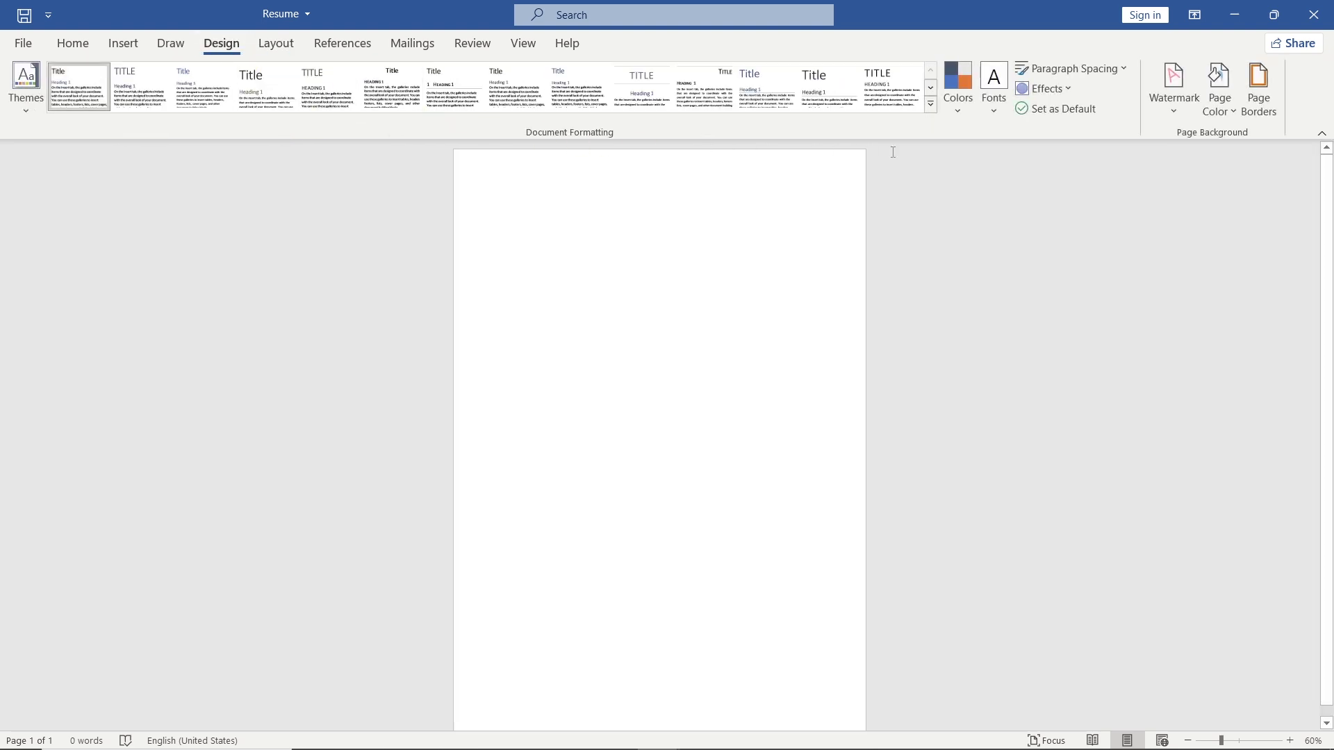
left_click(995, 107)
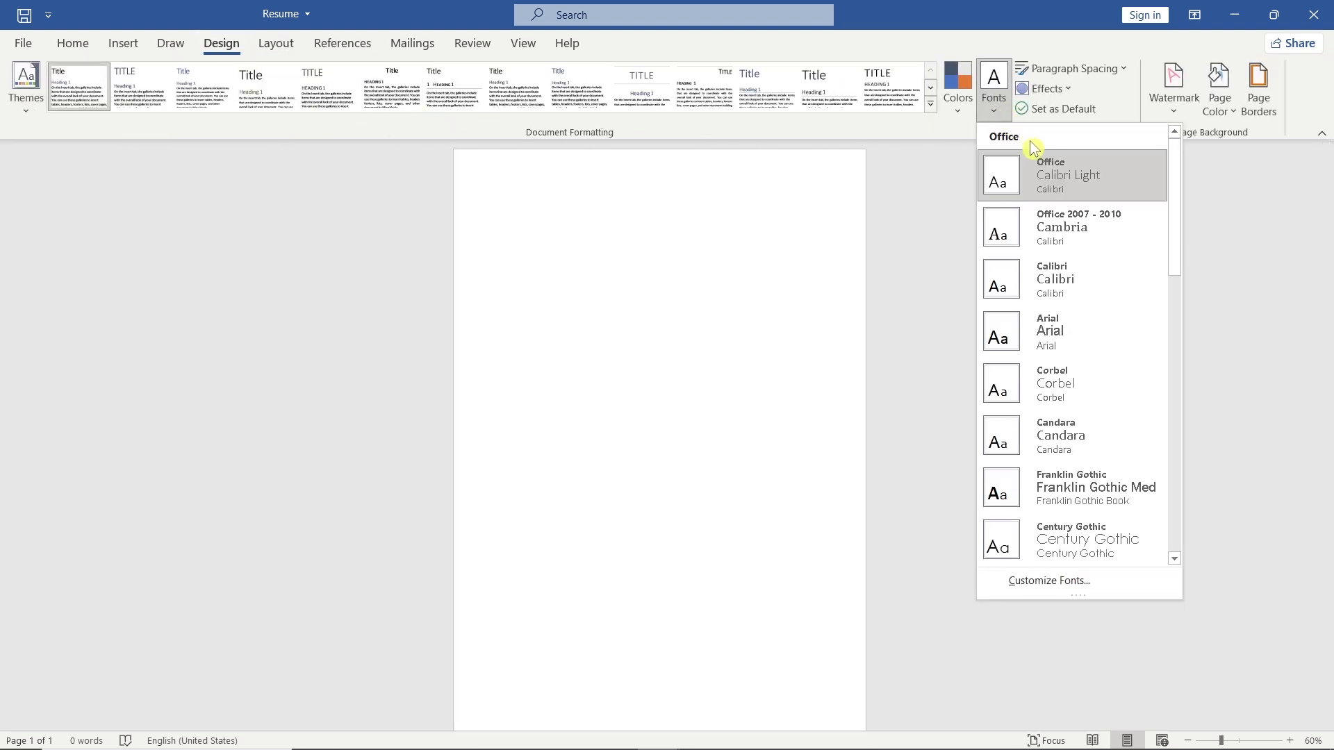
left_click(1154, 535)
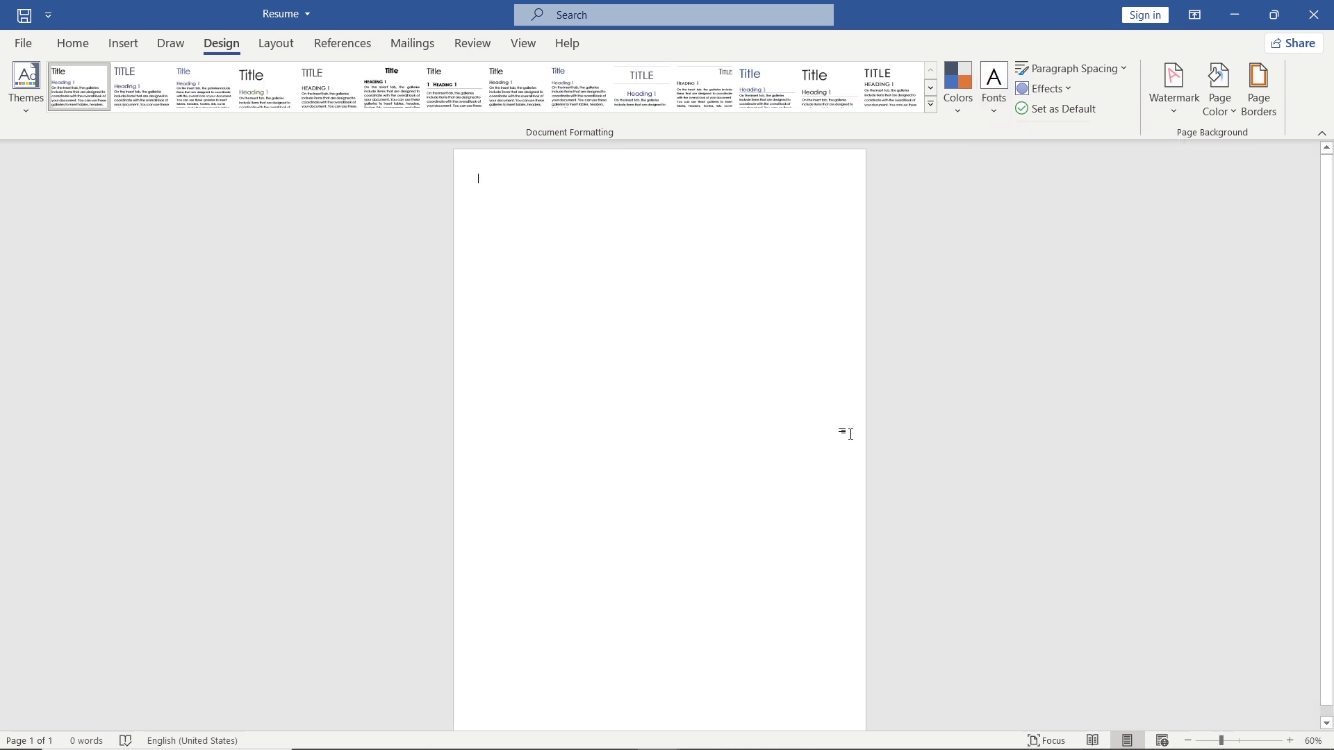
left_click(132, 49)
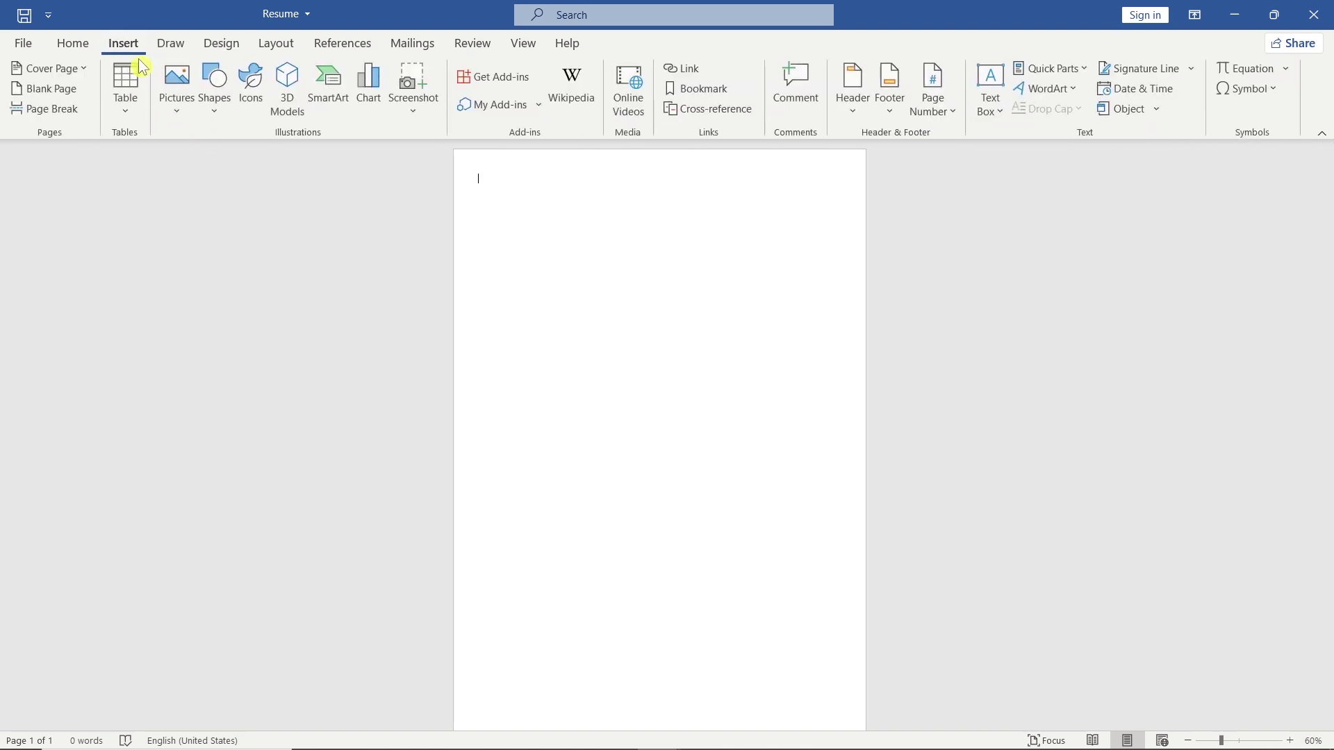
Draw a rectangle and size it 11.69" tall by 3.25" wide
left_click(217, 111)
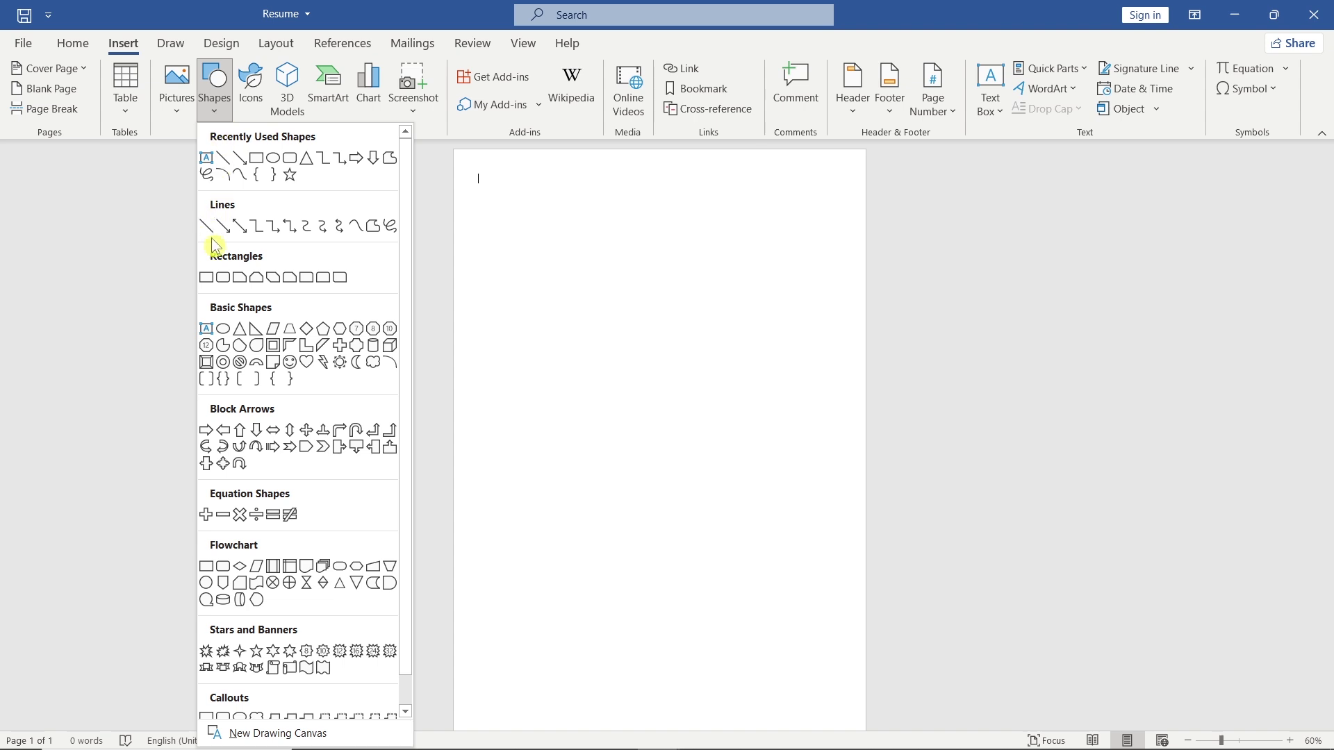
left_click(207, 278)
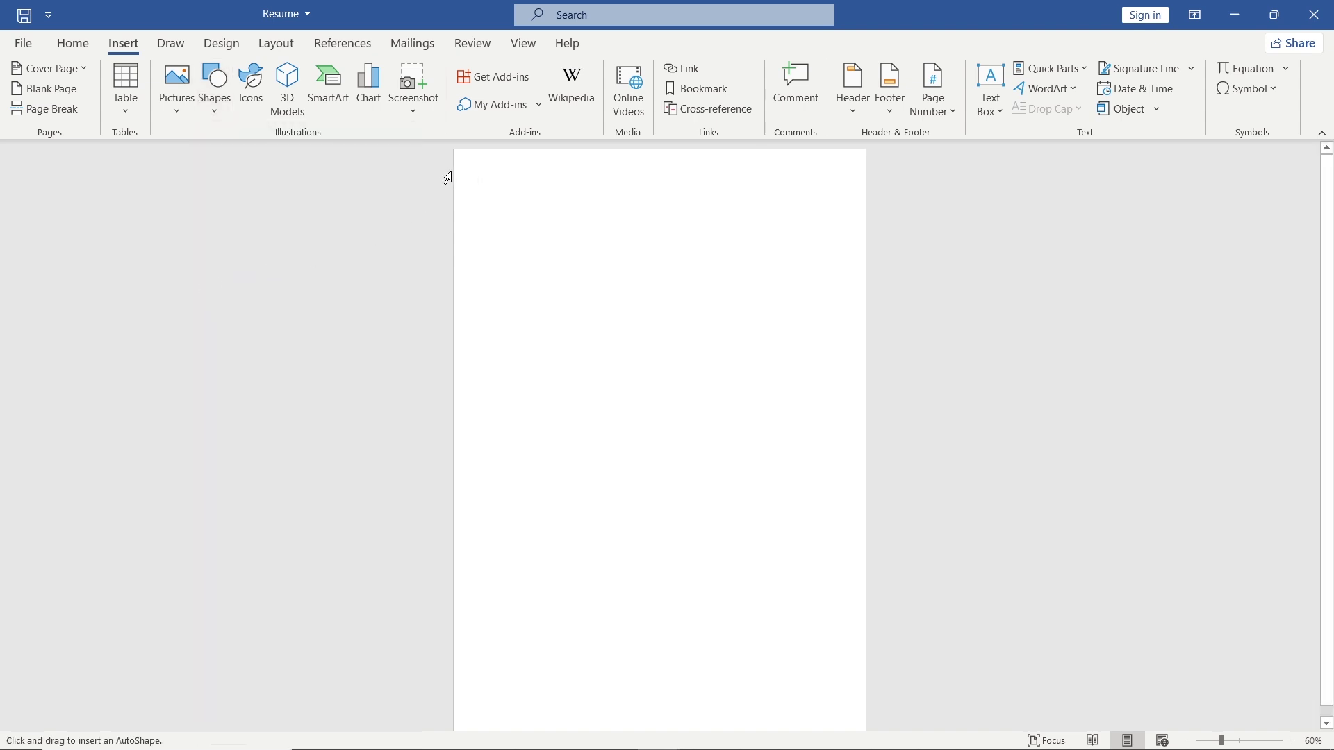
left_click_drag(458, 164, 520, 343)
left_click(1213, 90)
left_click(1235, 70)
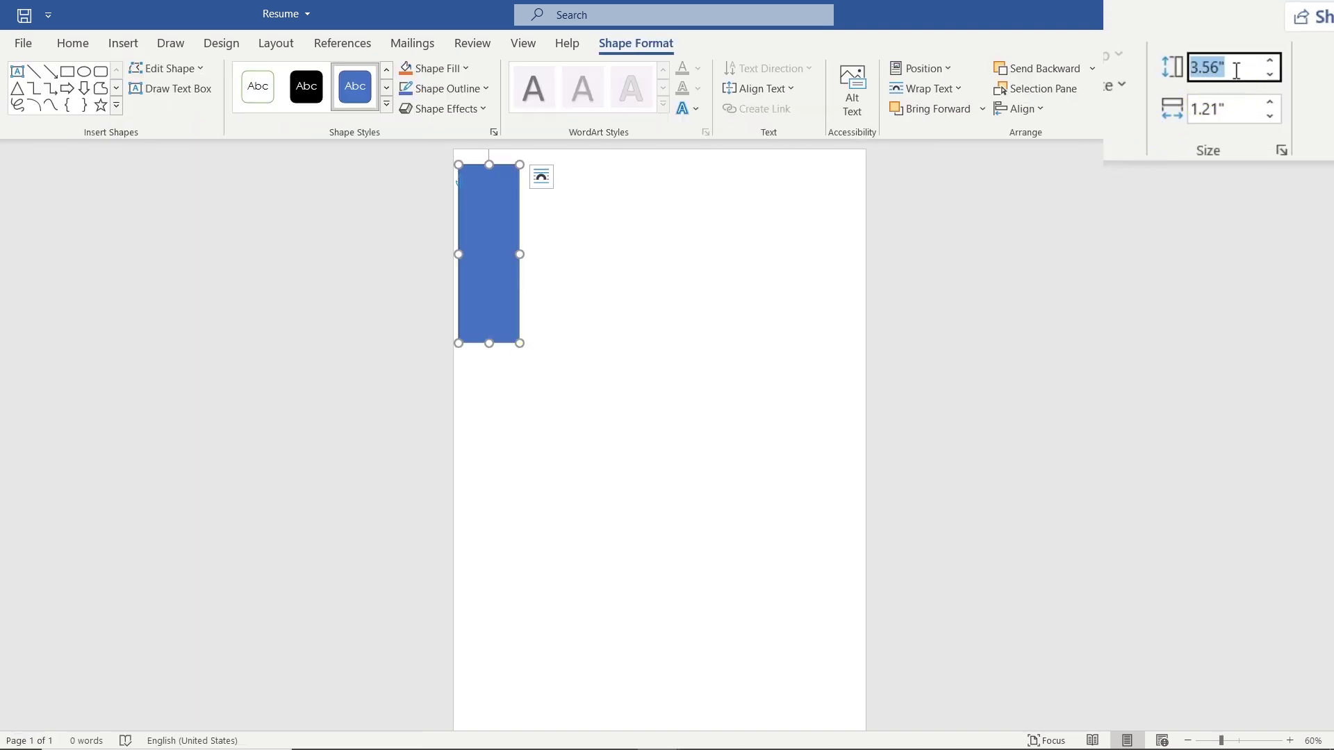
type("11.69")
key("Return")
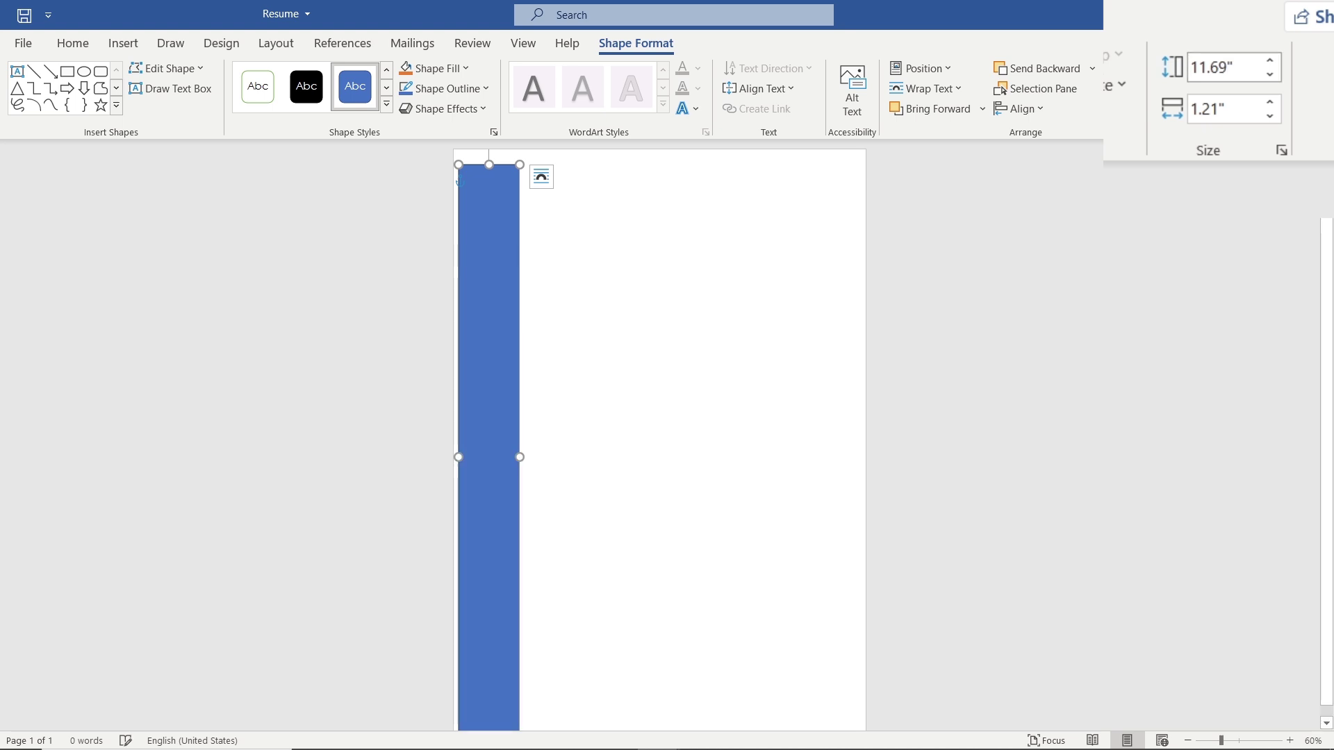
left_click(1247, 108)
type("3.25")
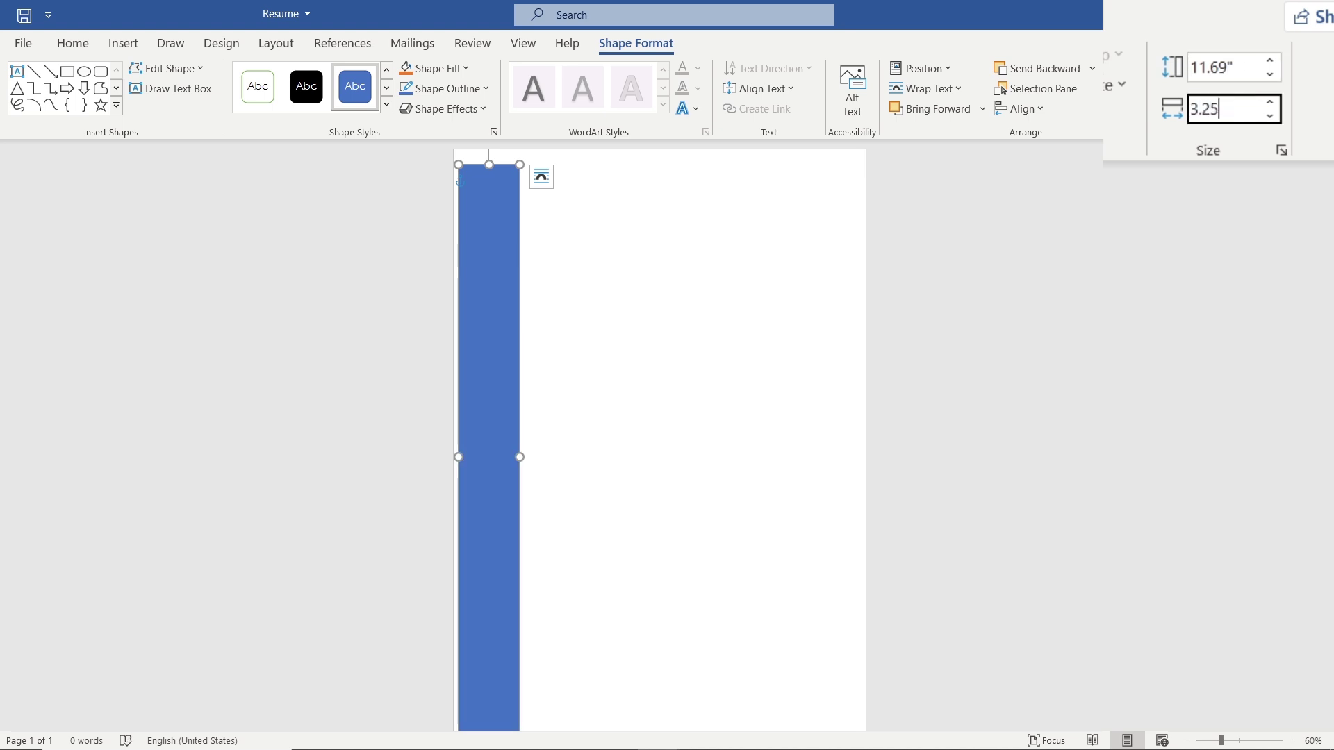
key("Return")
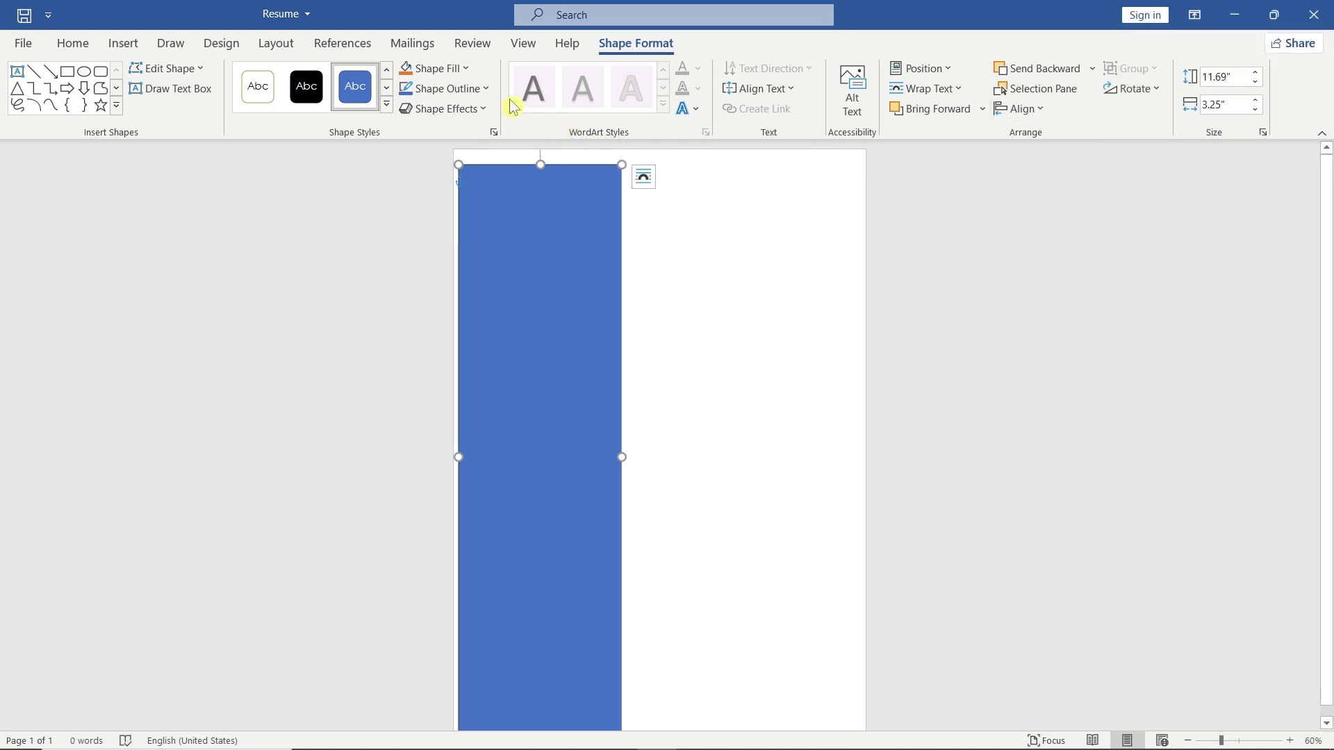
Remove the rectangle's outline, move it to the top-left corner, and fill it dark navy
left_click(488, 88)
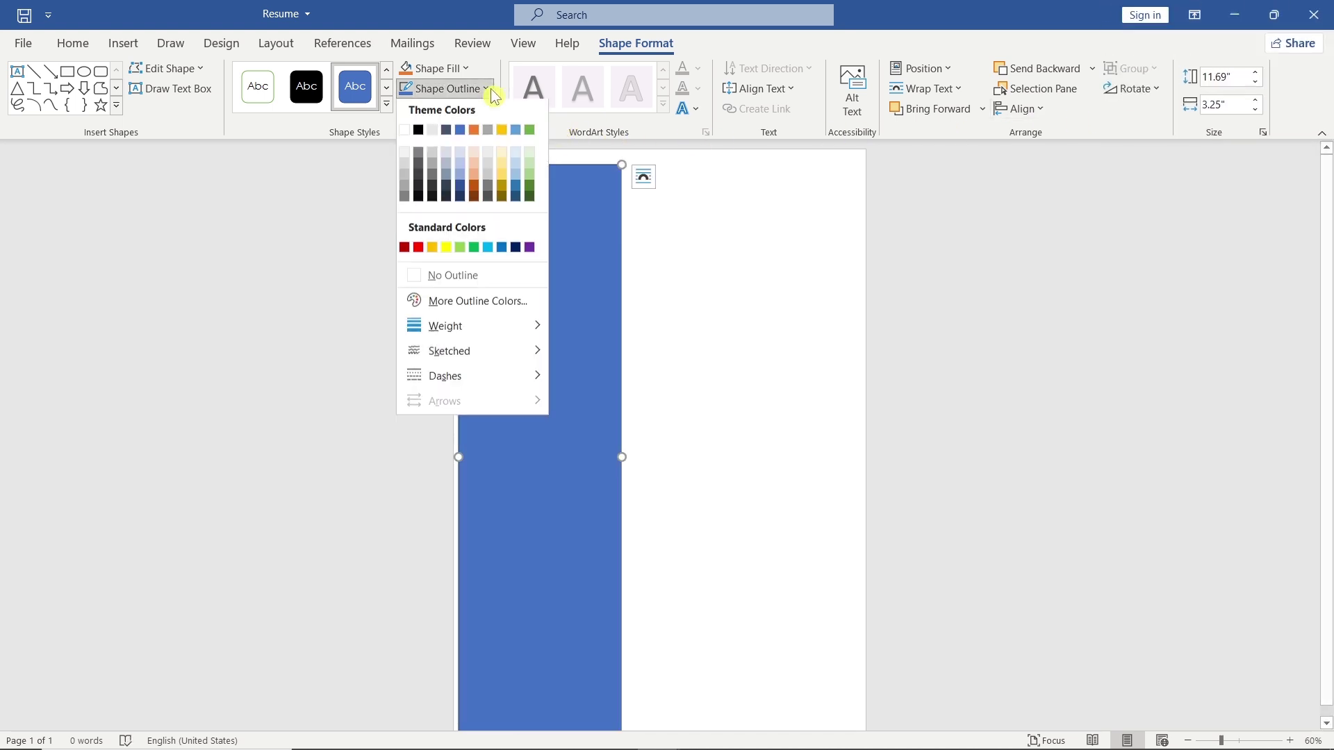
left_click(500, 282)
left_click_drag(497, 276, 490, 260)
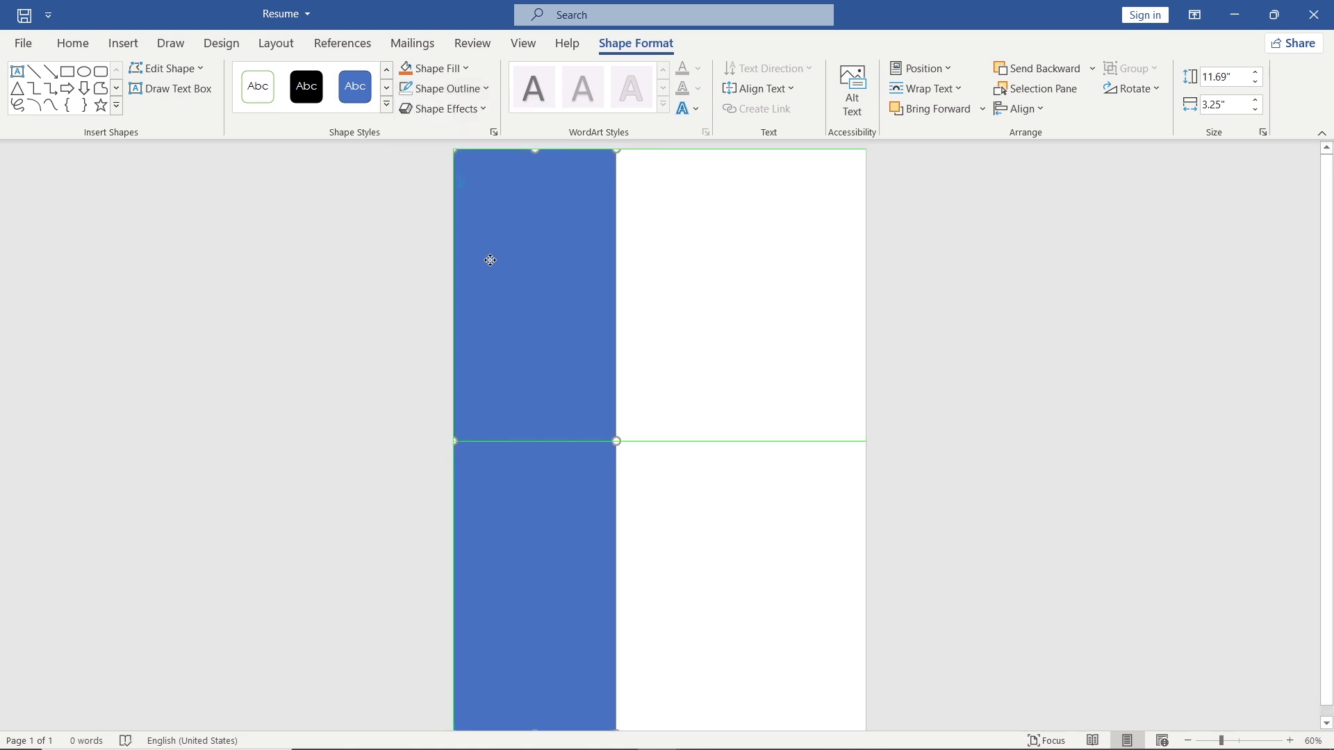
left_click(469, 70)
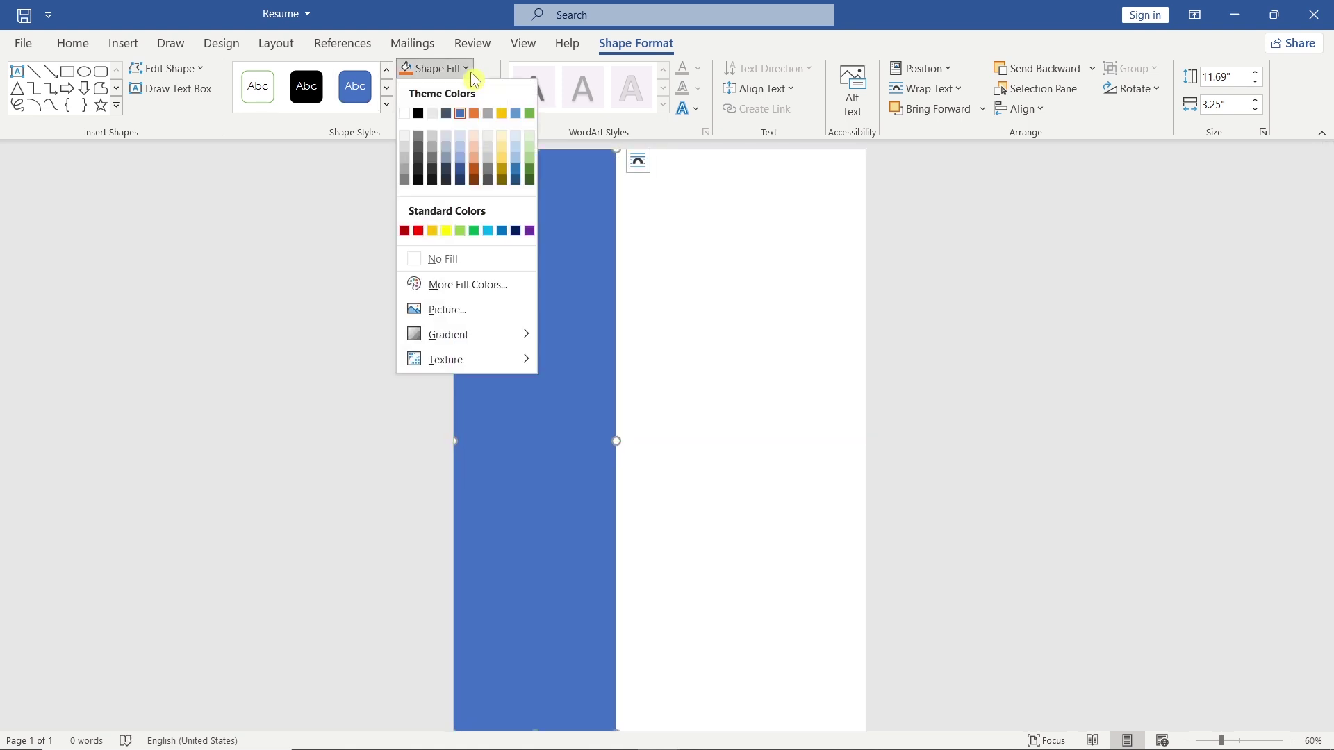
left_click(447, 179)
Paste a duplicate, make it gold, 1.67" tall, and snap it to the top-left corner
key("ctrl+v")
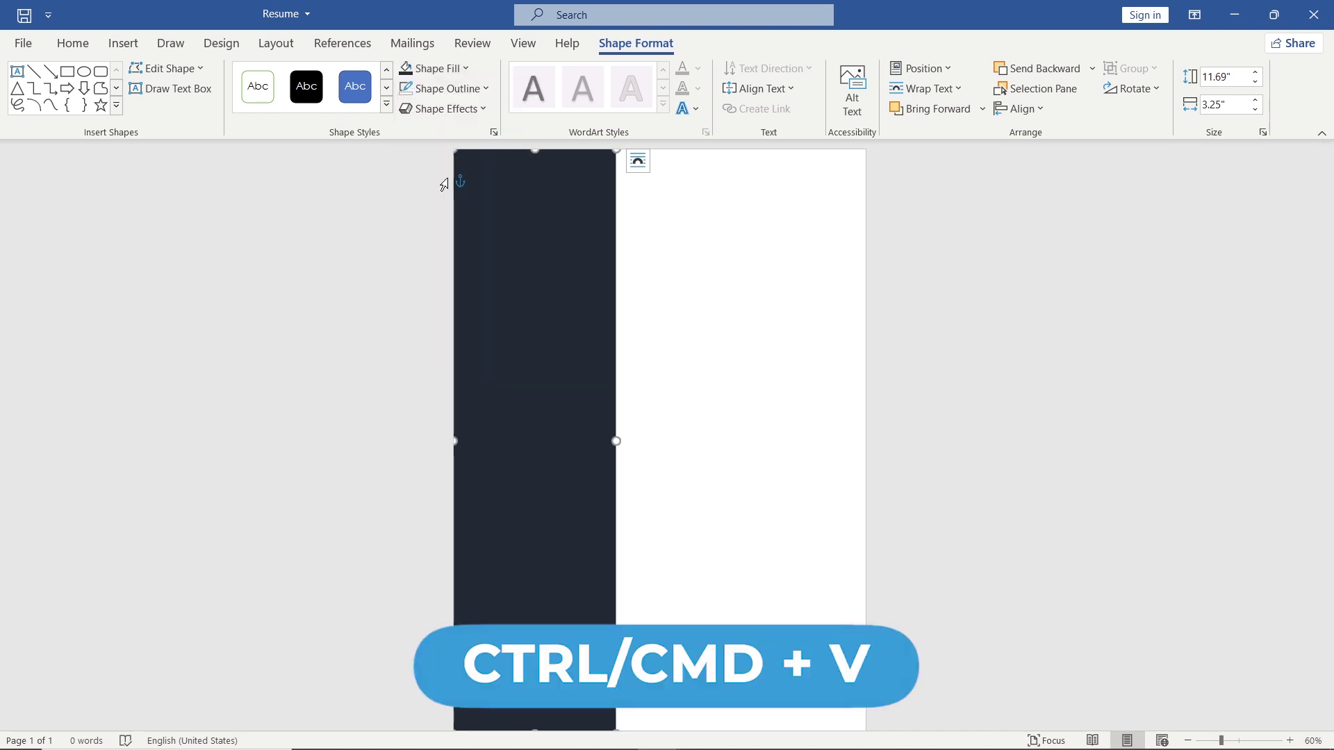
left_click(473, 70)
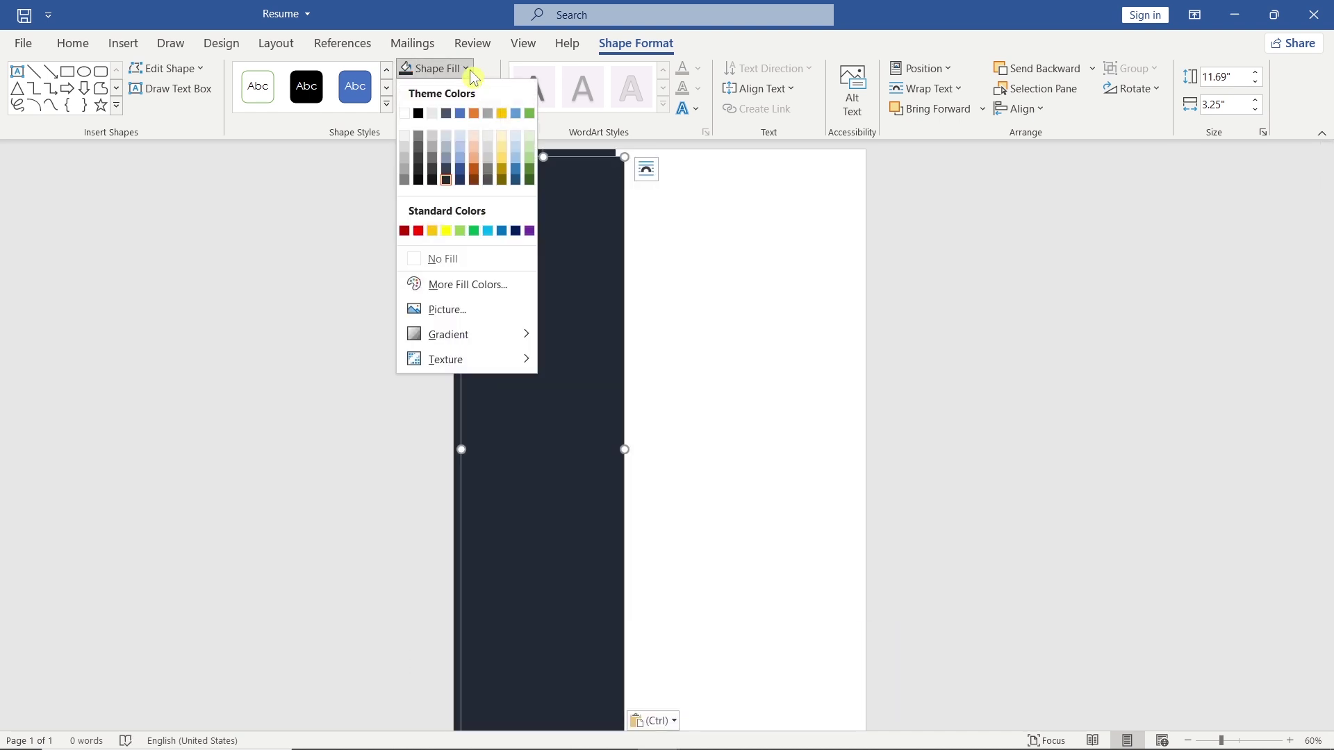
left_click(500, 114)
left_click(1243, 68)
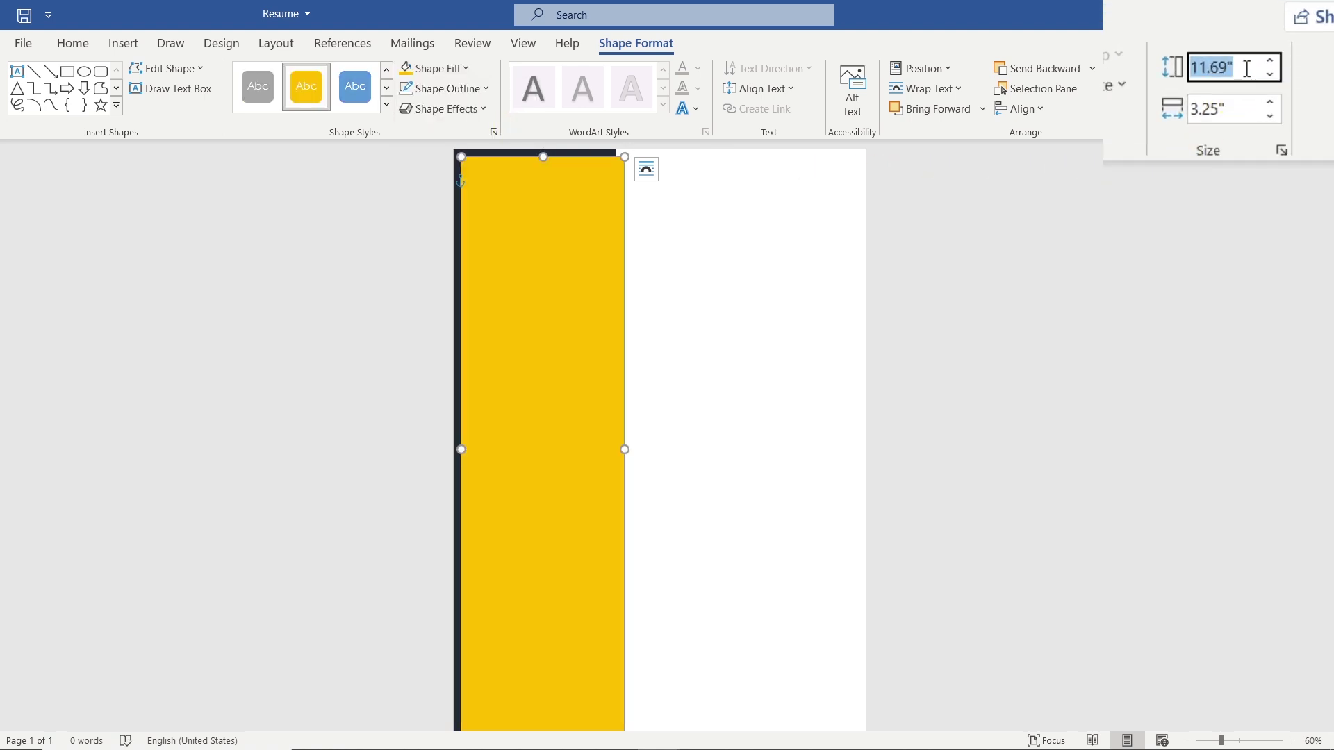
type("1.67")
key("Return")
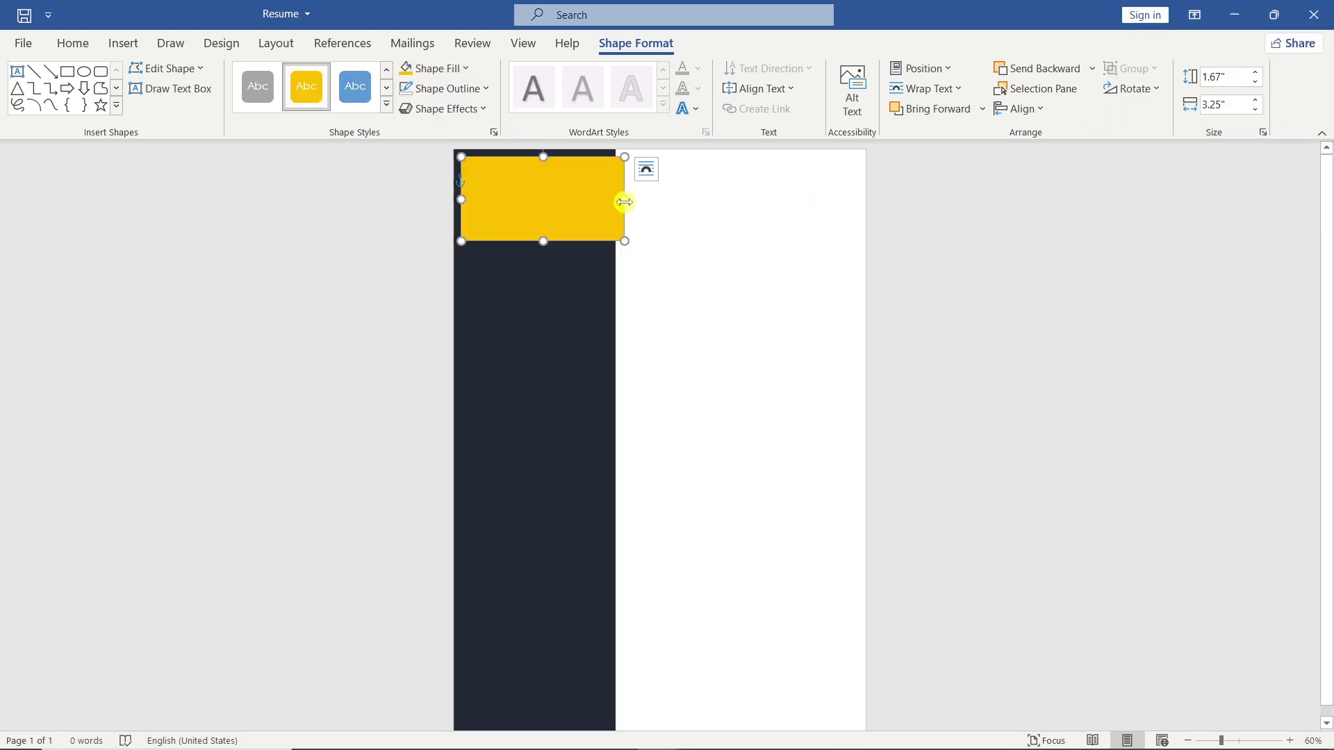
left_click_drag(602, 197, 591, 192)
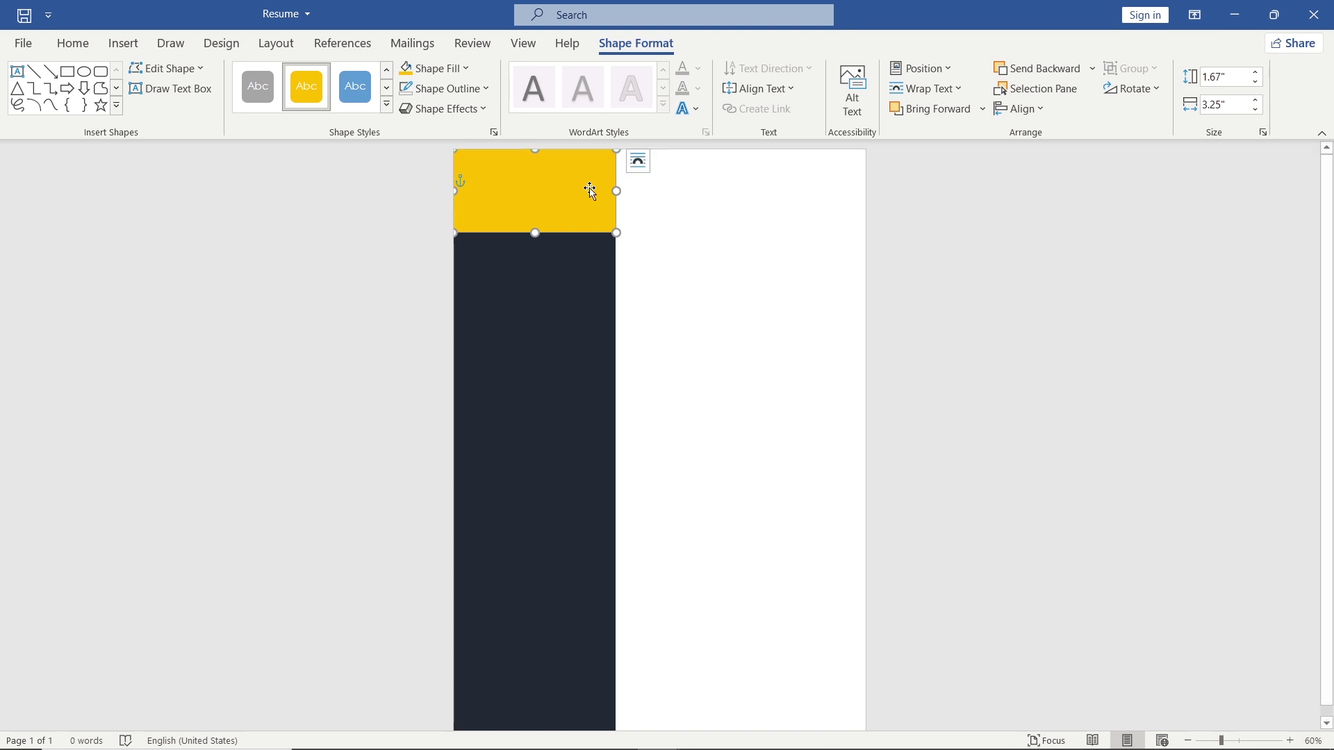
Draw an oval near the top of the sidebar and size it to a 2.25" circle
left_click(117, 105)
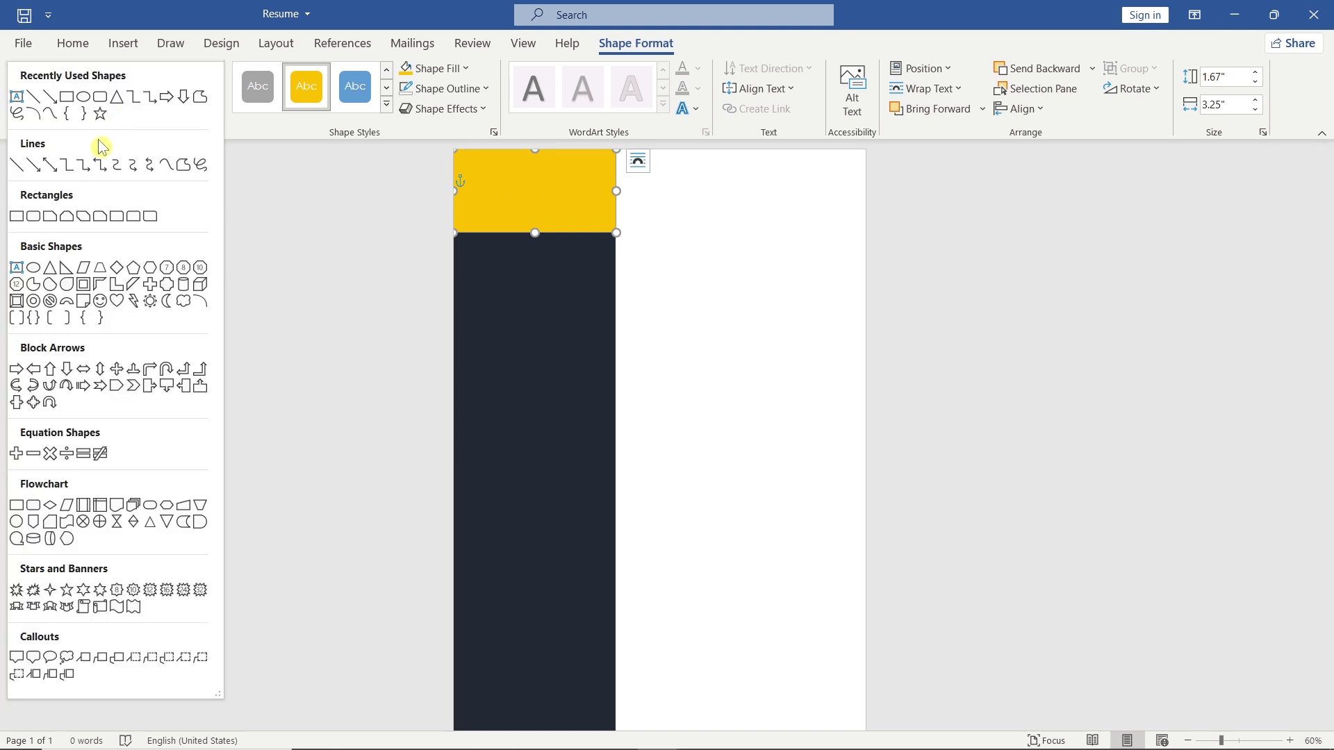
left_click(33, 269)
left_click_drag(473, 190, 543, 294)
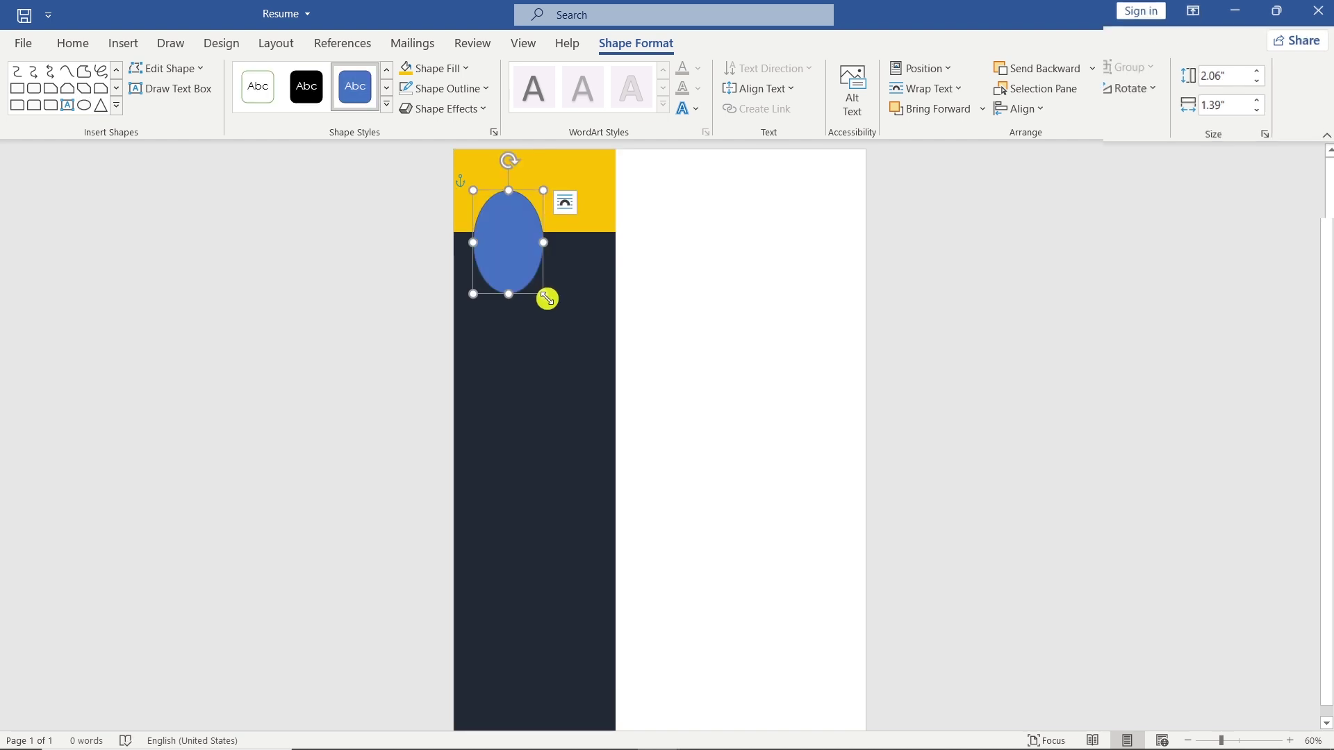
left_click(1243, 71)
type("2.25")
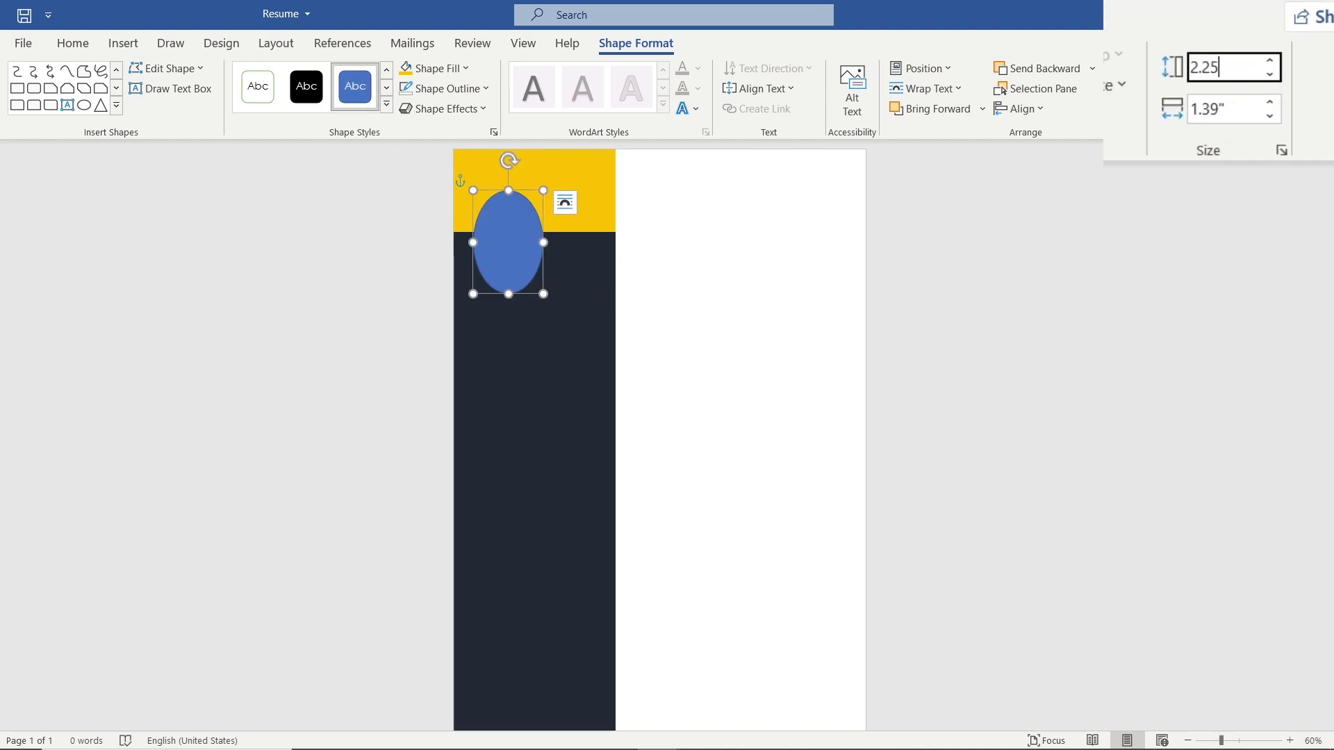
left_click(1233, 110)
type("2.25")
key("Return")
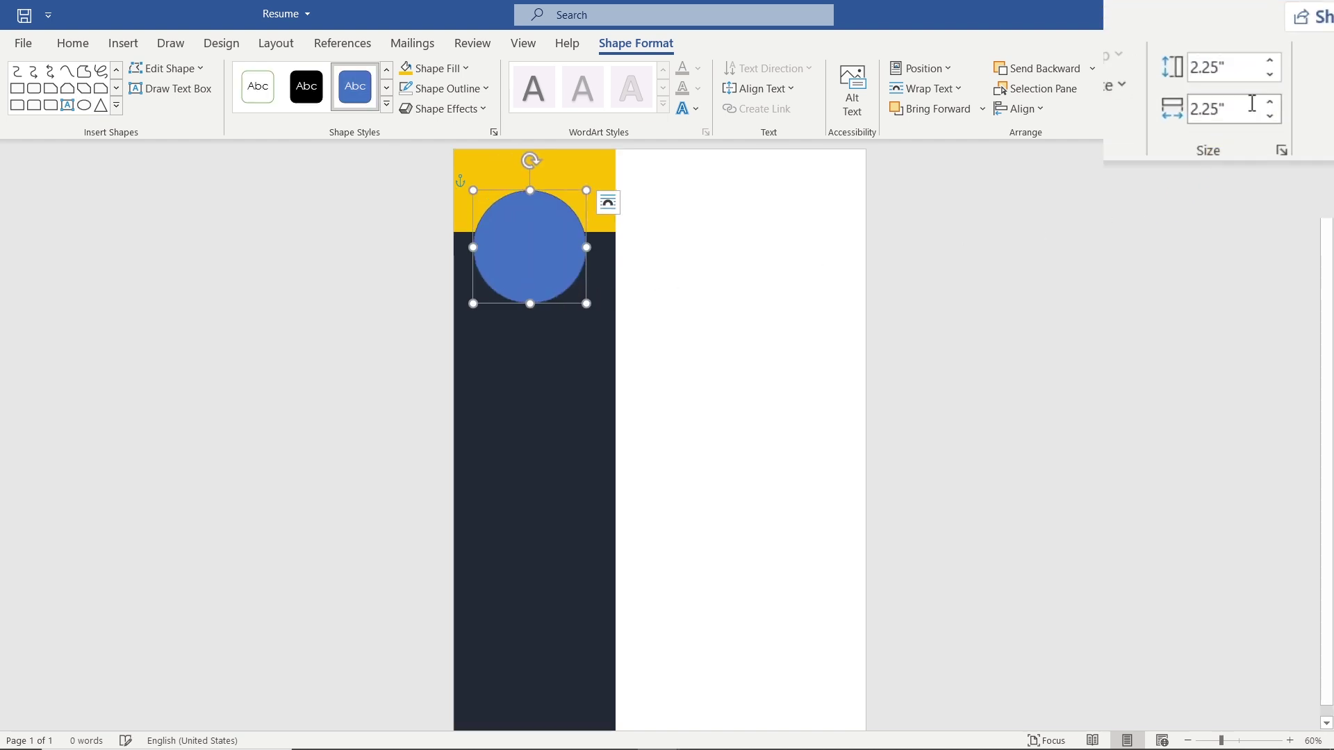
Give the circle a 6 pt gold outline
left_click(487, 89)
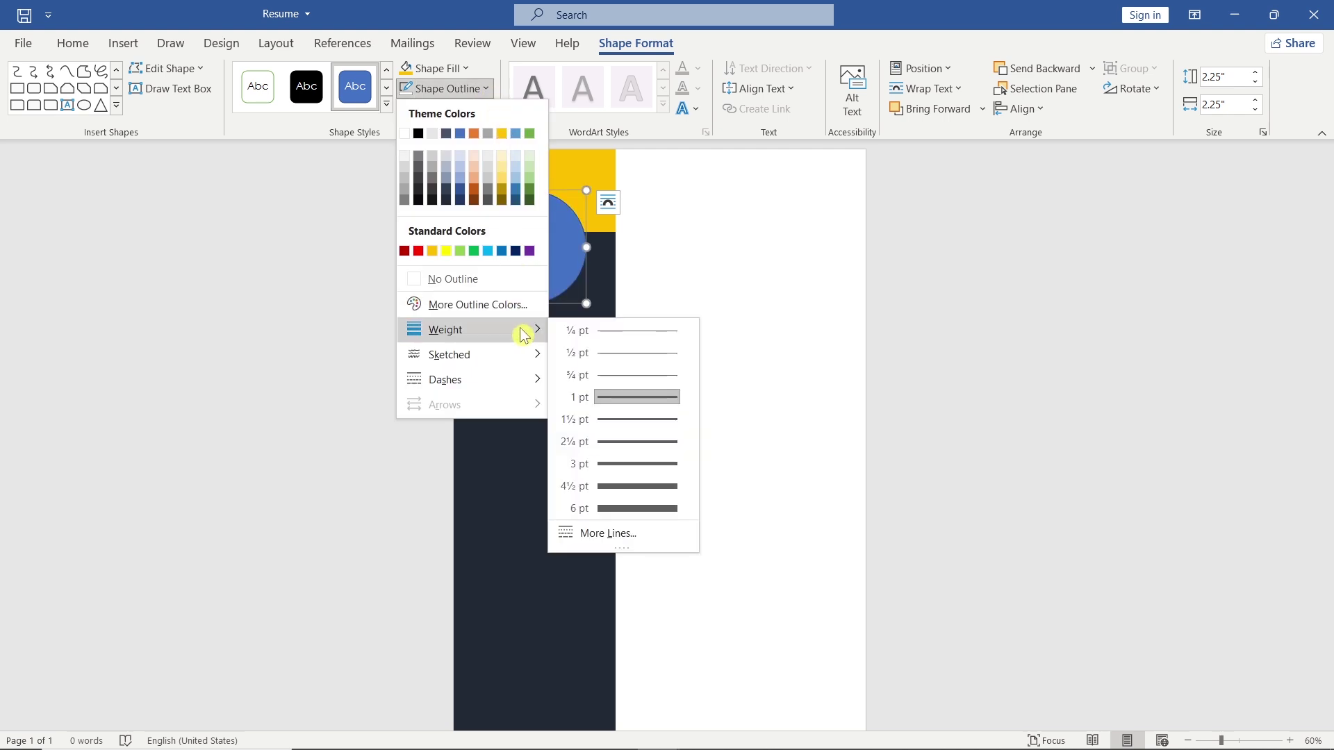
mouse_move(445, 330)
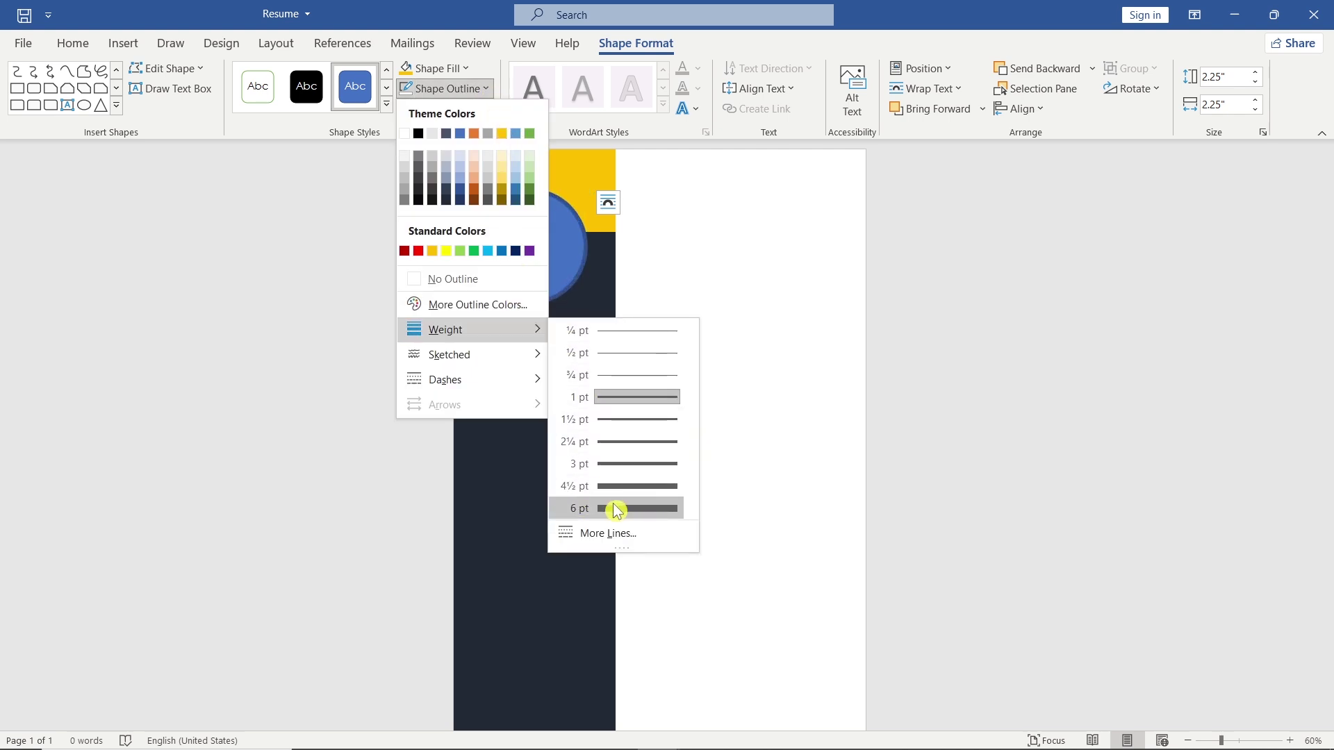
left_click(616, 510)
left_click(488, 89)
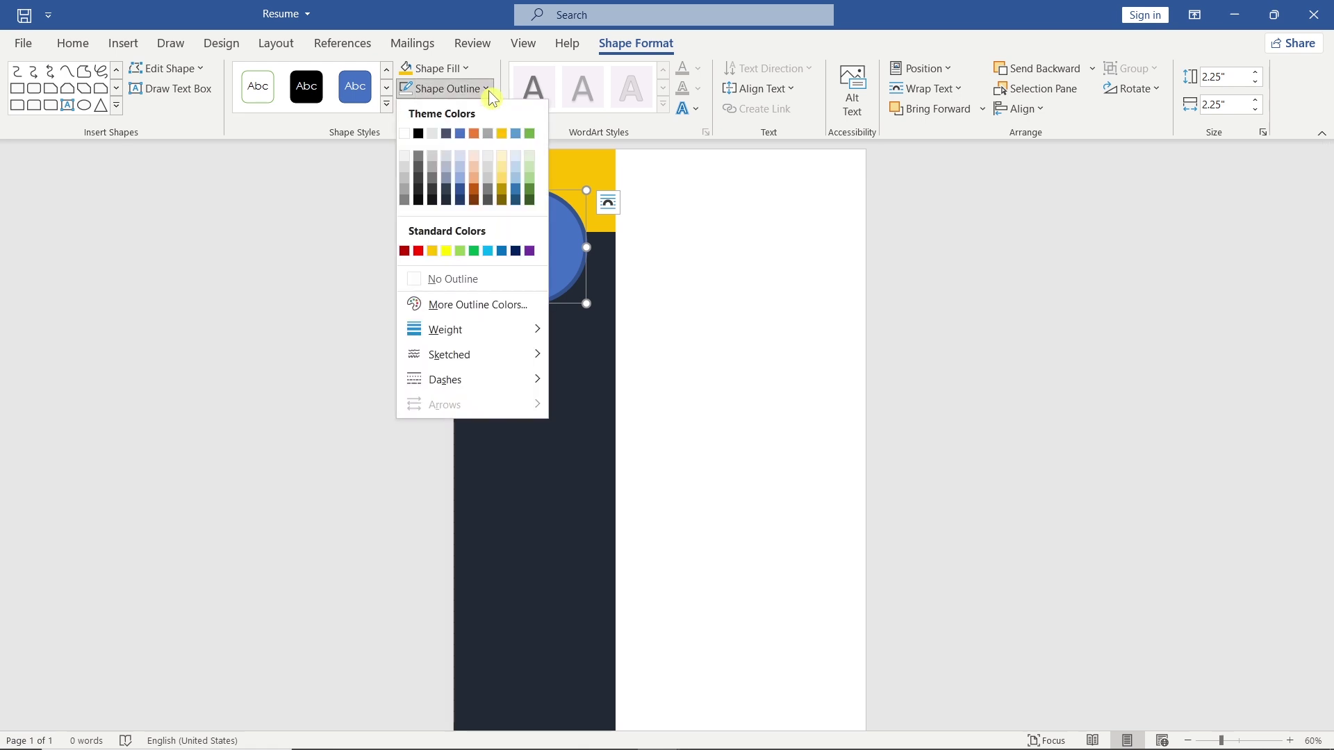
left_click(503, 132)
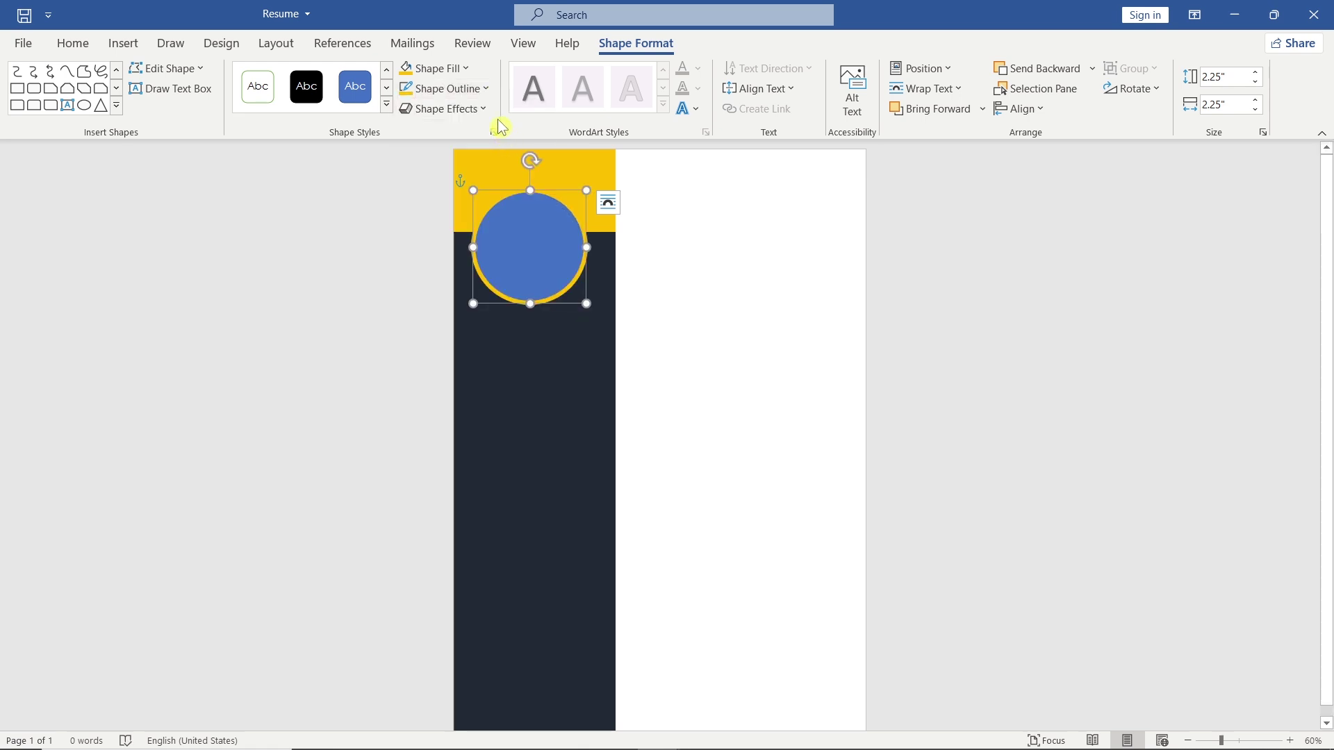
left_click(474, 78)
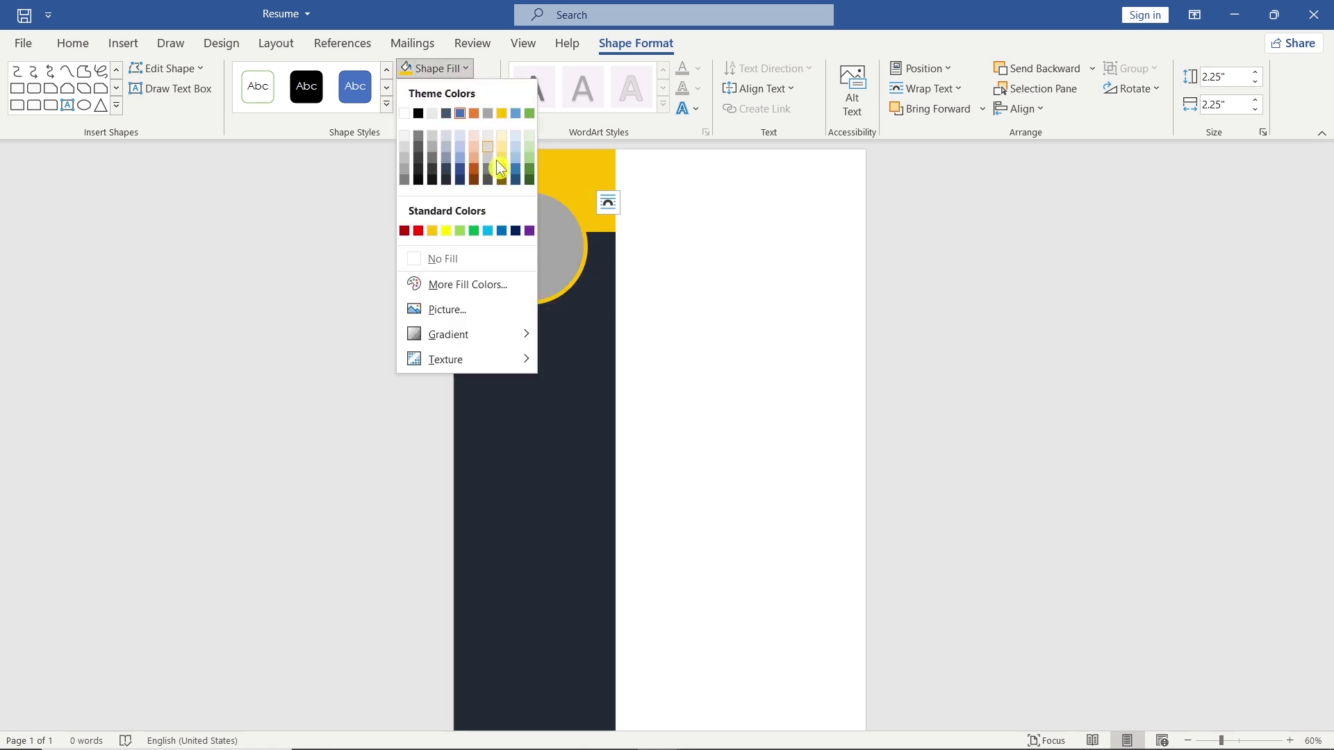
Fill the circle with the Profile Photo image from a file
left_click(500, 313)
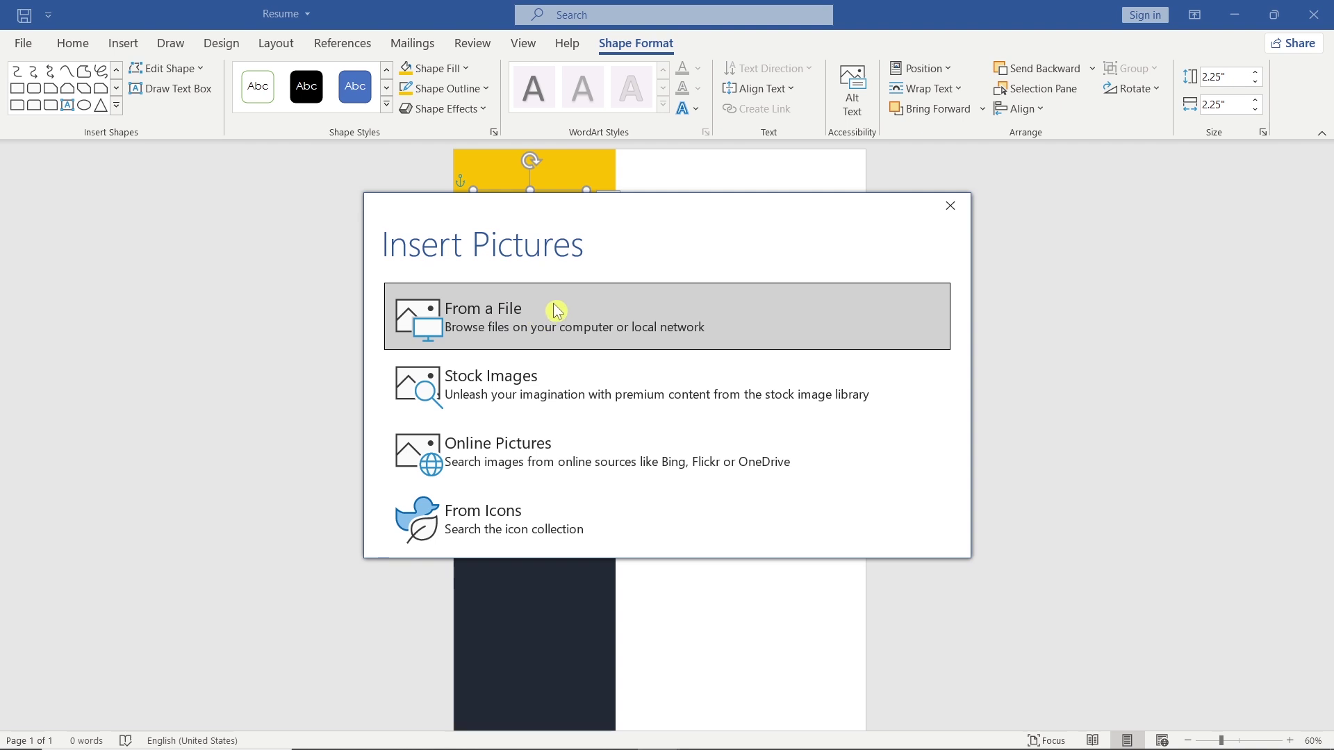
left_click(557, 311)
left_click(247, 139)
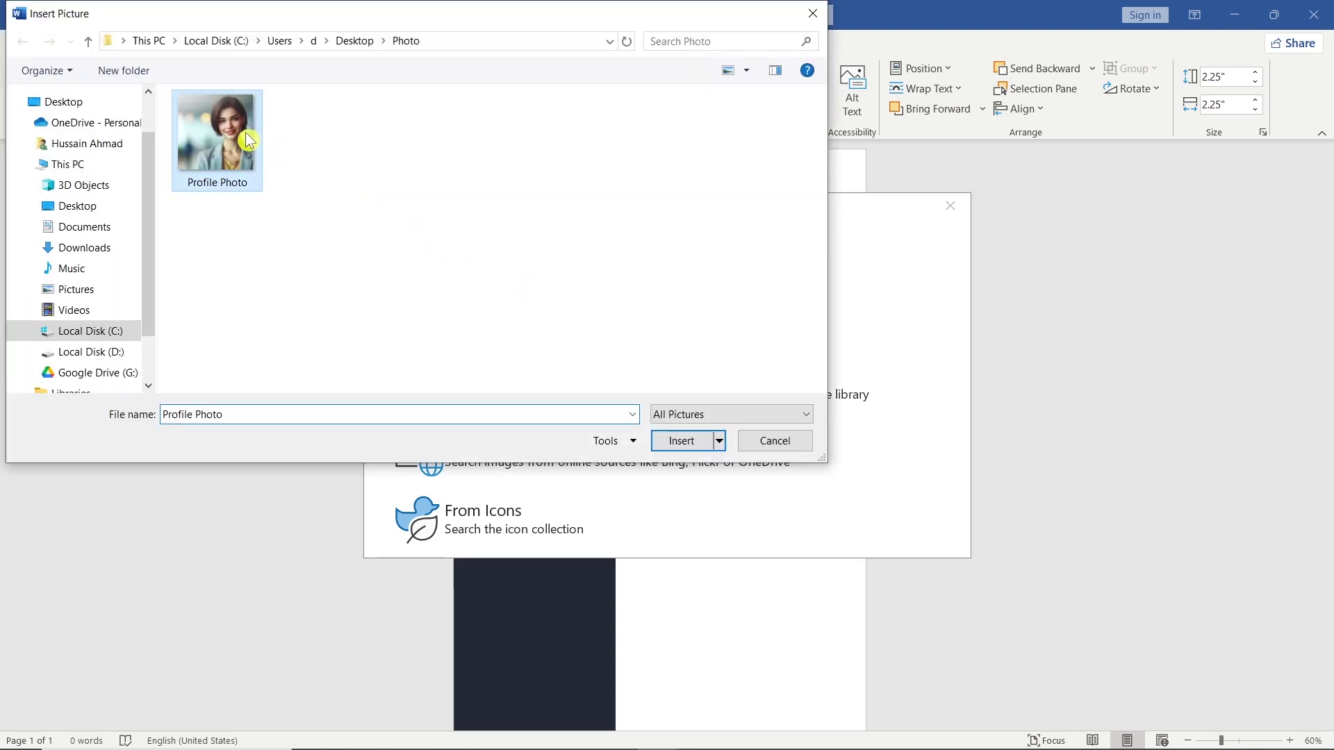
left_click(660, 447)
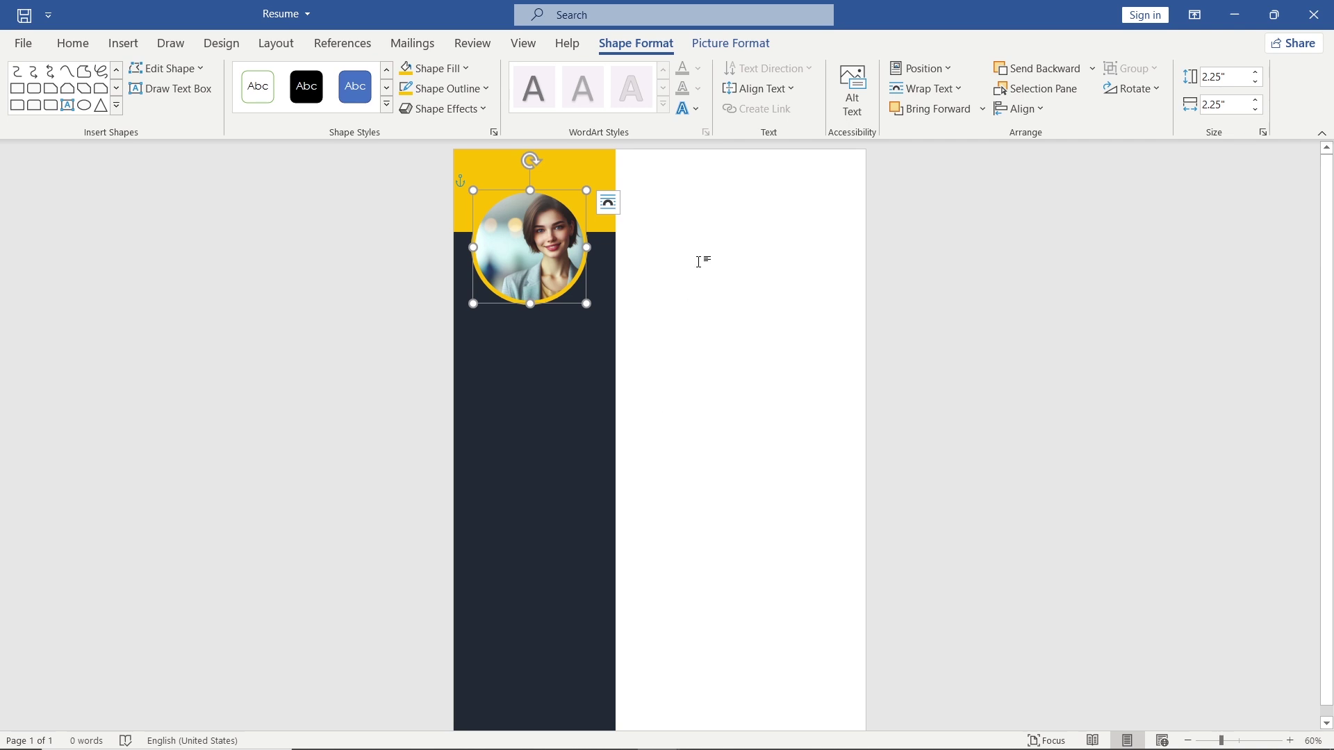
Crop and reposition the photo so the face fits, then move the circle slightly up
left_click(731, 46)
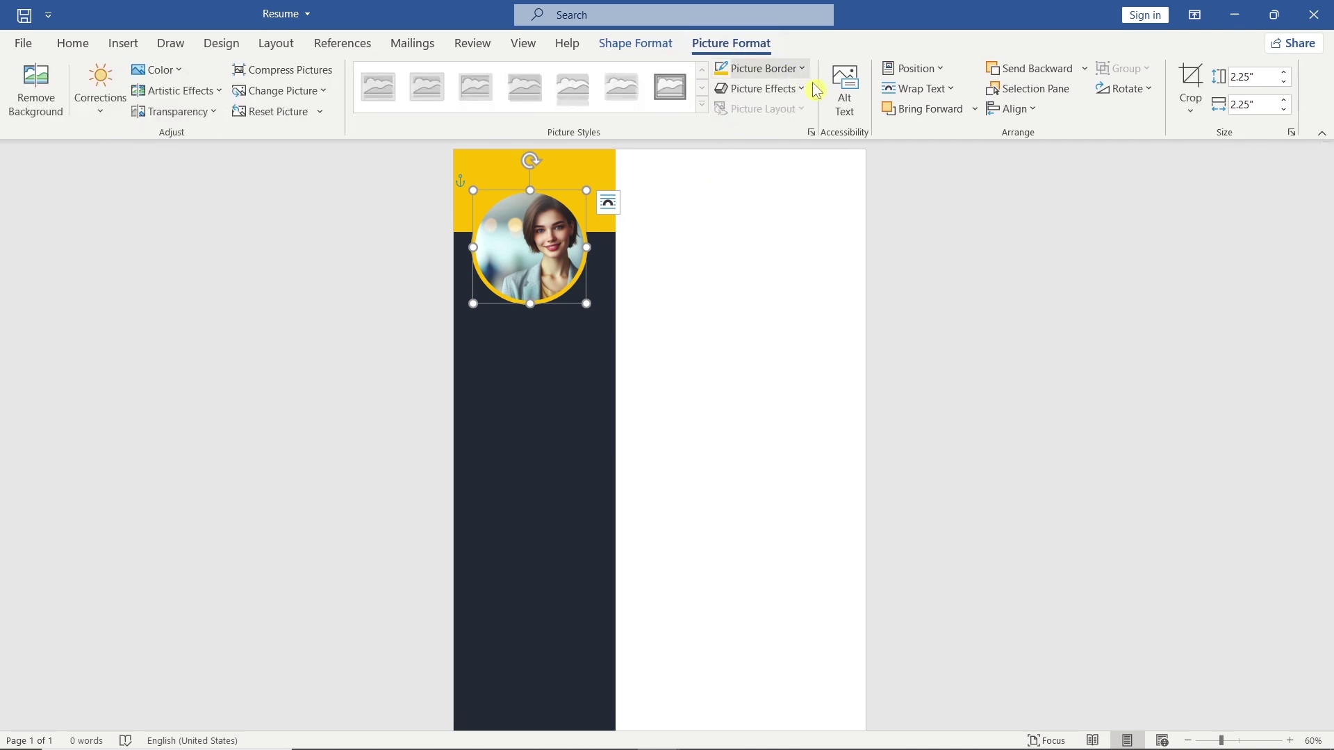
left_click(1190, 79)
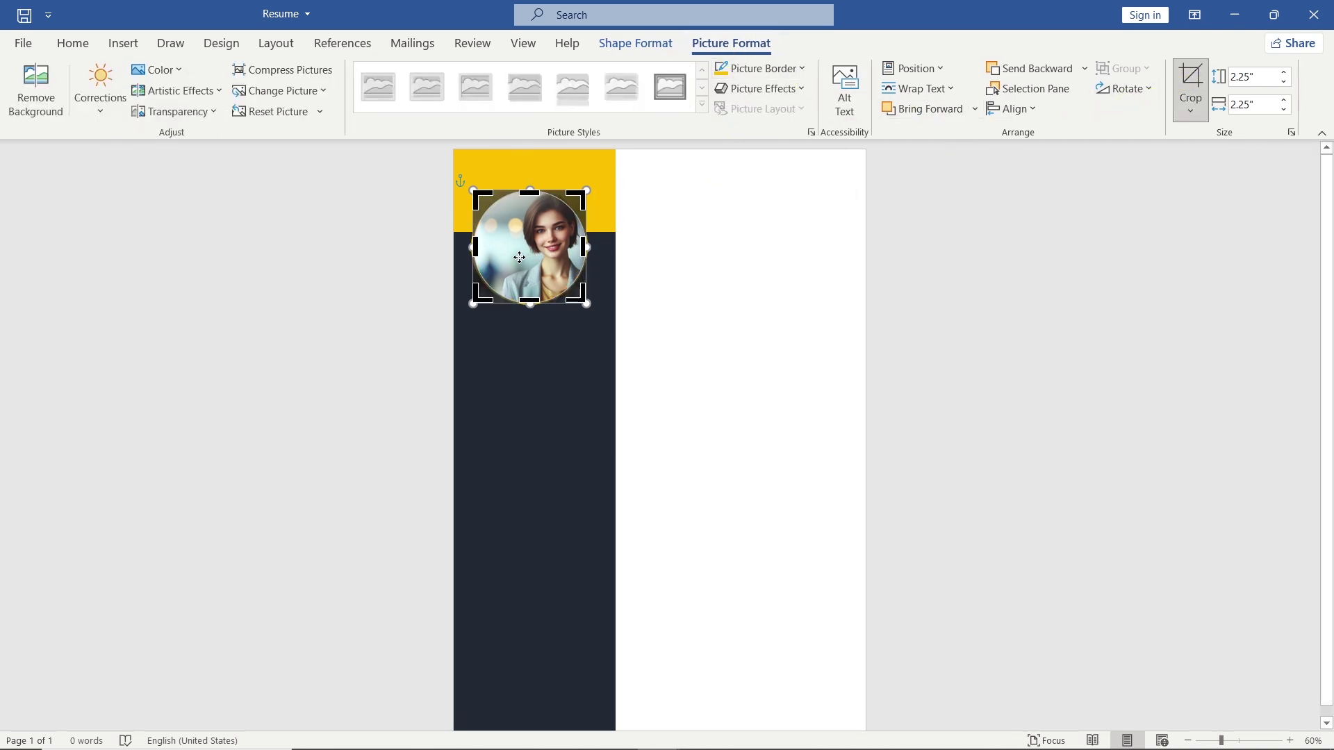
scroll(520, 257, "up", 3)
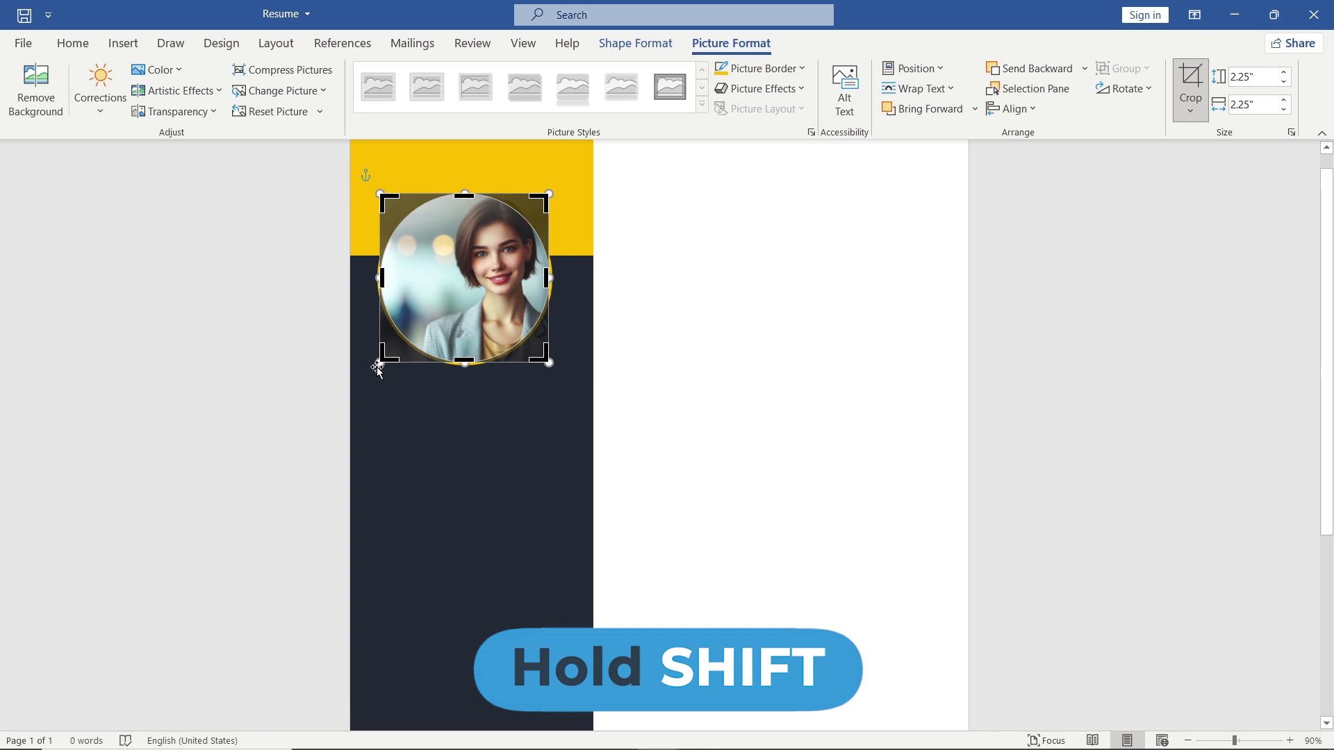
left_click_drag(369, 368, 322, 408)
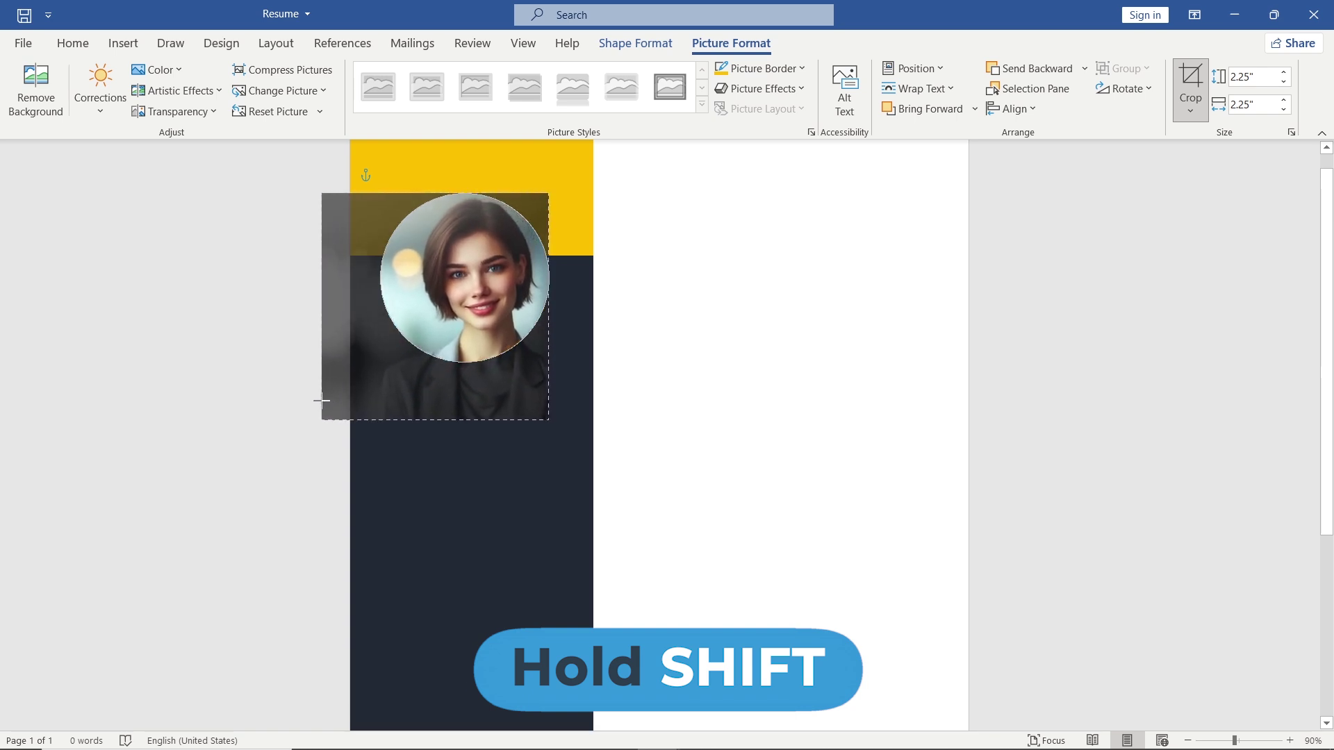
left_click_drag(410, 317, 413, 316)
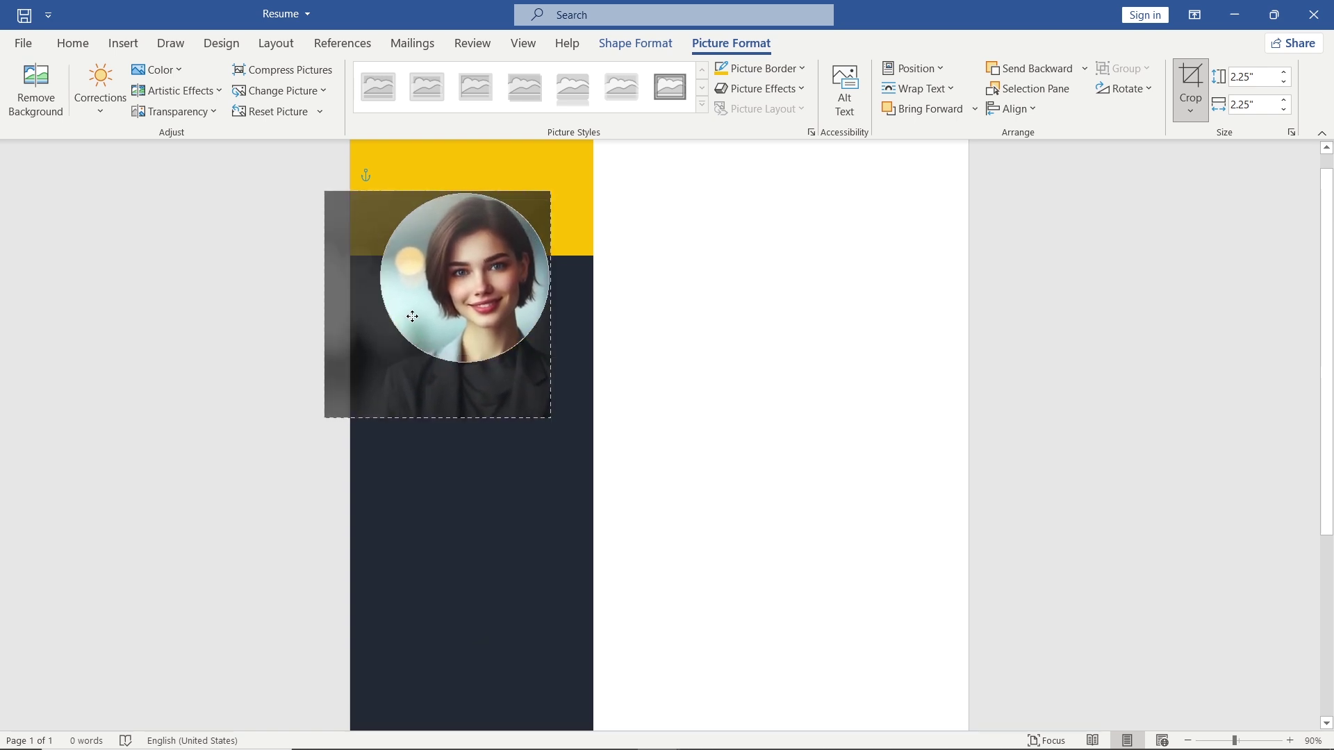
left_click(1190, 80)
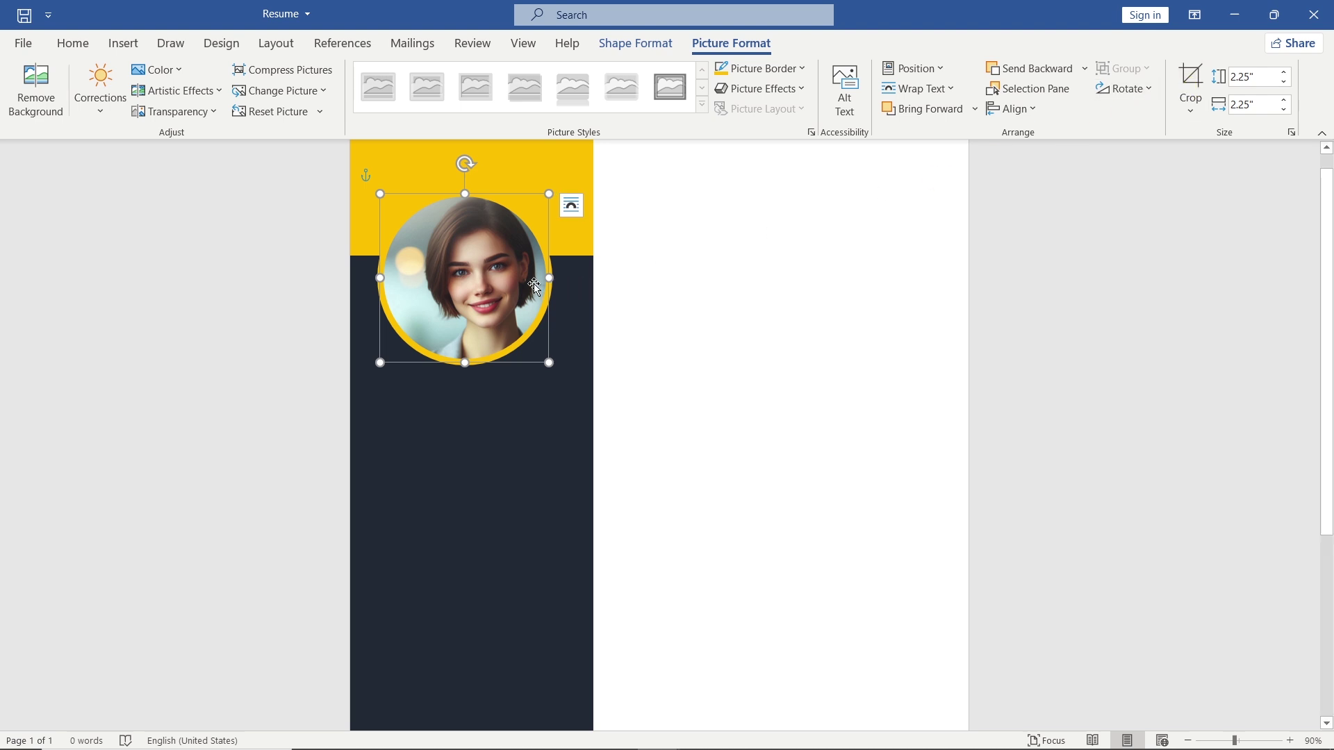
left_click_drag(535, 284, 540, 253)
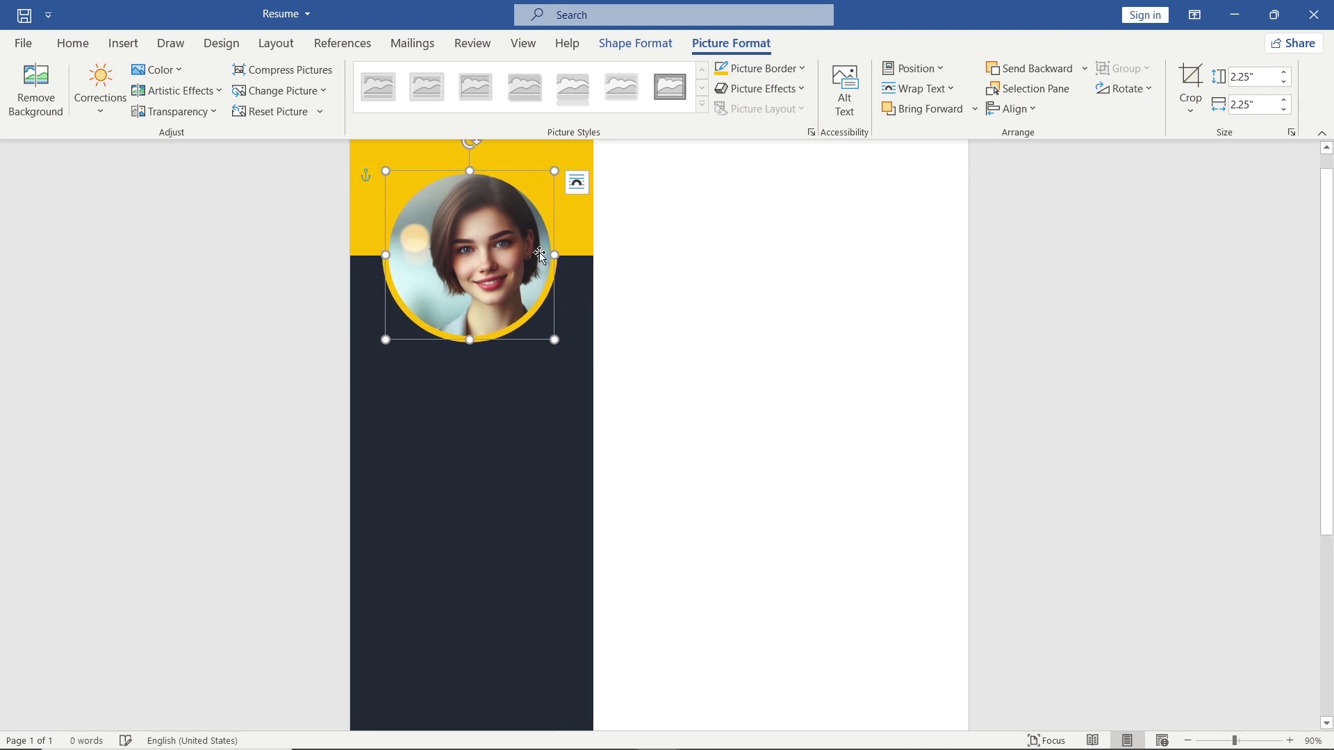
left_click(124, 44)
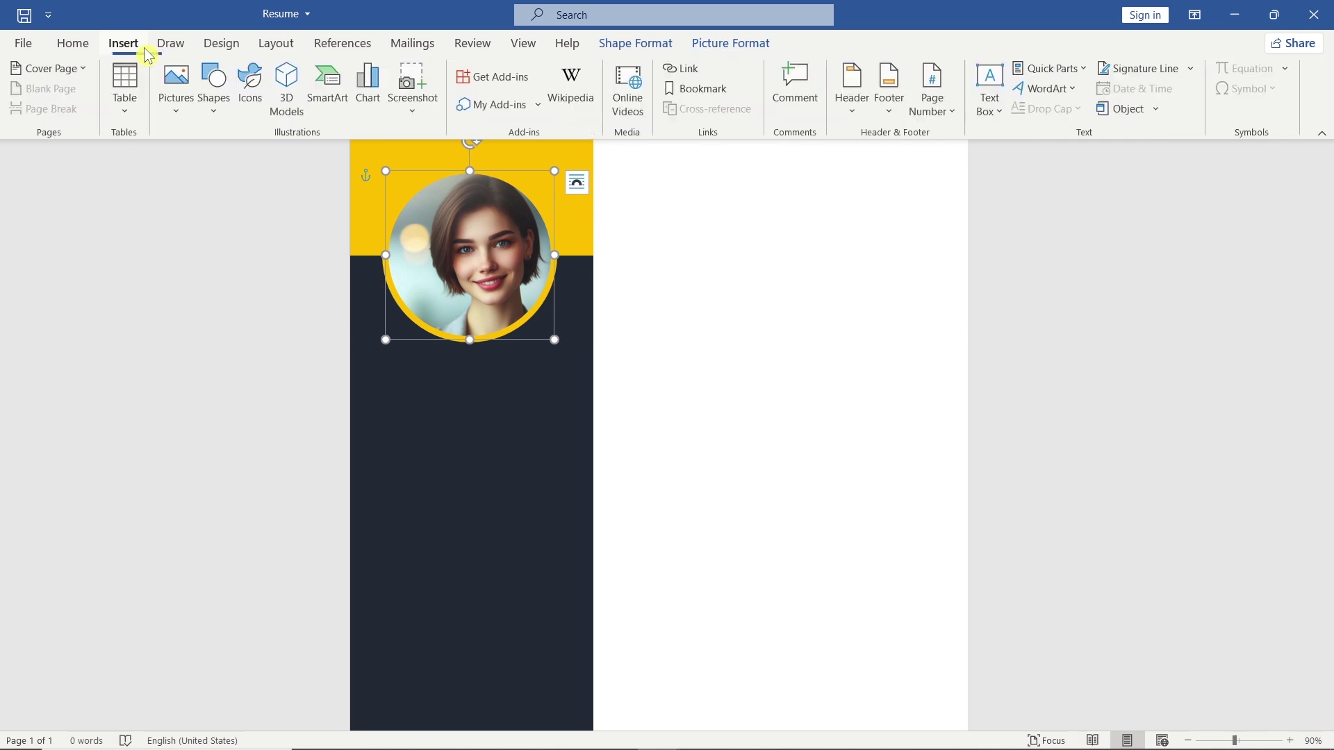
Draw a text box below the profile photo
left_click(1001, 111)
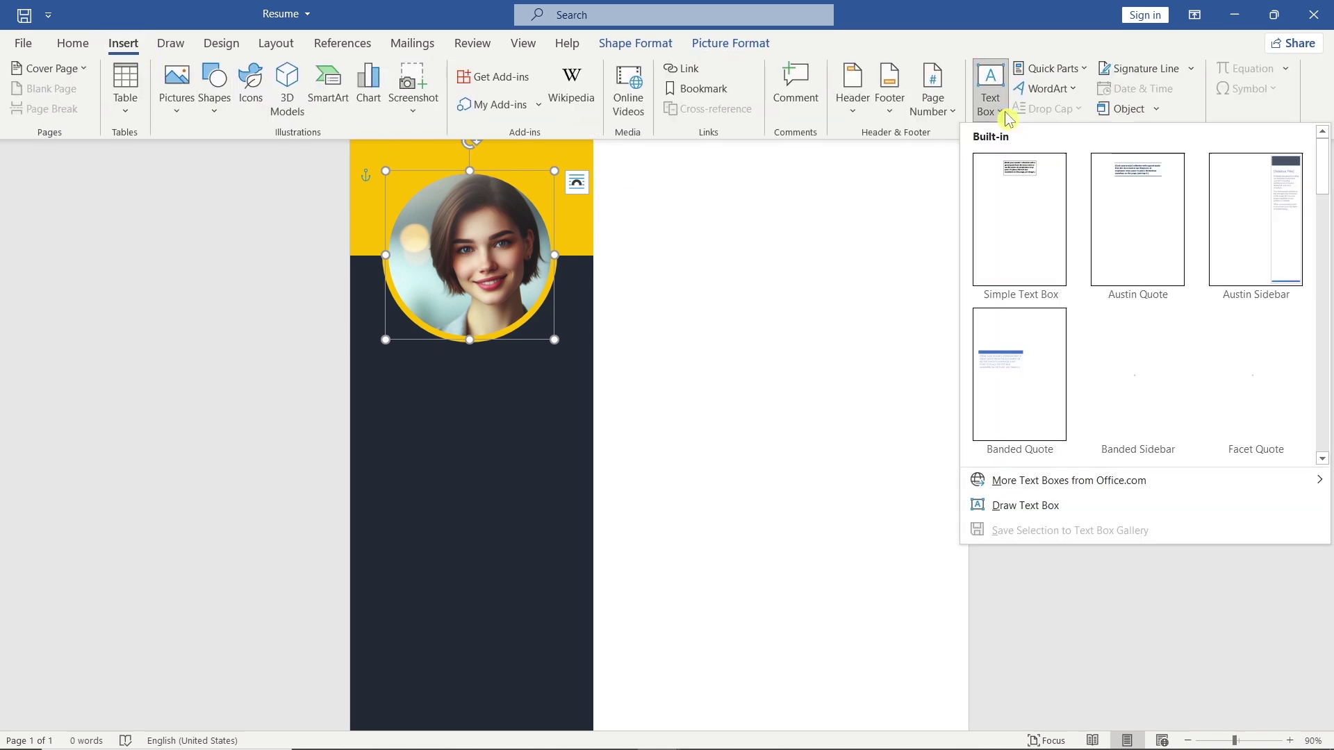
left_click(1083, 510)
left_click_drag(391, 361, 488, 393)
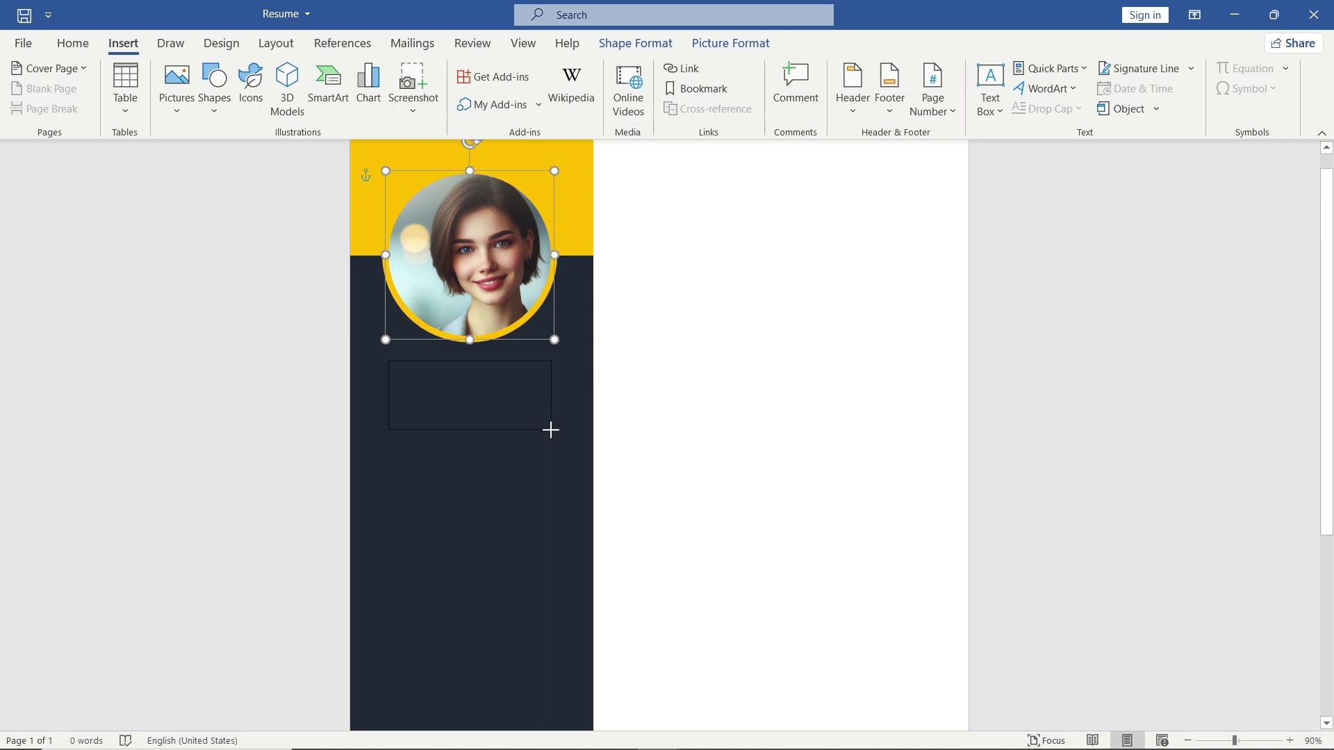
left_click_drag(554, 431, 555, 432)
Give the text box no fill and no outline, and set its font colour to white
left_click(464, 68)
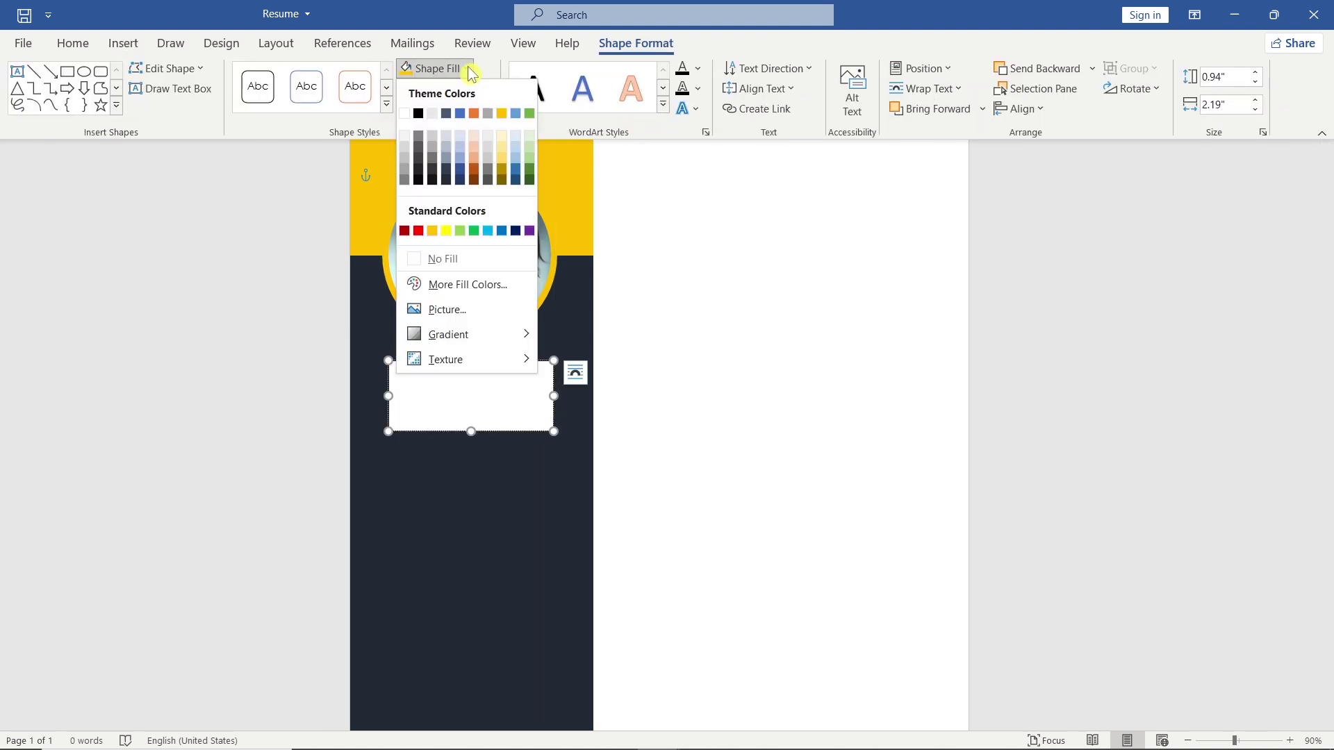
left_click(504, 259)
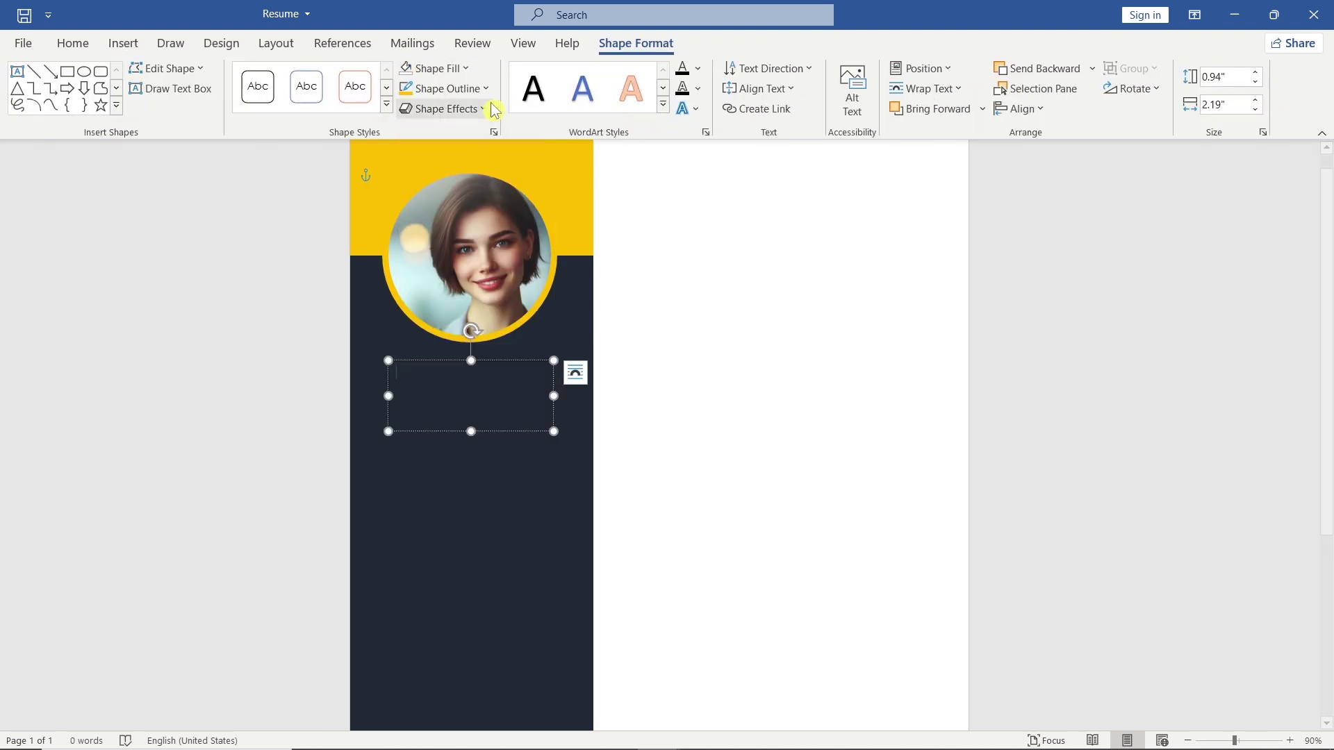
left_click(486, 89)
left_click(512, 281)
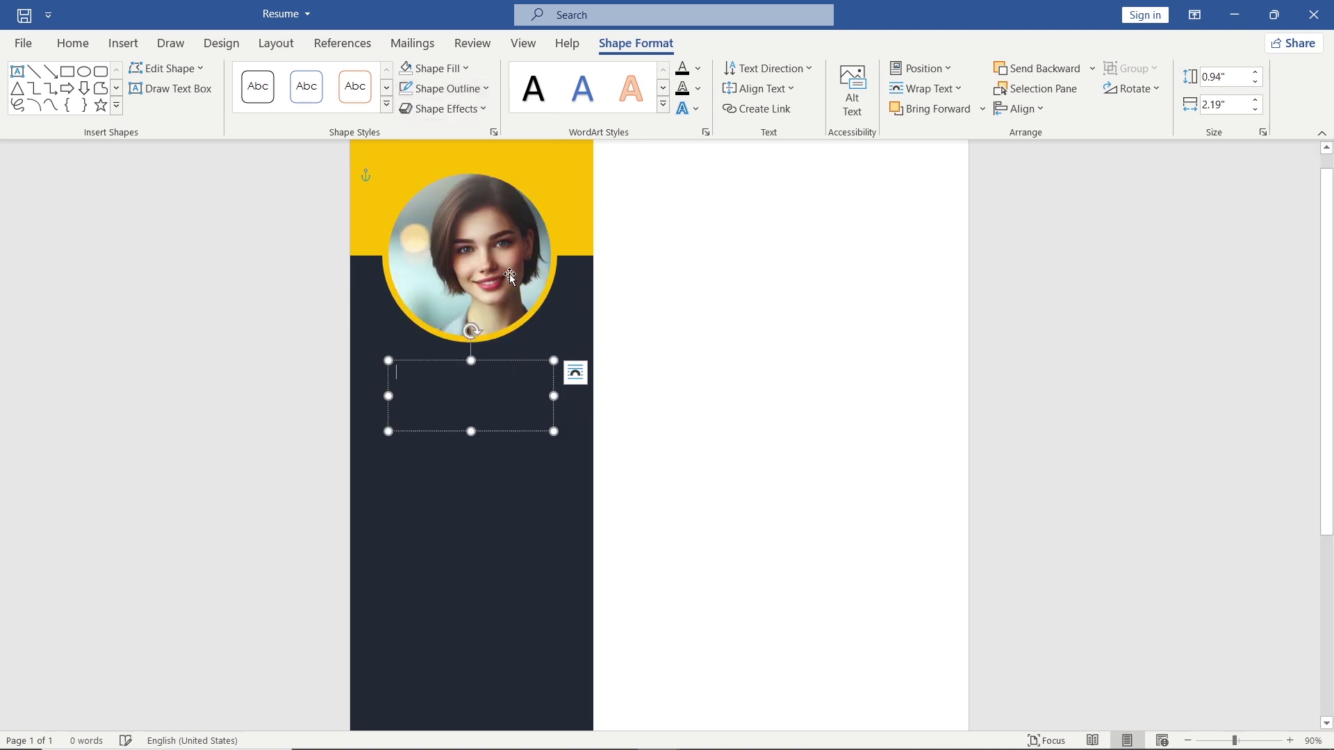
left_click(76, 43)
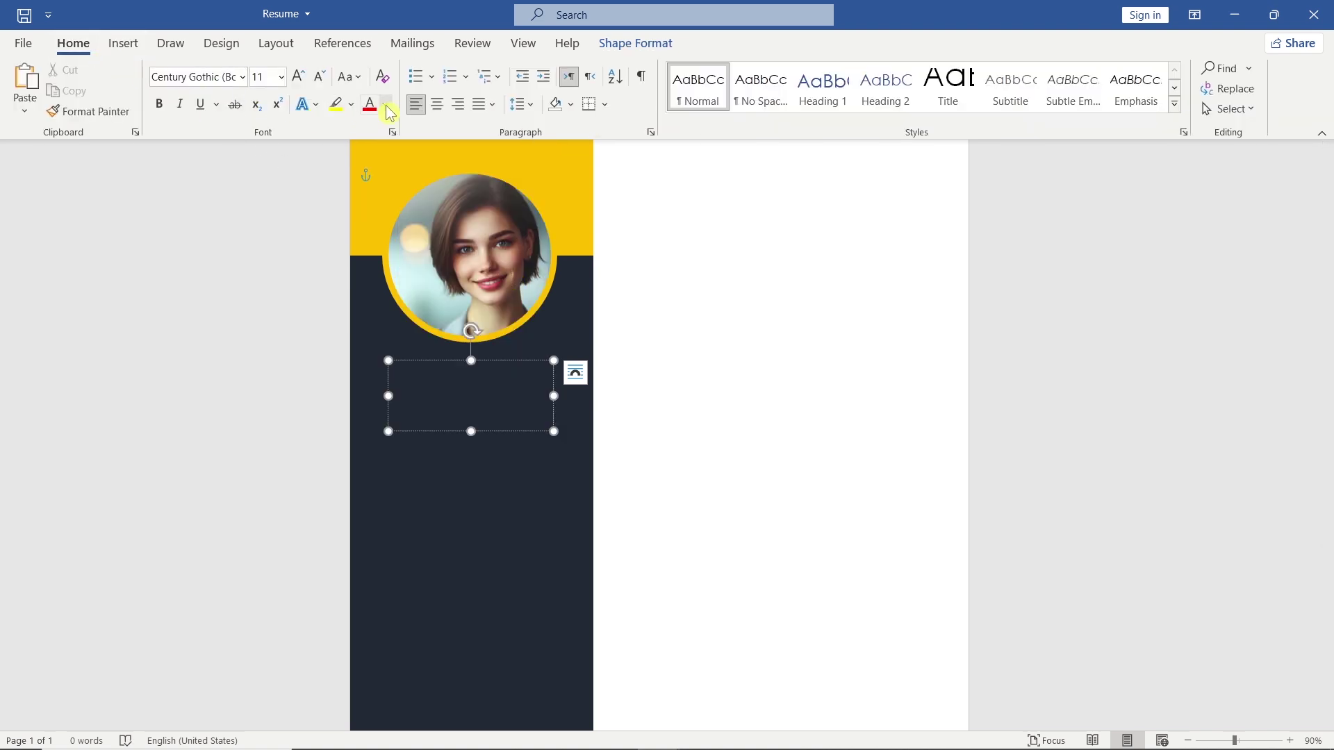
left_click(386, 105)
left_click(369, 176)
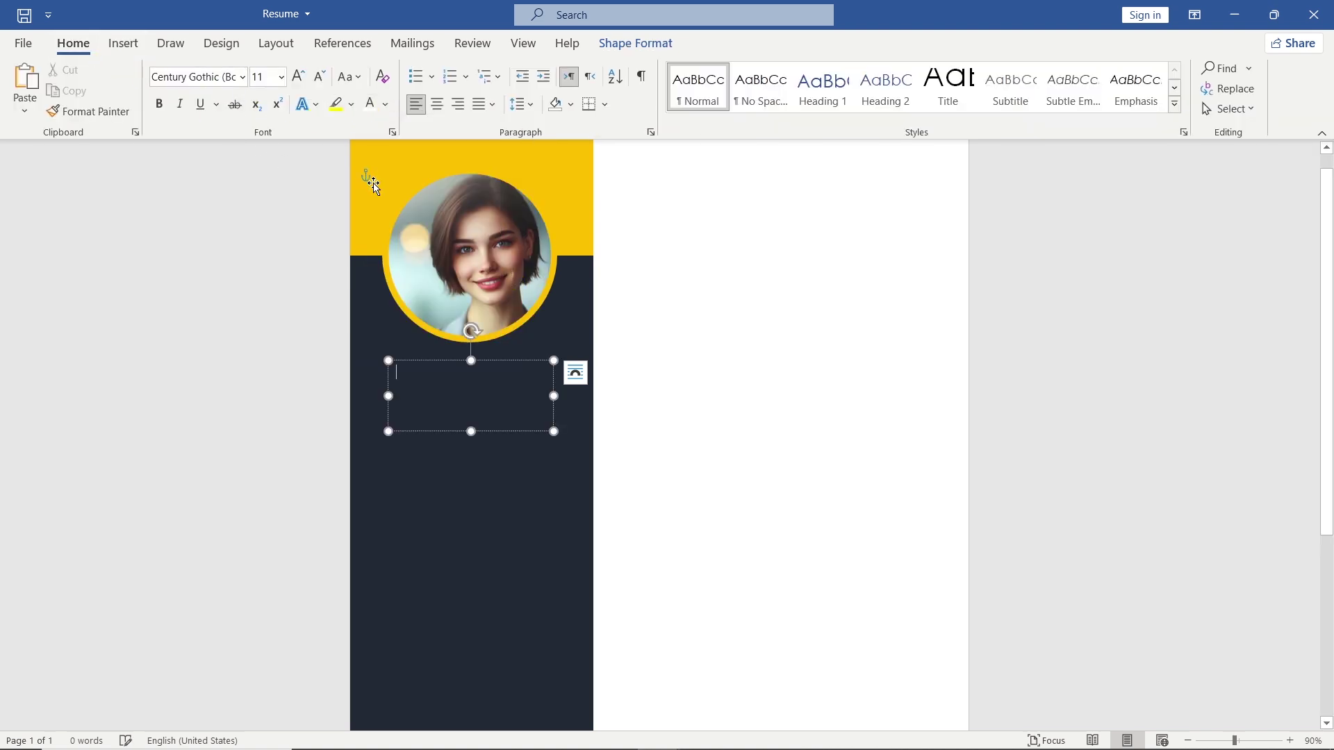
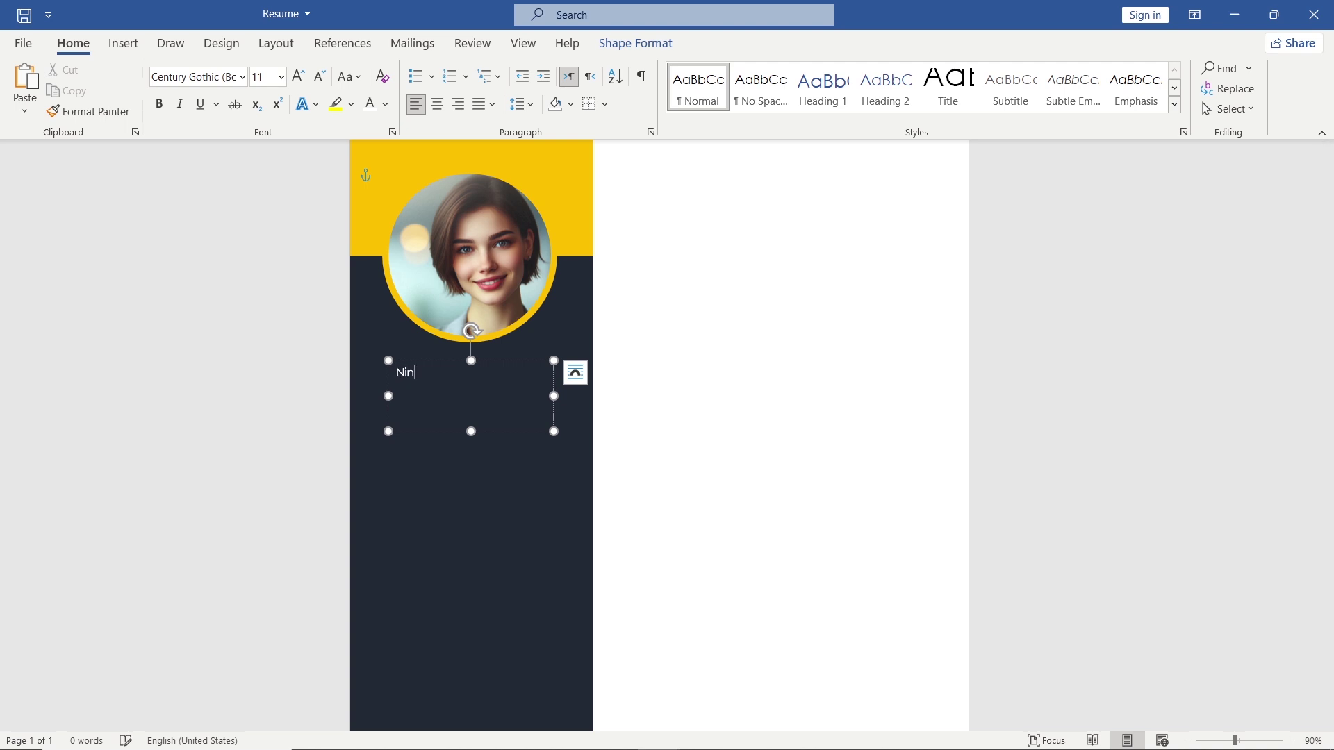
Type the name and title, then make the name 28 pt bold gold
type("r")
triple_click(411, 367)
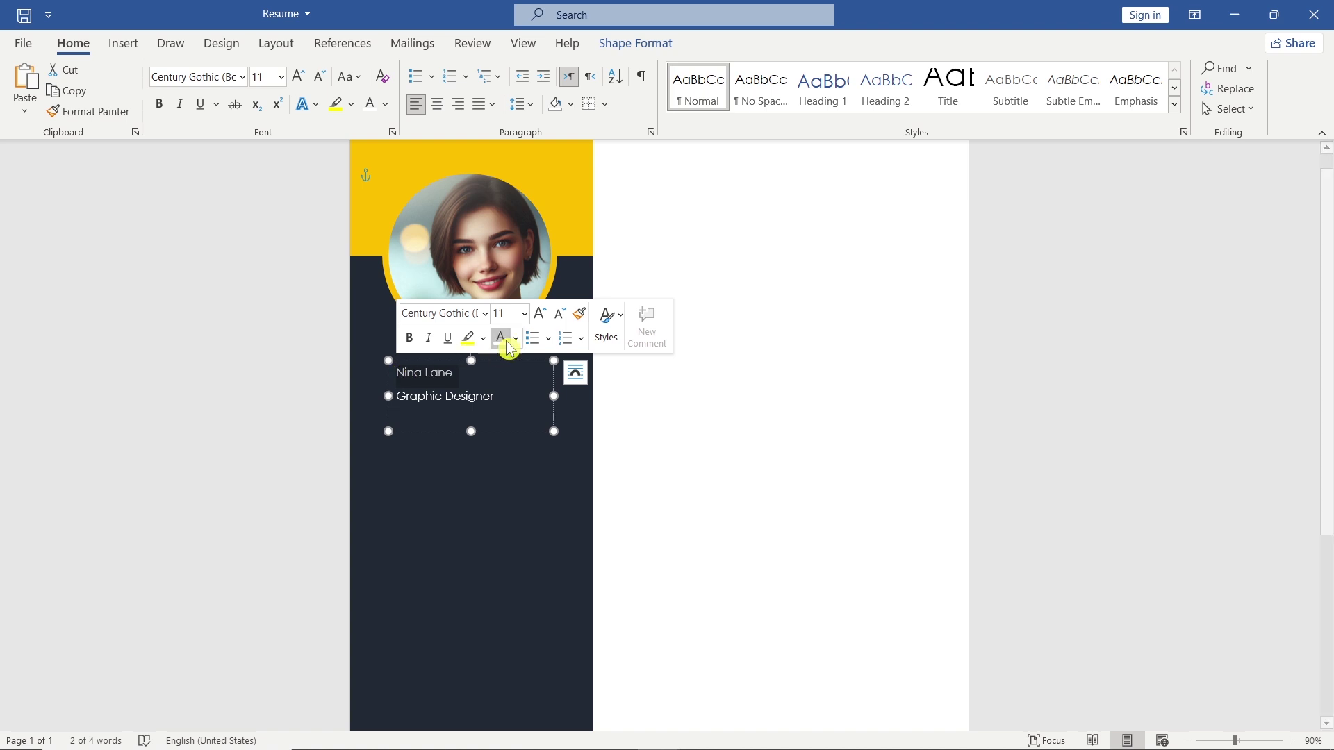
type("28")
key("Return")
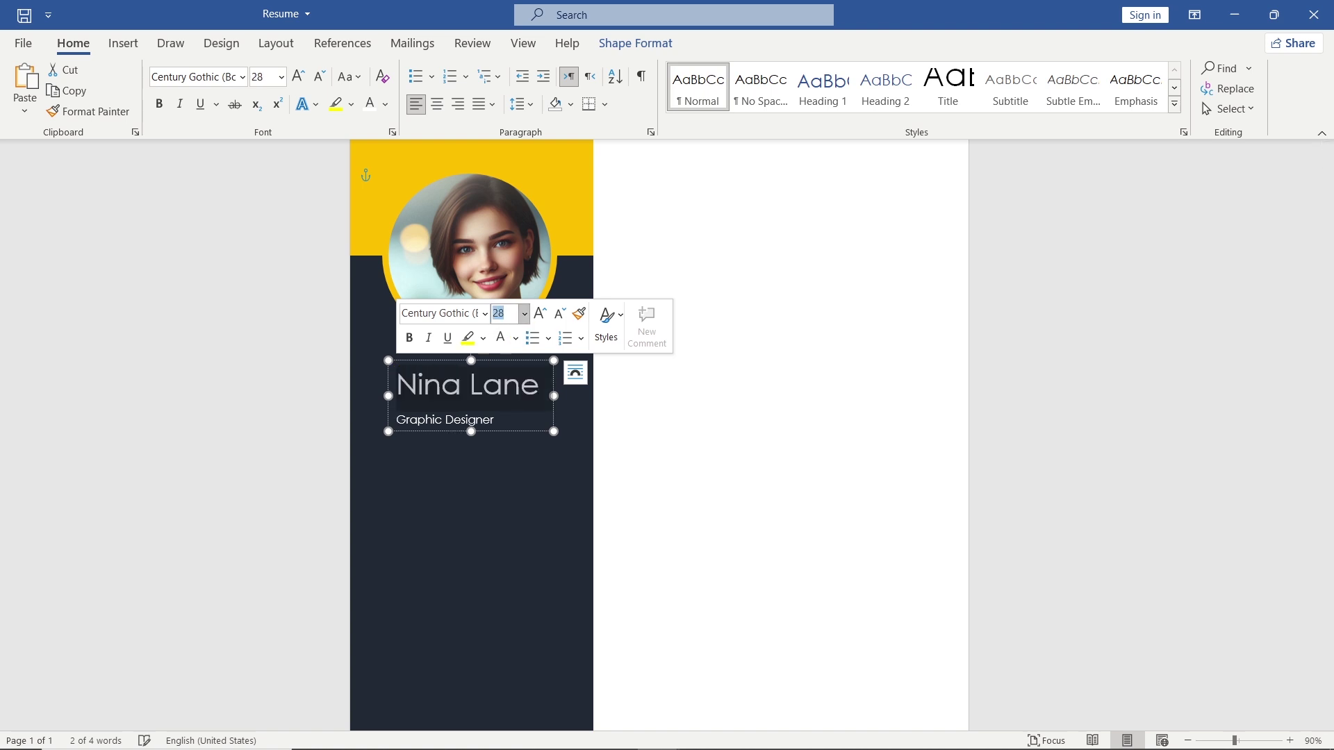
left_click(409, 337)
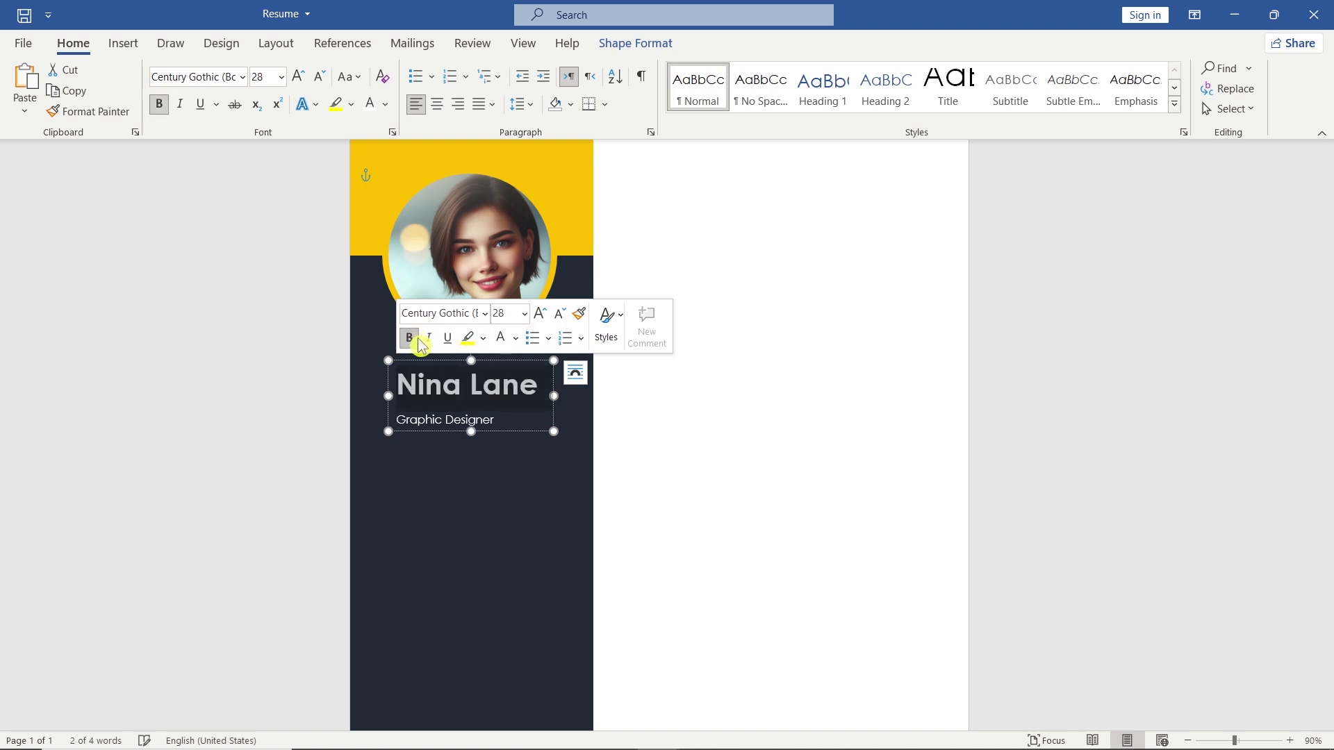
left_click(516, 339)
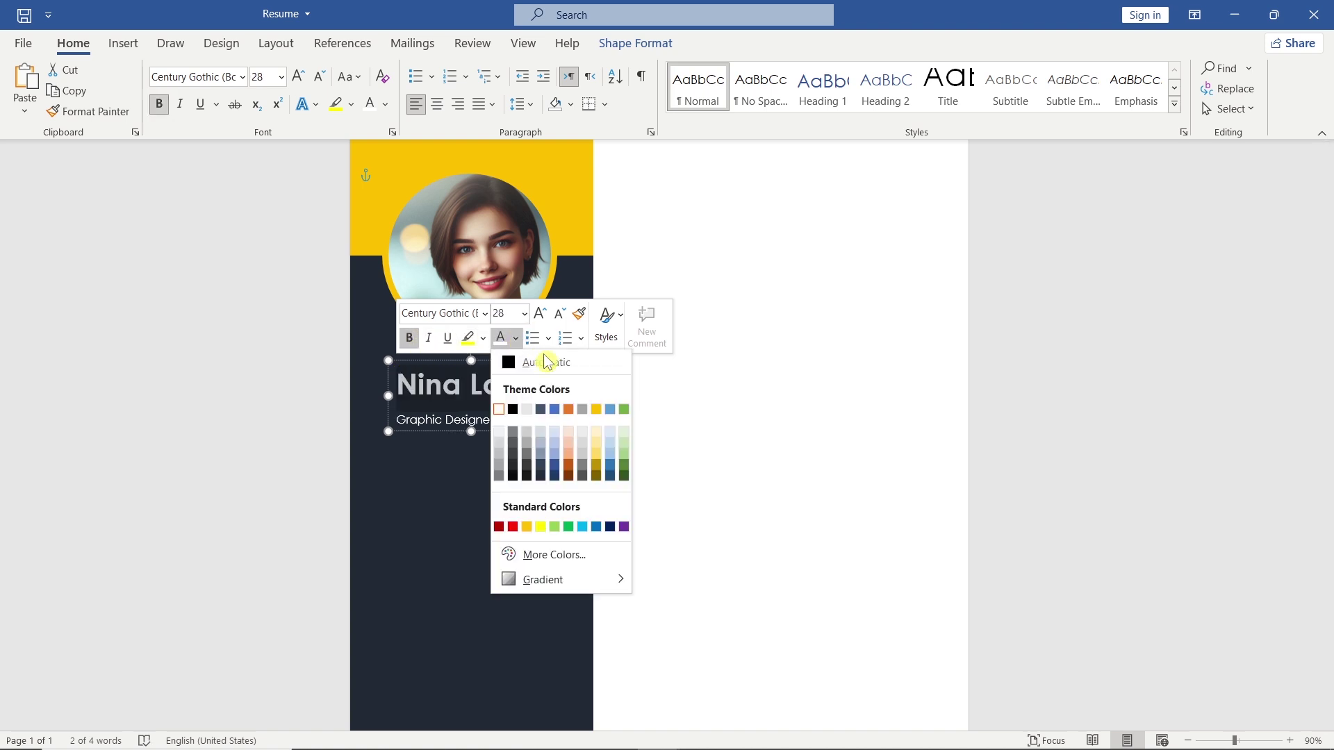
left_click(593, 410)
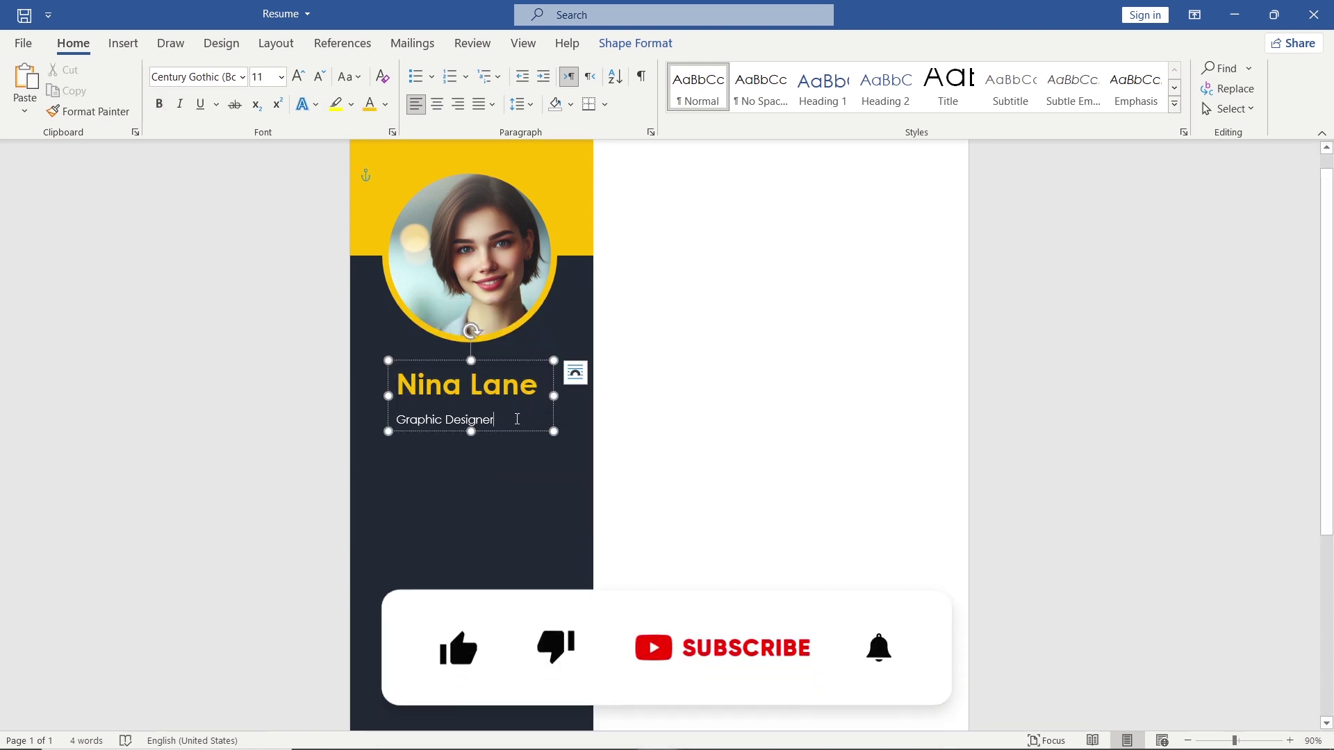
Make 'Graphic Designer' 16 pt light blue-grey and make the text box slightly taller
left_click_drag(533, 417, 407, 425)
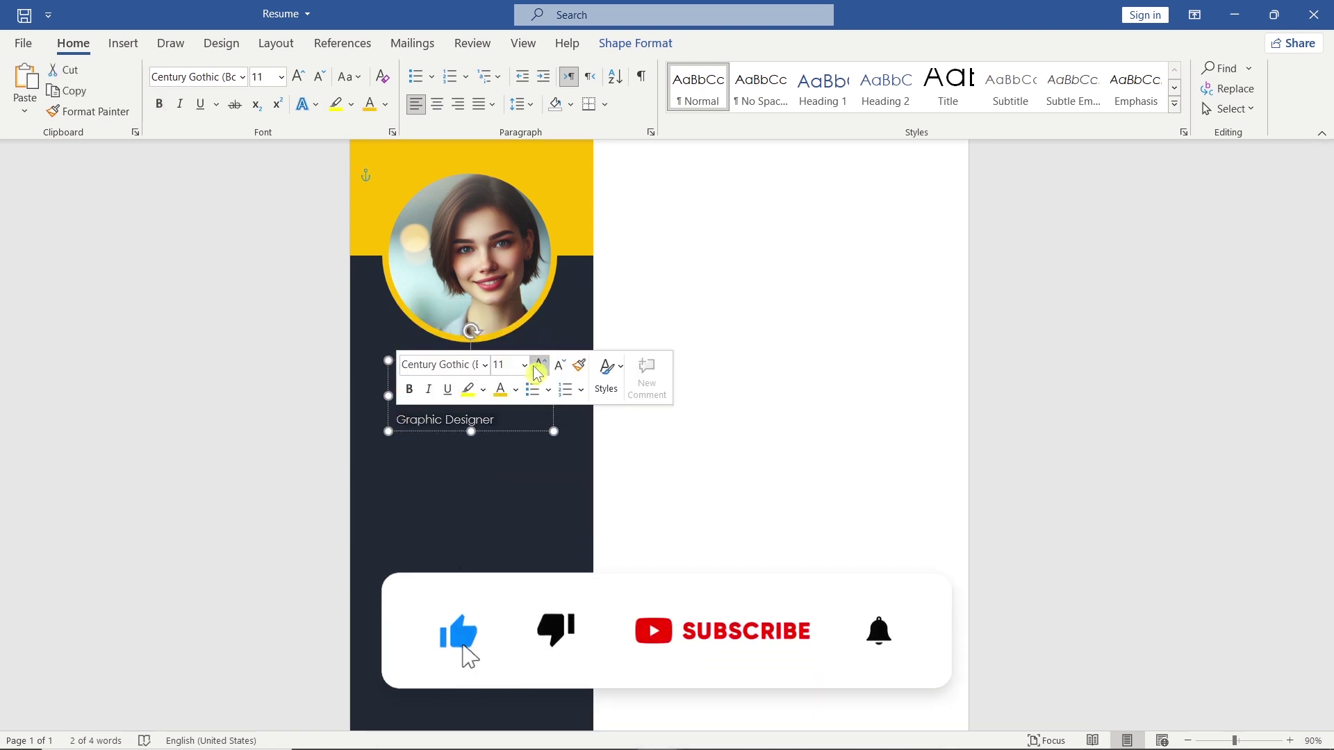
left_click(539, 365)
left_click(539, 364)
left_click(540, 365)
left_click(518, 389)
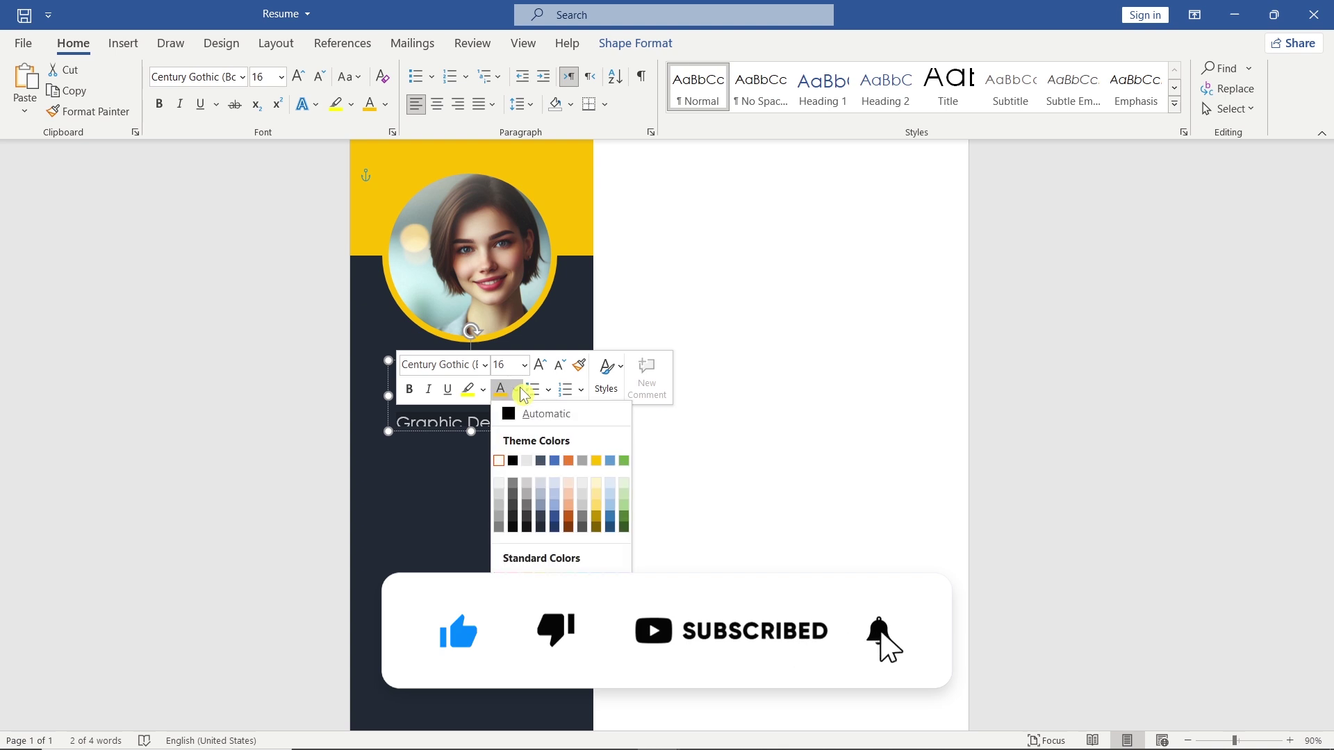
left_click(545, 490)
left_click(472, 435)
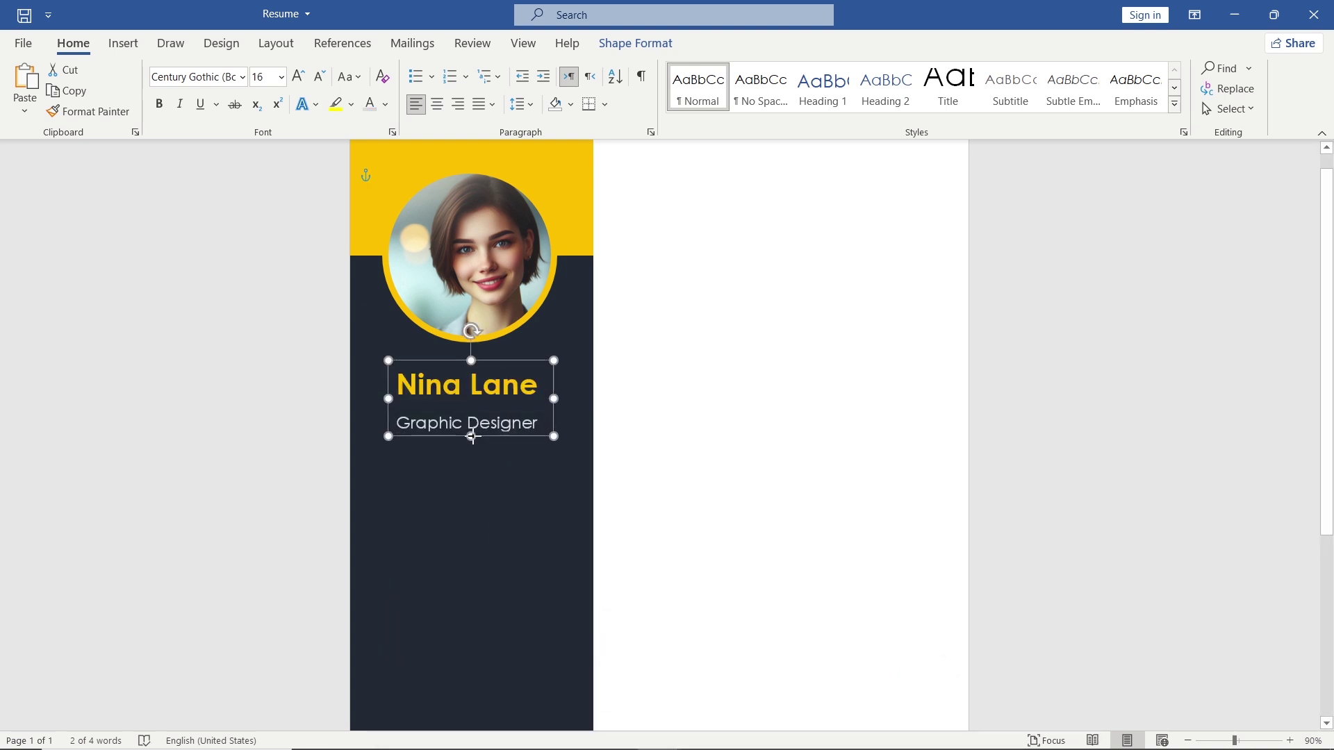
left_click_drag(472, 435, 475, 438)
left_click(539, 390)
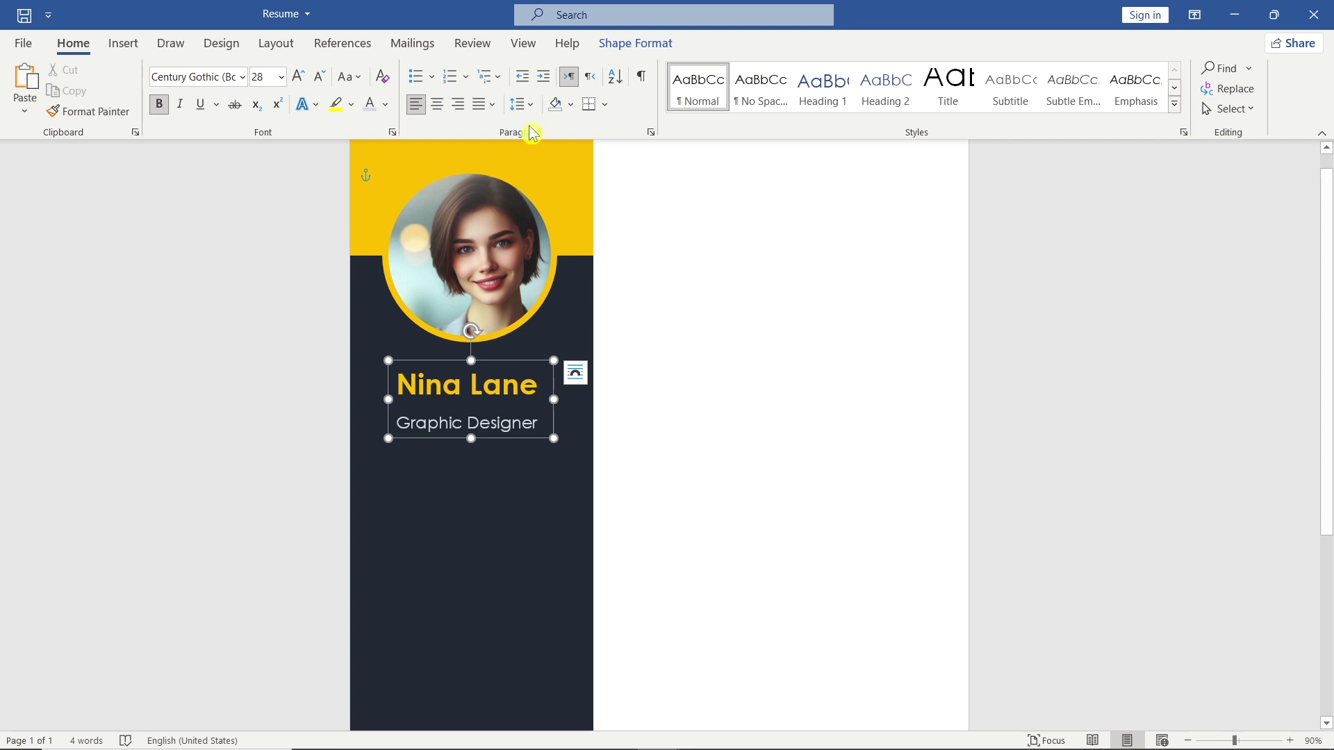
left_click(520, 105)
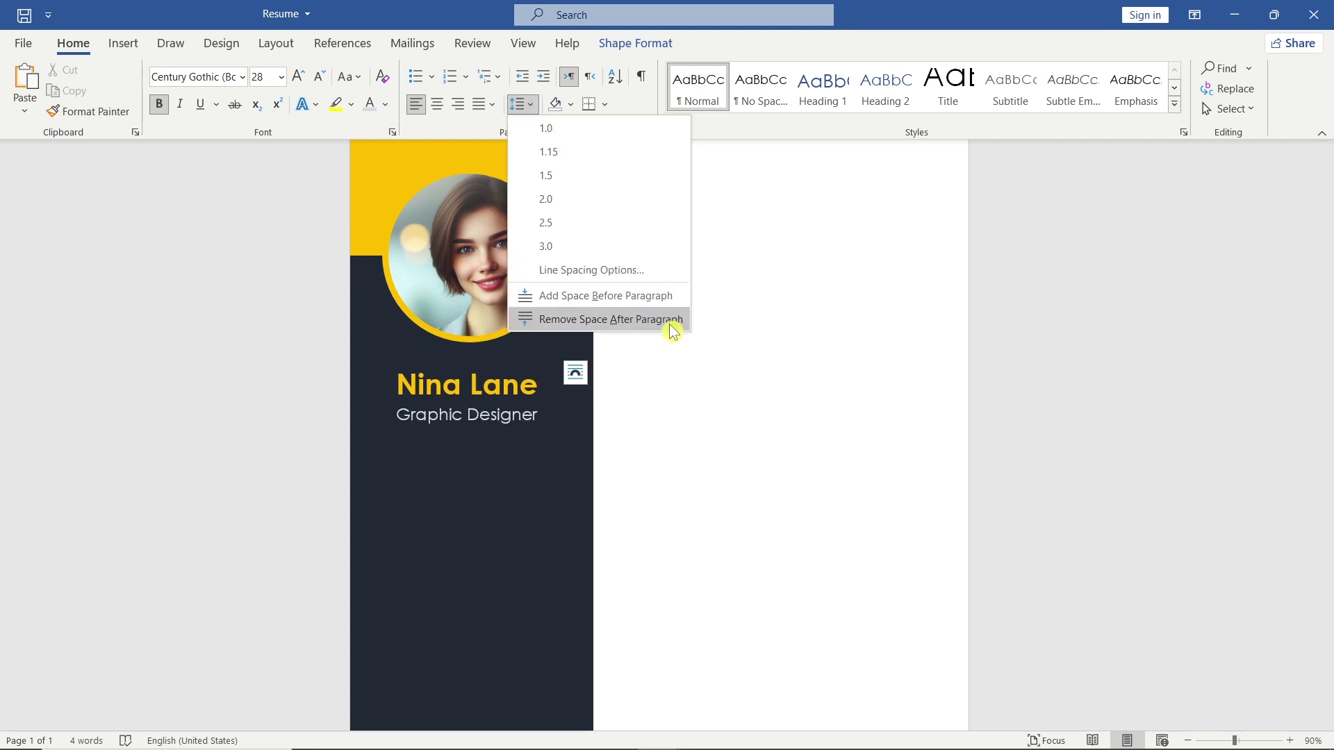
Remove the space after the name, apply 1.15 line spacing, and centre both lines
left_click(675, 331)
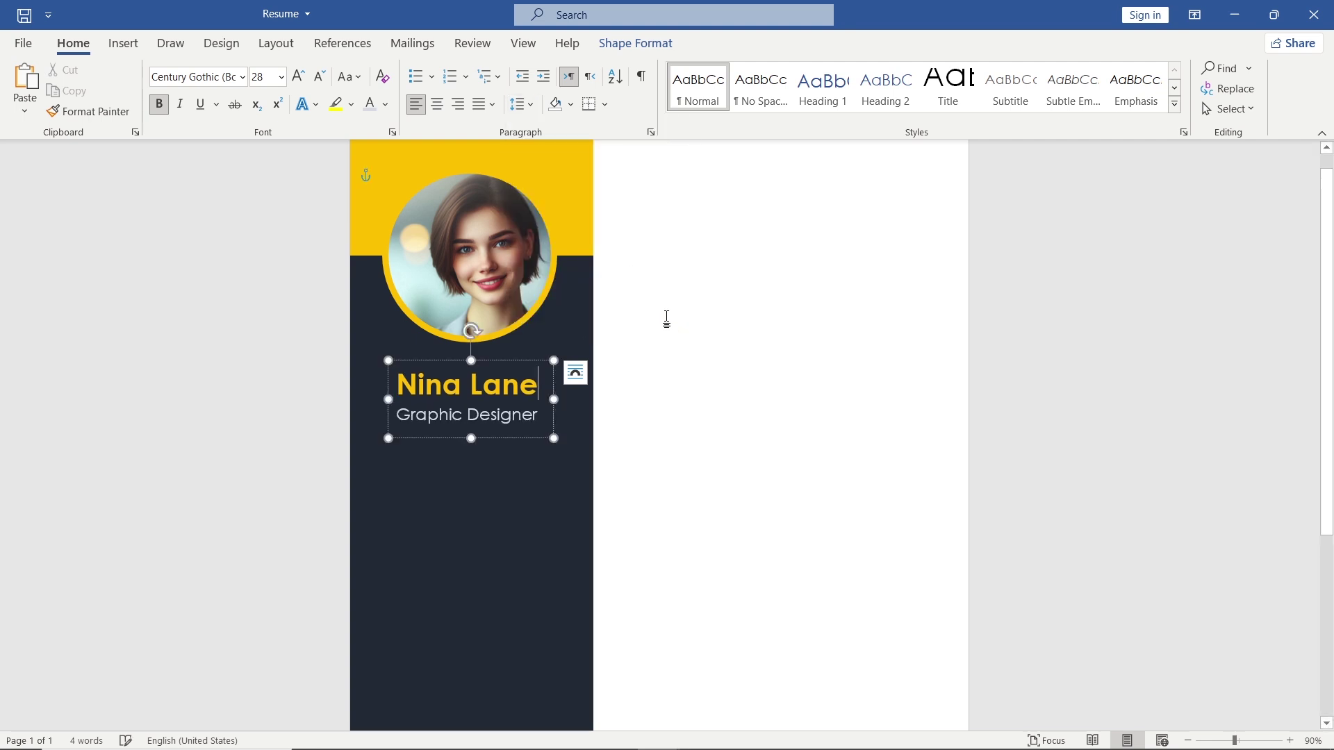
left_click(519, 104)
left_click(583, 152)
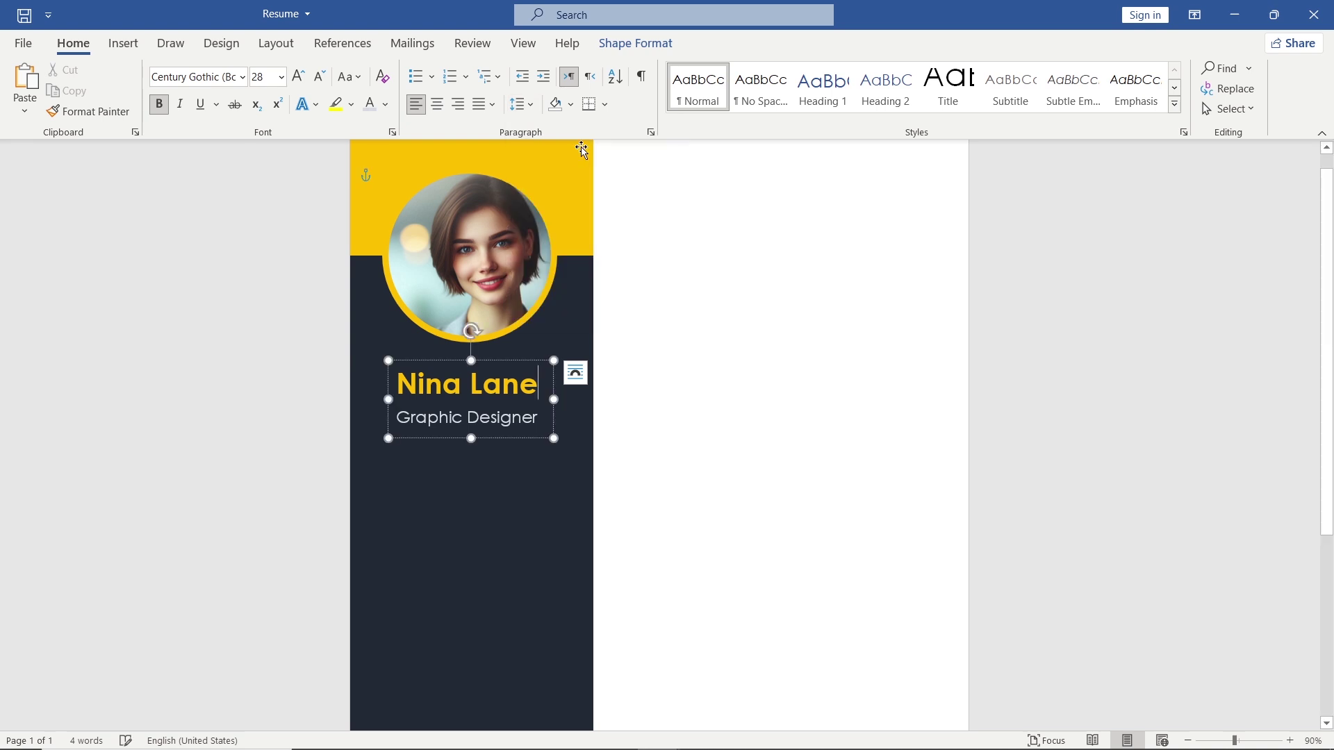
left_click_drag(539, 417, 397, 382)
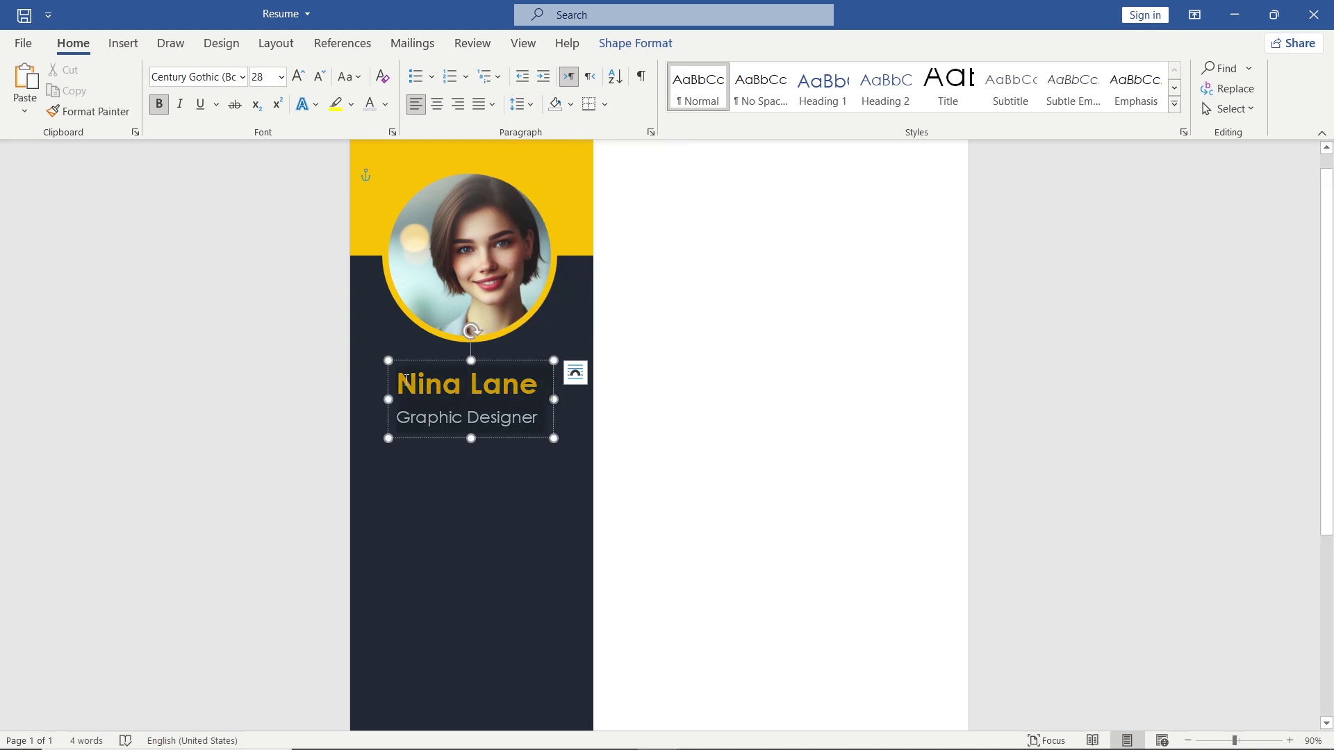
left_click(437, 104)
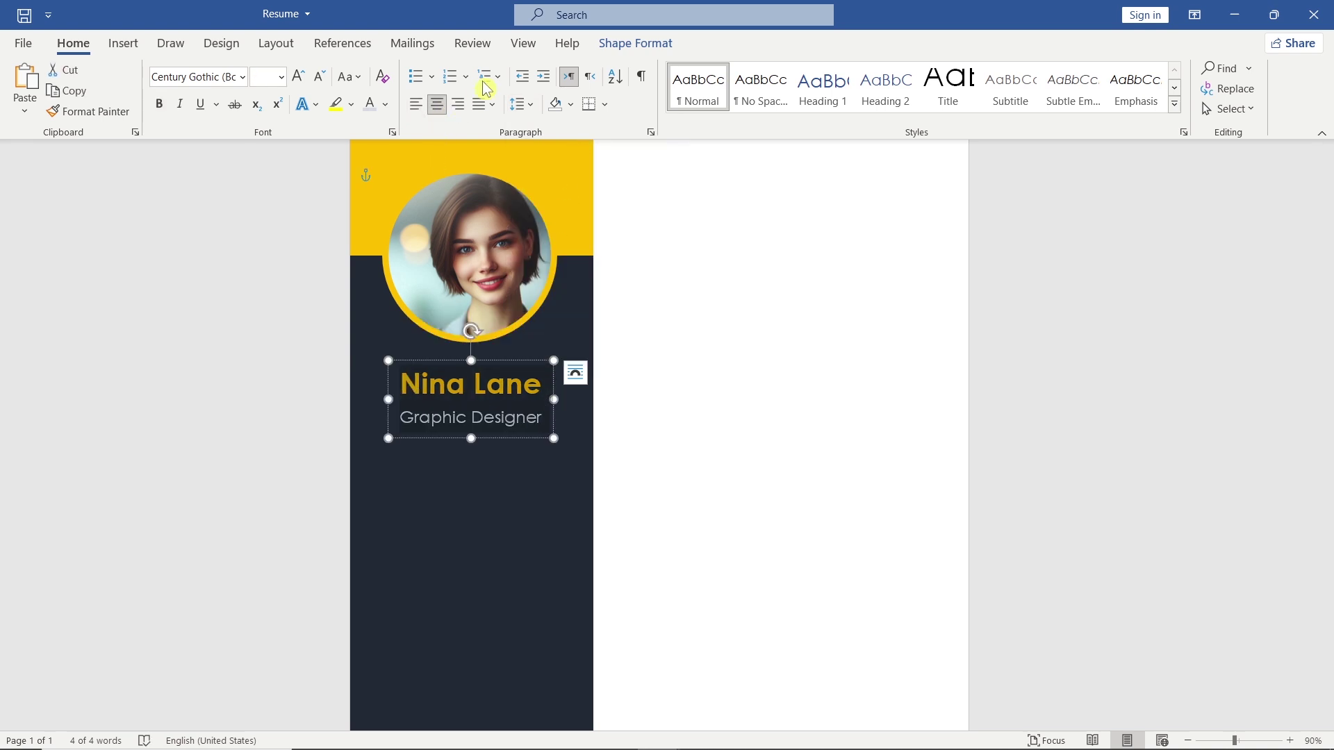
left_click(524, 43)
Show gridlines, centre the name text box under the photo, and group them
left_click(386, 89)
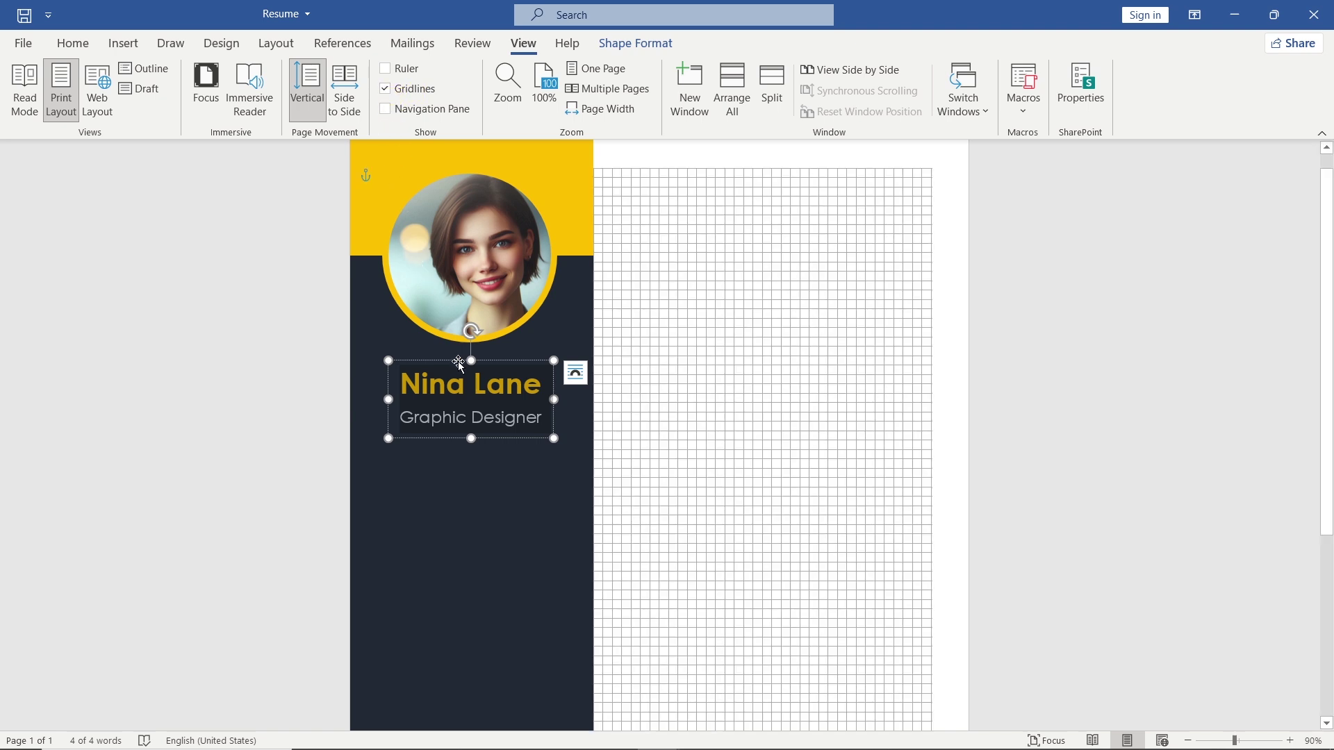
left_click_drag(457, 361, 454, 356)
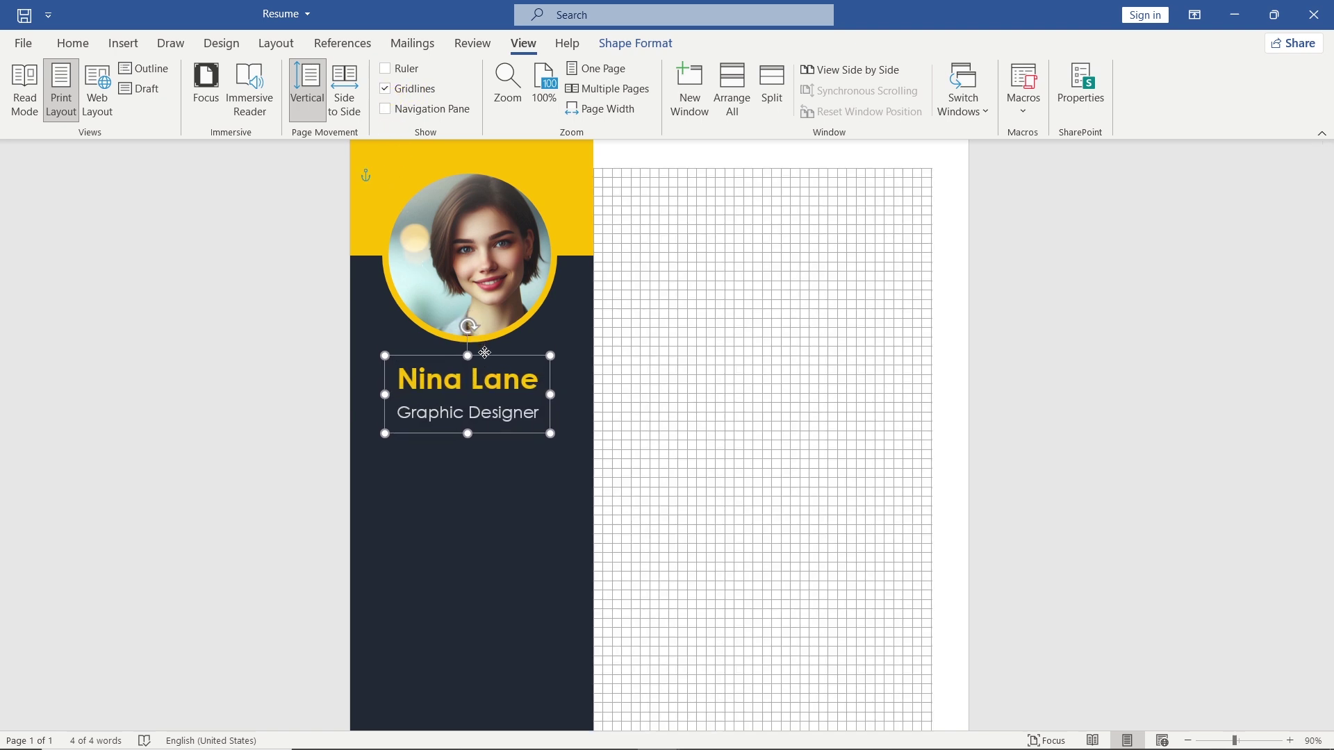
left_click(489, 311, "shift")
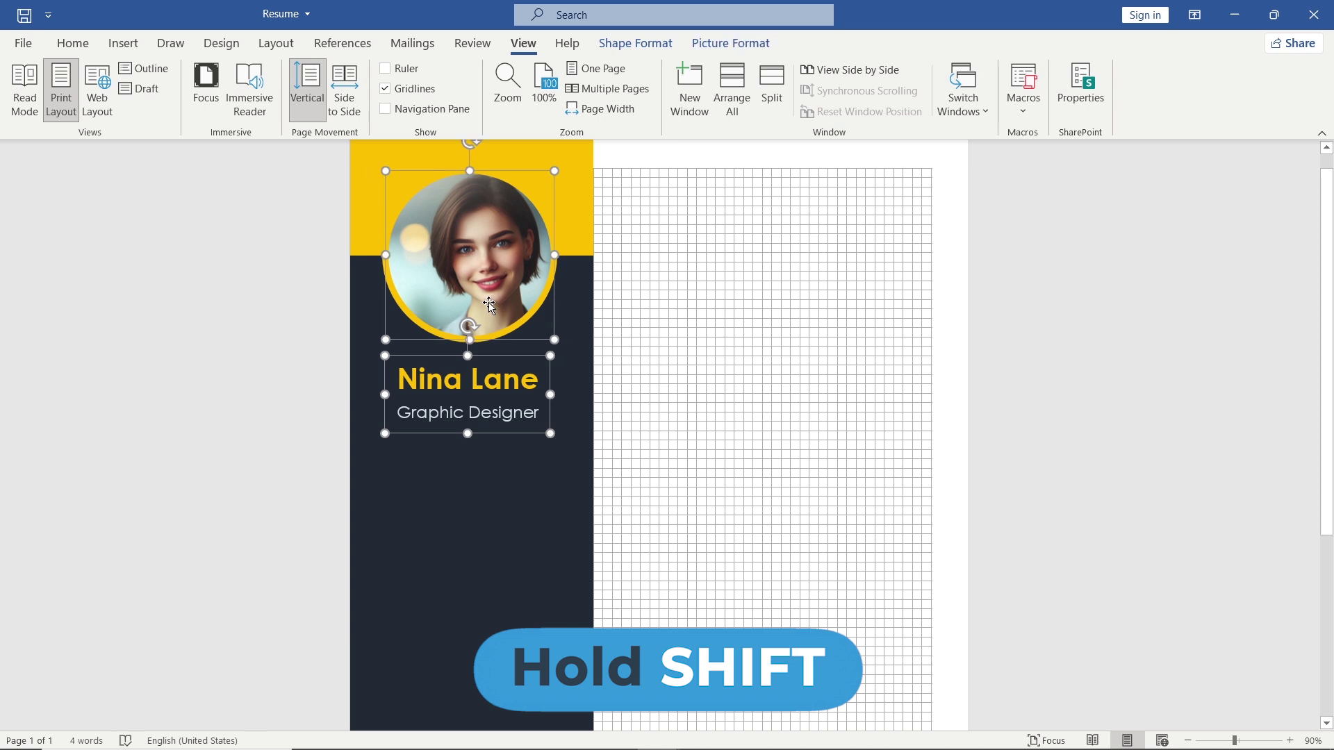
left_click(666, 51)
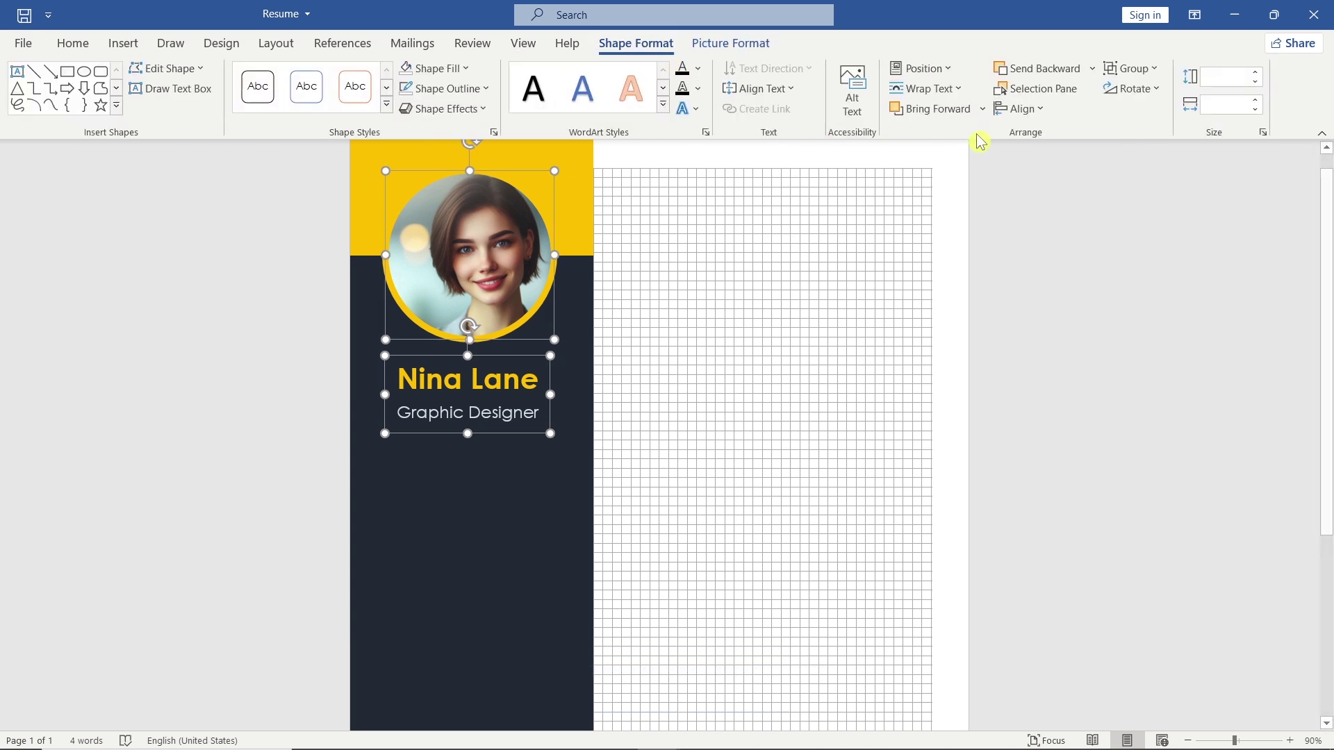
left_click(1040, 109)
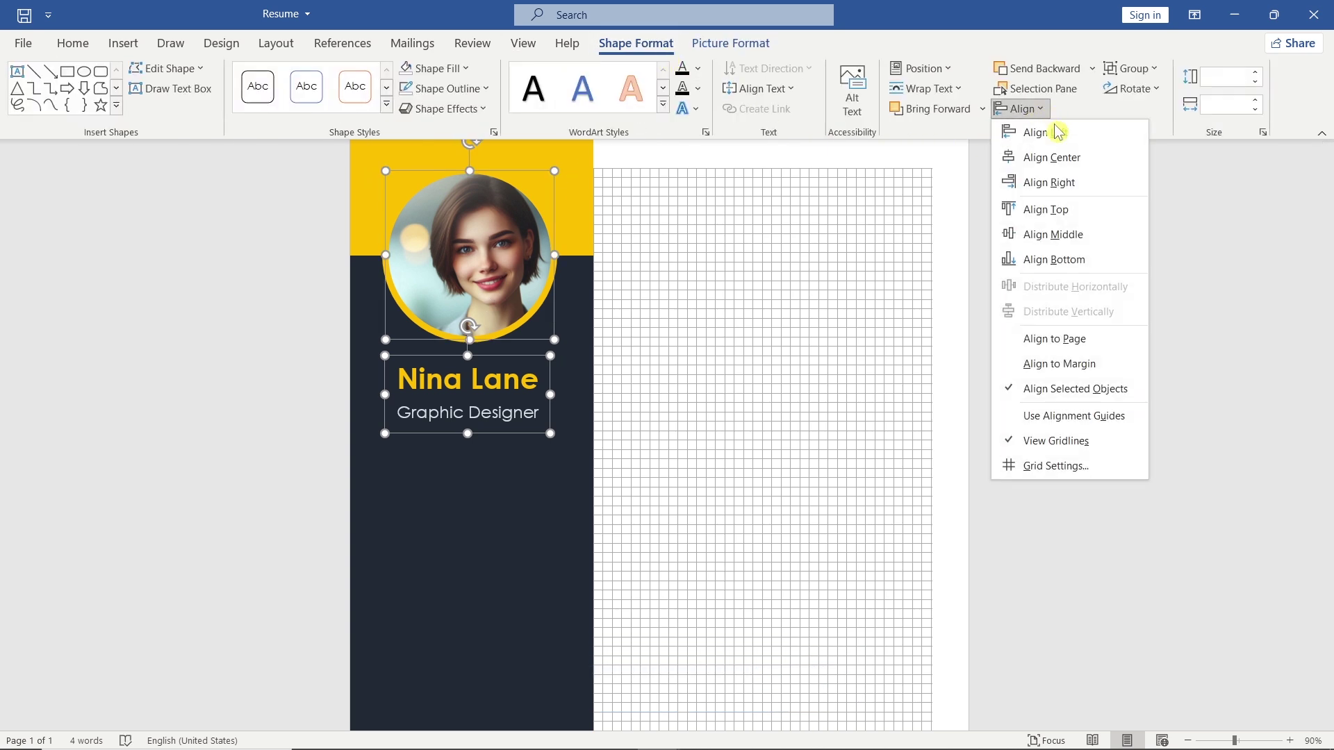
left_click(1101, 170)
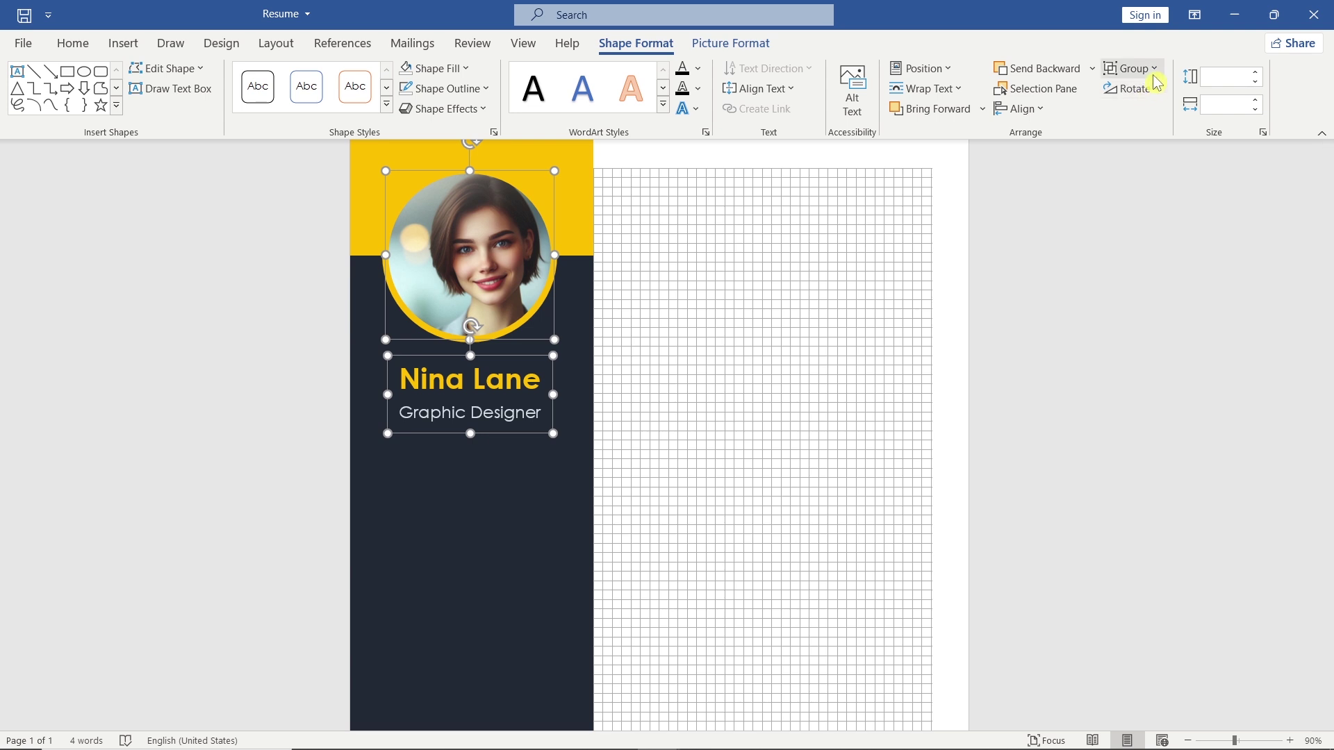
left_click(1129, 68)
left_click(1175, 97)
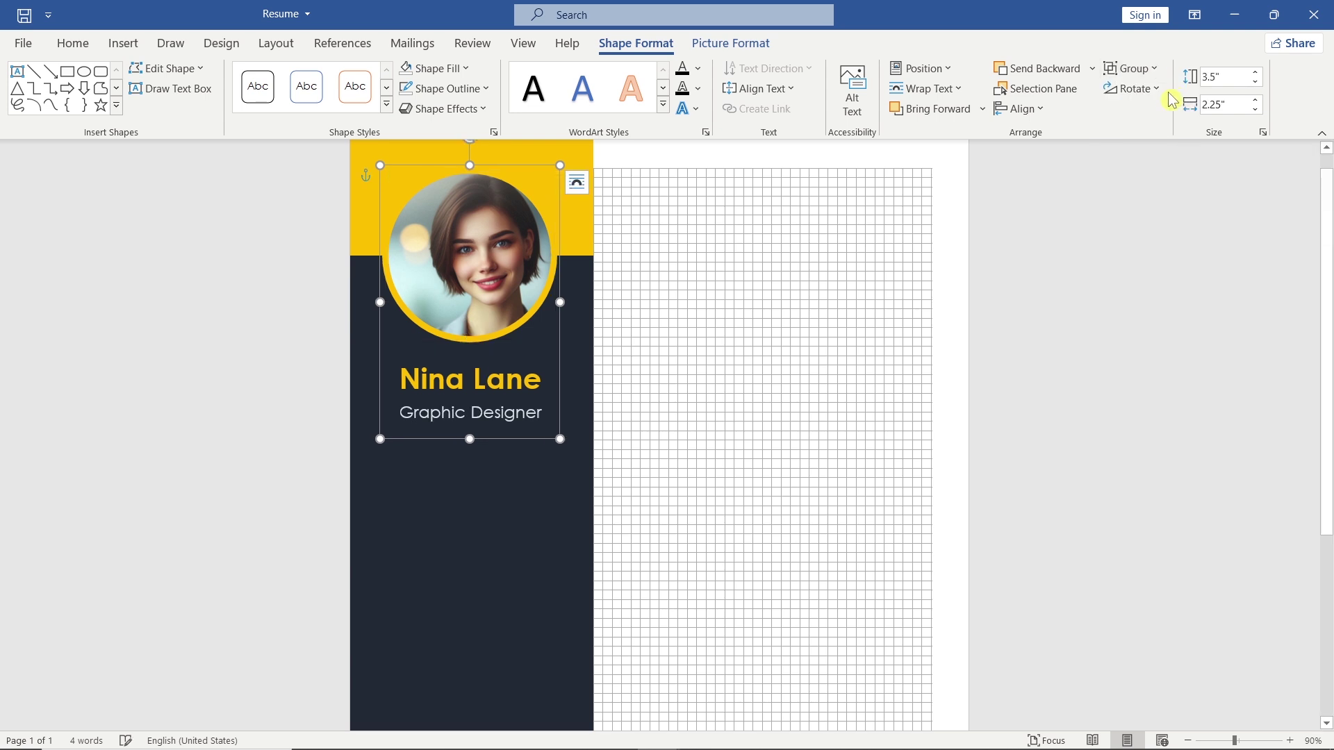
Centre the photo group on the yellow header rectangle
scroll(1056, 170, "up", 1)
left_click(580, 270, "shift")
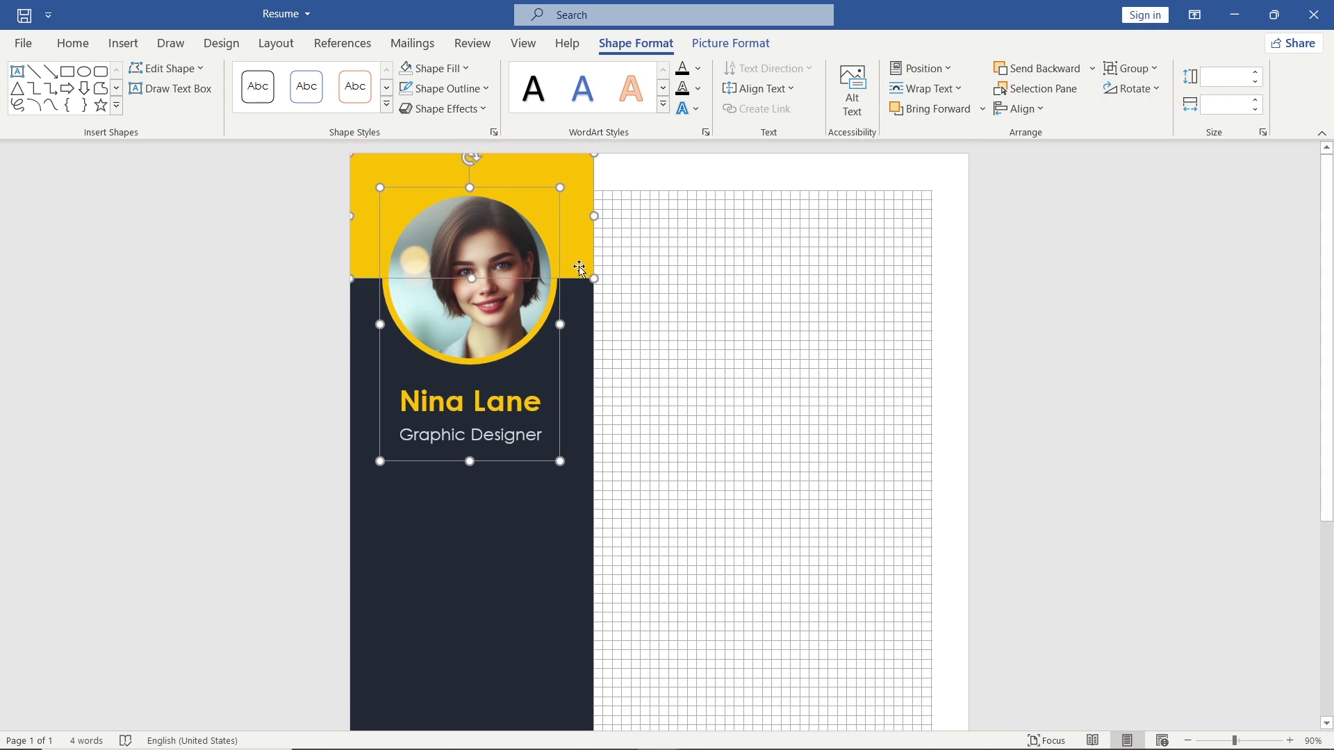
left_click(1019, 108)
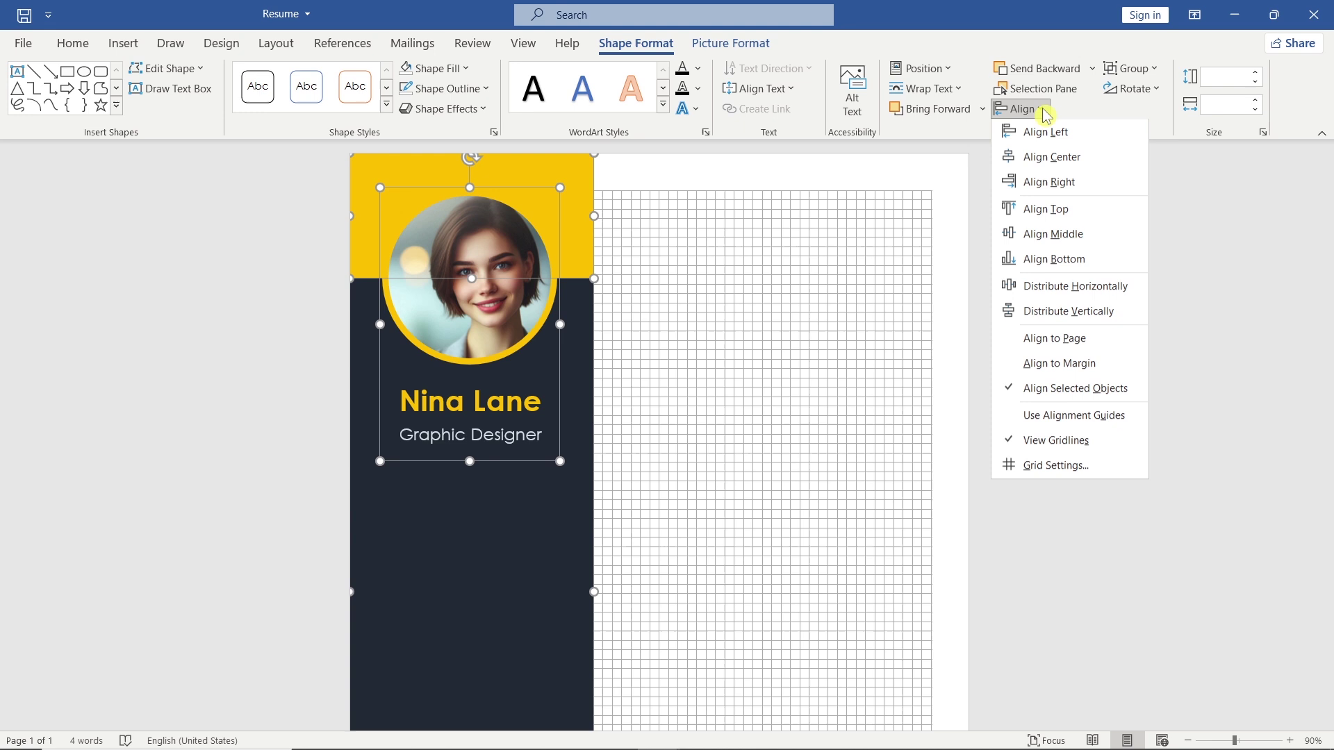
left_click(1104, 164)
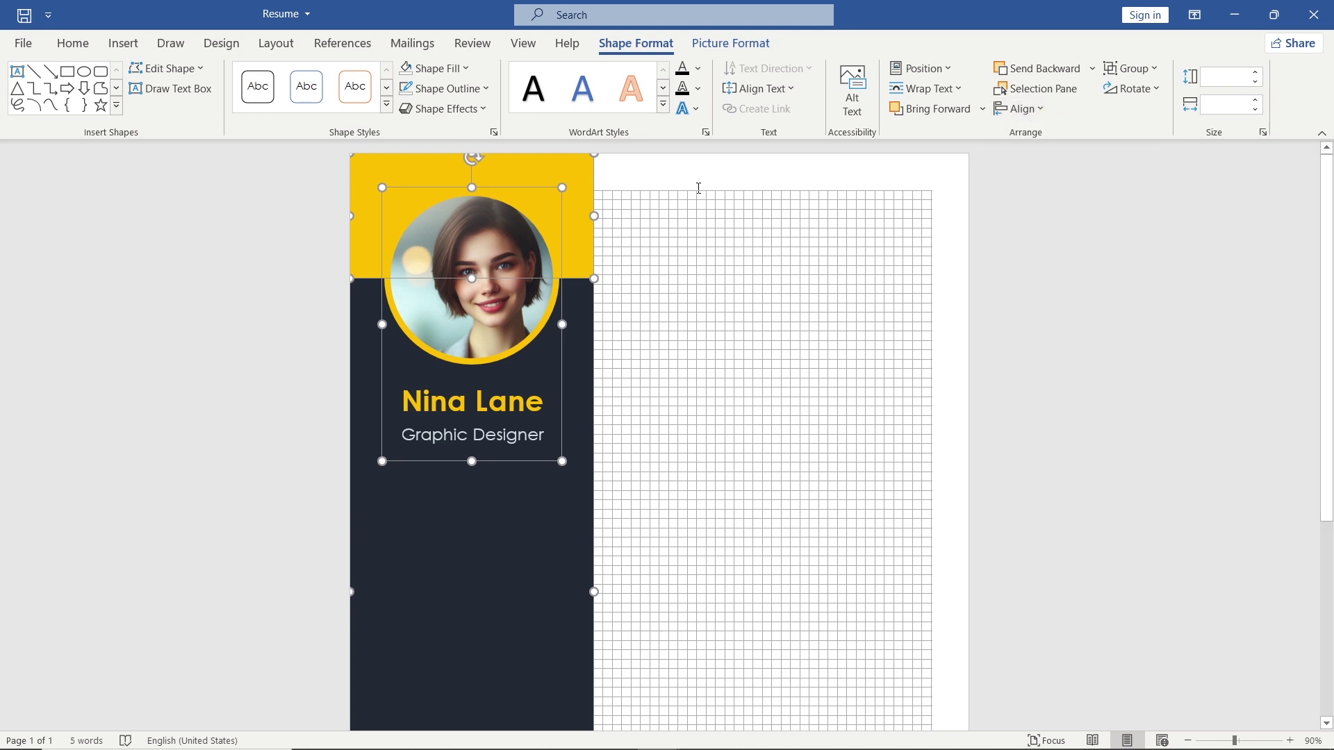
Draw a 0.4" × 0.4" circle below the job title
left_click(116, 106)
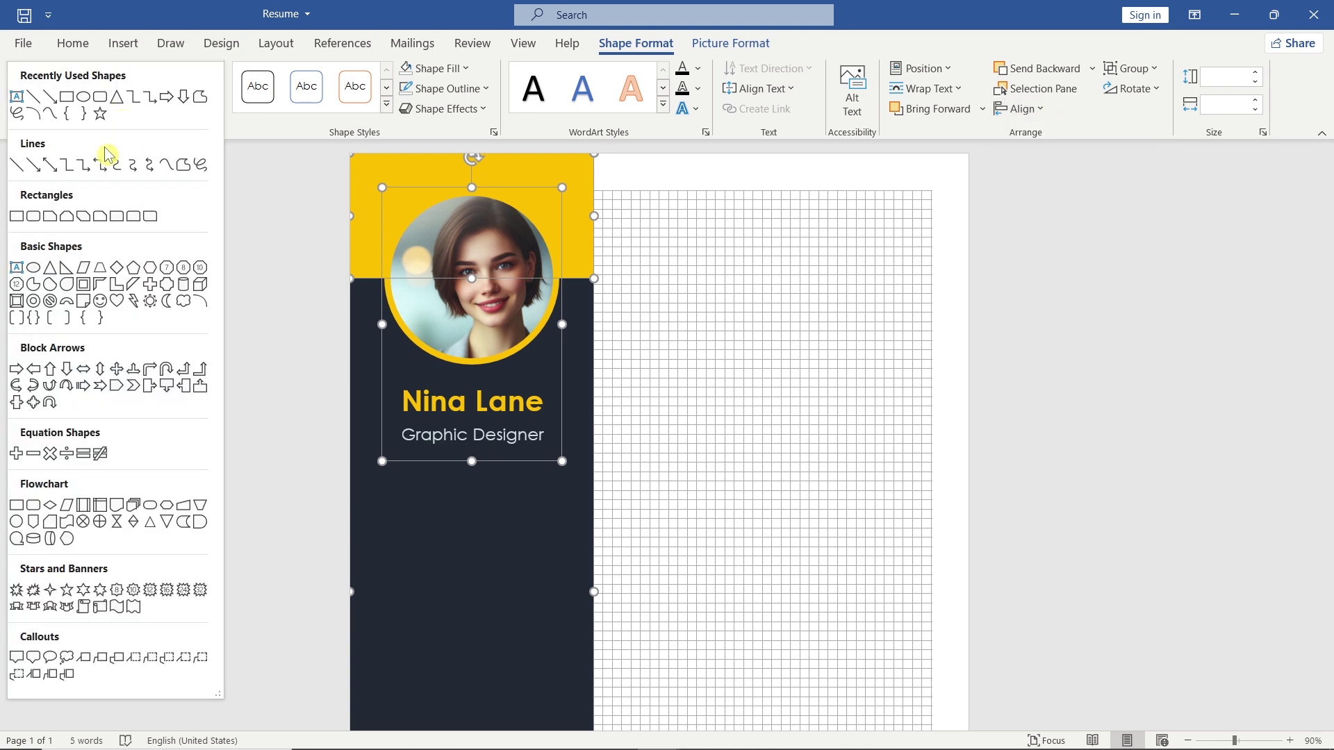
left_click(35, 269)
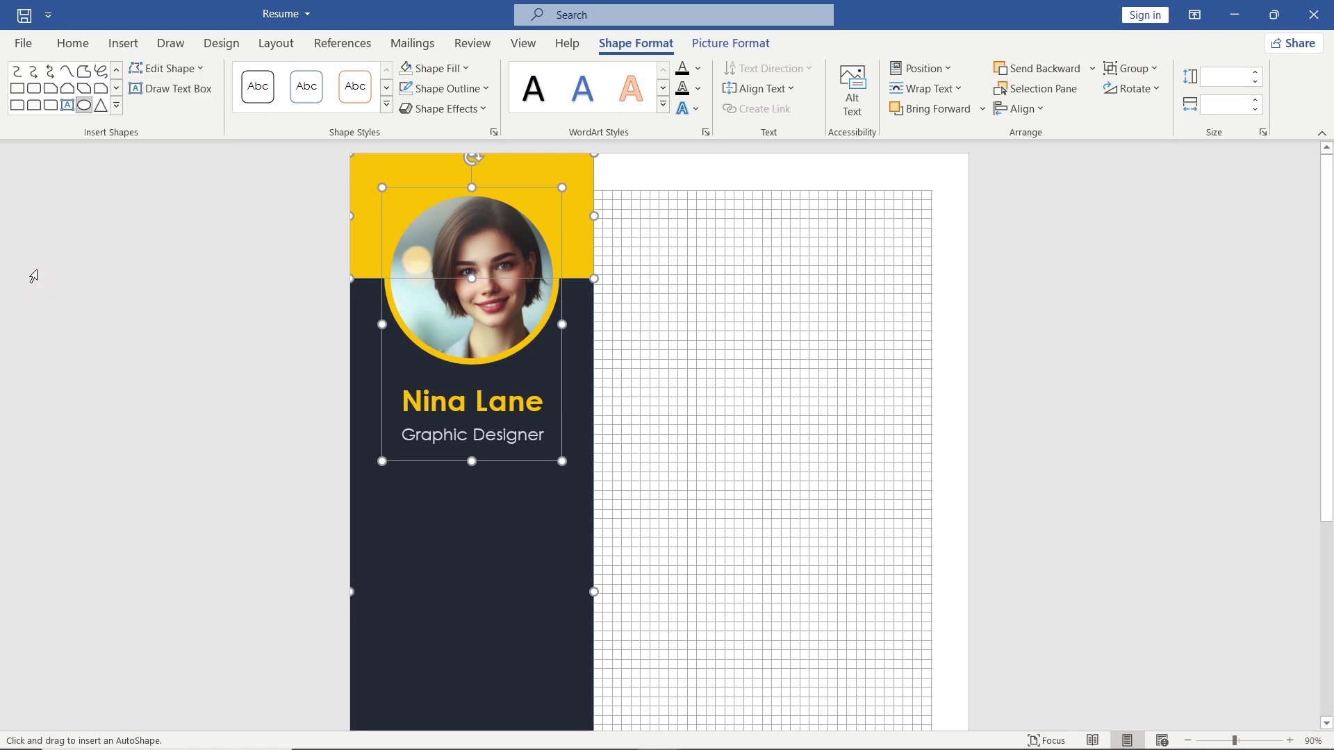
left_click_drag(387, 481, 435, 519)
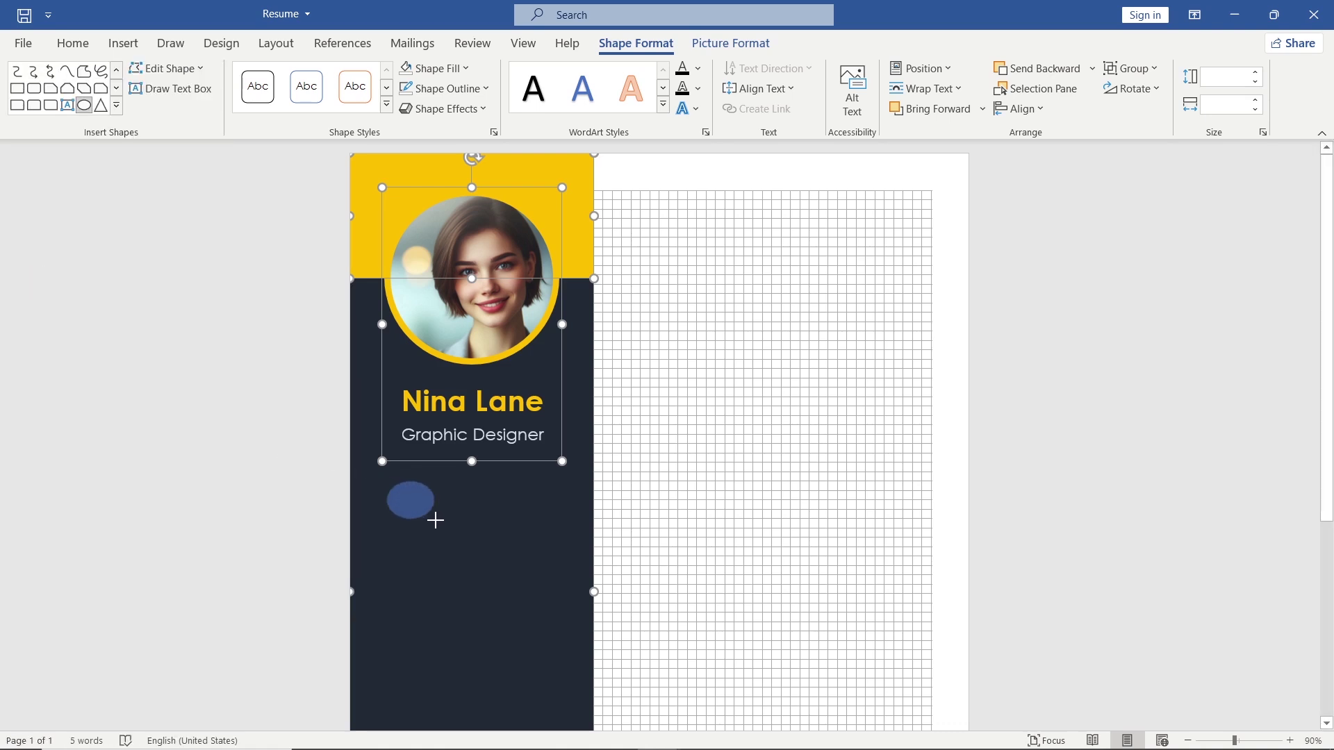
left_click(1226, 67)
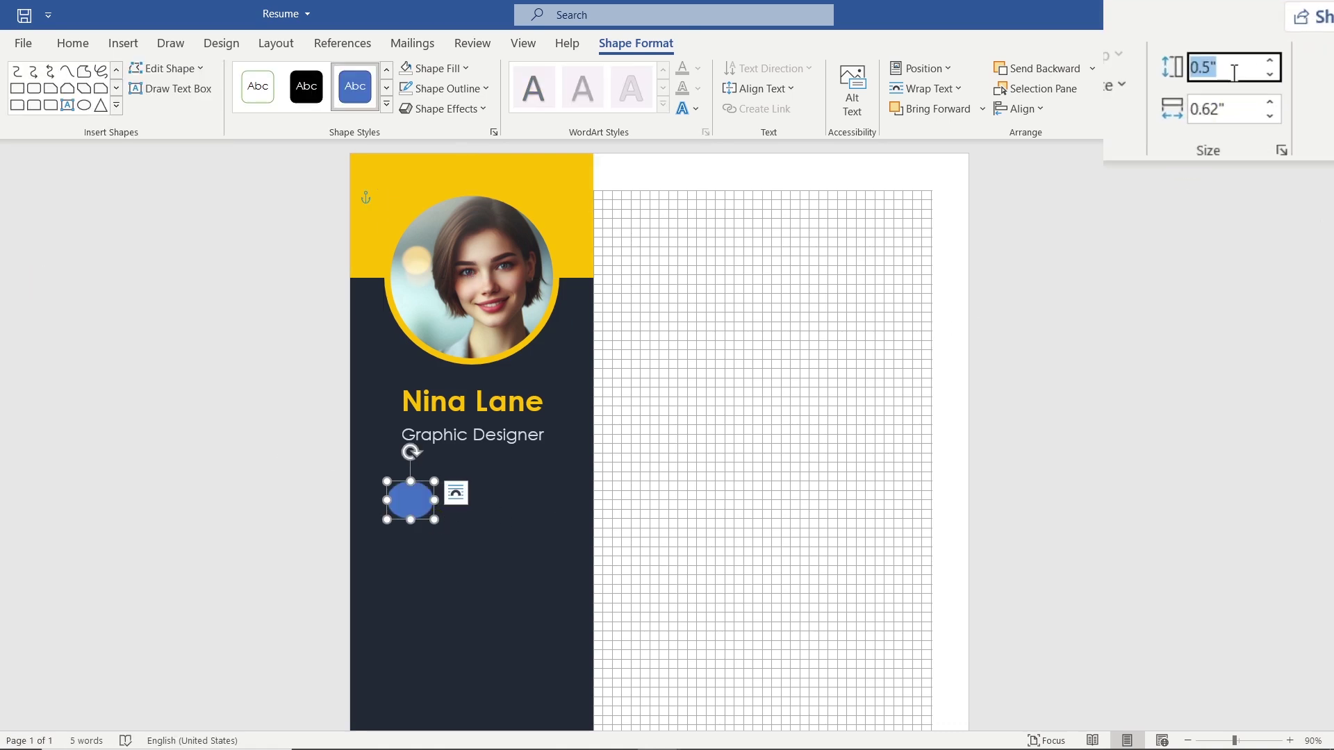
type("0.4")
key("Return")
left_click(1249, 106)
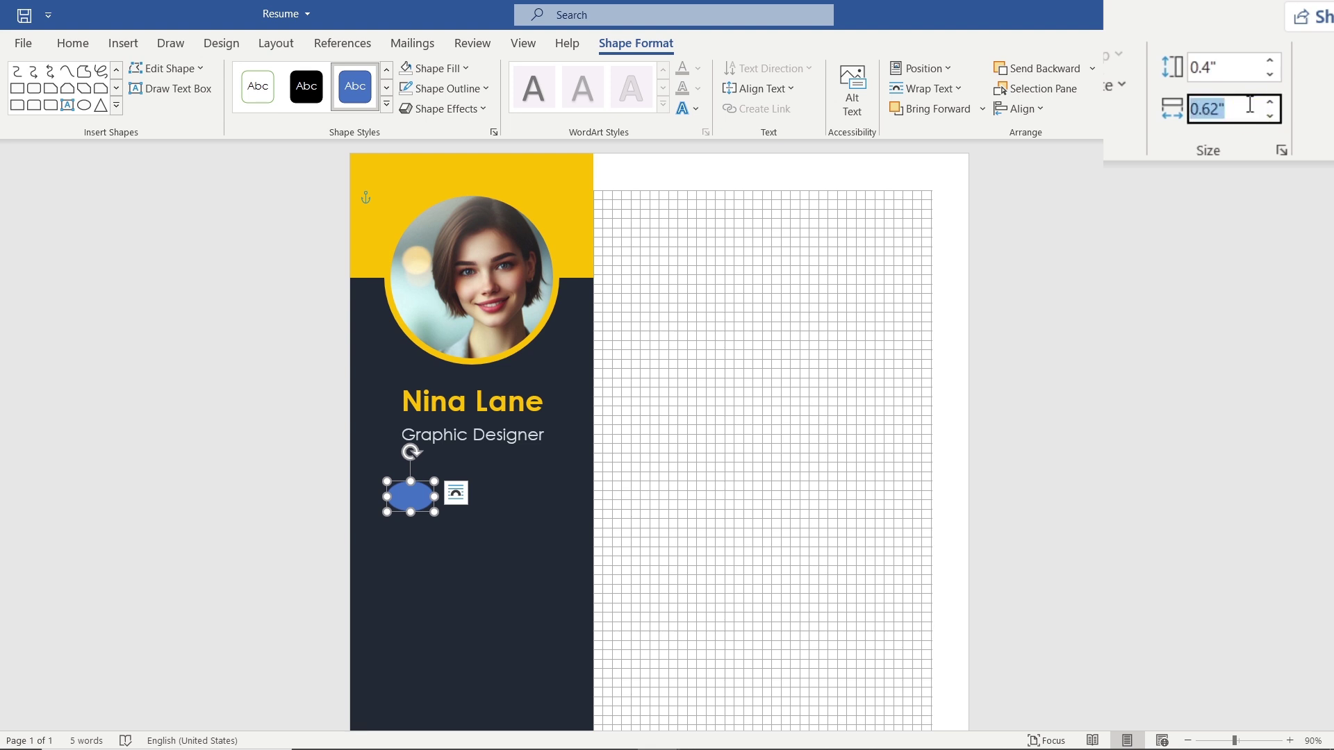
type("0.4")
key("Return")
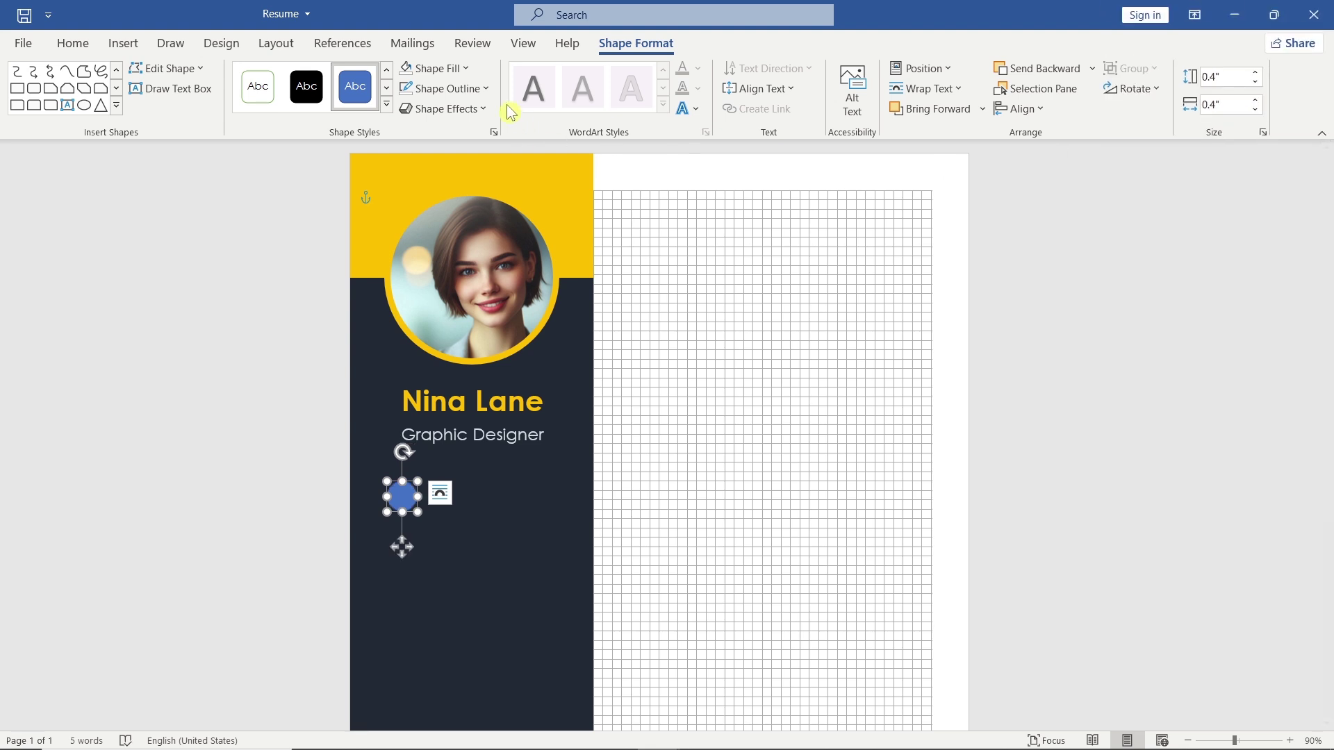
Remove the small circle's outline and fill it with the gold theme colour
left_click(479, 88)
left_click(511, 279)
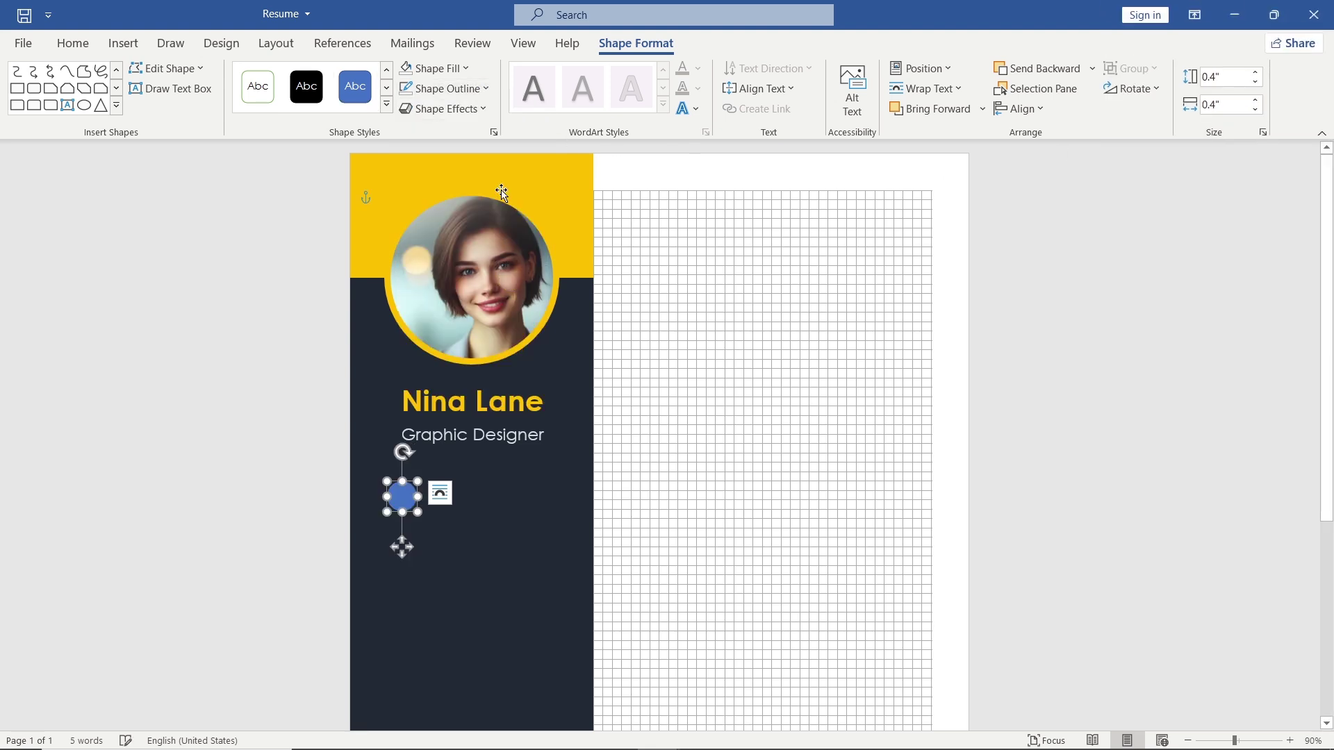
left_click(464, 68)
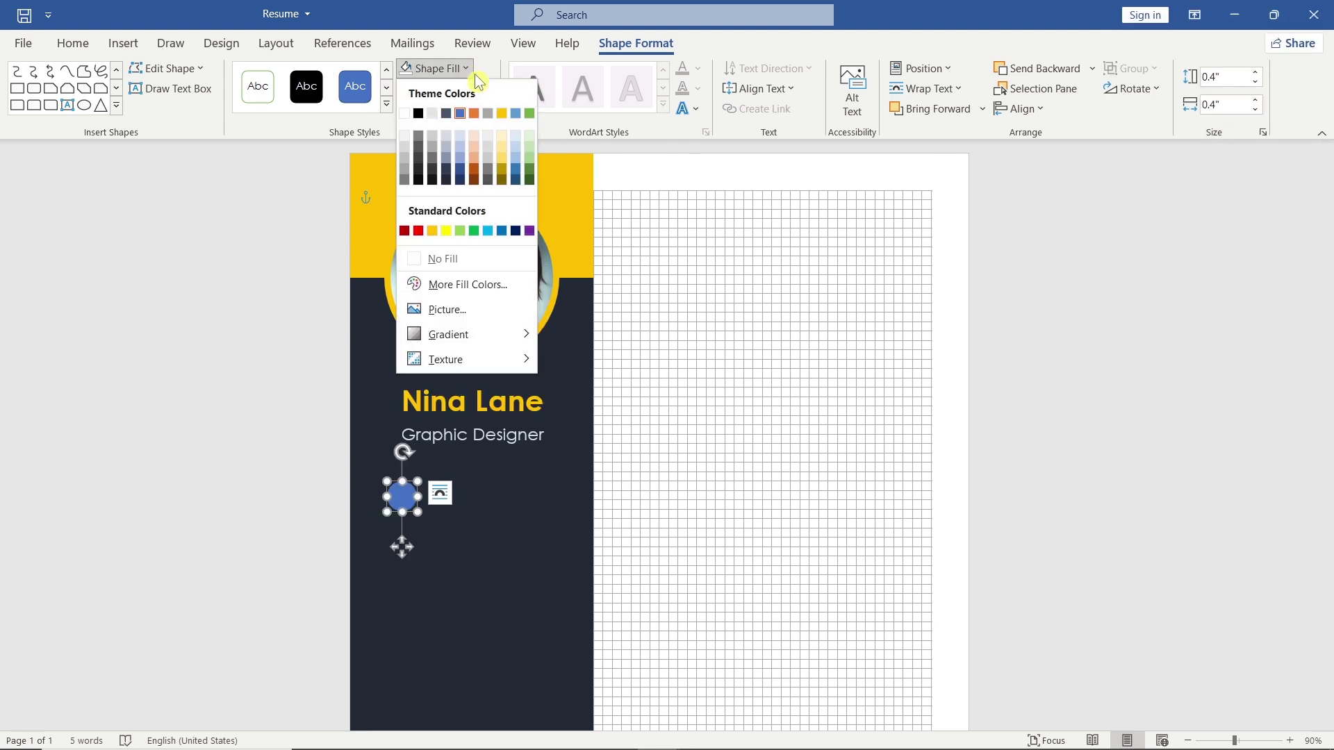
left_click(504, 113)
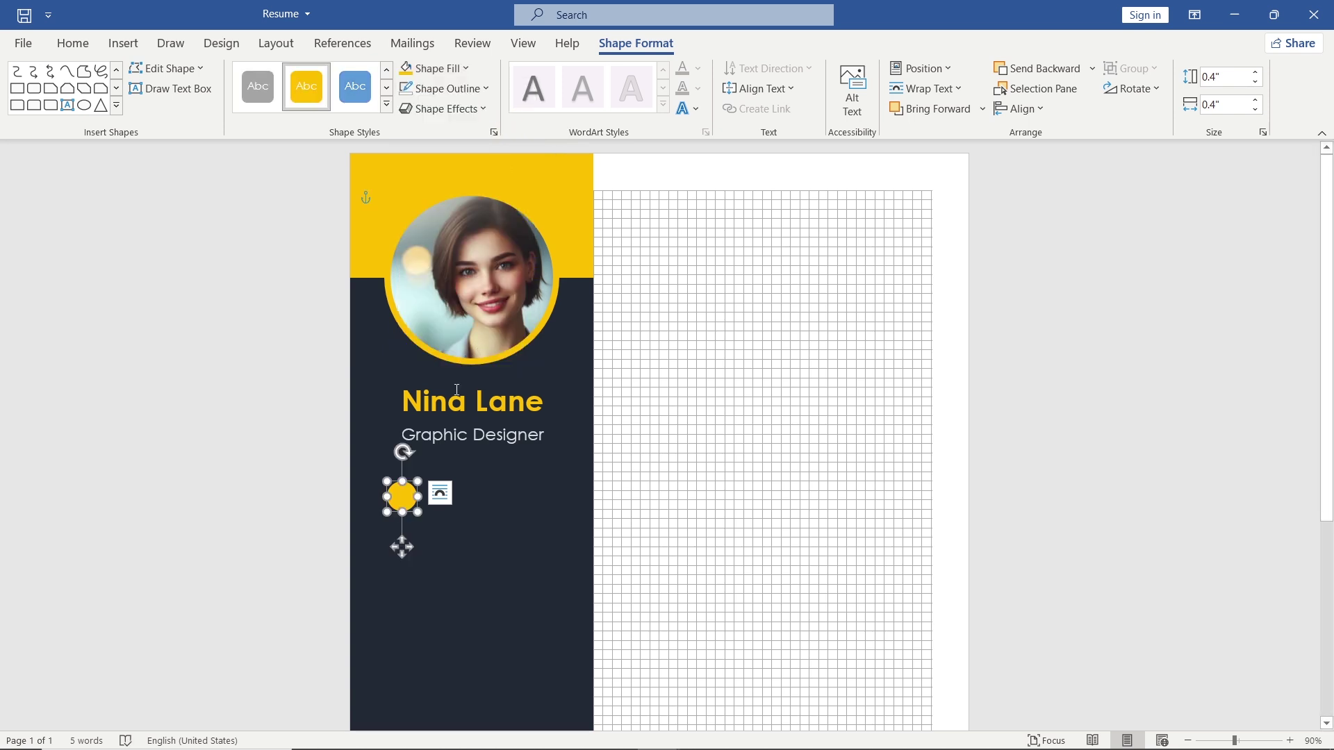
left_click_drag(413, 496, 421, 496)
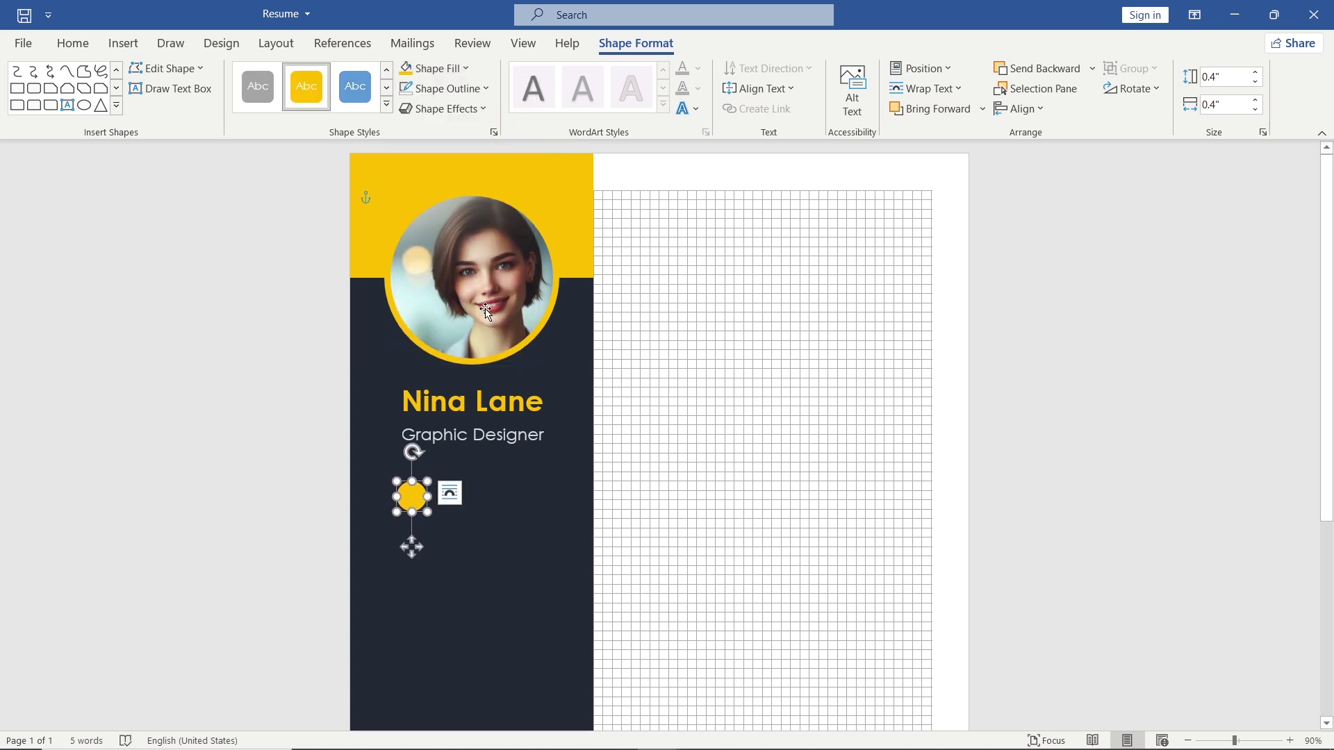
Hide gridlines, enable alignment guides, and align the circle with the photo group's left edge
left_click(527, 49)
left_click(397, 93)
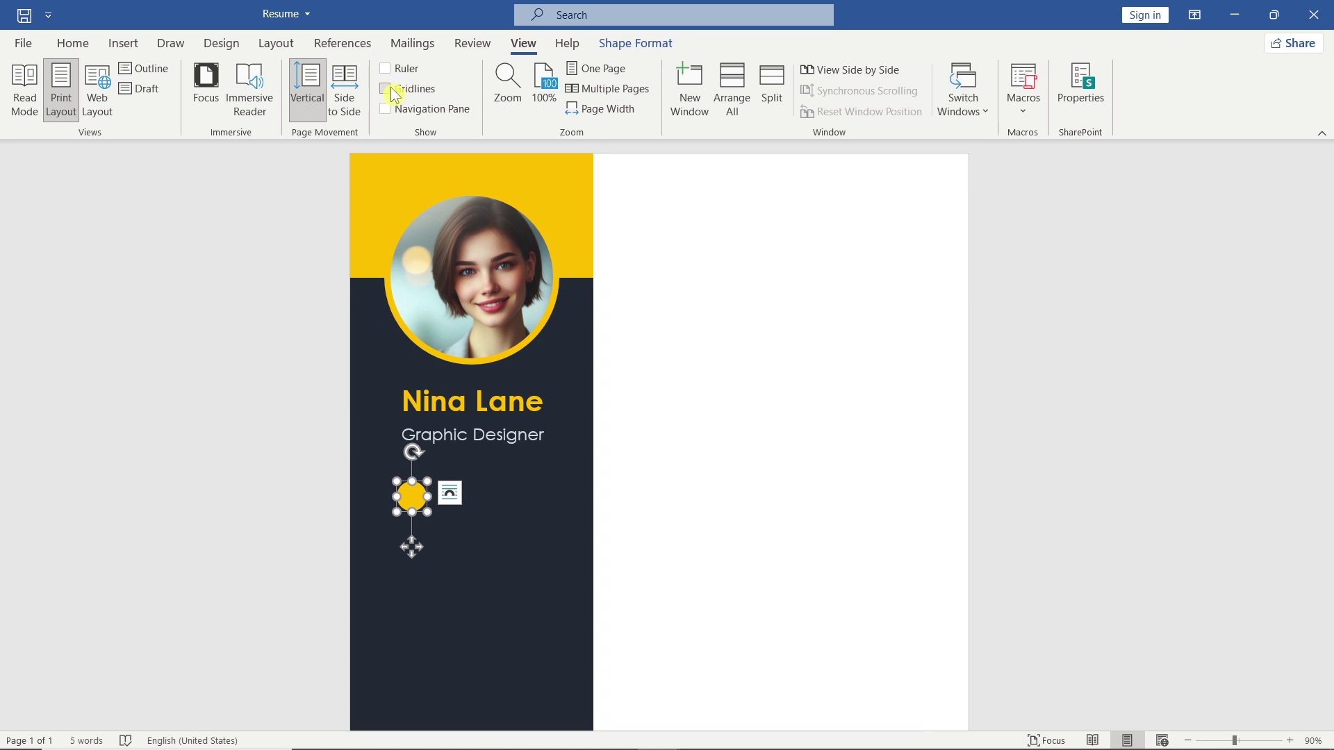
left_click(635, 43)
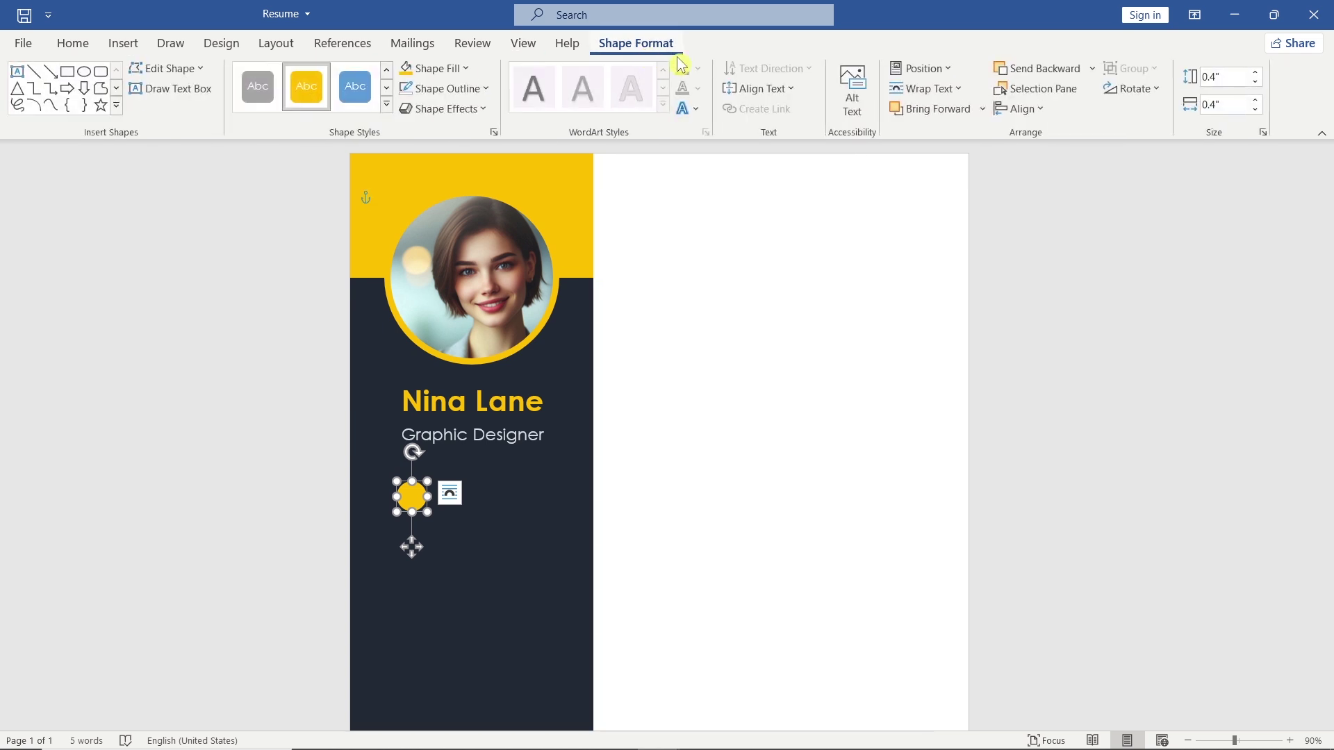
left_click(1020, 108)
left_click(1139, 416)
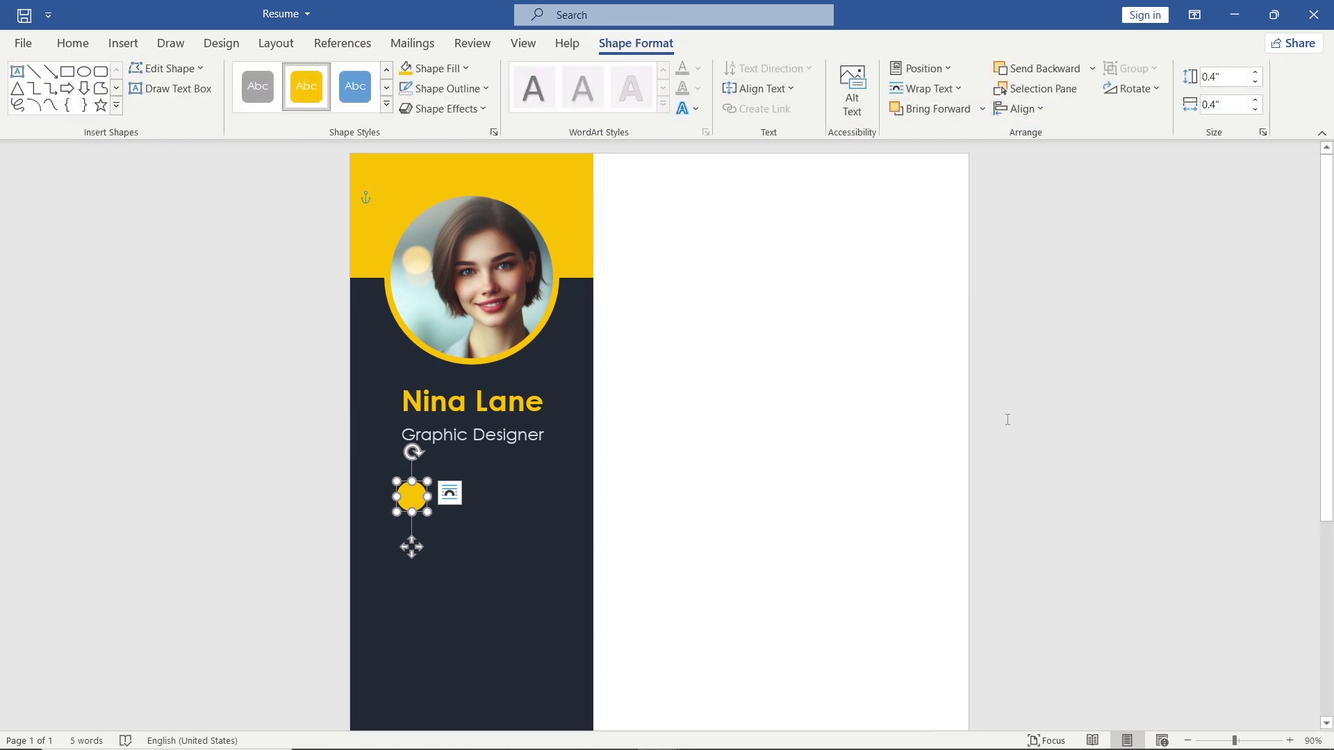
left_click_drag(418, 493, 410, 498)
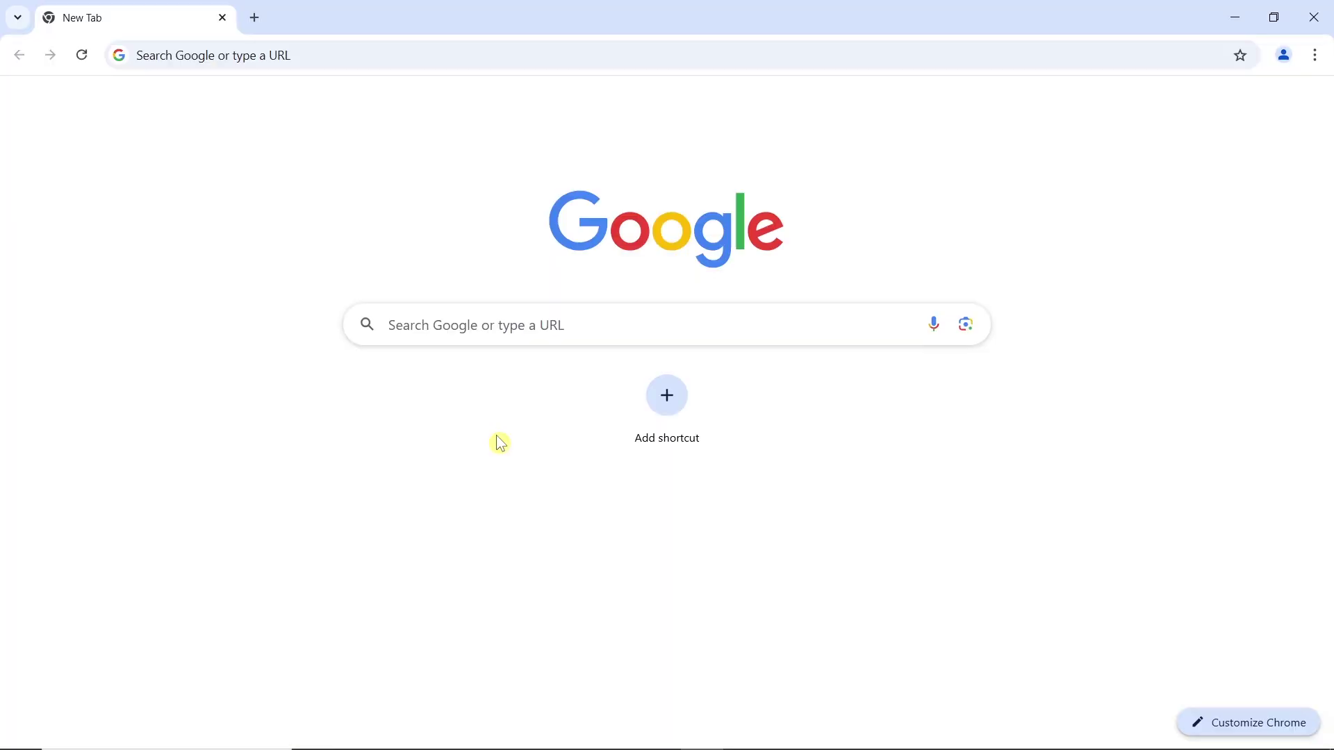
Search Google for 'Flaticon' and open the Flaticon website from the results
left_click(527, 331)
type("Fla")
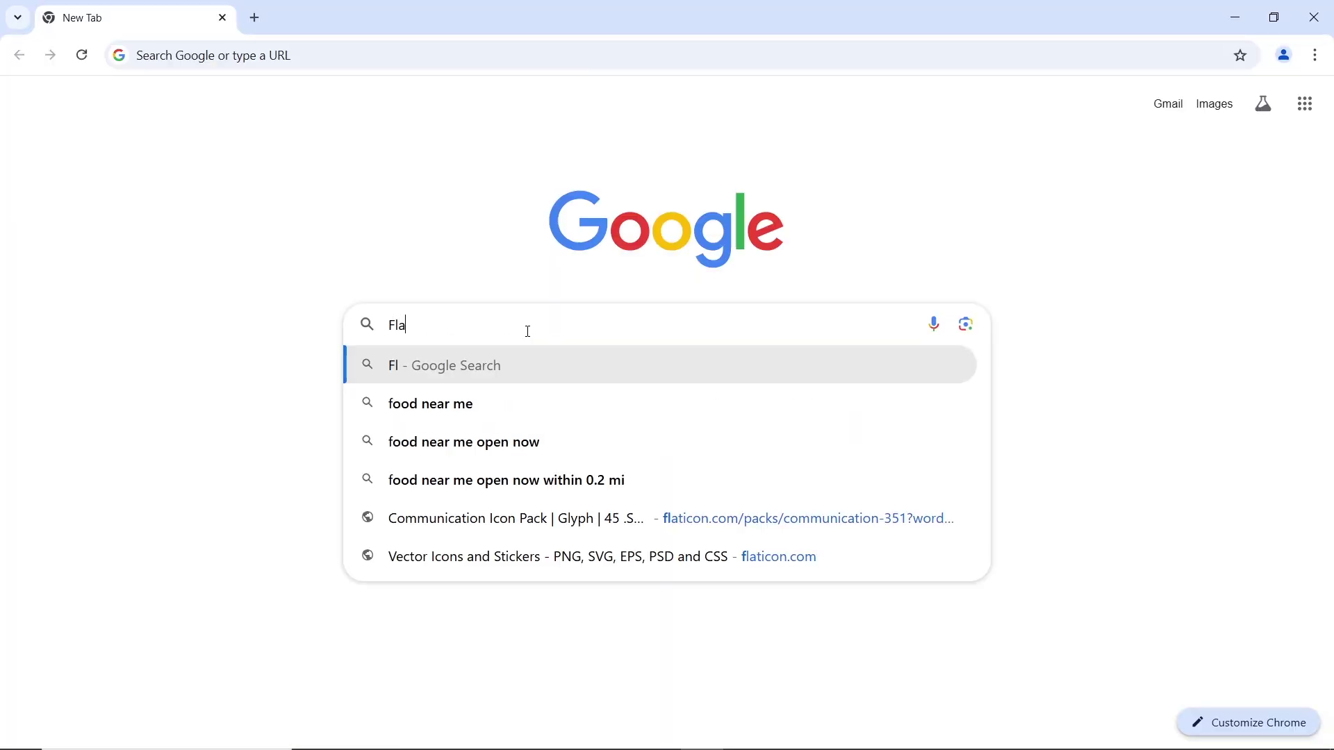
type("ticon")
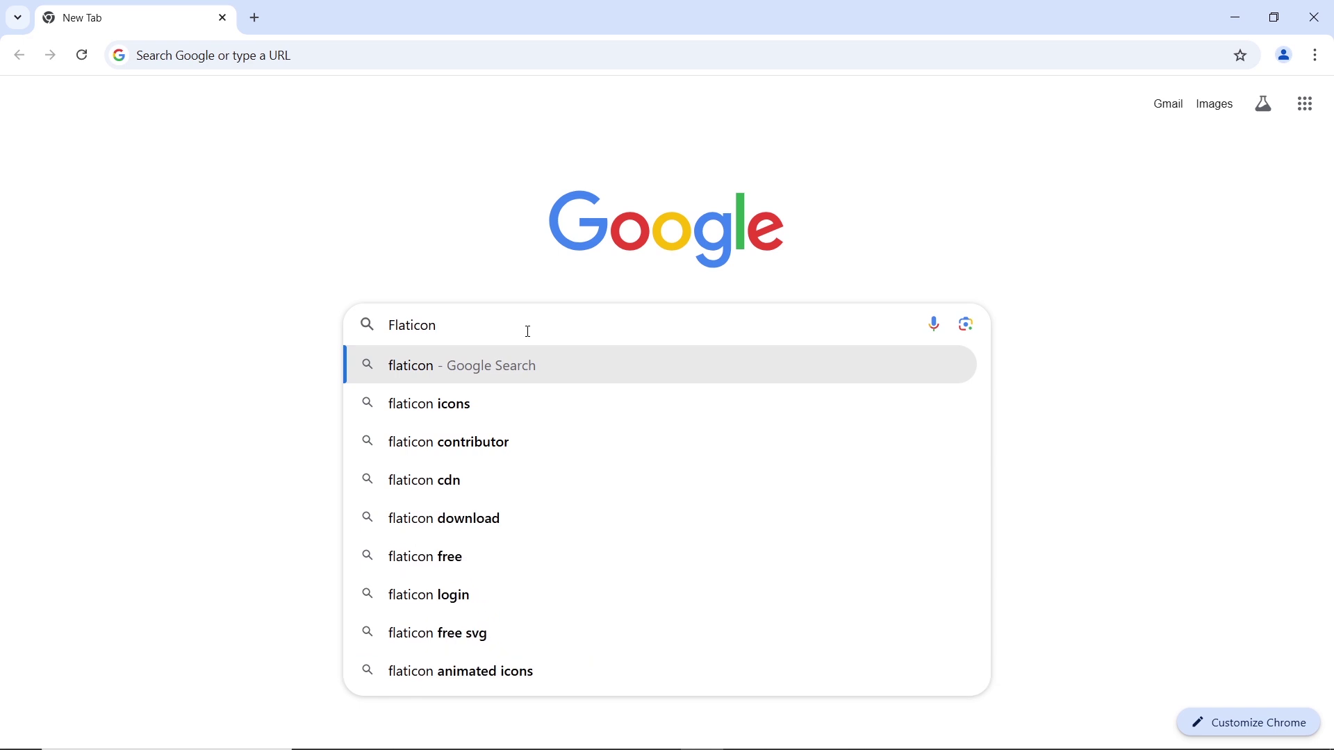
key("Return")
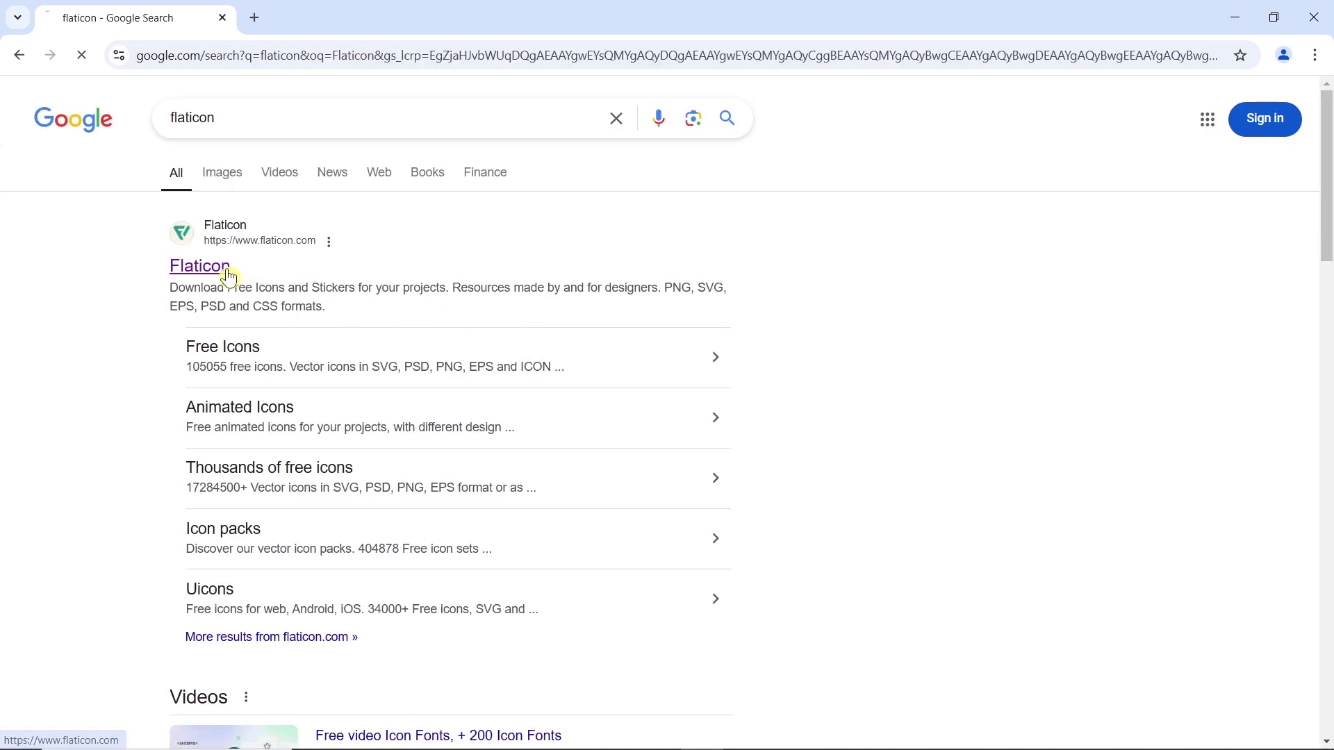
left_click(229, 273)
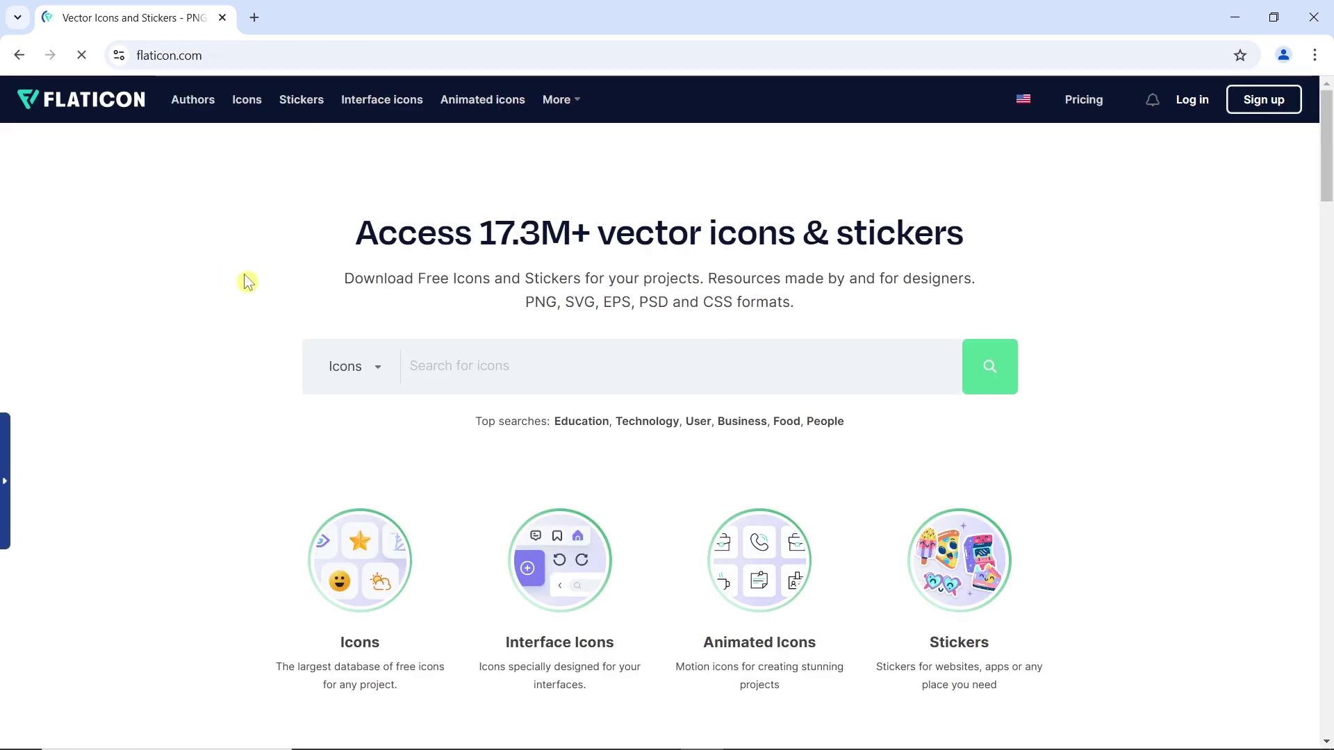
Filter the job resume search to icon packs that are black and outline style
type("Job Resume")
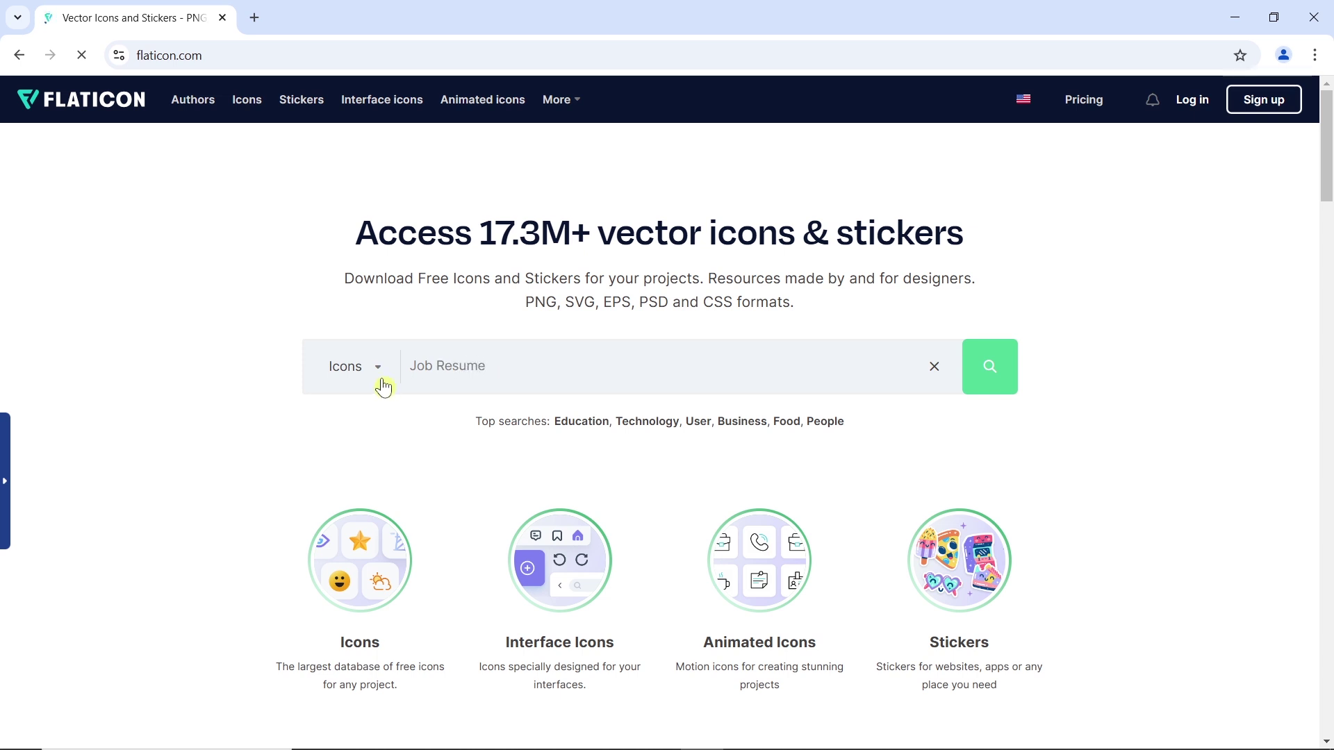
left_click(379, 390)
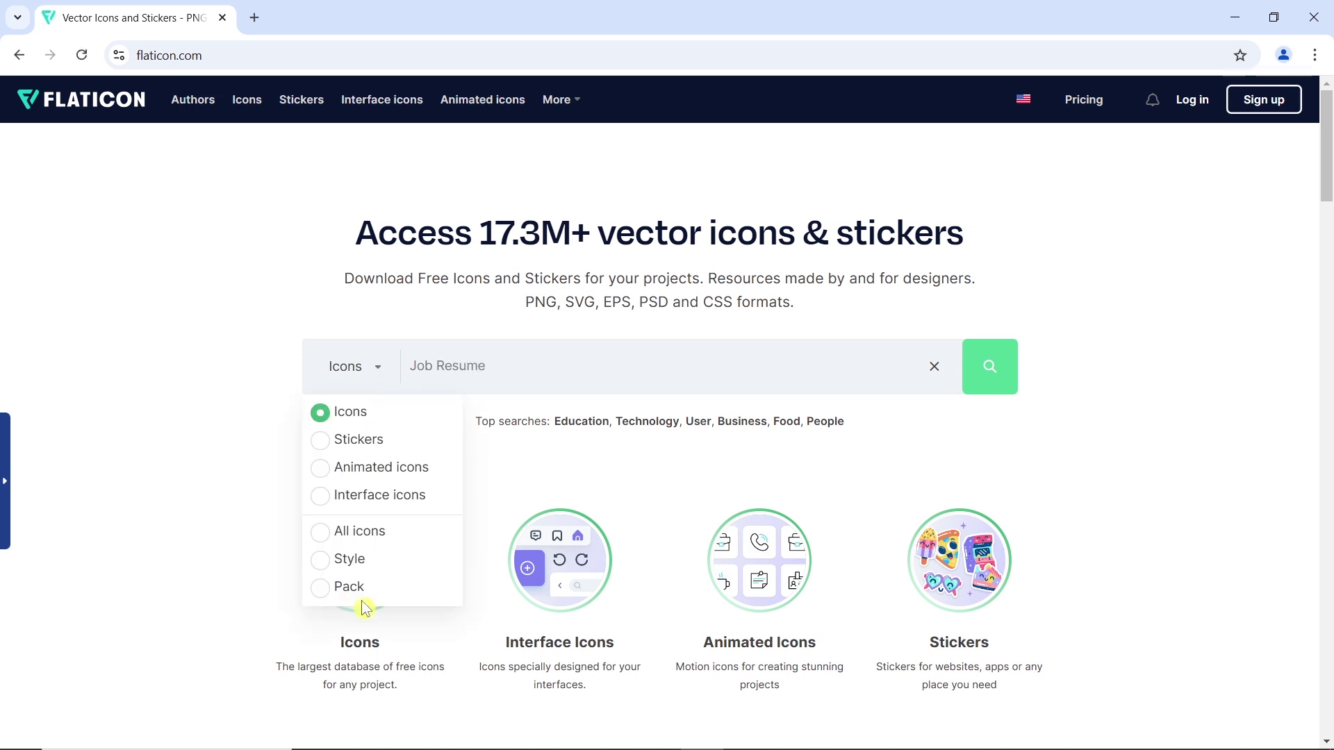
left_click(325, 590)
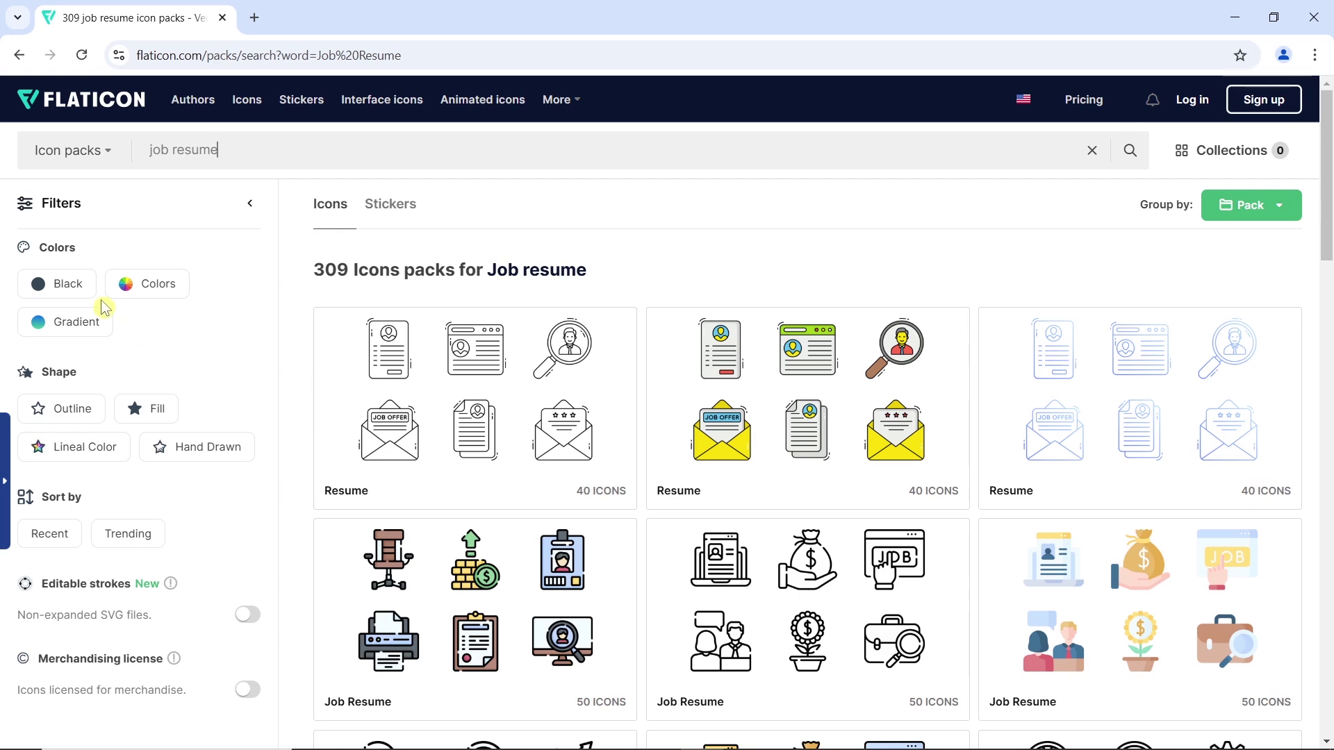
left_click(91, 294)
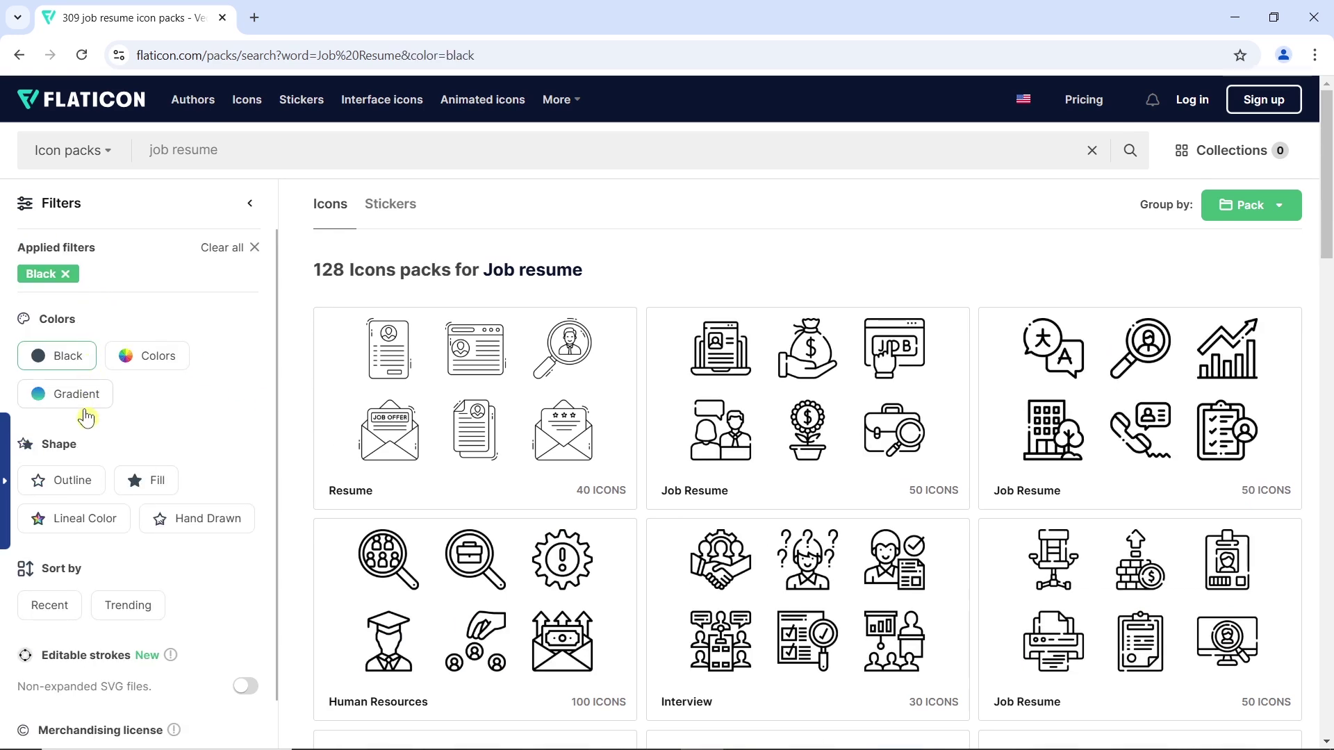
left_click(98, 486)
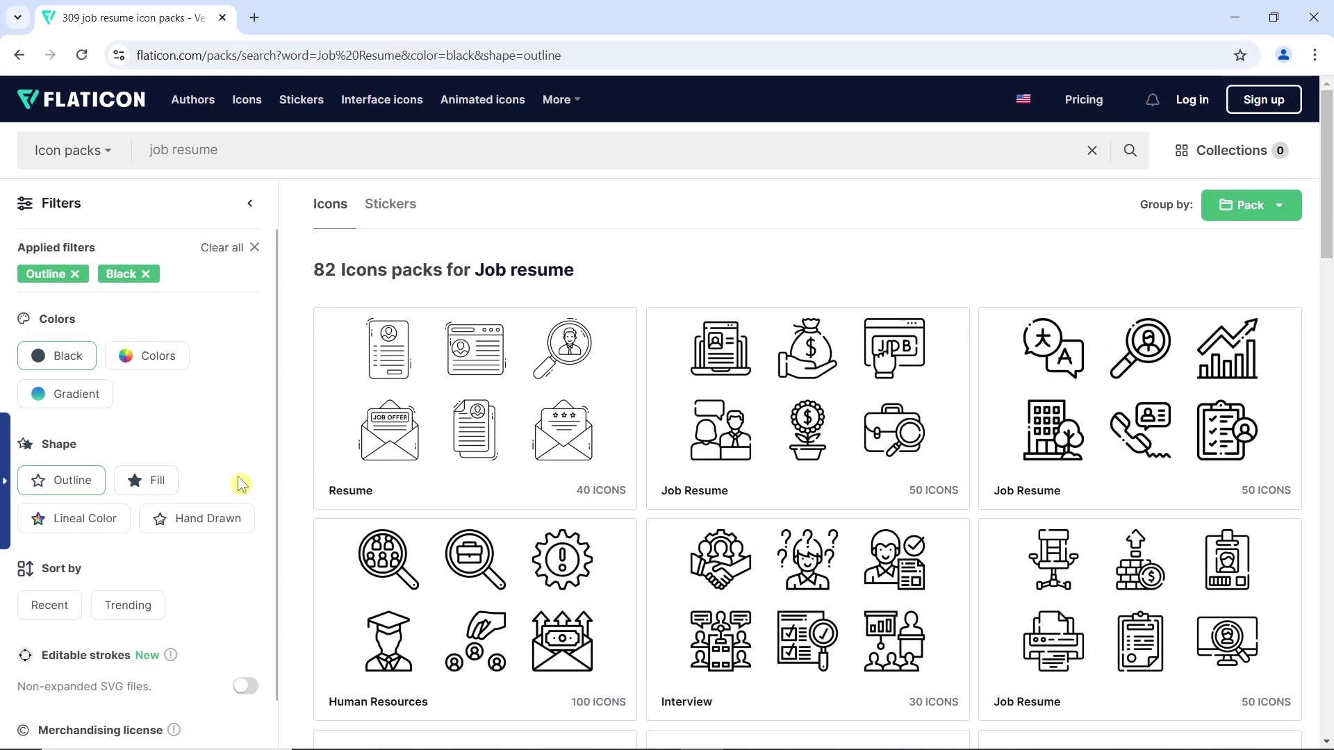
Scroll the results and open the 'Curriculum Vitae | Basic Outline' pack
left_click_drag(1327, 175, 1328, 371)
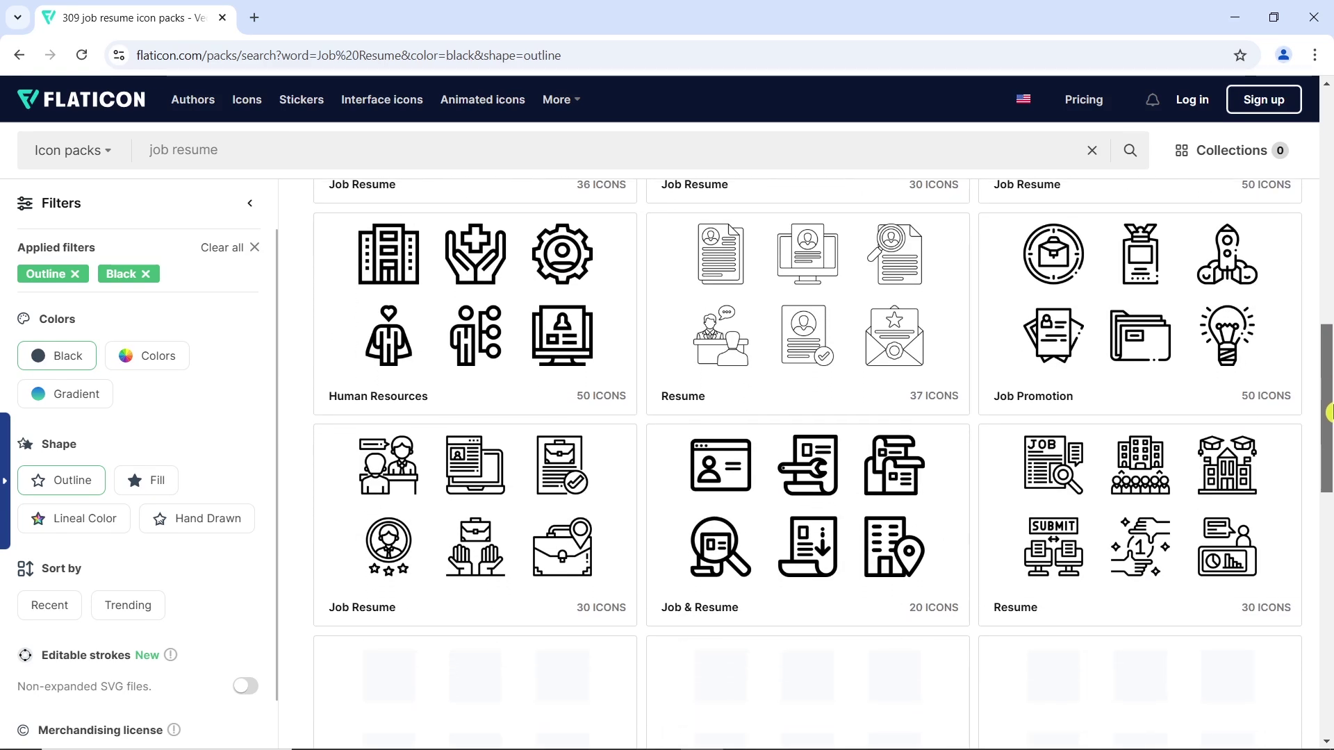
left_click_drag(1328, 372, 1271, 477)
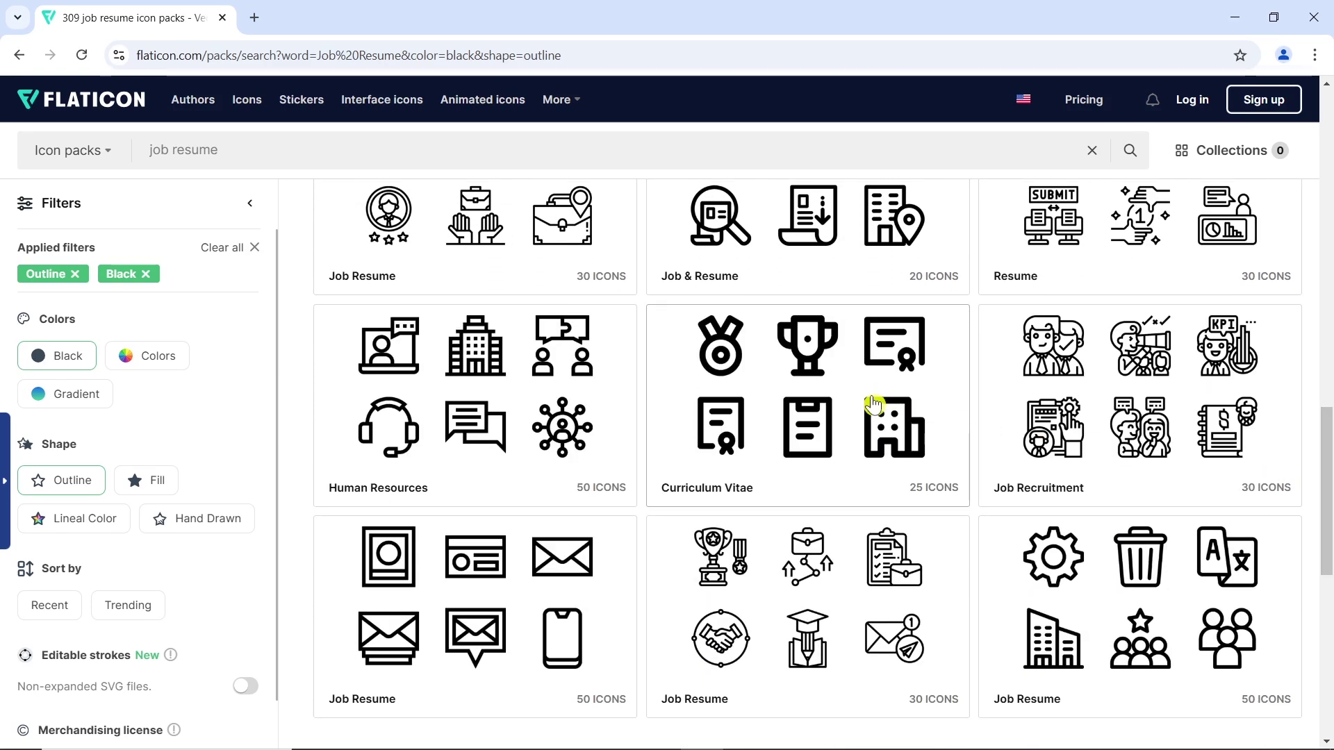
left_click(856, 401)
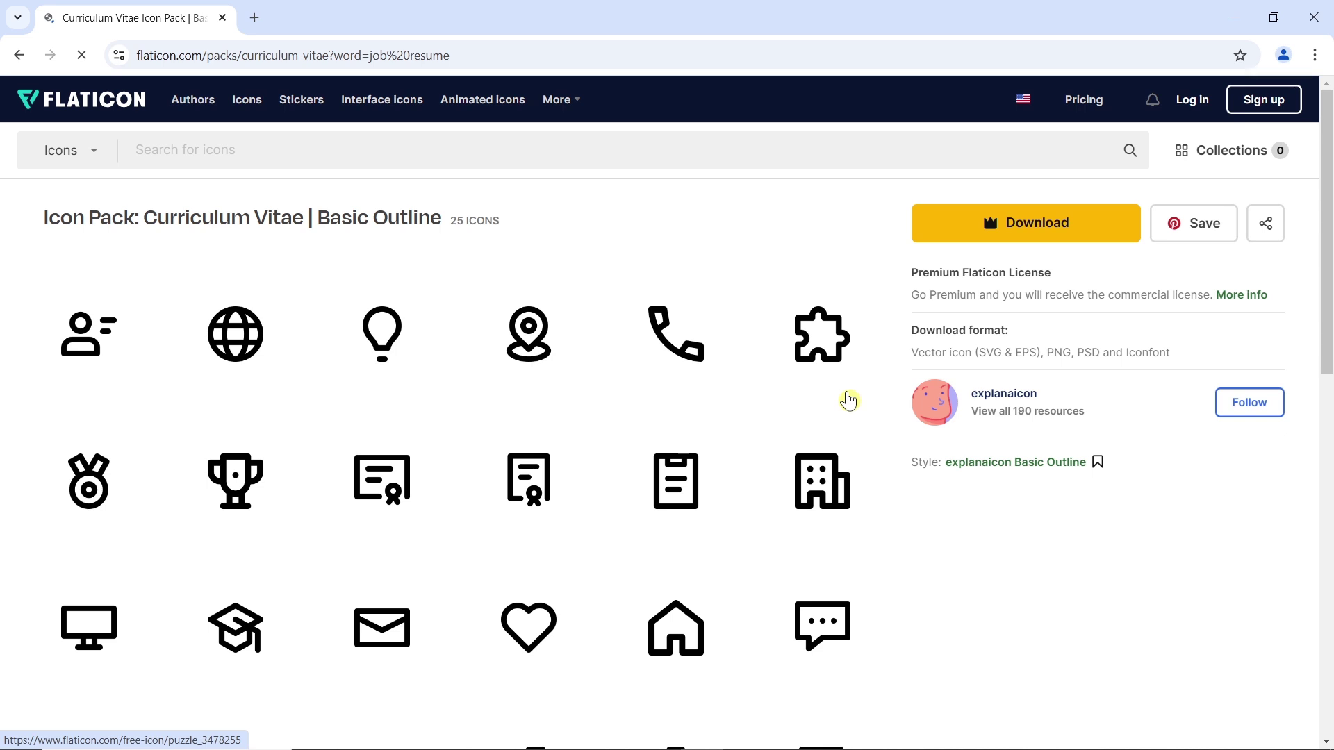
mouse_move(675, 333)
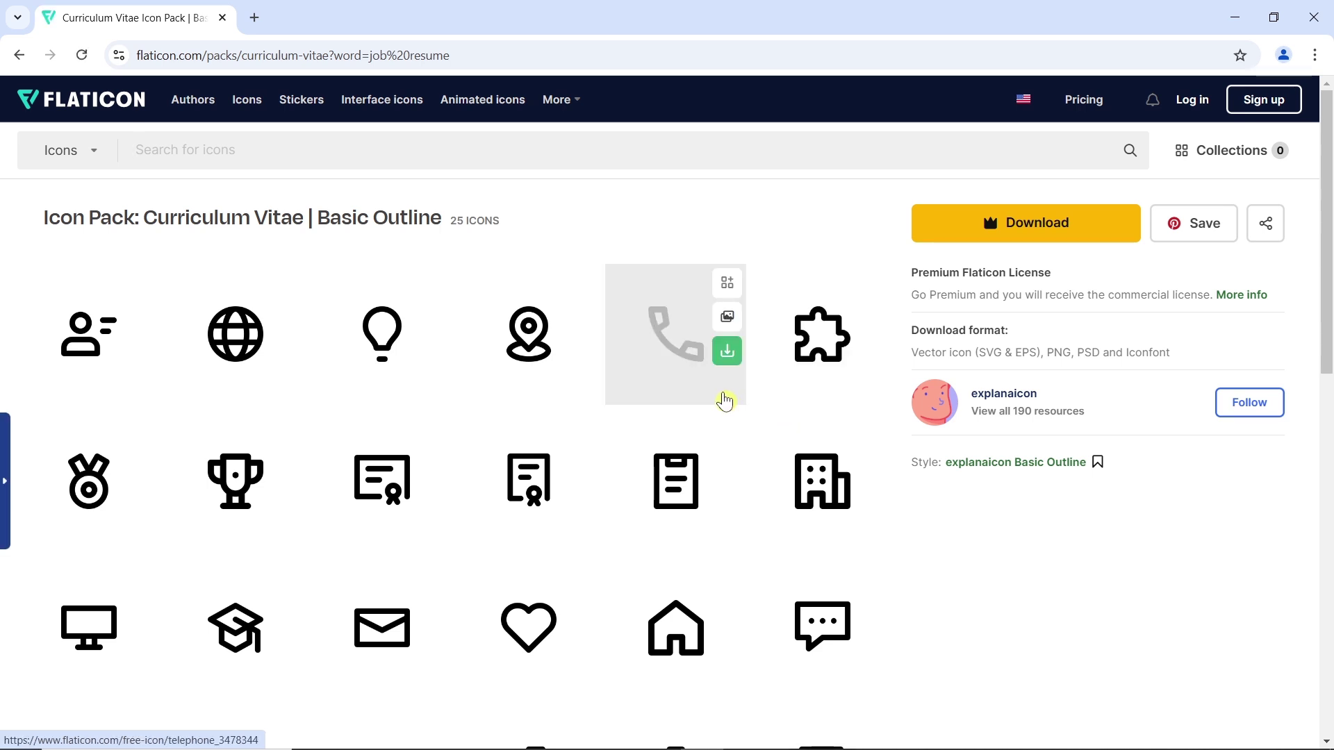
Download the pack's telephone icon as a free 512px PNG, then return to the pack
left_click(684, 341)
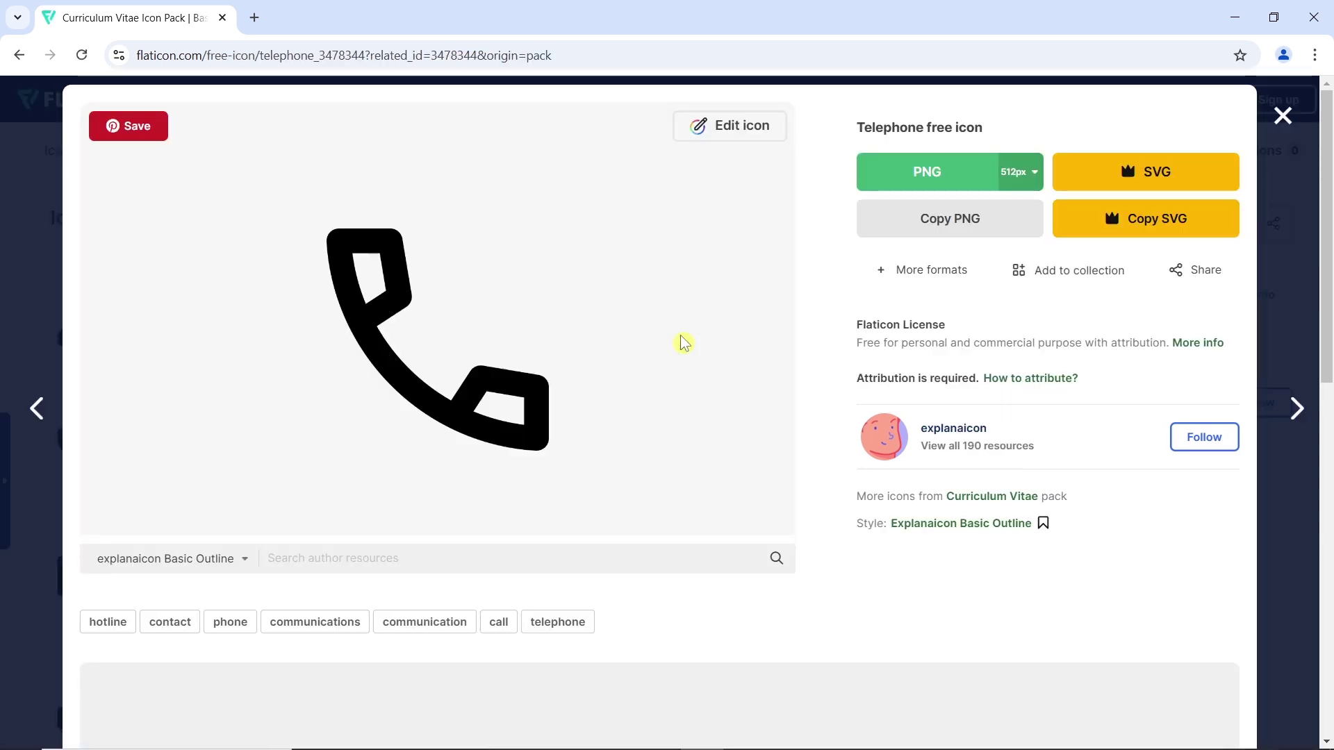
left_click(1027, 181)
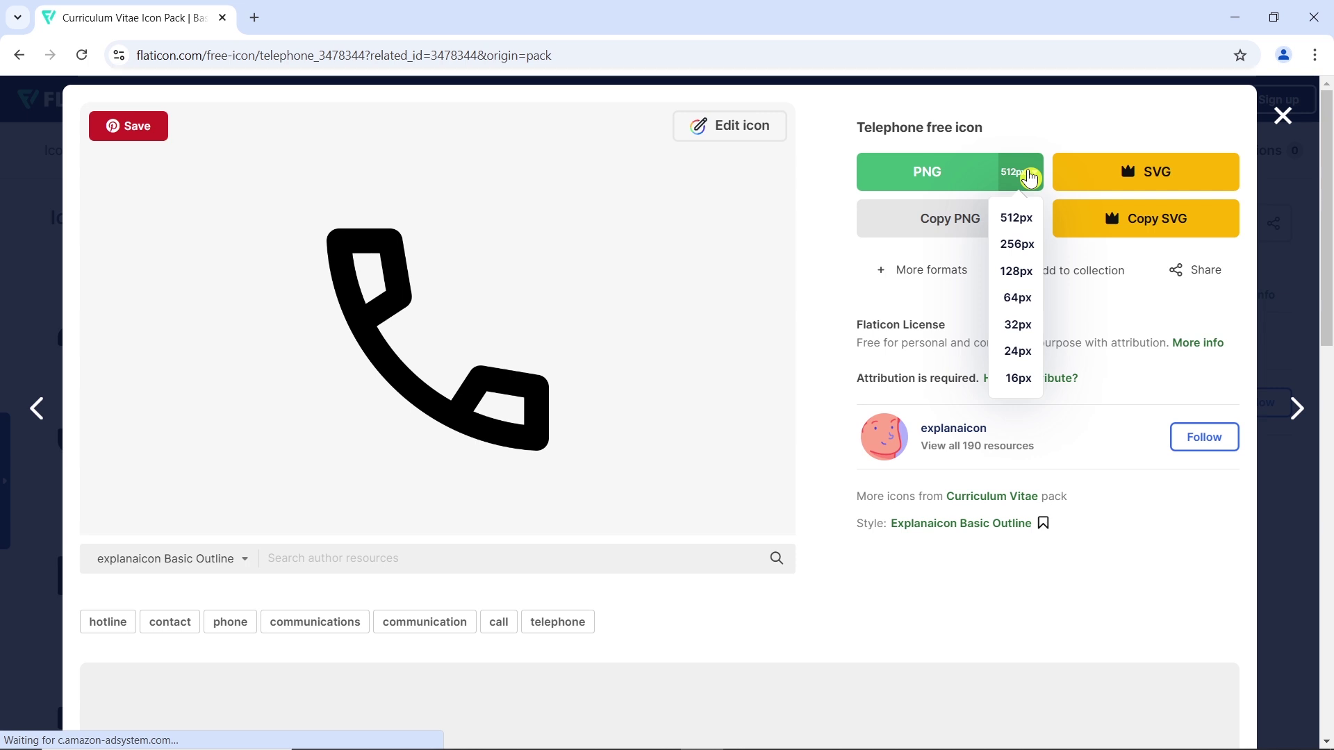
left_click(1026, 177)
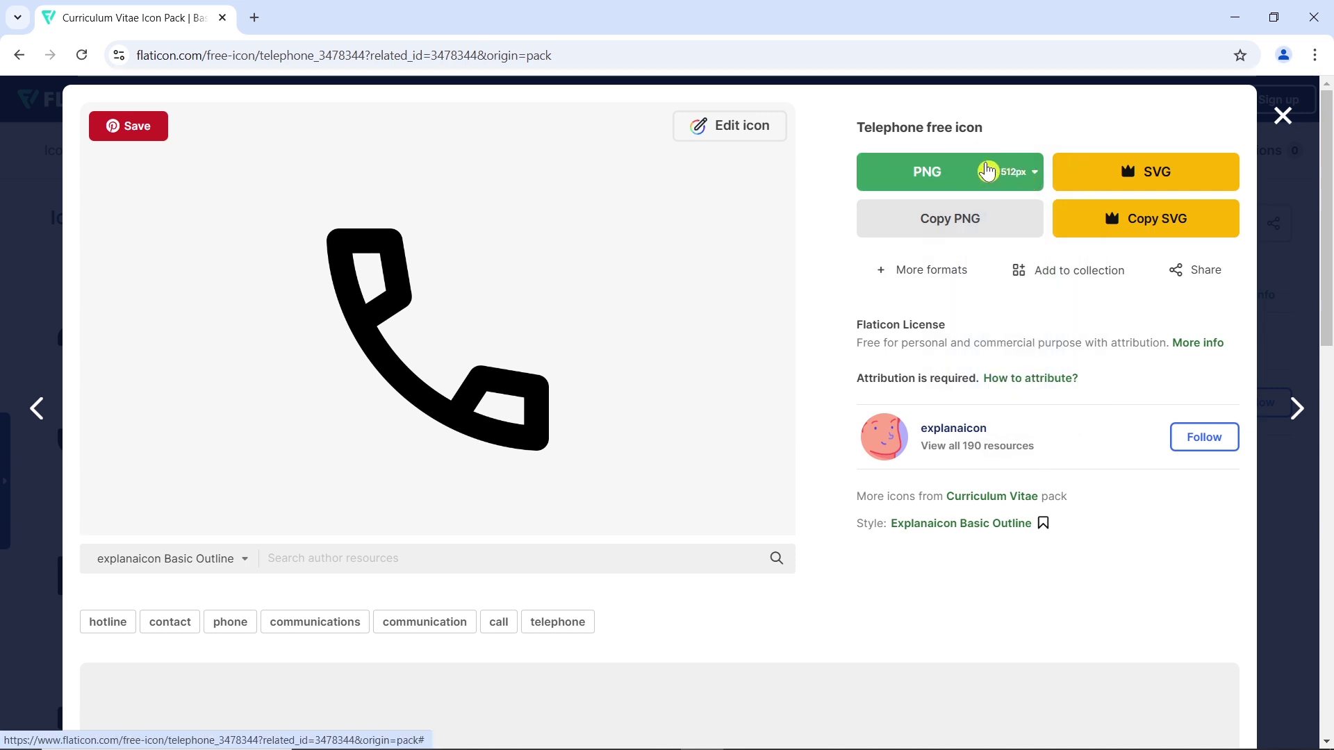
left_click(976, 174)
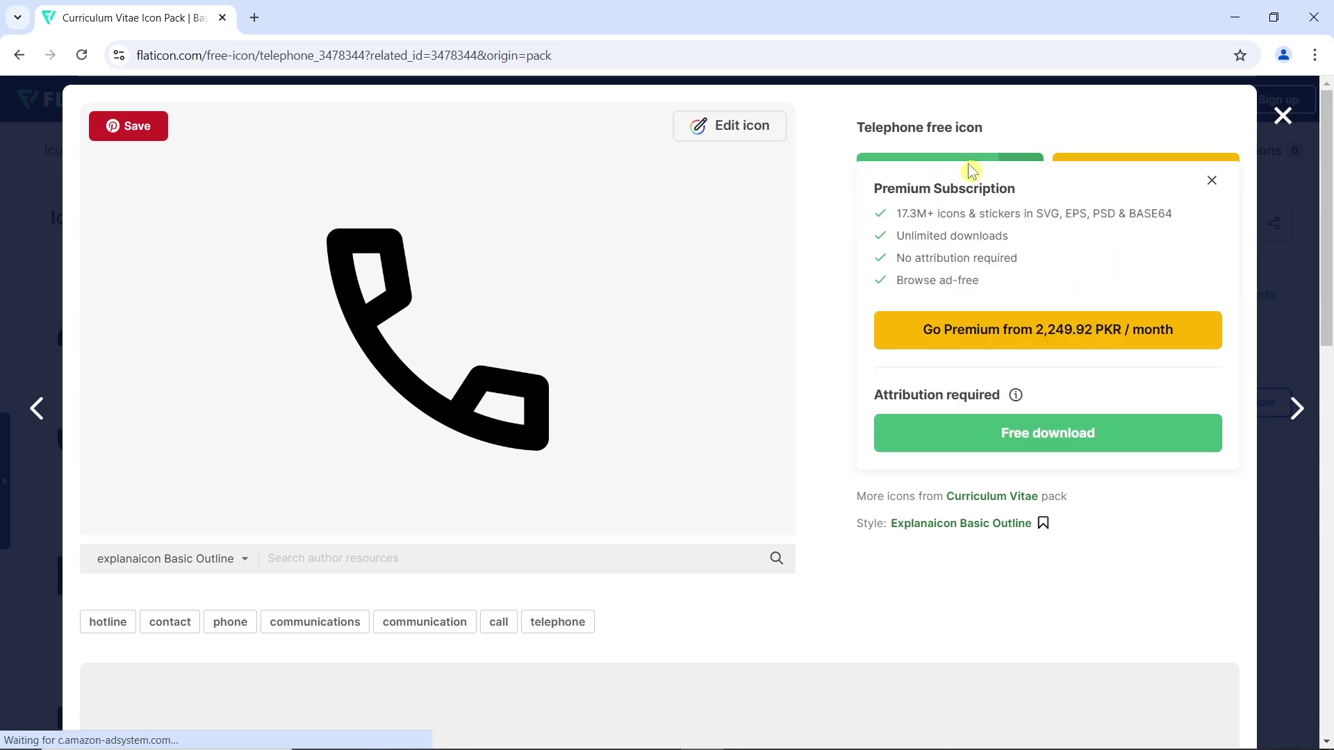
left_click(1114, 438)
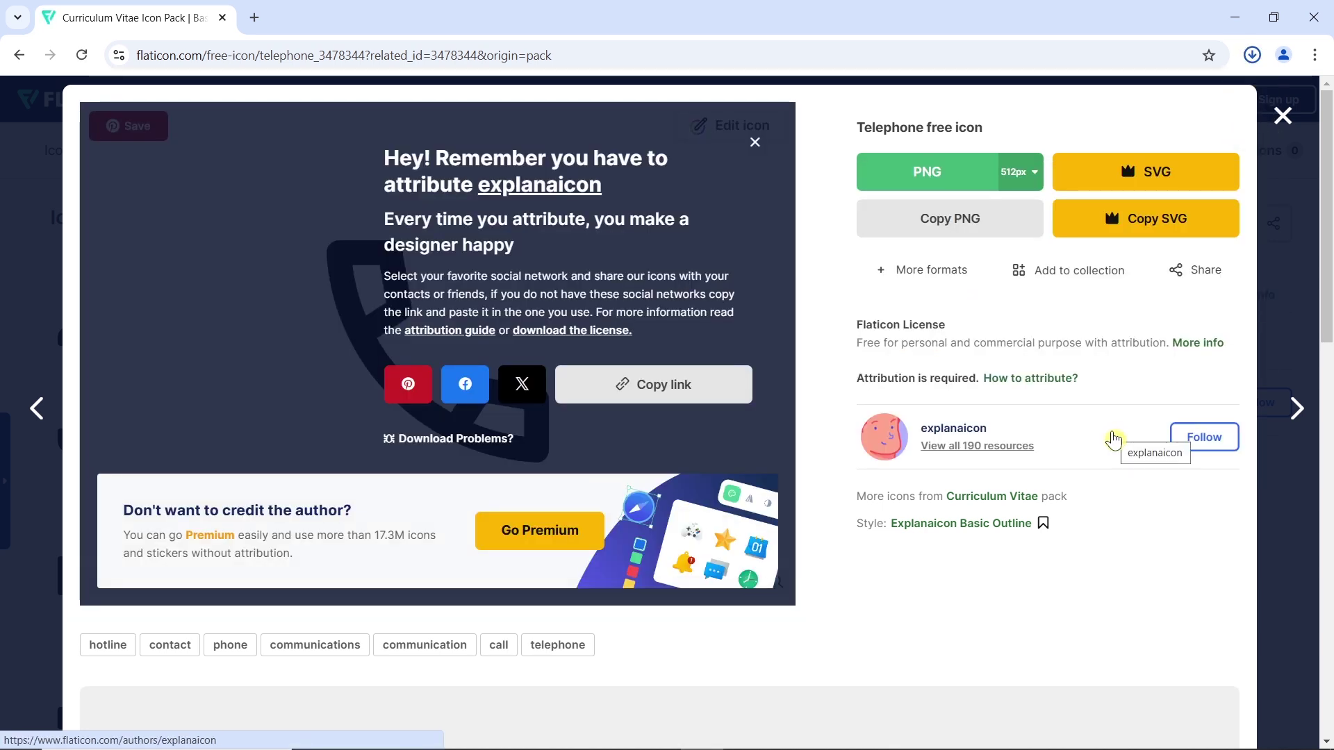
left_click(1282, 116)
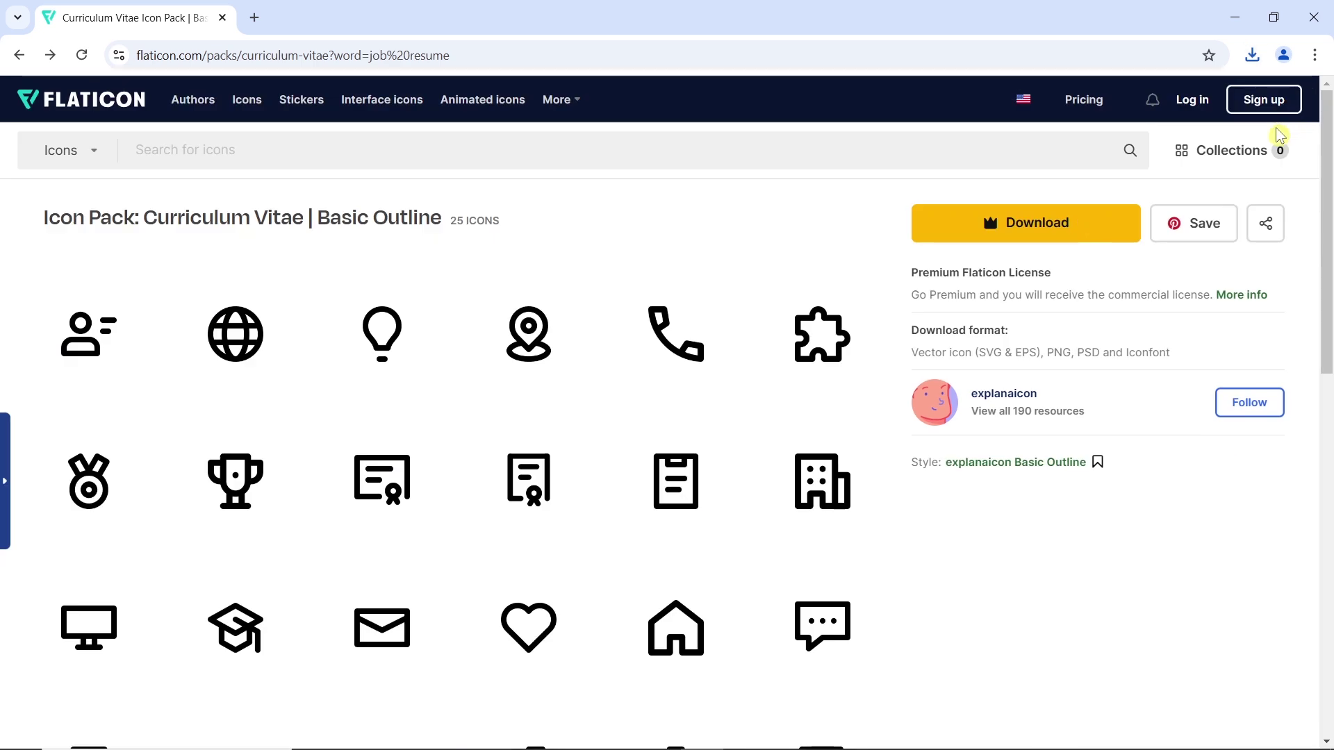
Download the lightbulb and heart icons as free PNGs
left_click(431, 358)
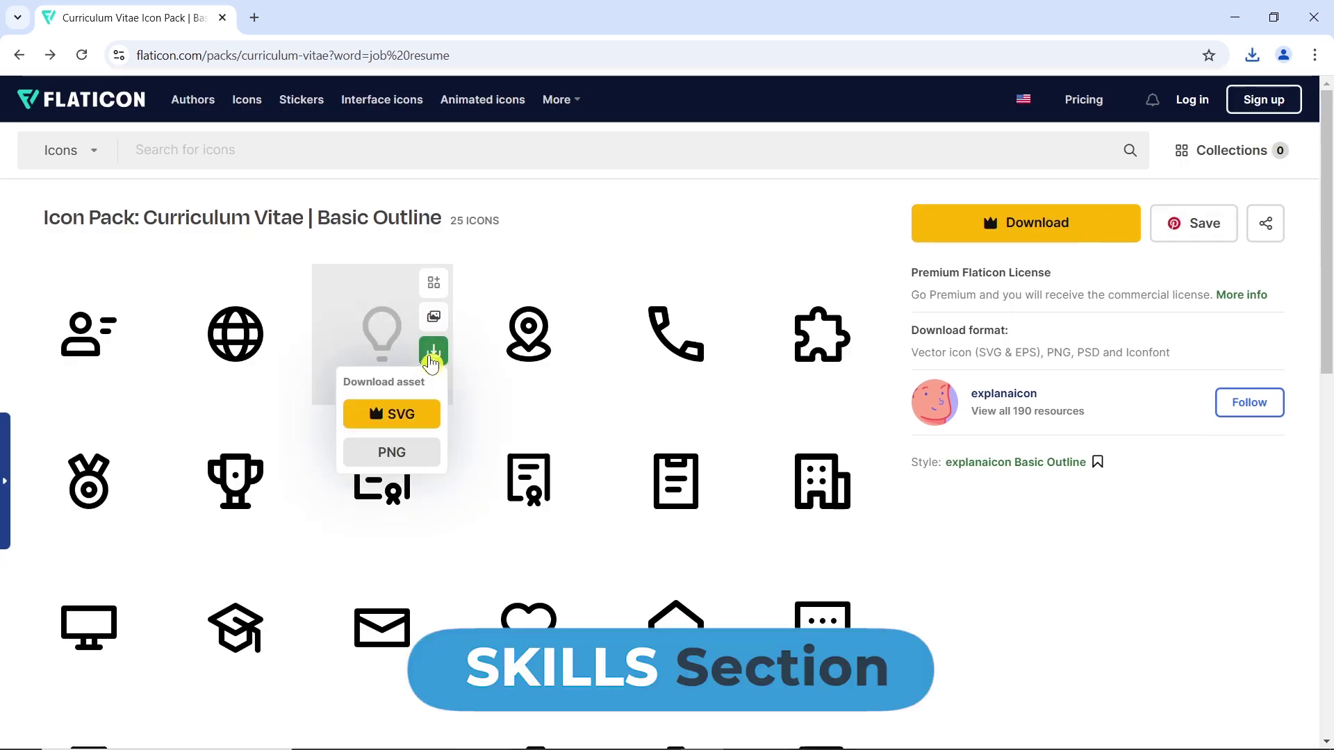
left_click(424, 451)
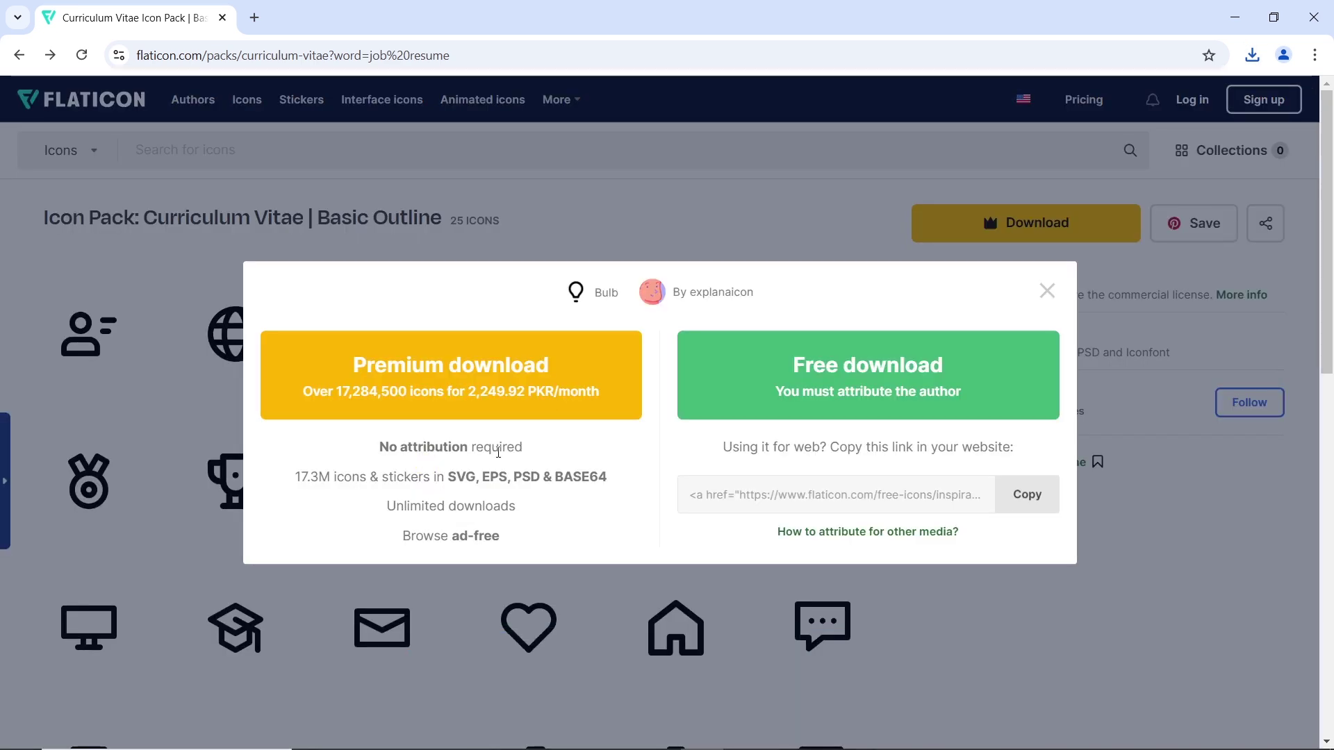
left_click(993, 386)
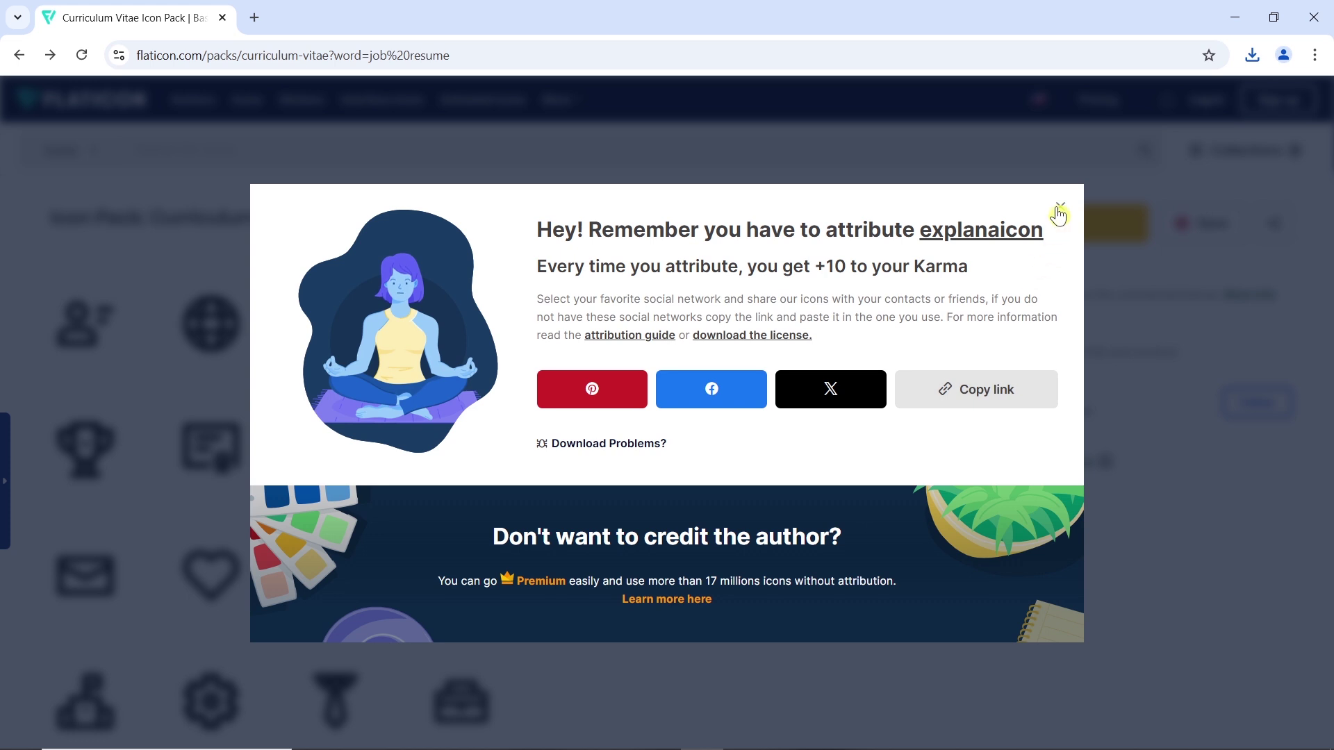
left_click(1060, 210)
mouse_move(528, 480)
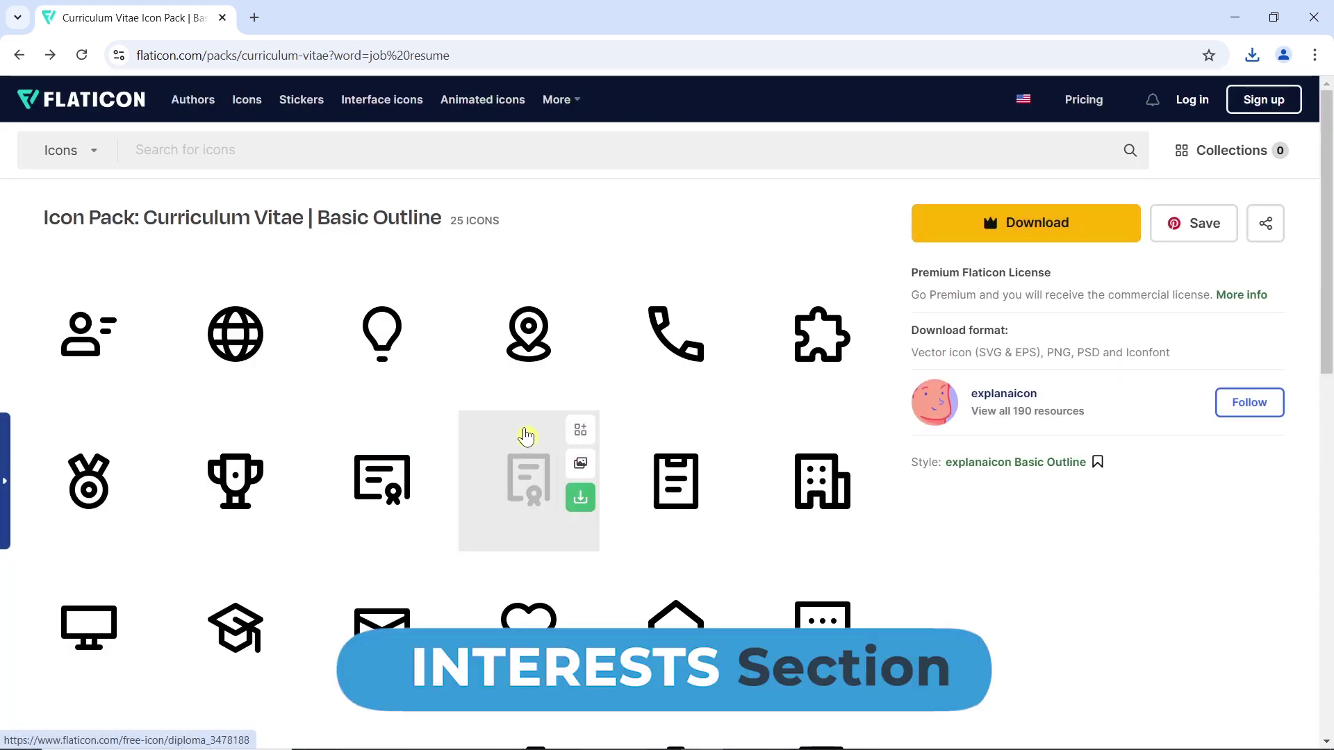
scroll(528, 597, "down", 3)
left_click(581, 472)
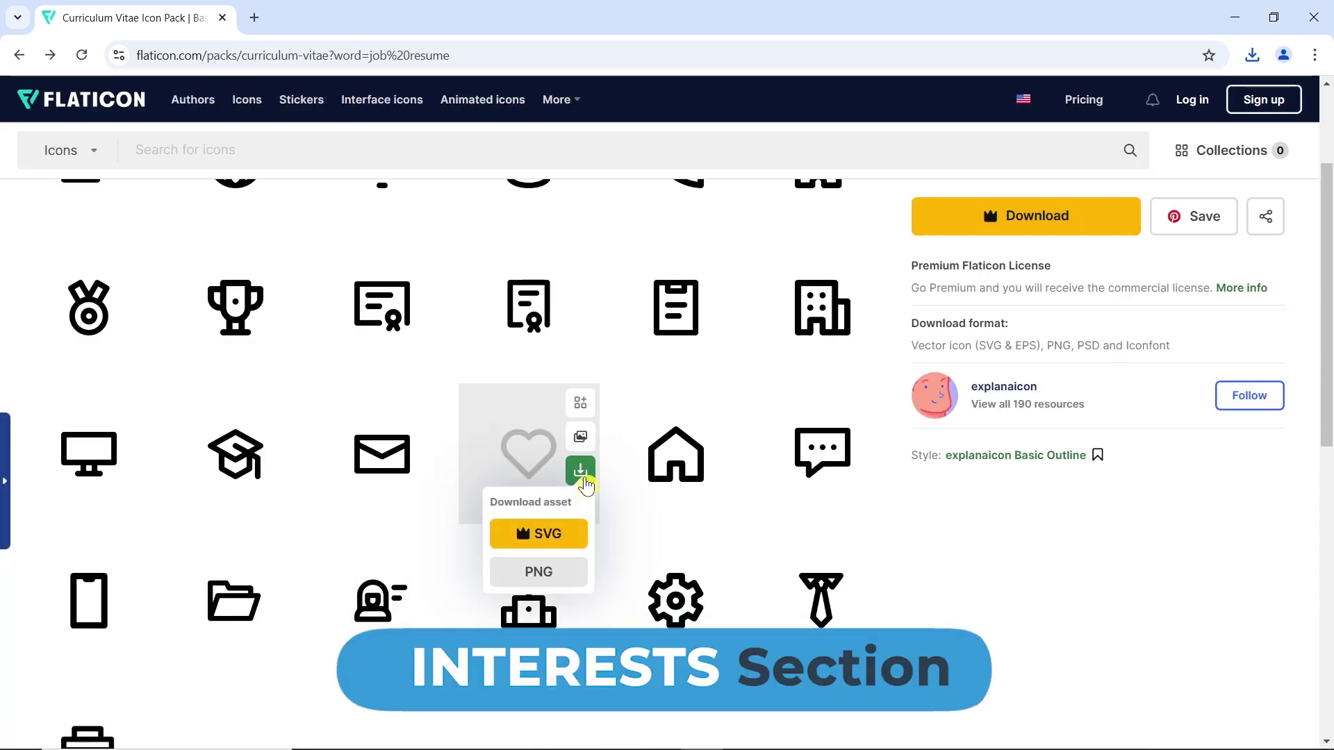
left_click(576, 569)
left_click(998, 364)
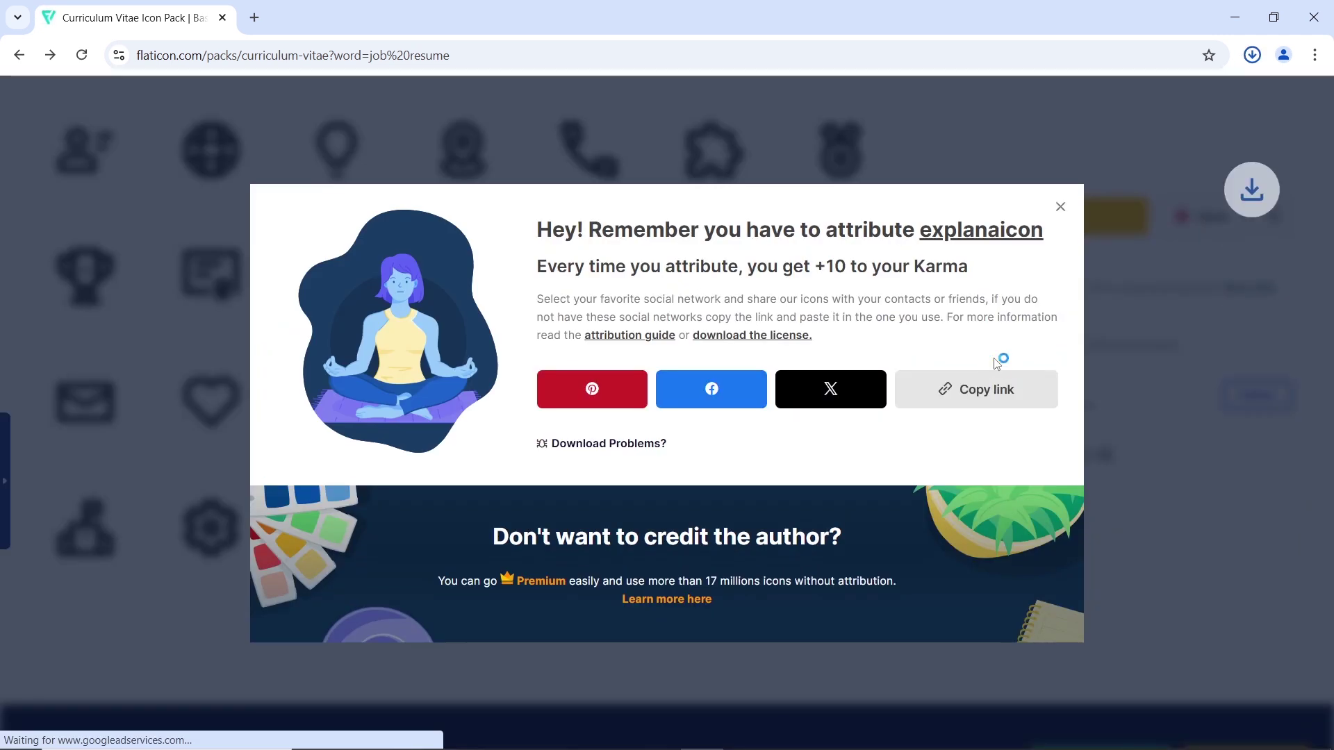
left_click(1060, 209)
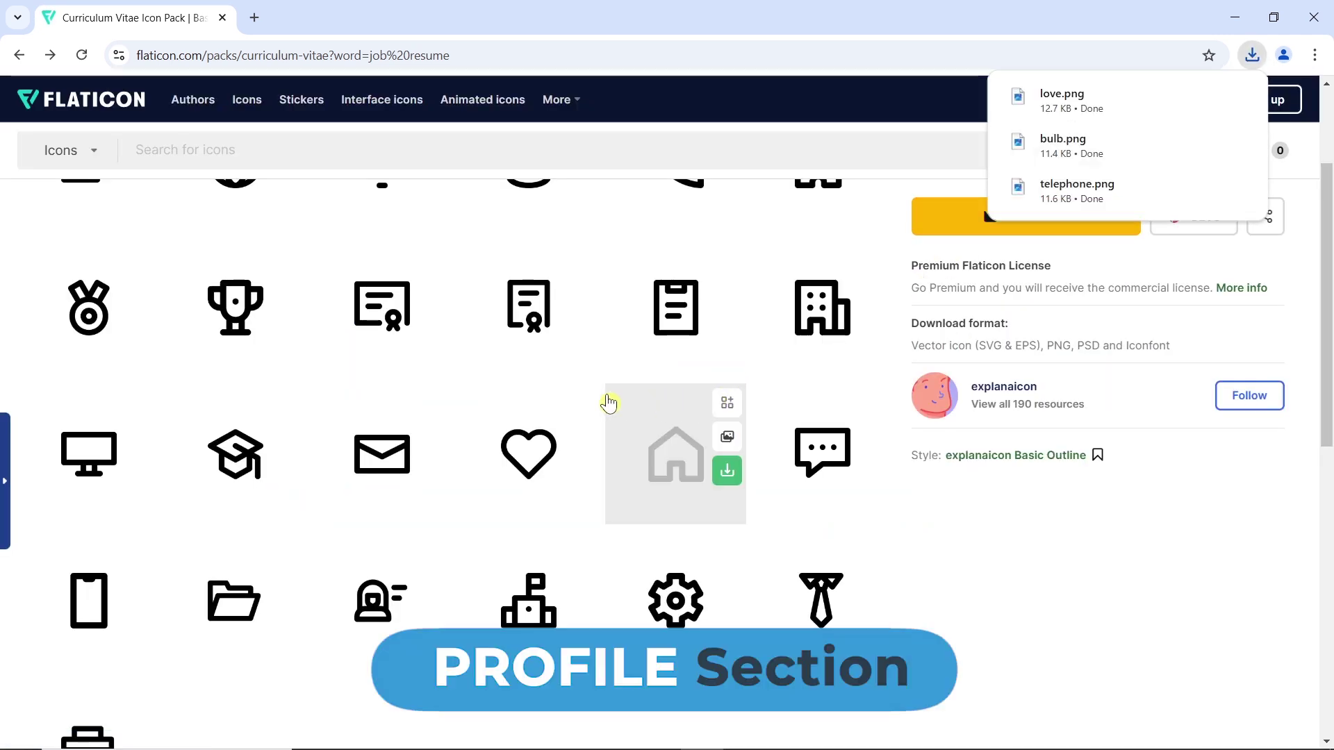
Download the profile and briefcase icons as free PNGs
scroll(539, 486, "up", 3)
left_click(142, 359)
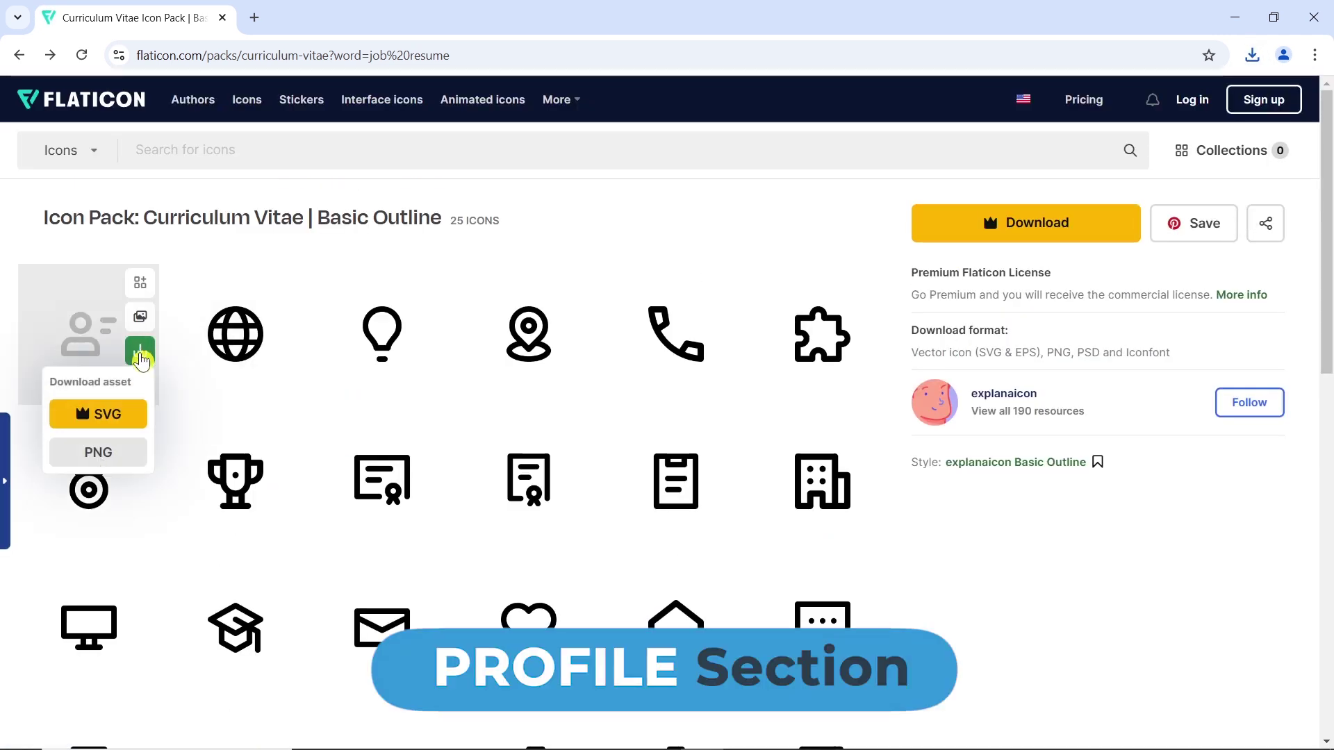
left_click(128, 452)
left_click(975, 384)
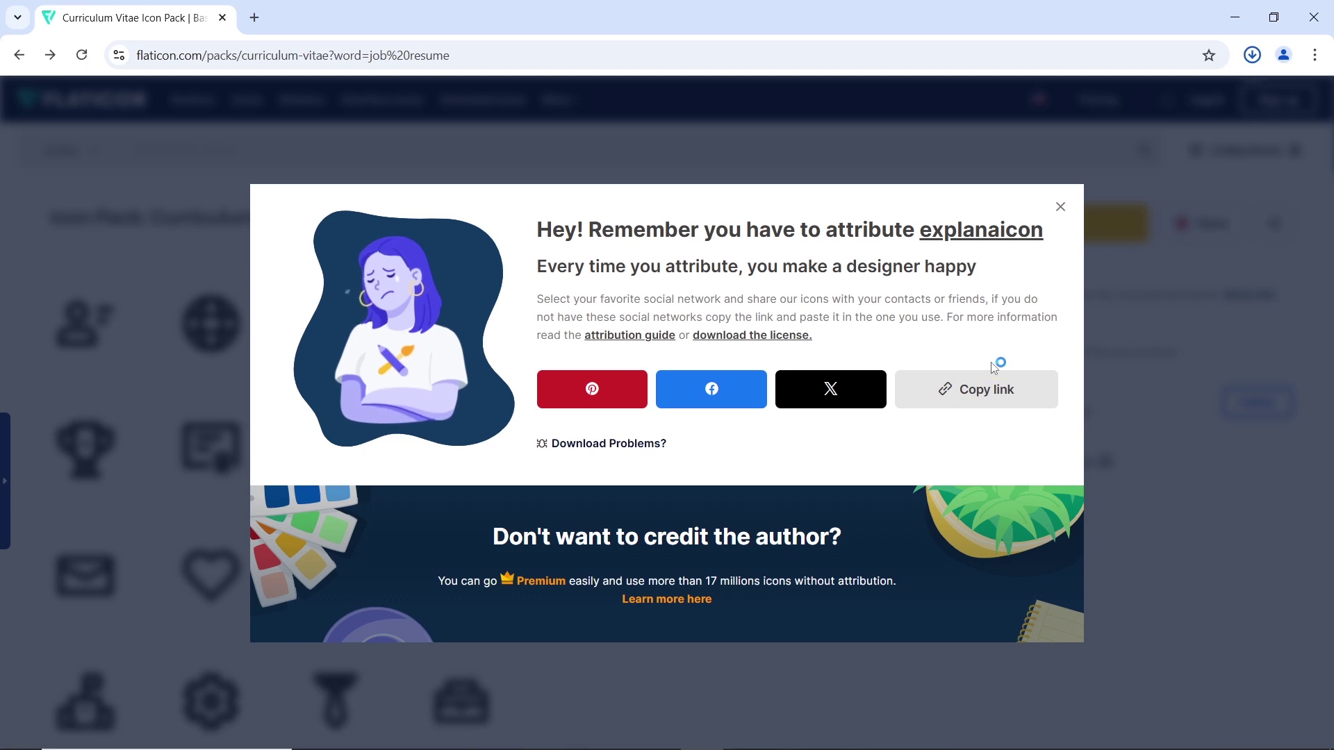
left_click(1058, 209)
scroll(882, 408, "down", 1)
scroll(882, 408, "down", 1)
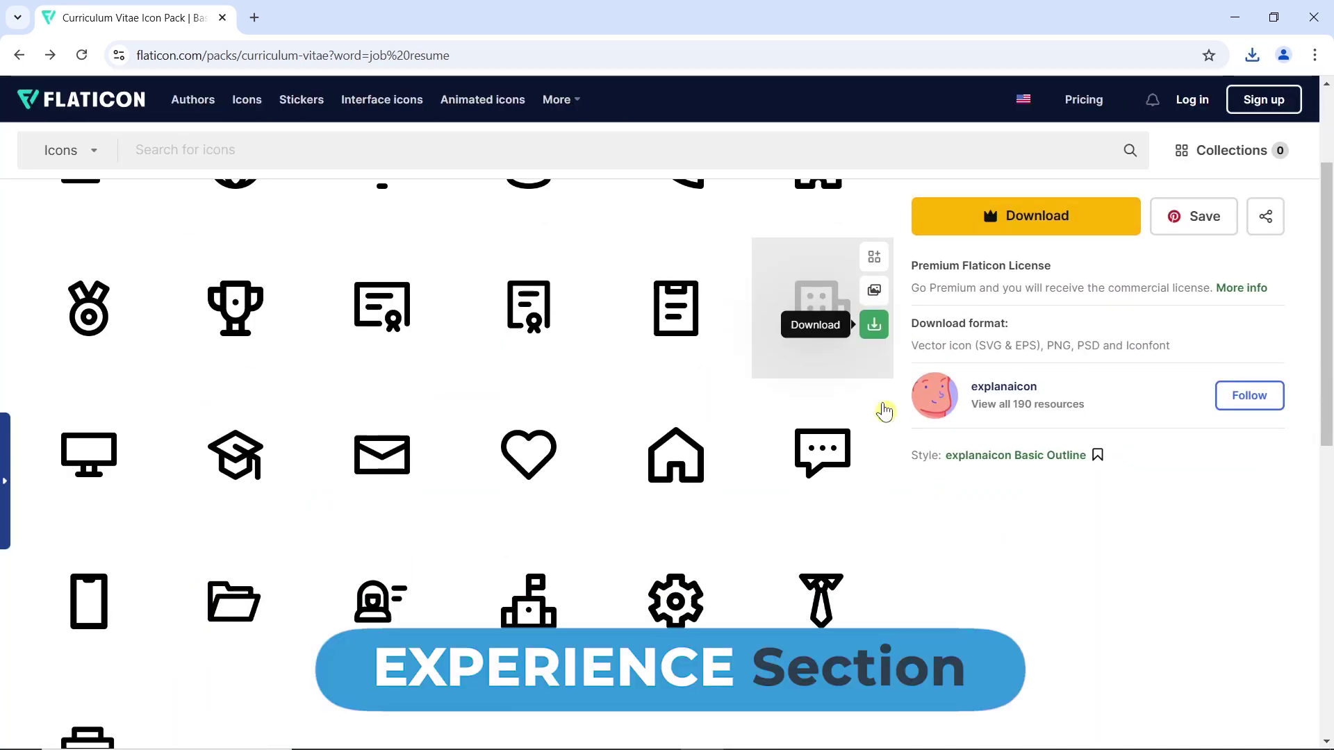
scroll(805, 410, "down", 3)
left_click(139, 591)
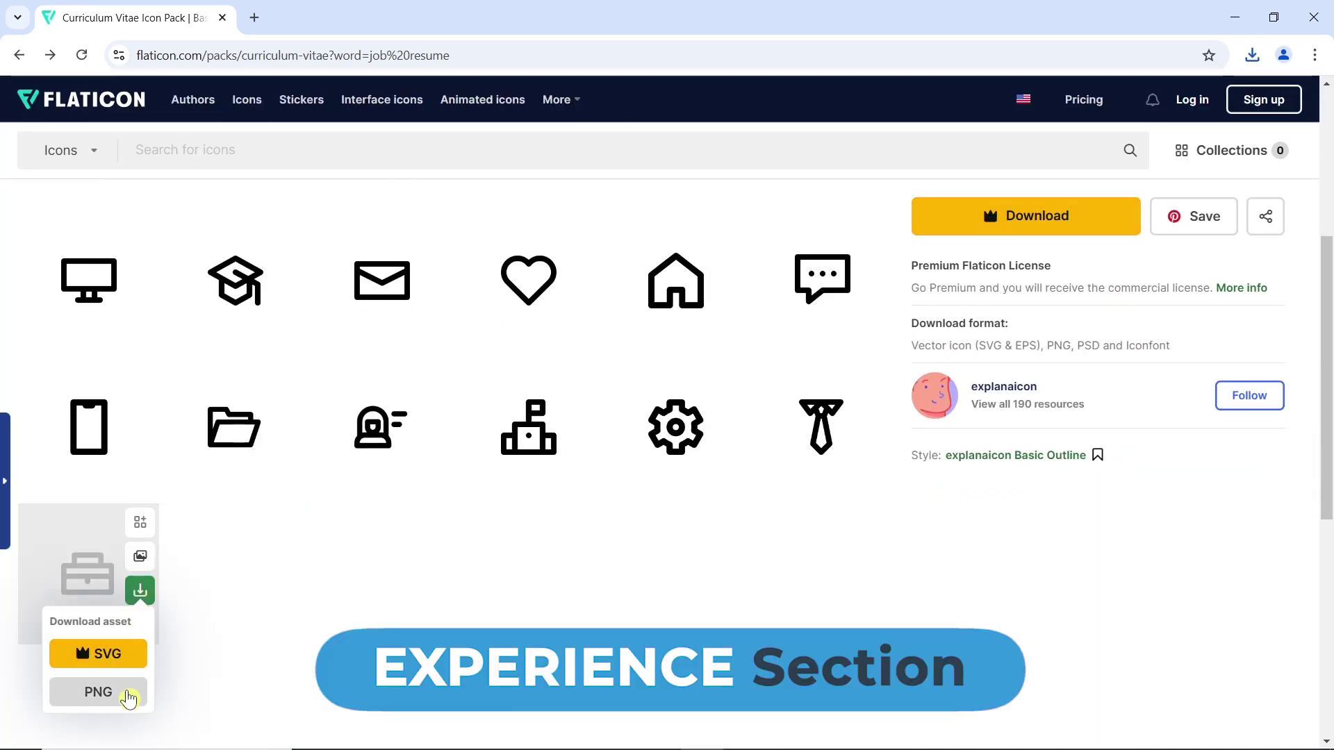
left_click(125, 691)
left_click(999, 386)
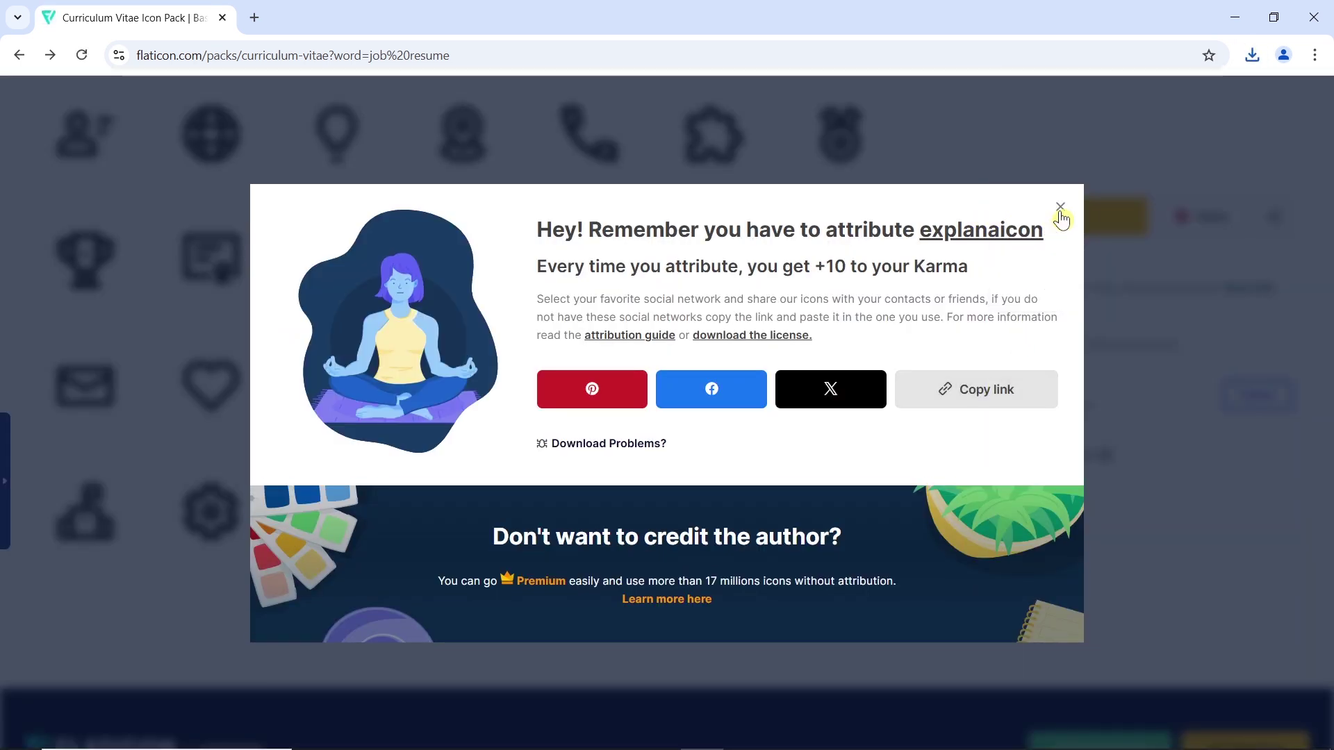
left_click(1058, 208)
Download the graduation cap and portfolio icons as free PNGs, then show portfolio.png in its folder
left_click(298, 444)
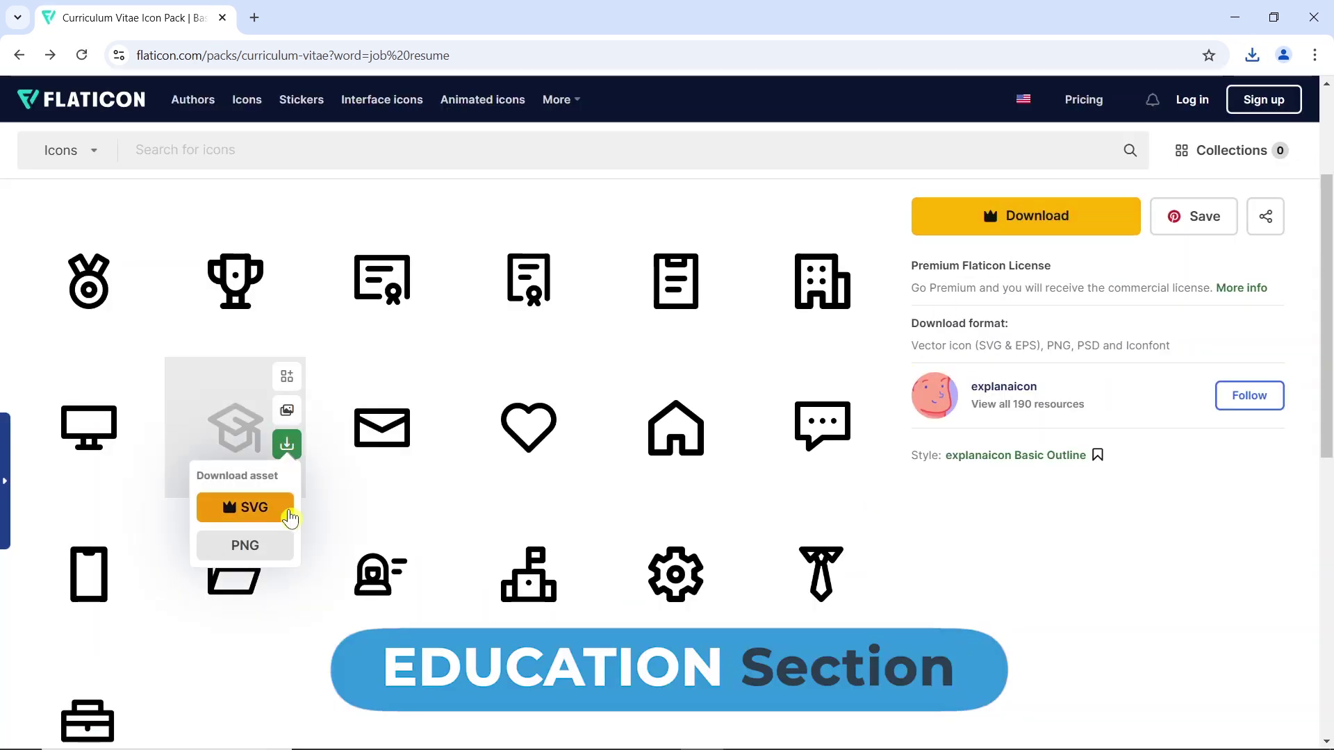
left_click(235, 580)
left_click(1007, 375)
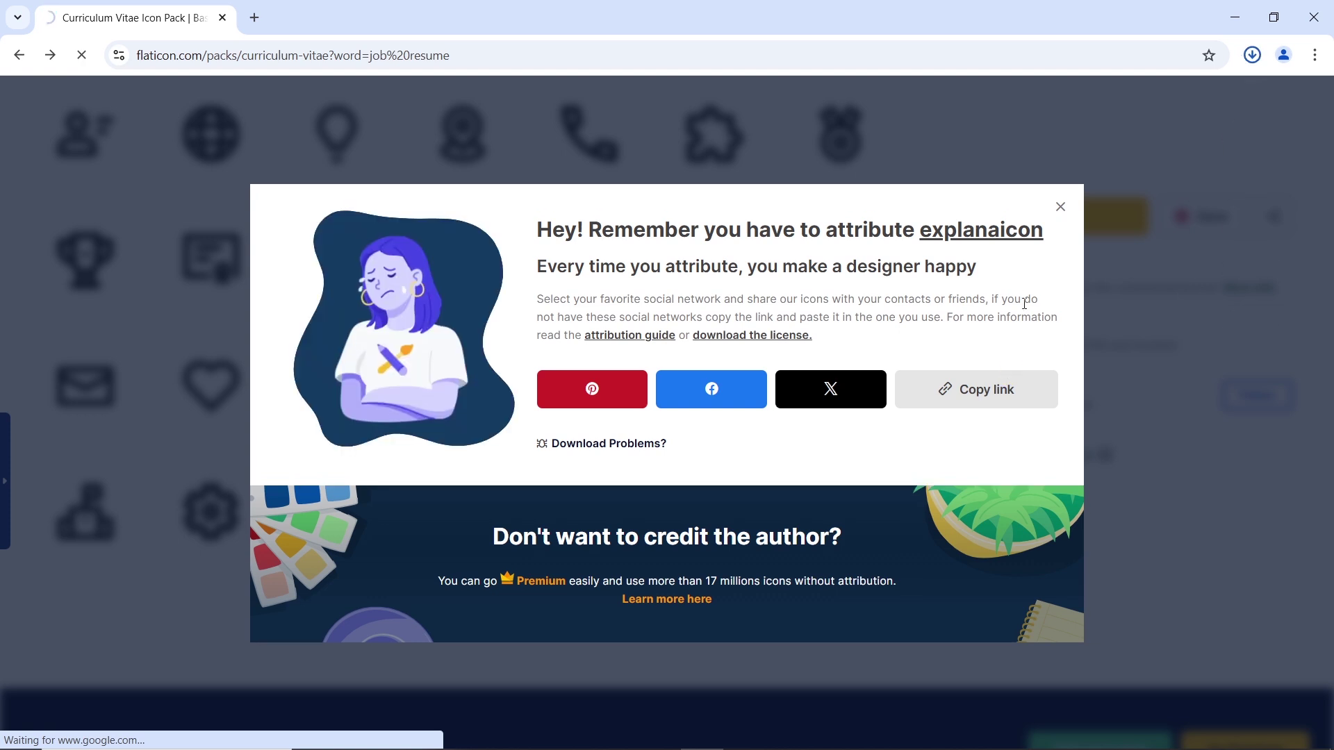
left_click(1007, 208)
mouse_move(675, 281)
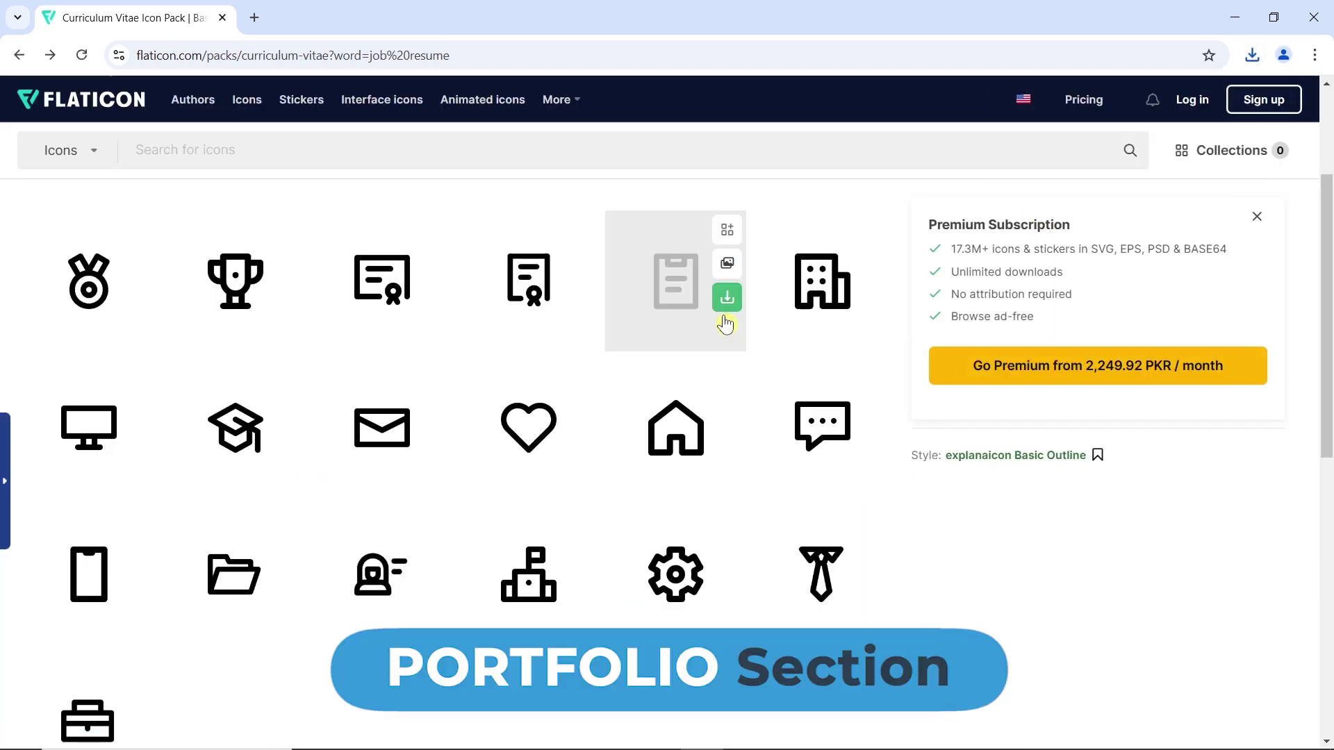
left_click(727, 300)
left_click(726, 396)
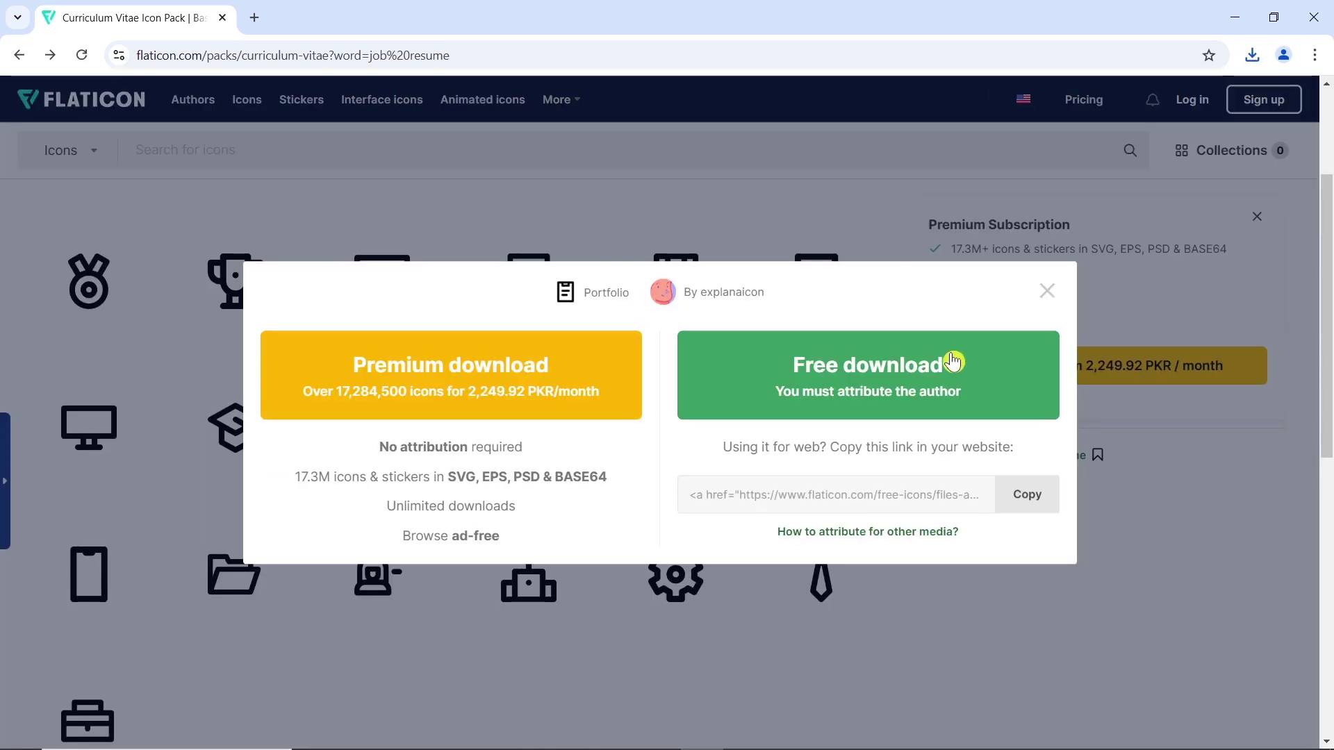
left_click(959, 357)
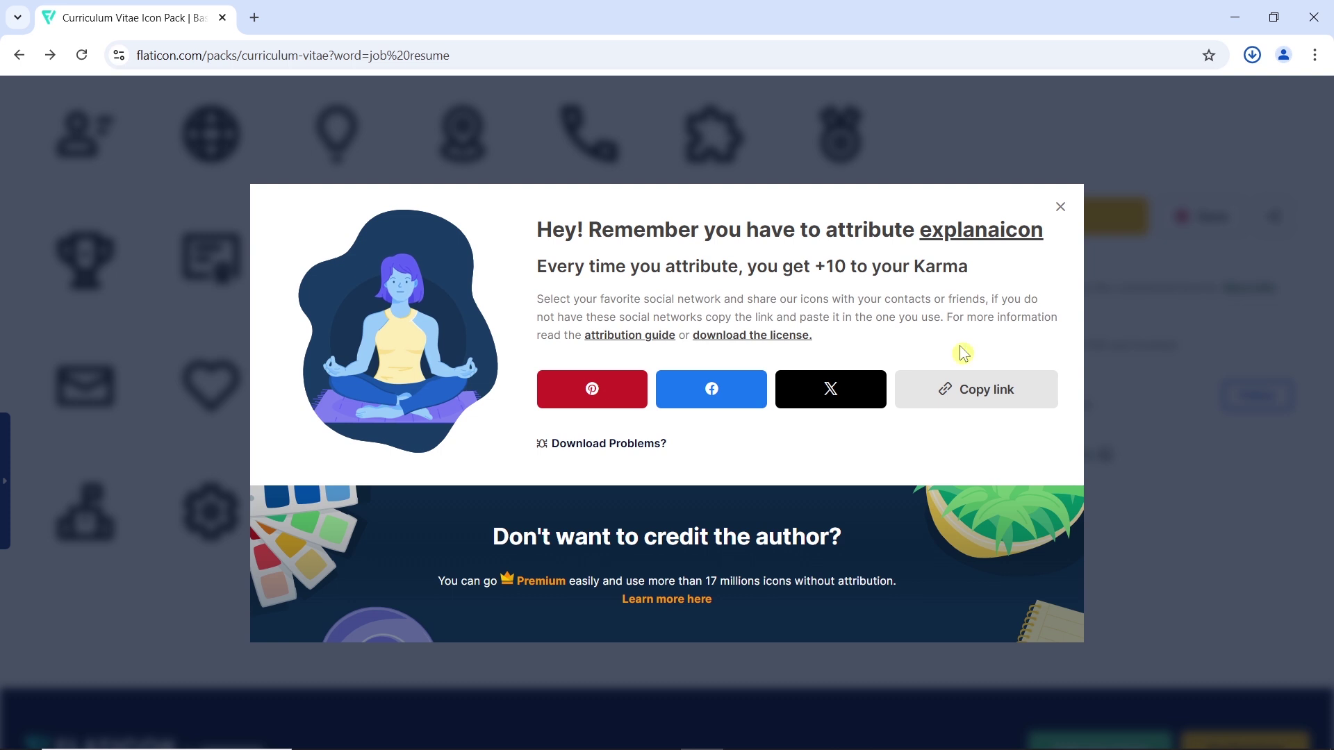
left_click(1250, 67)
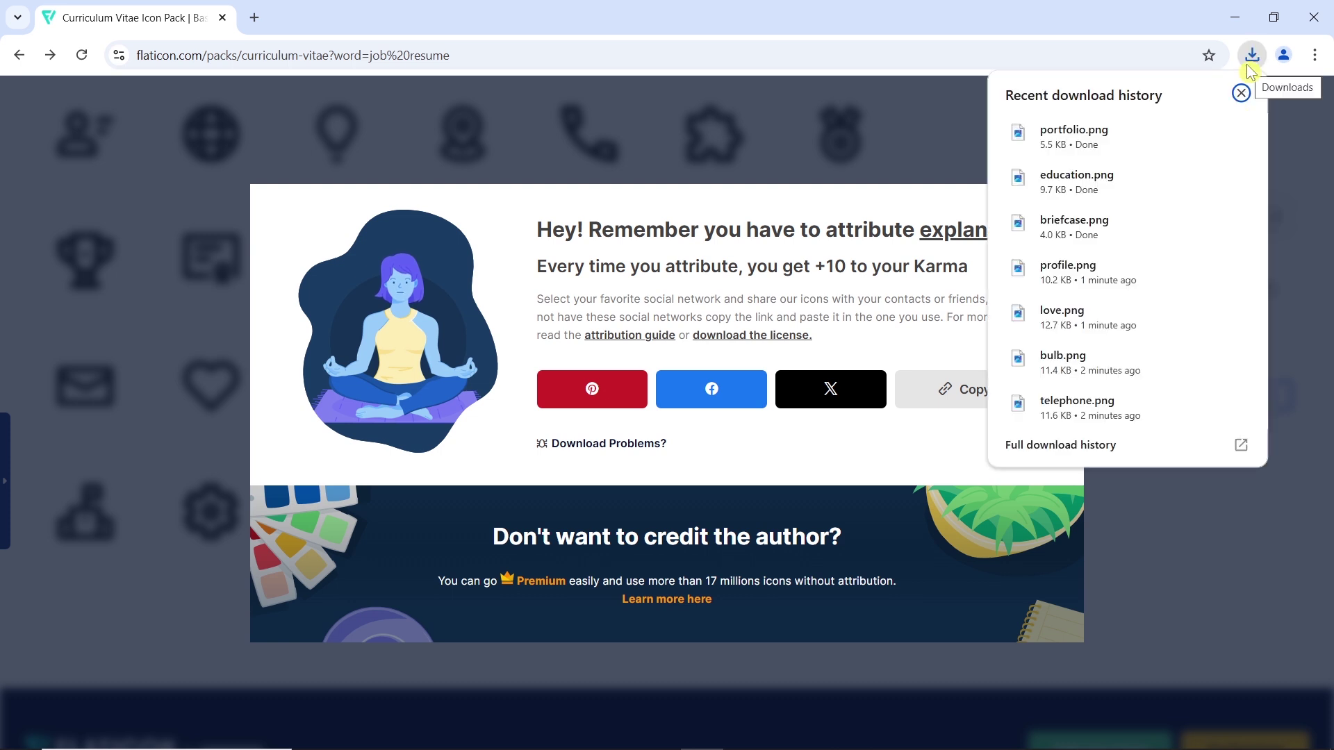
mouse_move(1125, 136)
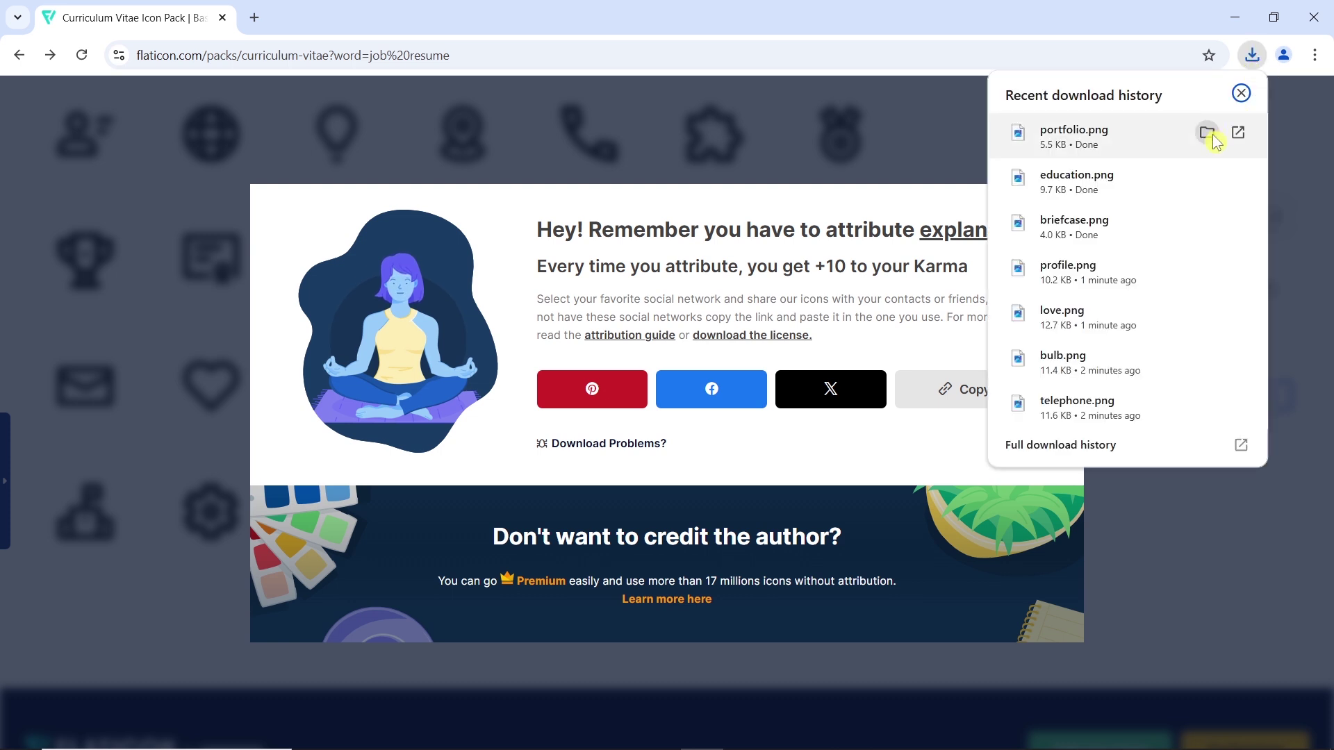
left_click(1207, 132)
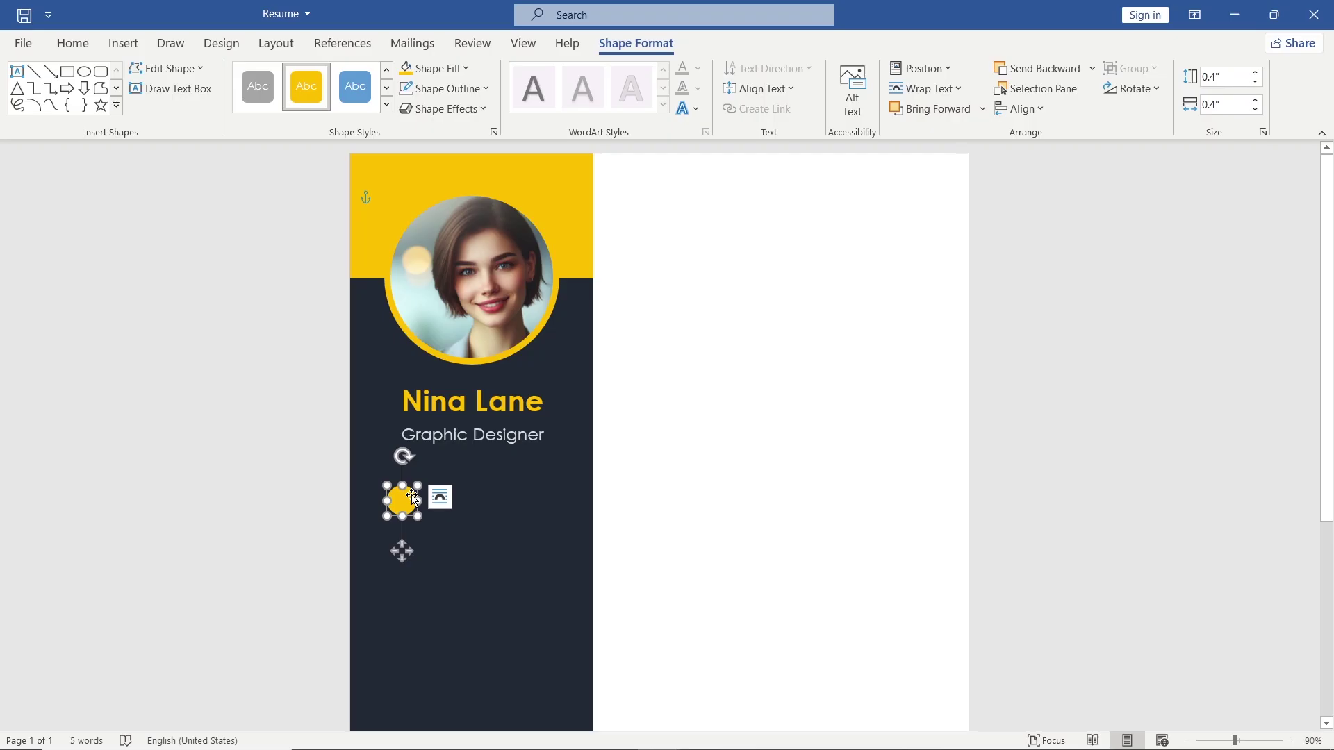
Insert the telephone PNG from this computer into the resume
left_click(124, 44)
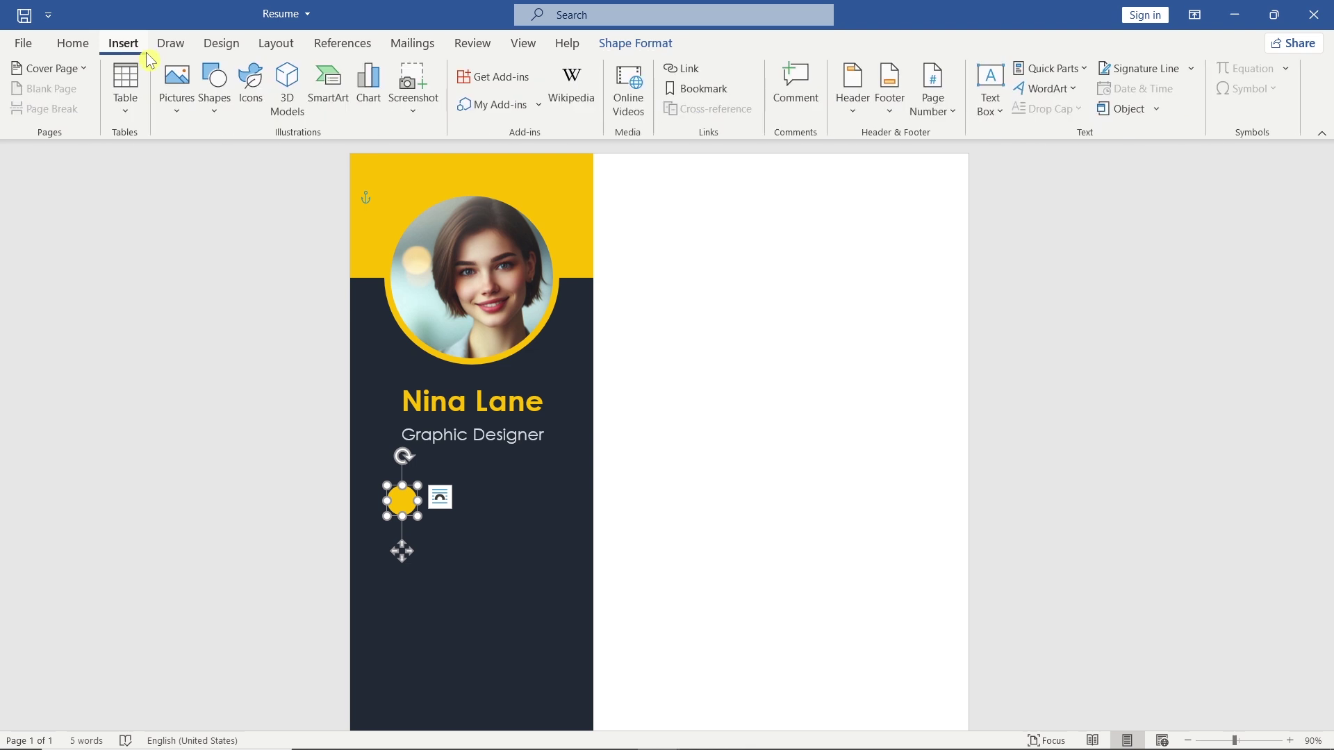
left_click(188, 109)
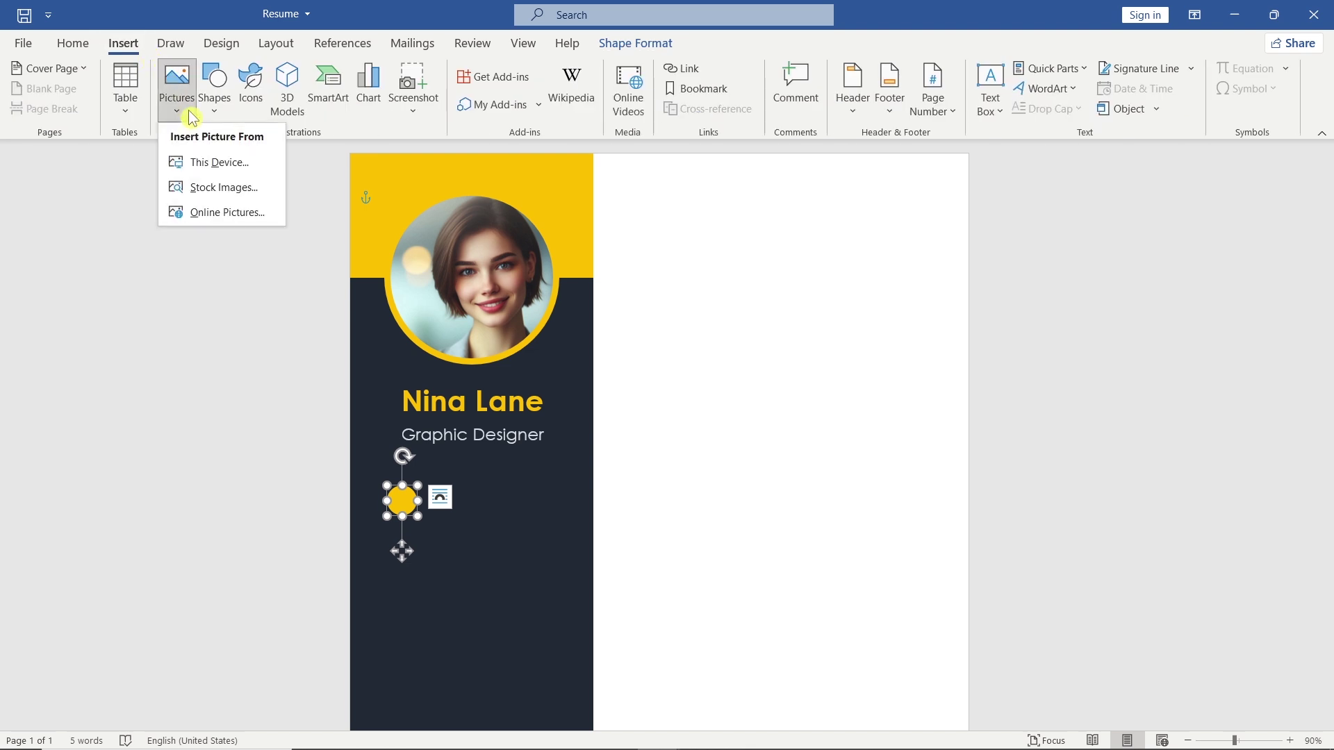
left_click(270, 169)
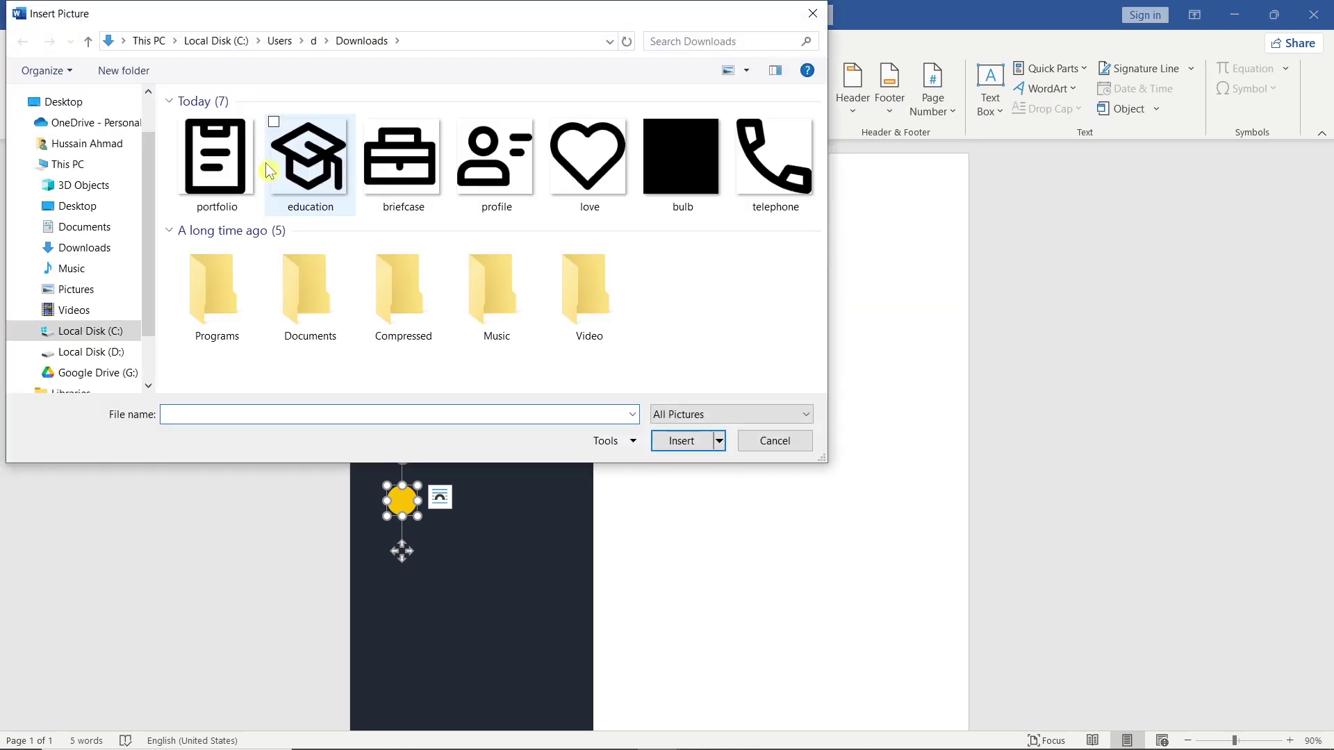
left_click(747, 149)
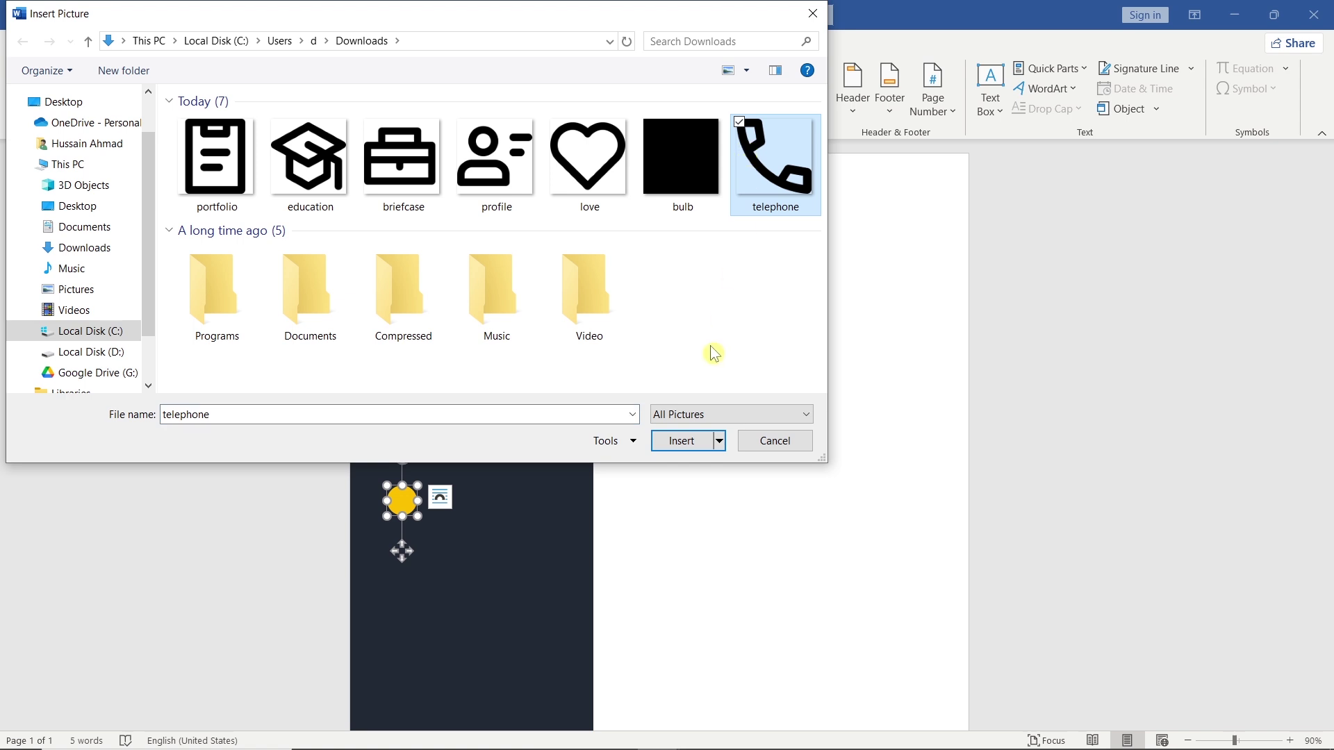
left_click(662, 448)
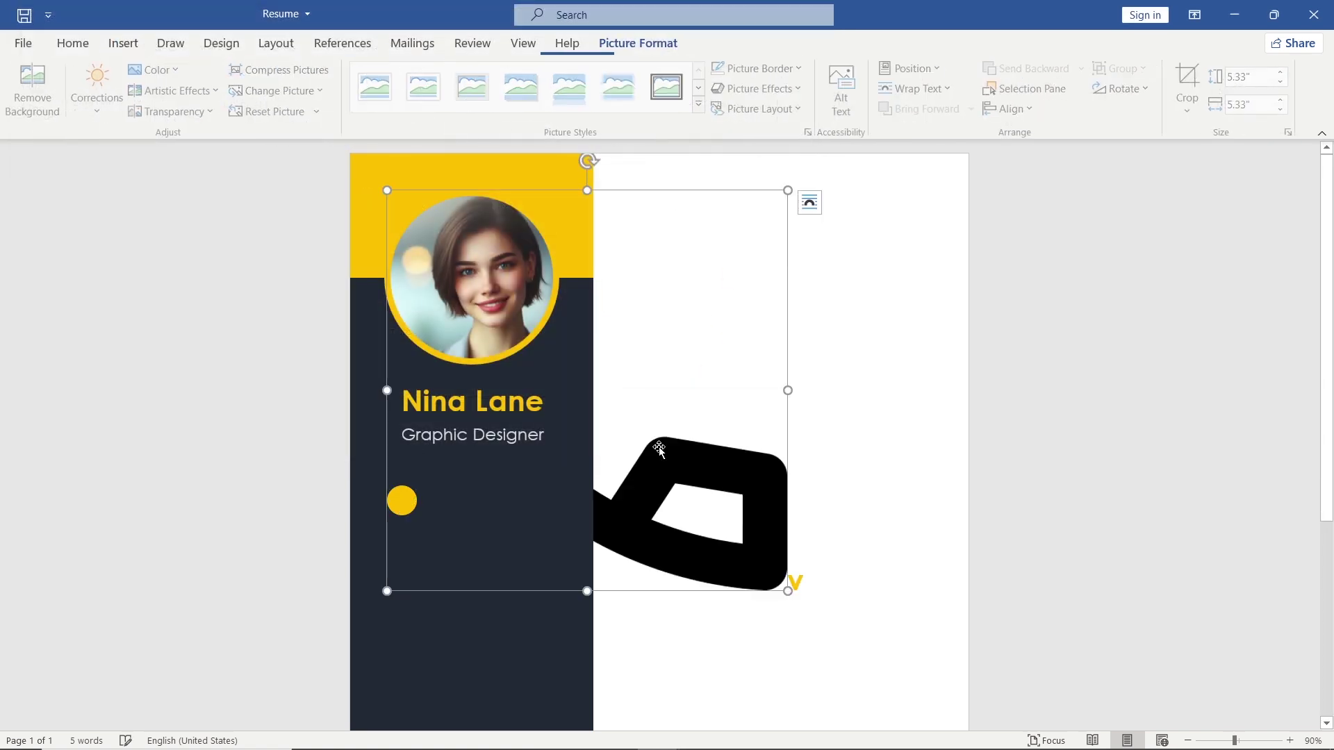
Set the telephone icon to In Front of Text, 0.2" high, and place it on the yellow circle
right_click(660, 458)
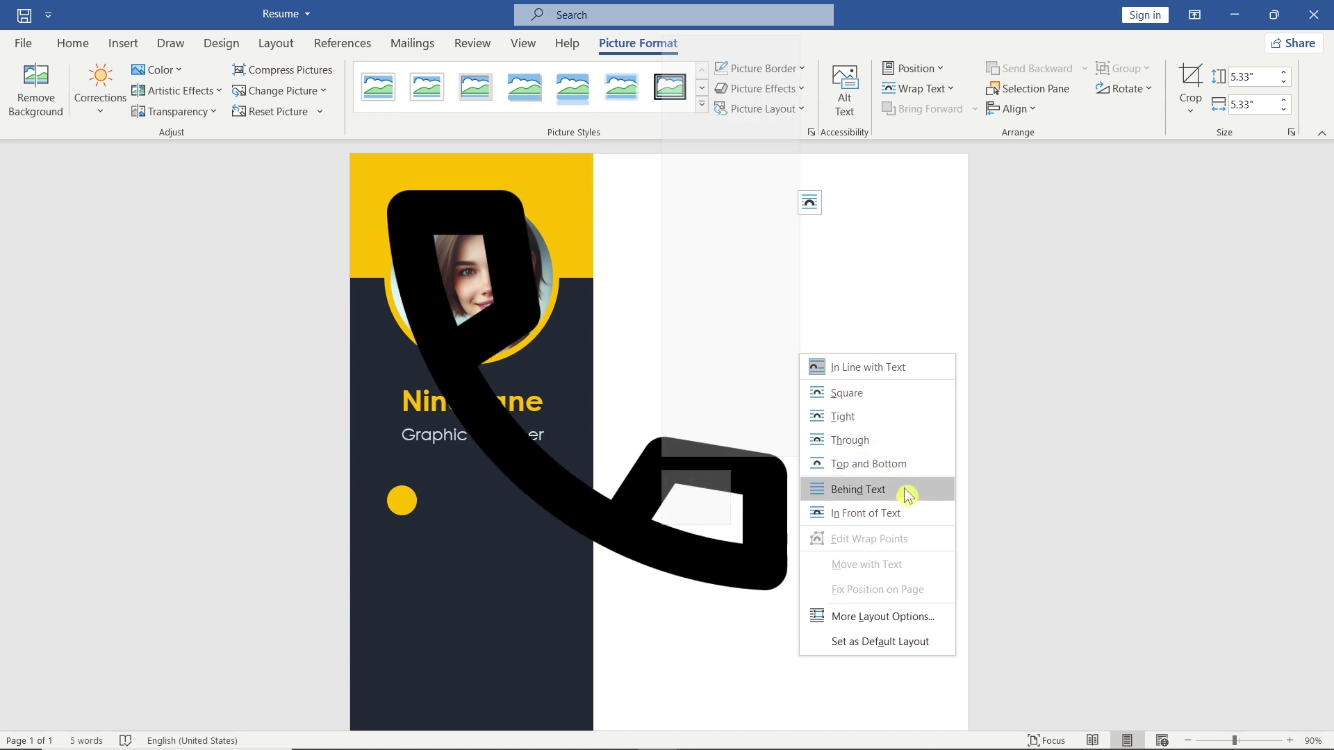
left_click(918, 514)
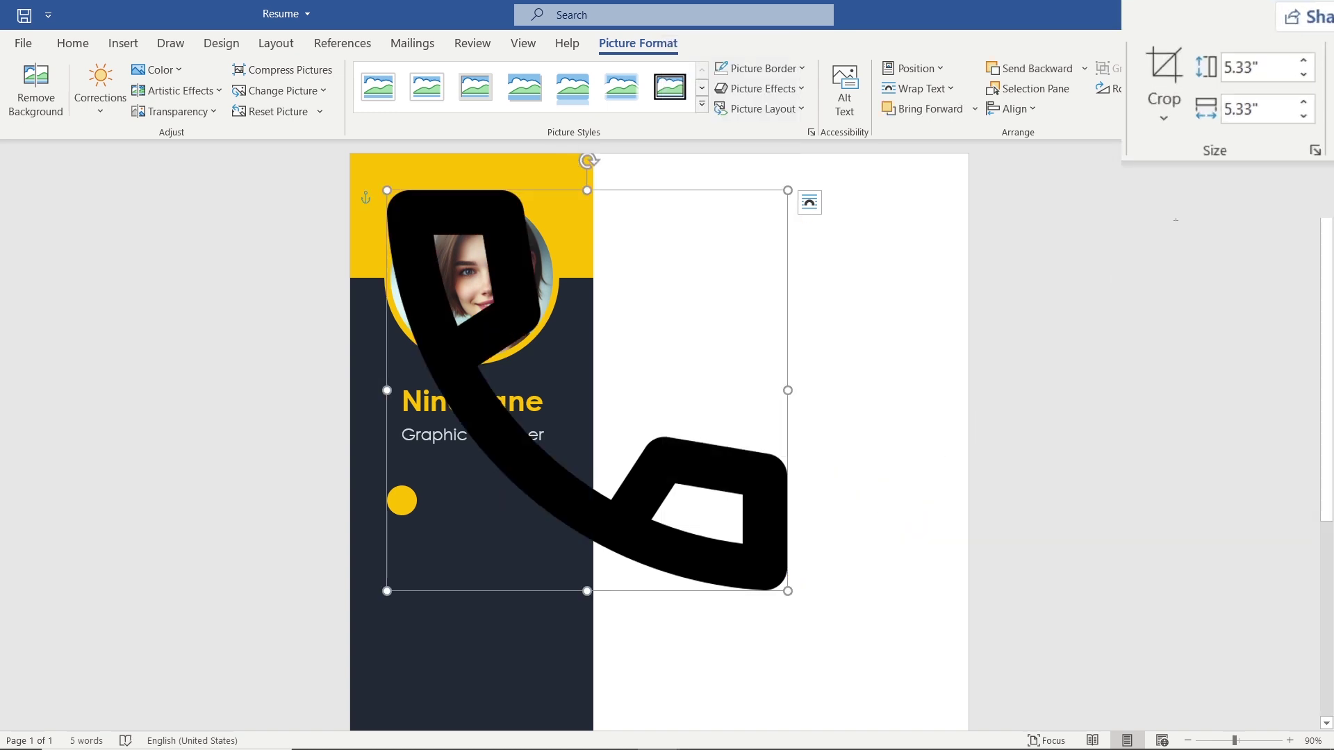
left_click(1254, 77)
type("2")
key("Return")
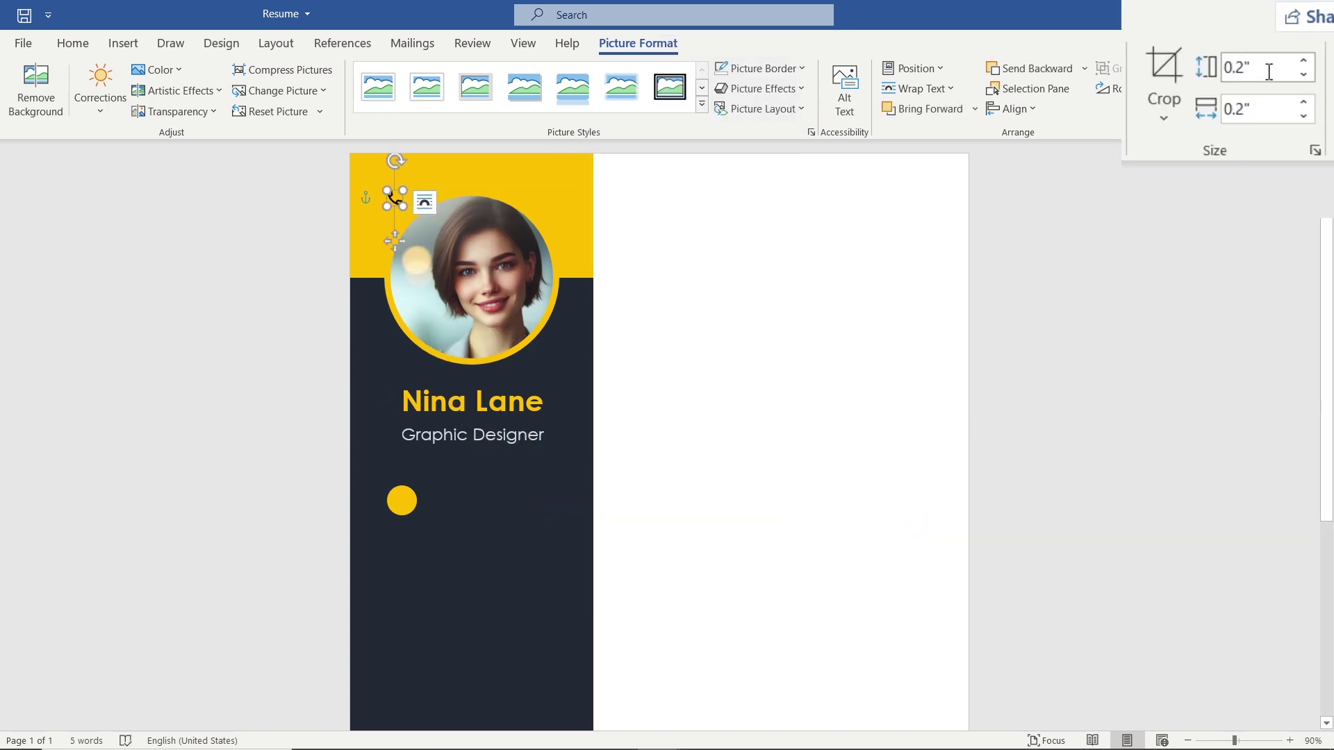
left_click_drag(394, 200, 401, 504)
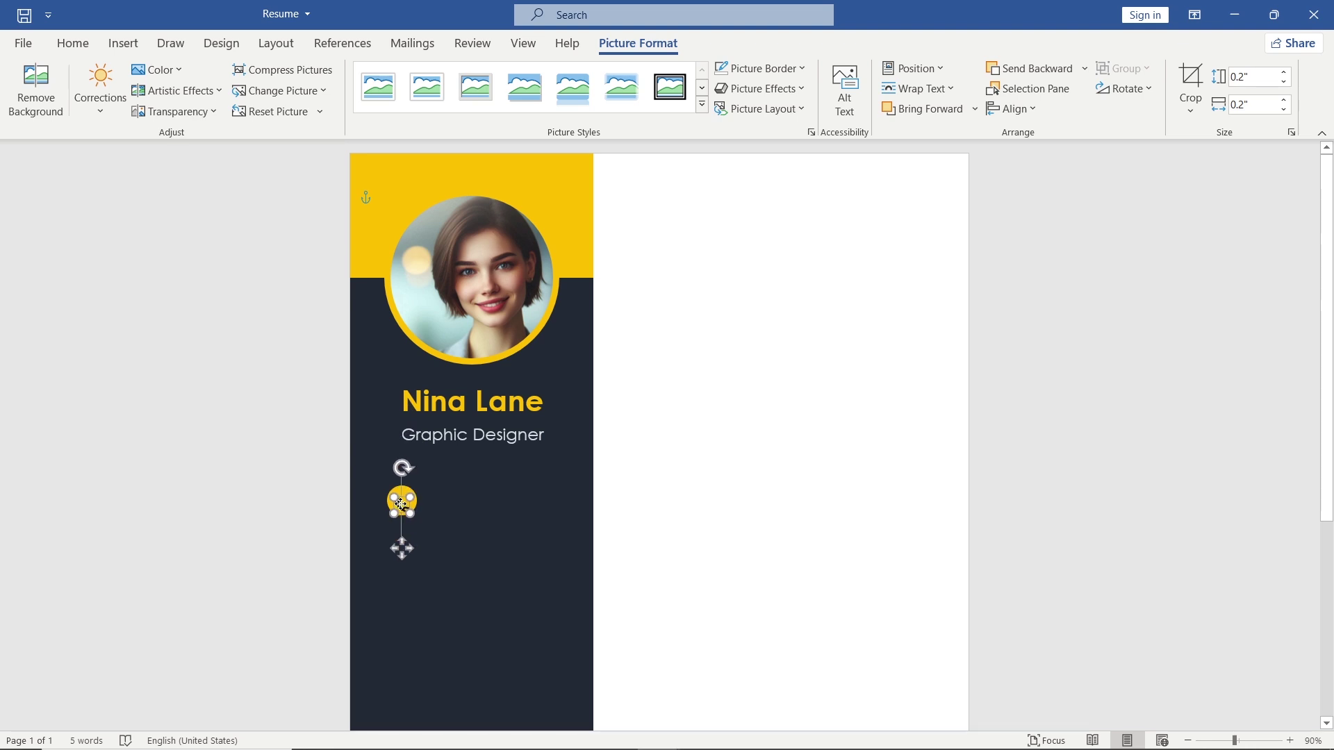
Align the phone icon and gold circle by center and middle, then group them
scroll(402, 505, "up", 4, "ctrl")
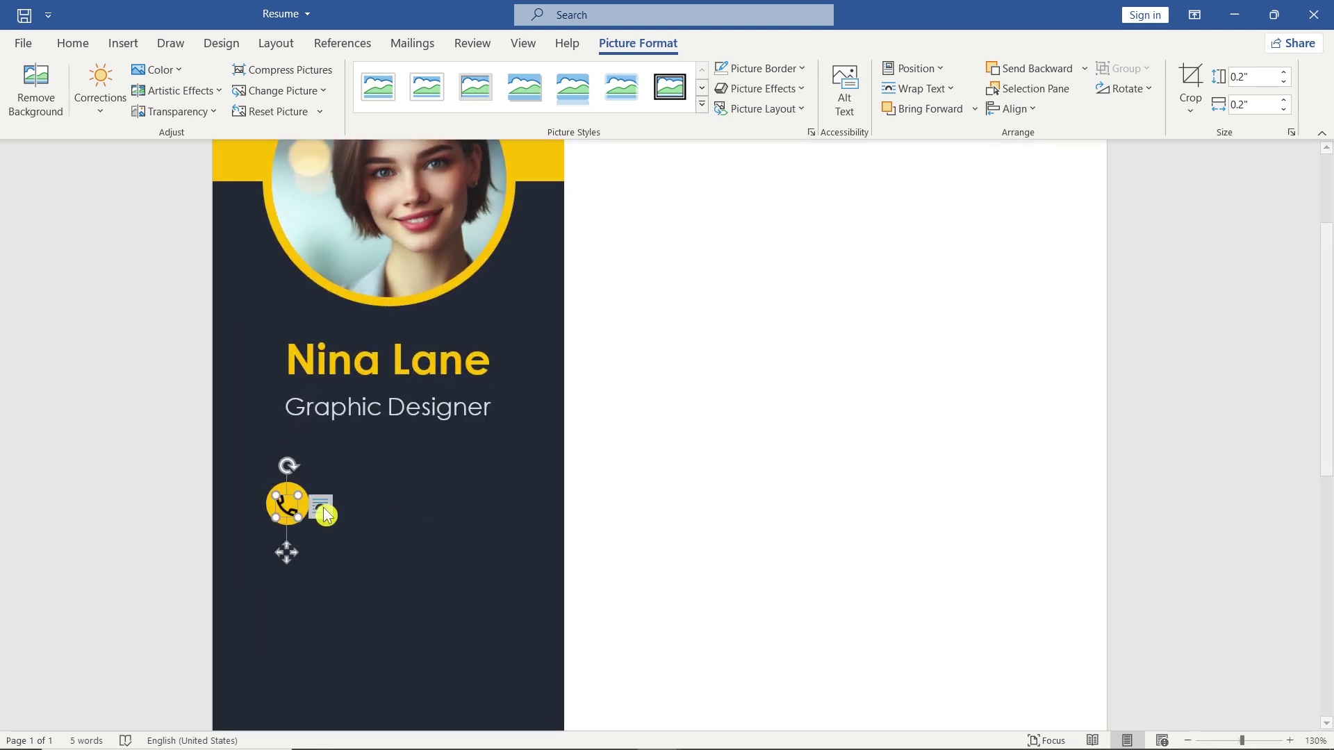
left_click(297, 492, "shift")
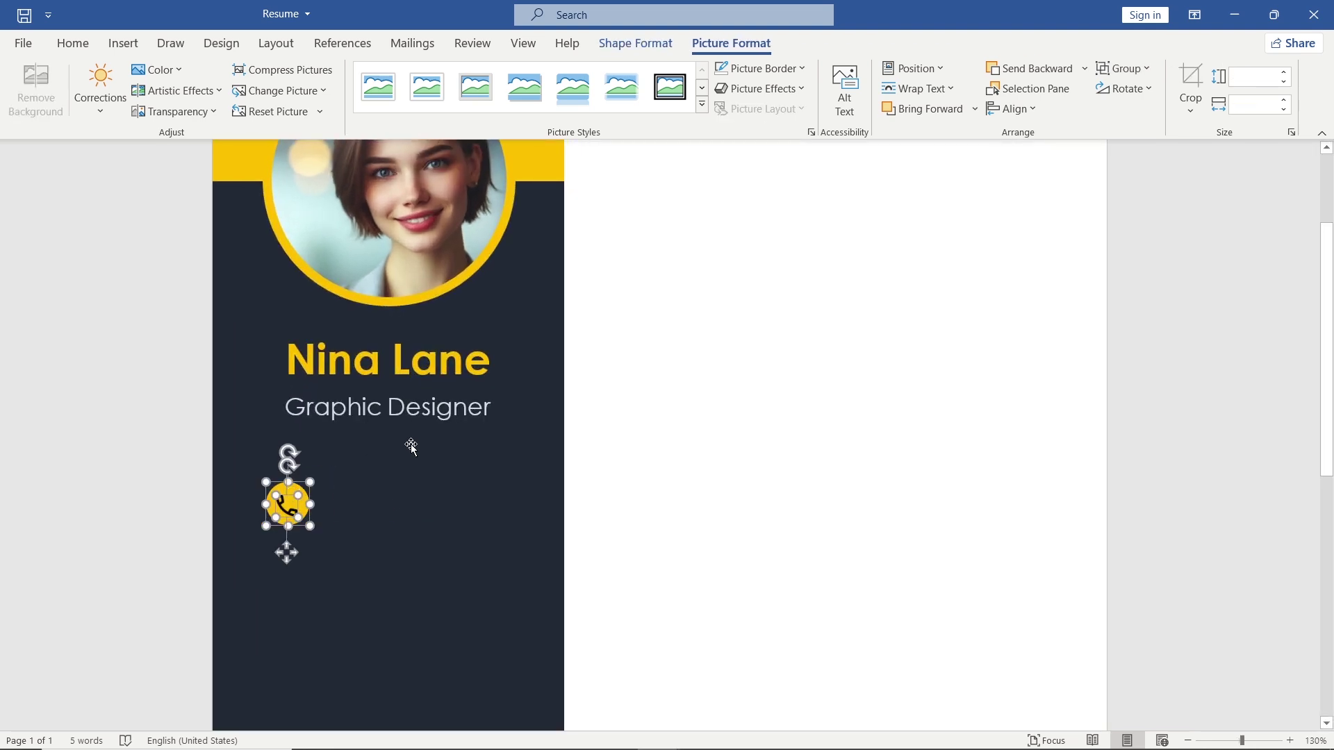
left_click(1013, 109)
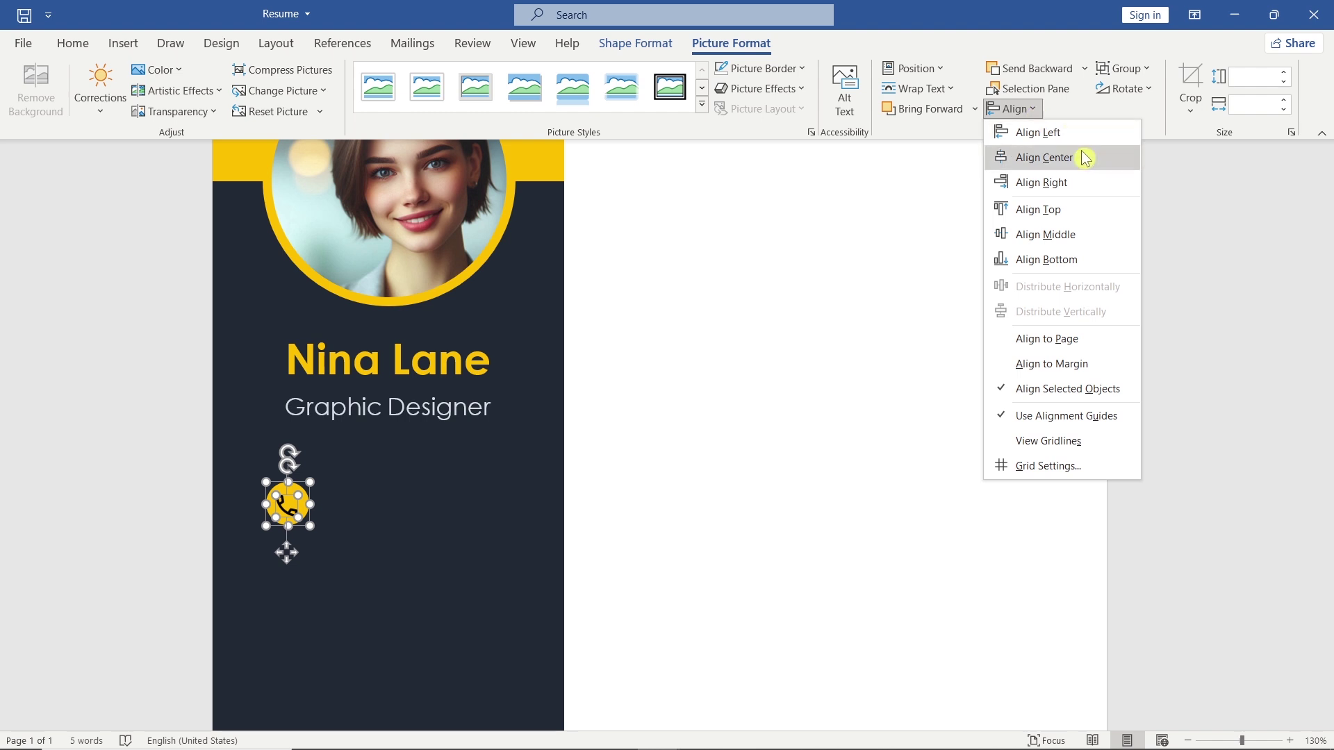
left_click(1083, 154)
left_click(1029, 109)
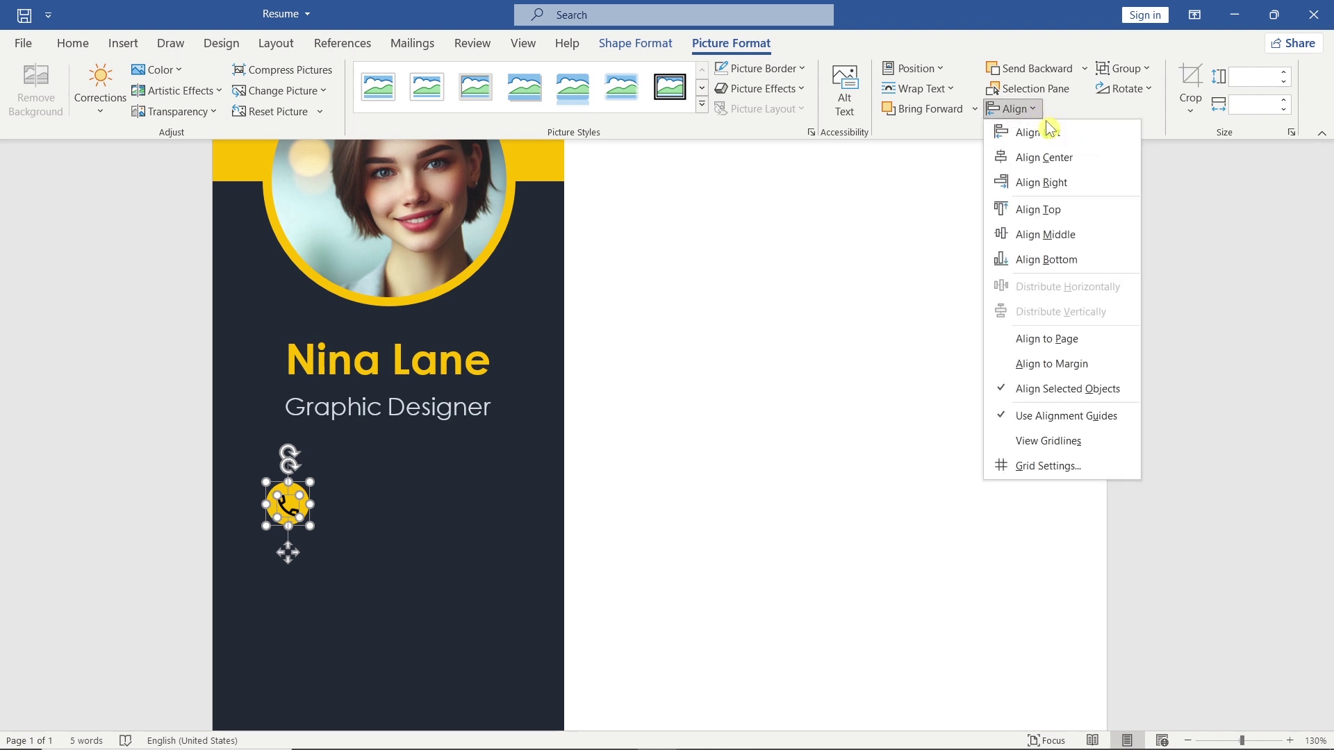
left_click(1101, 235)
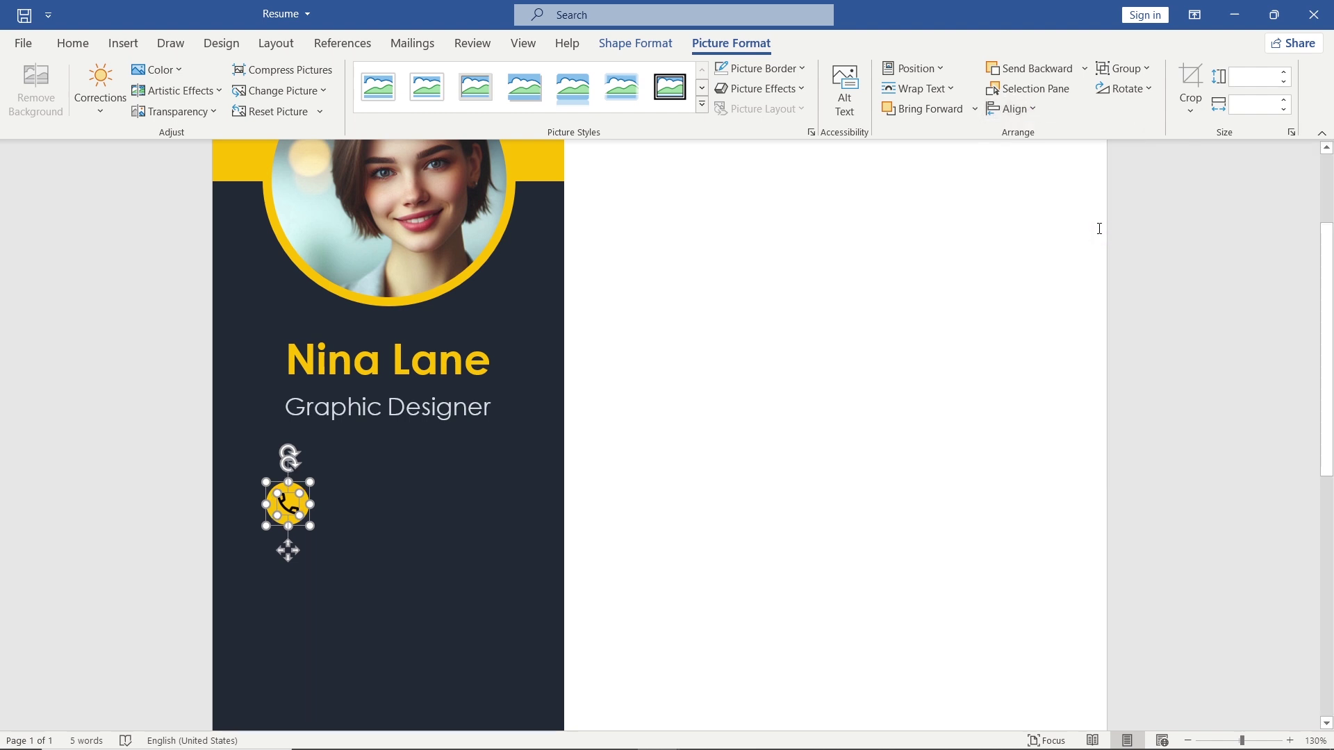
left_click(1143, 69)
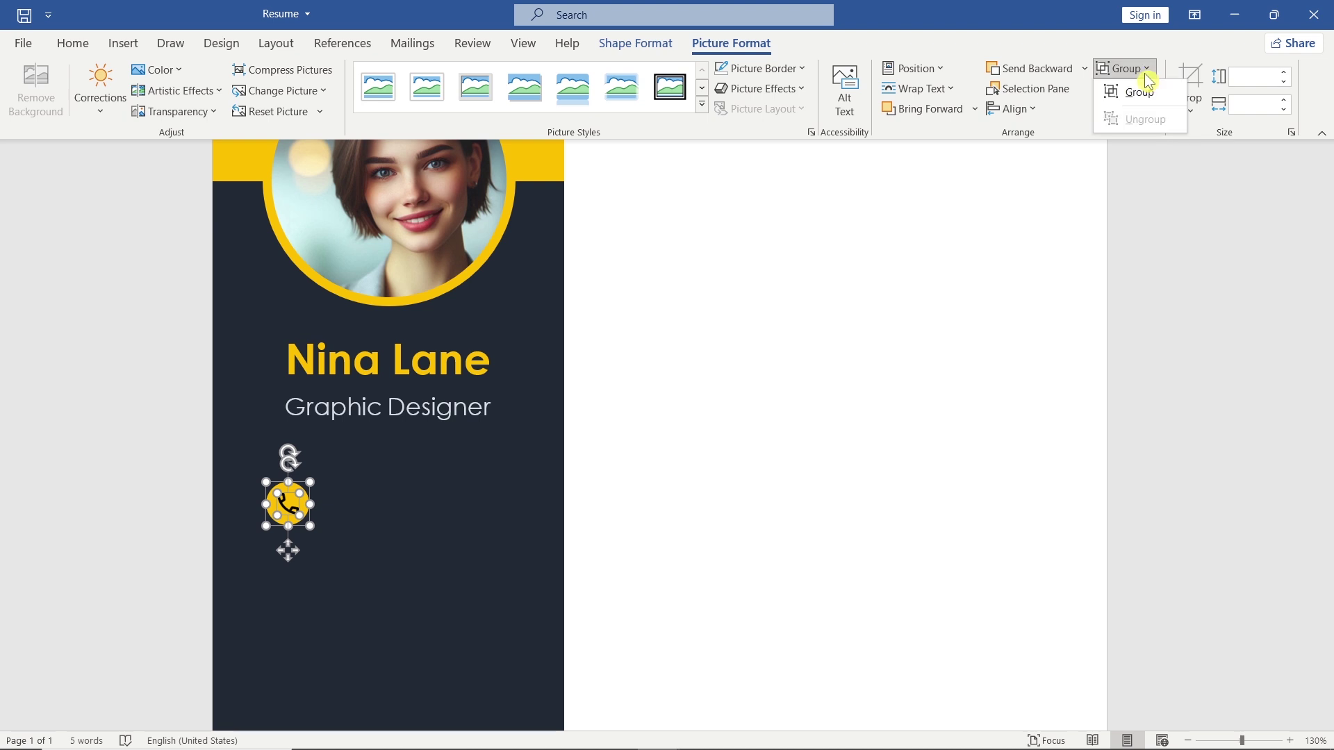
left_click(1161, 97)
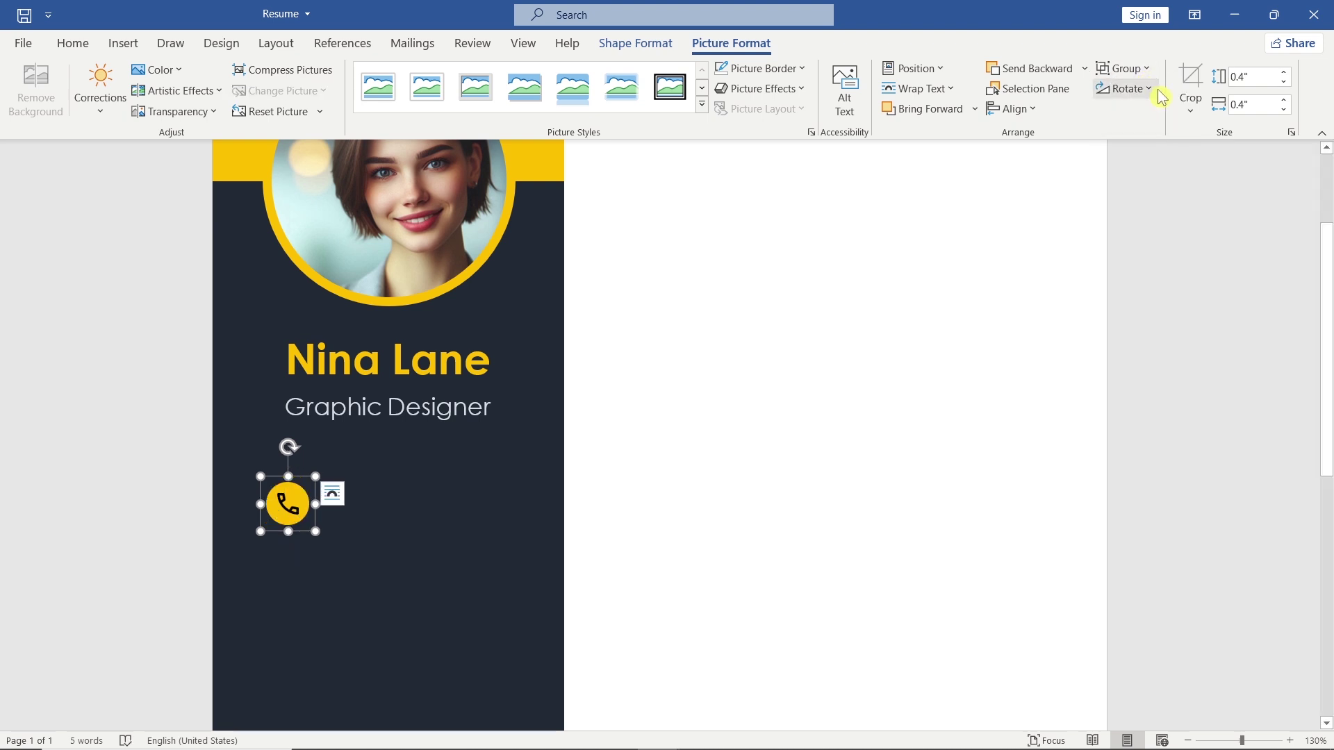
Draw a text box beside the phone icon with no fill and no outline
left_click(124, 43)
left_click(990, 90)
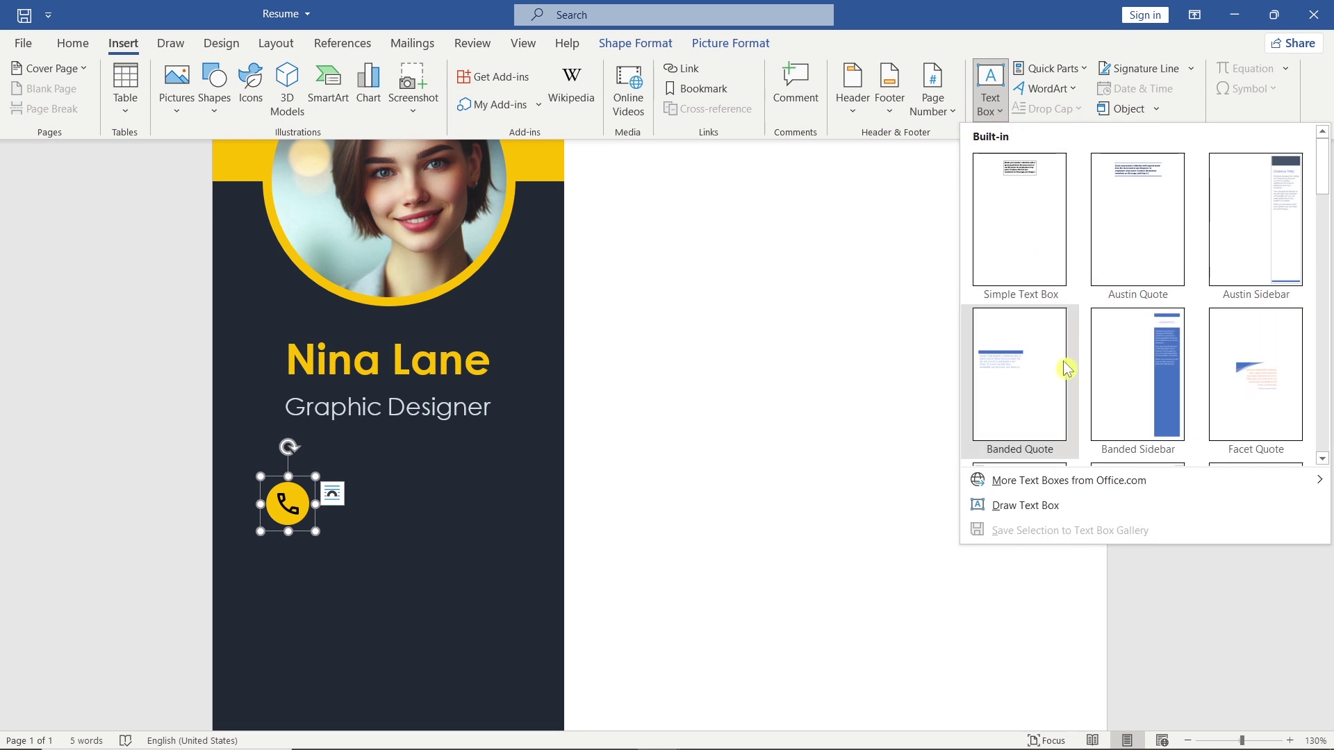
left_click(1089, 511)
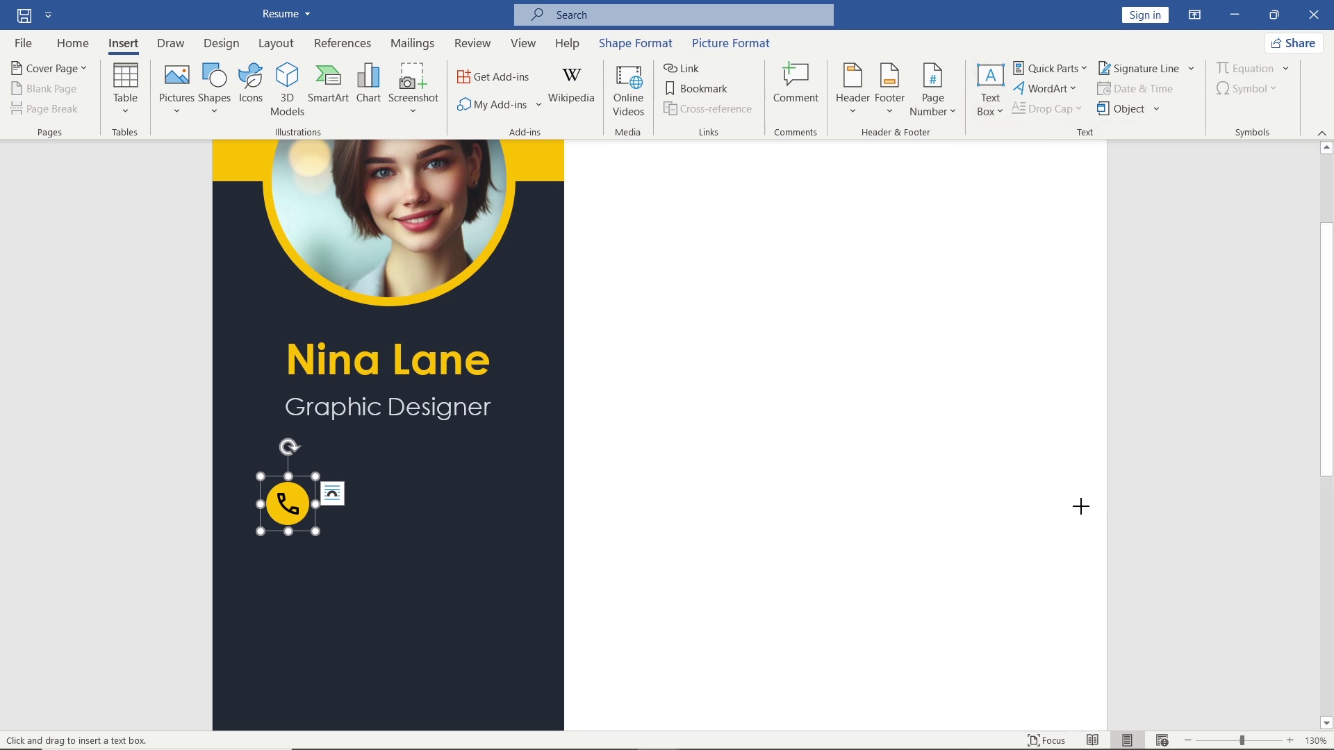
left_click_drag(328, 472, 500, 521)
left_click(434, 68)
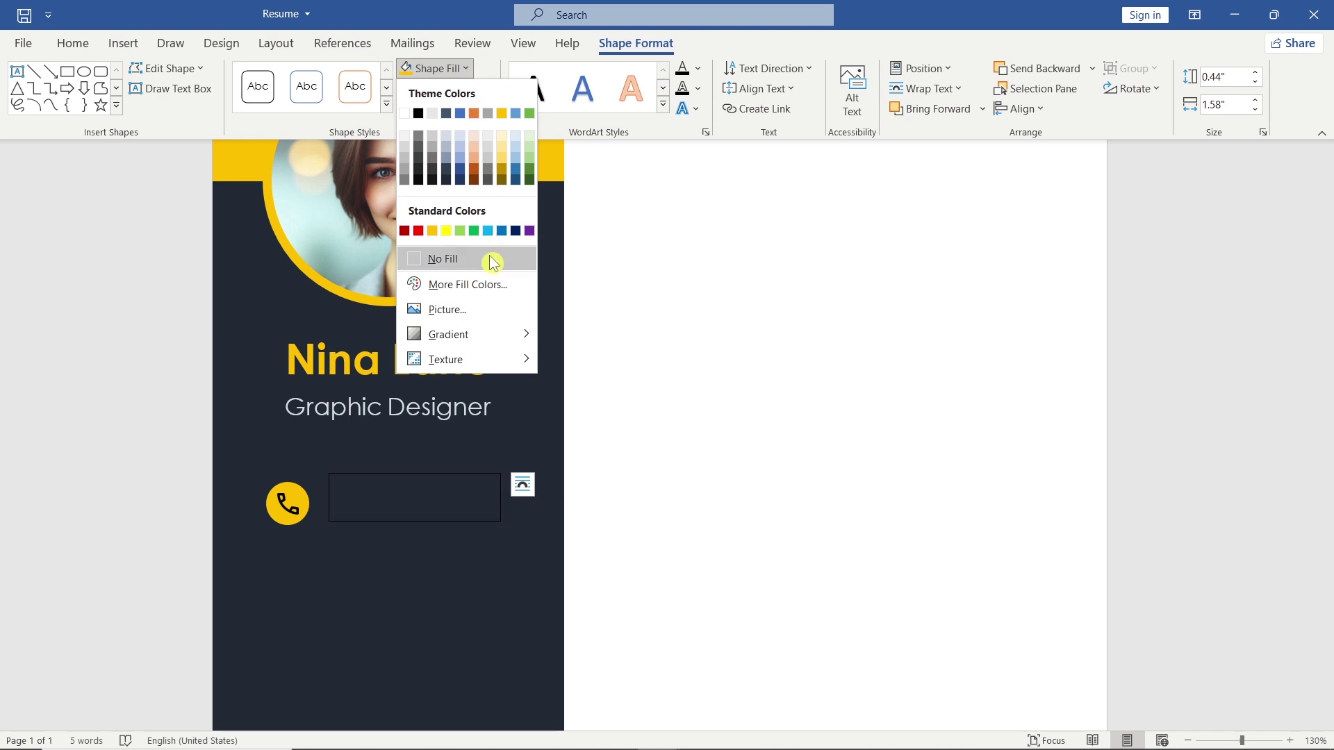
left_click(493, 262)
left_click(487, 88)
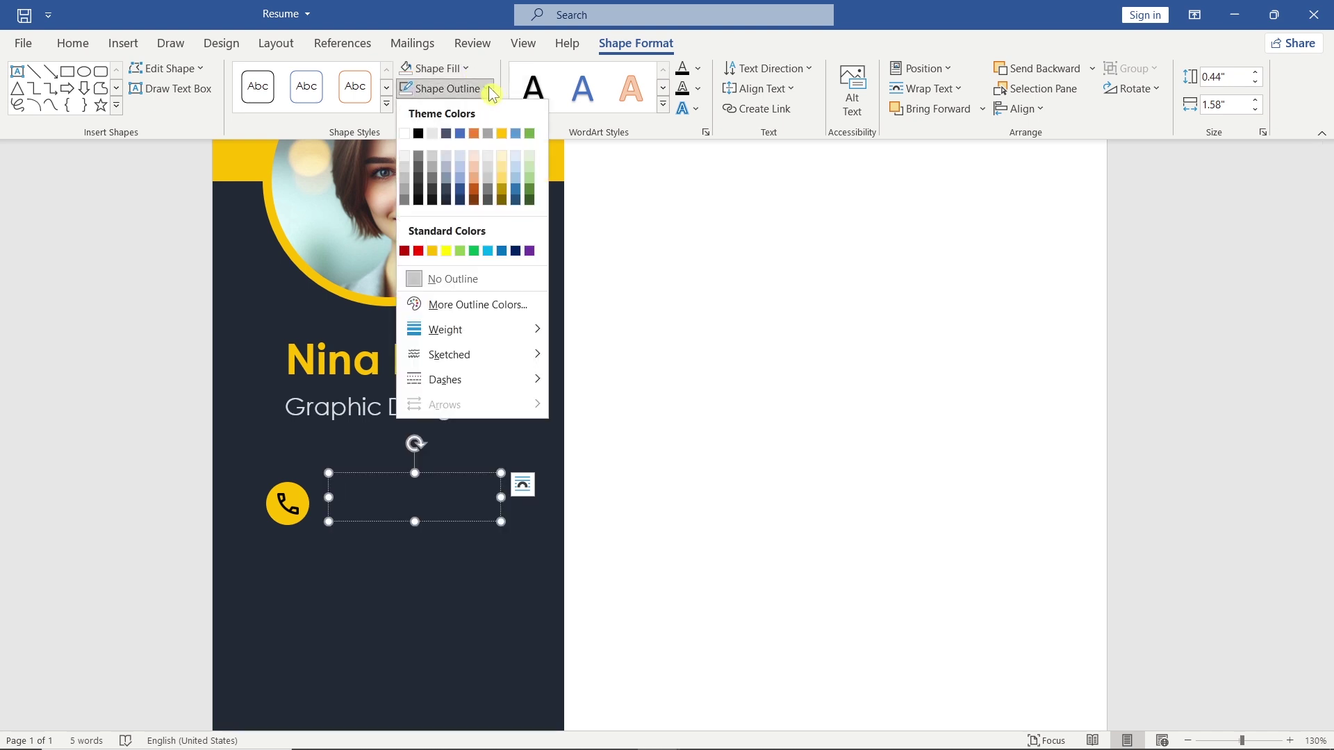
left_click(507, 278)
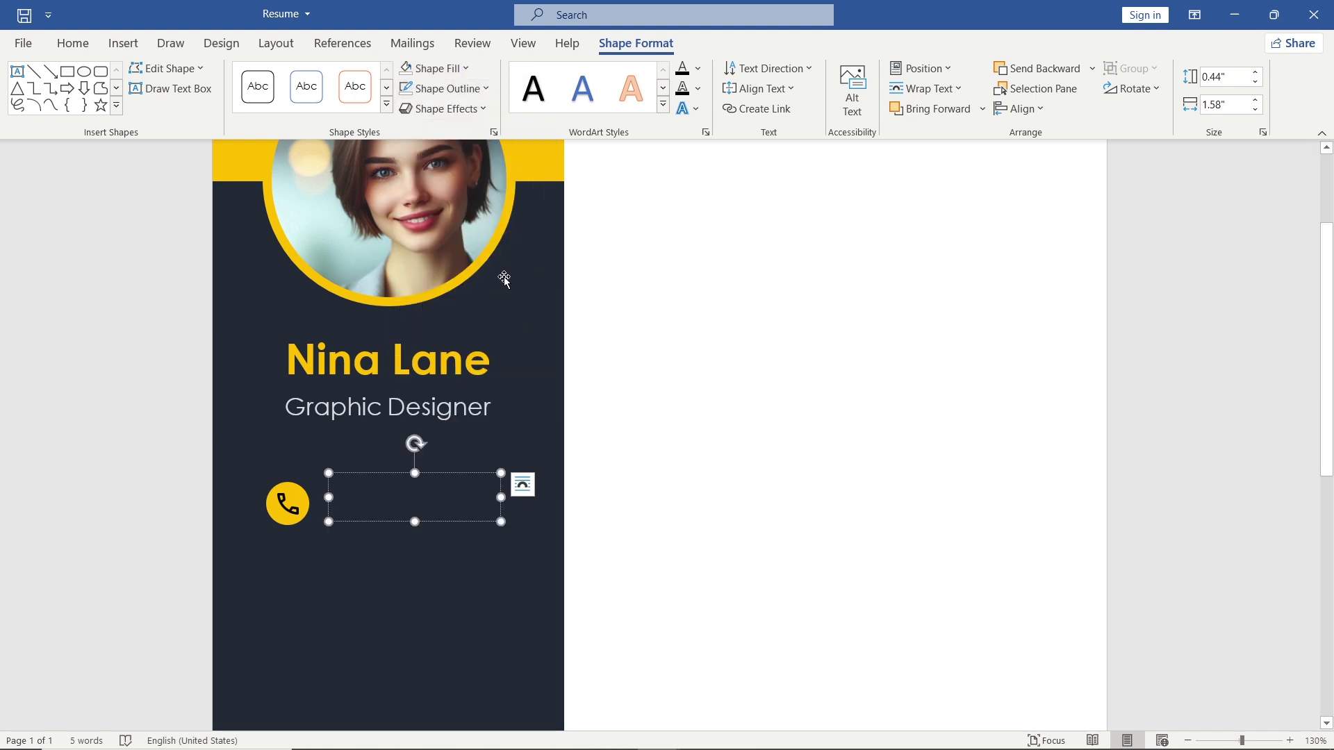
Type 'Contact' in gold, make it larger and bold, and position it next to the icon
left_click(89, 44)
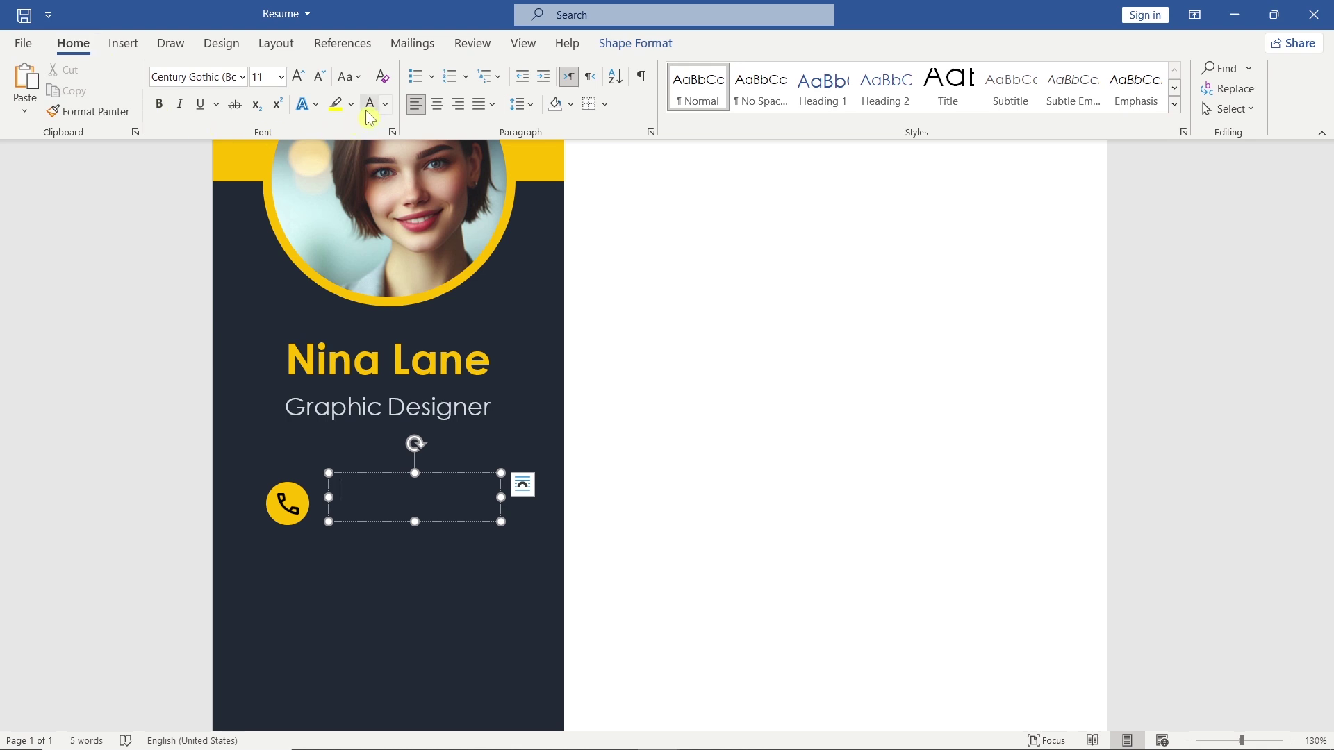
left_click(386, 105)
left_click(469, 175)
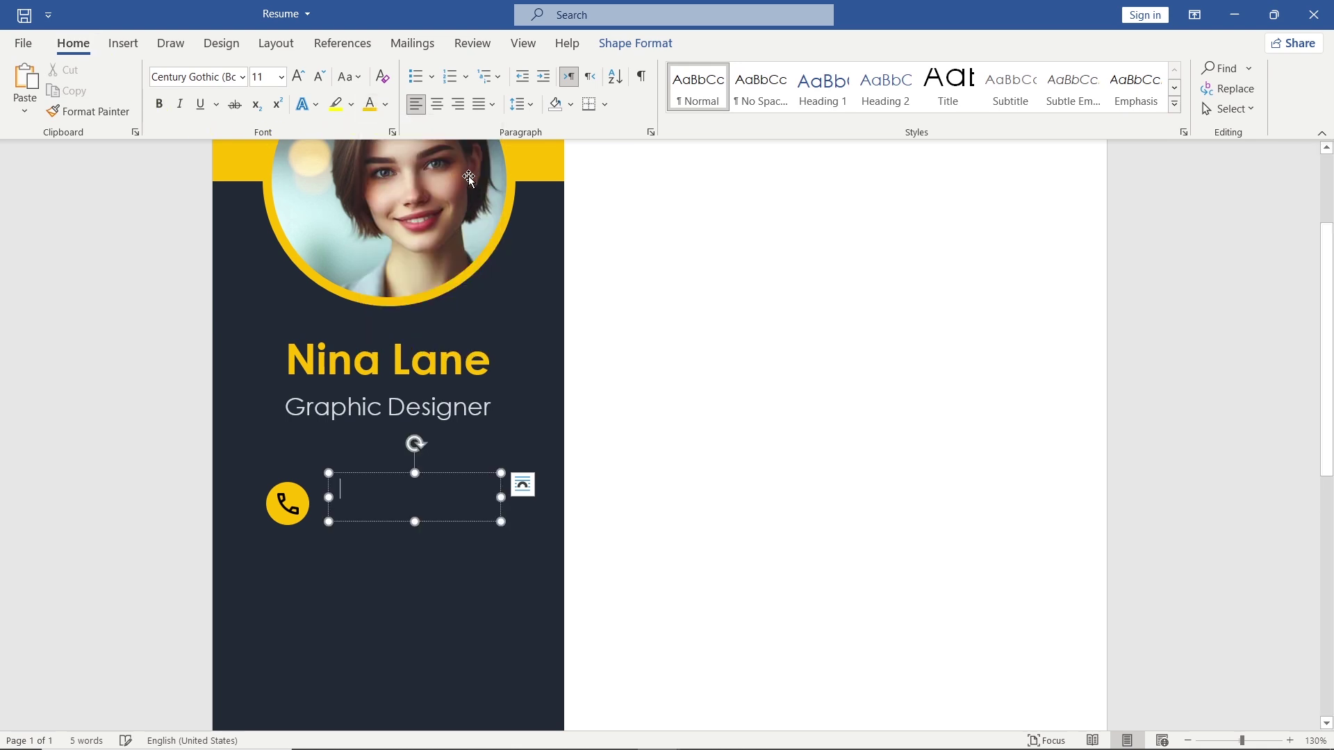
type("Contac")
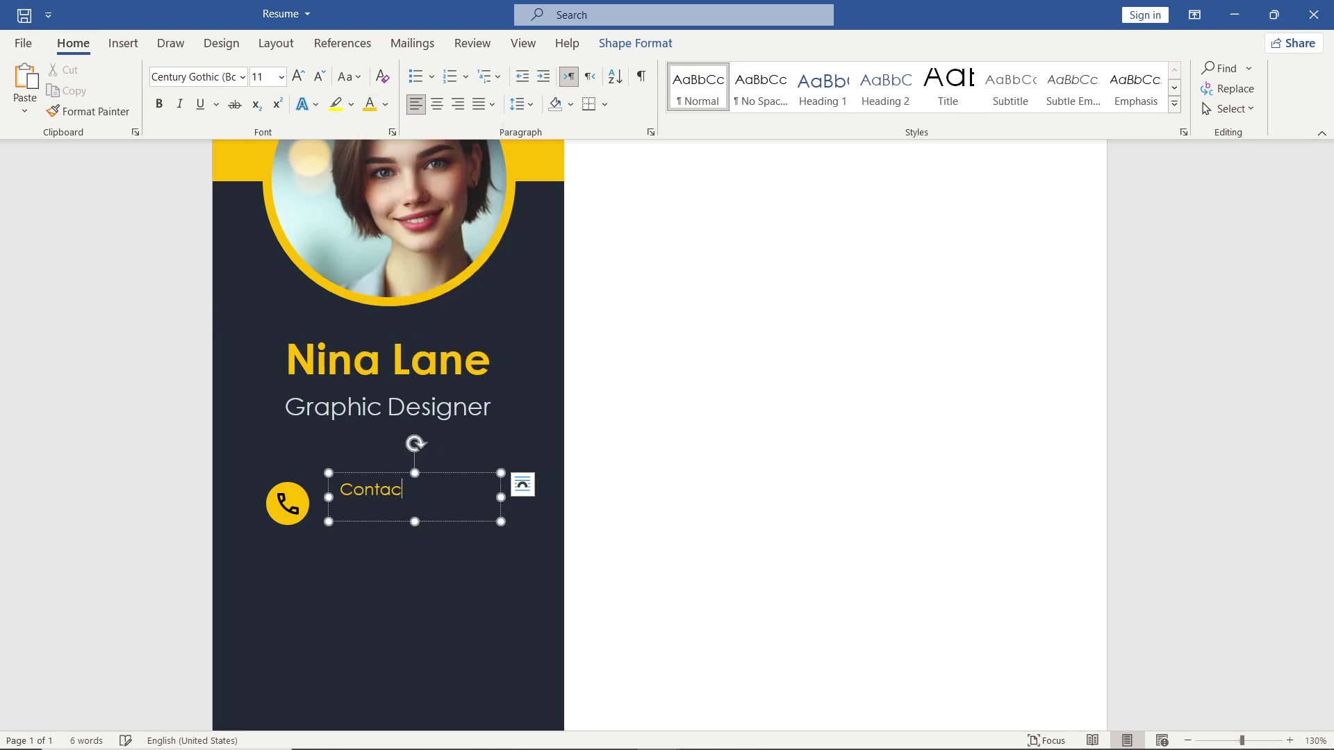
type("t")
double_click(344, 494)
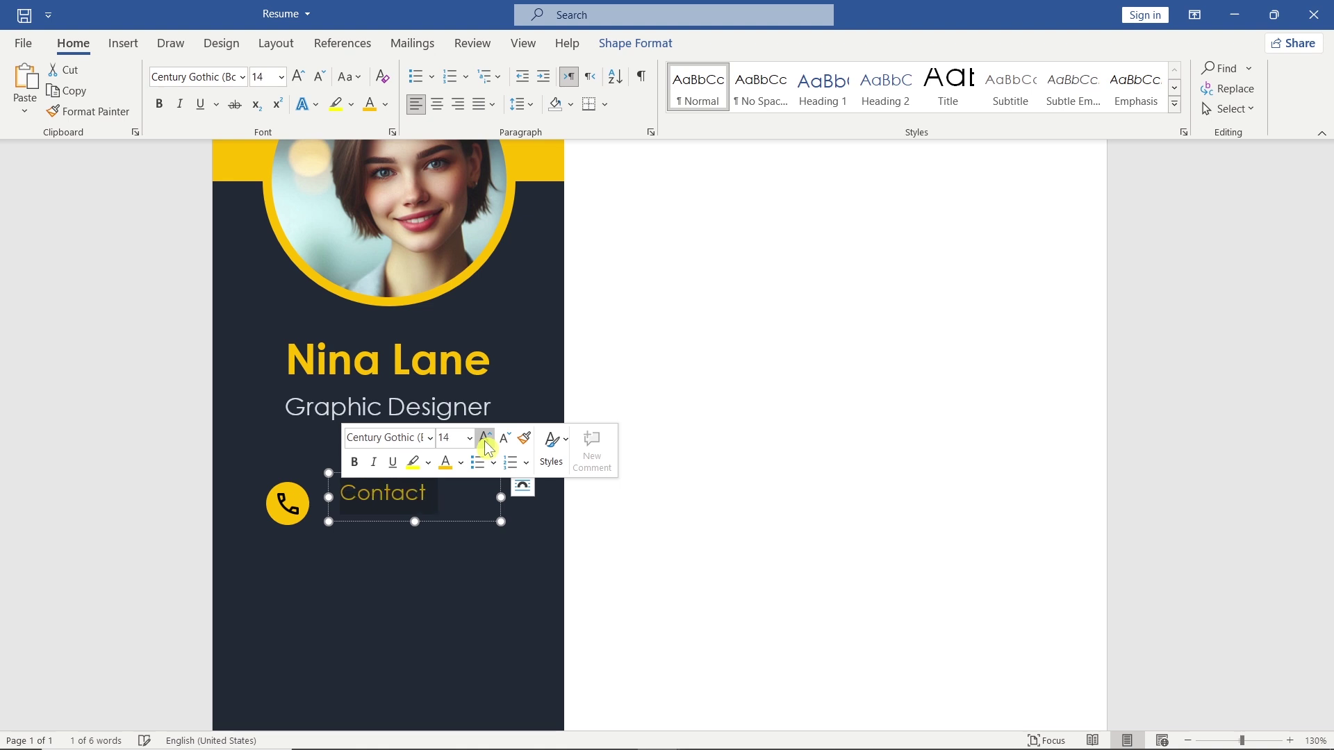
left_click(357, 463)
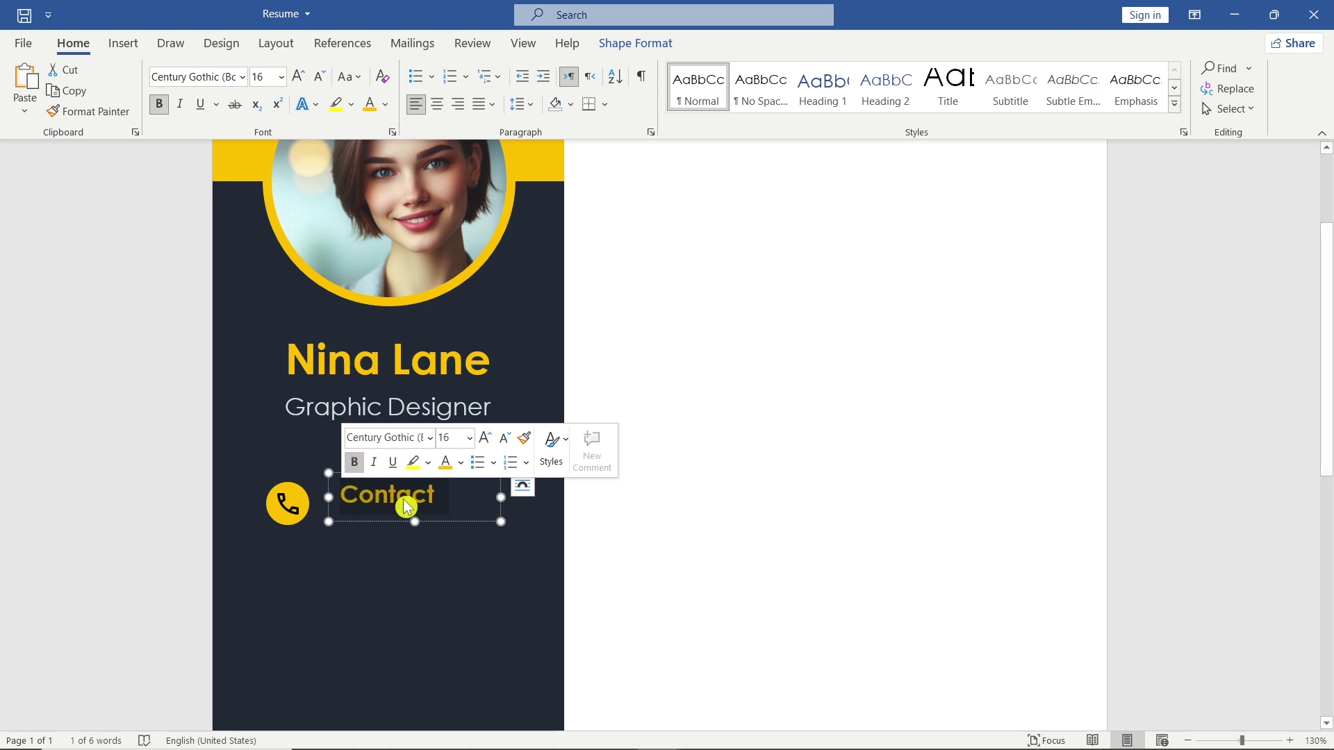
left_click(412, 513)
left_click_drag(398, 479, 379, 484)
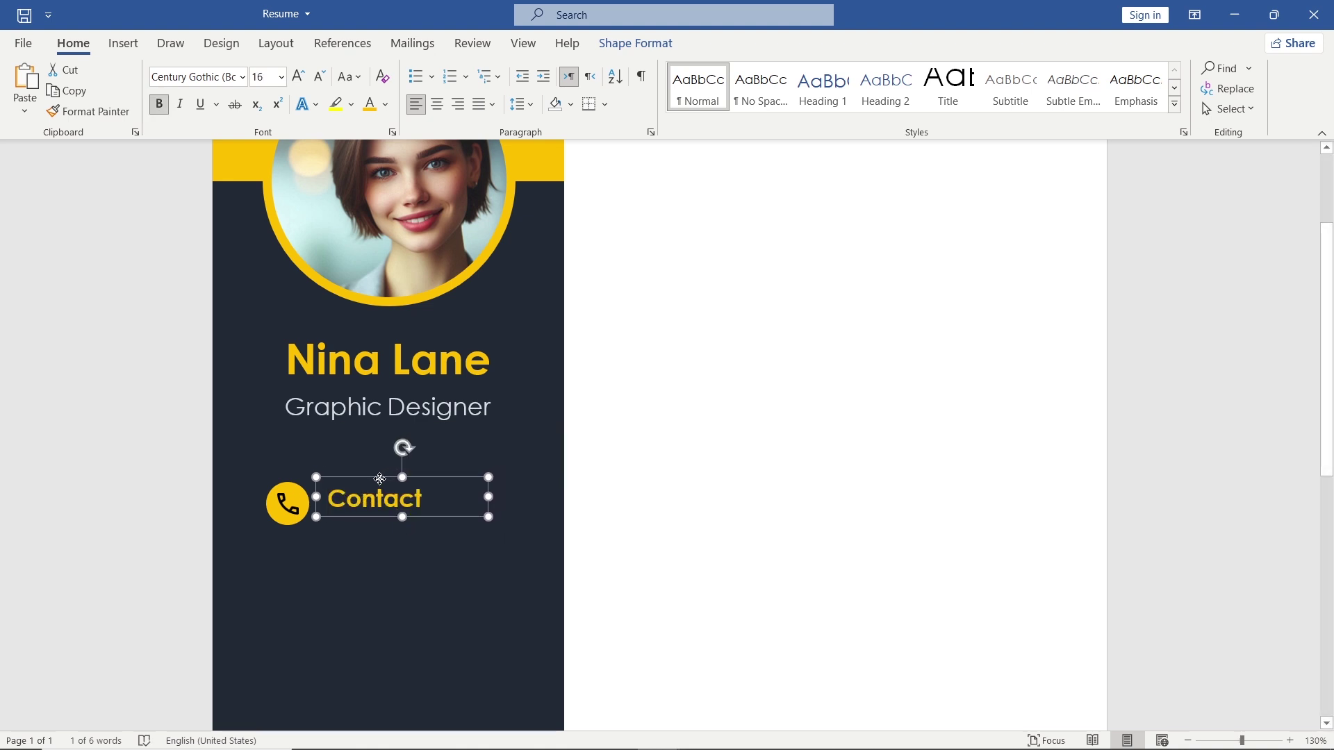
Draw a rounded rectangle pill shape below the Contact heading
left_click(125, 46)
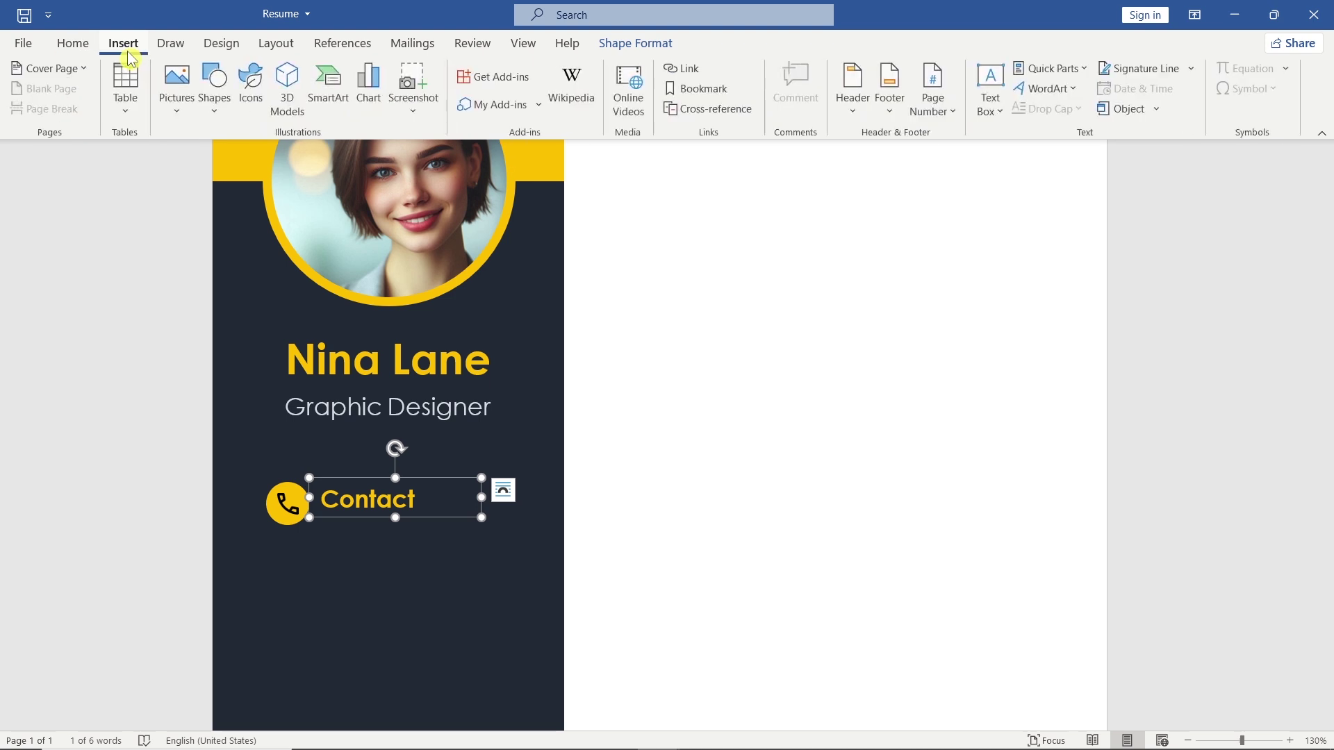
left_click(214, 87)
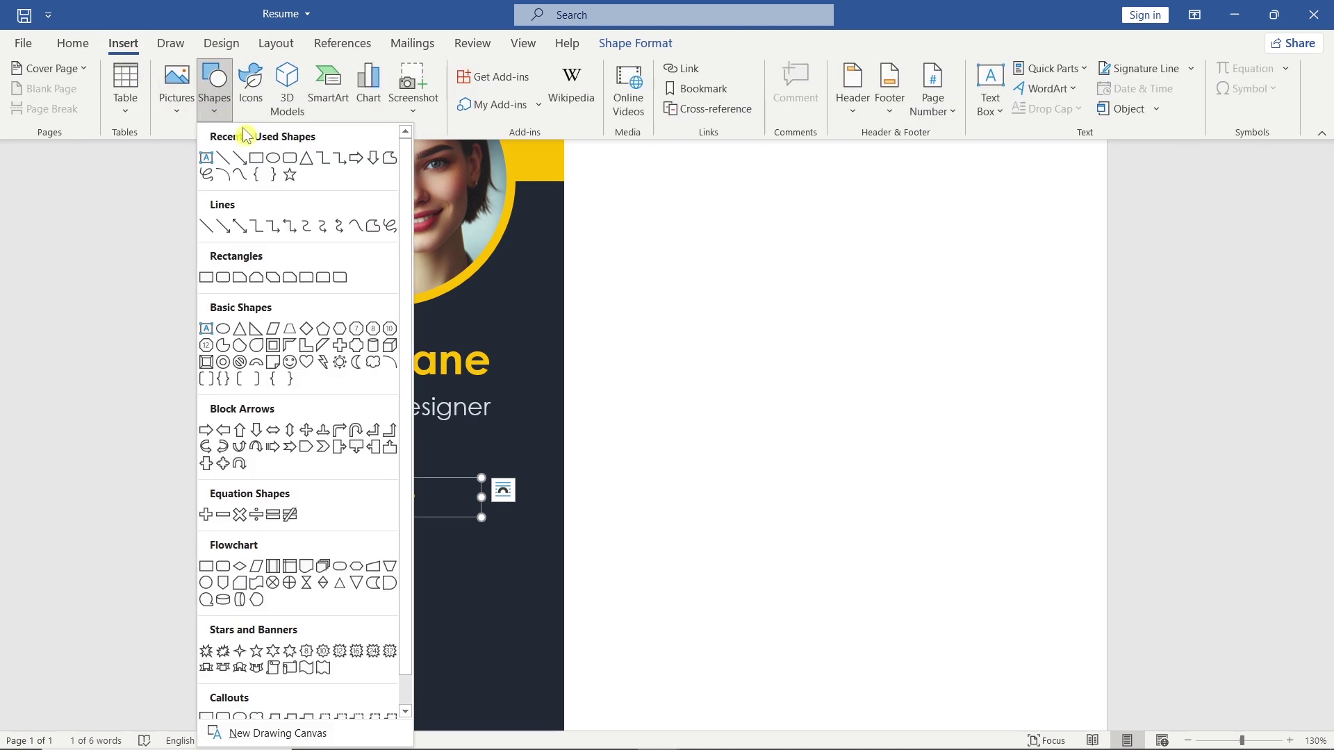
left_click(229, 282)
left_click_drag(318, 534, 409, 574)
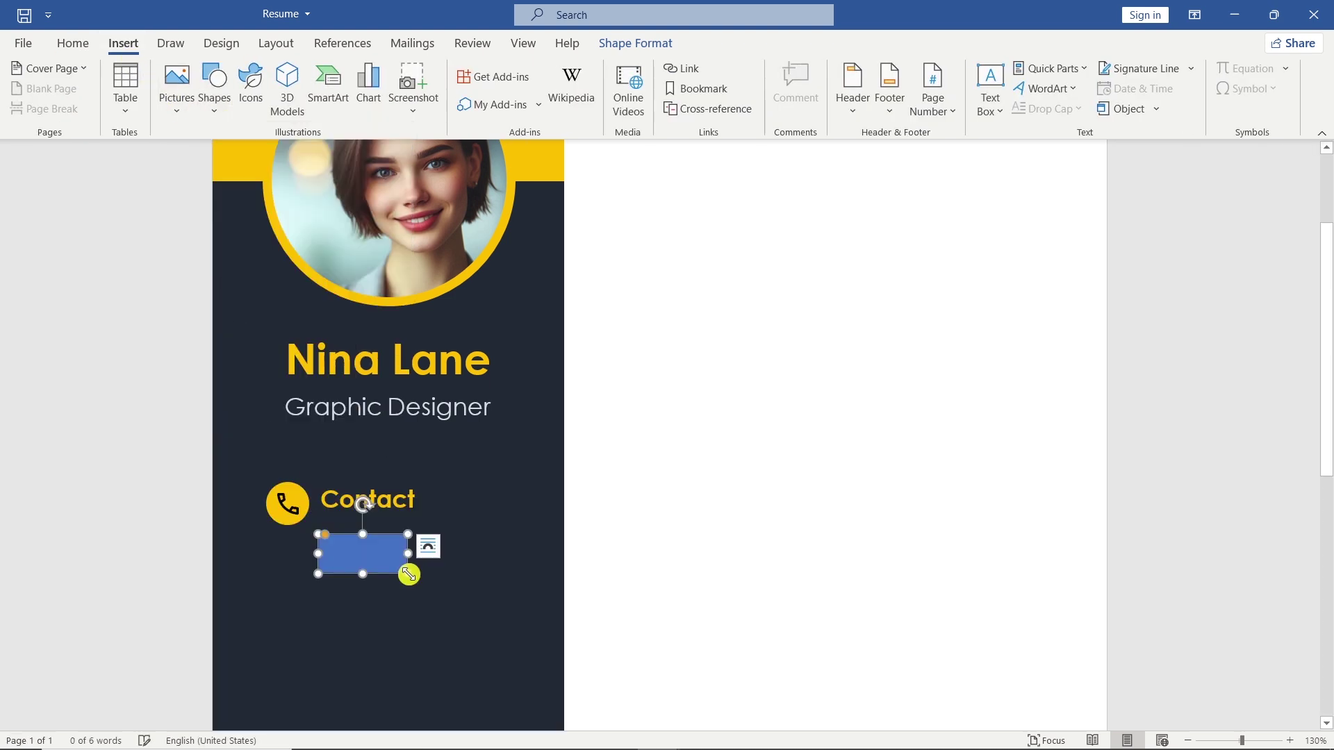
left_click_drag(326, 534, 368, 536)
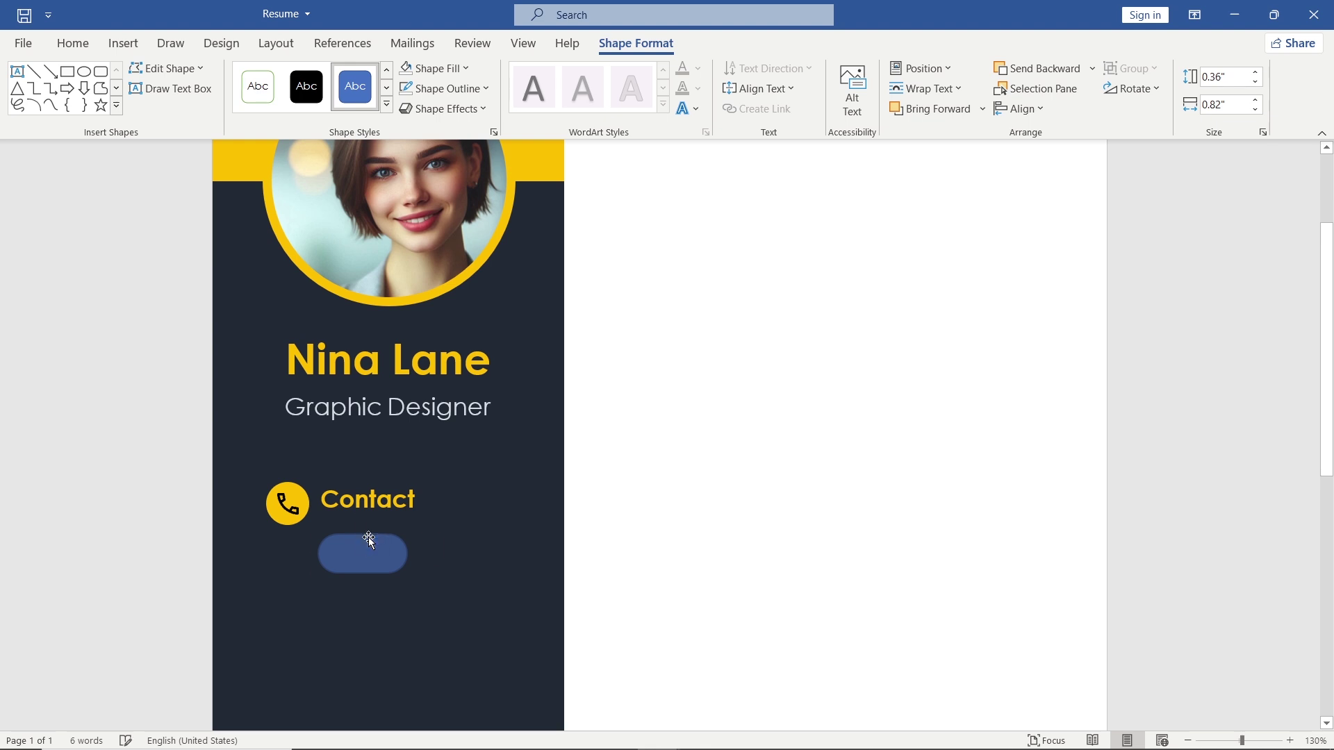
Resize the pill to 0.03" × 1.8" with no outline and a dark blue-gray fill
left_click(1233, 80)
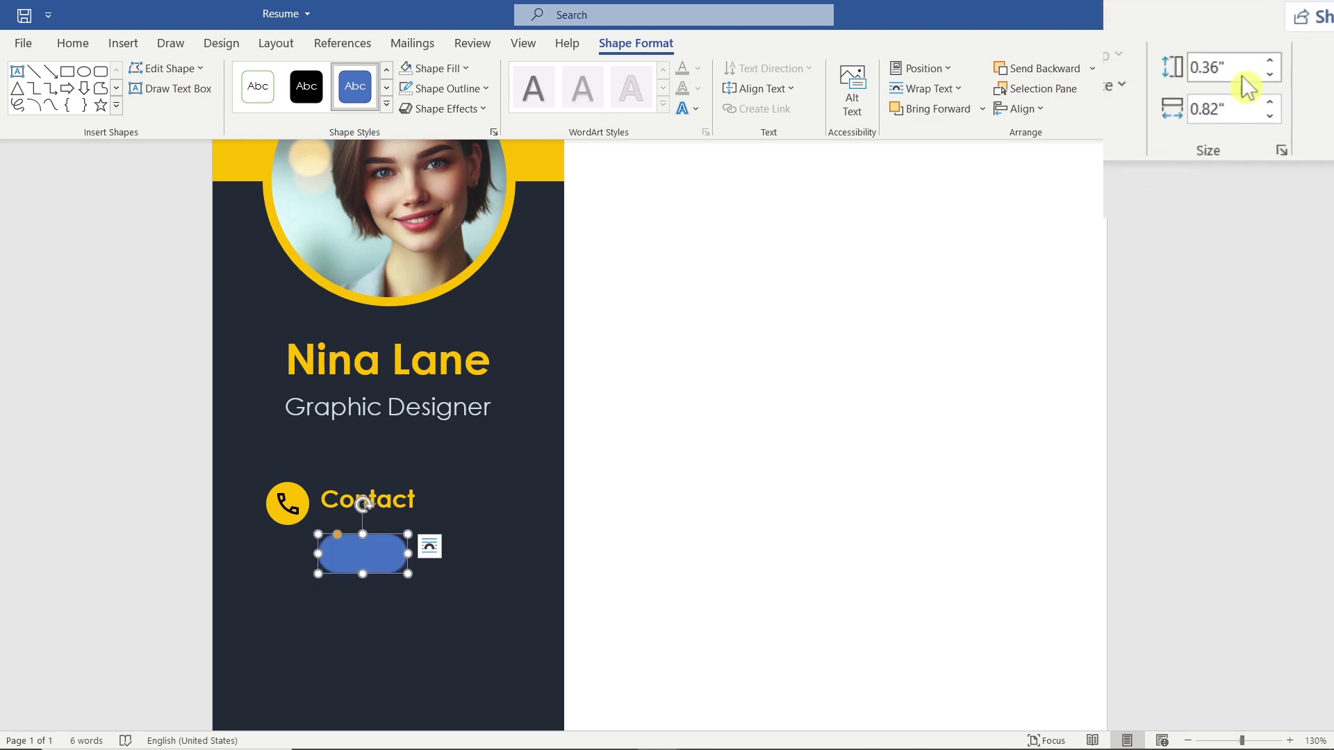
type("0.03")
key("Return")
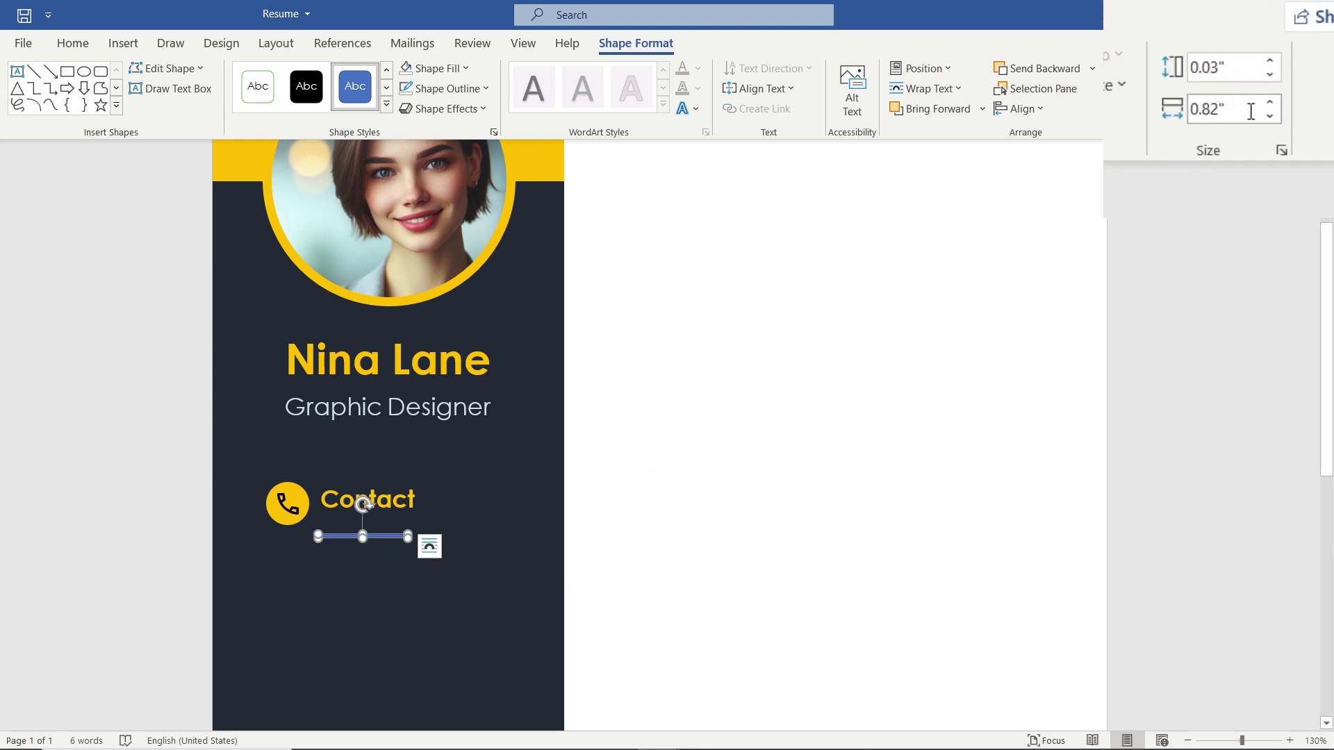
left_click(1250, 112)
type("1.8")
key("Return")
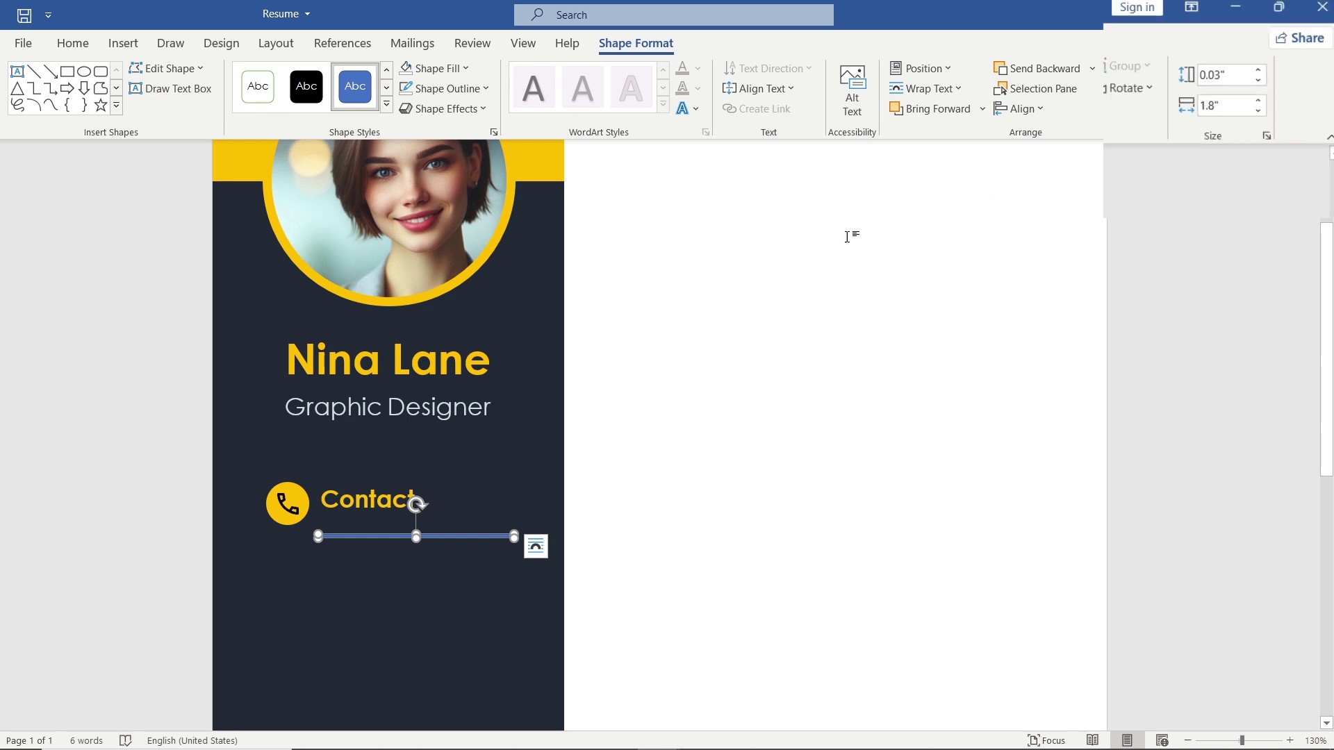
left_click(486, 89)
left_click(518, 278)
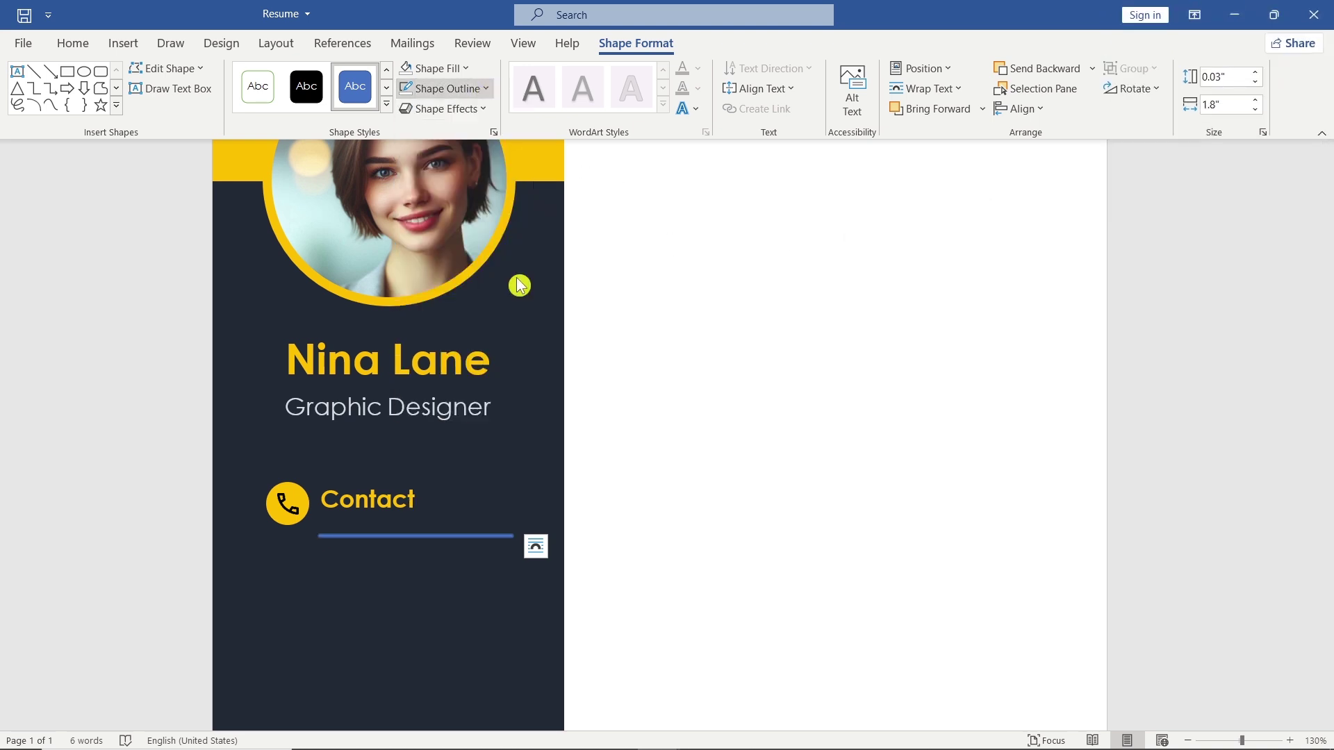
left_click(471, 72)
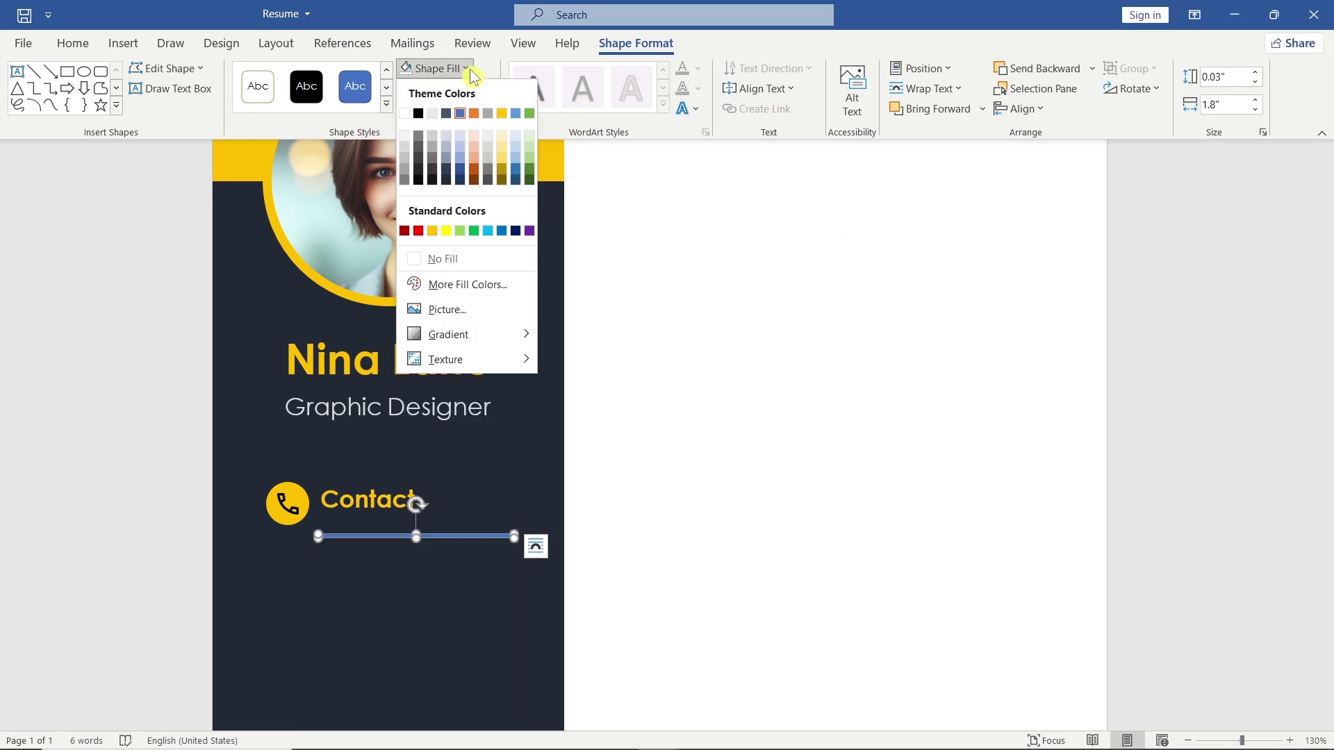
left_click(451, 174)
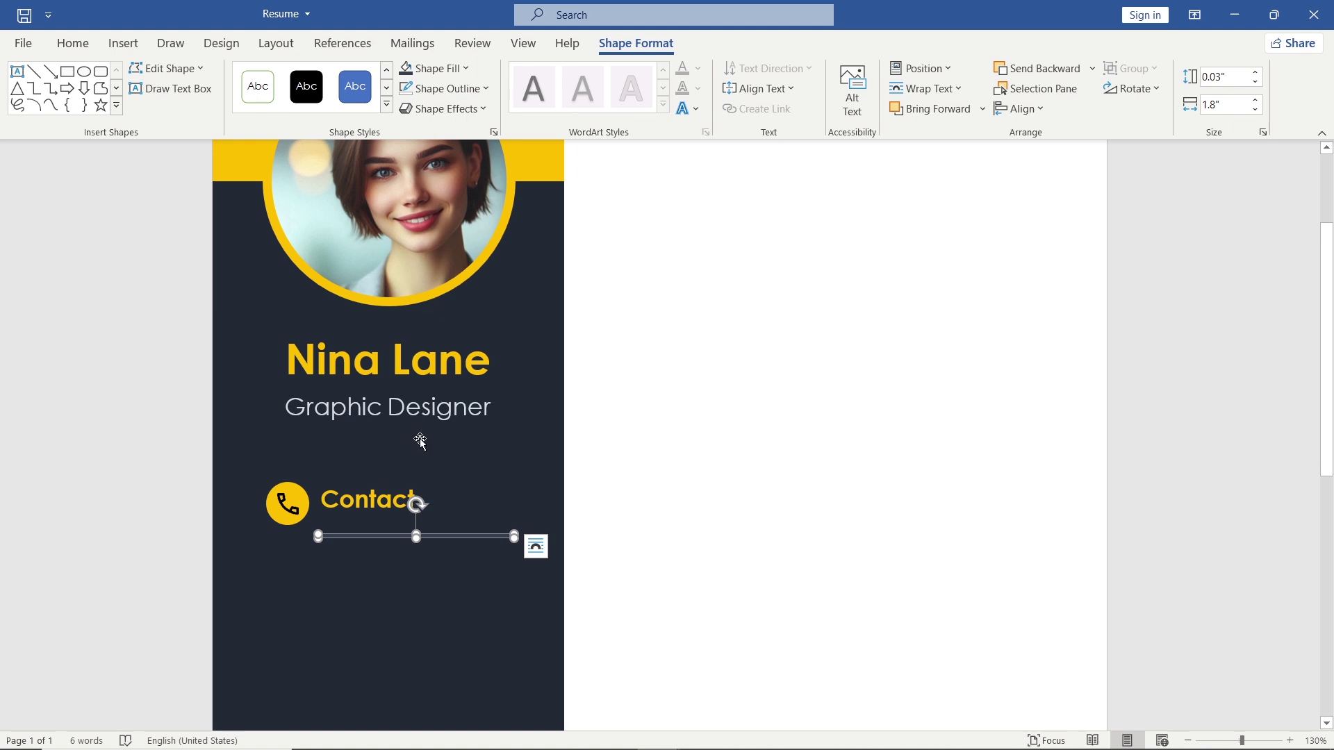
Duplicate the bar, fill the copy yellow, and shorten it to 0.4" wide
left_click_drag(392, 536, 390, 544)
left_click(470, 70)
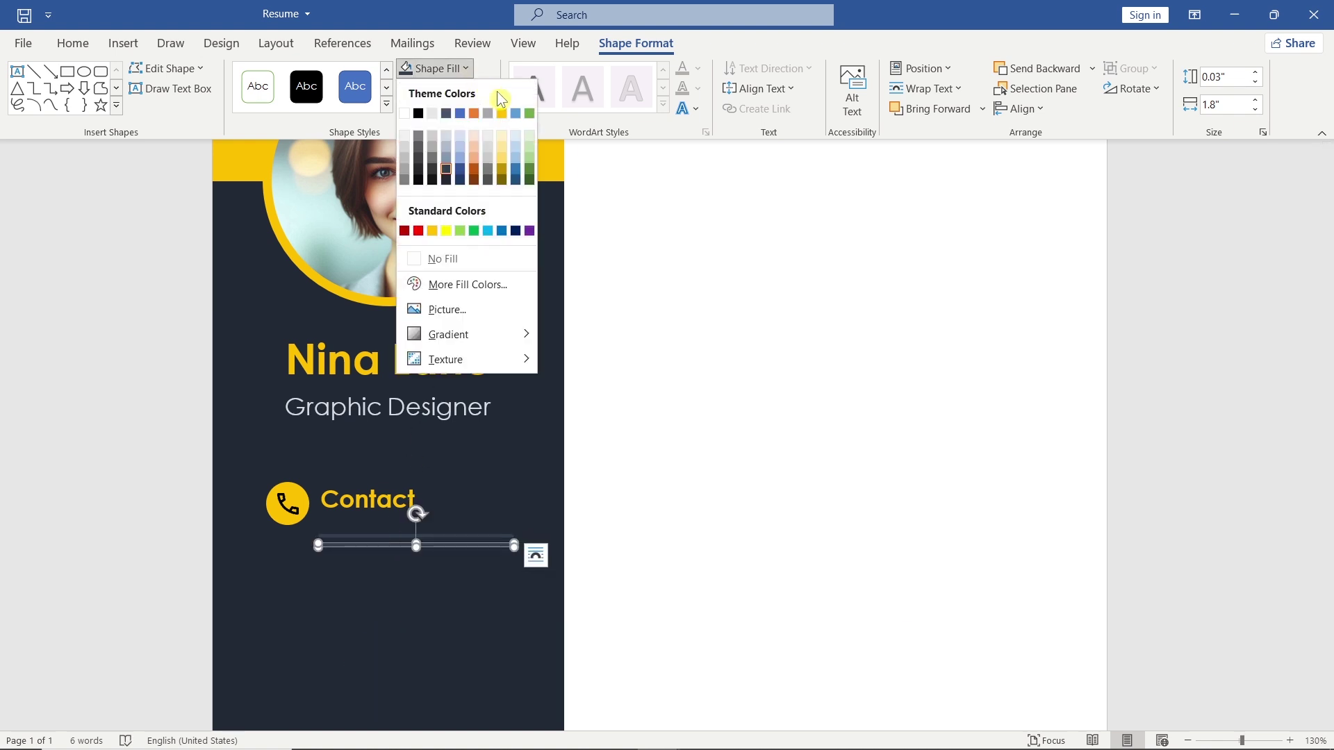
left_click(508, 113)
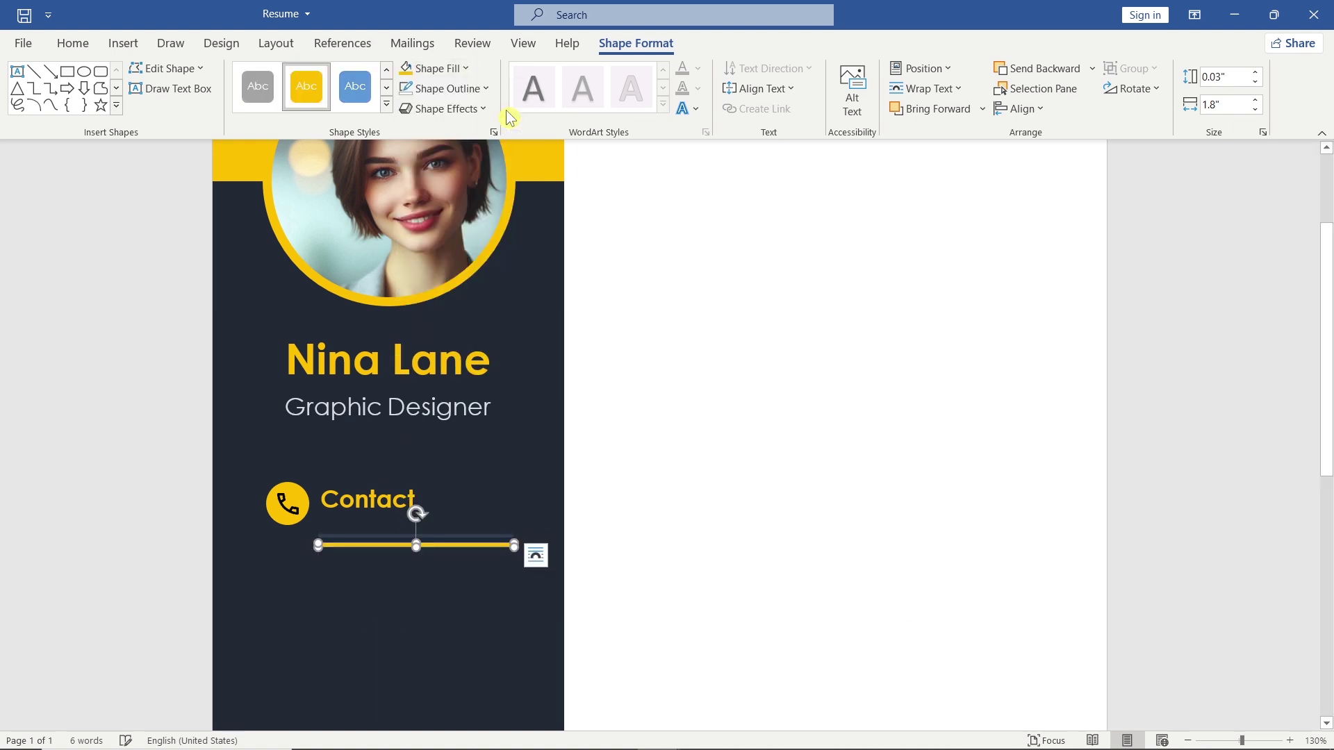
left_click(1229, 106)
type("0.4")
key("Return")
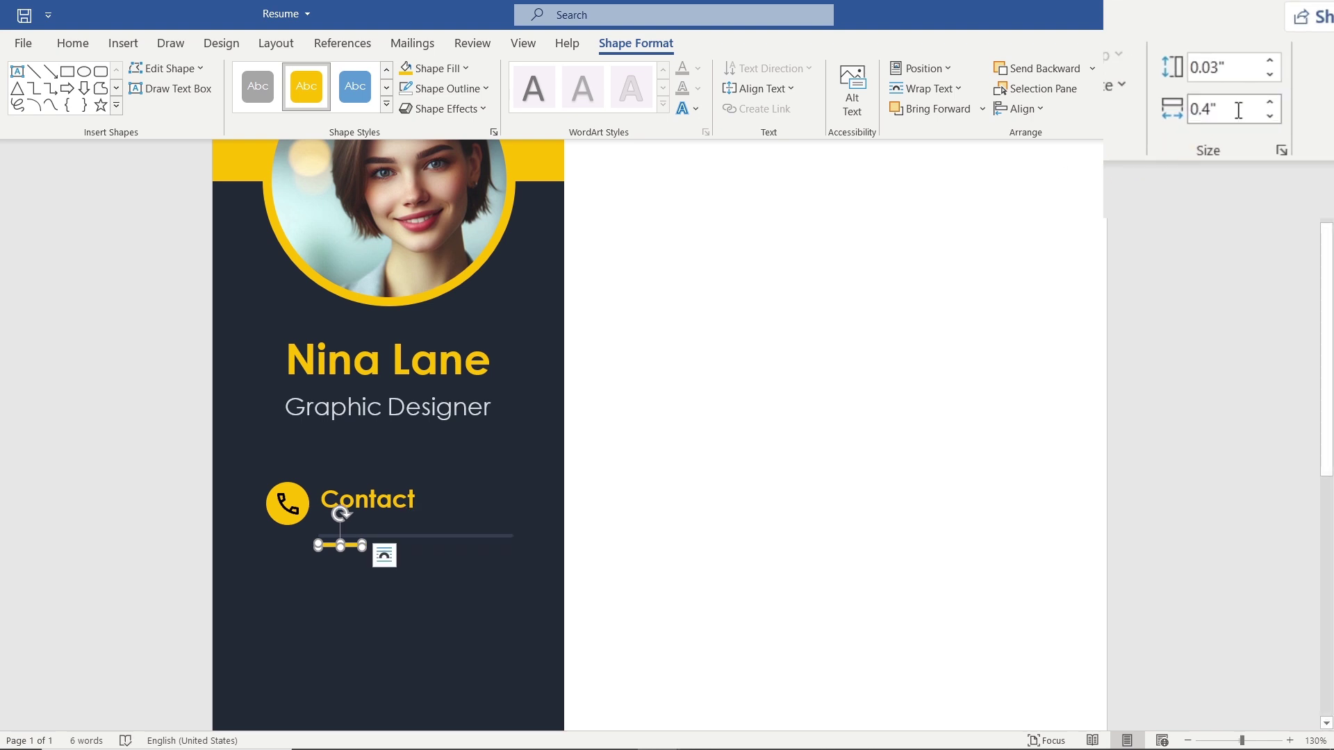
Align the yellow and grey bars by middle and group them
left_click(376, 537, "shift")
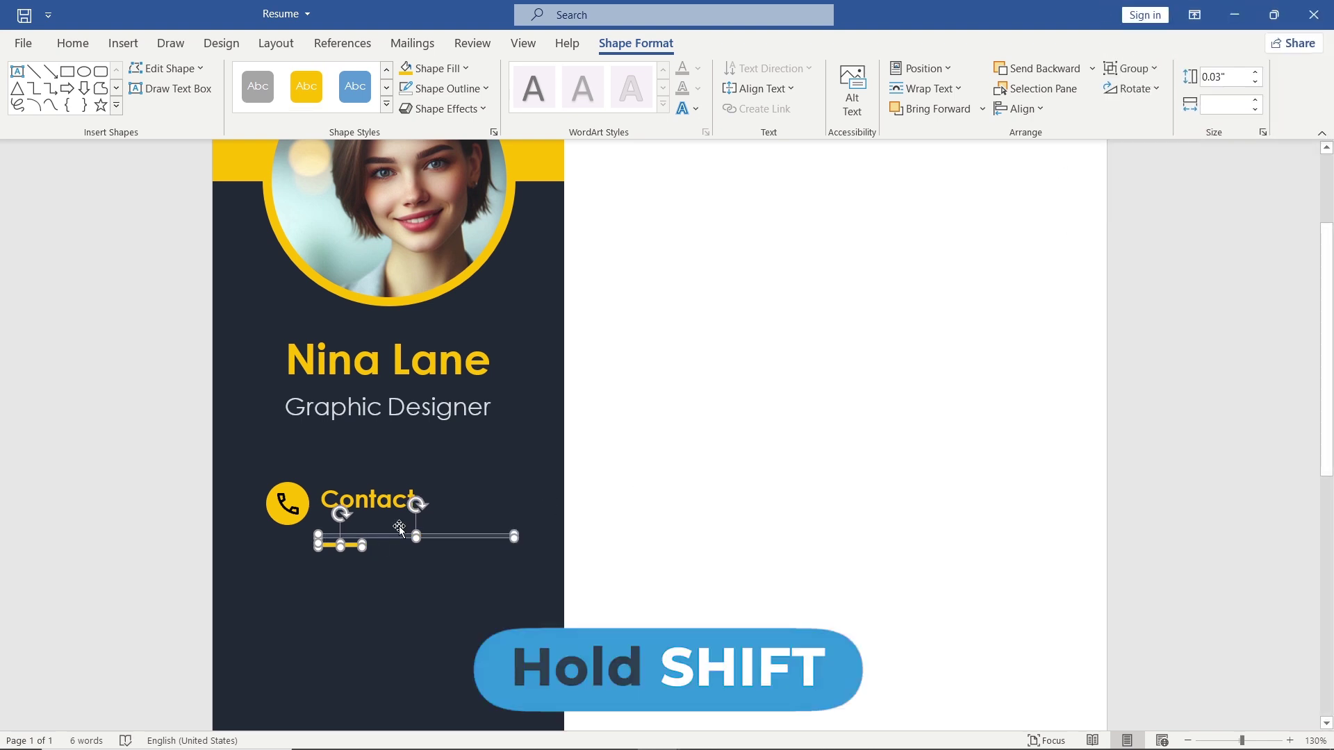
left_click(1024, 109)
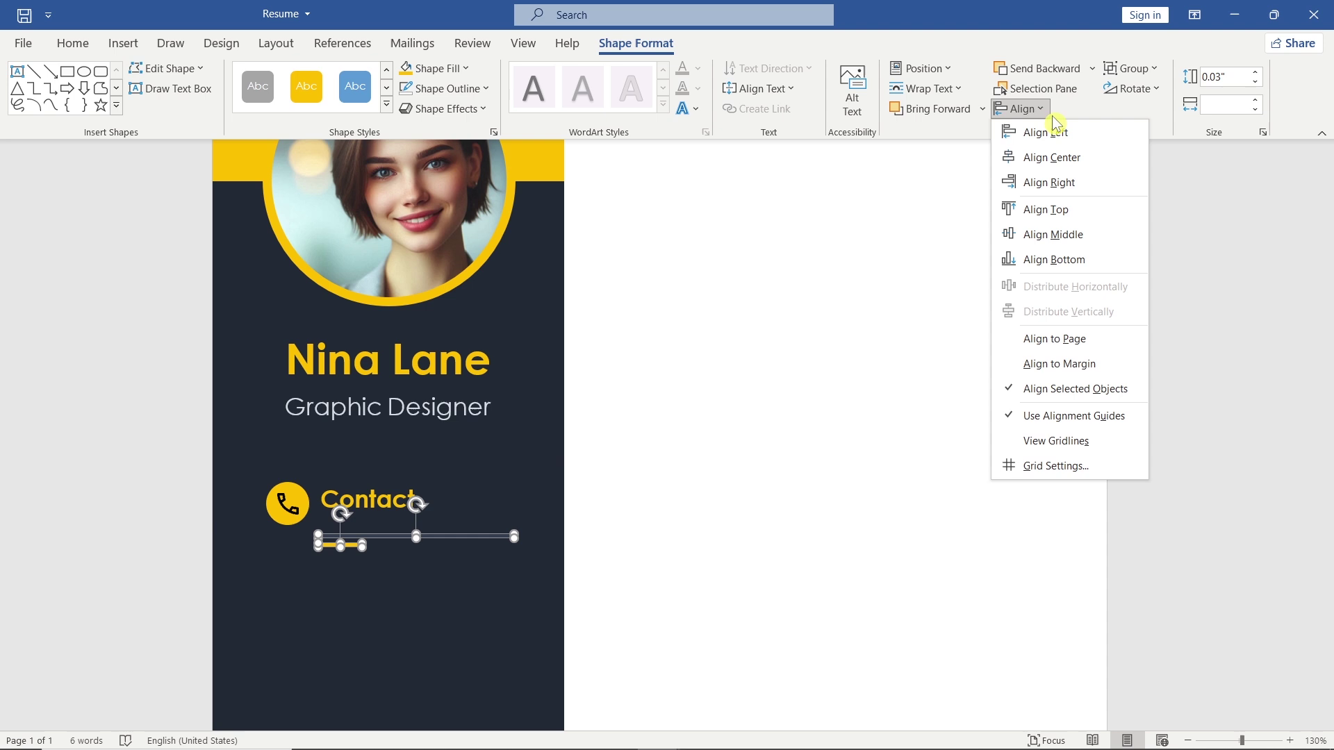
left_click(1101, 234)
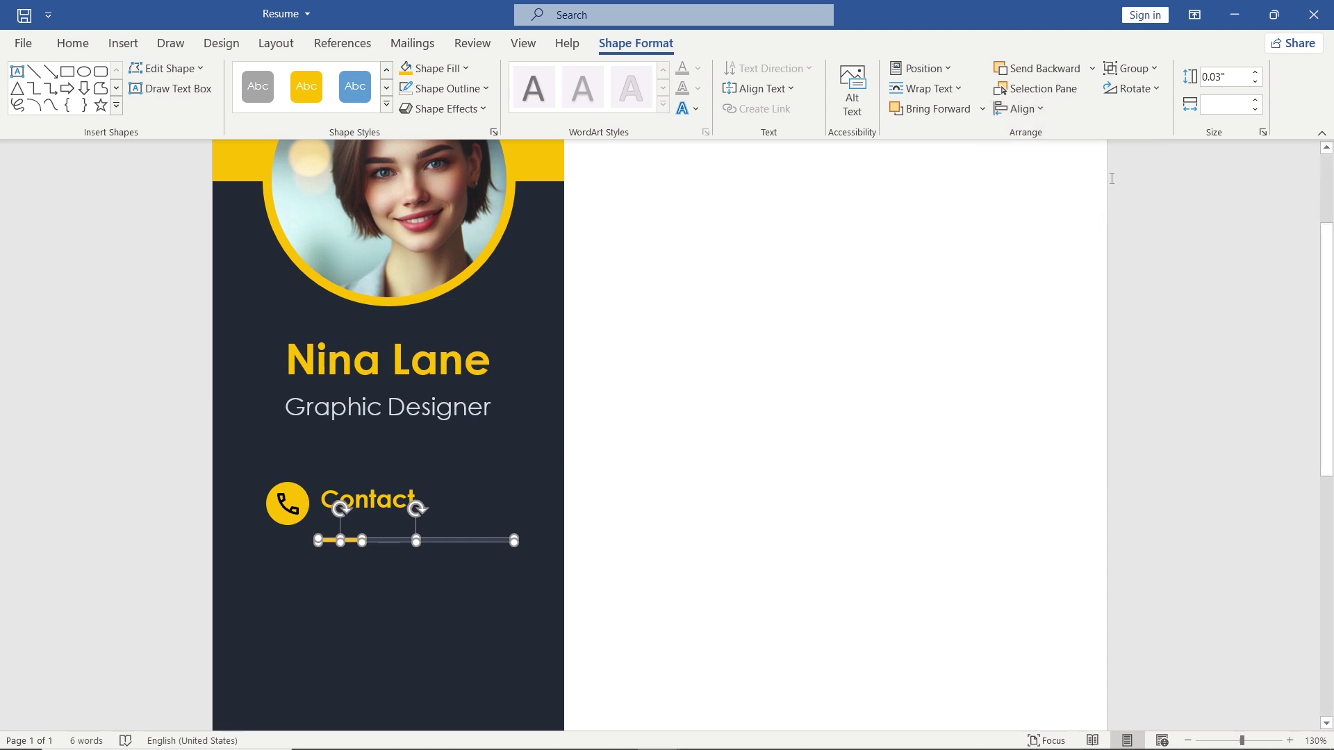
left_click(1153, 69)
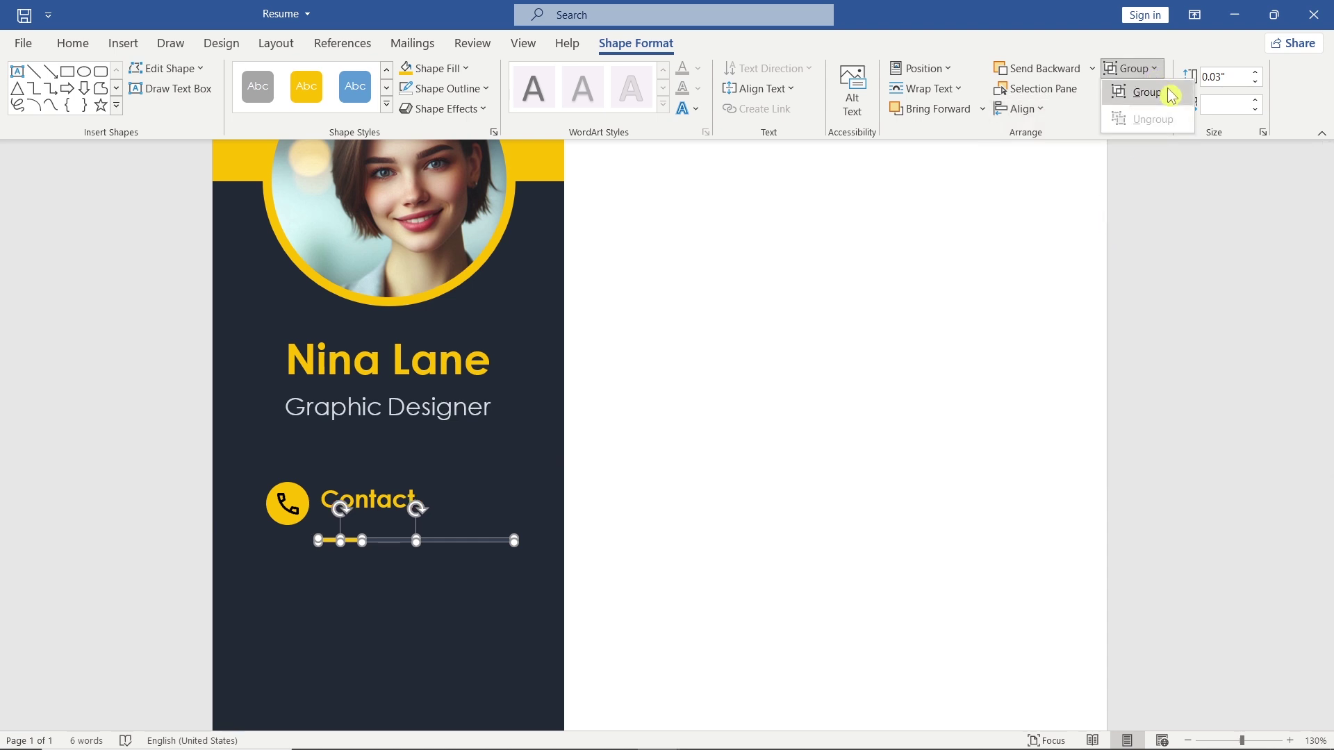
left_click(1172, 97)
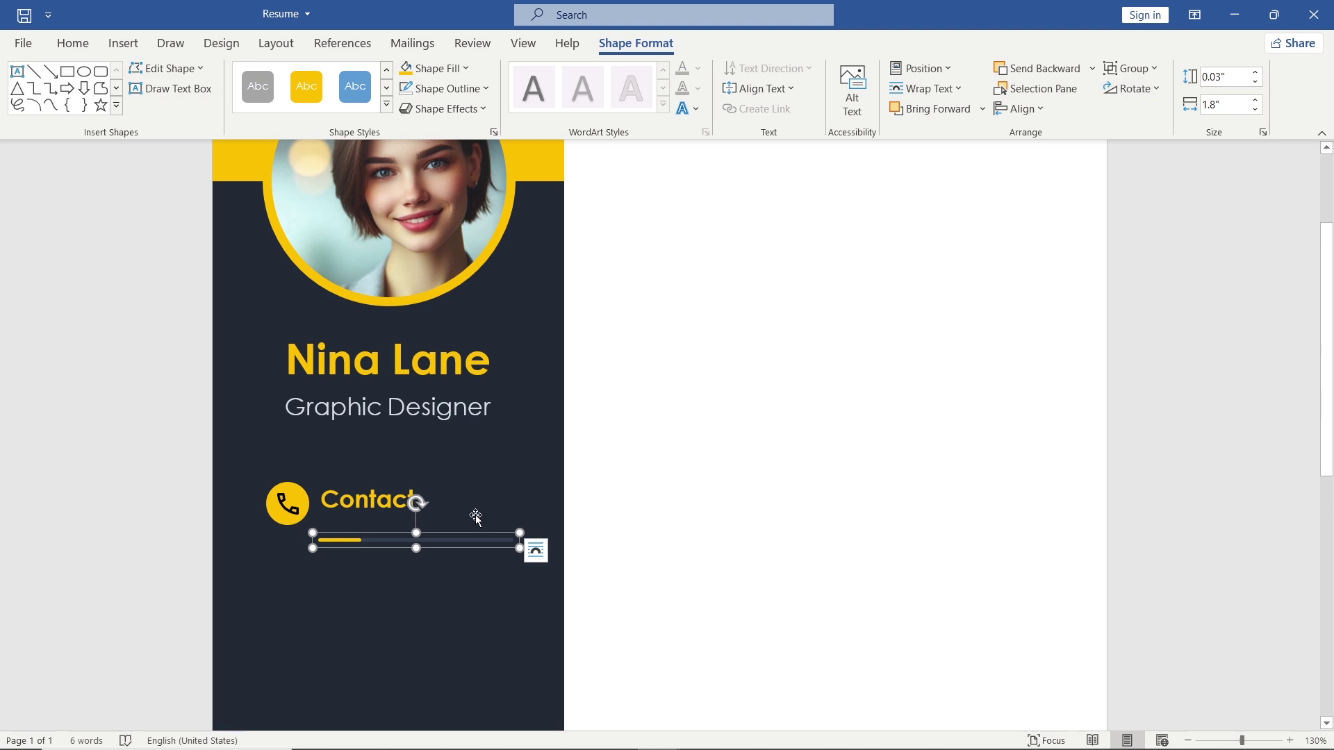
Move the bar group under Contact and group it with the Contact heading
left_click_drag(390, 532, 391, 516)
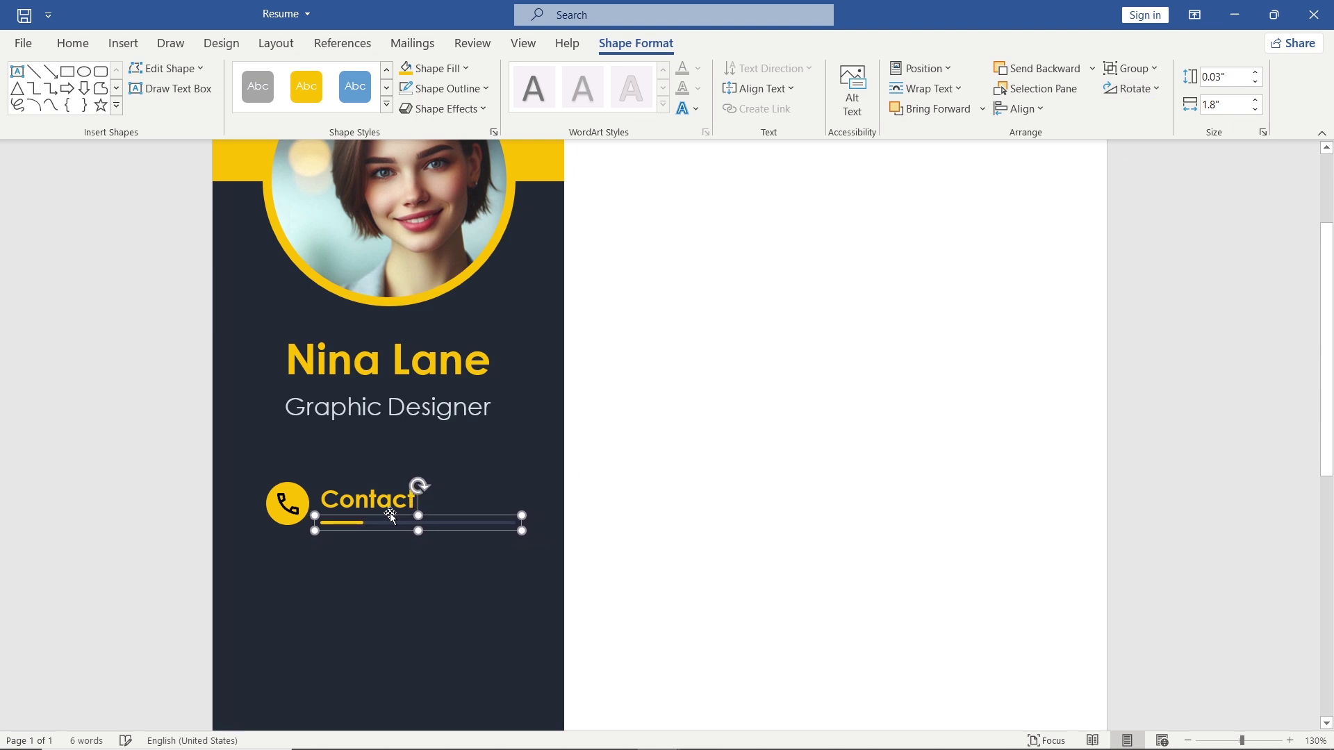
left_click(368, 499, "shift")
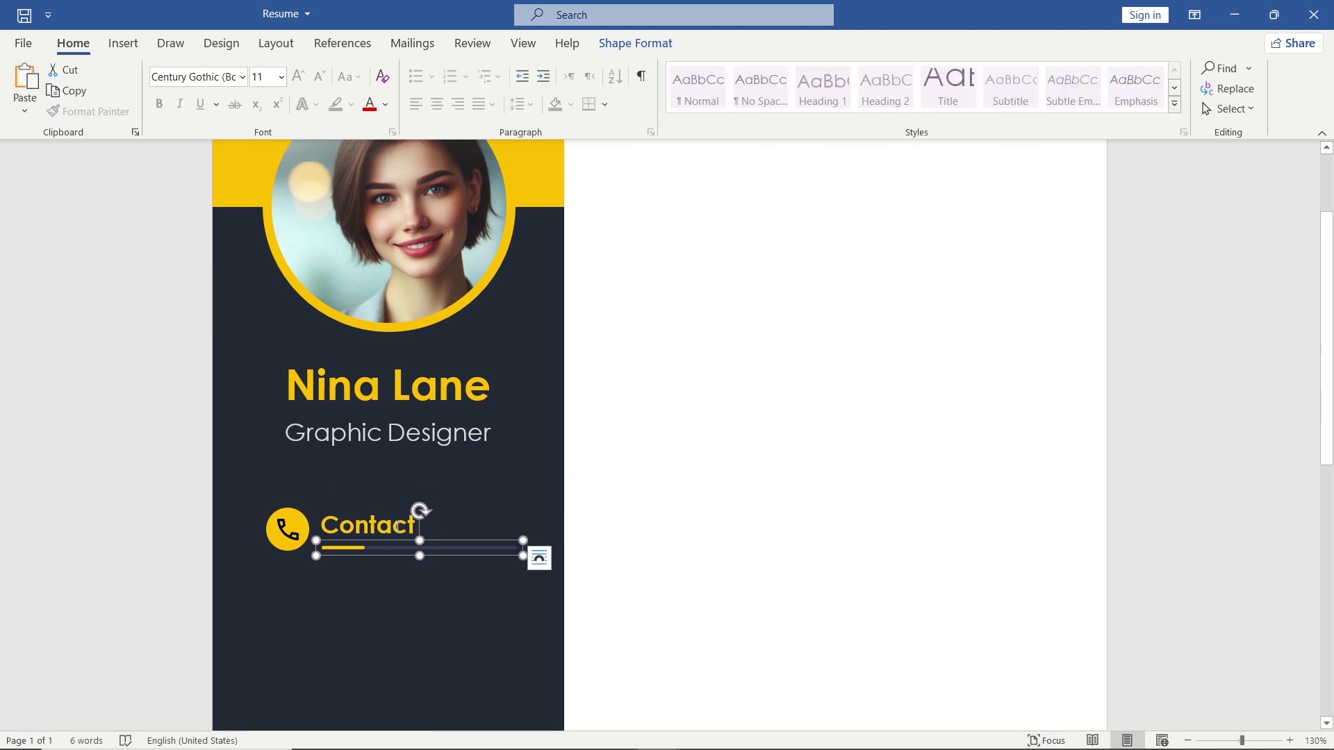
left_click(635, 43)
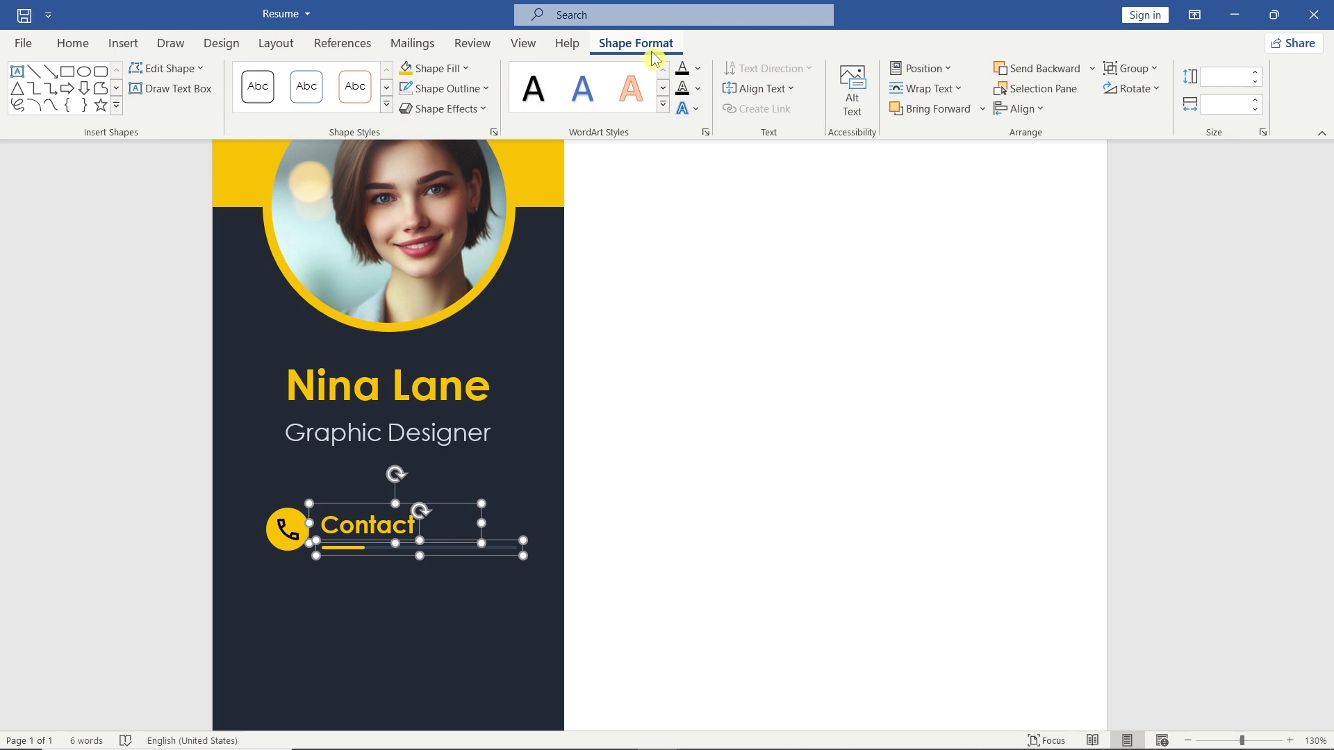
left_click(1131, 69)
left_click(1146, 92)
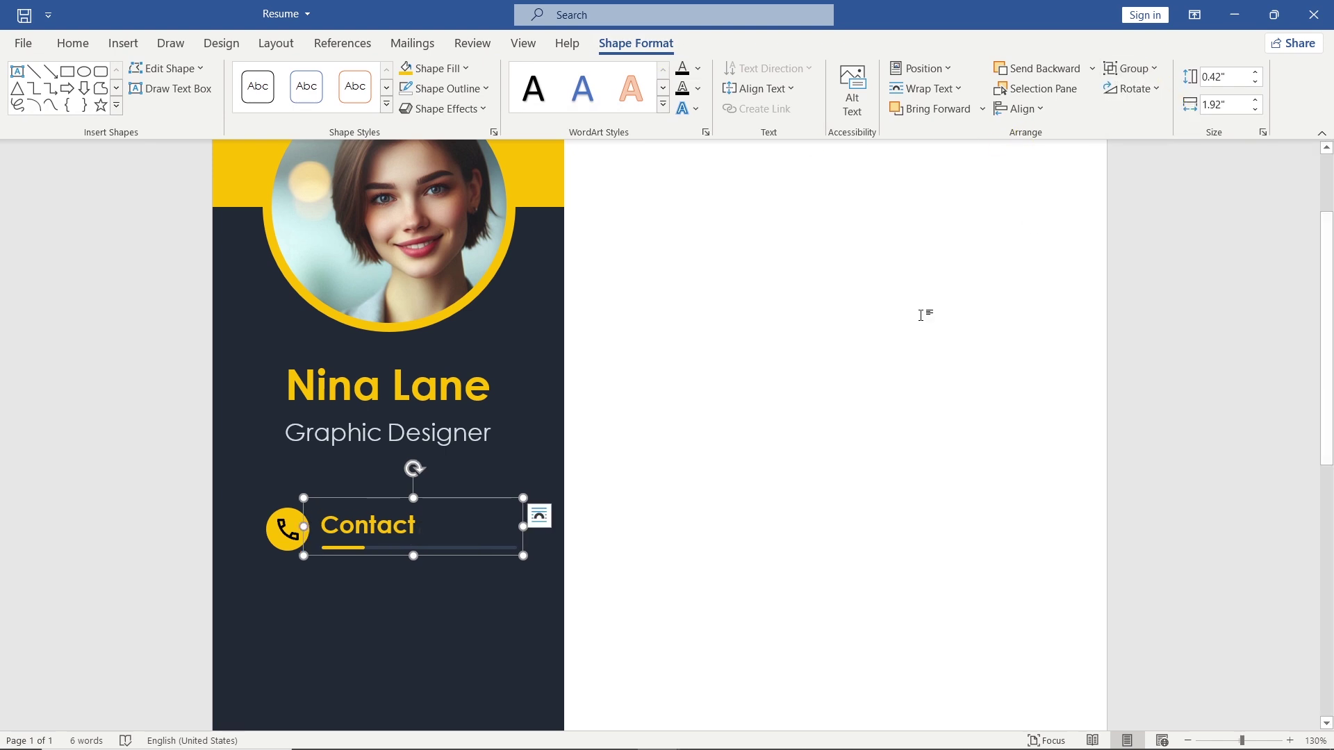
key("Up")
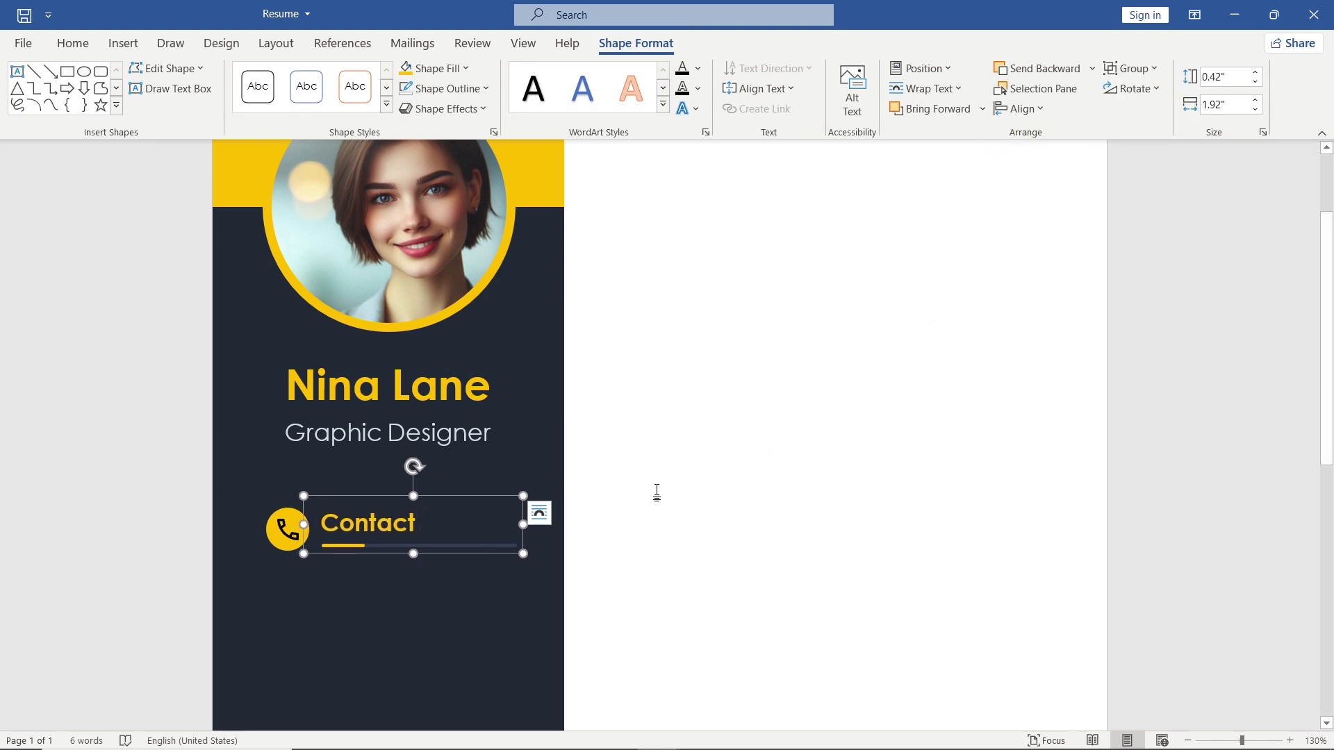
Group the phone icon with the Contact heading and bars block
scroll(660, 494, "down", 3)
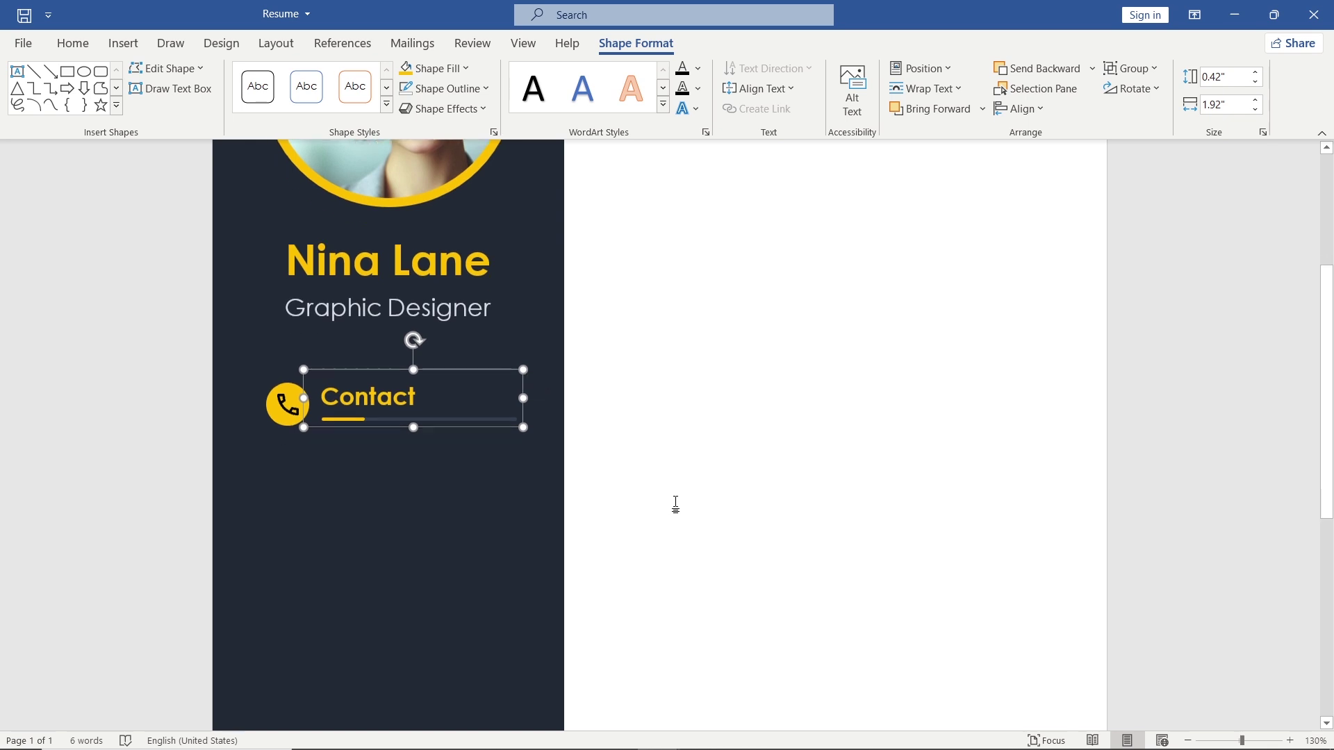
scroll(675, 503, "down", 2)
left_click(294, 316, "shift")
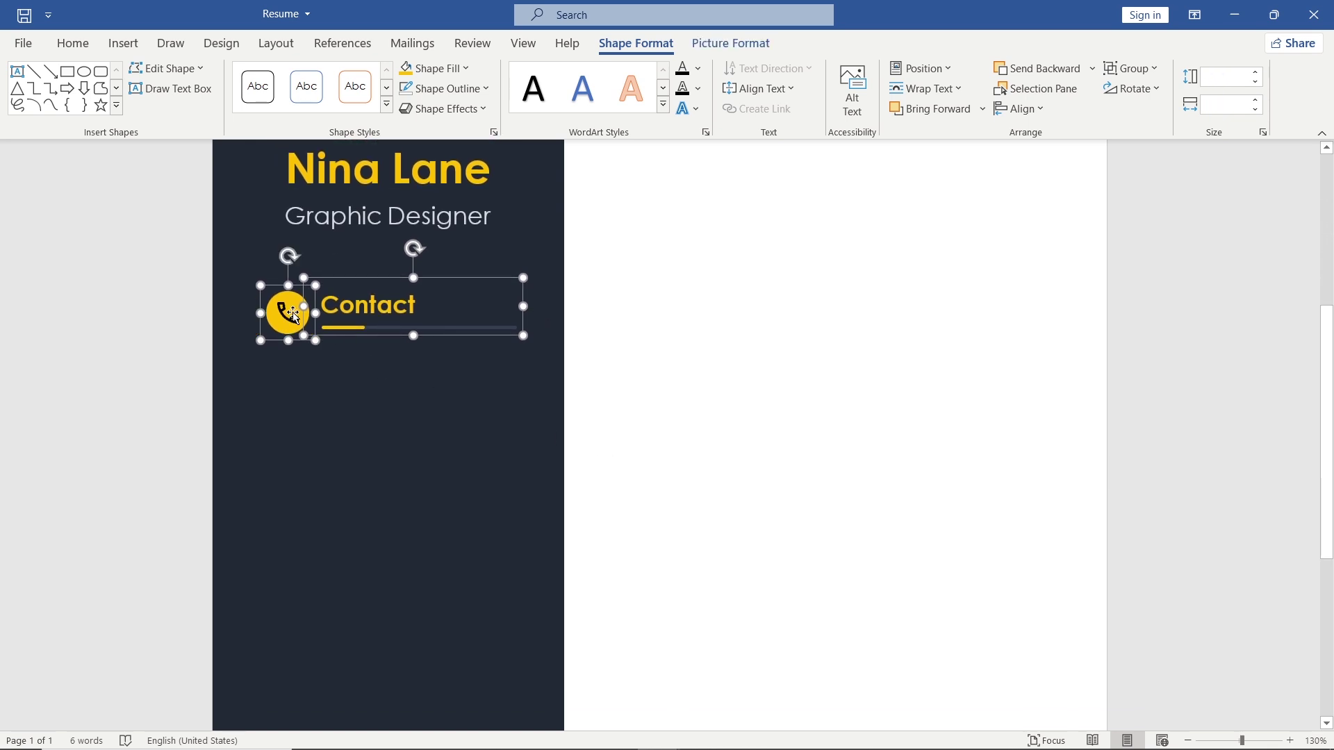
left_click(1131, 68)
left_click(1174, 91)
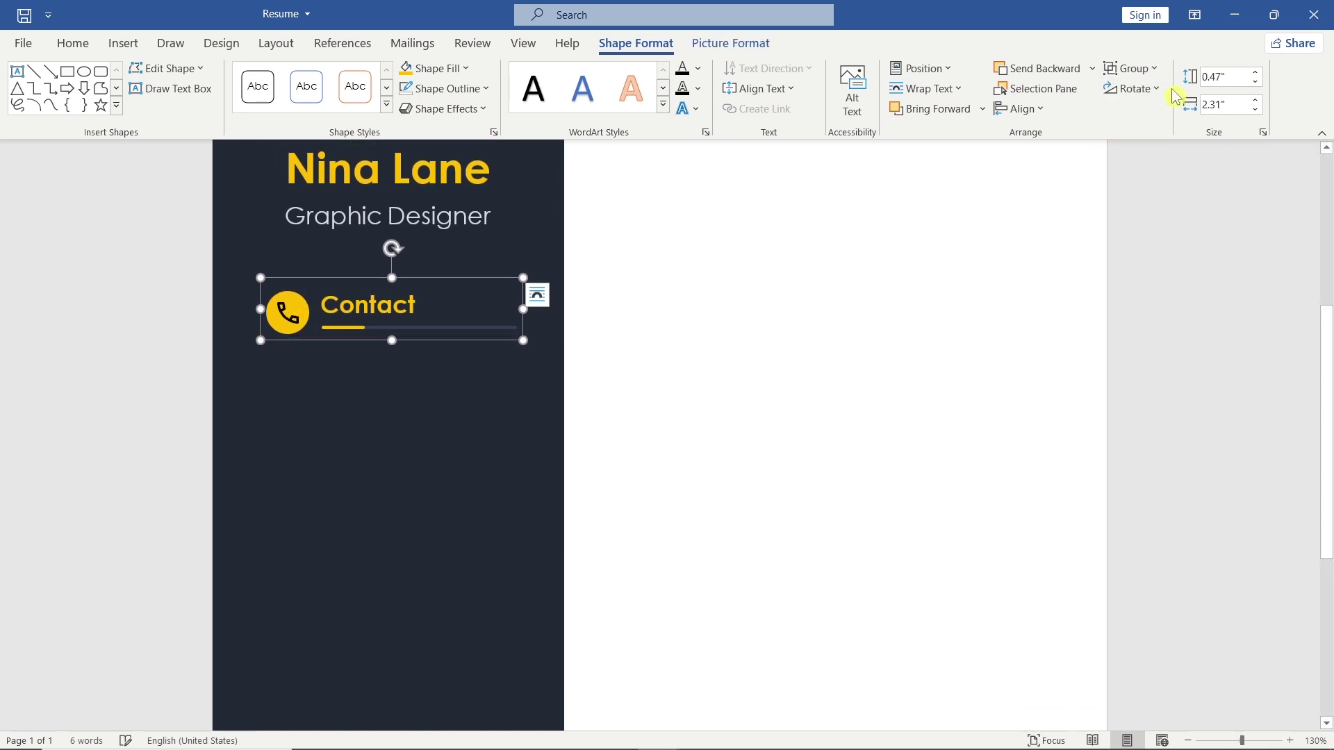
Draw a text box below the Contact block with no fill and no outline
left_click(218, 103)
mouse_move(264, 360)
left_mouse_down()
mouse_move(354, 477)
mouse_move(525, 529)
left_mouse_up()
left_click(434, 68)
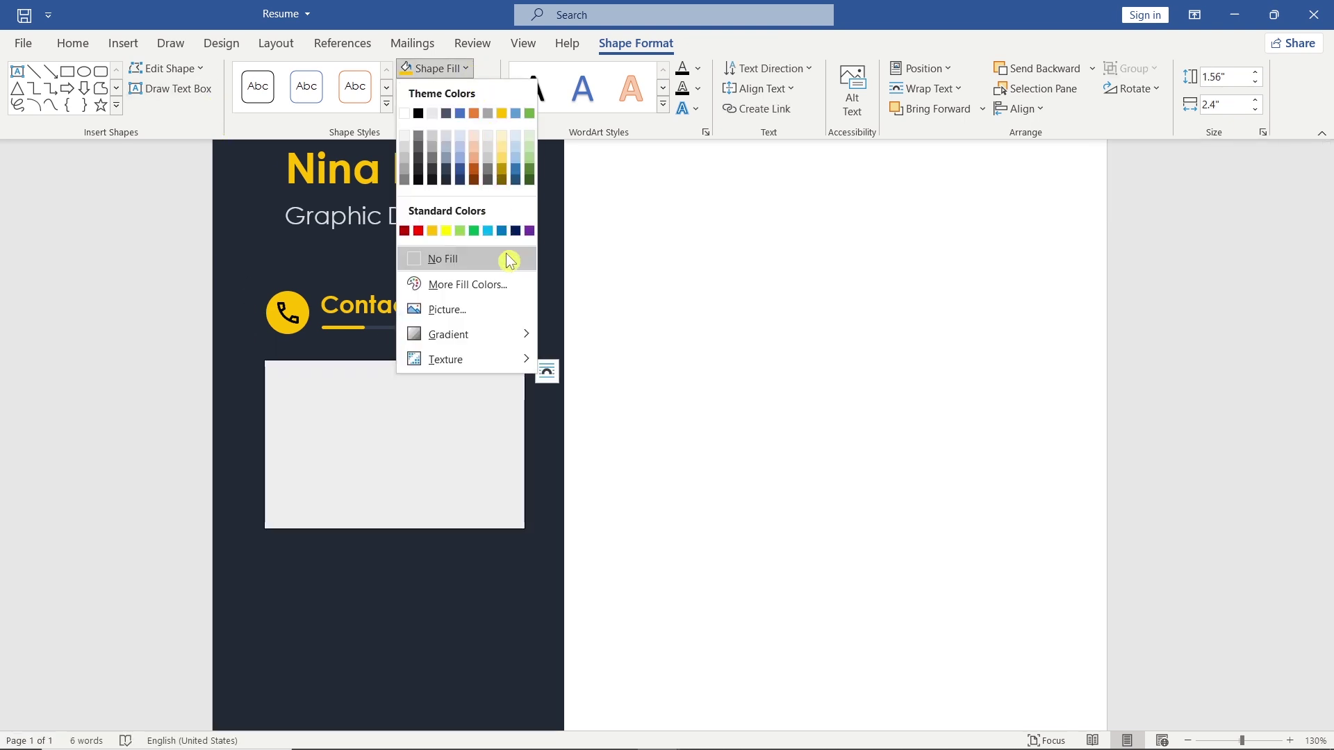
left_click(509, 260)
left_click(490, 89)
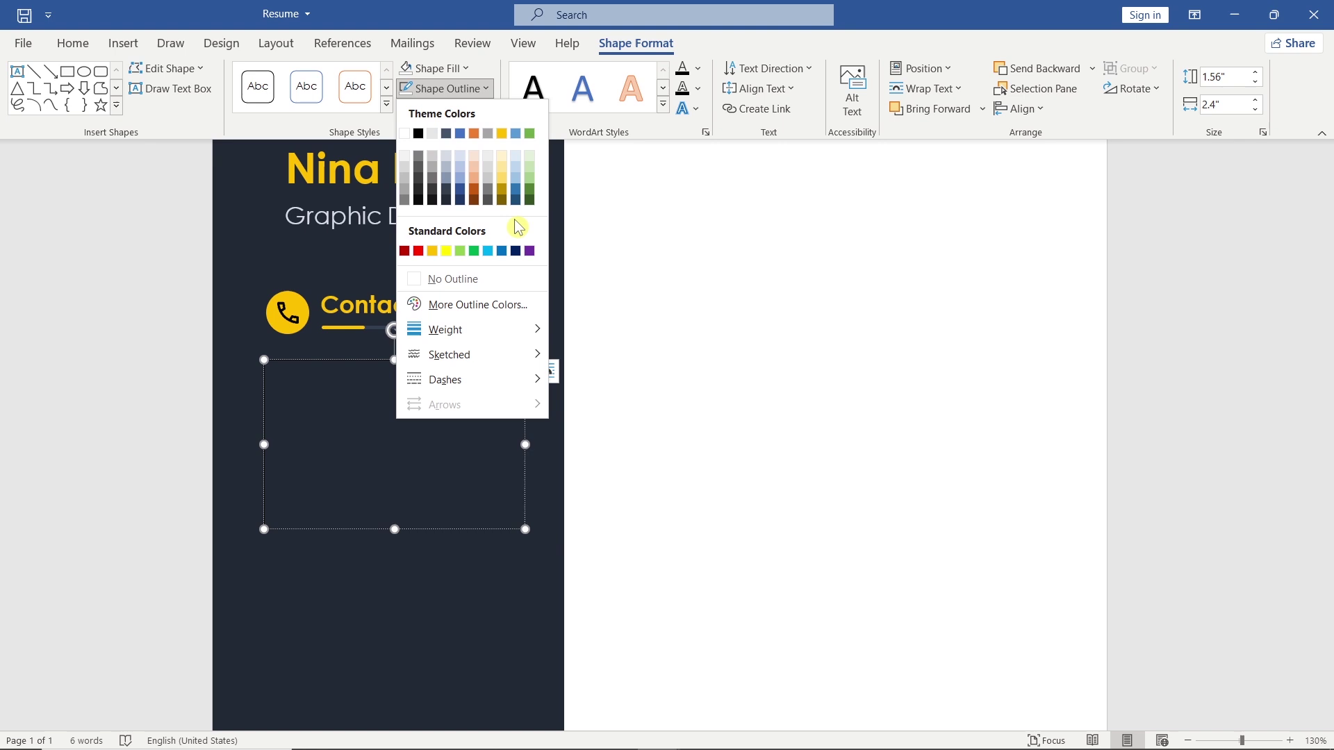
left_click(523, 274)
Type an 'Email' label at size 12 with the email address beneath it in white
left_click(72, 43)
mouse_move(833, 417)
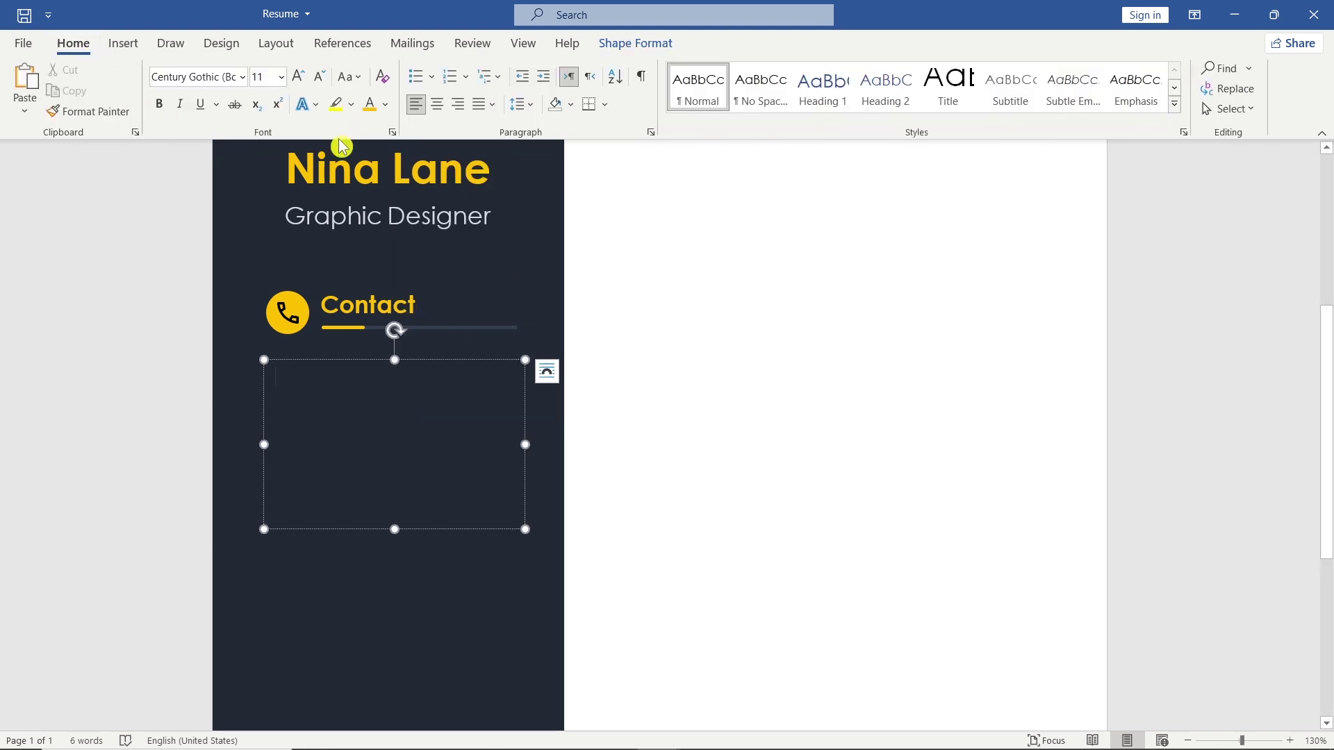
type("Email")
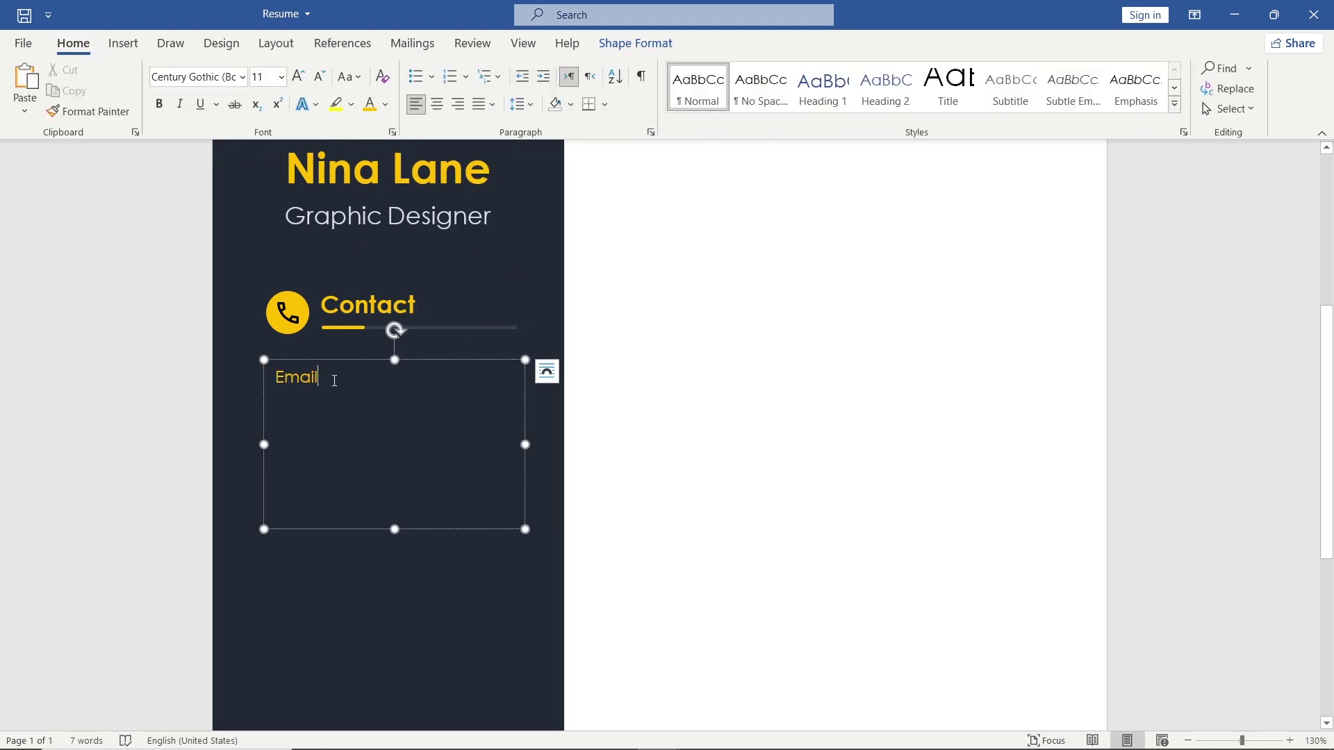
left_click_drag(333, 375, 277, 382)
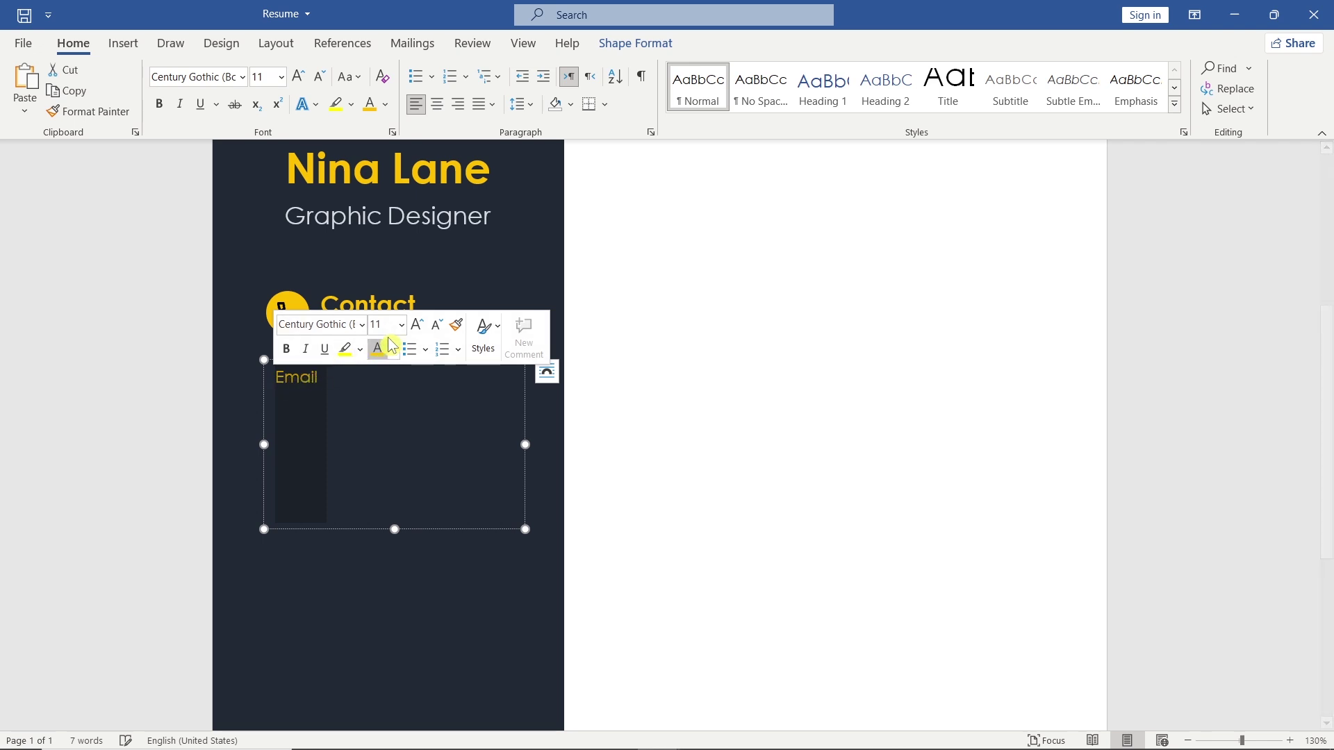
left_click(416, 325)
left_click(348, 381)
key("Return")
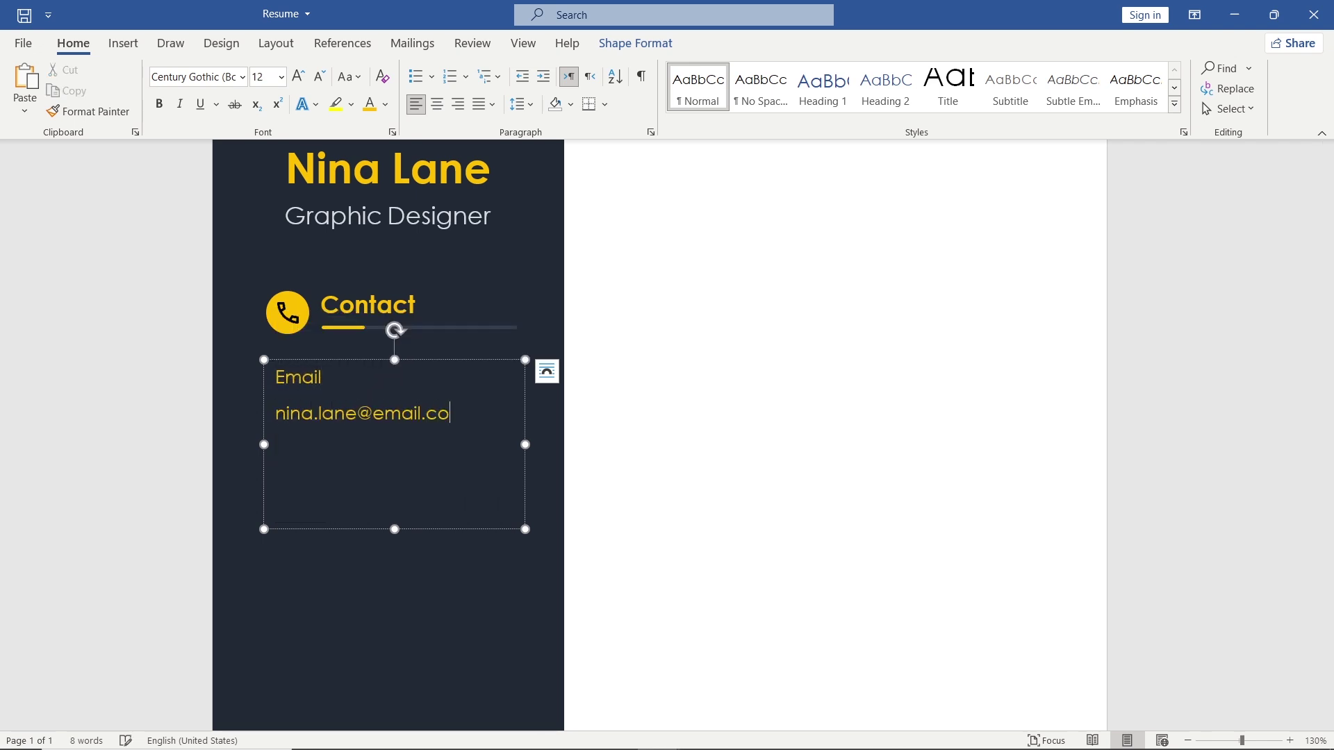
type("m")
left_click_drag(466, 413, 275, 415)
left_click(394, 390)
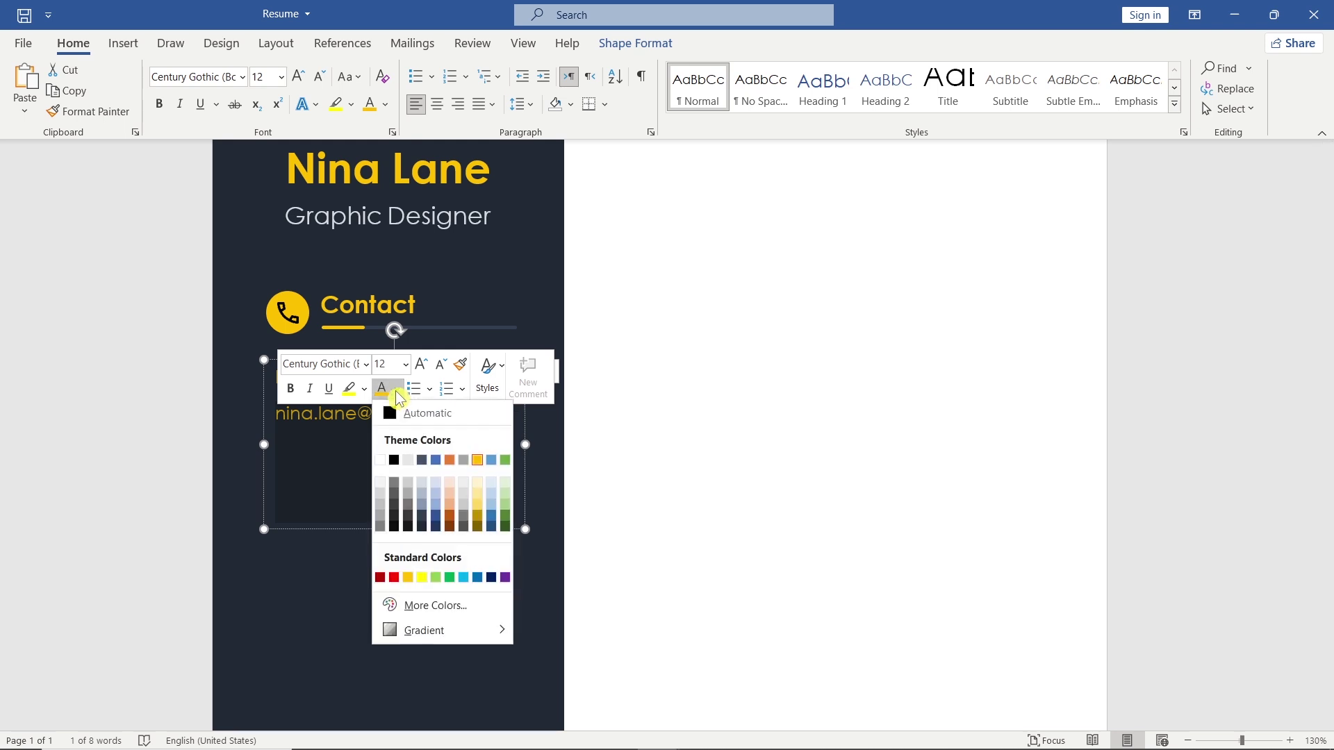
left_click(381, 460)
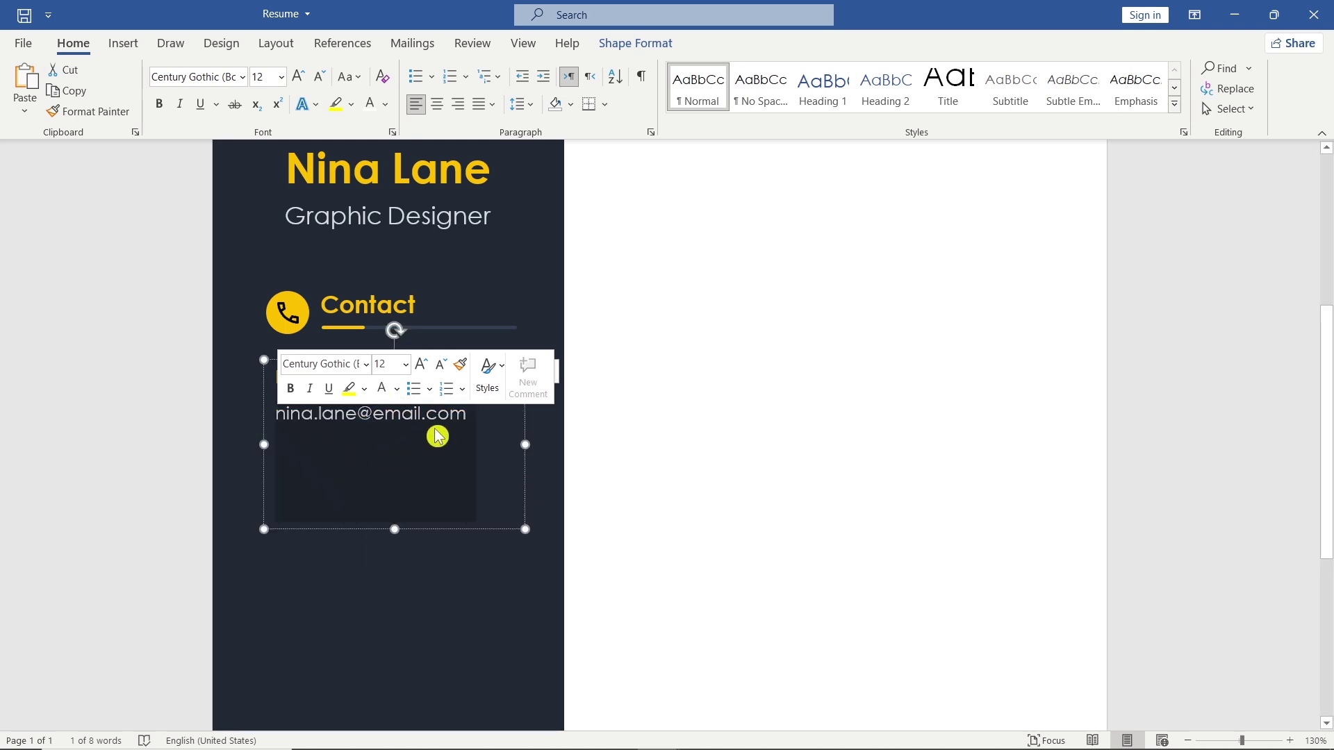
left_click(472, 423)
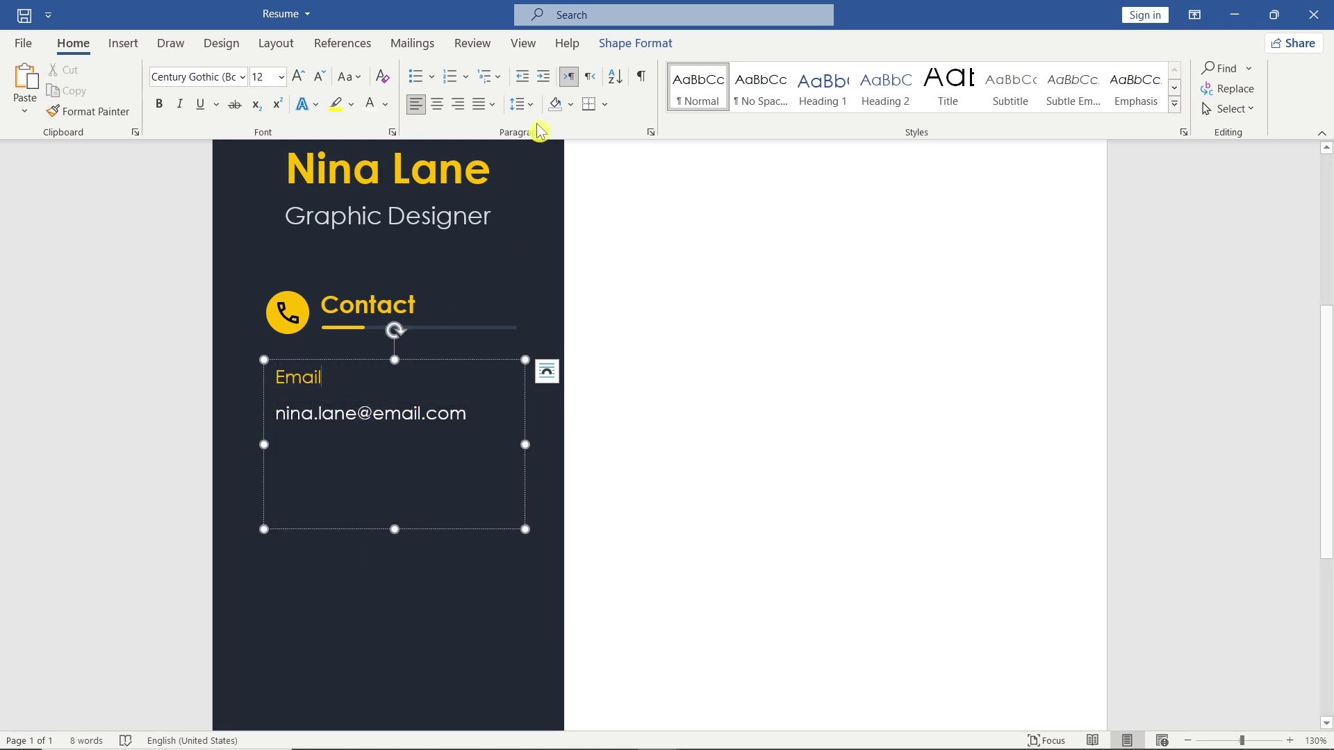
Remove the spacing between the Email label and its address, then nudge the contact box slightly right and down
left_click(519, 104)
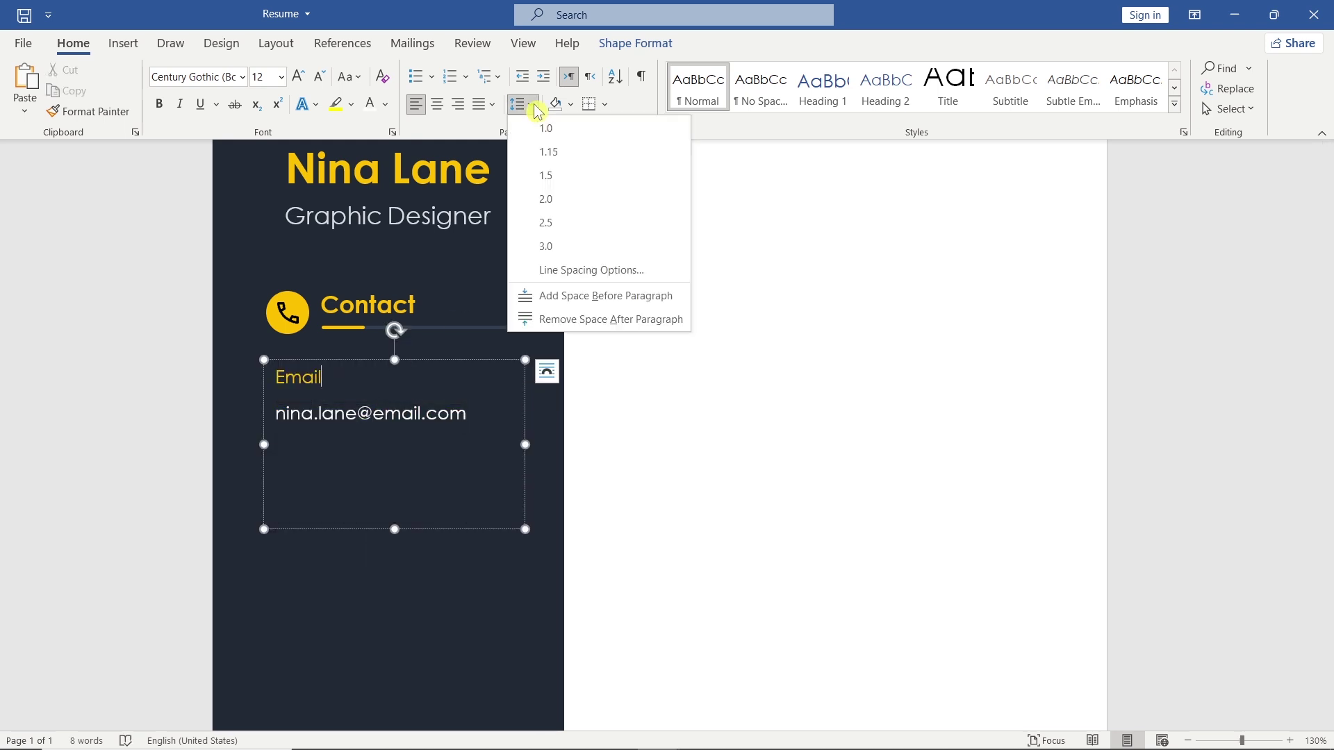
left_click(672, 325)
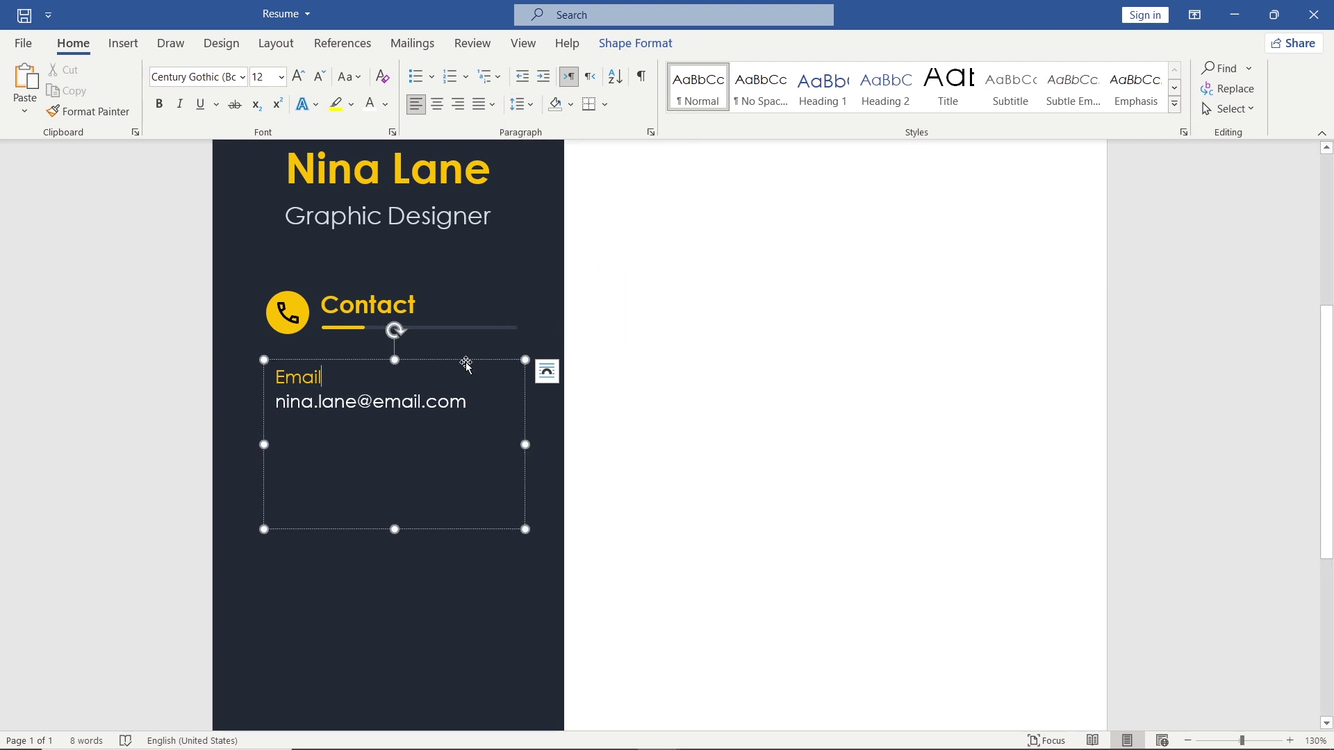
left_click_drag(466, 364, 476, 366)
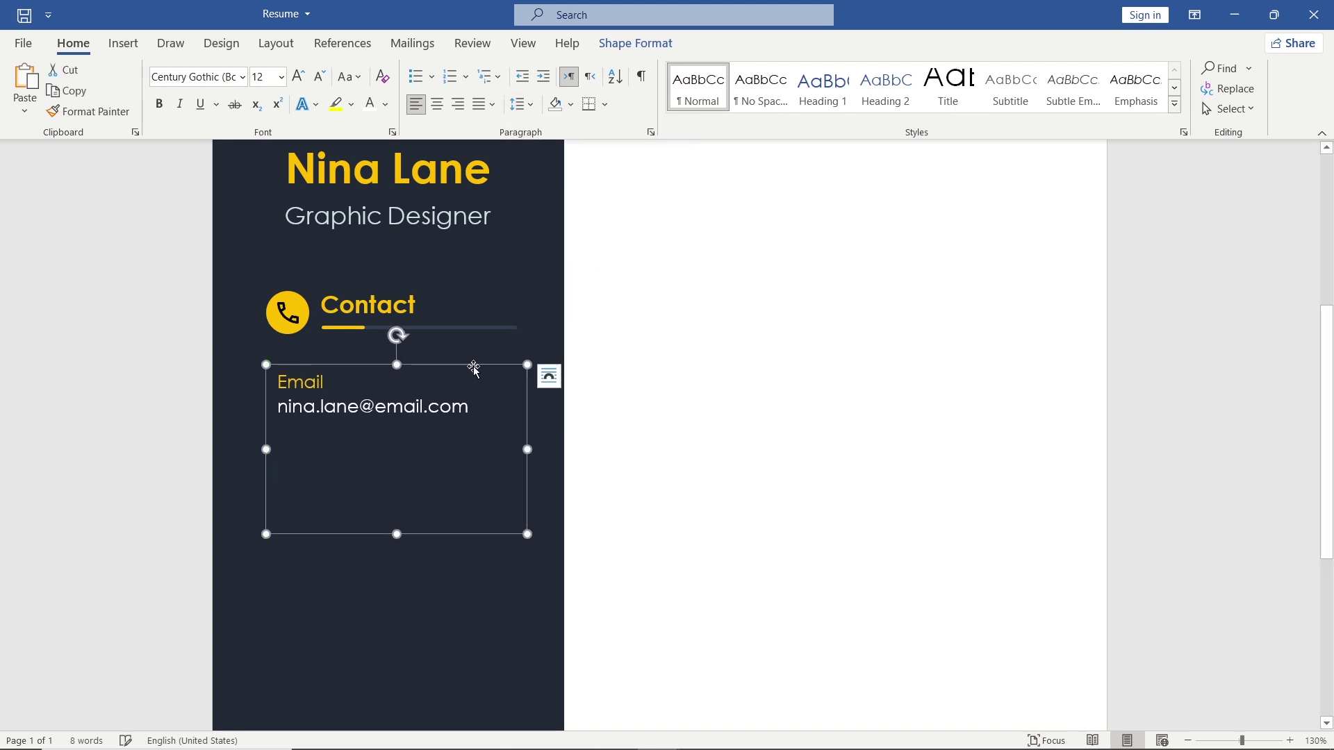
Duplicate the Email entry below it, relabel the copy 'Phone', and delete the copied address
left_click_drag(290, 389, 470, 408)
key("ctrl+c")
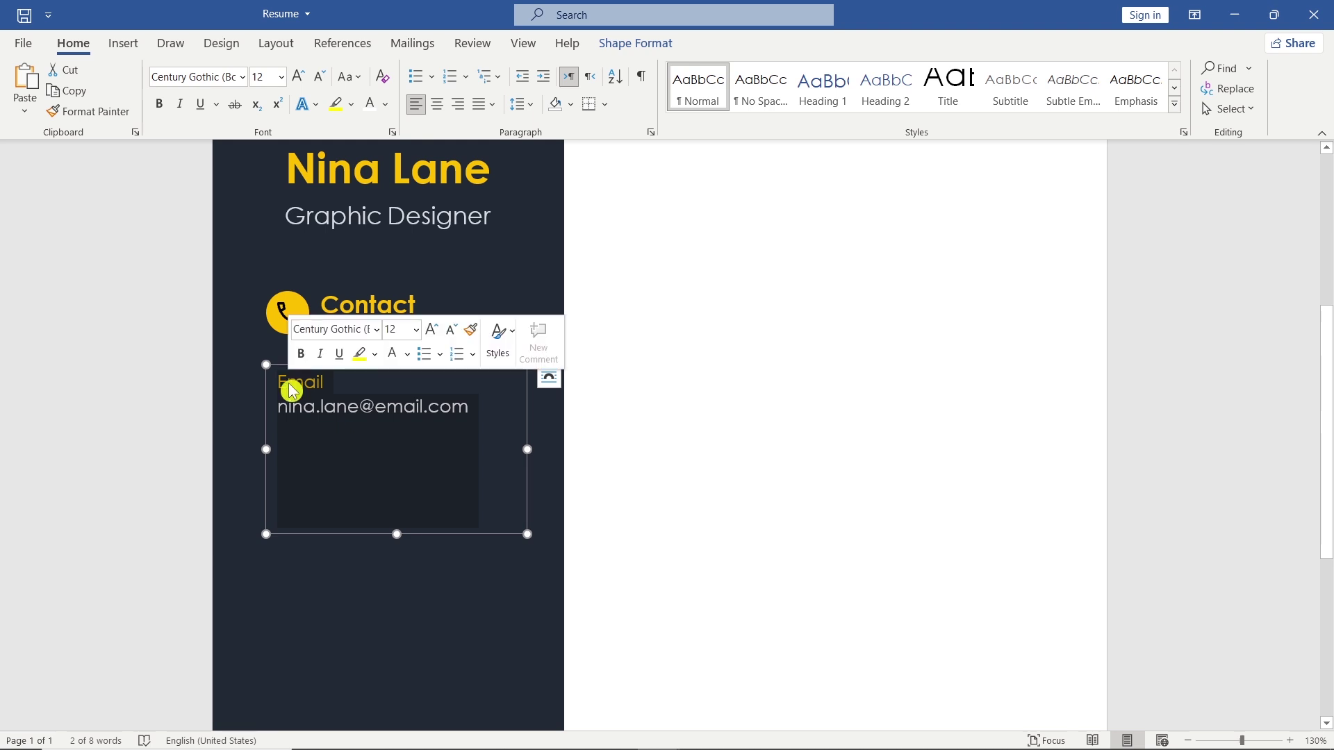
key("Down")
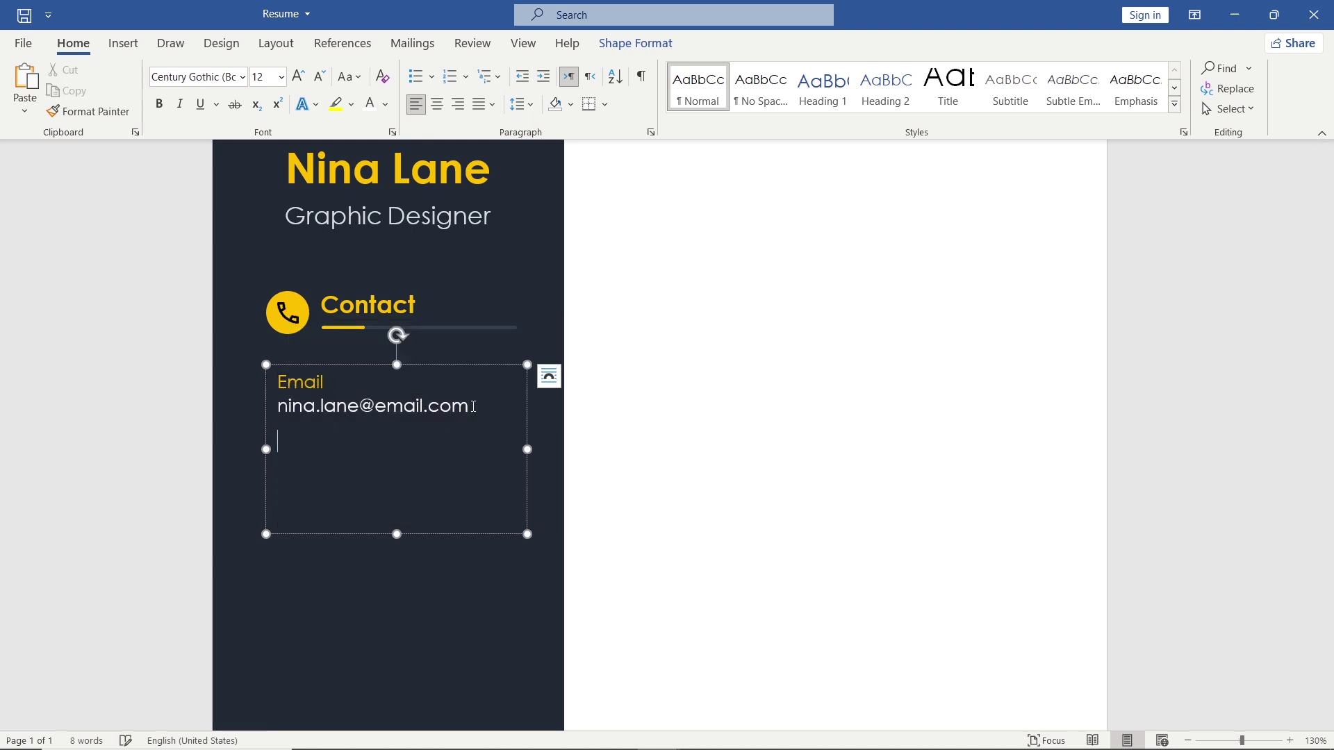
key("ctrl+v")
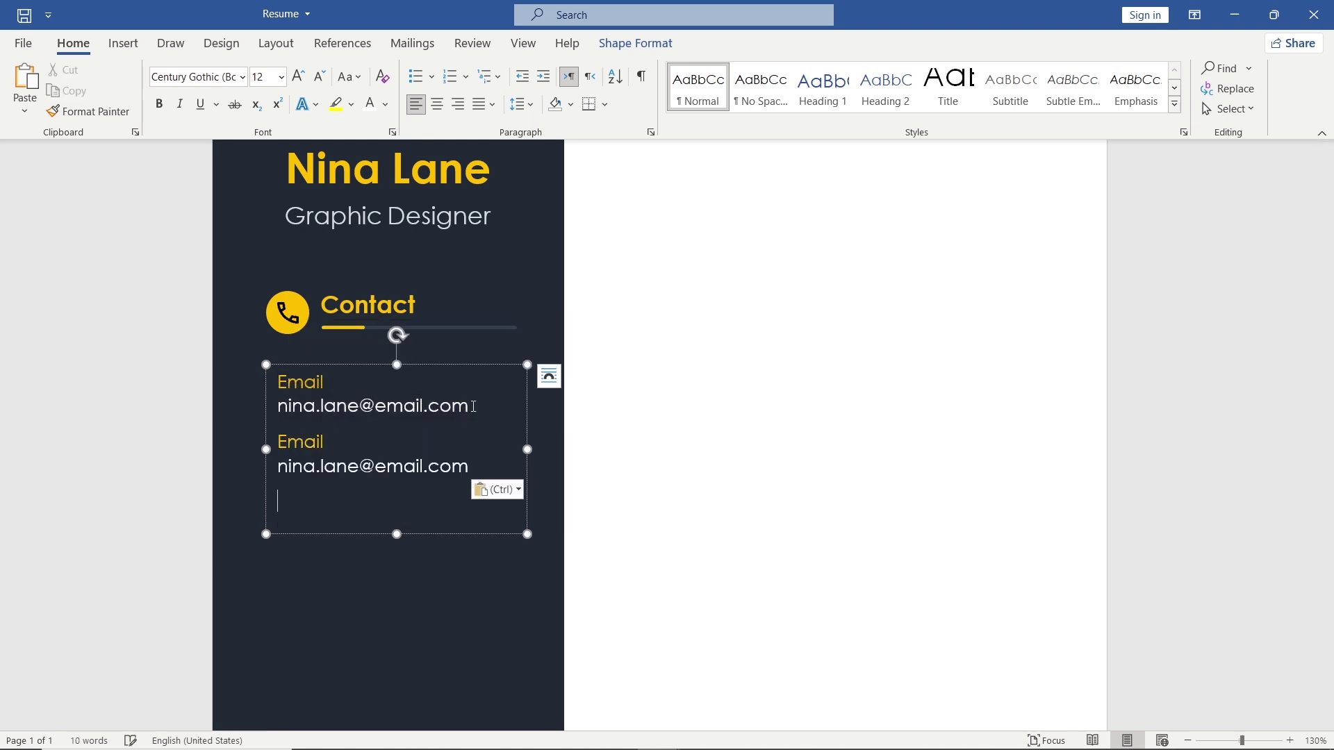
double_click(299, 441)
type("Phone")
left_click_drag(469, 467, 278, 467)
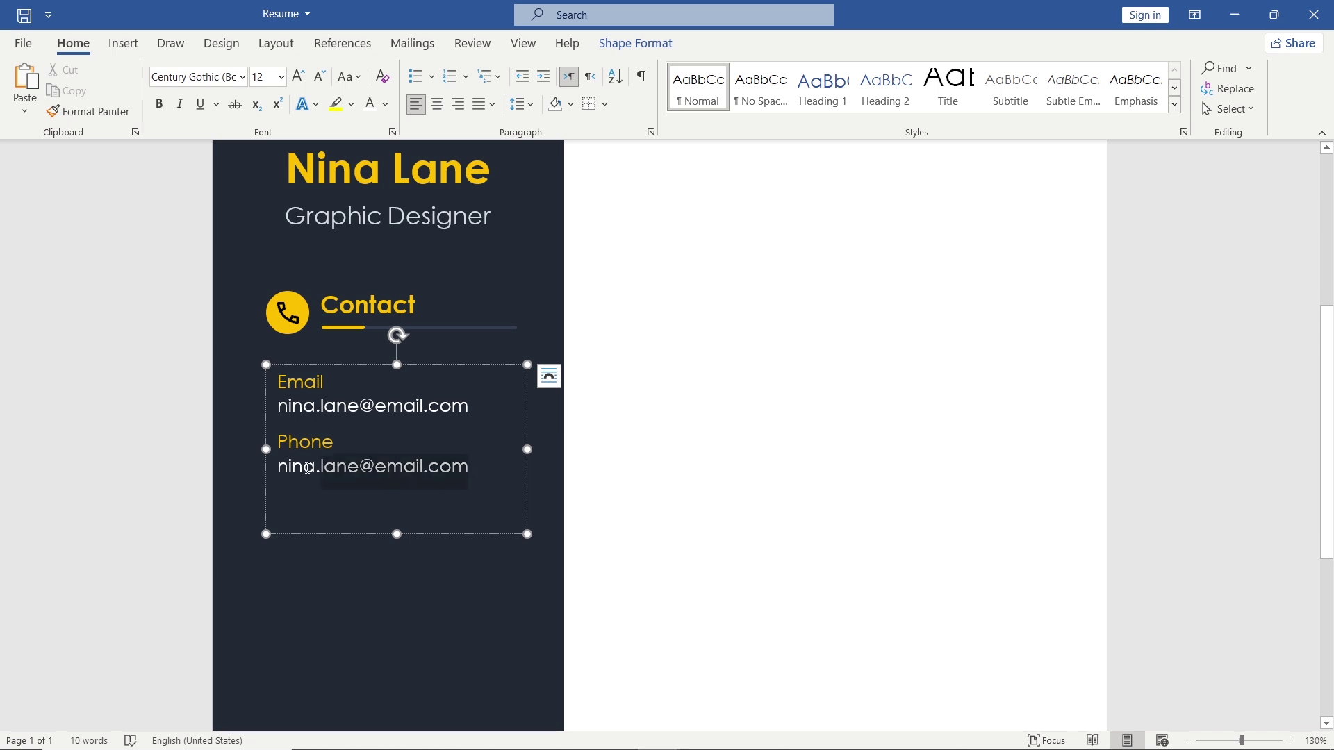
key("BackSpace")
type("+1 234 567-8900")
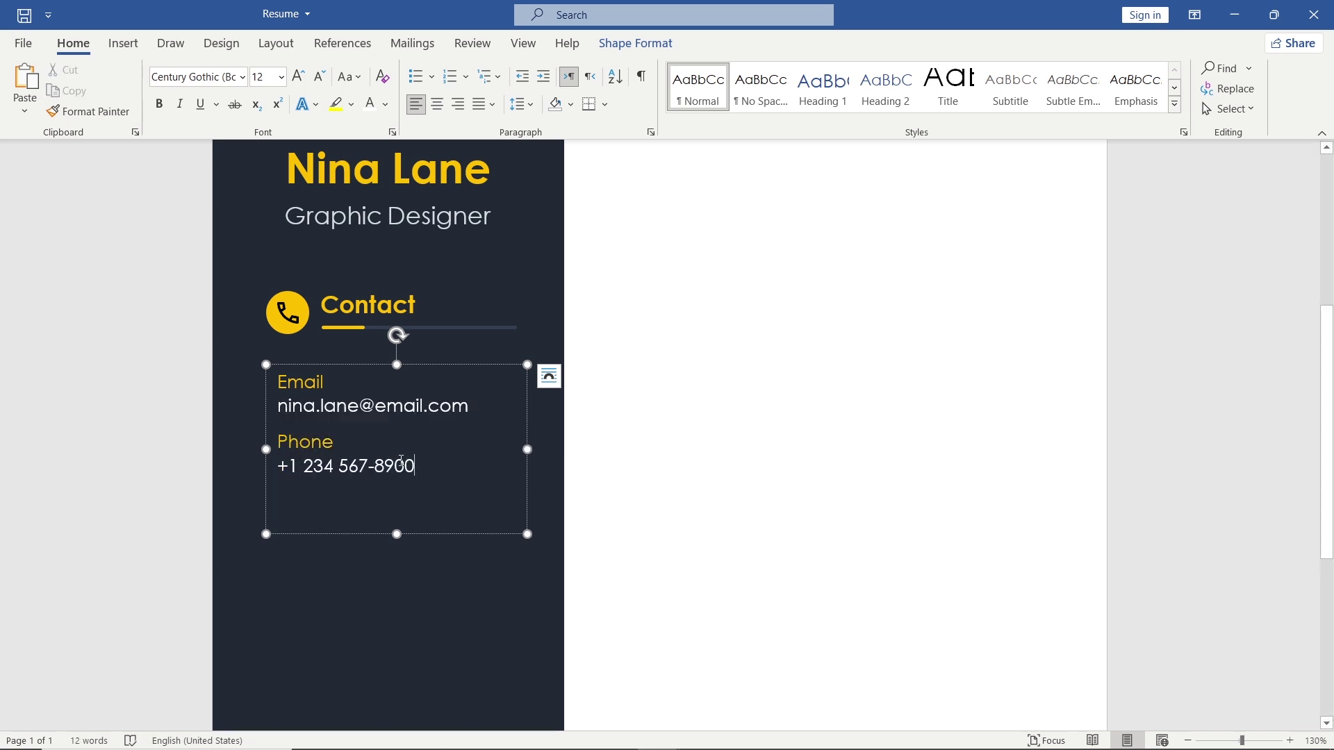
Copy the Phone entry below it, relabel it 'Website', and enter the website address as its value
left_click_drag(416, 467, 286, 447)
left_click(420, 466)
key("Return")
key("ctrl+v")
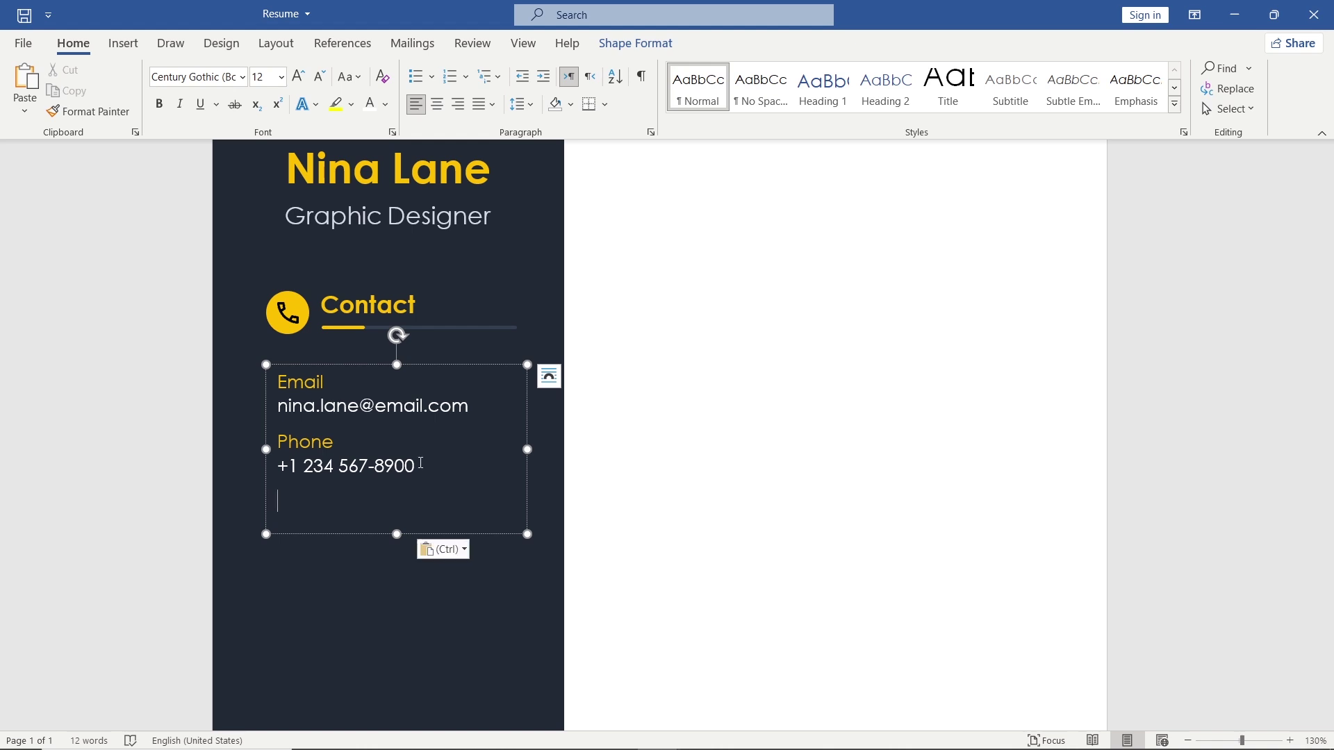
double_click(311, 505)
type("We")
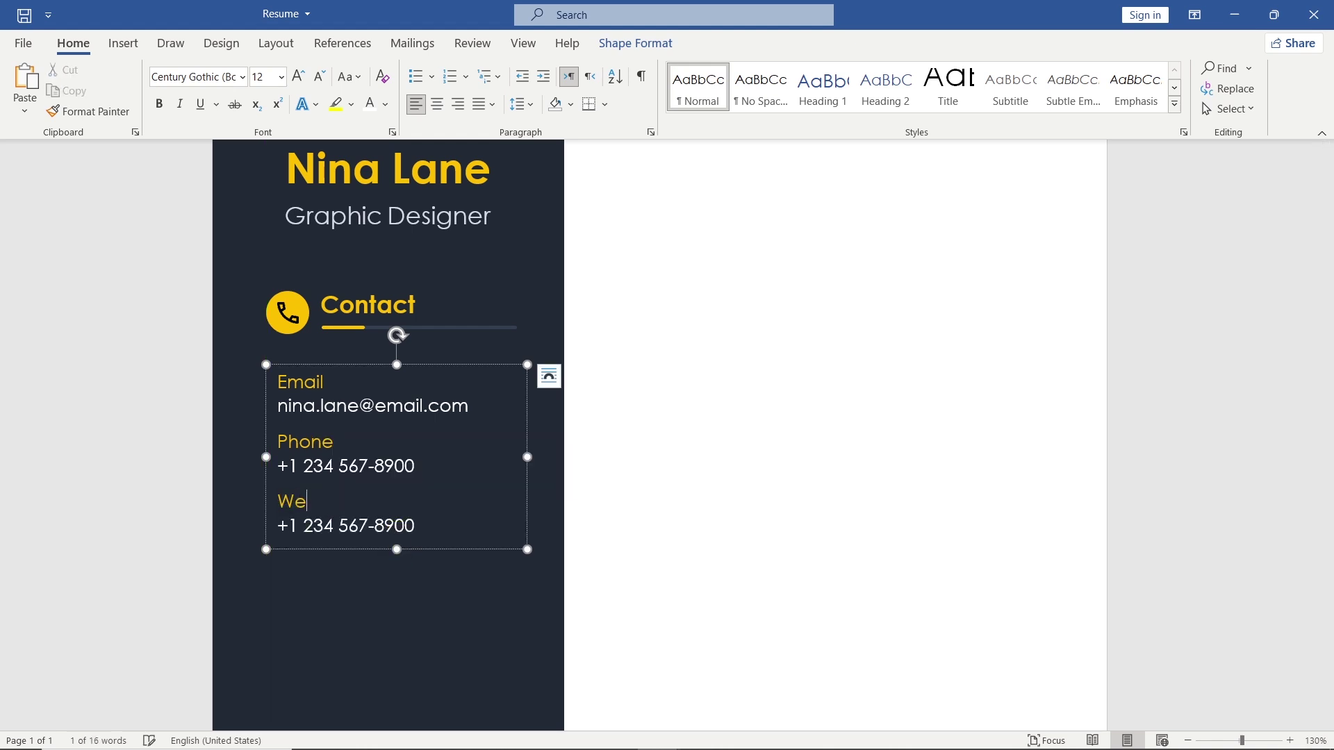
type("bsite")
key("Down")
key("End")
key("shift+Home")
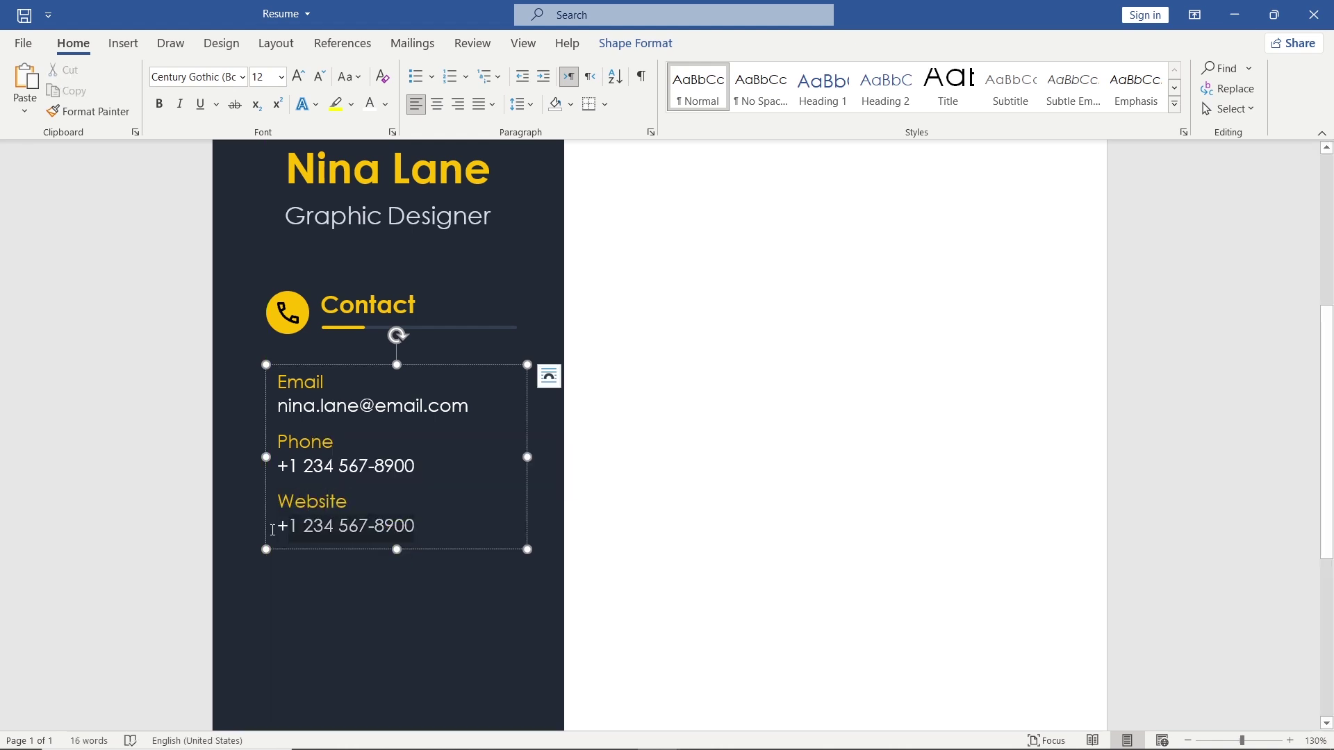
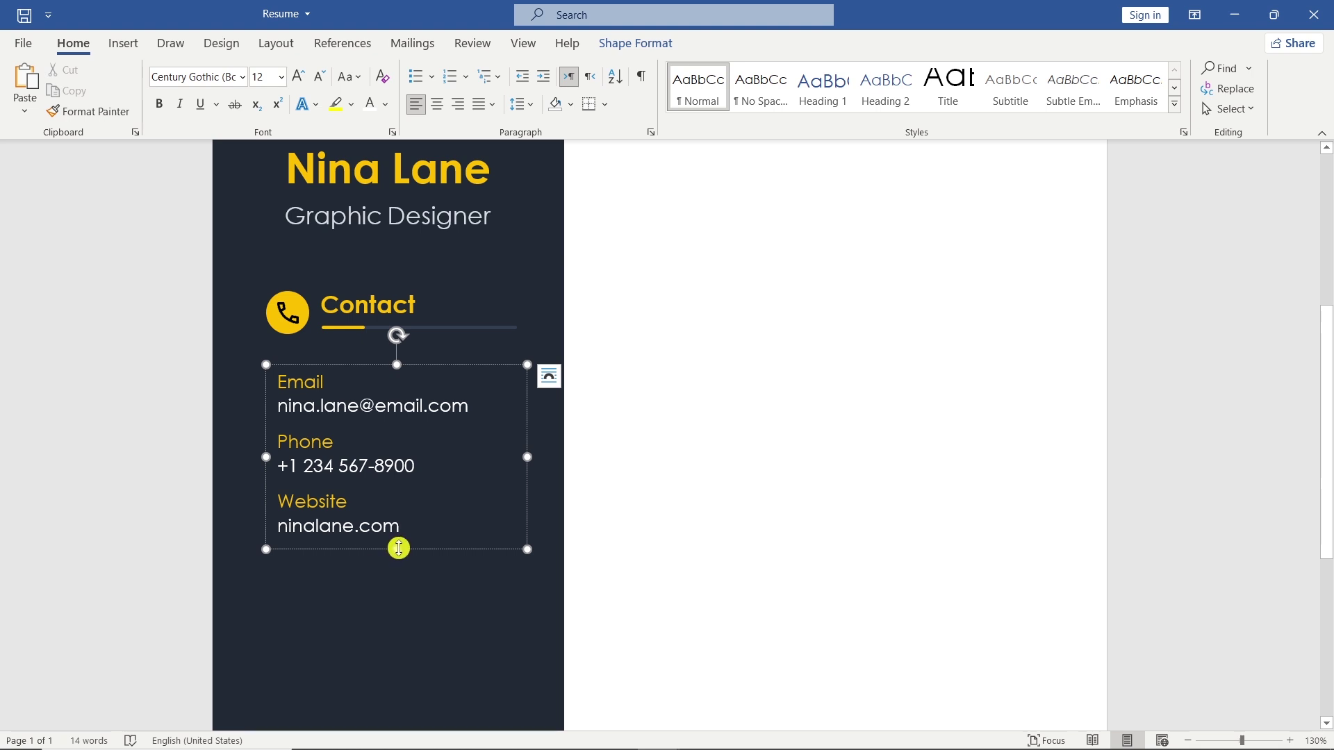
left_click_drag(399, 548, 398, 545)
Group the Contact heading with its details text box into one block
left_click(368, 305, "shift")
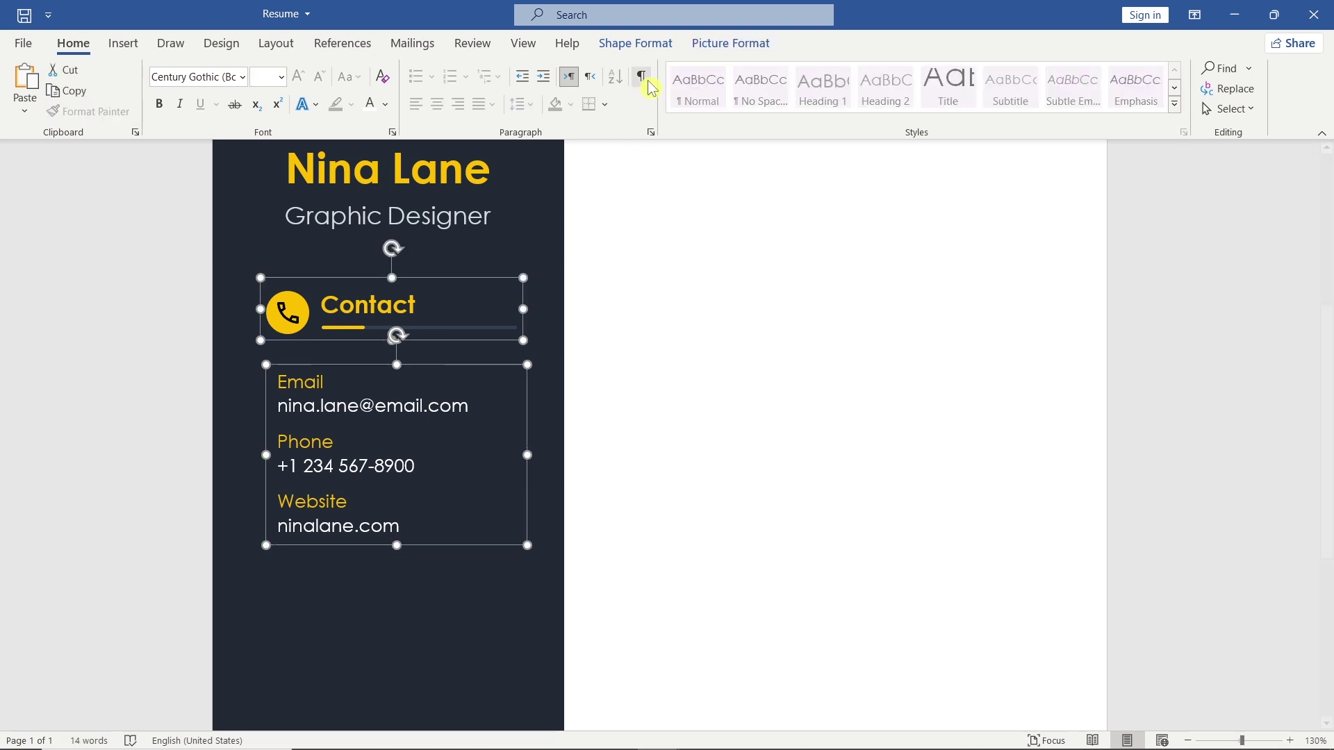
left_click(636, 43)
left_click(1129, 68)
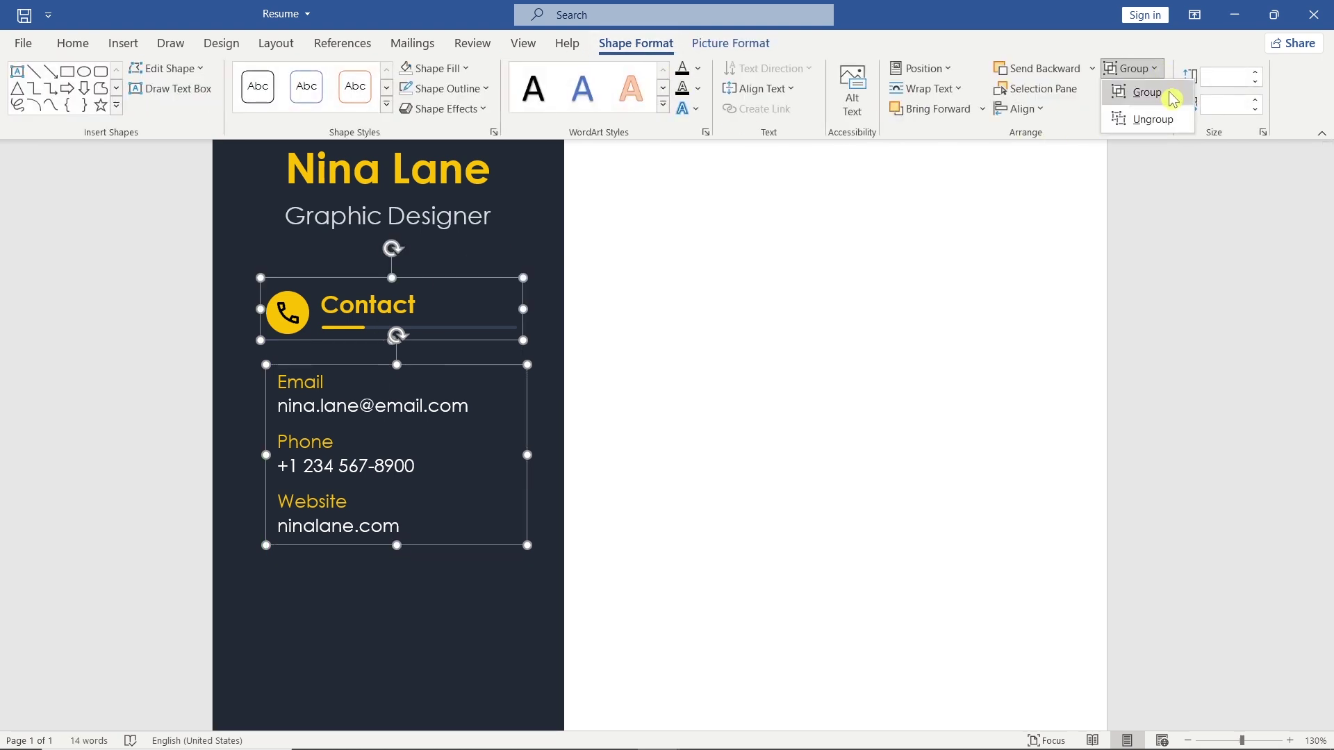
left_click(1174, 92)
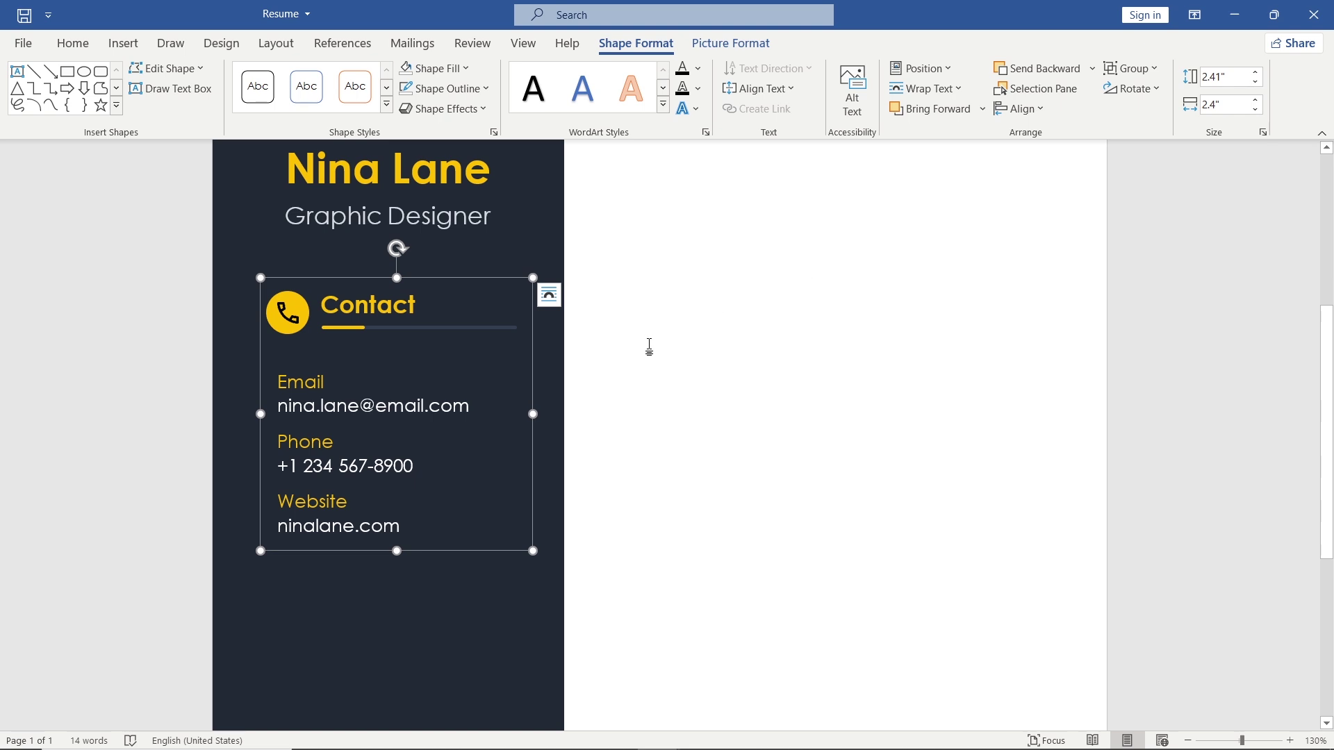
scroll(649, 346, "down", 2, "ctrl")
scroll(636, 347, "down", 1, "ctrl")
scroll(634, 347, "down", 1)
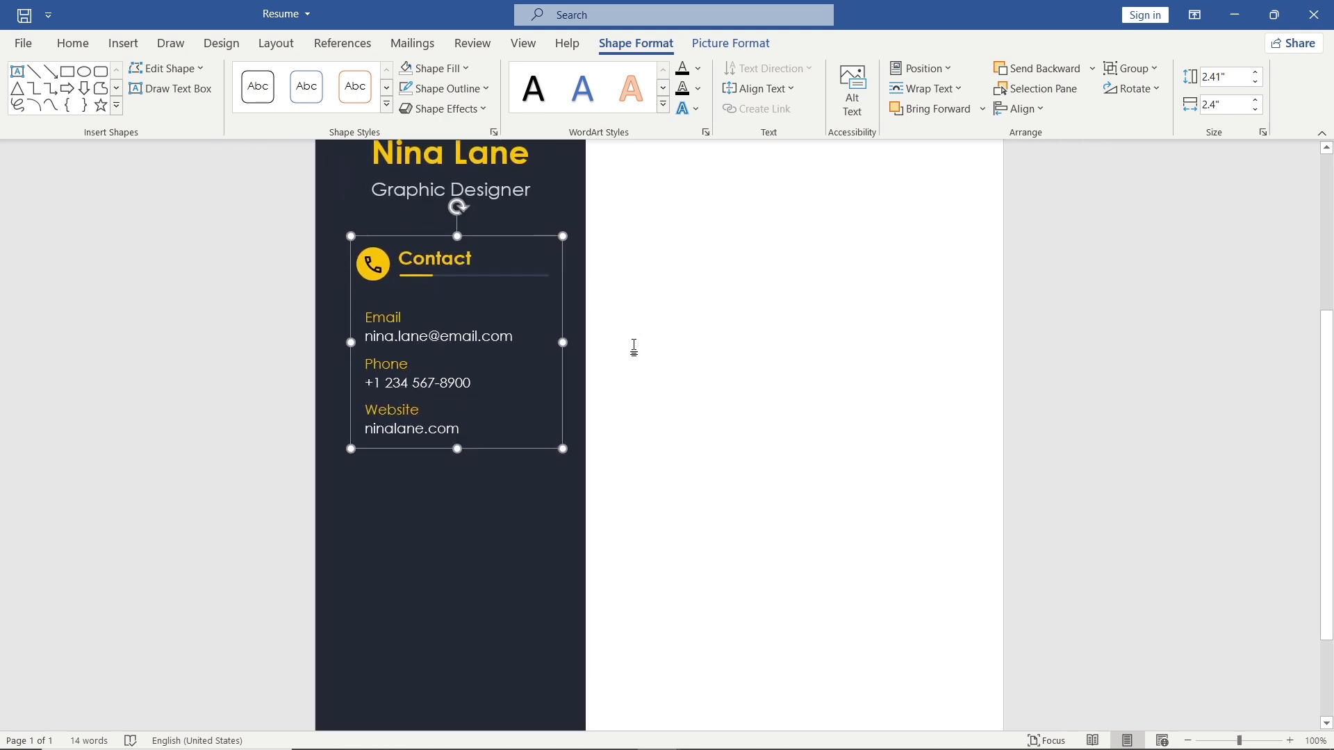
scroll(622, 331, "down", 1)
Drag a copy of the Contact block downward and replace its icon with the bulb image from file
left_click_drag(485, 202, 476, 419)
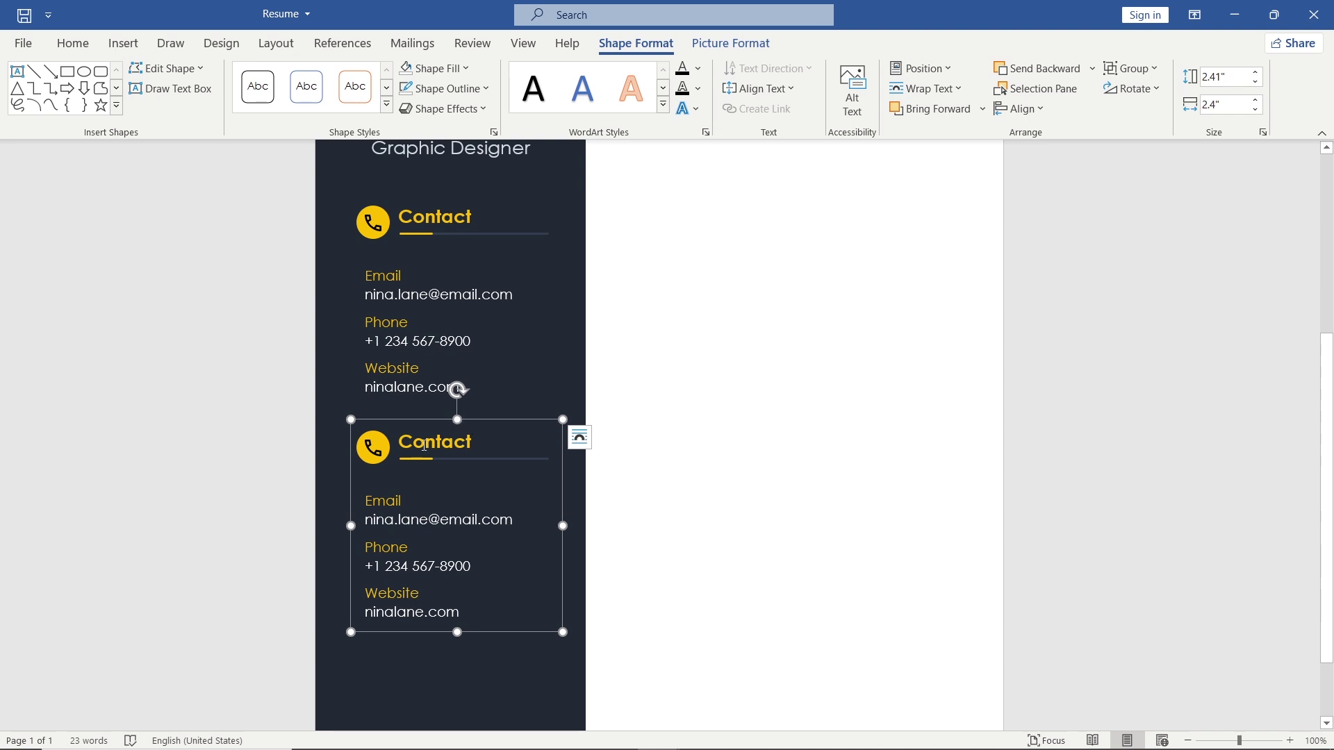
left_click(373, 456)
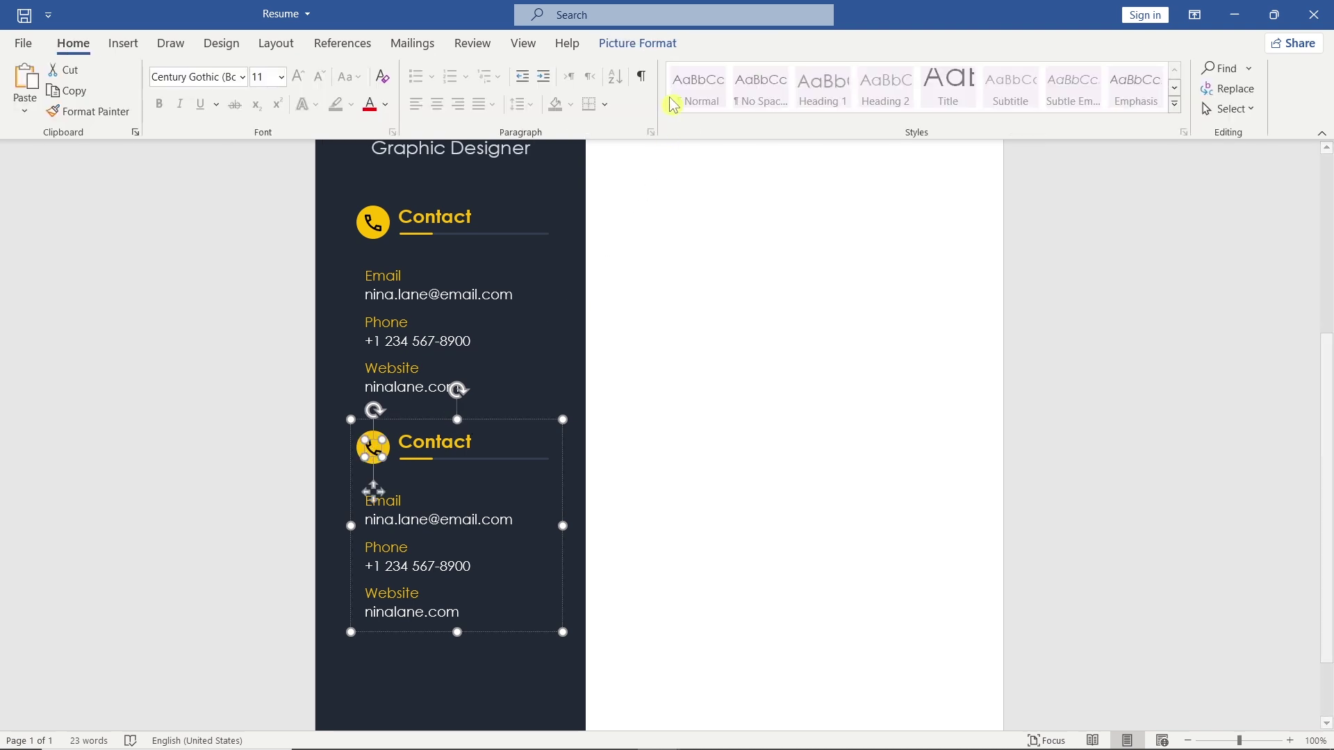
left_click(660, 45)
left_click(323, 91)
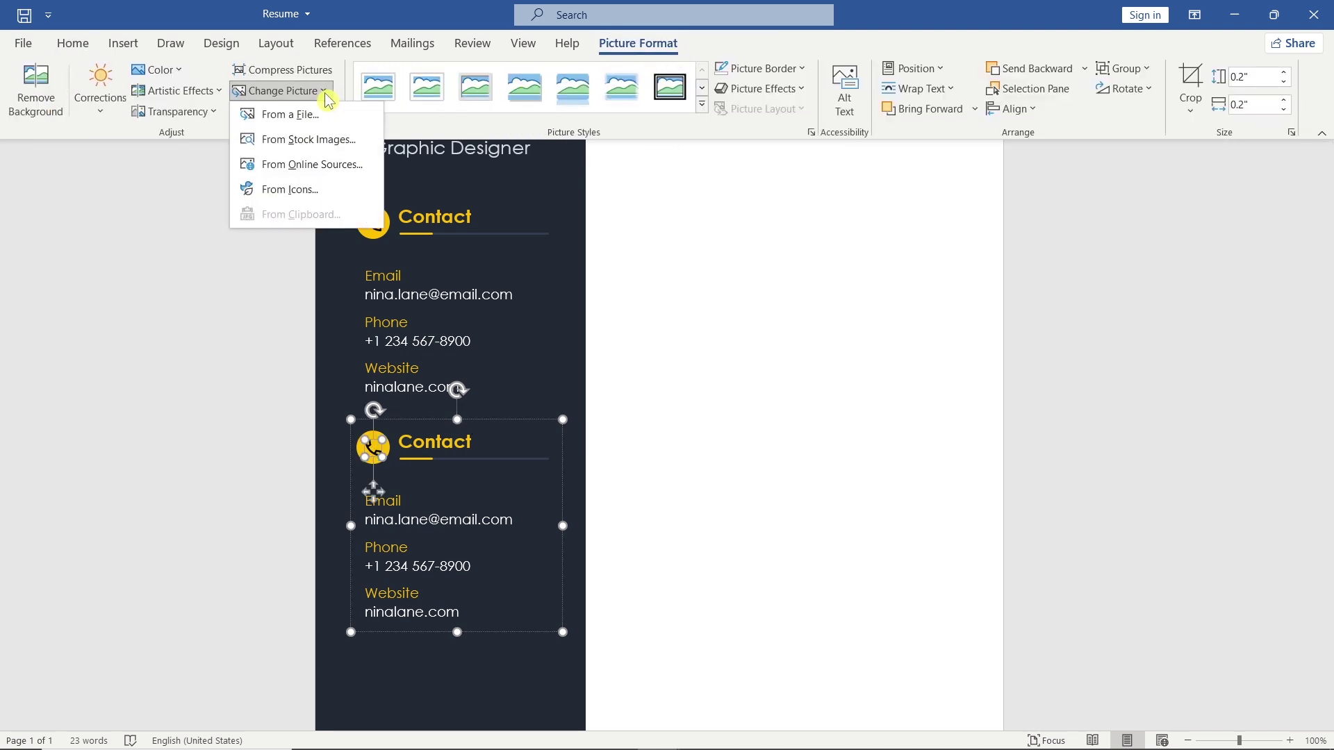
left_click(347, 113)
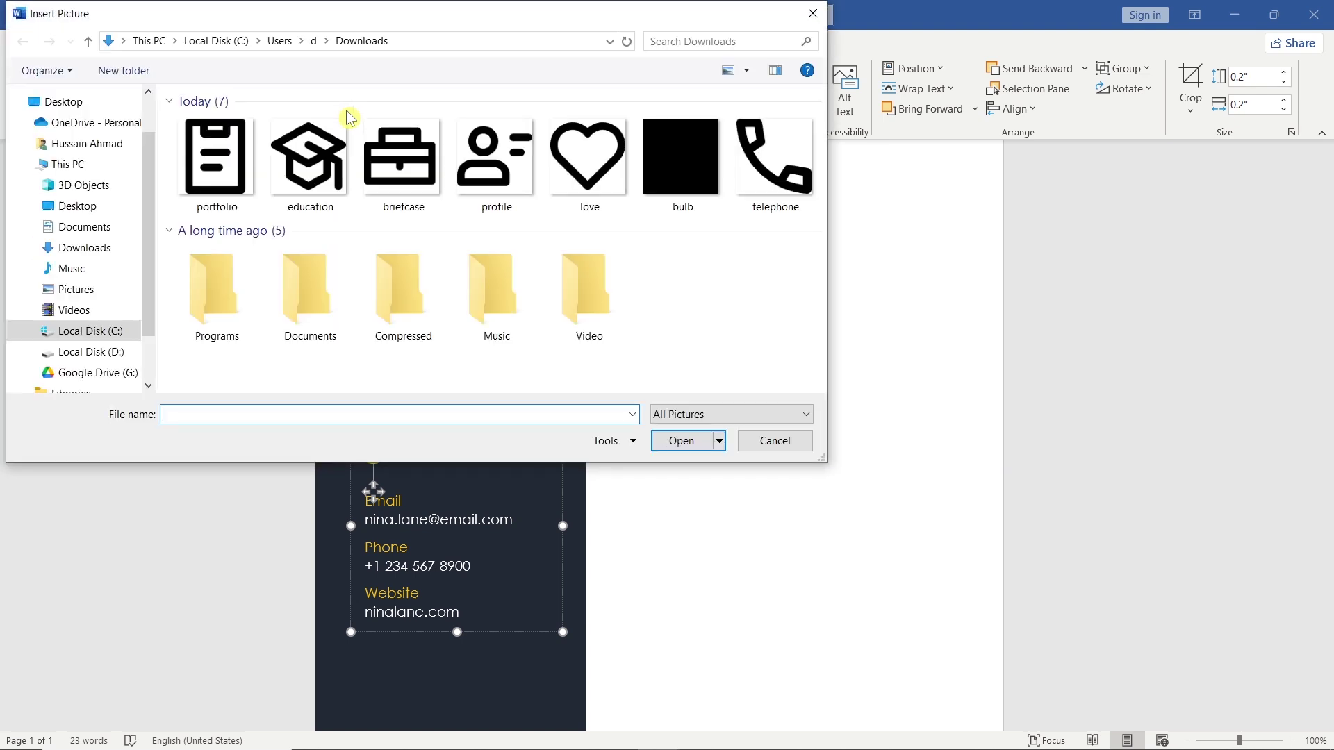
left_click(660, 163)
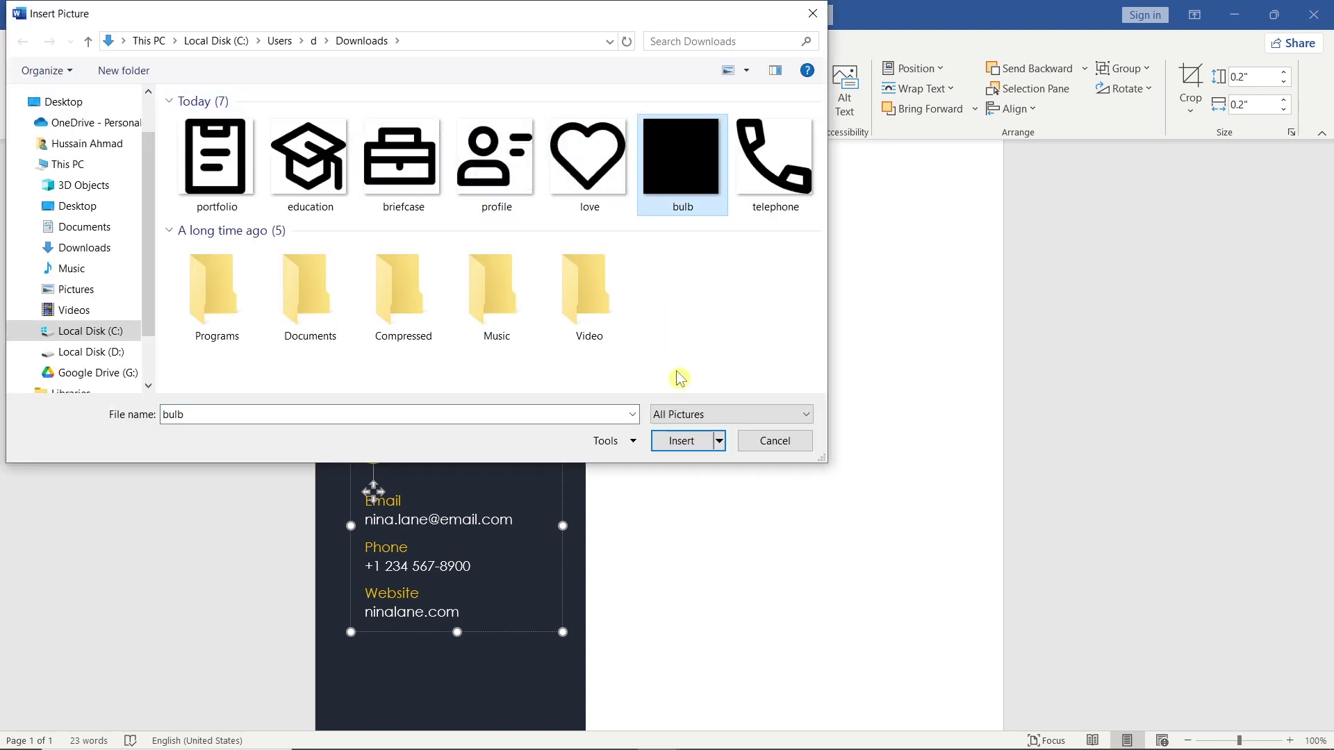
left_click(679, 440)
Rename the copied heading to 'Skills' and ungroup the copied section
double_click(434, 442)
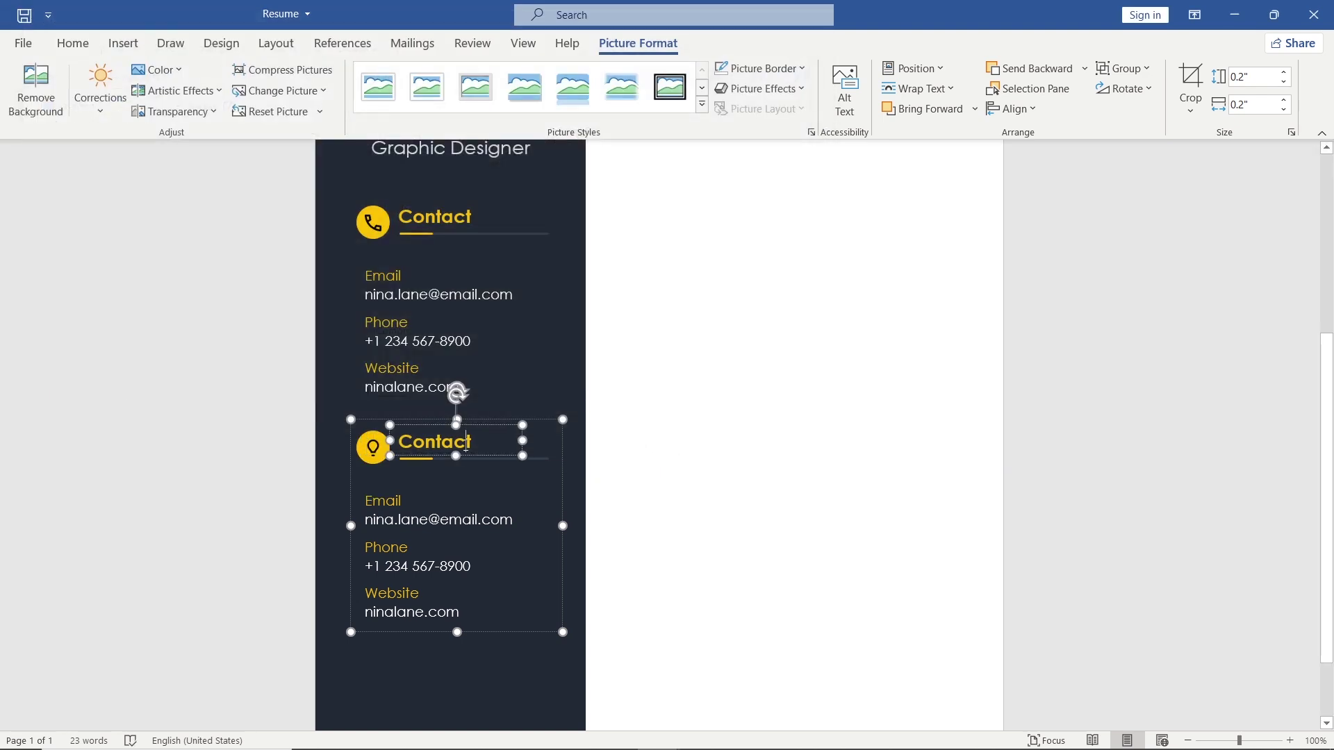
type("Skills")
left_click(429, 423)
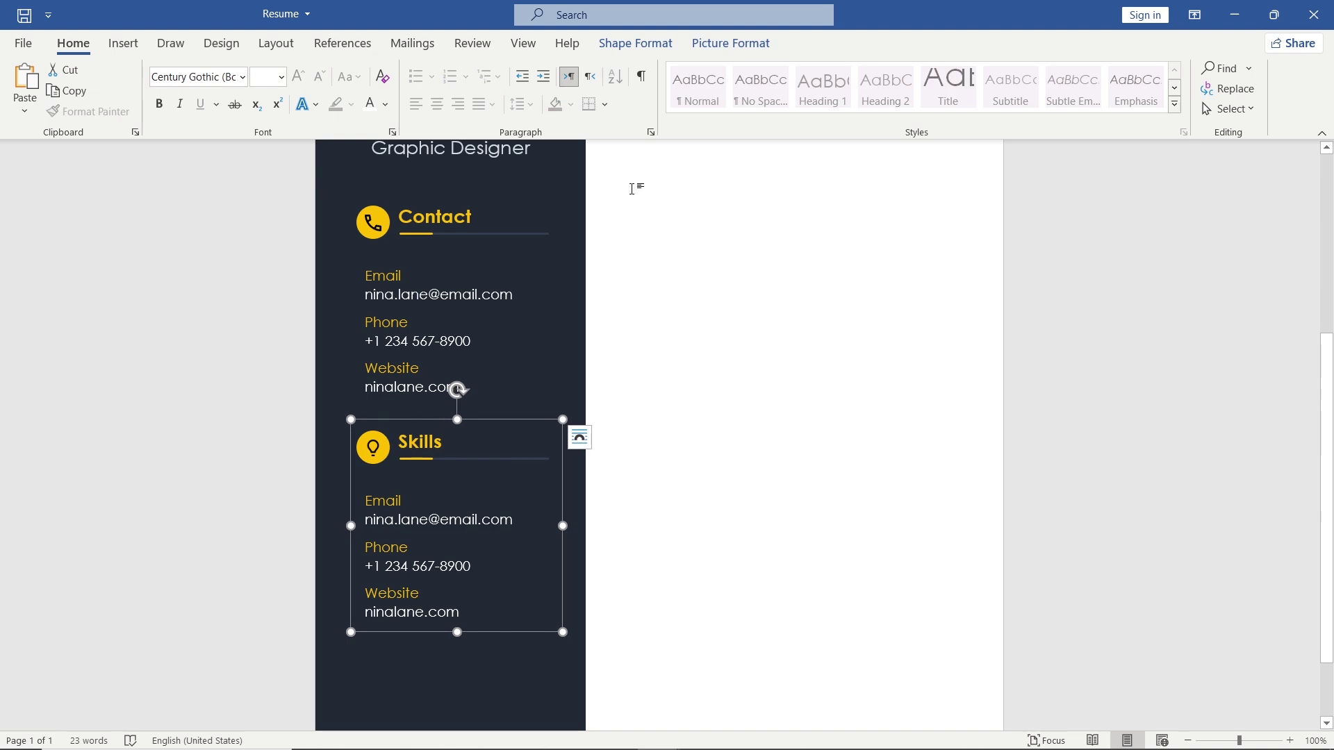
left_click(635, 43)
left_click(1132, 68)
left_click(1152, 119)
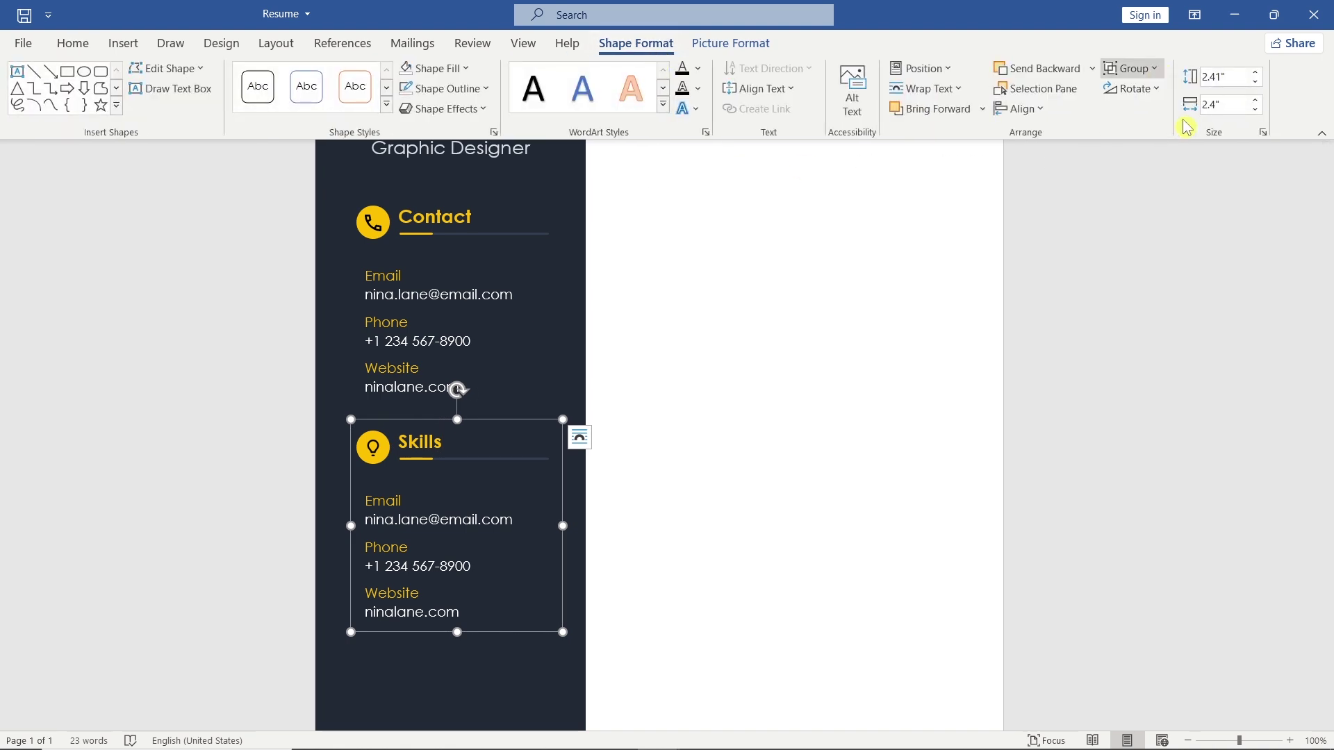
Replace the copied contact details with 'Photoshop' and shrink its text box to one line
left_click(465, 614)
key("ctrl+a")
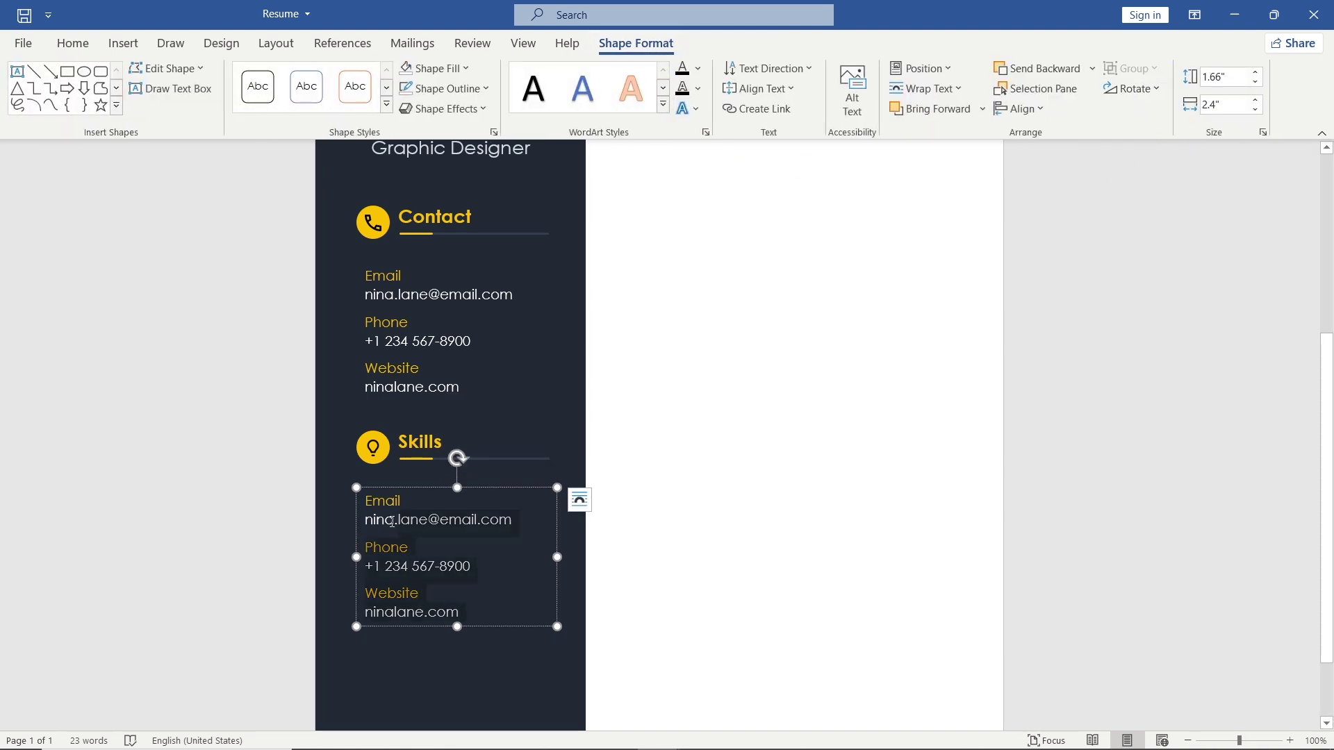
type("Photoshop")
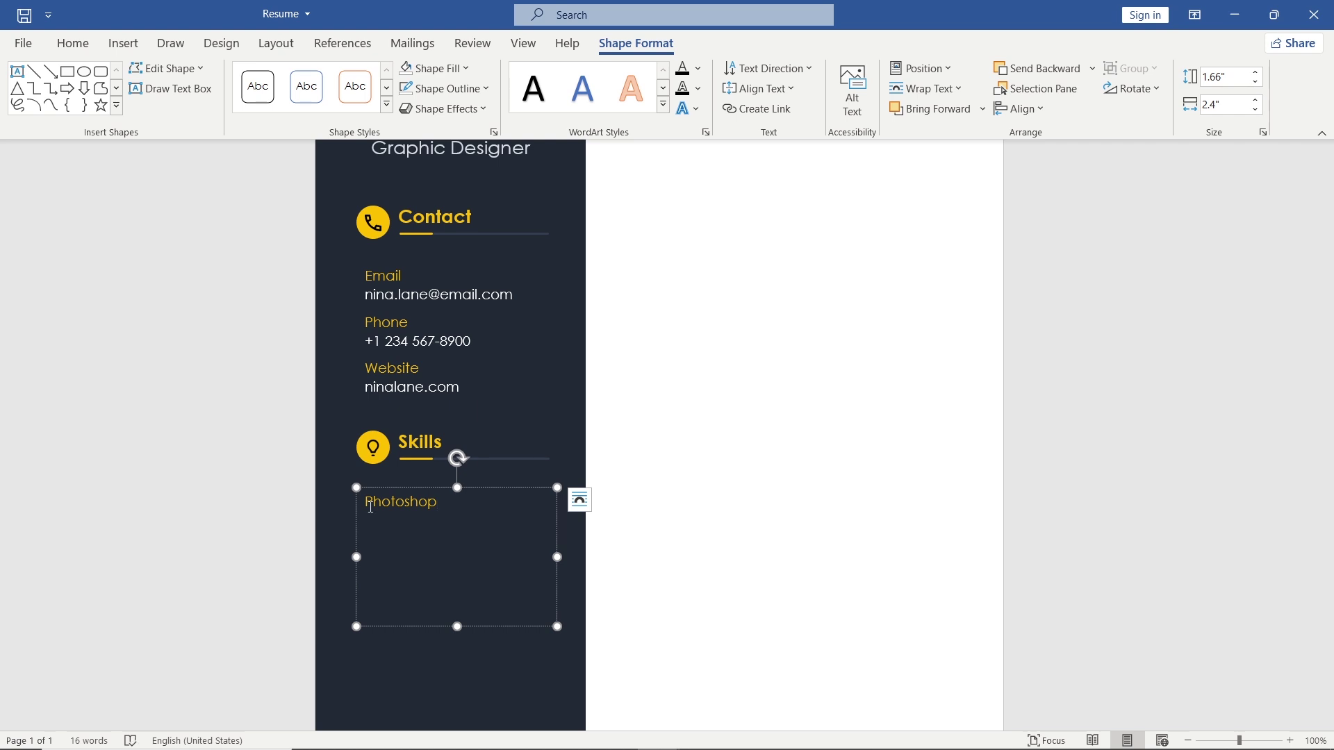
double_click(371, 507)
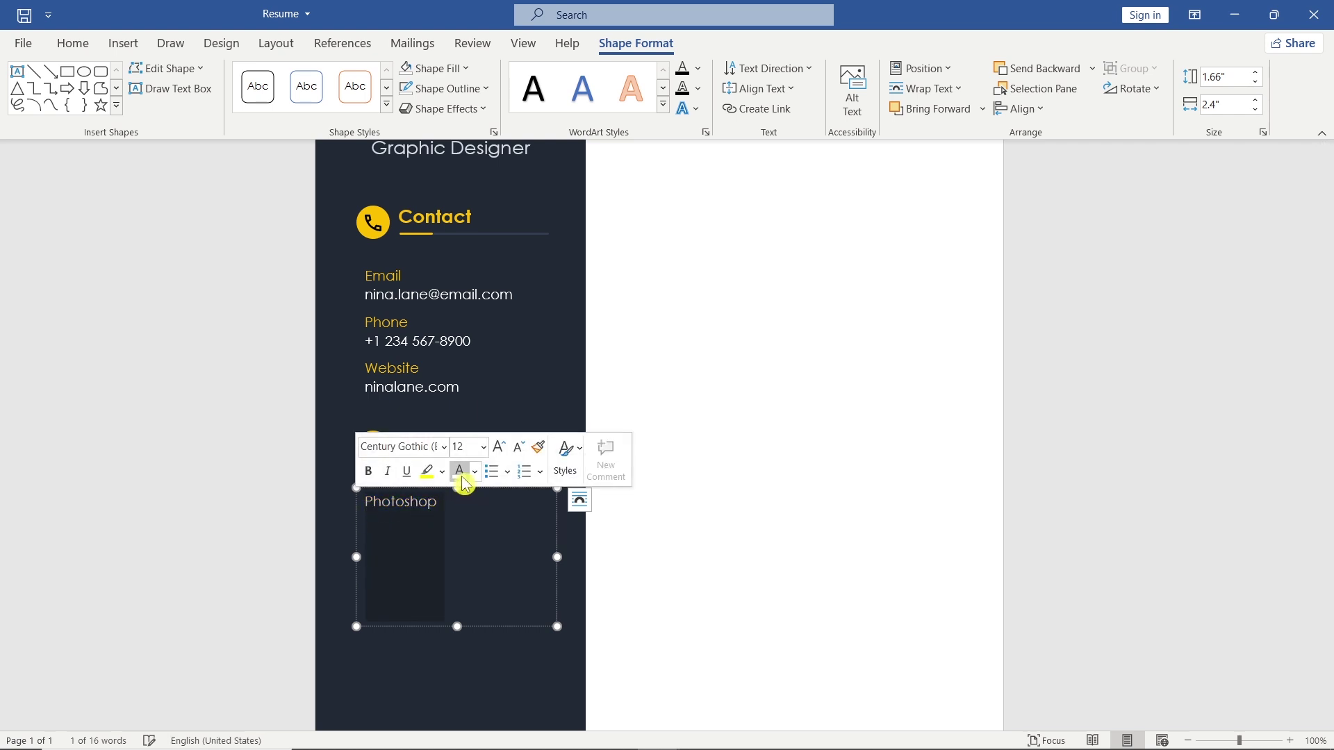
left_click_drag(457, 627, 464, 521)
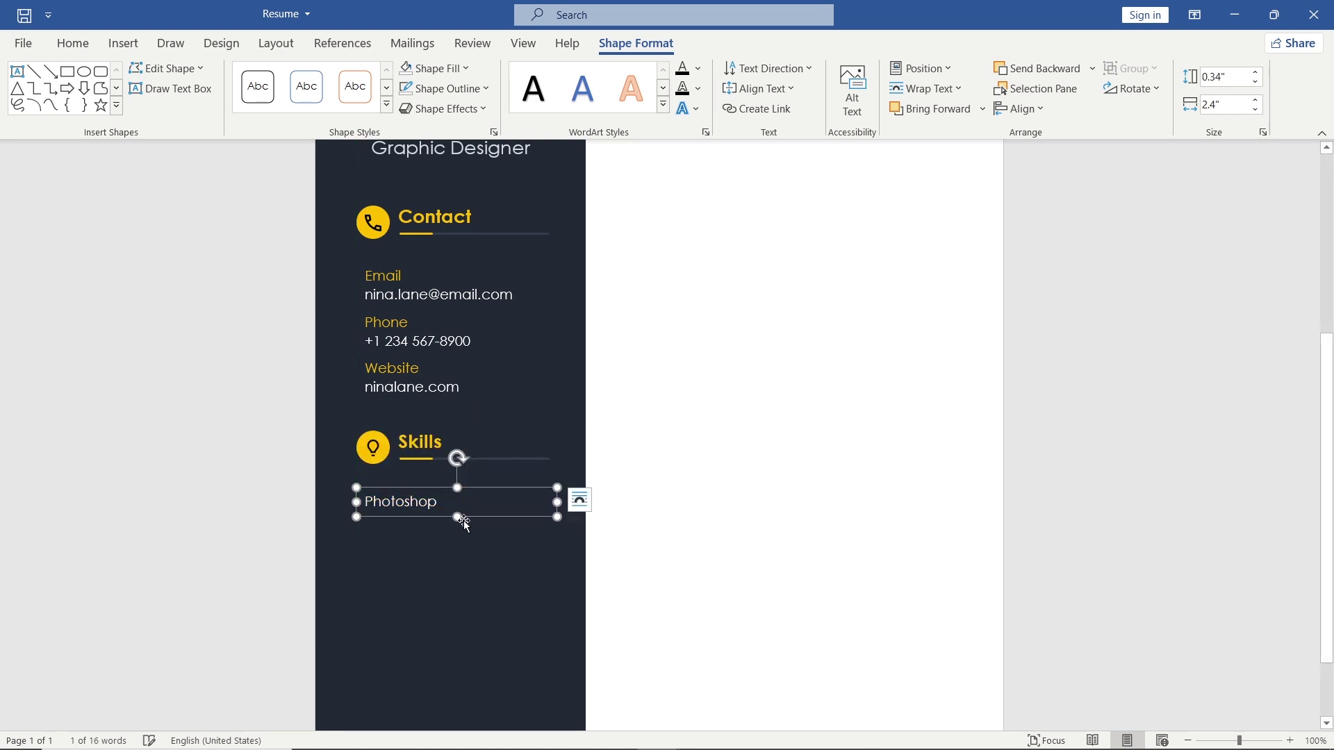
Ungroup the Skills heading so its underline can be selected on its own
left_click(448, 461)
left_click(1131, 68)
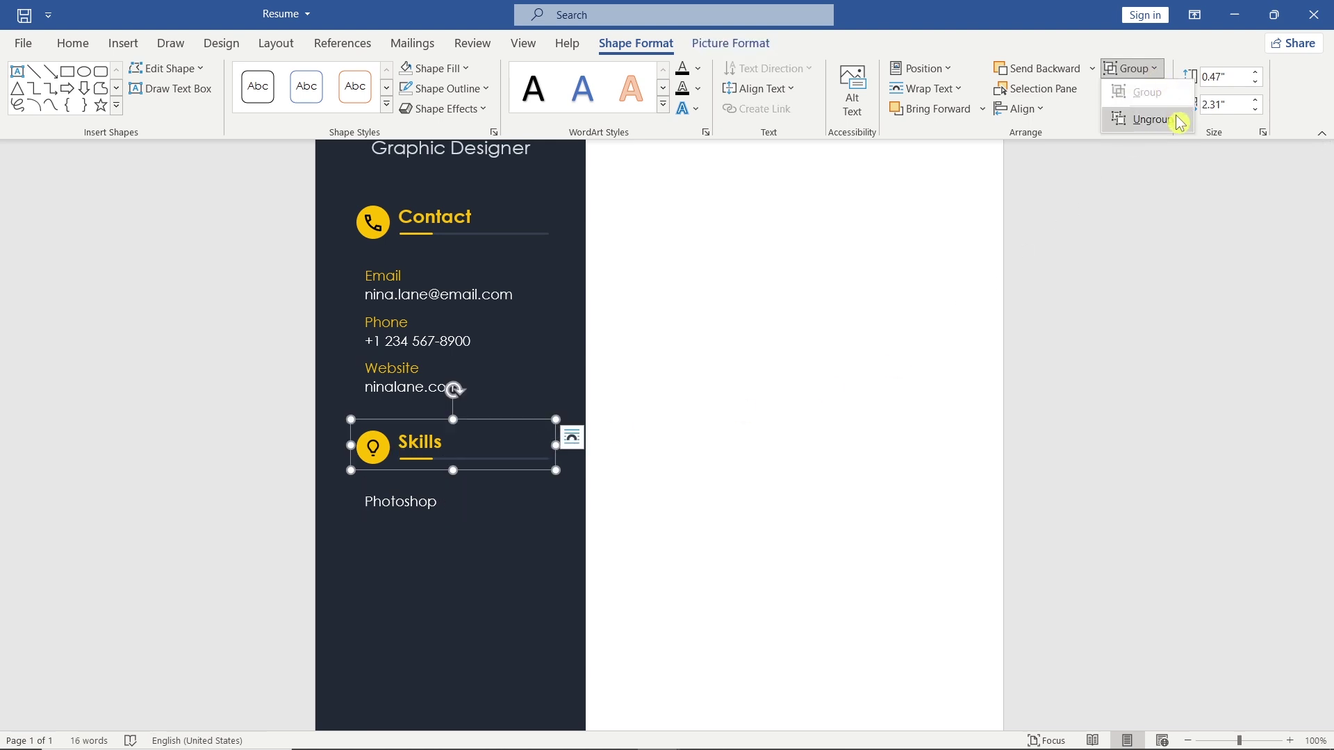
left_click(1146, 119)
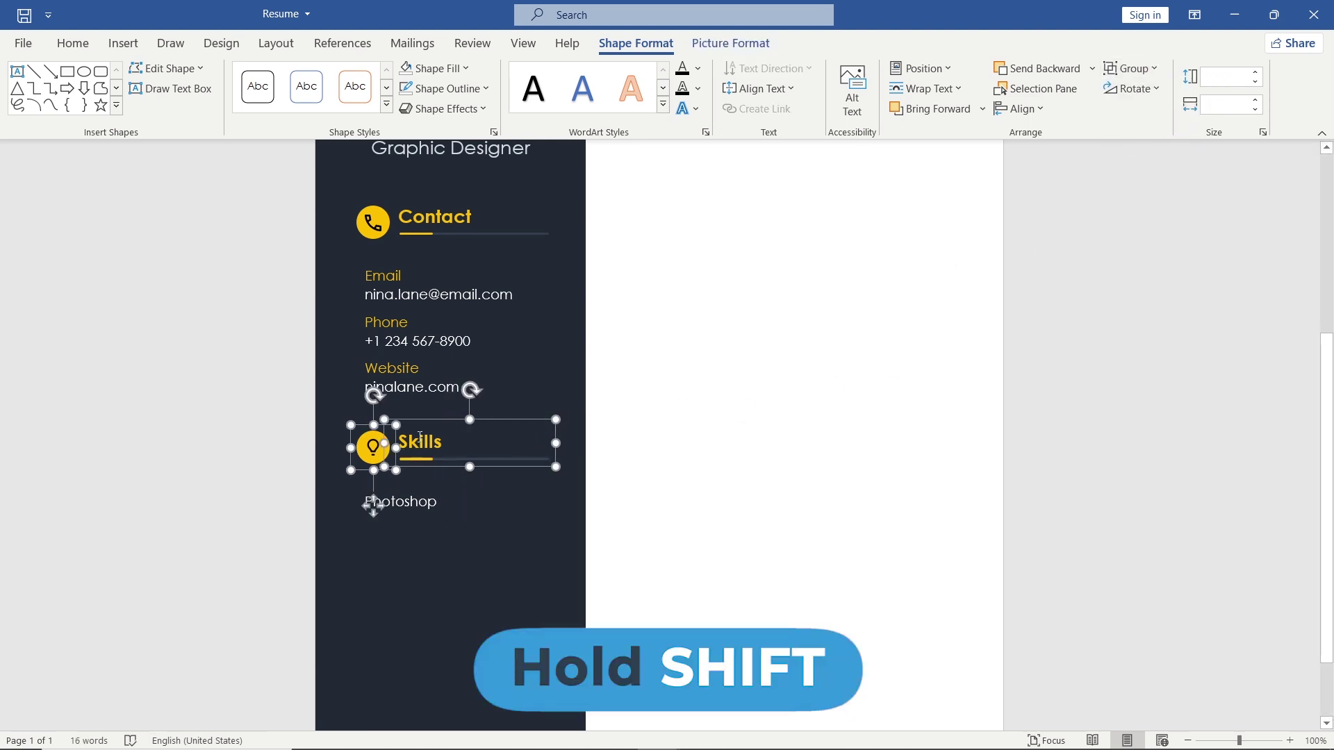
left_click(375, 448, "shift")
left_click(1131, 68)
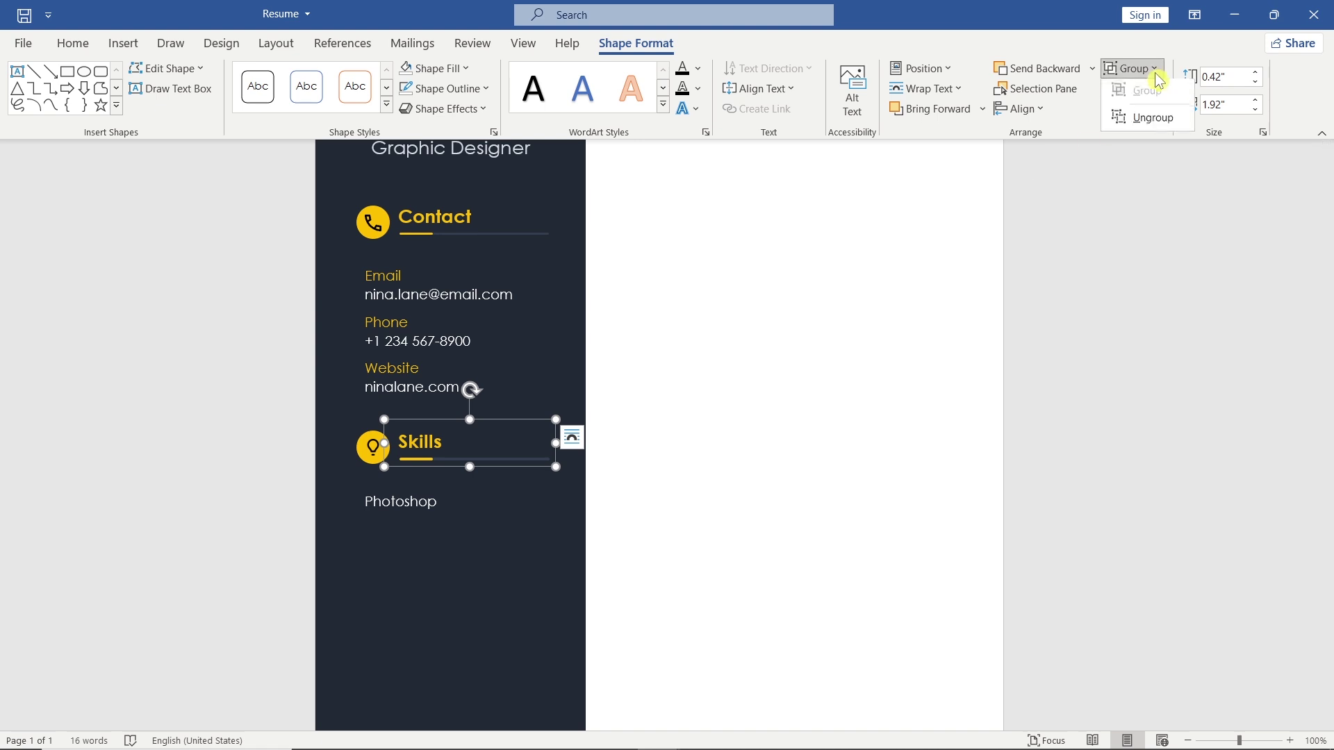
left_click(1143, 120)
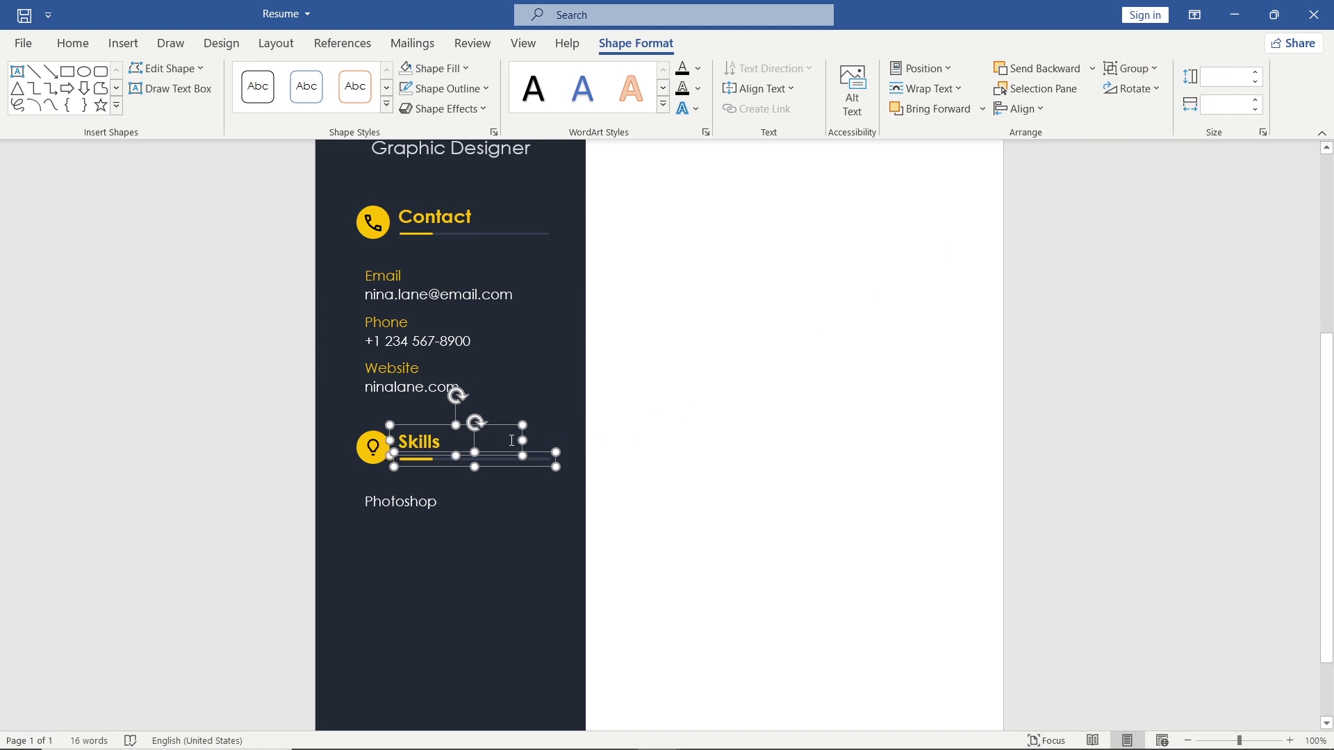
left_click(523, 459)
Paste a copy of the underline just below, ungroup it, and set its height to 0.06"
key("ctrl+v")
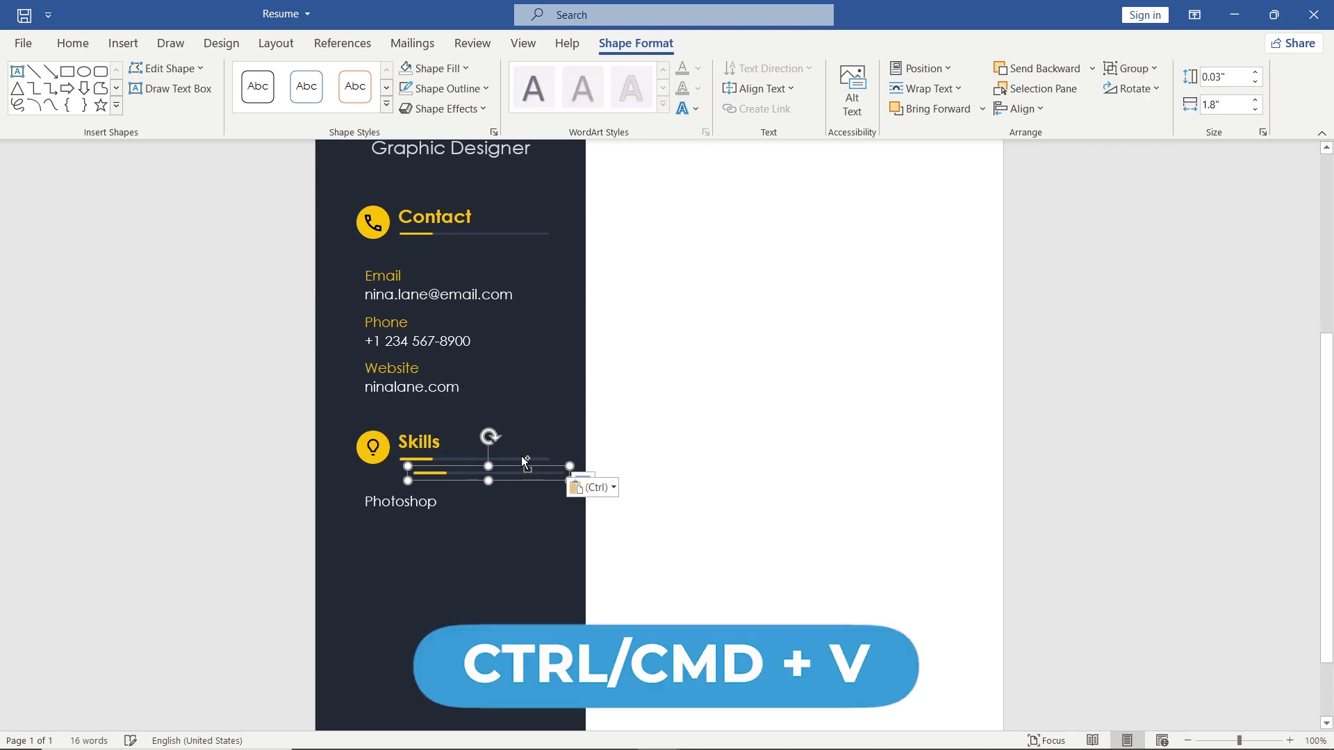
left_click_drag(521, 456, 504, 474)
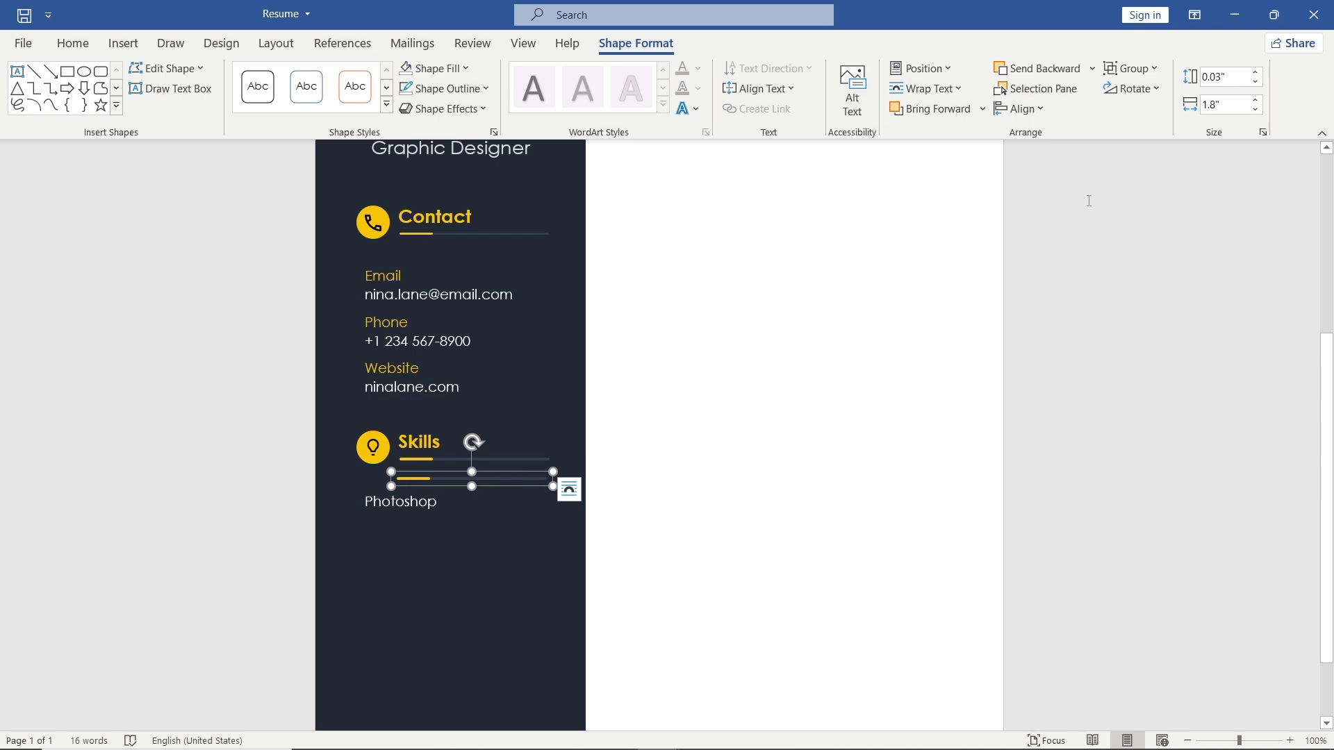
left_click(1149, 68)
left_click(1171, 120)
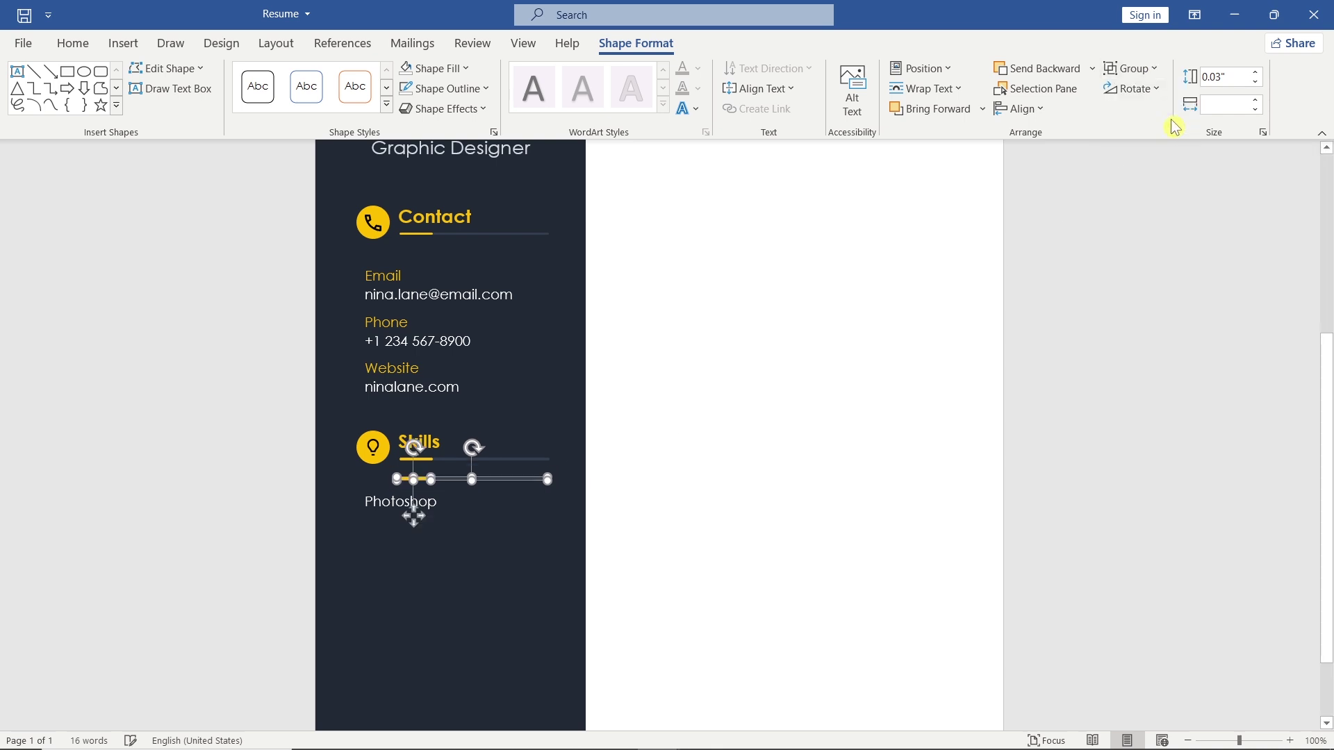
scroll(526, 481, "up", 6, "ctrl")
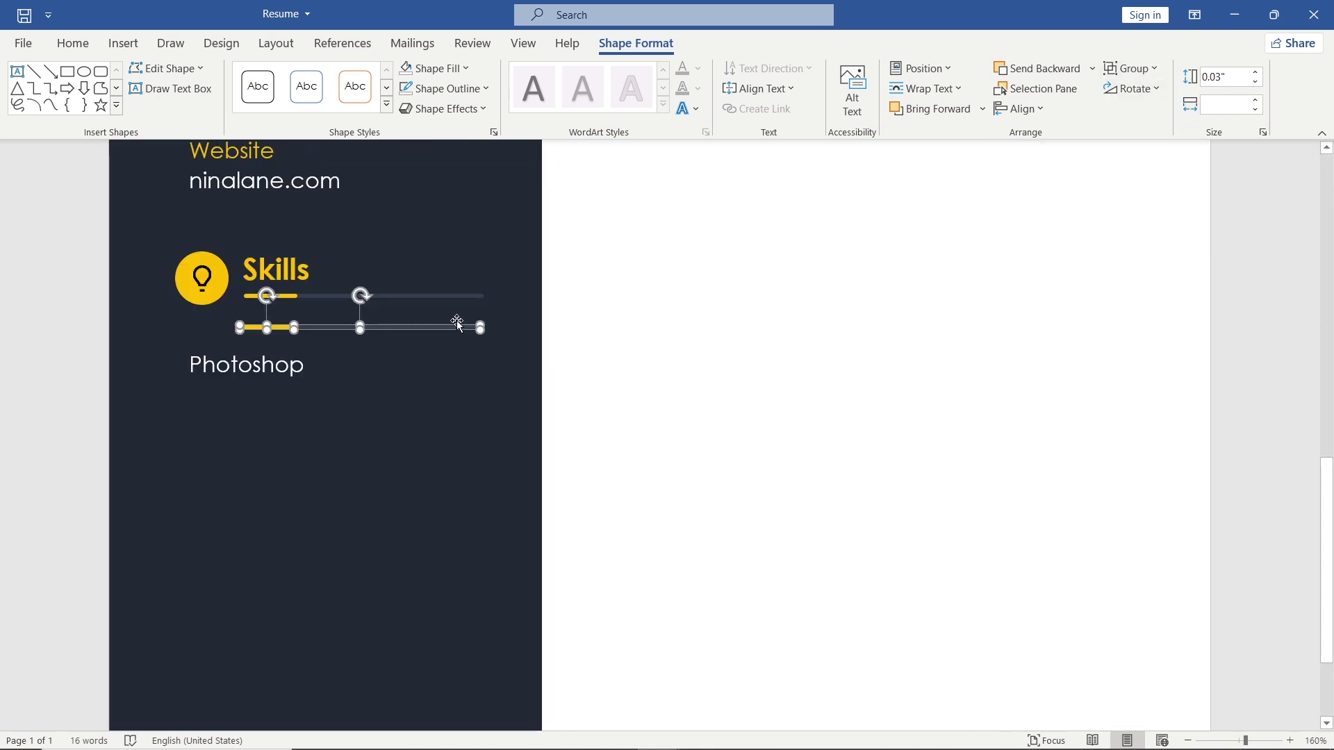
left_click(1224, 77)
type("0.06")
key("Return")
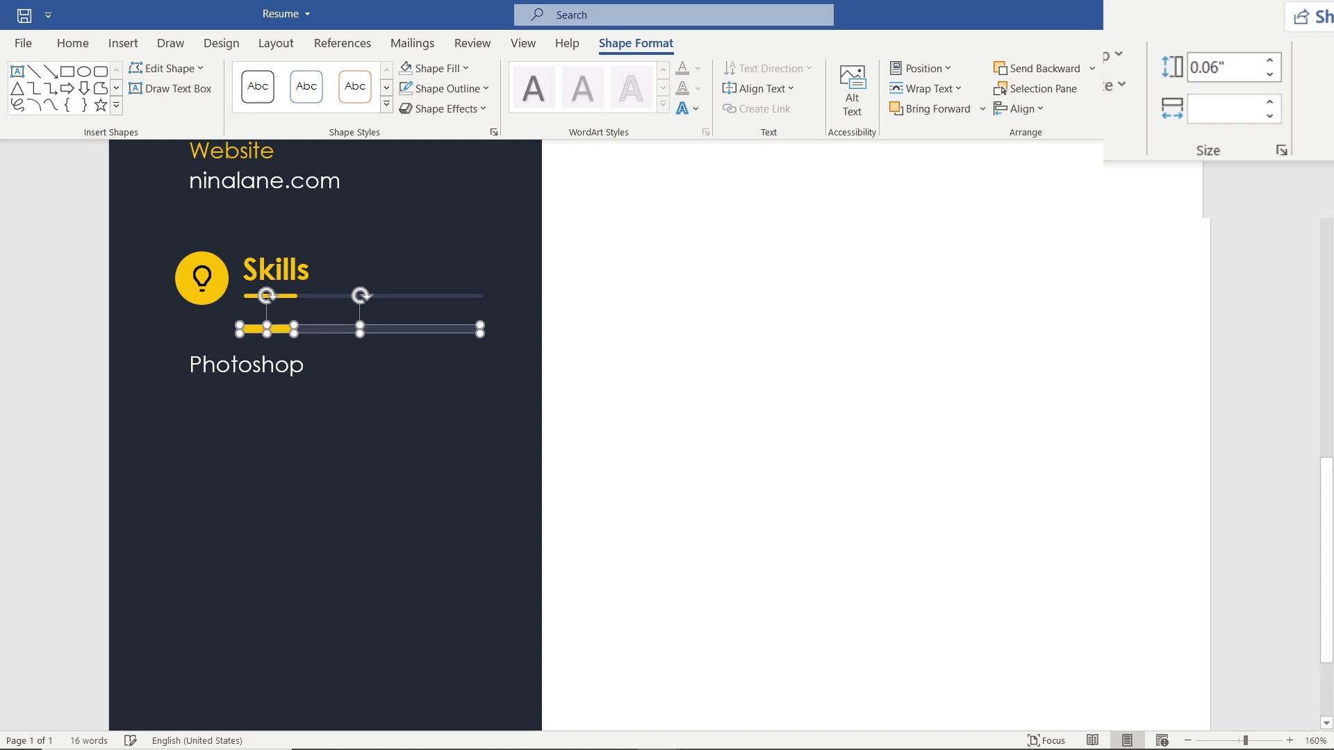
Make the grey track 1" wide and group it with the yellow fill
left_click(376, 331)
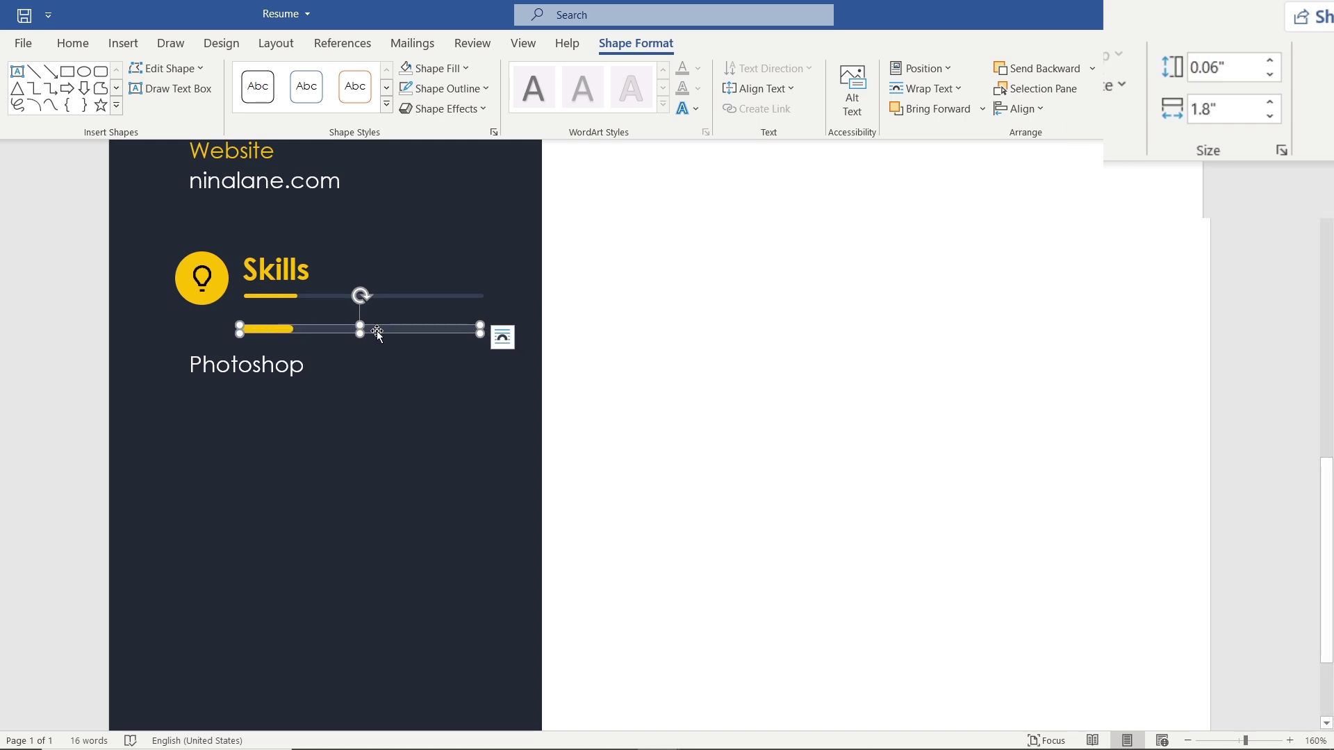
left_click(1226, 109)
type("1")
key("Return")
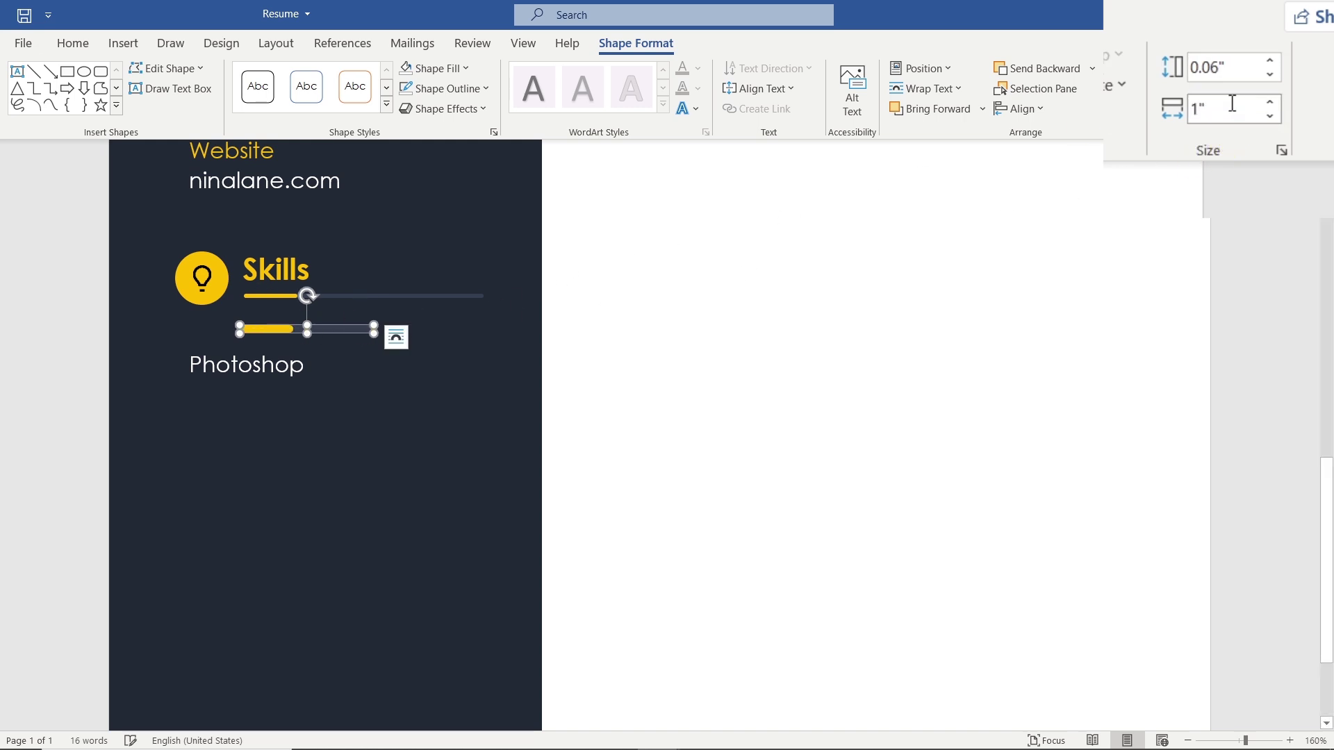
left_click(286, 337)
left_click(278, 329)
left_click(337, 331, "shift")
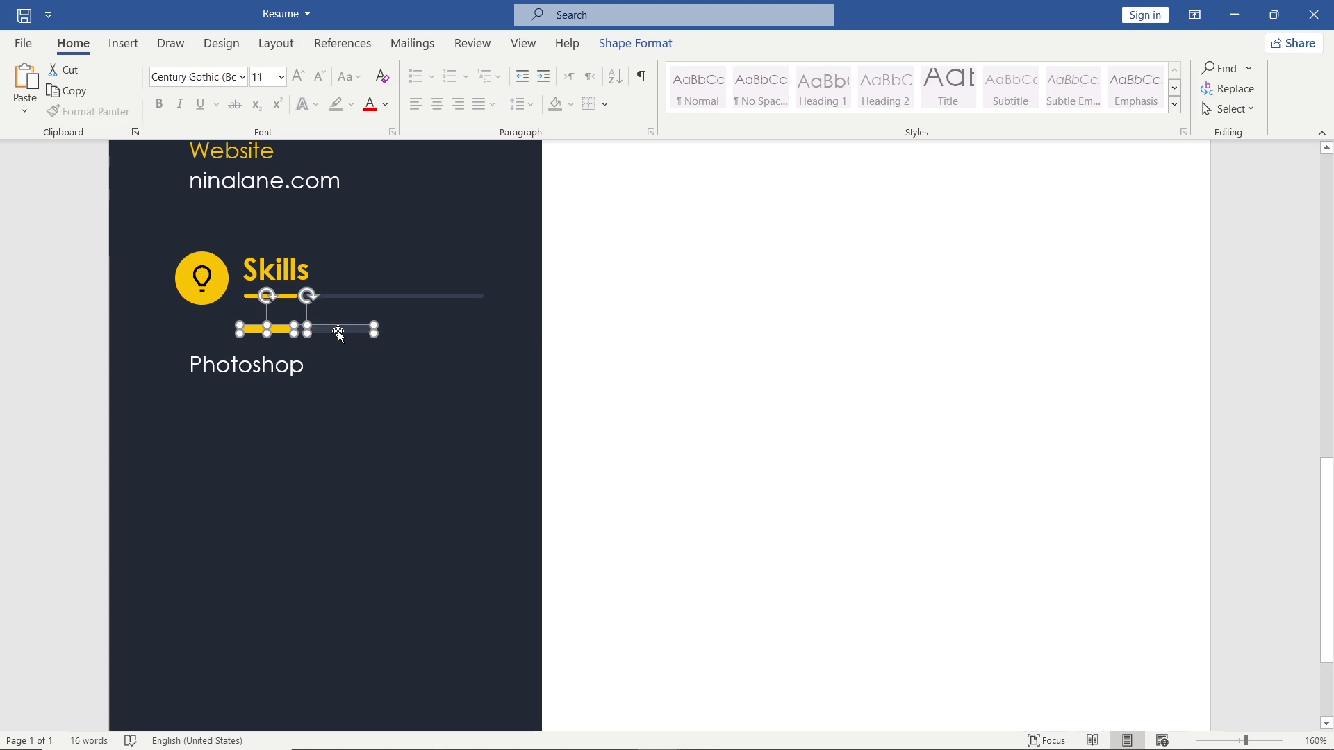
left_click(636, 43)
left_click(1129, 68)
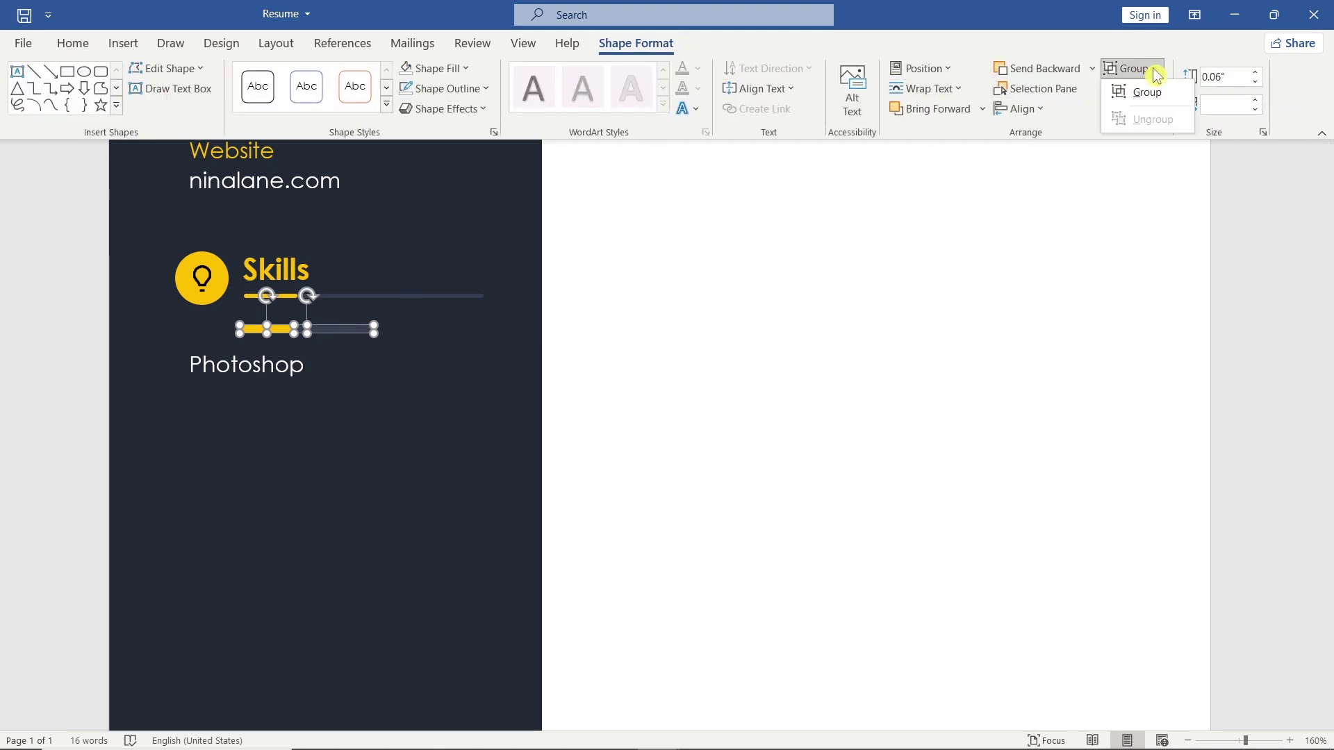
left_click(1180, 93)
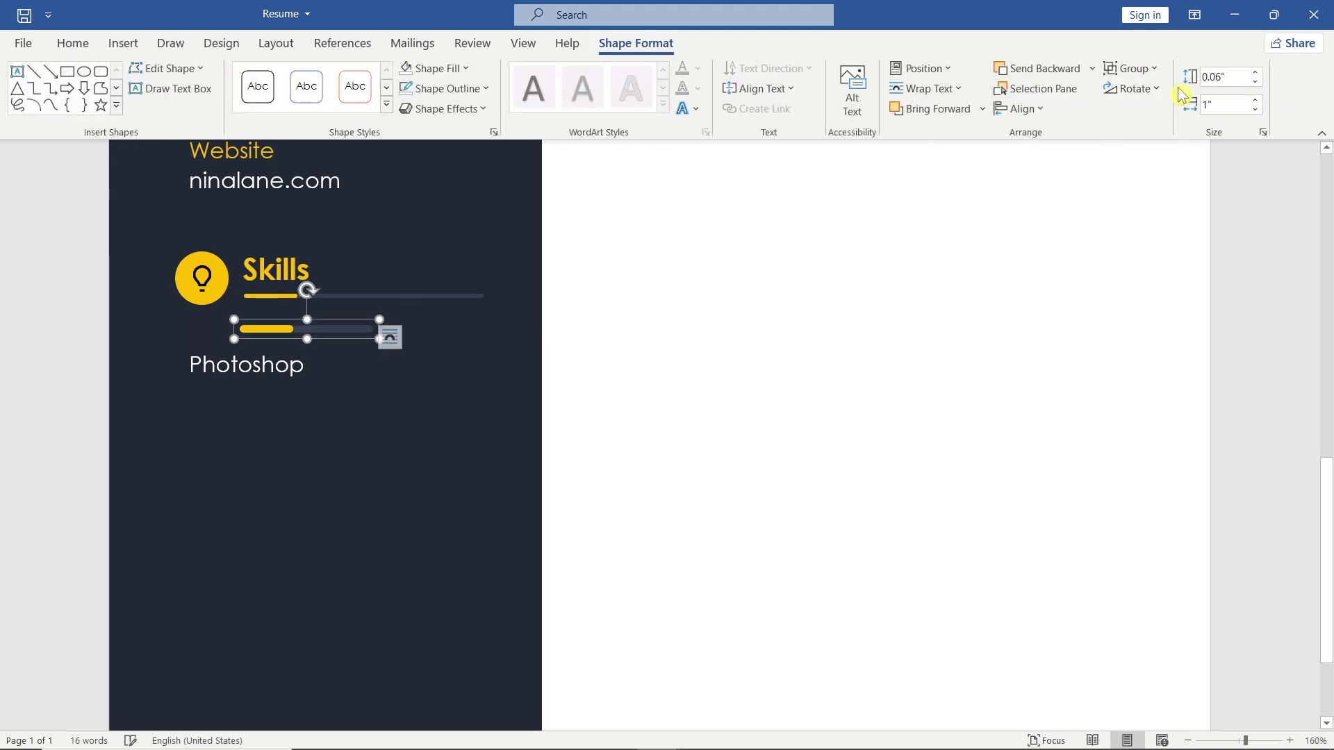
Right-align the new bar with the heading line, place it beside Photoshop, middle-align, and group them
left_click(426, 297, "shift")
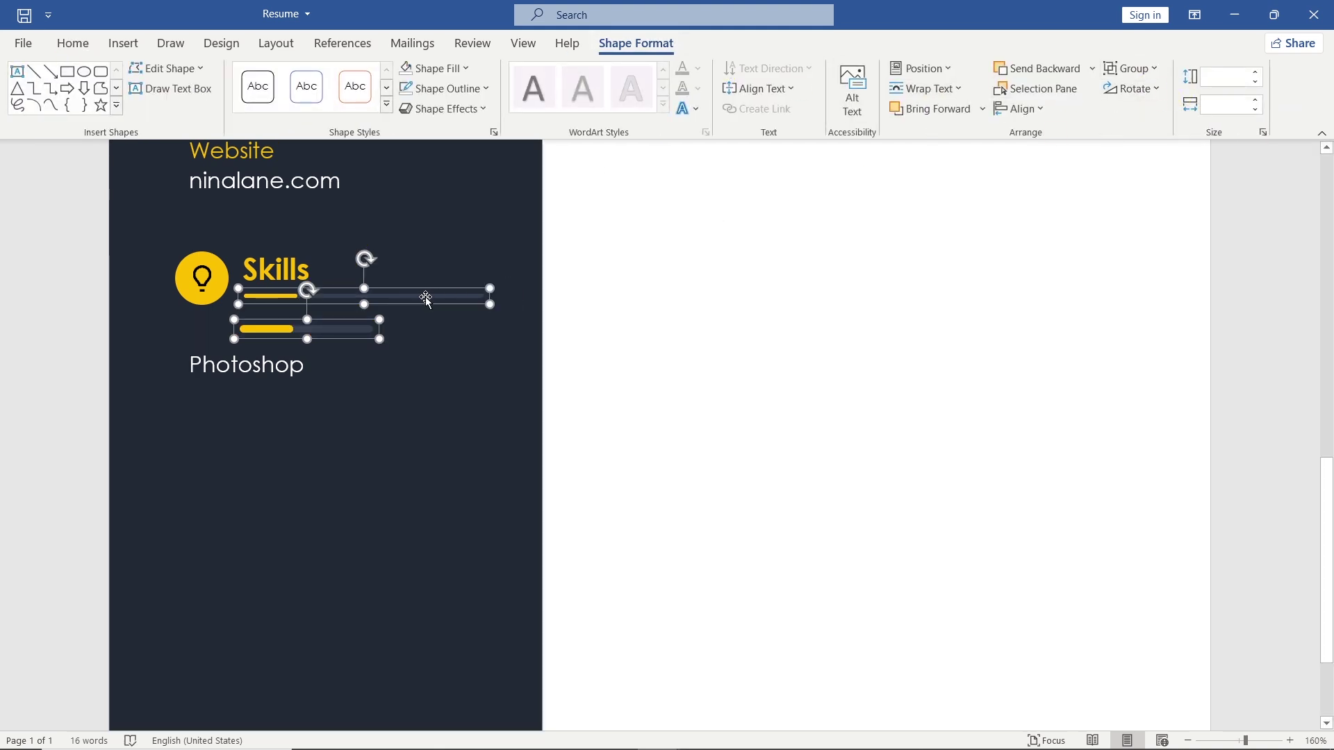
left_click(1040, 109)
left_click(1100, 185)
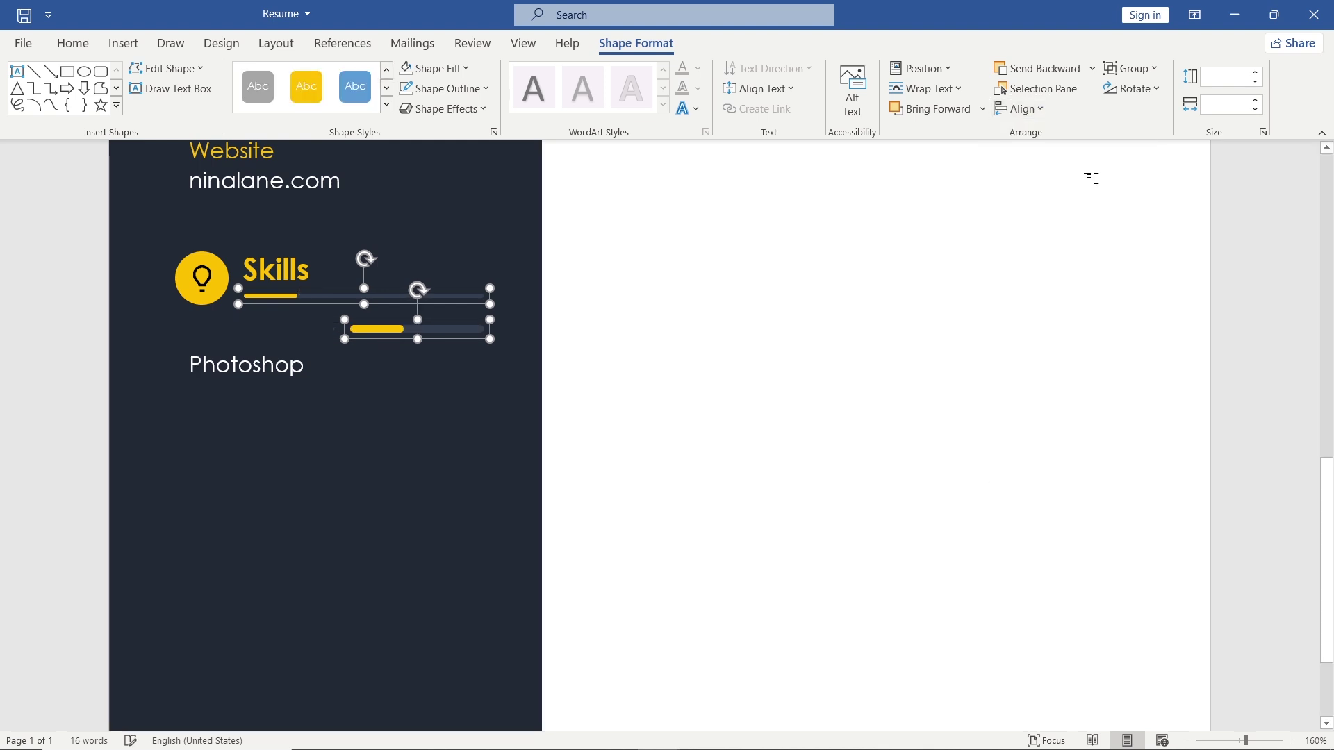
left_click(444, 327)
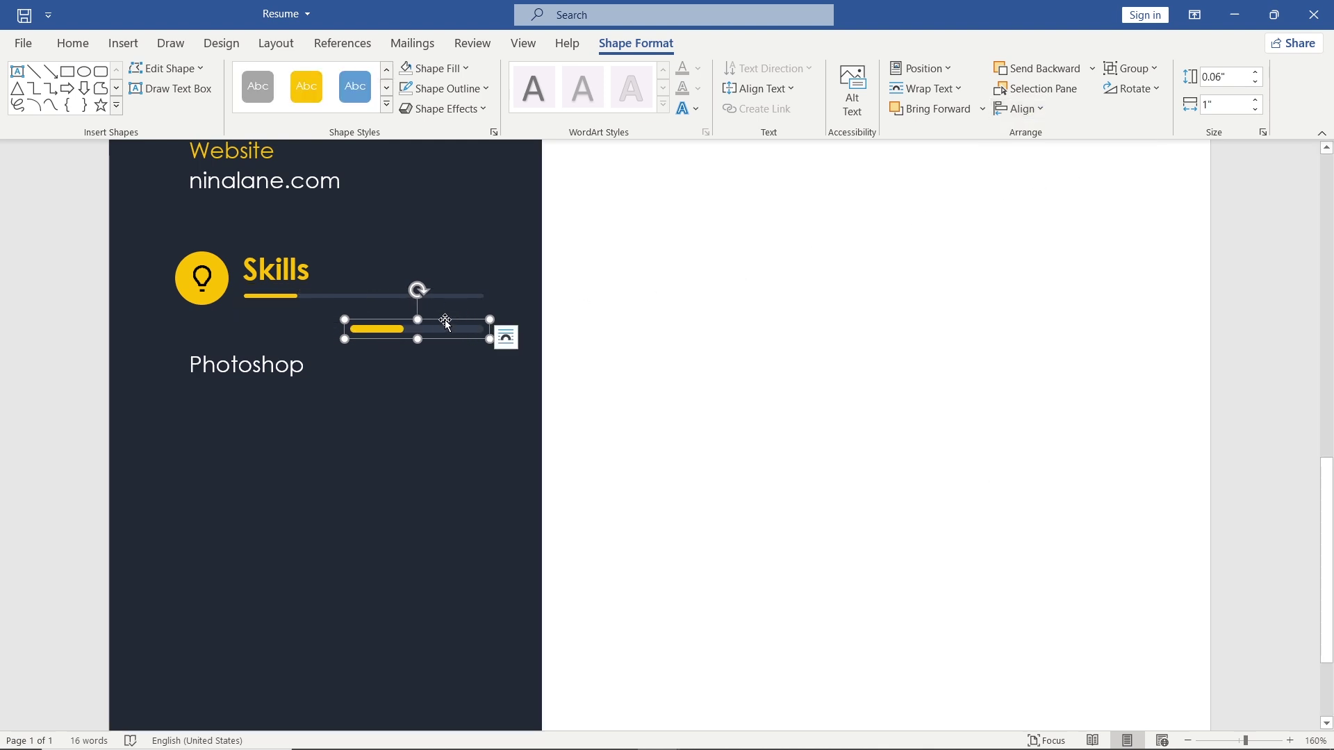
left_click_drag(445, 327, 446, 358)
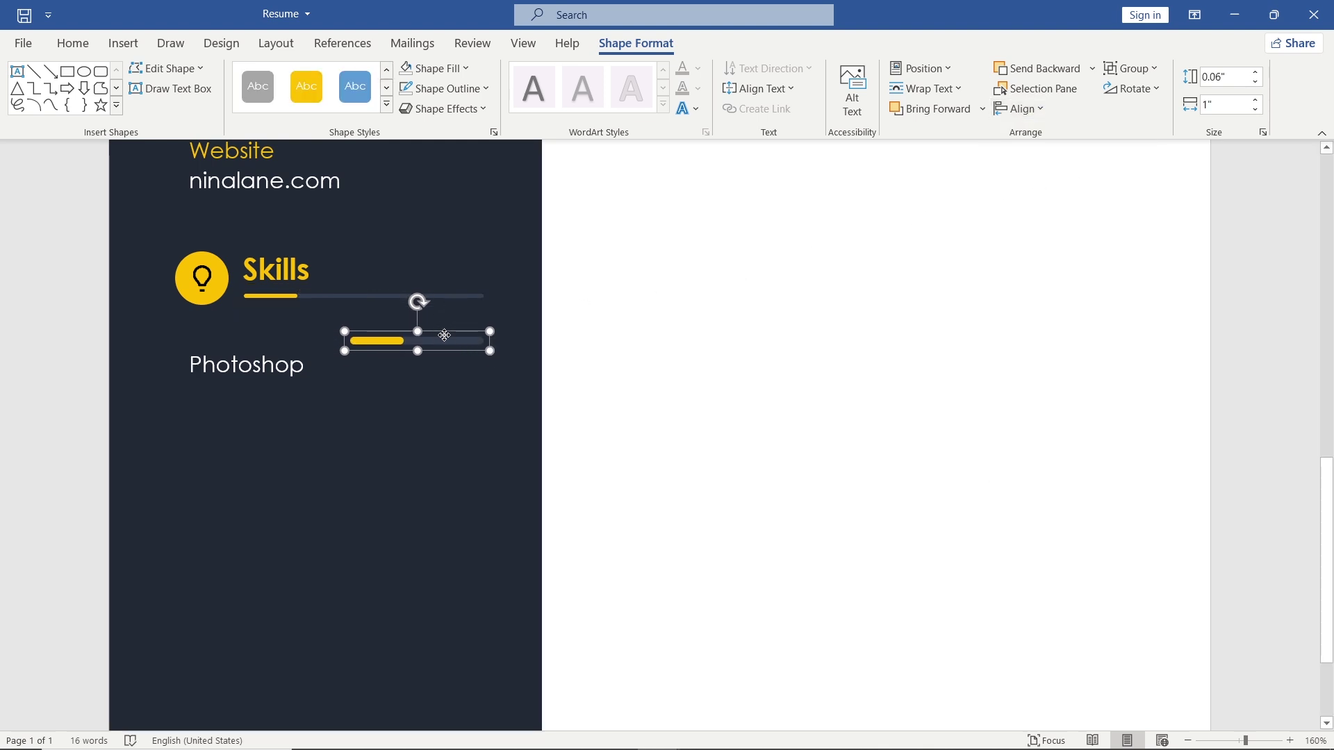
left_click(285, 363, "shift")
left_click(1019, 109)
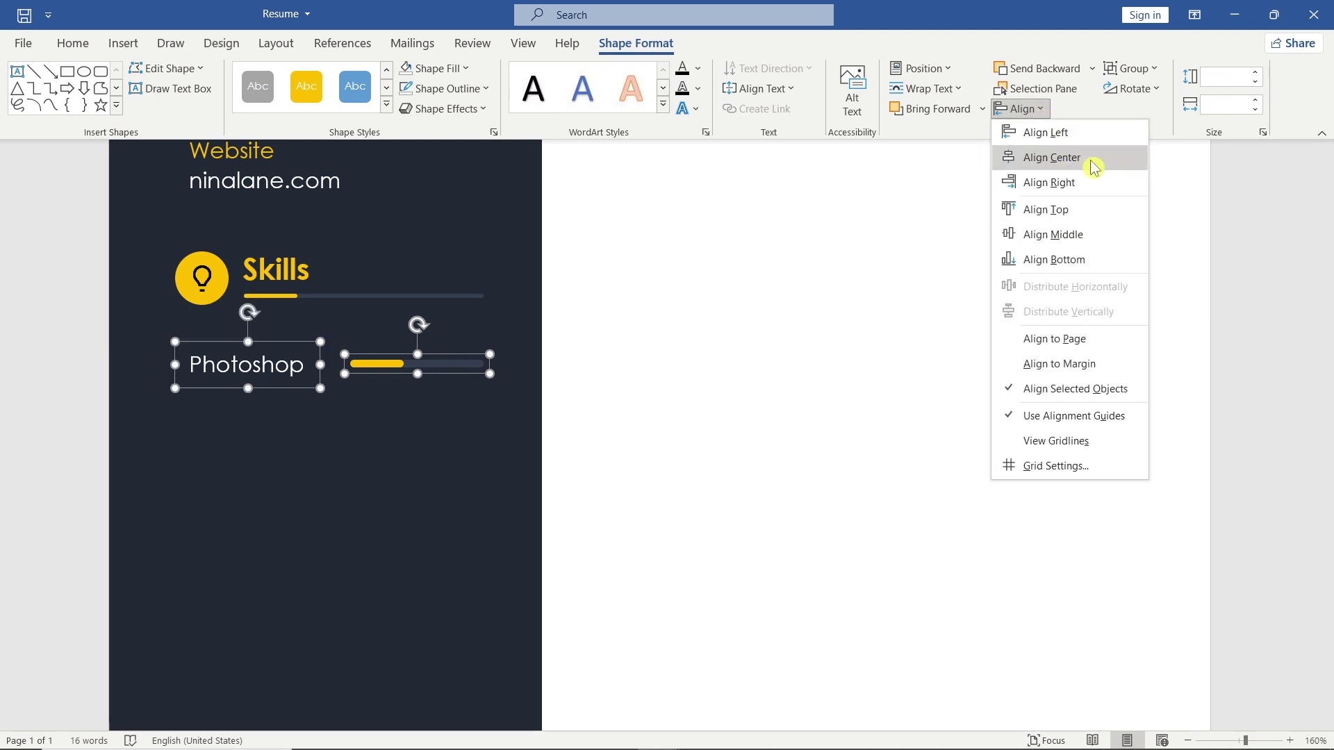
left_click(1108, 236)
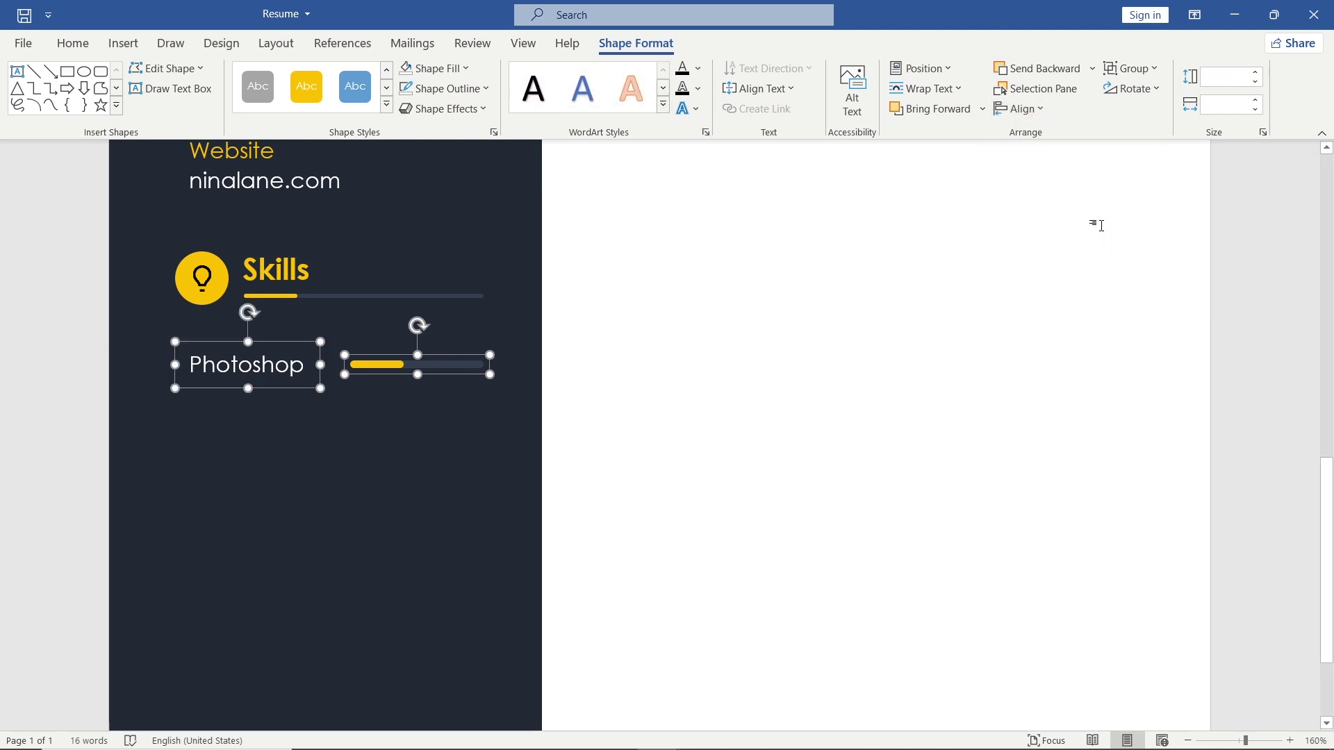
left_click(1155, 68)
left_click(1179, 98)
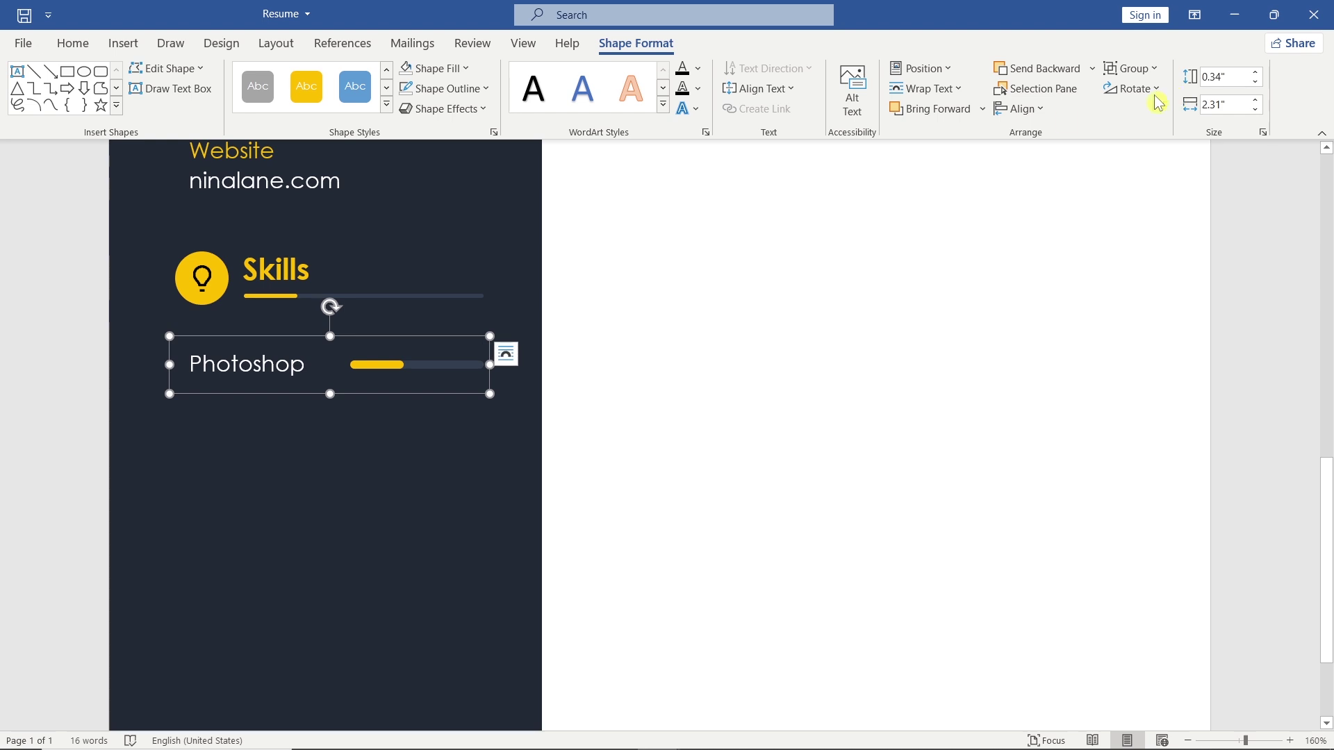
Group the Skills heading text, bulb icon and underline together
left_click(416, 298)
left_click(292, 271, "shift")
left_click(202, 276, "shift")
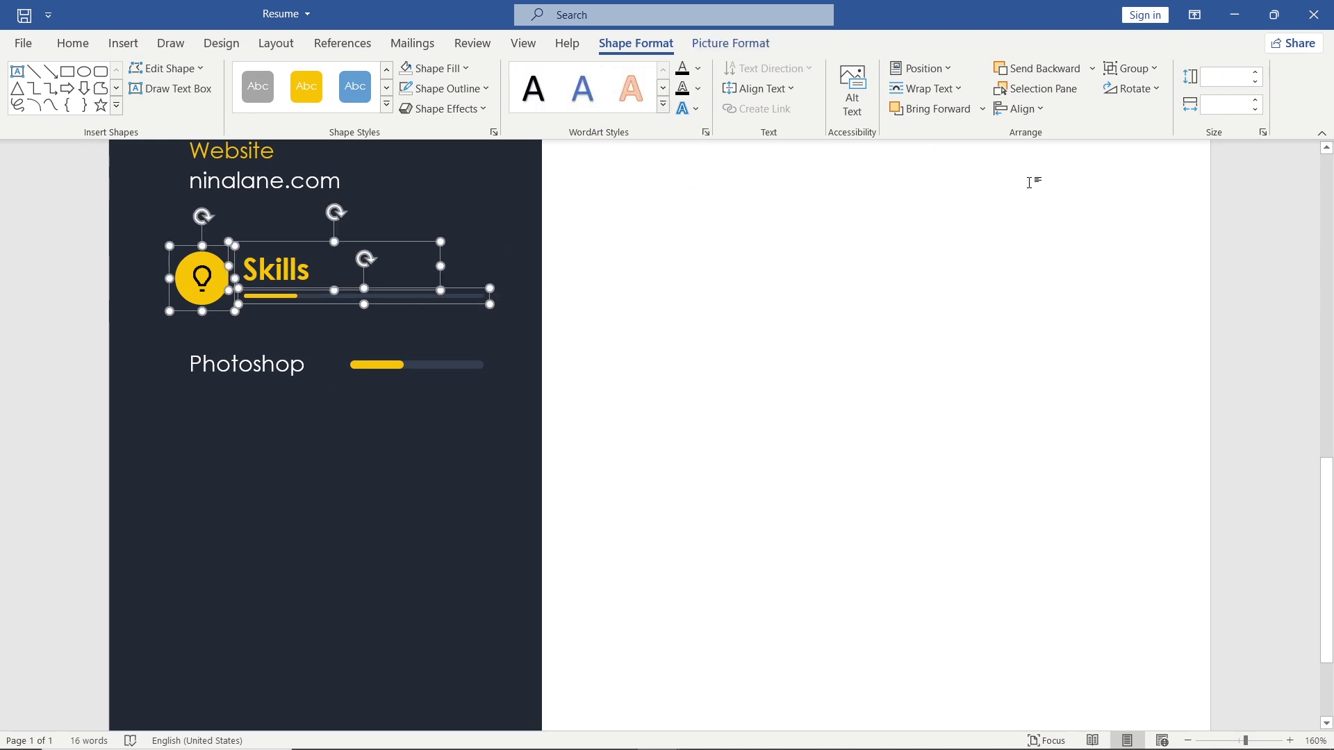
left_click(1130, 68)
left_click(1177, 98)
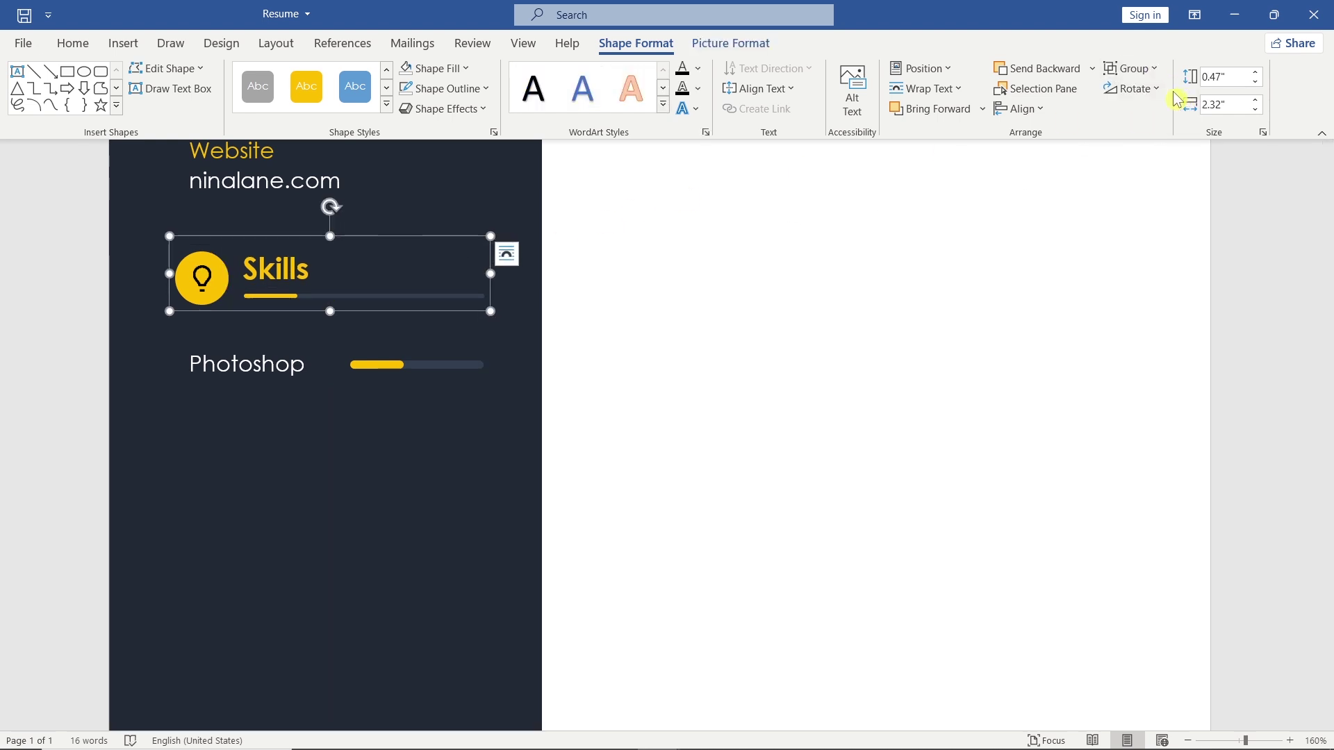
Duplicate the Photoshop row below it and relabel the copy 'Illustrator'
left_click_drag(421, 346, 417, 369)
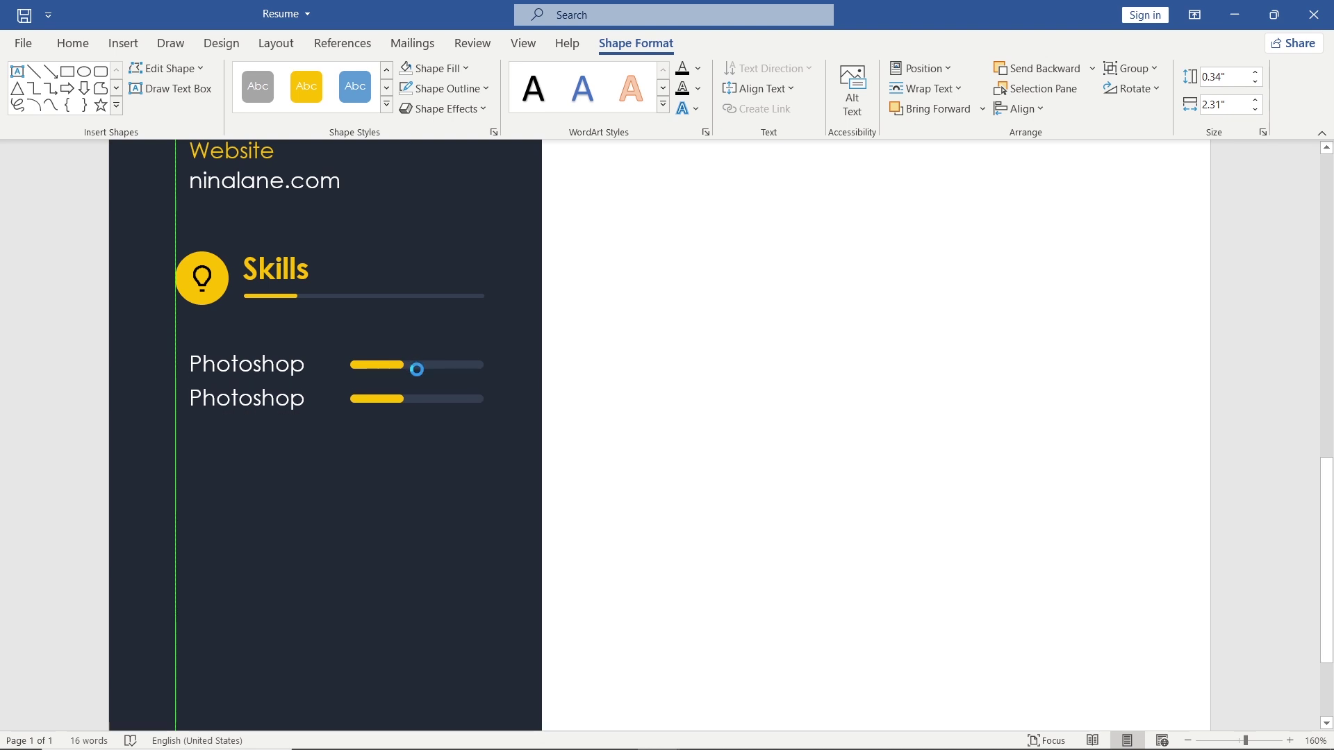
left_click(291, 409)
double_click(291, 410)
key("Delete")
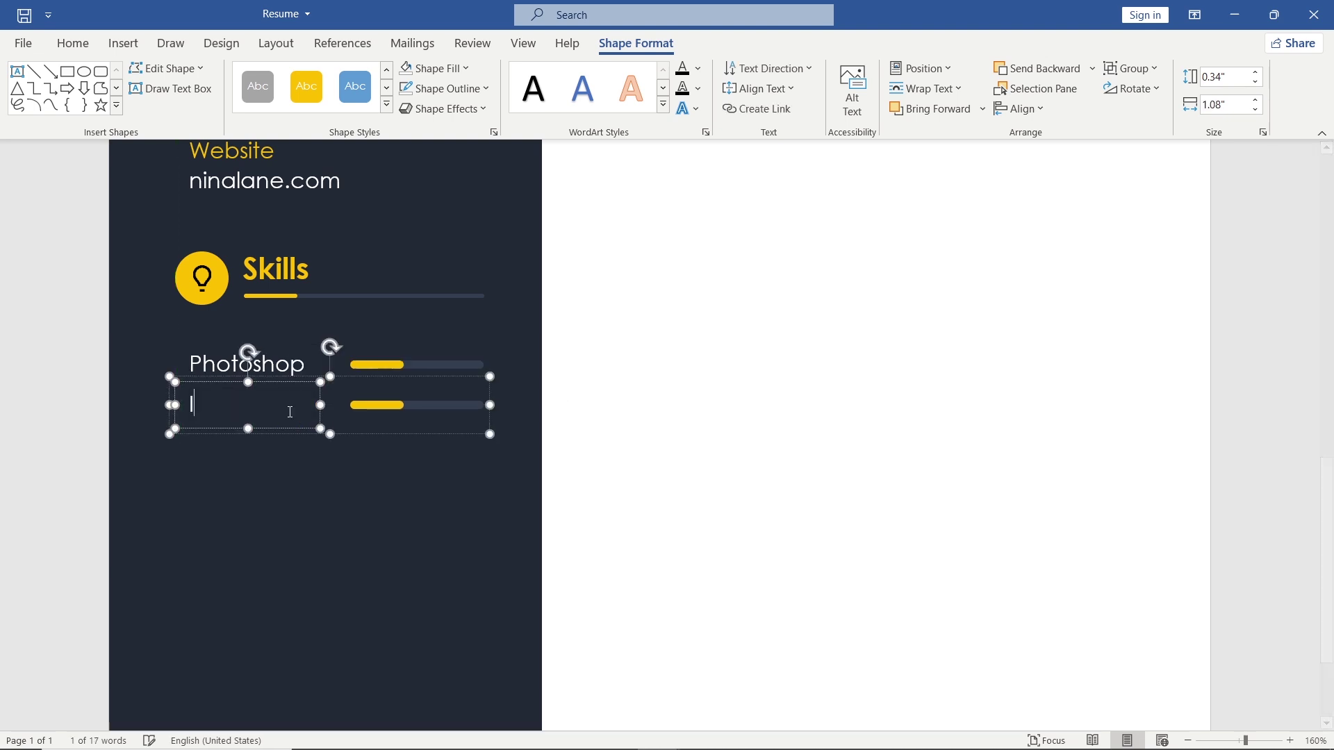
type("Illustrator")
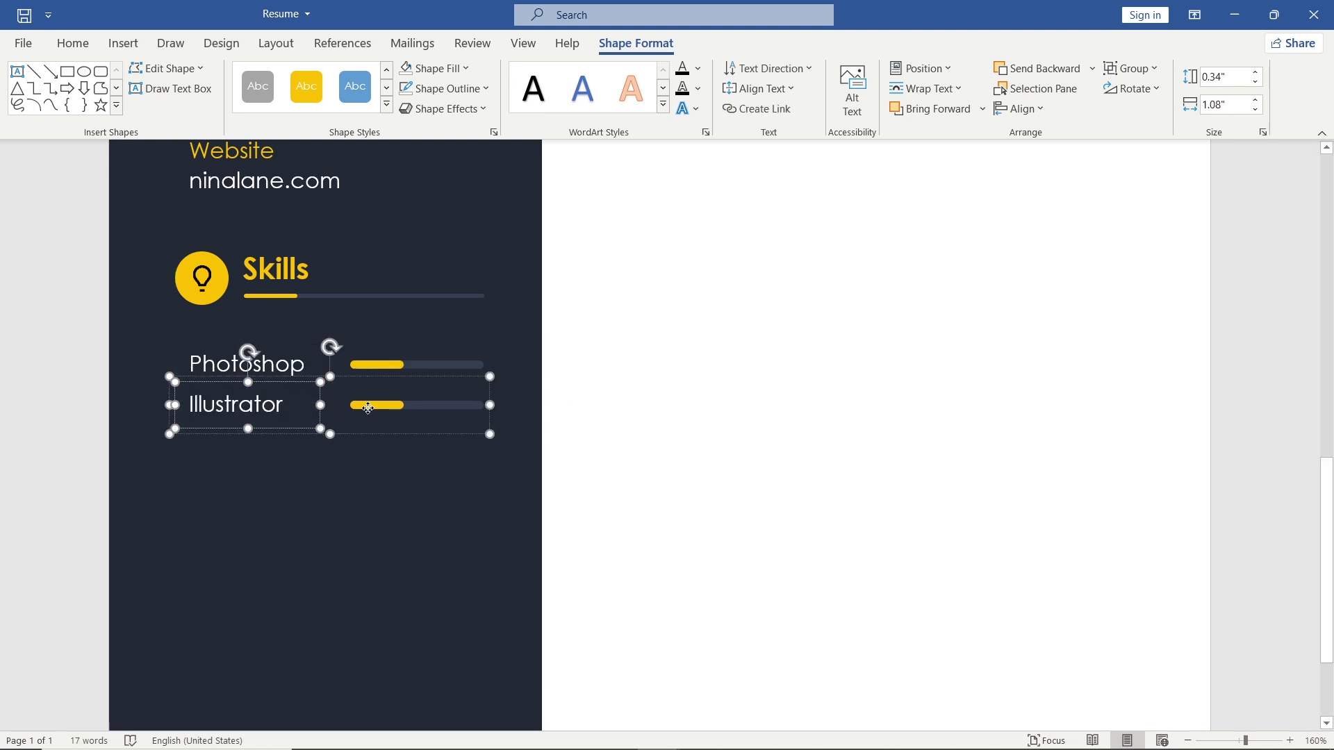
Set the Illustrator yellow fill to 0.9" wide and Photoshop's fill to 0.7"
left_click(369, 408)
left_click(1214, 105)
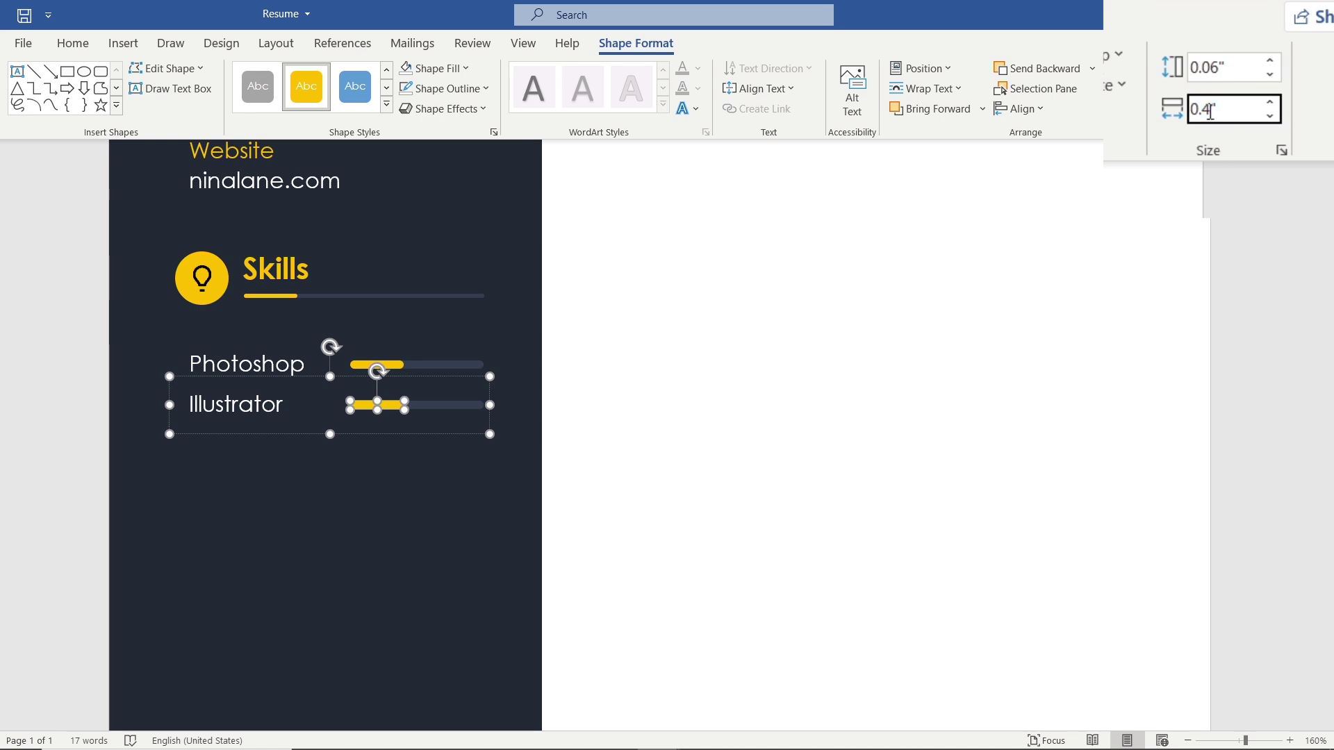
key("Return")
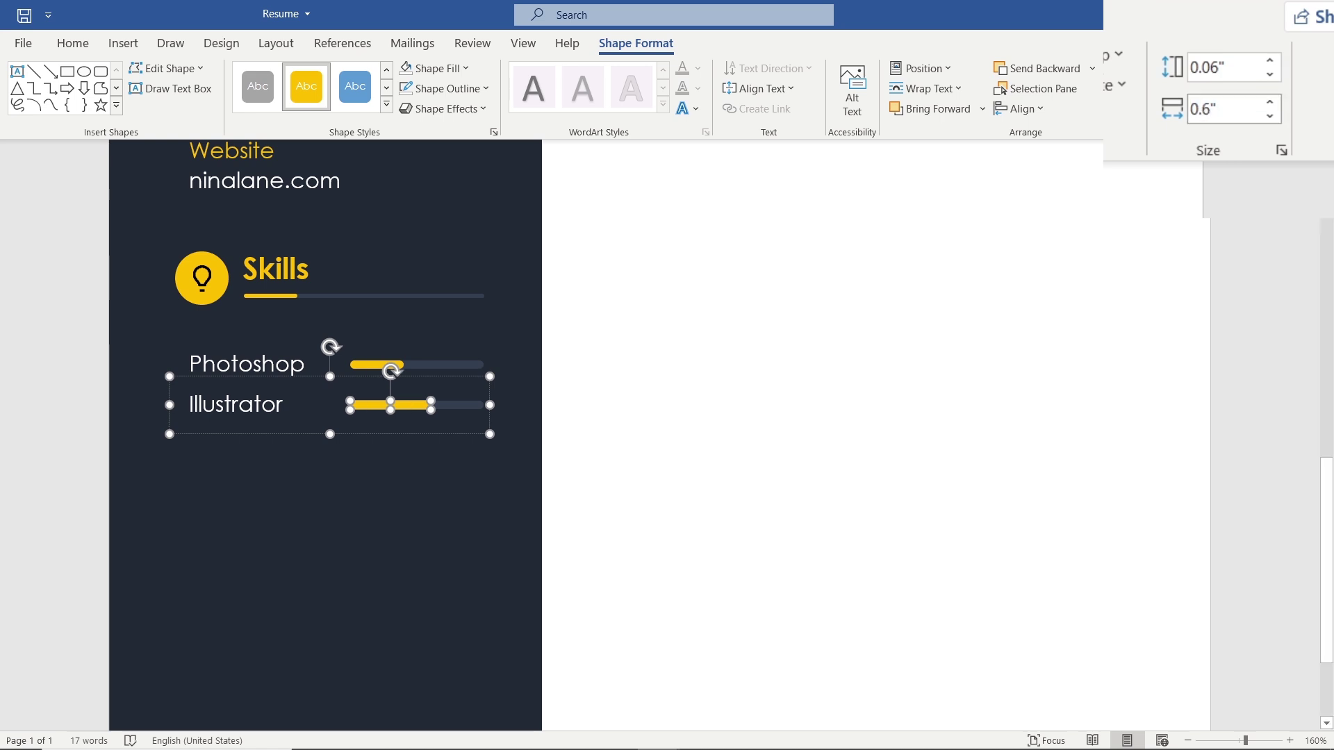
left_click(1214, 109)
type("9")
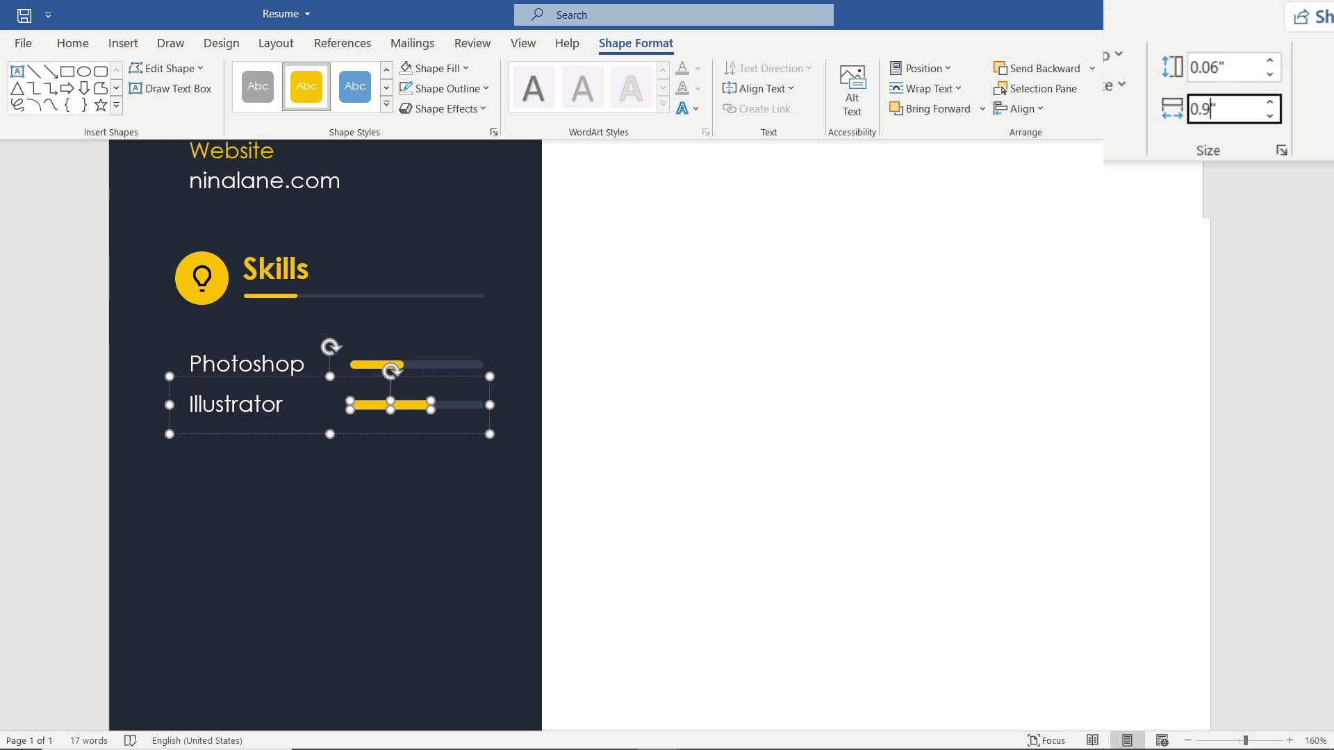
key("Return")
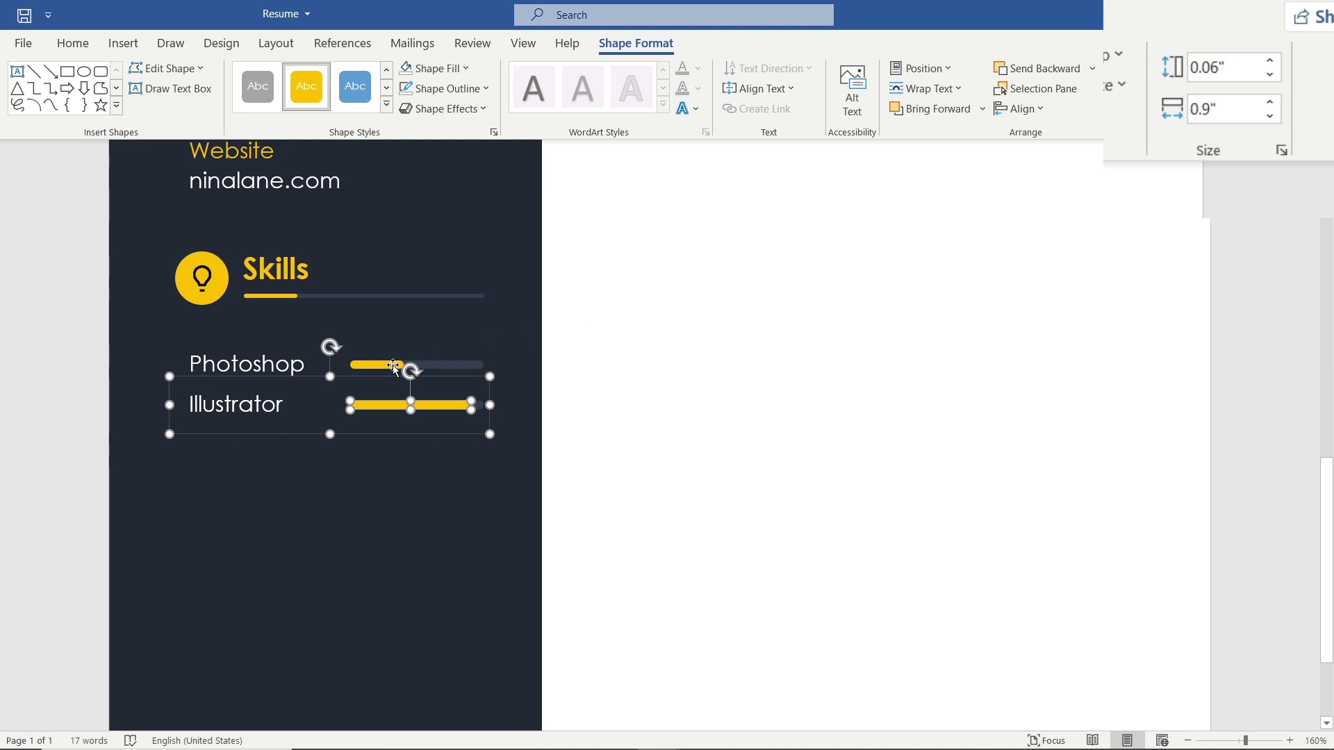
left_click(394, 365)
left_click(1211, 108)
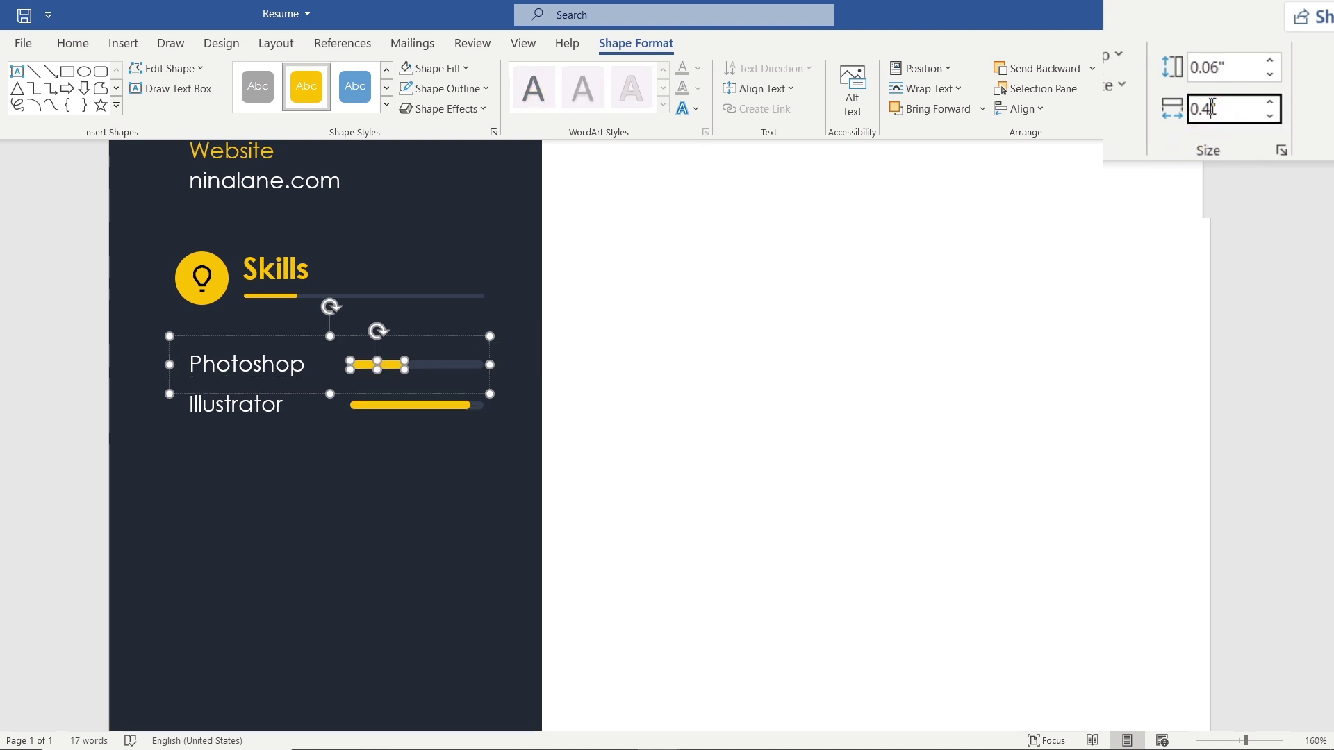
type("7")
key("Return")
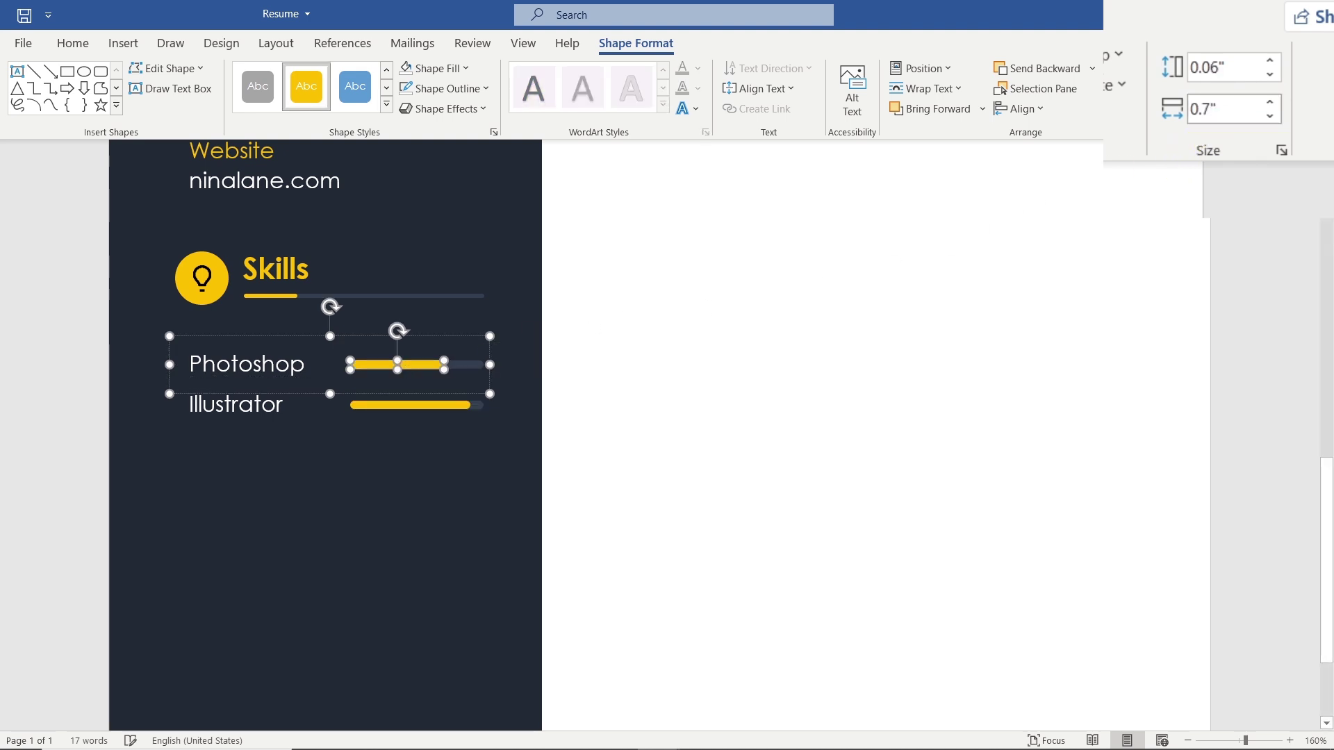
Duplicate the Illustrator row below, widen its label box, and start typing 'Web Design'
left_click(304, 380)
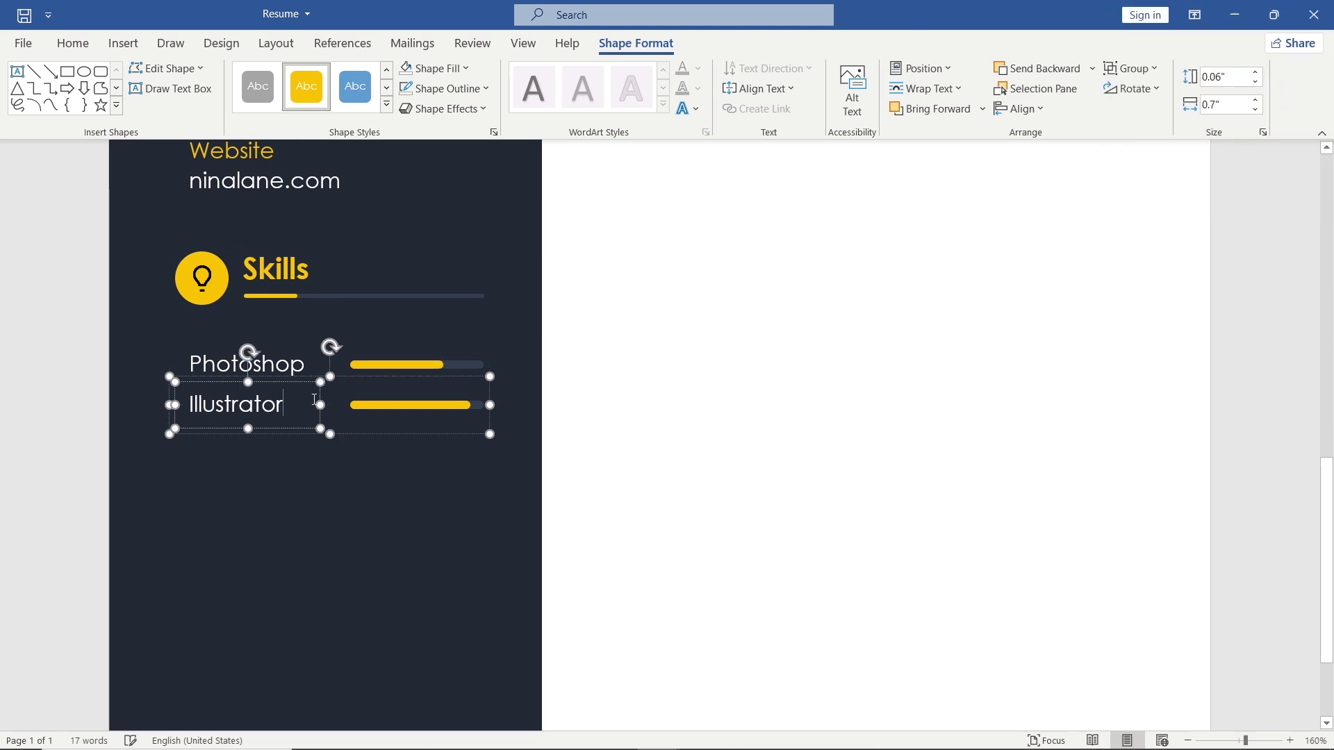
left_click(305, 380)
left_click_drag(303, 382, 305, 413)
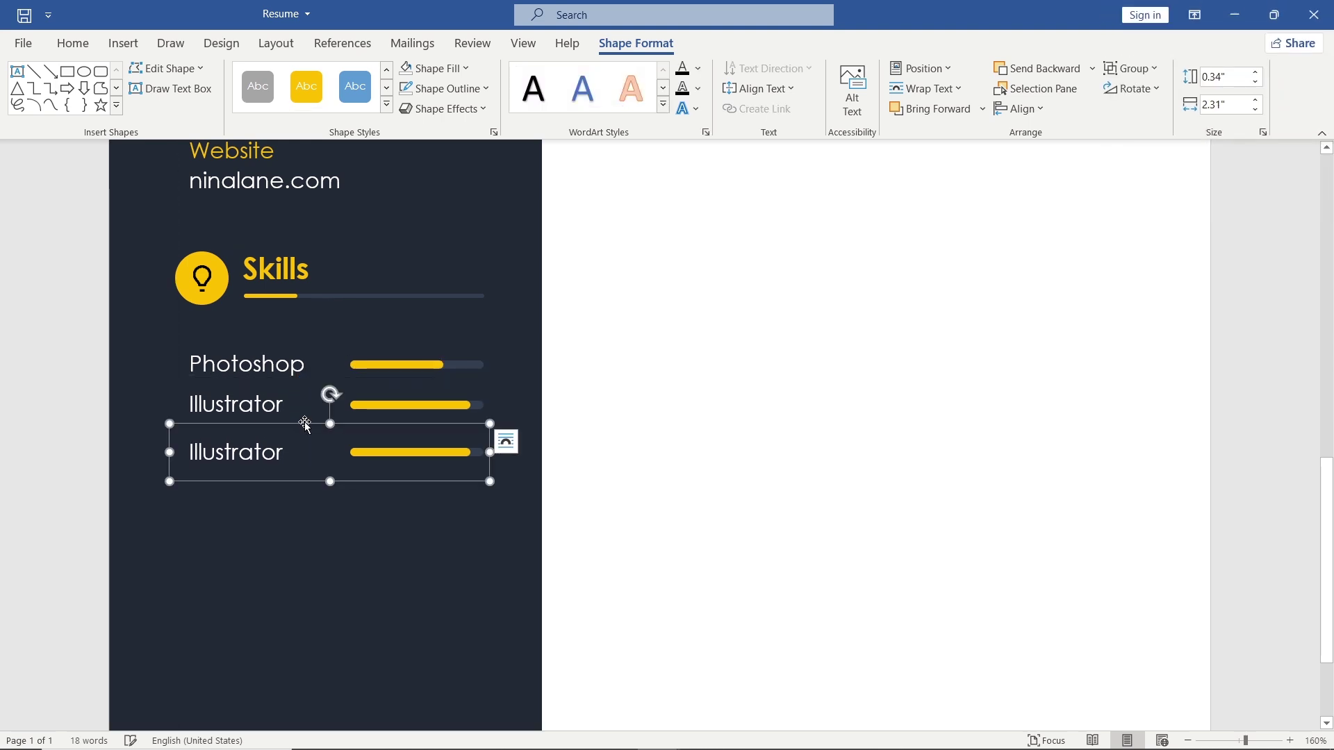
left_click(253, 443)
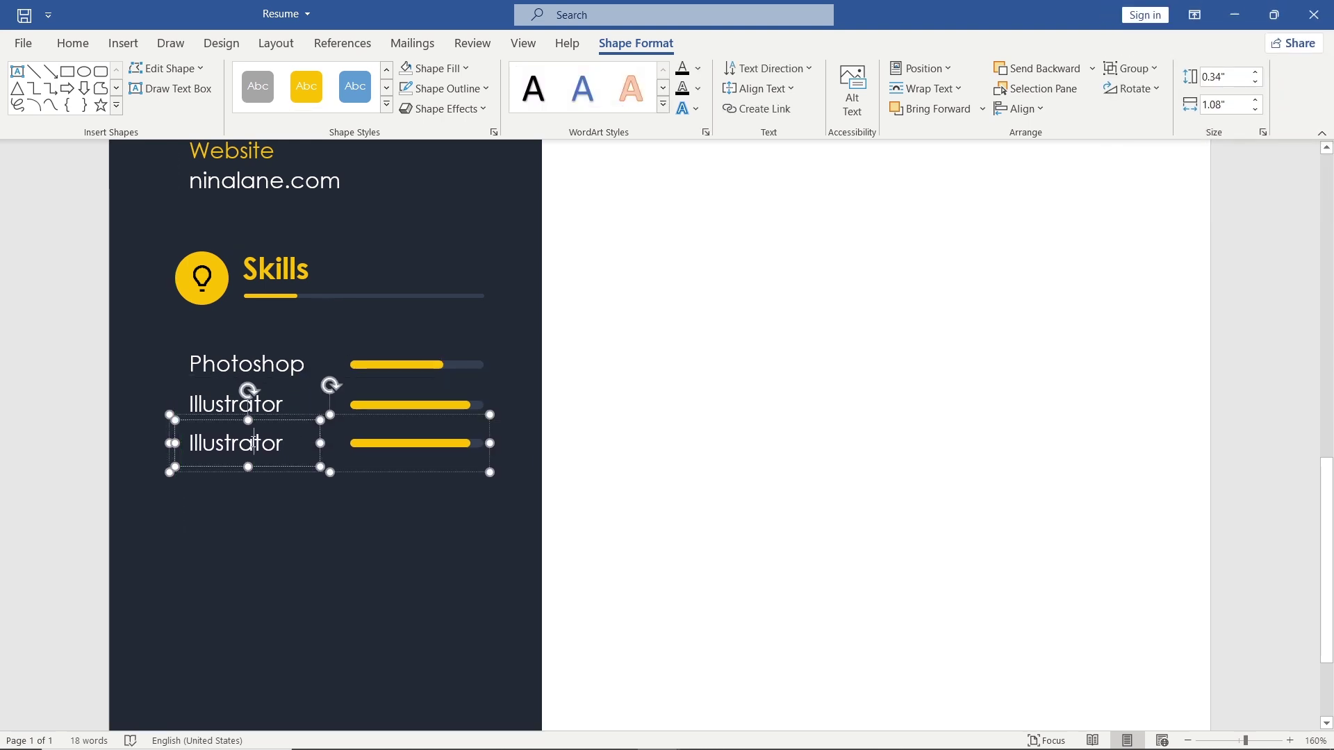
left_click_drag(319, 446, 341, 445)
key("ctrl+a")
type("We")
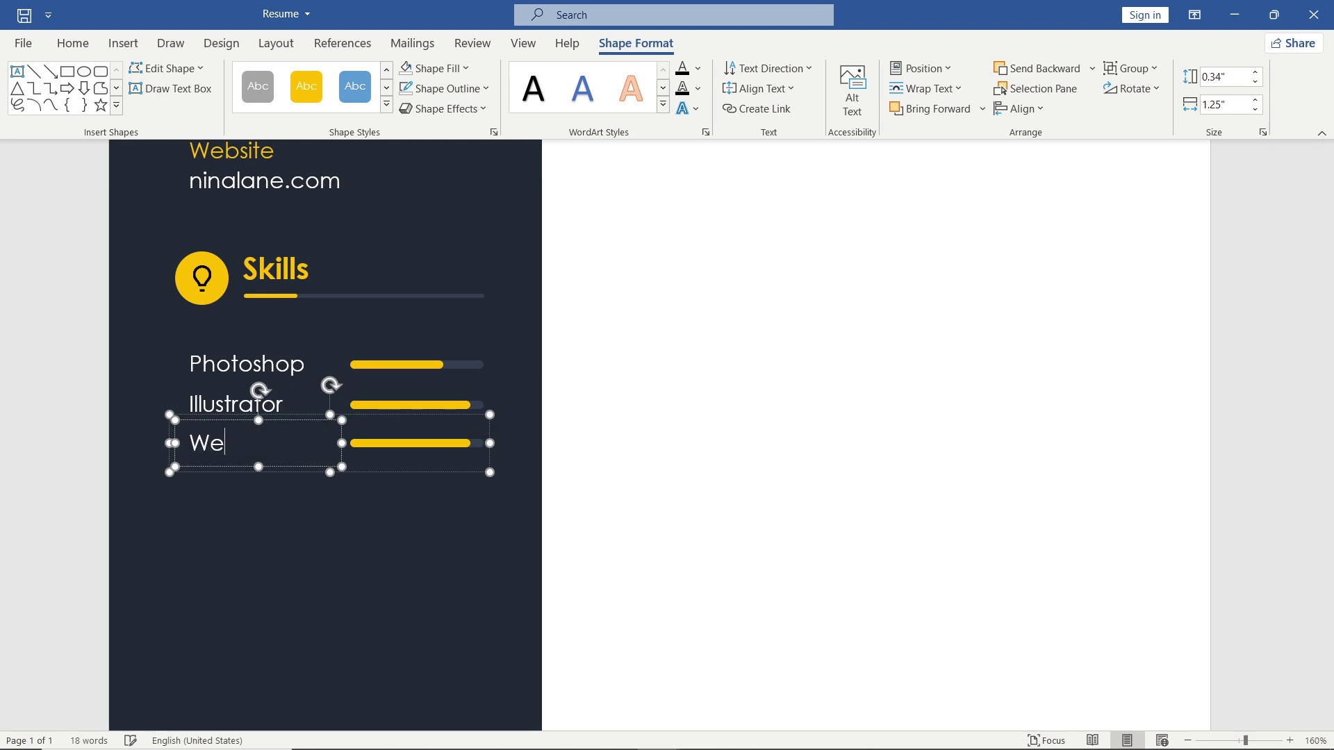
Shorten the Web Design skill bar to a width of 0.7"
left_click(375, 444)
left_click(1217, 104)
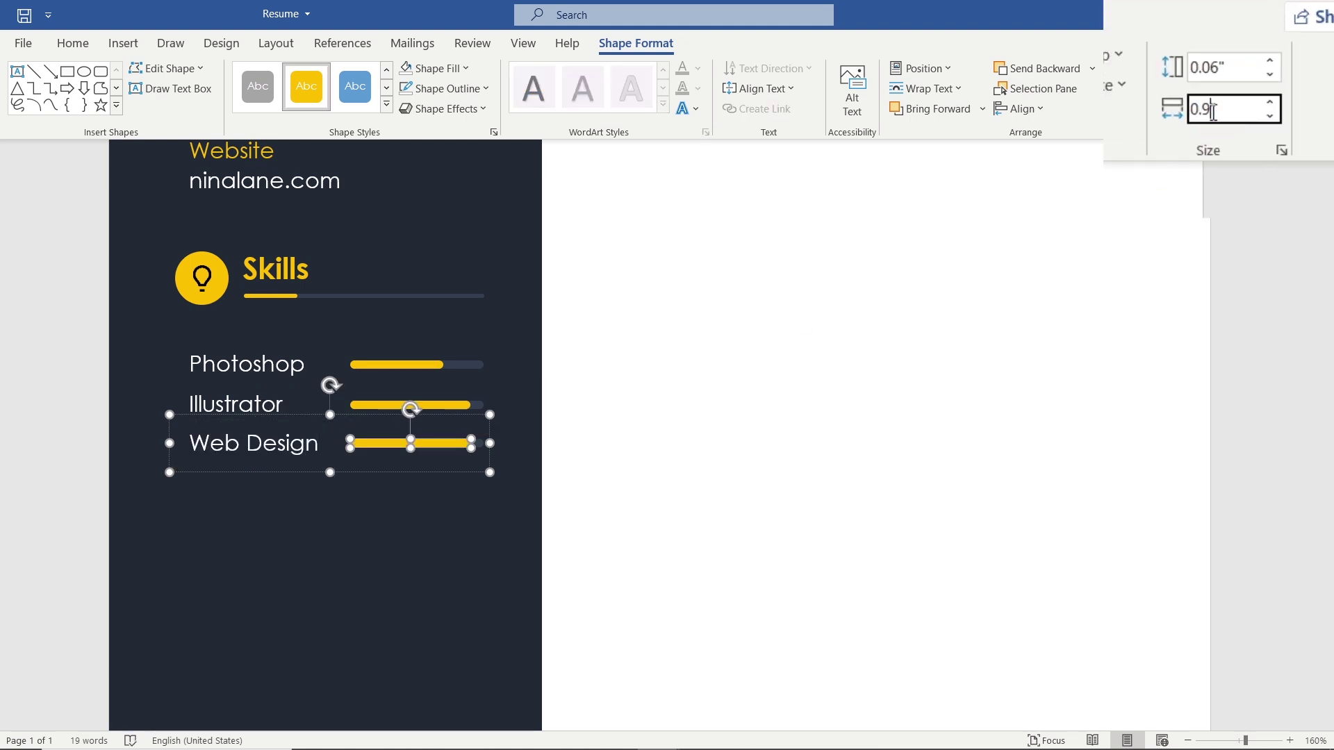
key("Return")
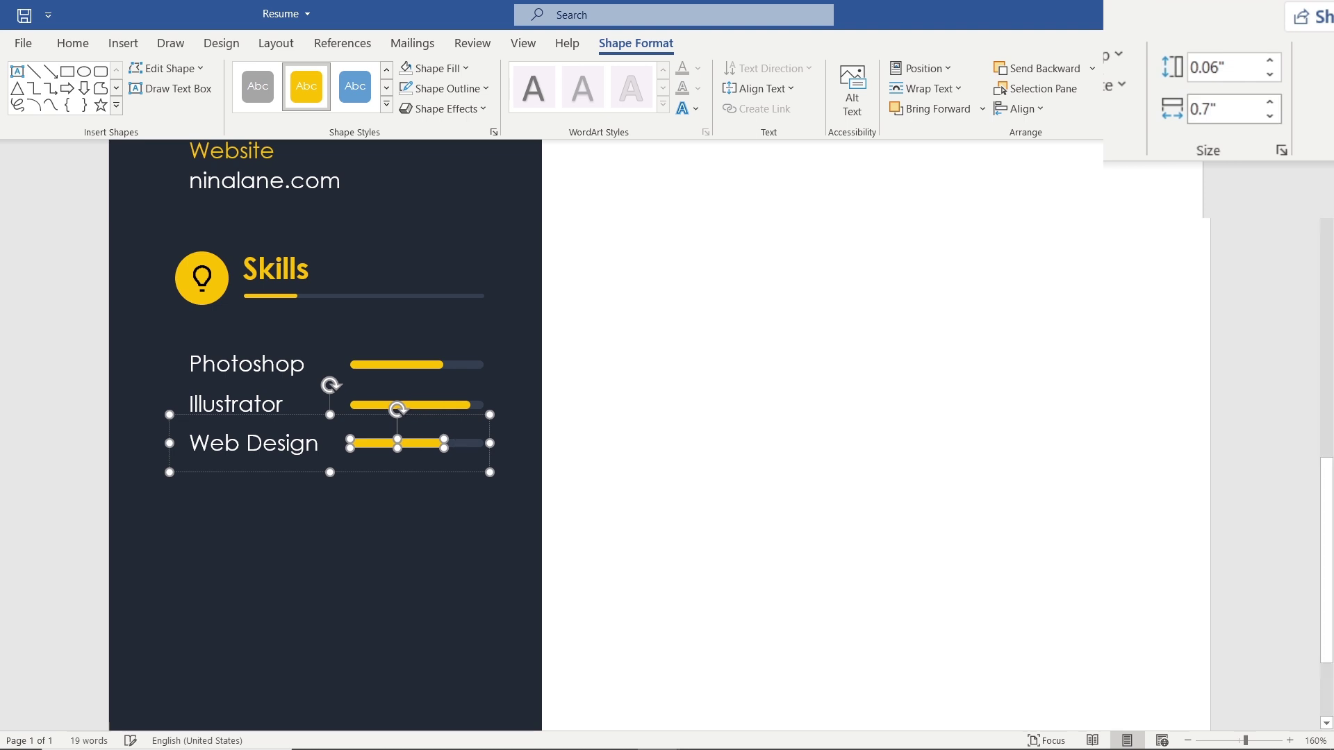
Distribute the three skill rows vertically and group them into one unit
left_click(318, 396, "shift")
left_click(304, 367, "shift")
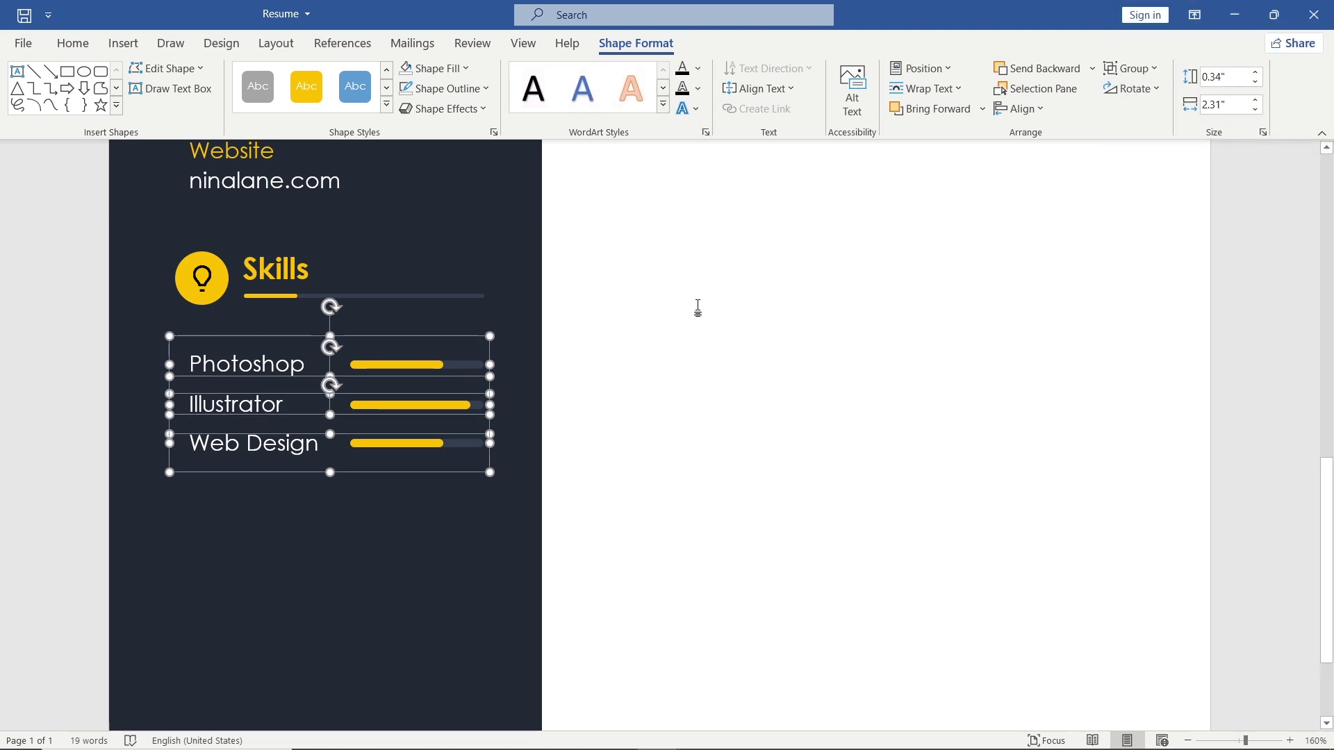
left_click(1040, 109)
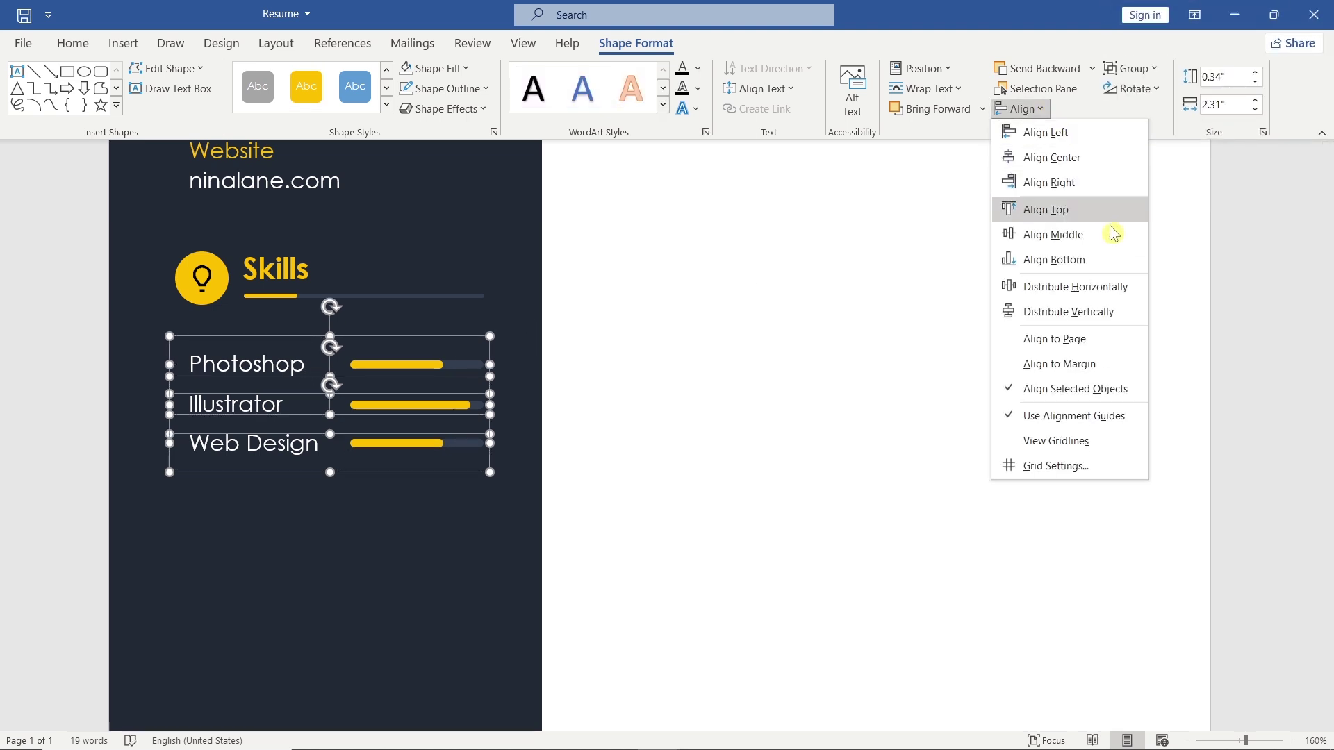
left_click(1137, 318)
left_click(1162, 72)
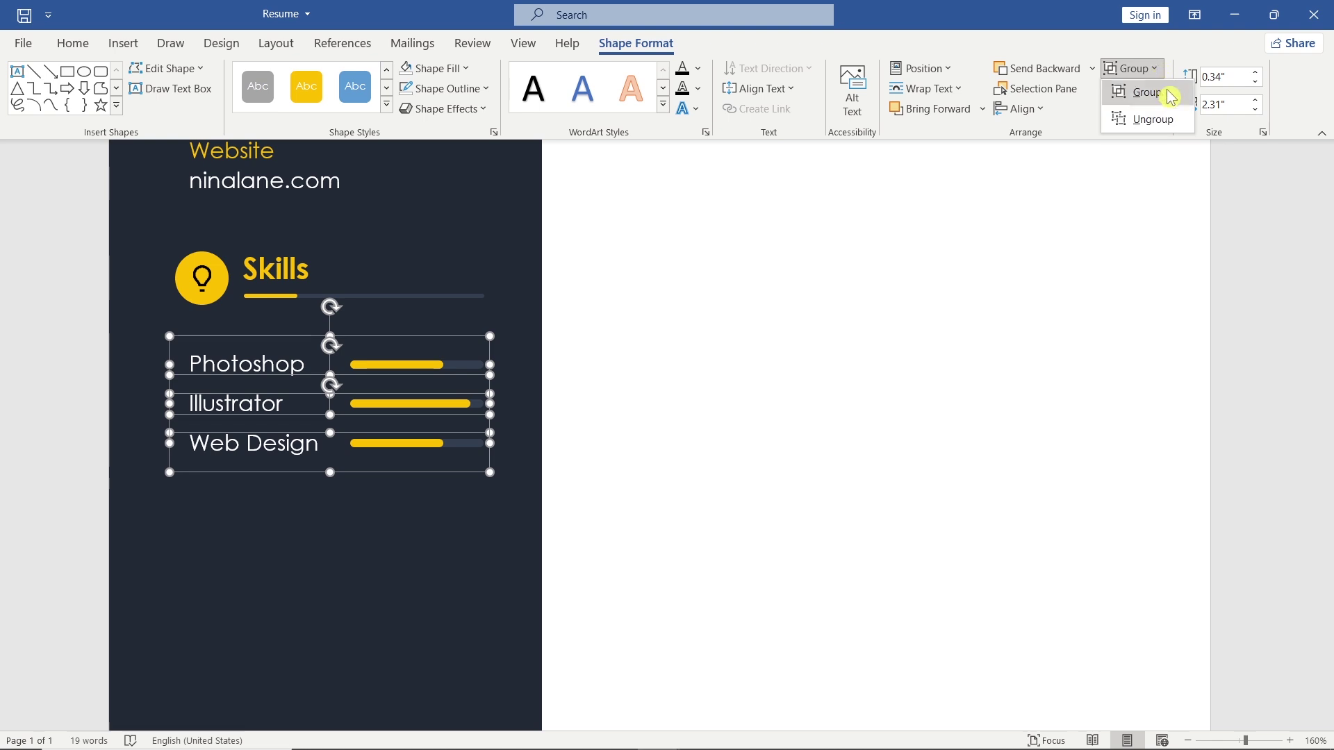
left_click(1176, 99)
Group the Skills header with its rows and place a copy below the section
left_click(341, 272, "shift")
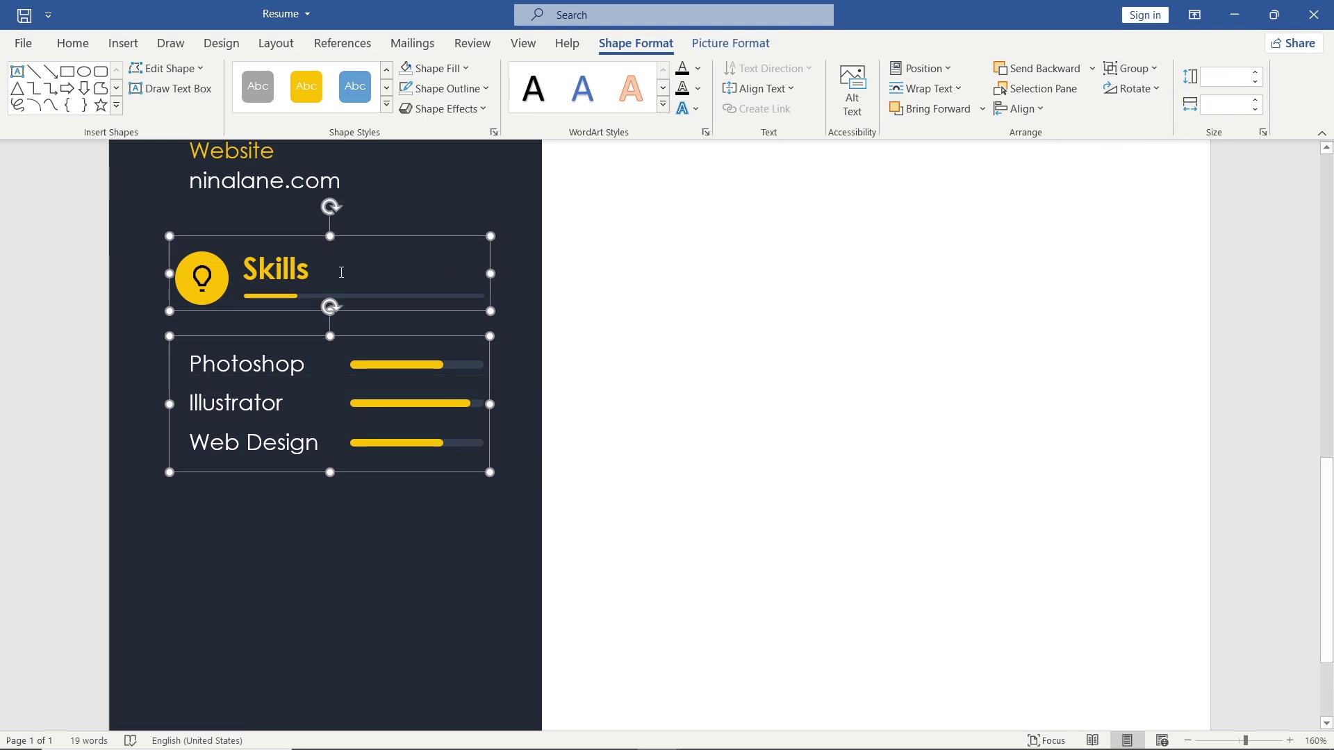
left_click(1155, 69)
left_click(1173, 99)
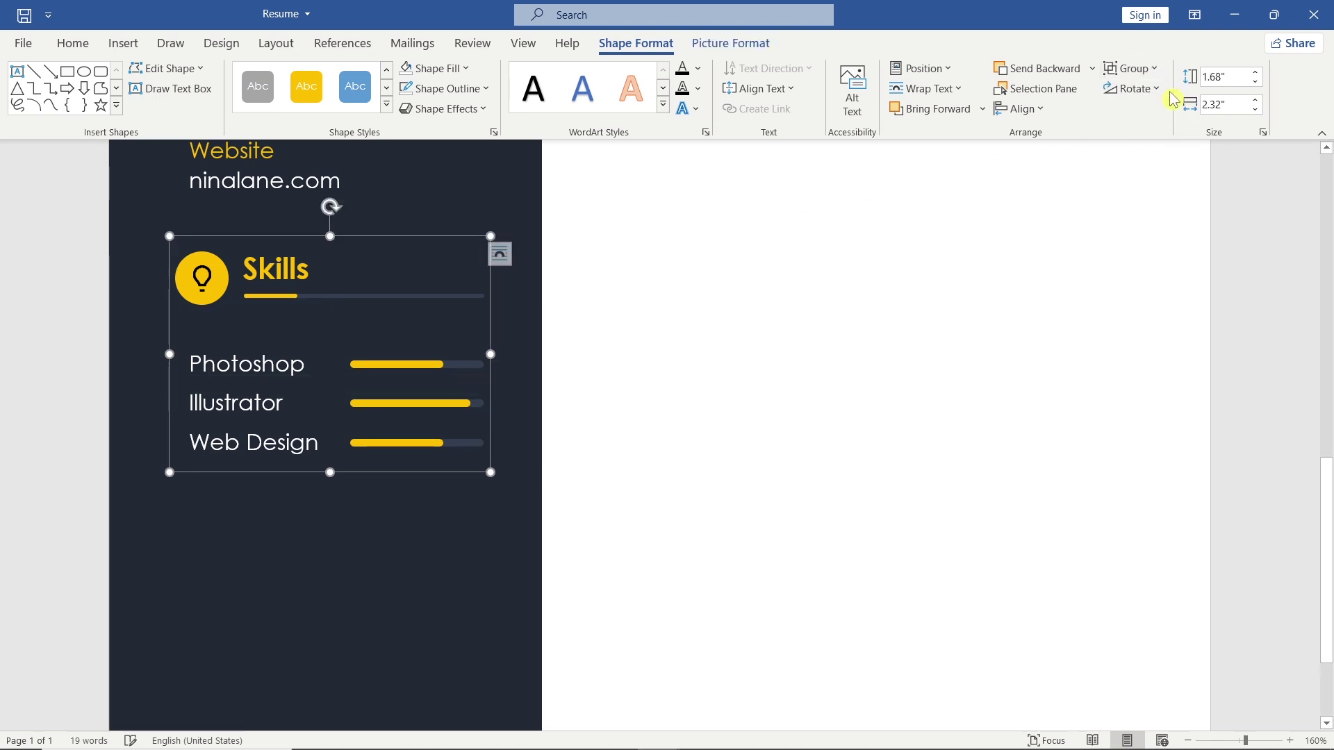
scroll(617, 310, "down", 3)
scroll(617, 310, "down", 1)
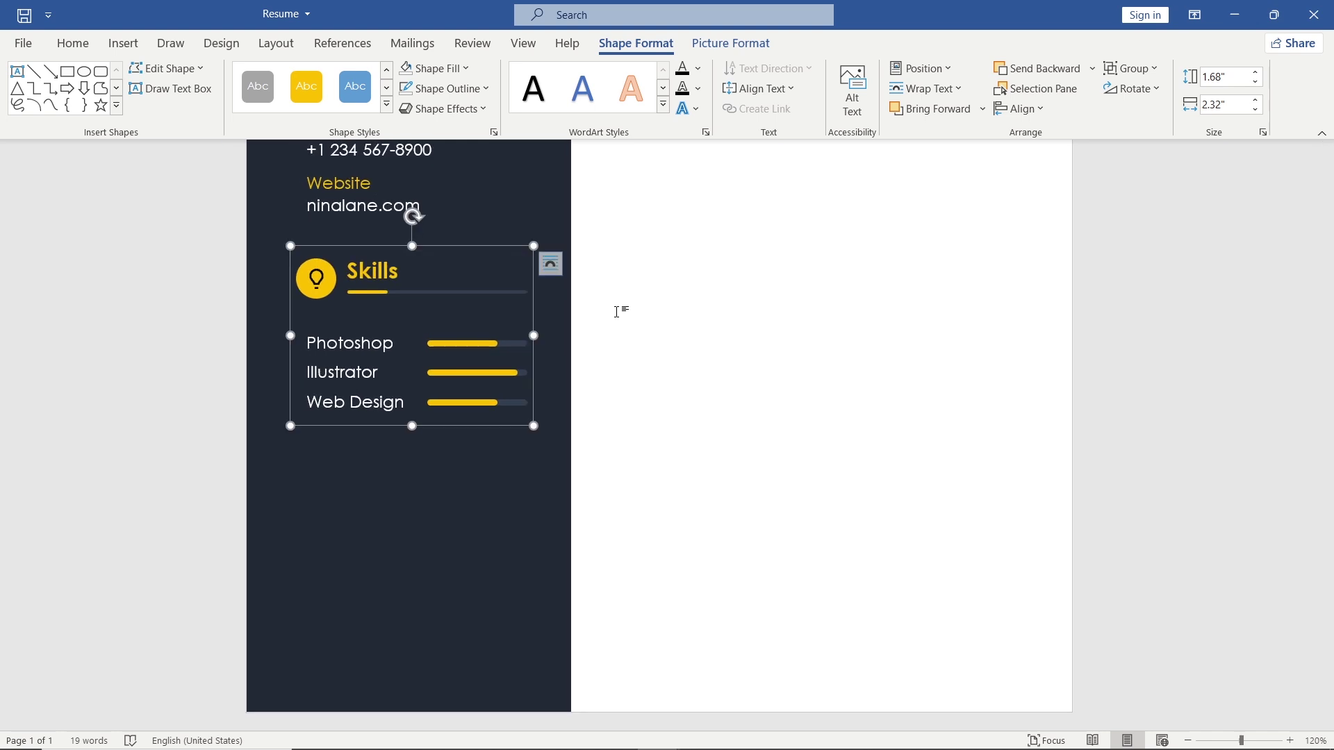
left_click_drag(469, 271, 459, 453)
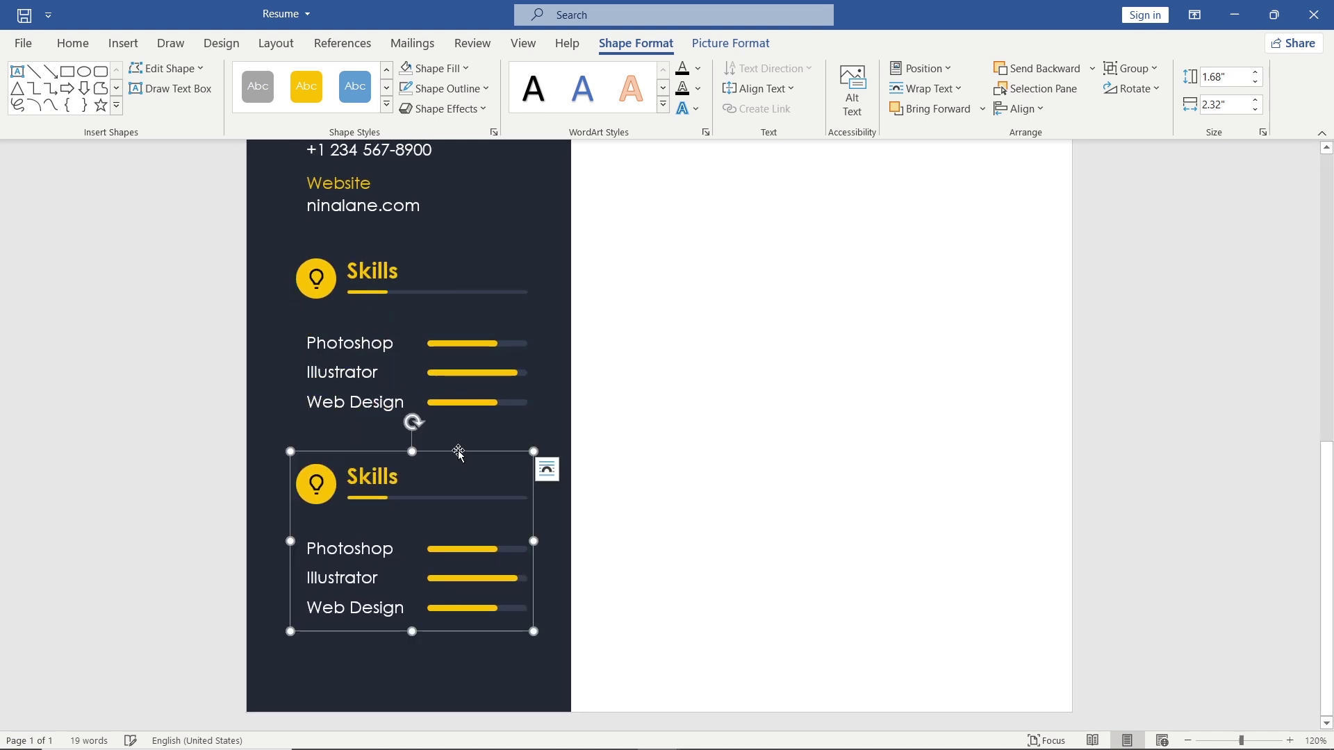
Replace the copy's lightbulb icon with the heart image 'love' from a file
left_click(318, 489)
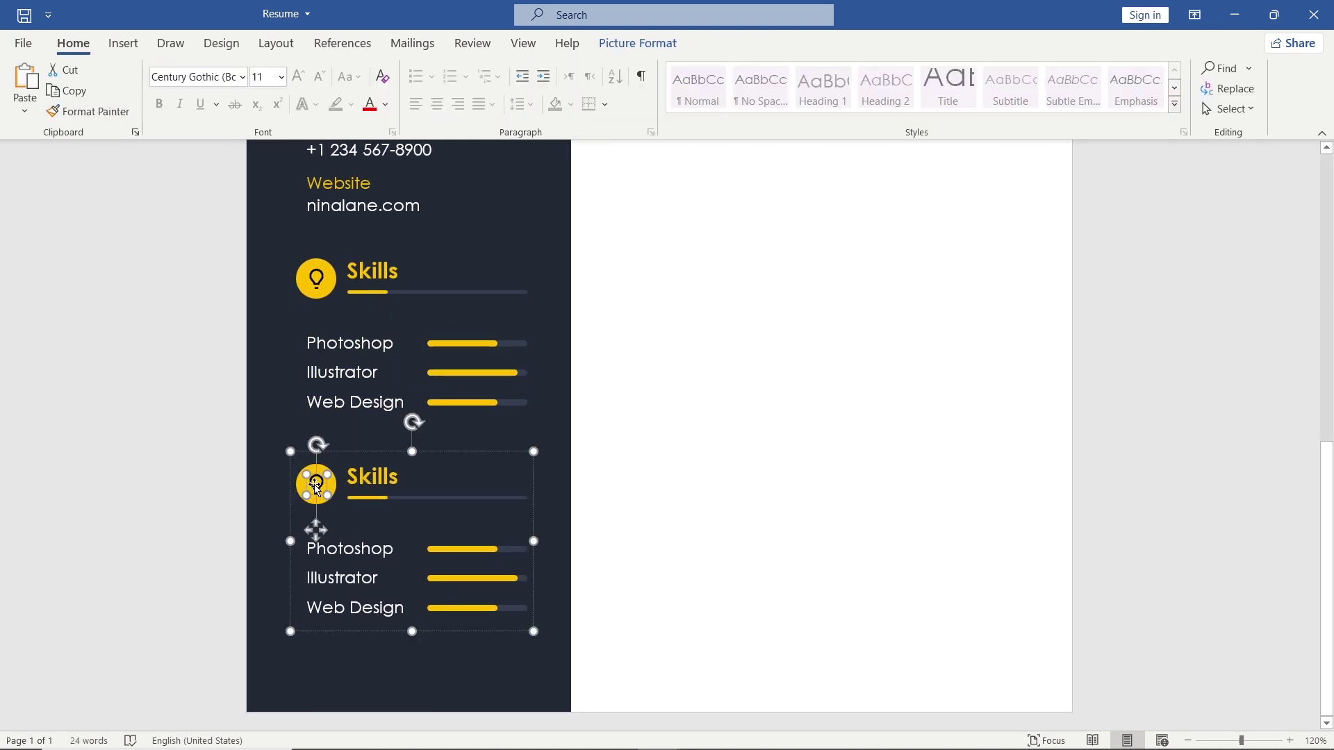
left_click(638, 43)
left_click(281, 90)
left_click(348, 117)
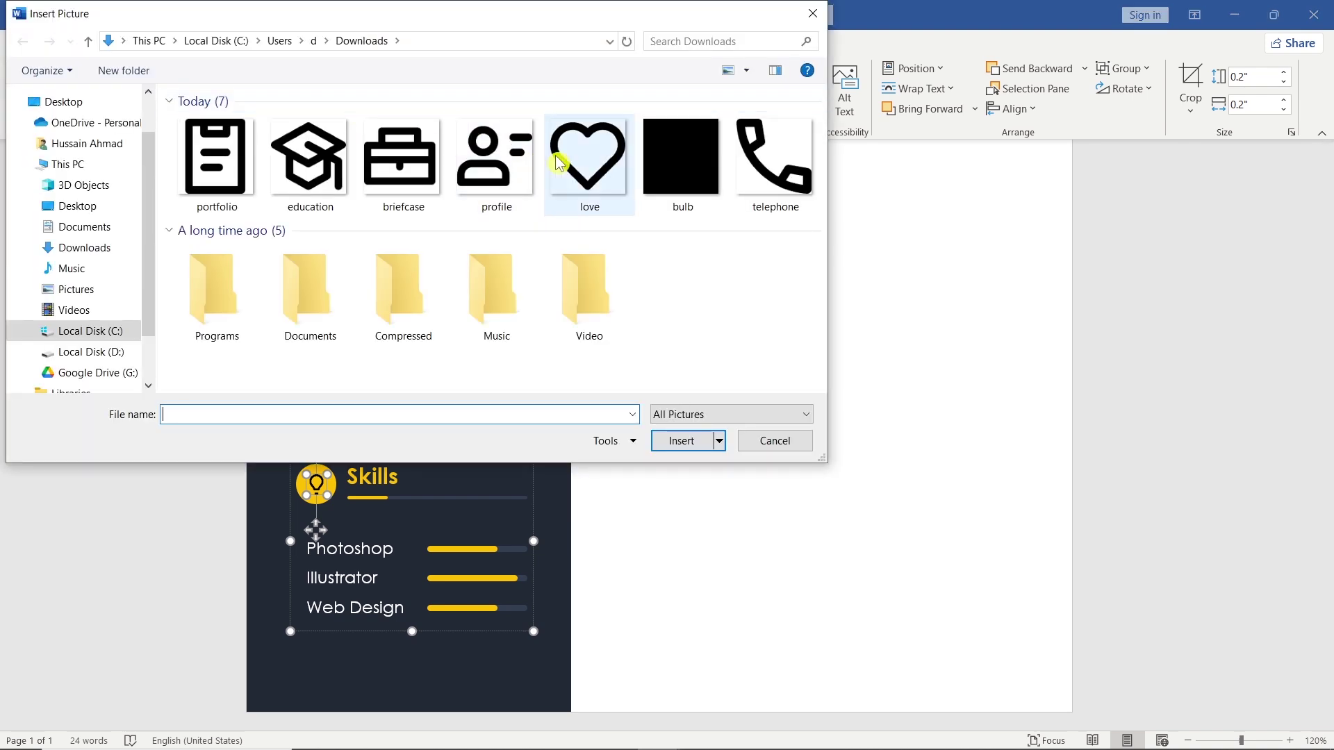
left_click(574, 176)
left_click(677, 441)
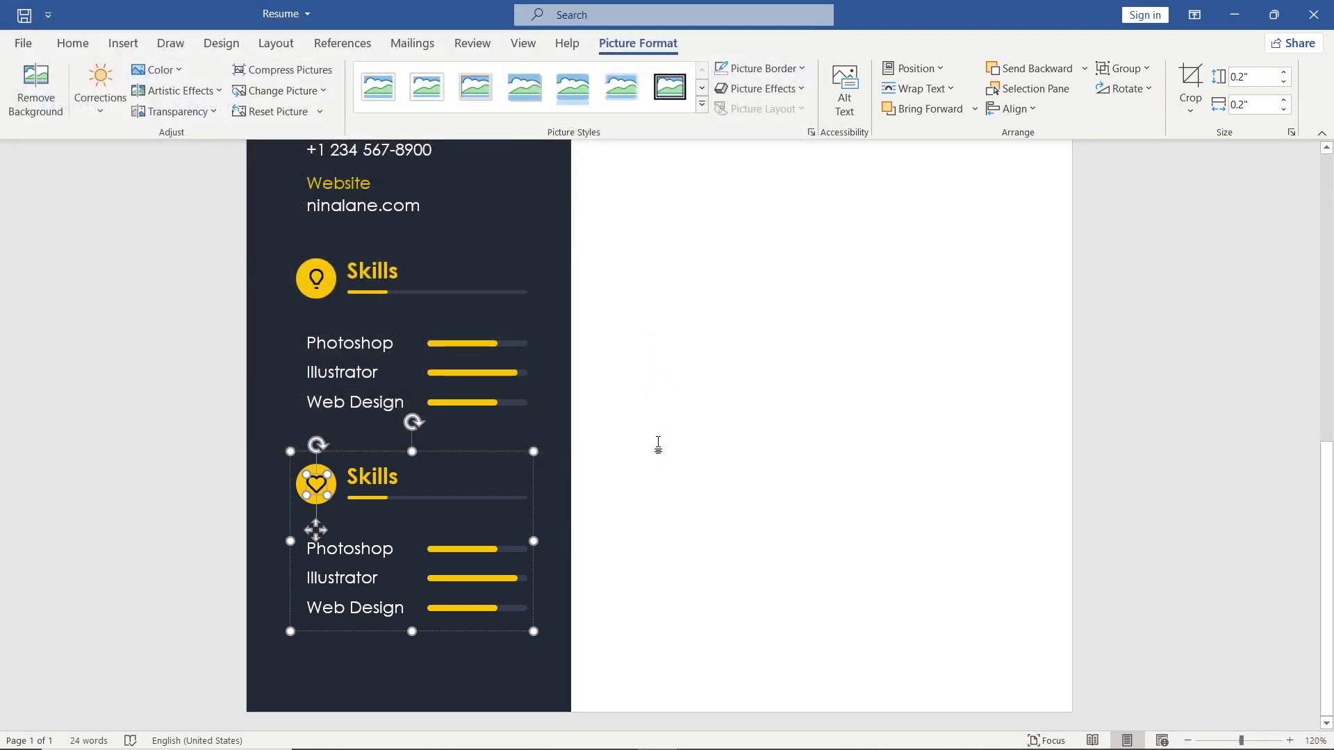
Retitle the copied heading 'Interests' and ungroup the section
double_click(392, 472)
type("Interests")
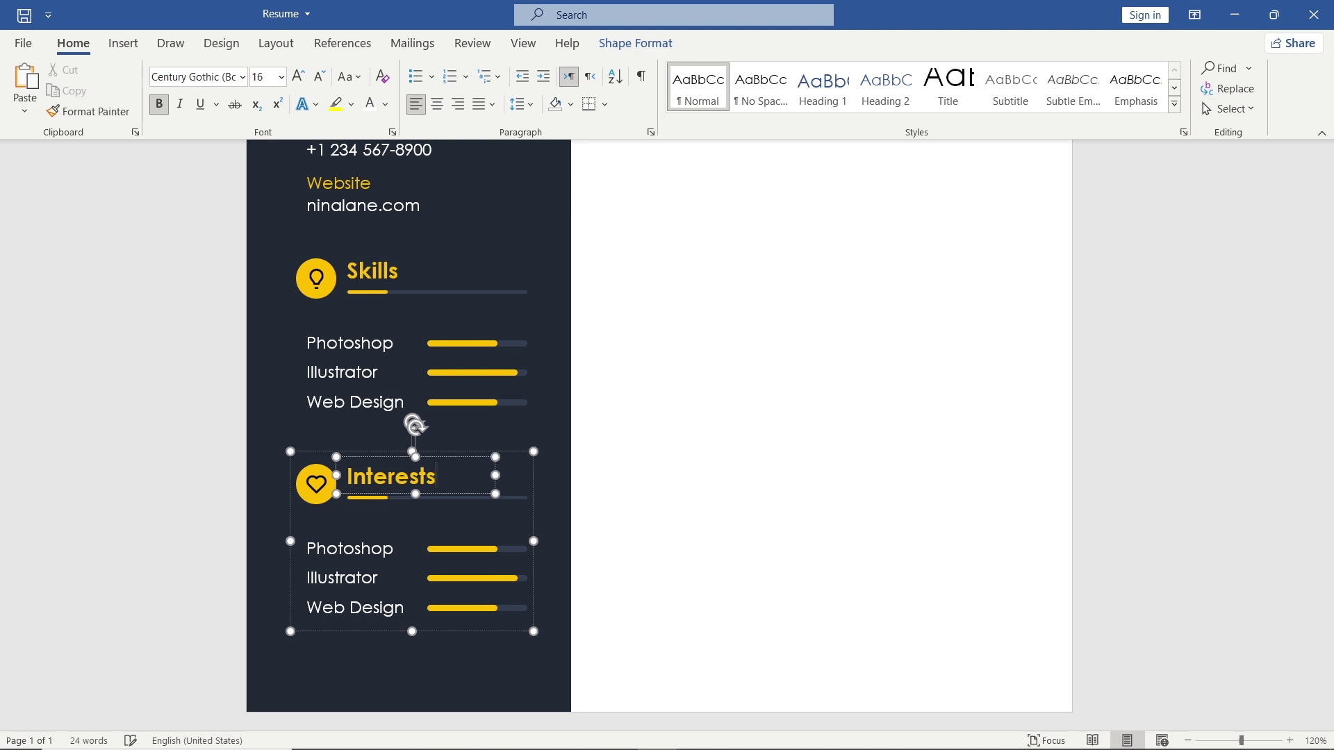
left_click(389, 451)
left_click(646, 49)
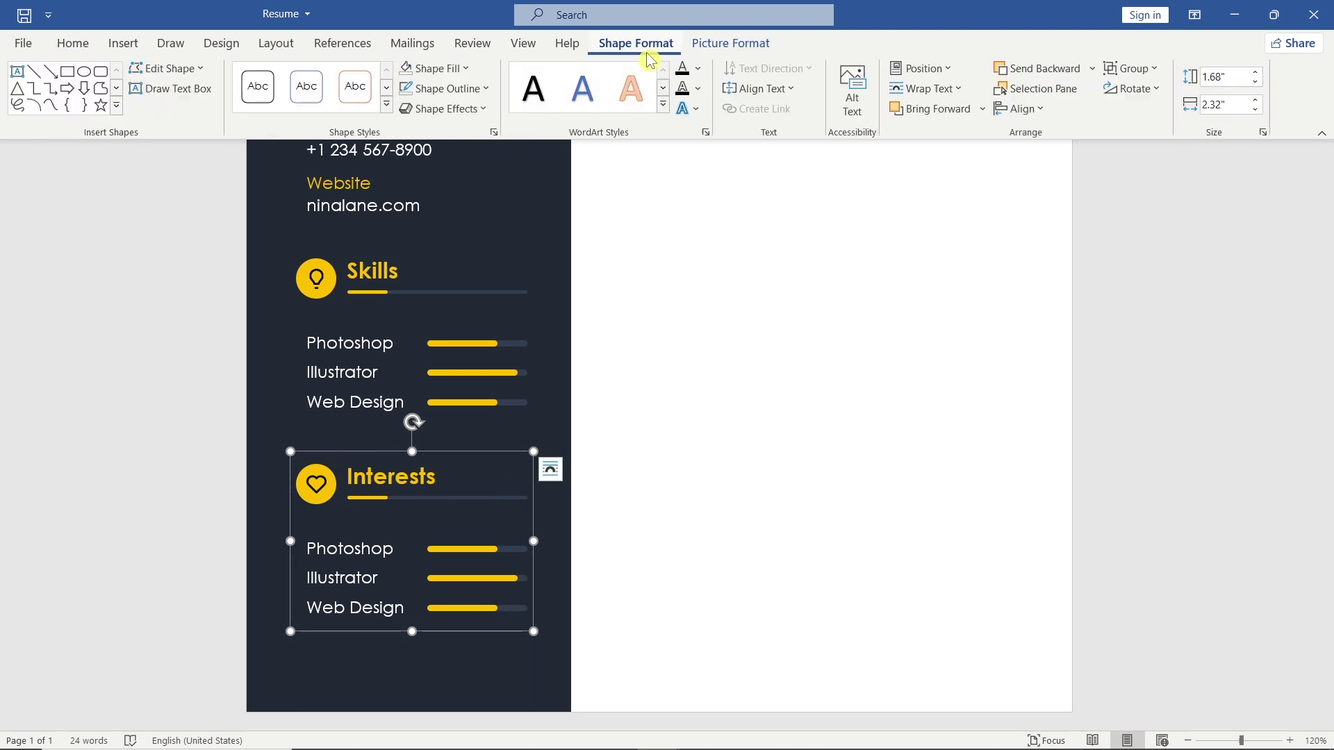
left_click(1131, 68)
left_click(1185, 119)
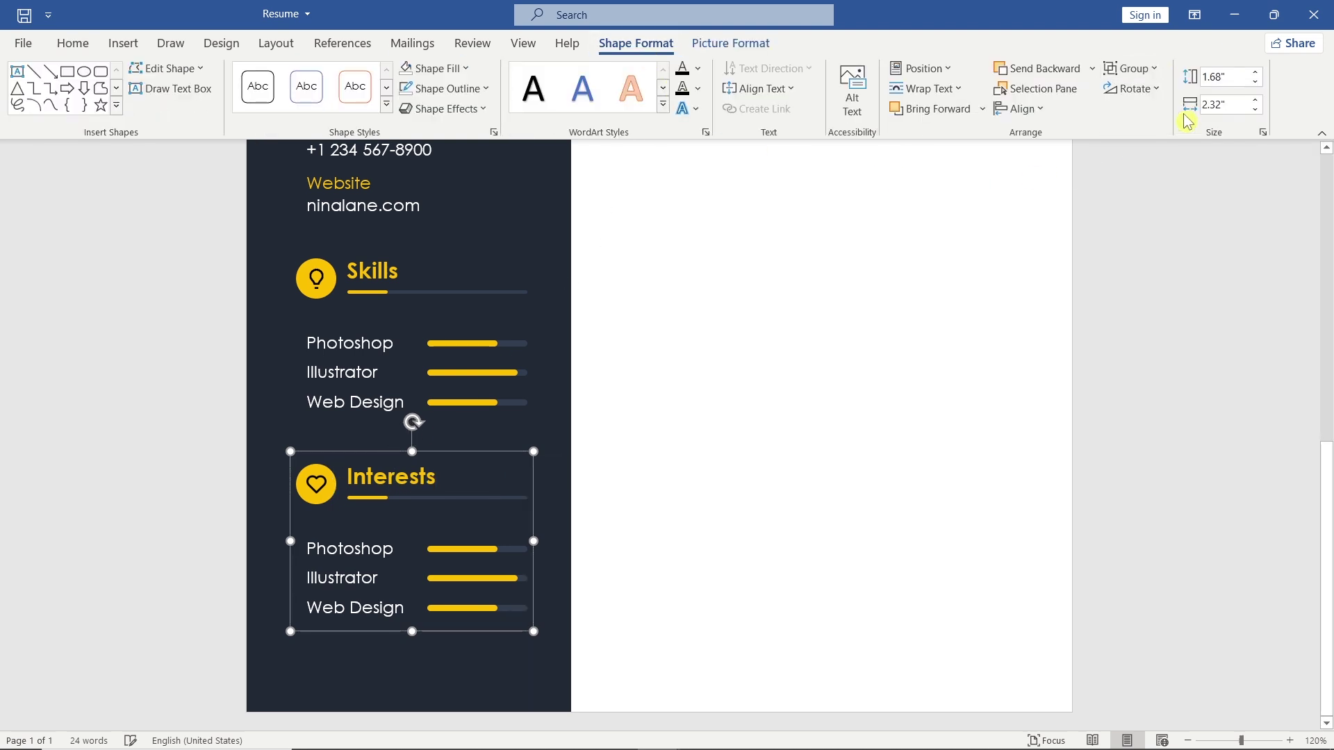
left_click(464, 476)
Delete the Illustrator and Web Design rows and the Photoshop bar from Interests
left_click(1130, 68)
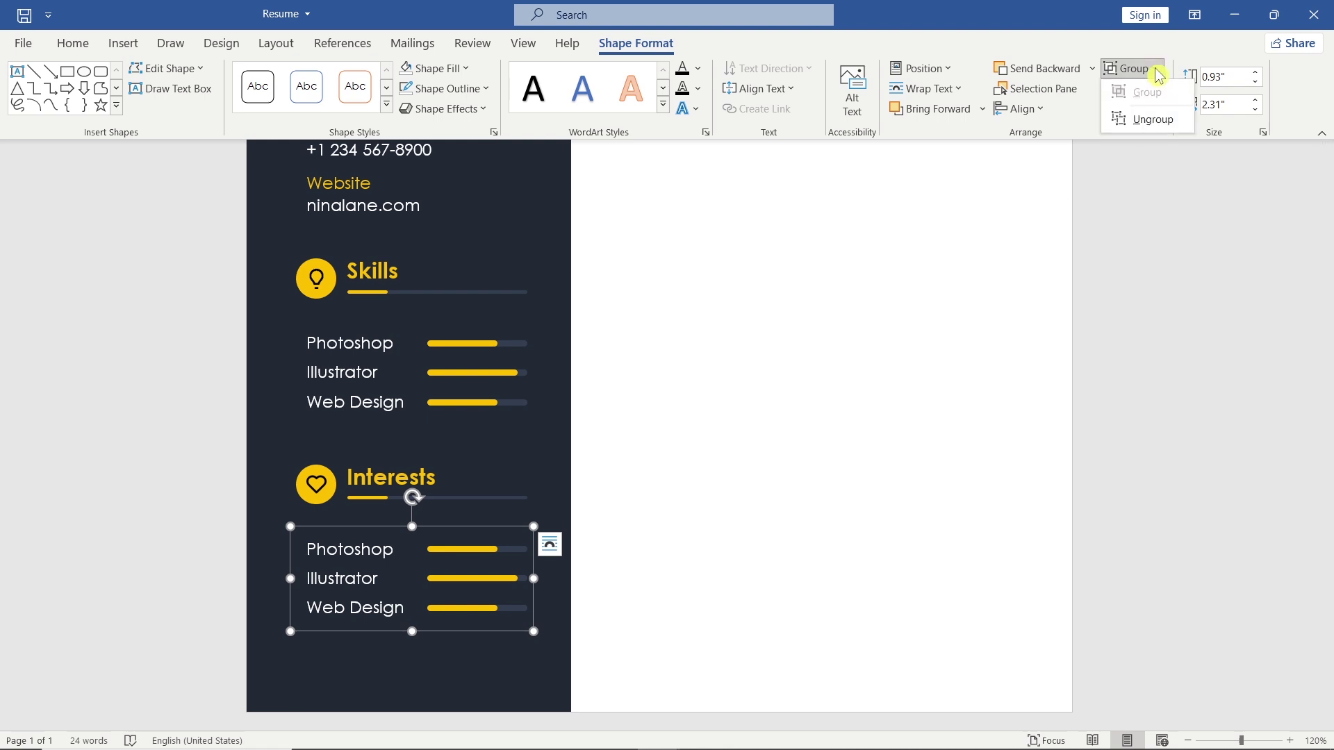
left_click(1181, 121)
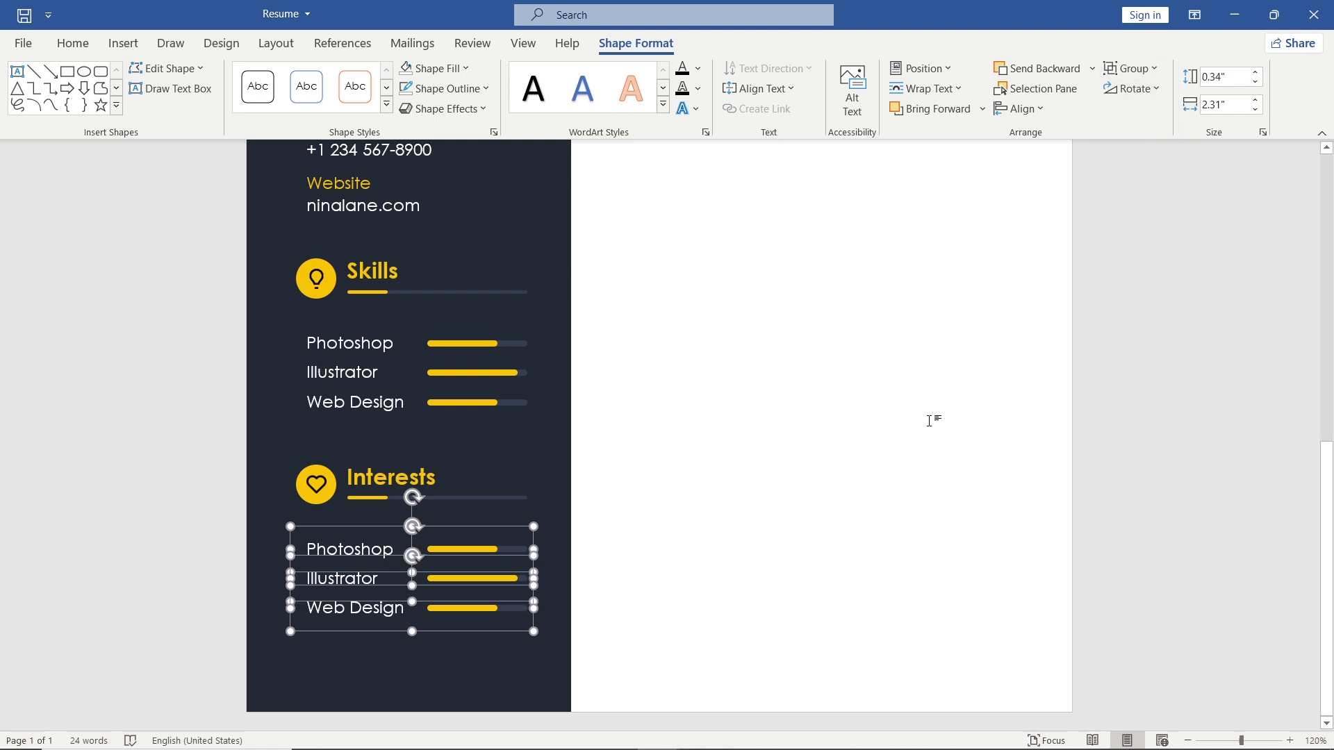
key("Delete")
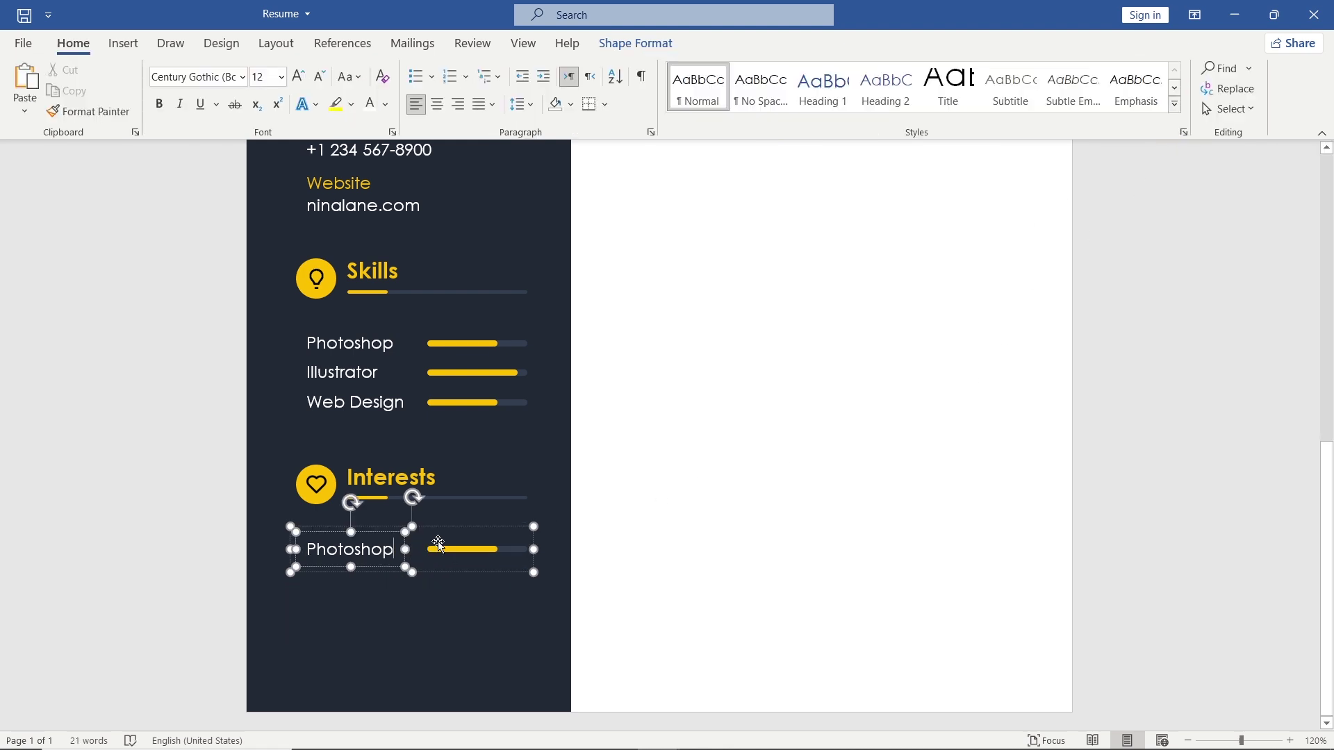
left_click(636, 43)
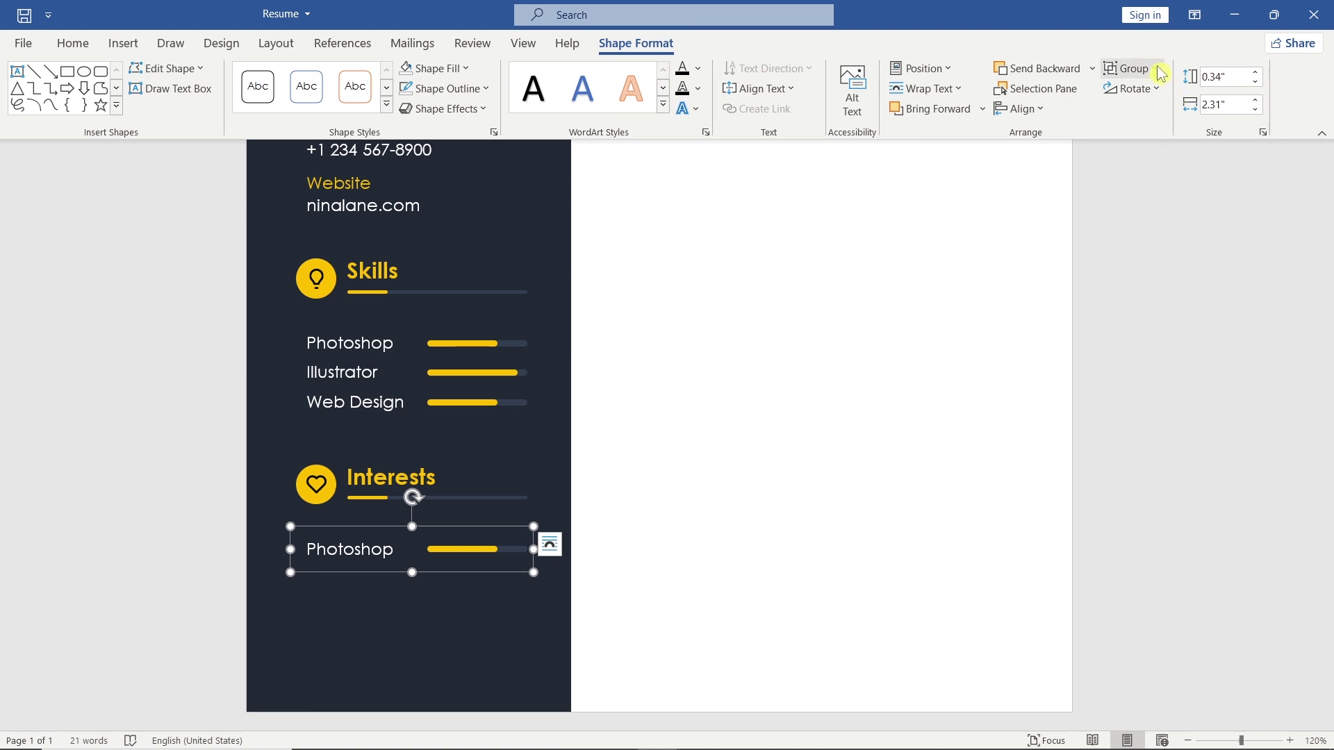
left_click(1130, 68)
left_click(1153, 119)
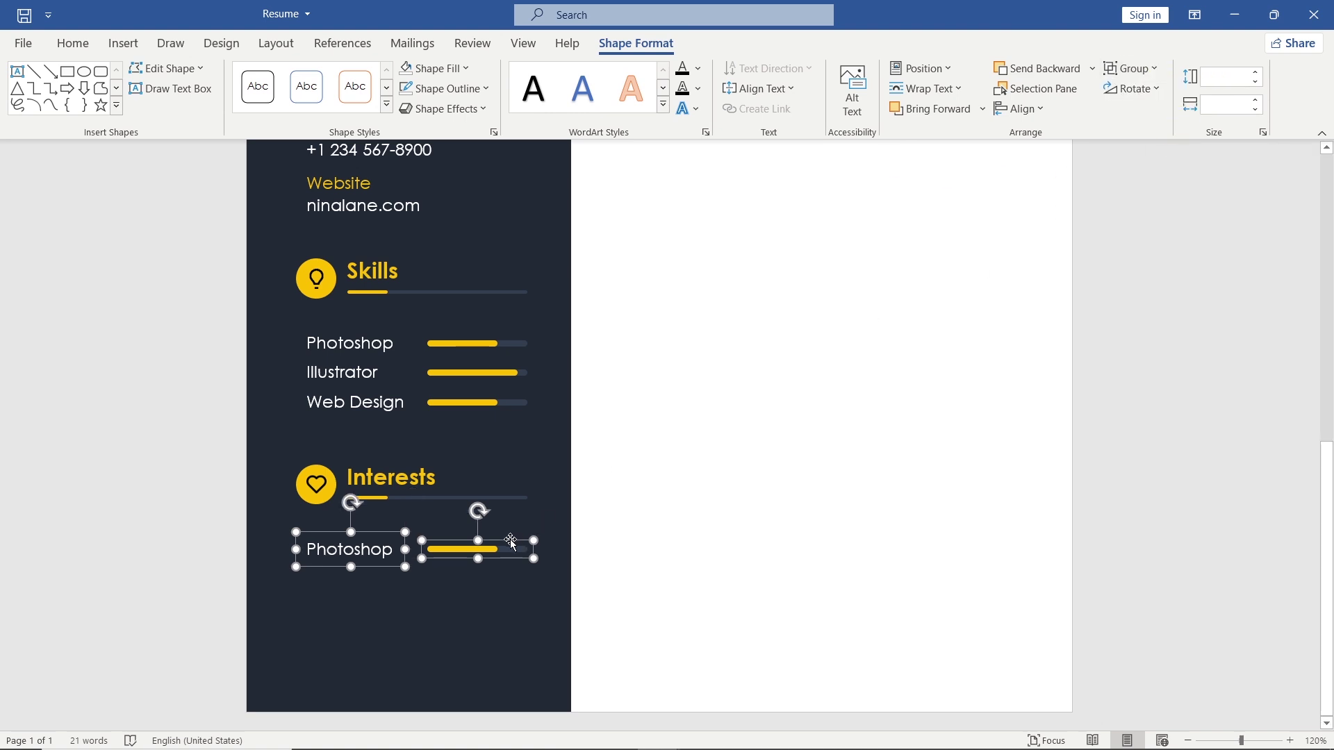
left_click(511, 541)
key("Delete")
Enlarge the leftover text box and list Minimal Art, Uban Photography and Art Installations
left_click(408, 548)
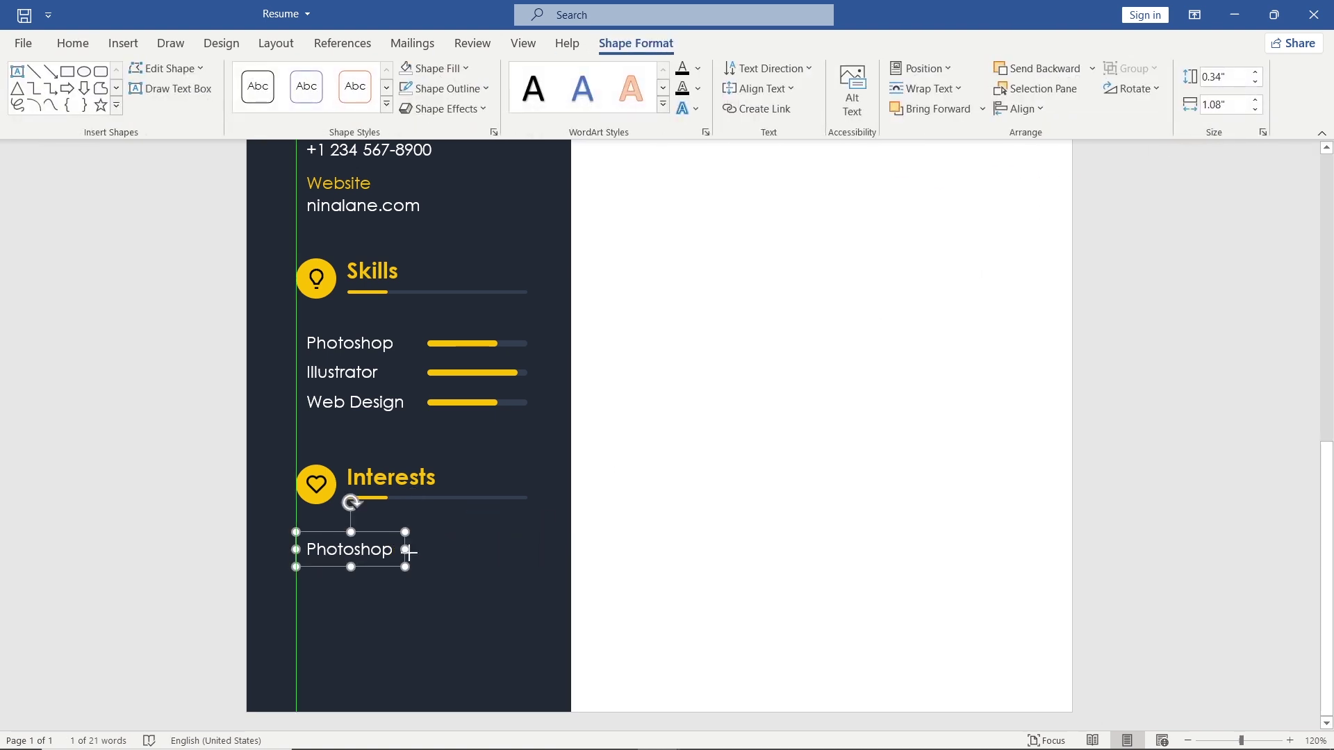
left_click_drag(408, 549, 522, 548)
left_click_drag(409, 567, 406, 656)
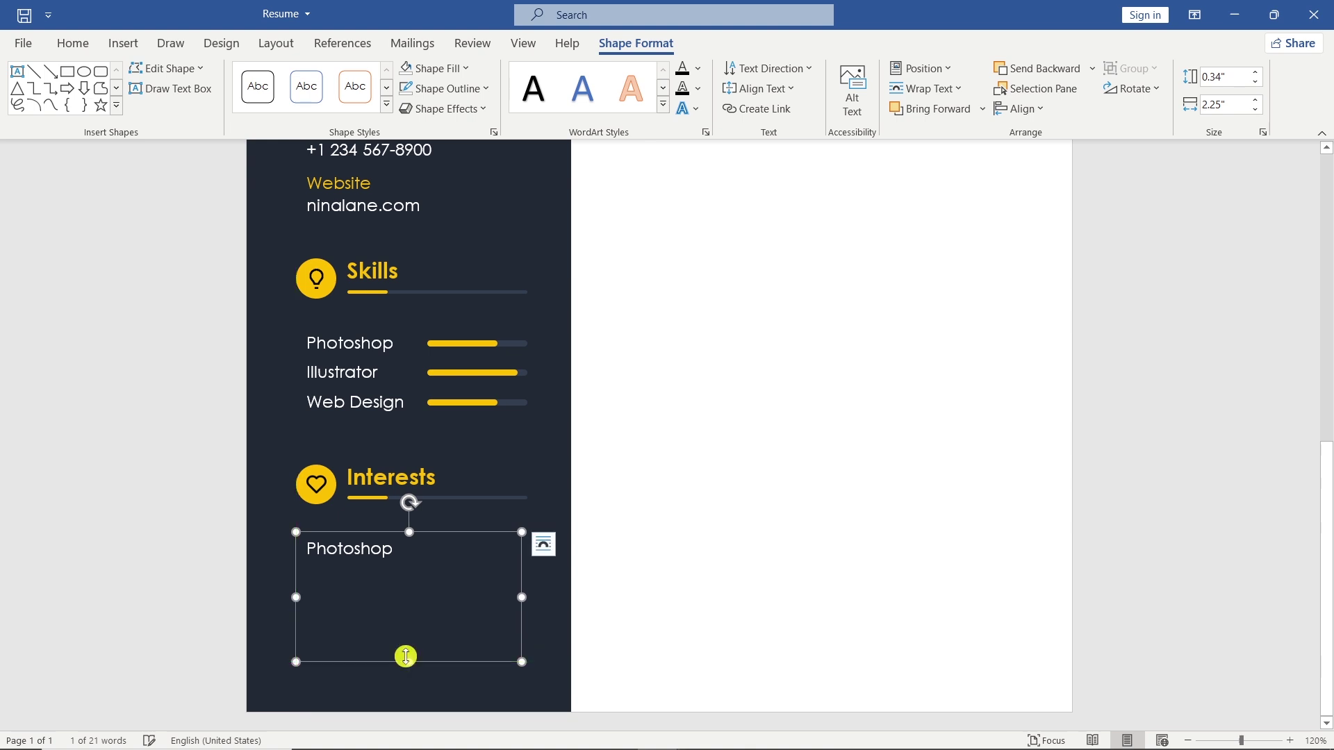
type("Minimal A")
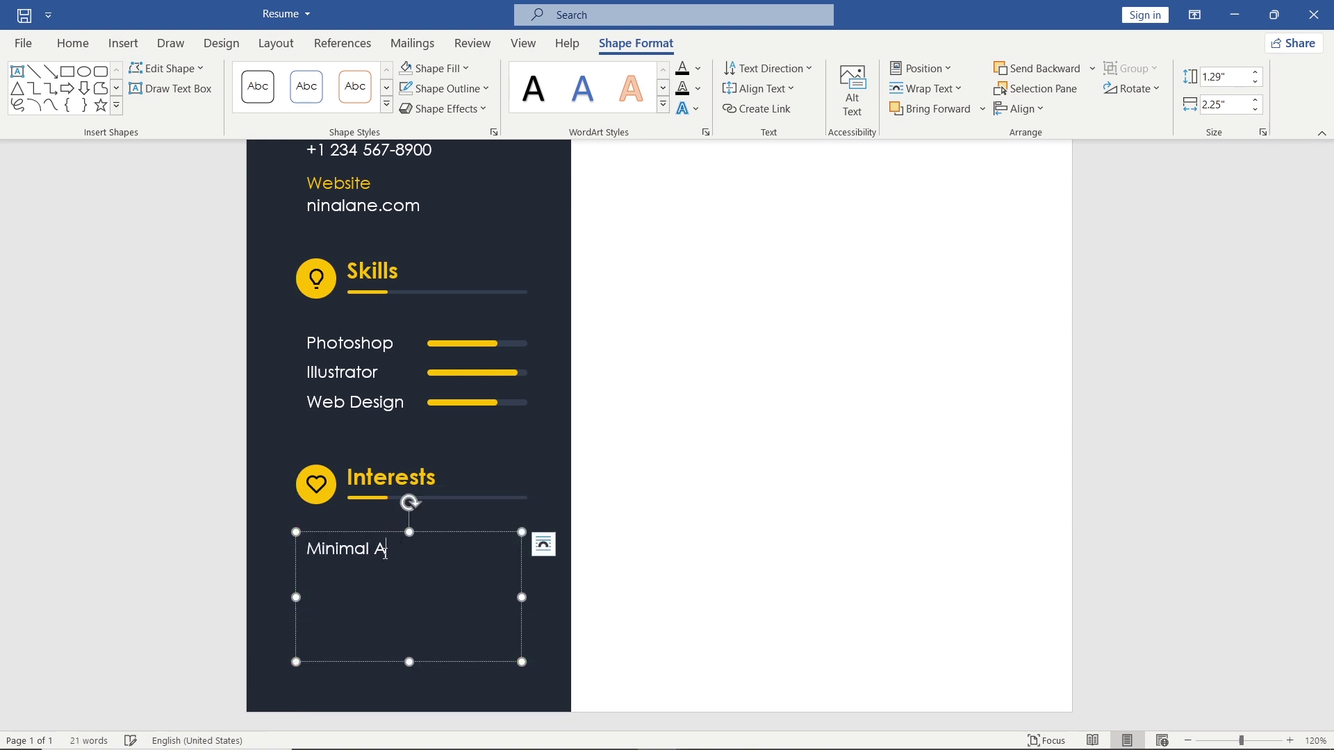
type("rt")
key("Return")
type("Uban Phot")
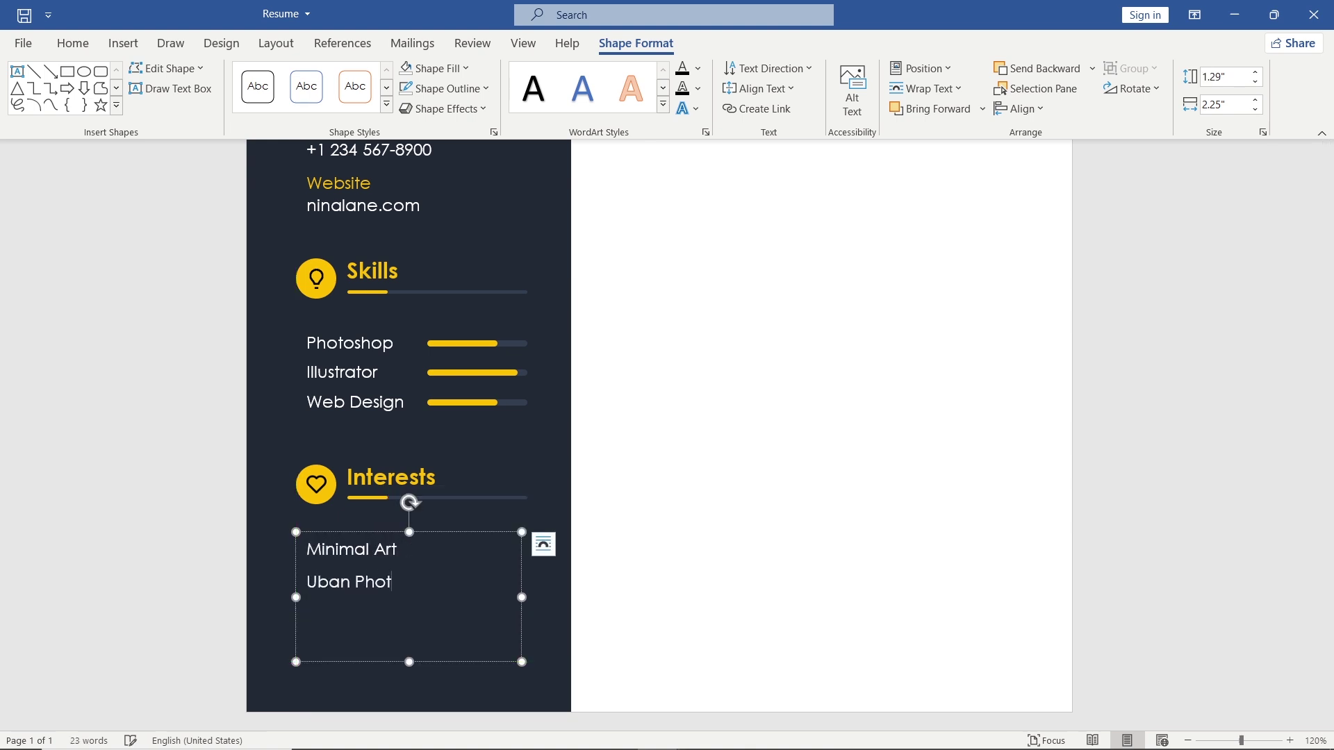
type("hy")
key("Return")
type("Art In")
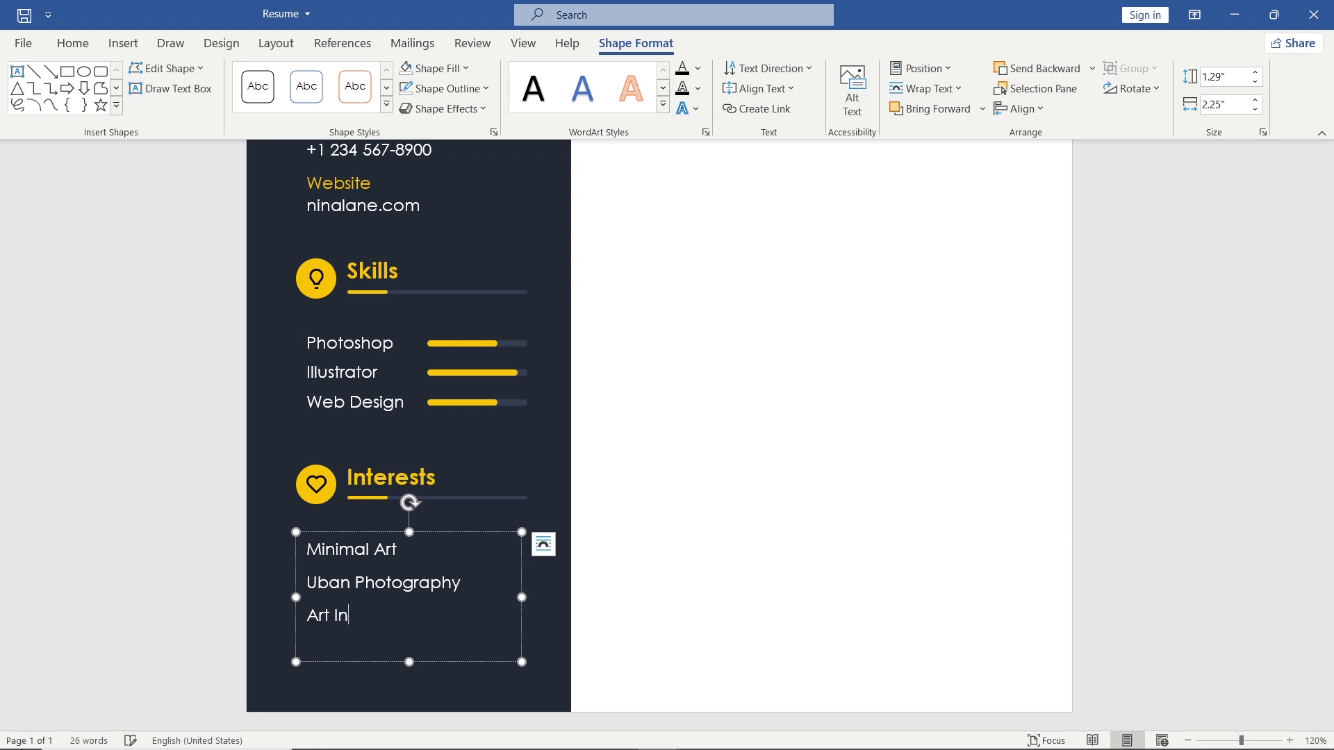
type("stallations")
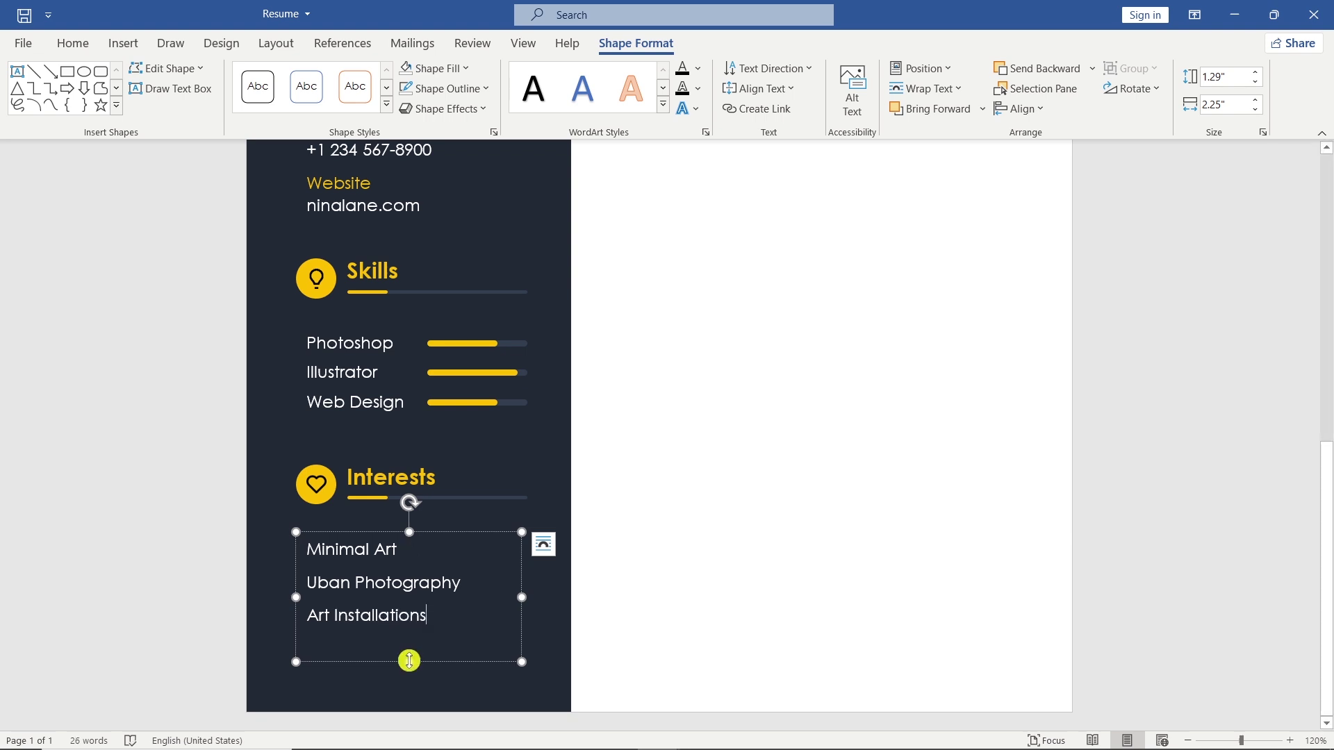
left_click_drag(409, 661, 409, 632)
Group the Interests heading with its list and move the section slightly lower
left_click(417, 486, "shift")
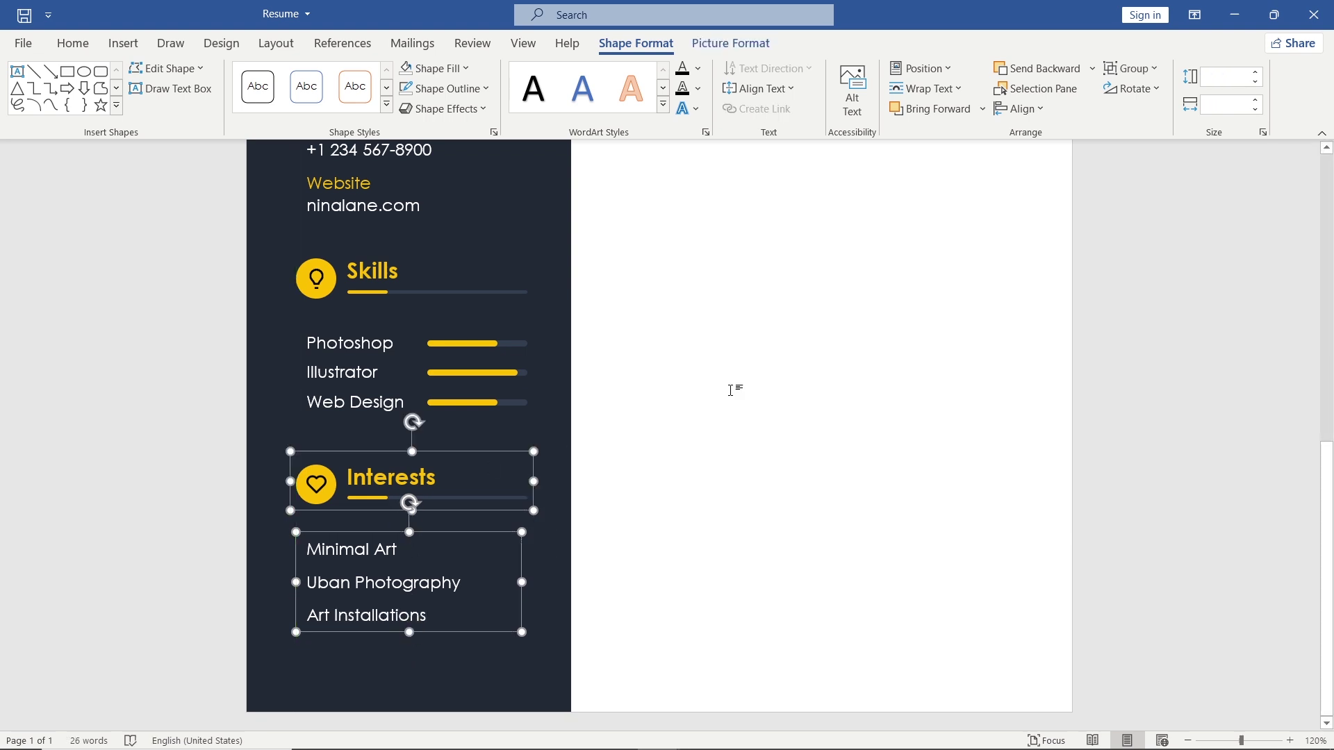
left_click(1153, 70)
left_click(1173, 93)
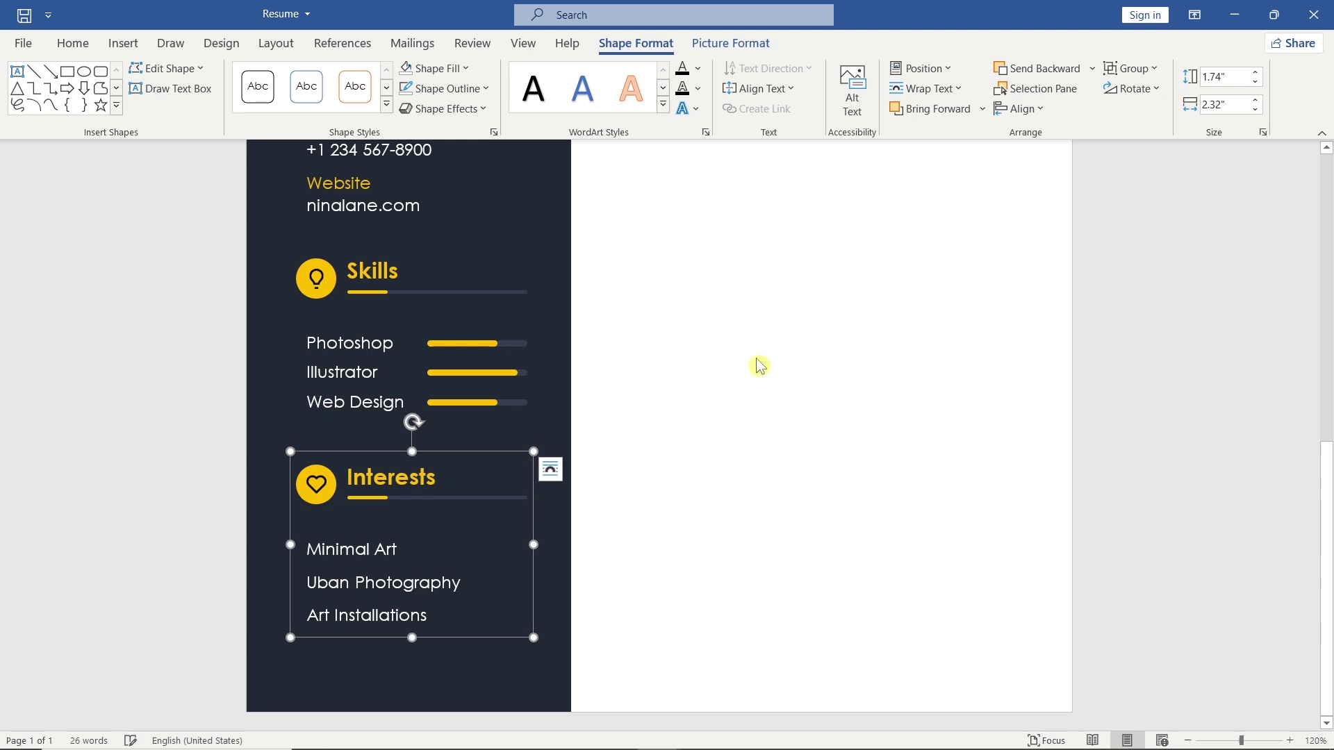
left_click_drag(446, 448, 446, 486)
Distribute the photo/name, Contact, Skills and Interests blocks vertically down the sidebar
scroll(446, 487, "down", 2, "ctrl")
scroll(446, 487, "down", 3, "ctrl")
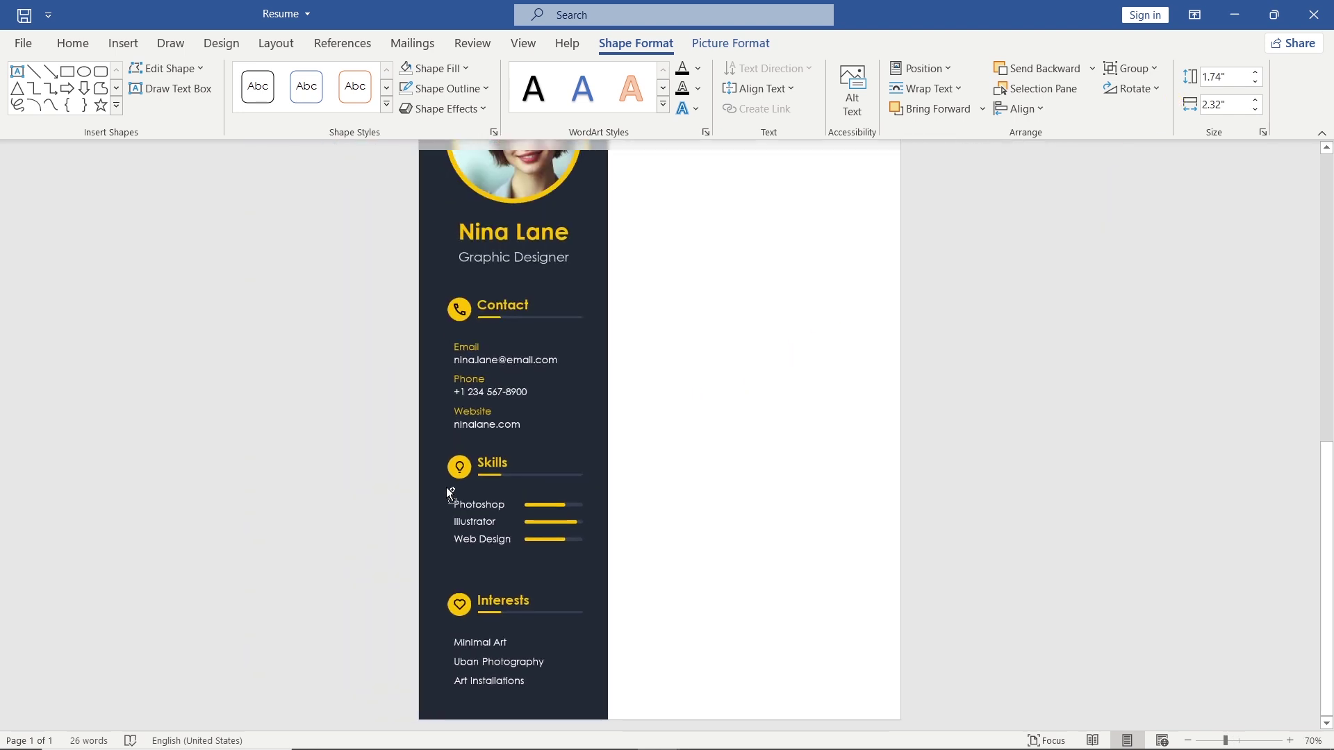
scroll(446, 486, "down", 1, "ctrl")
scroll(446, 486, "down", 1, "ctrl")
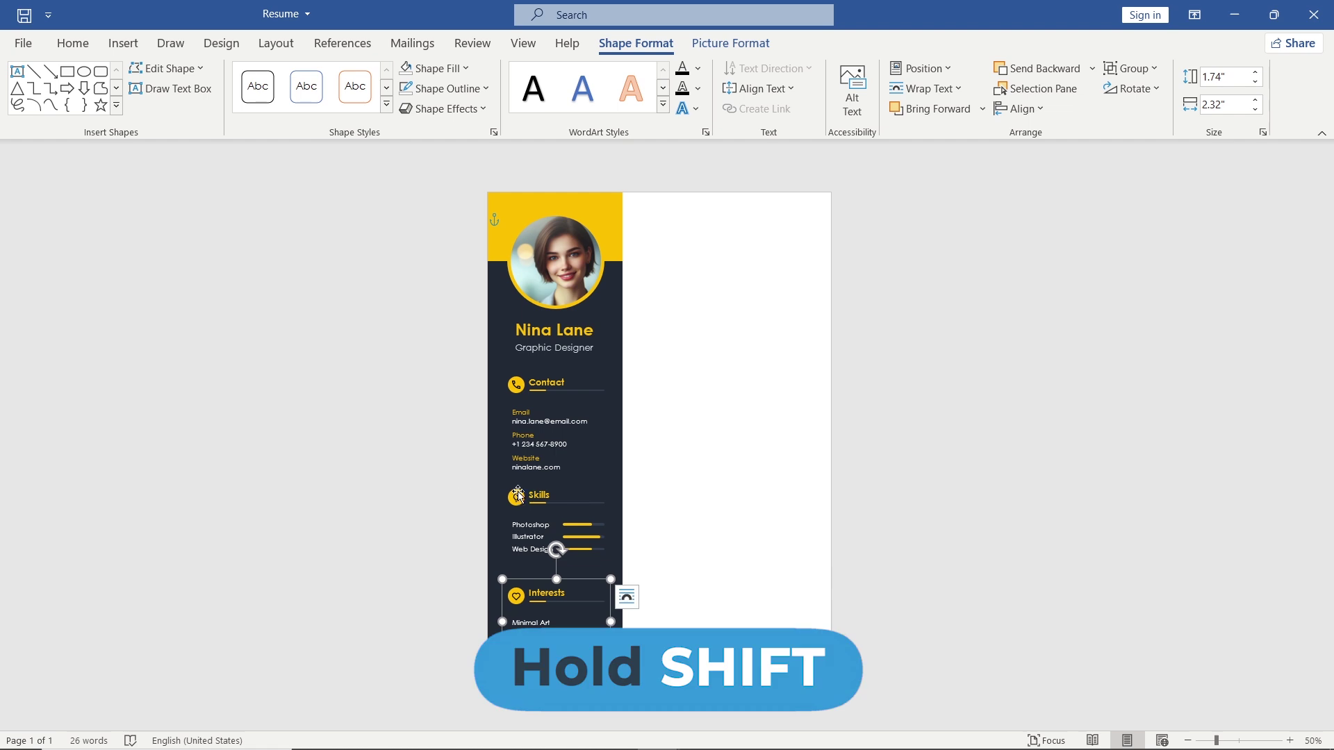
left_click(533, 486, "shift")
left_click(533, 455, "shift")
left_click(541, 295, "shift")
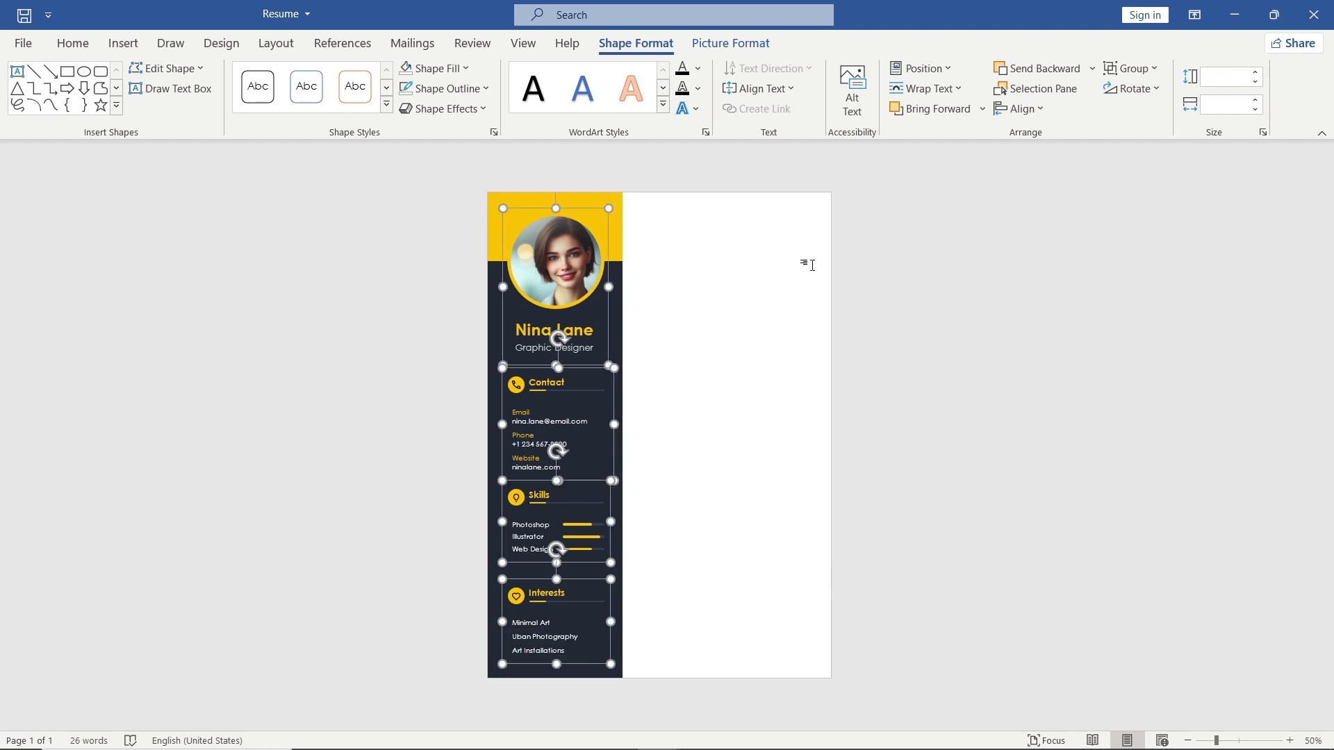
left_click(1020, 109)
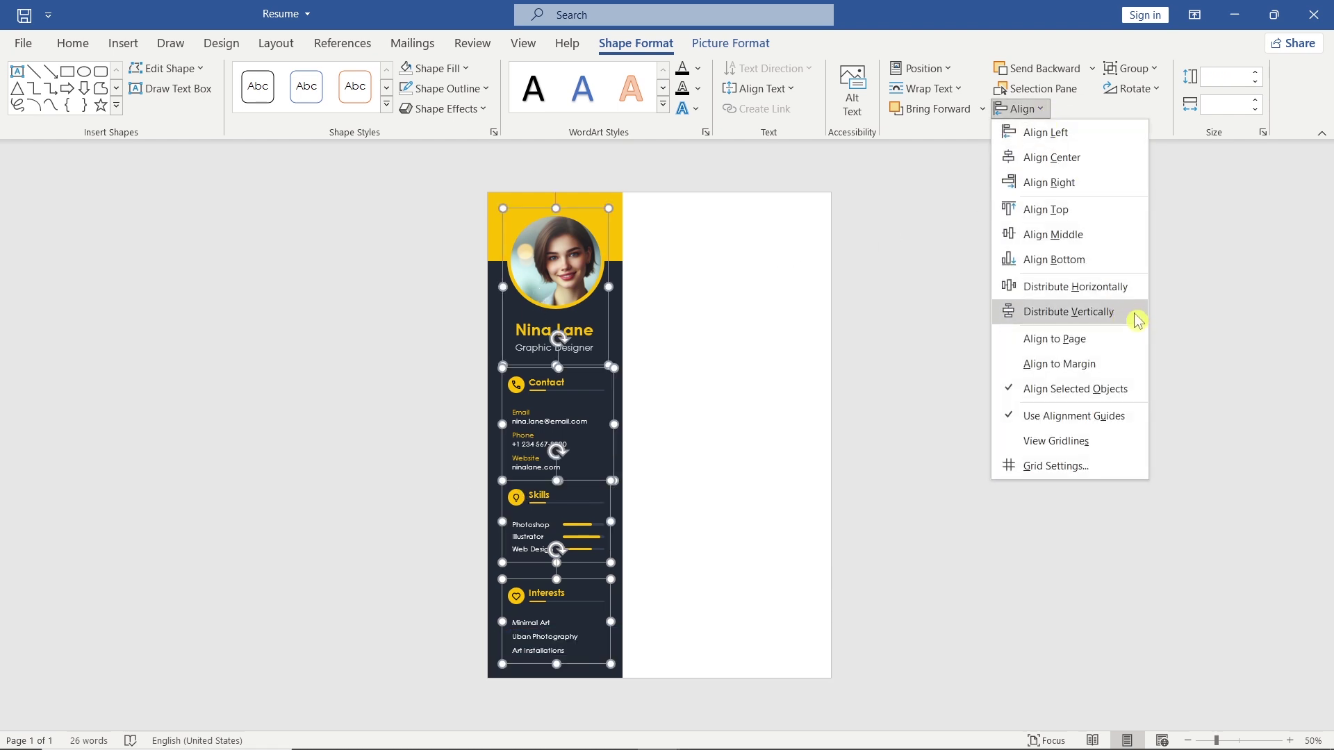
left_click(1069, 311)
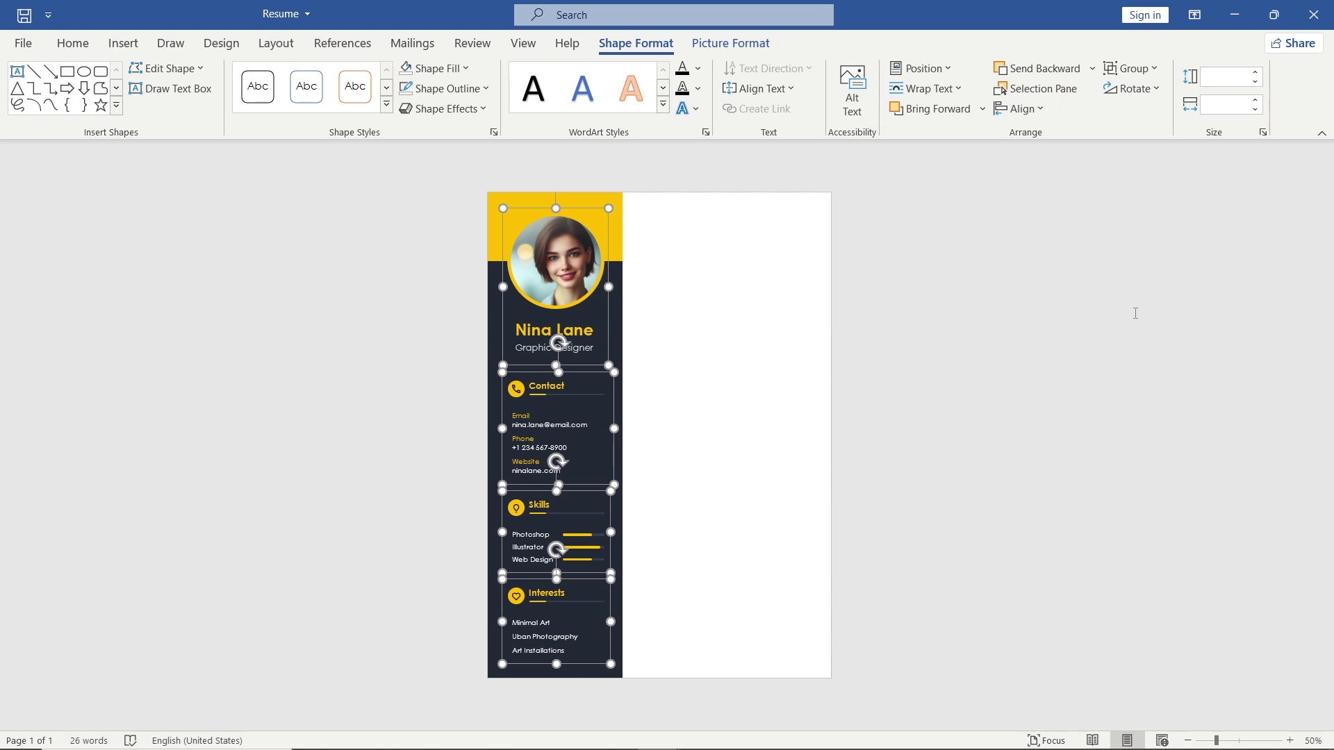
left_click(1096, 317)
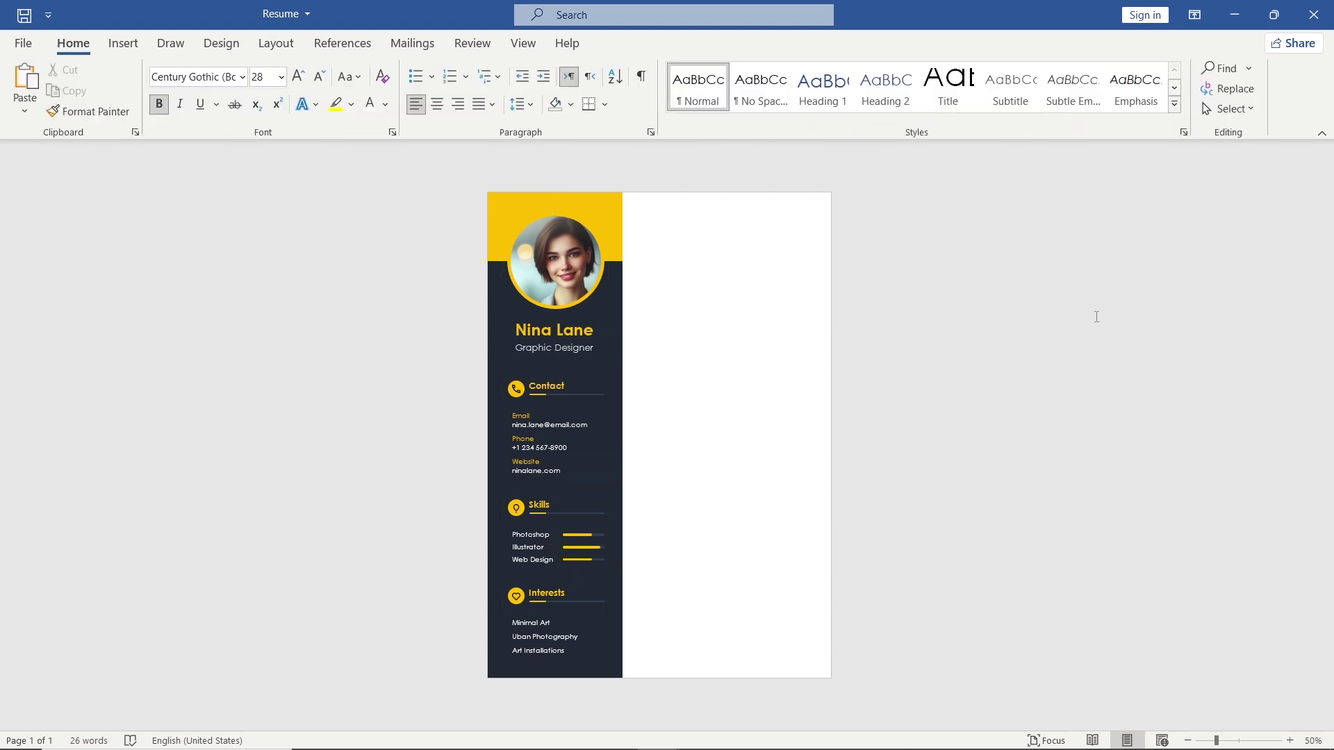
left_click(580, 593)
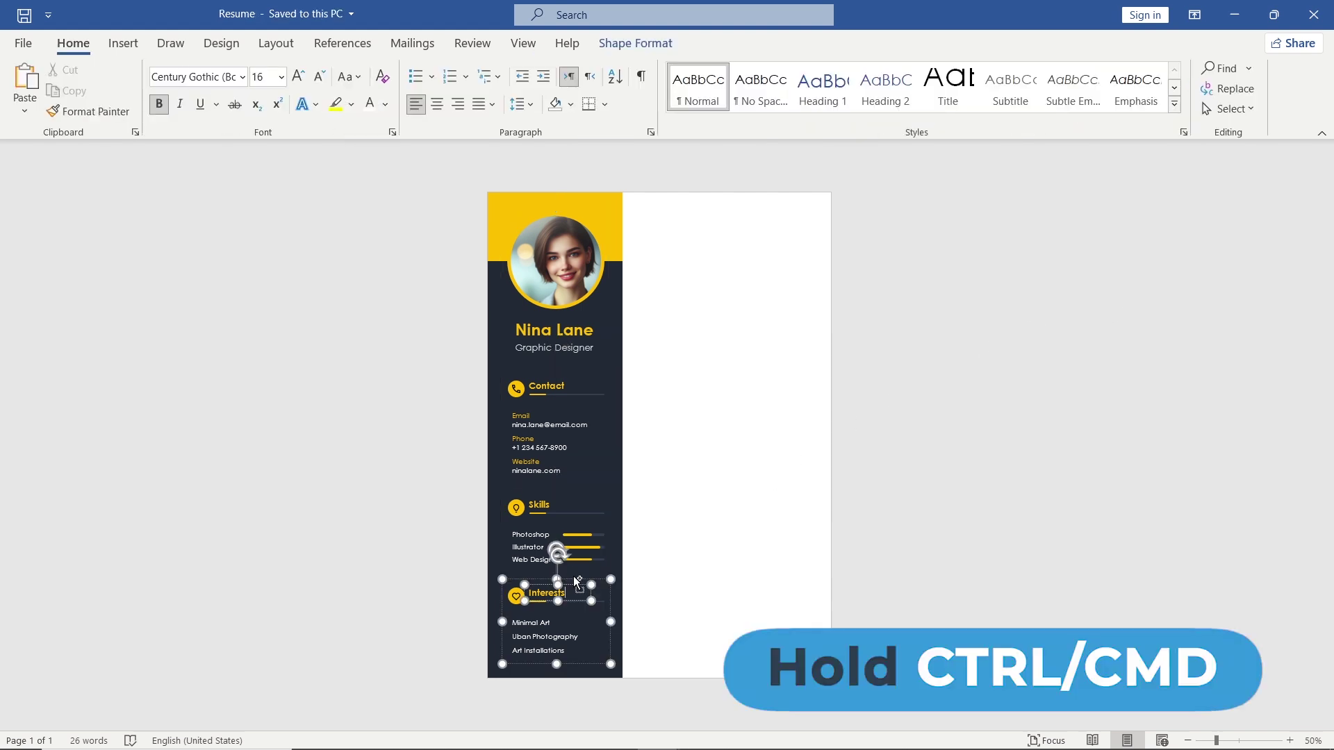
Copy the Interests section to the top of the right column, aligned using gridlines
left_click_drag(576, 582, 714, 214)
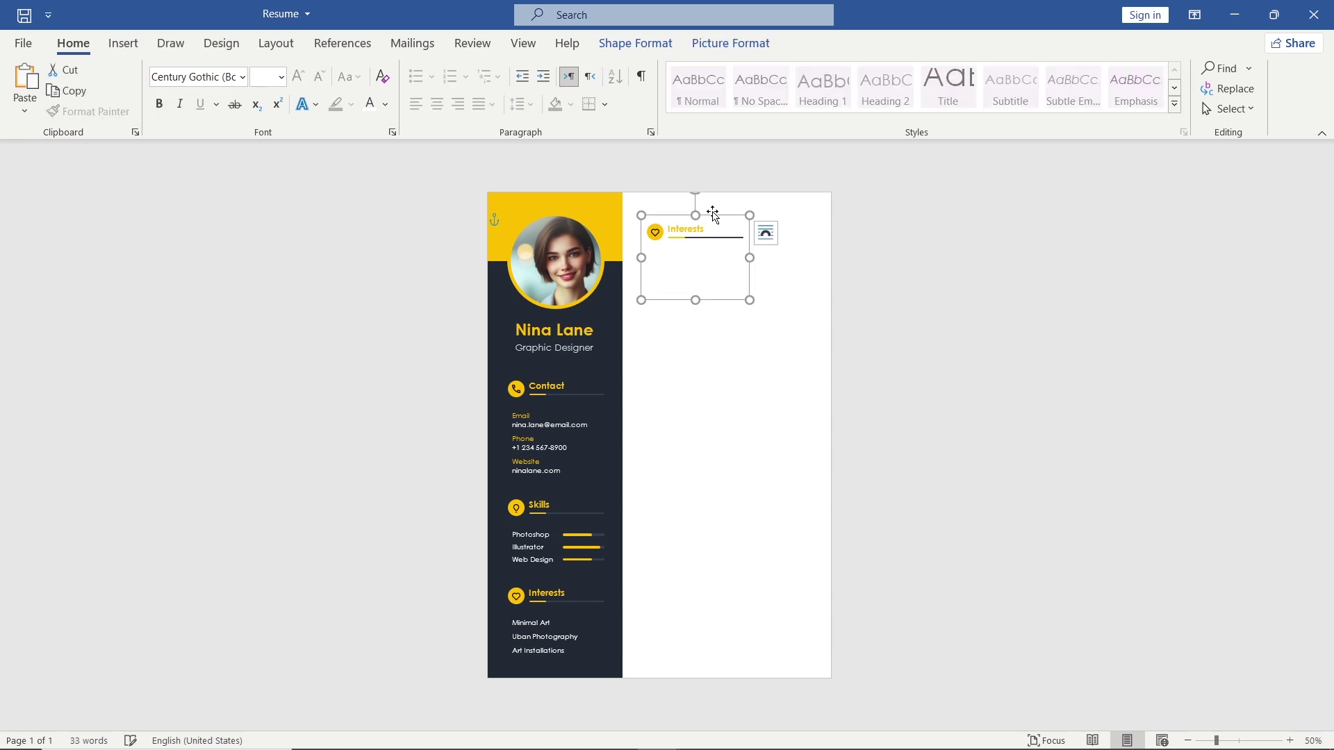
left_click(538, 45)
left_click(386, 89)
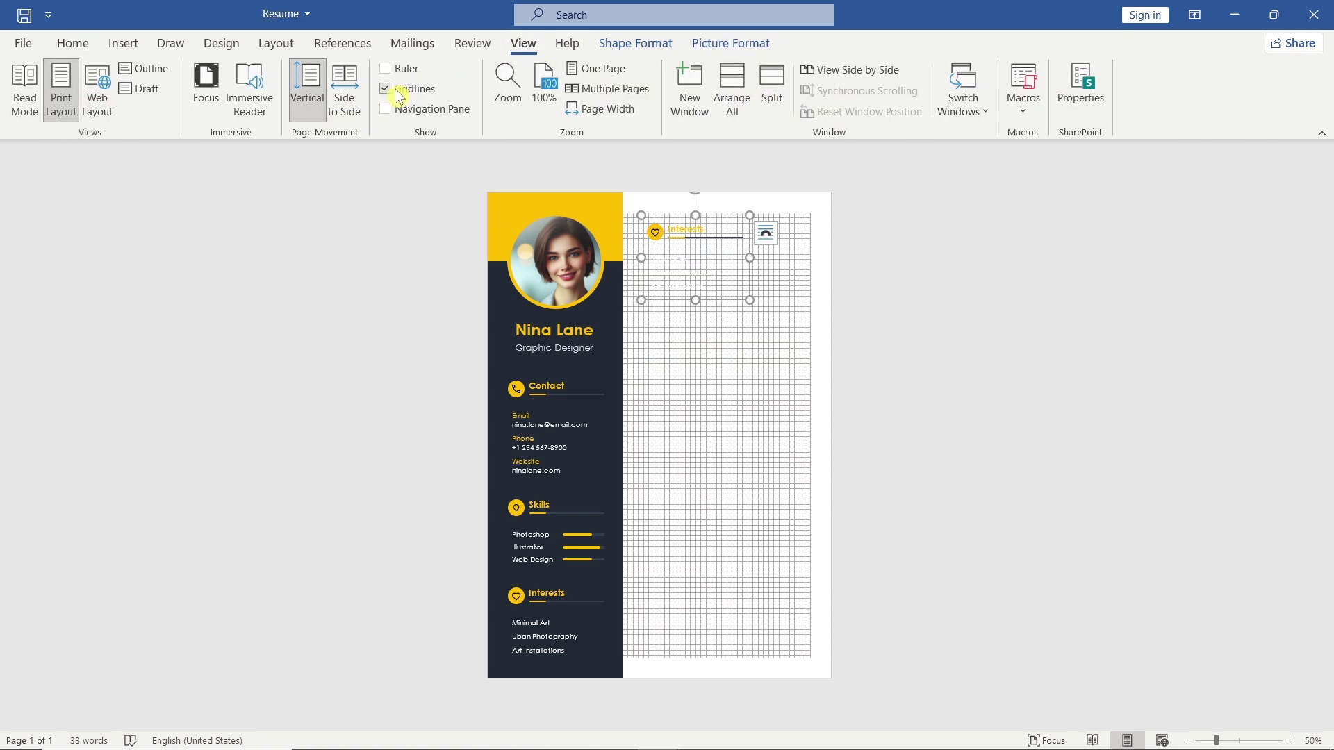
scroll(687, 257, "up", 6, "ctrl")
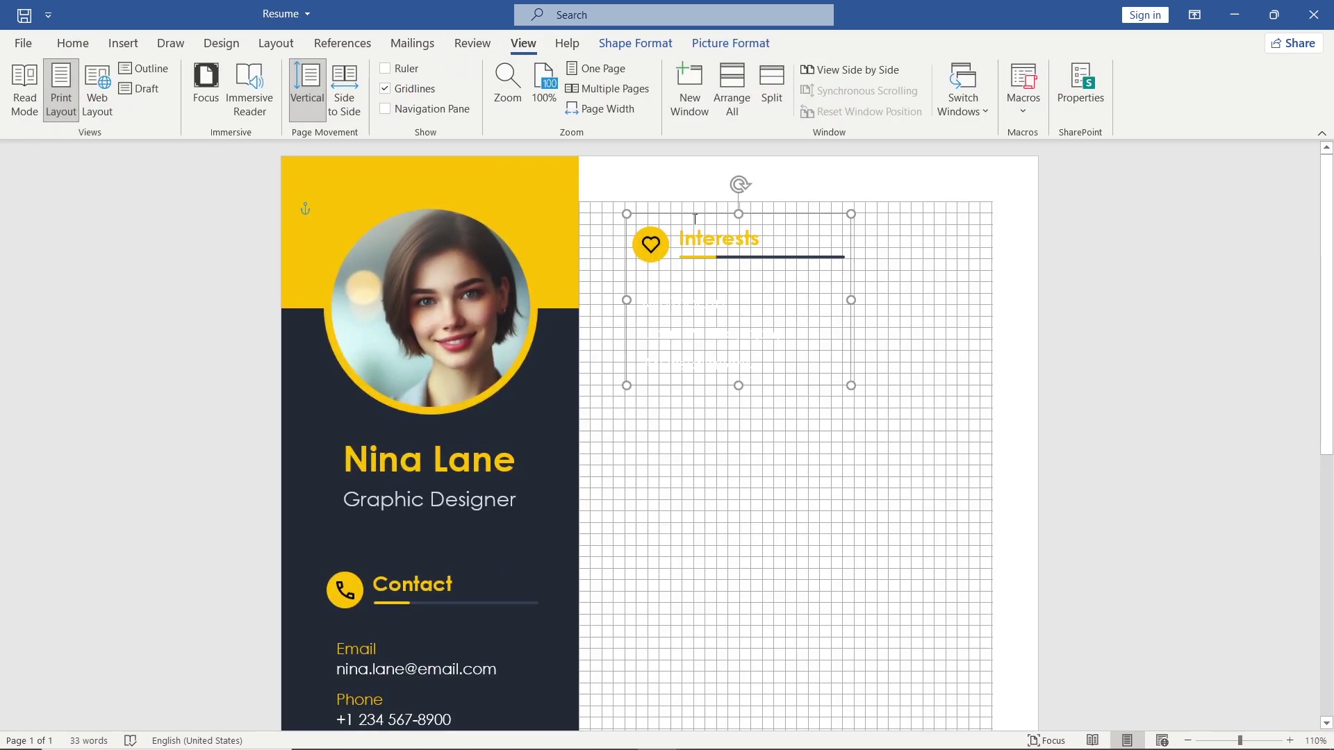
left_click_drag(686, 215, 669, 201)
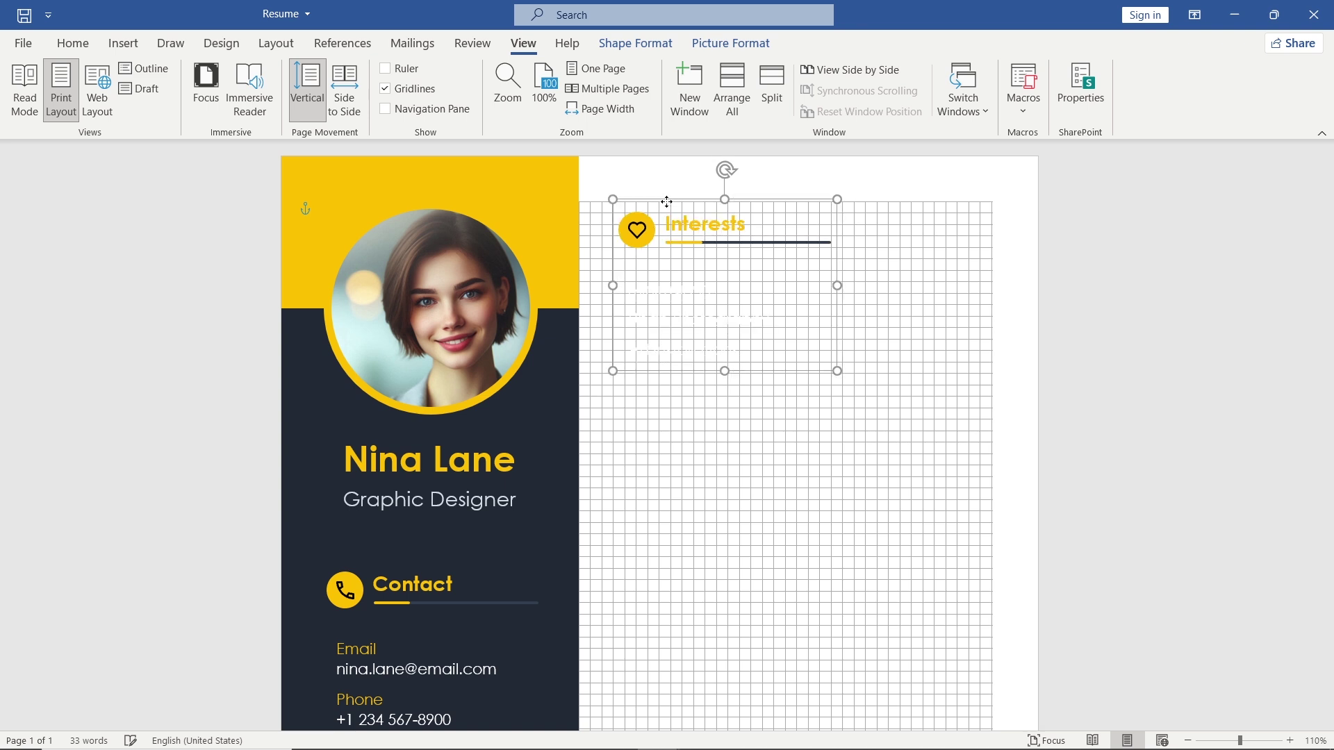
left_click(392, 93)
Replace the copied heart icon with the profile icon image from a file
left_click(645, 228)
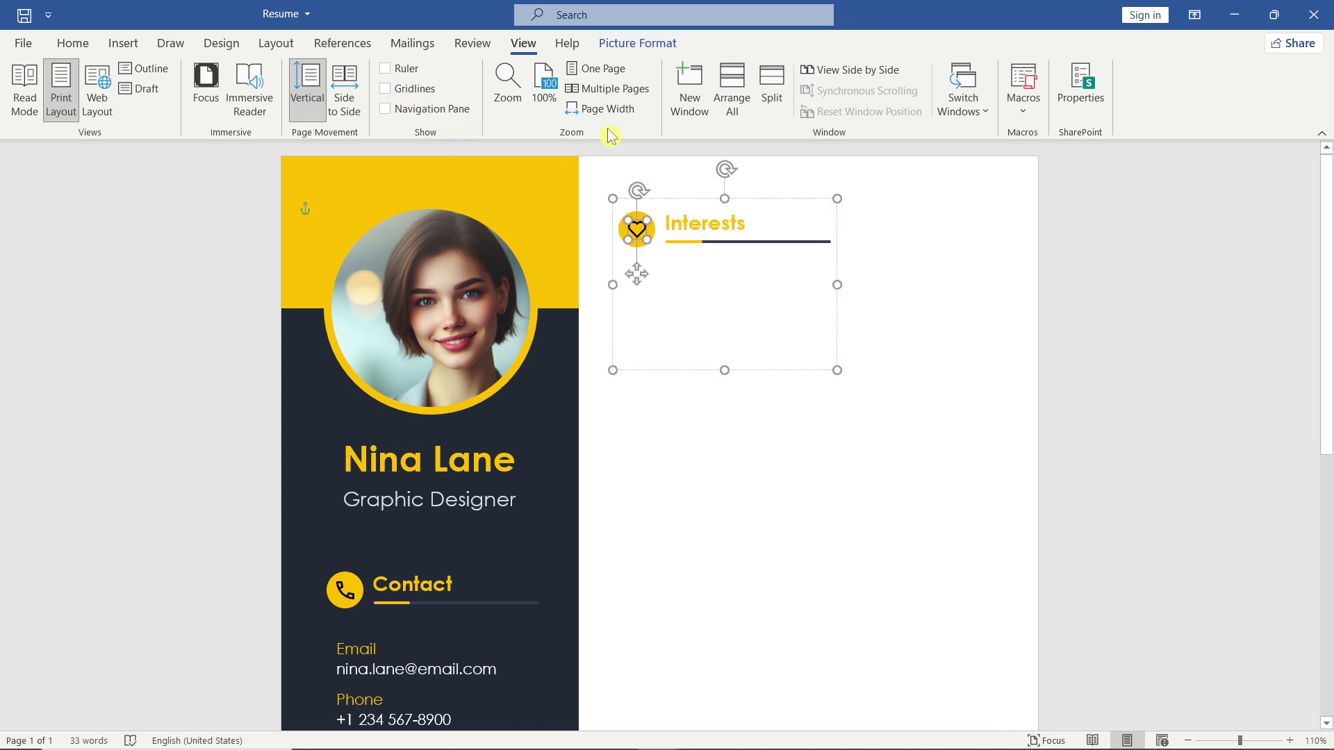
left_click(636, 44)
left_click(324, 91)
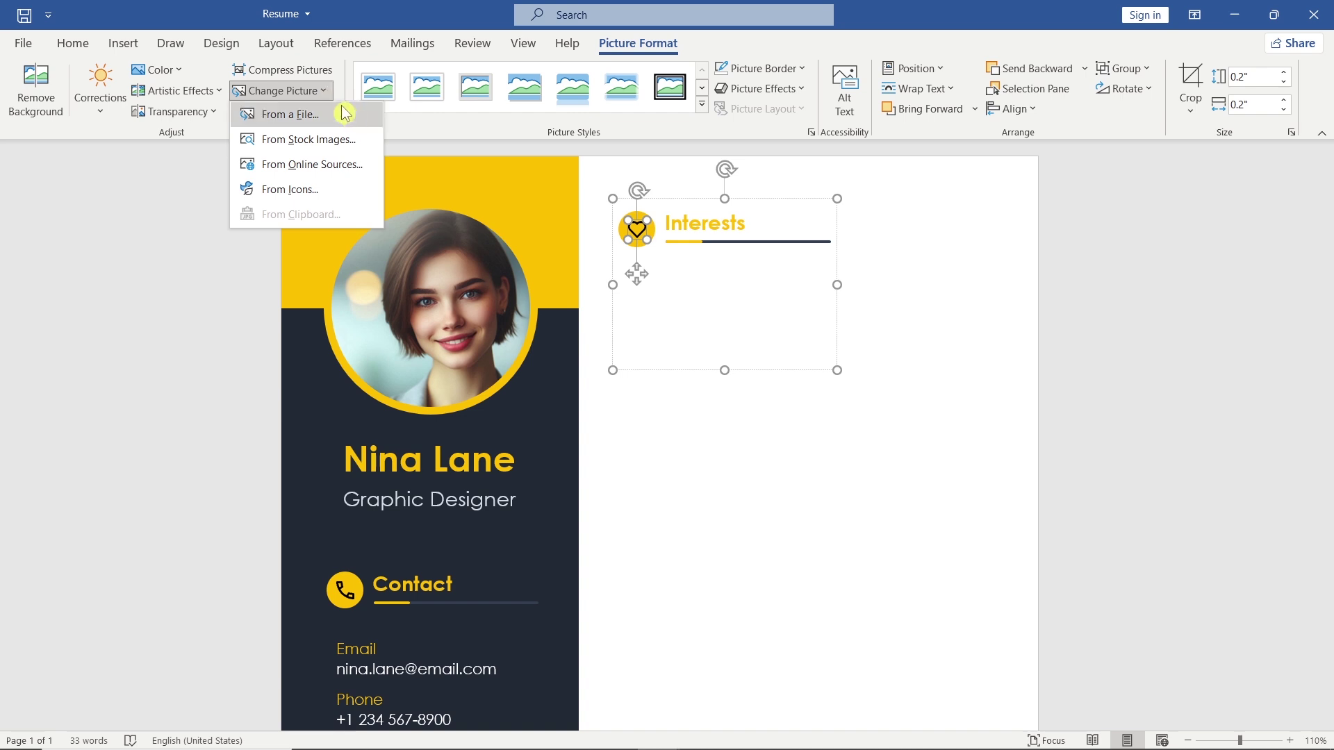
left_click(341, 194)
left_click(493, 156)
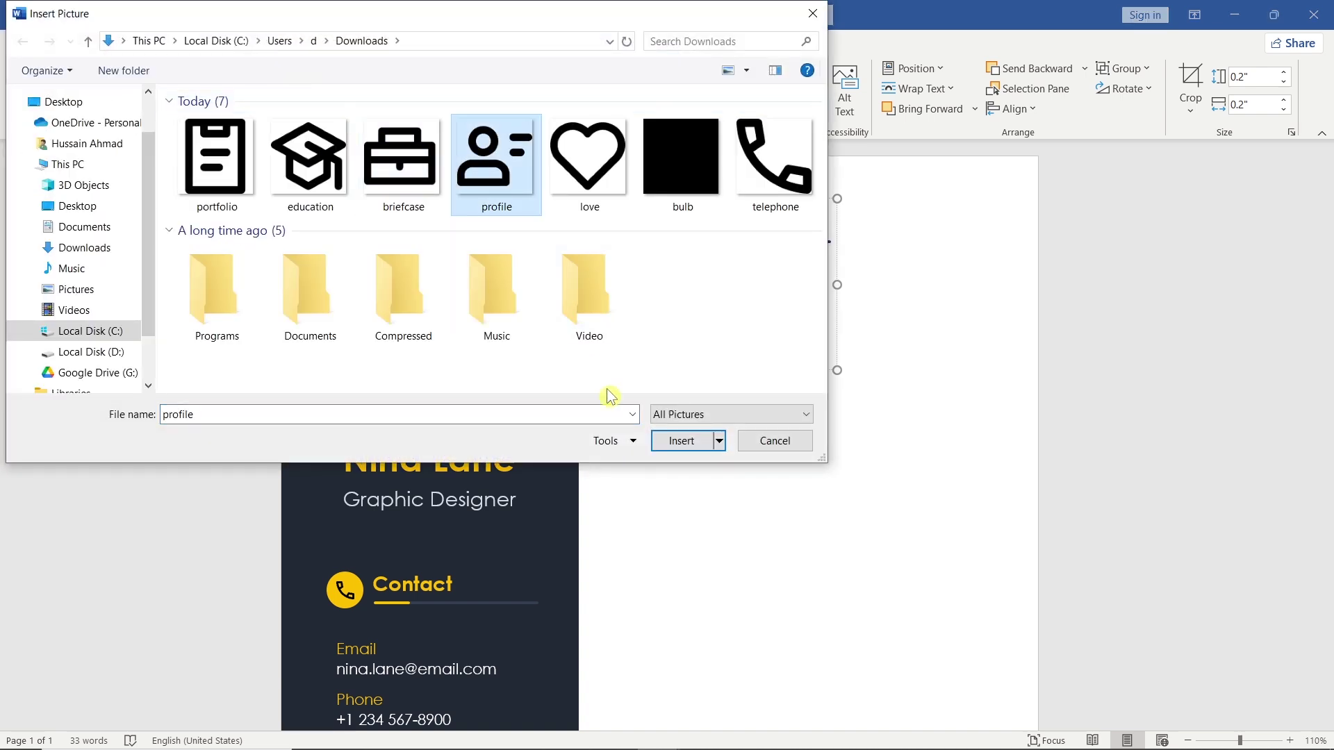
left_click(663, 441)
Retitle the copied heading 'Profile' and colour it black
double_click(726, 227)
type("P")
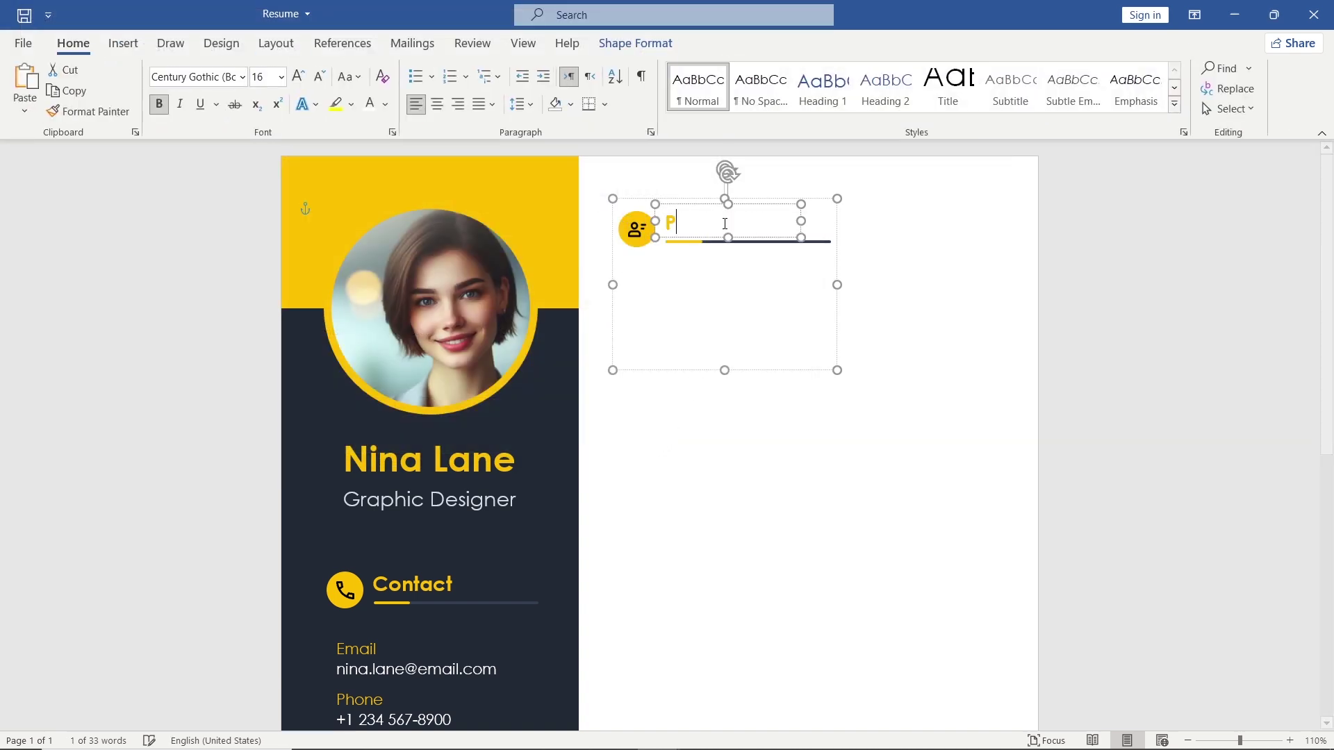
type("rofile")
left_click_drag(734, 223, 664, 223)
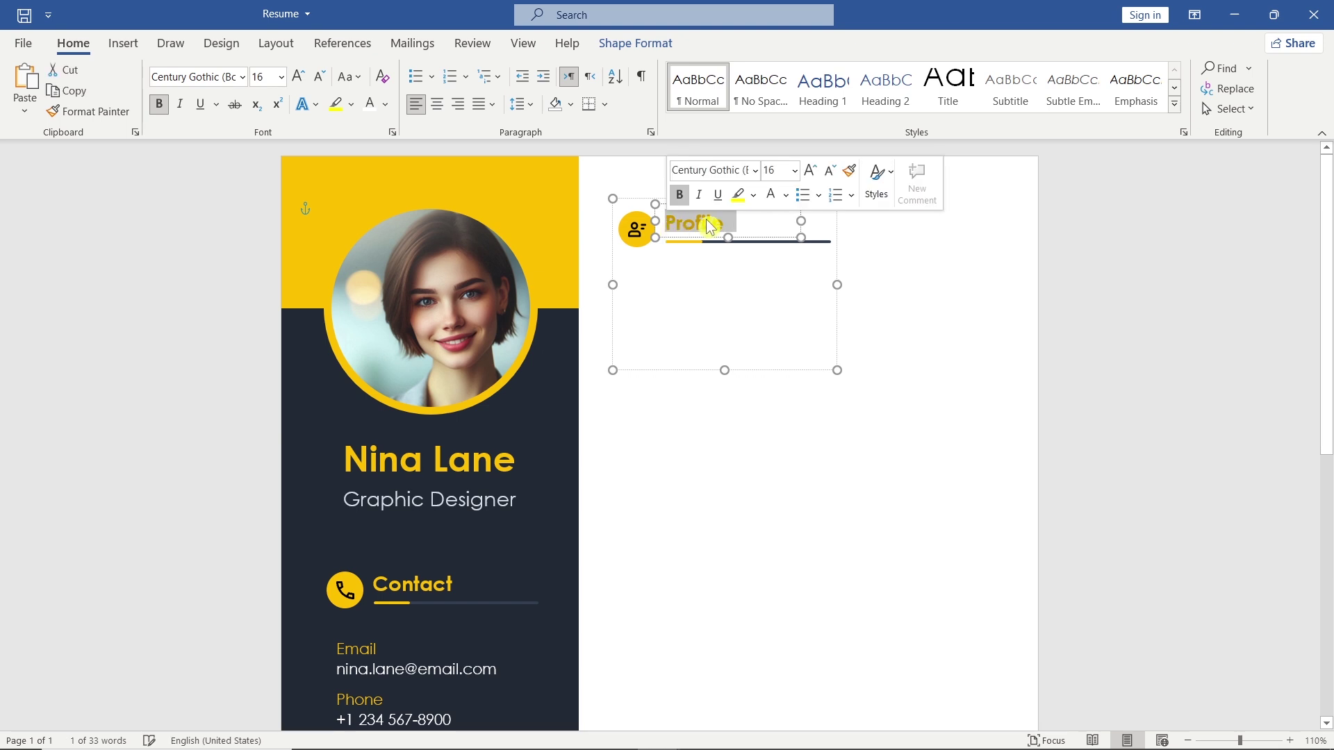
left_click(786, 195)
left_click(782, 266)
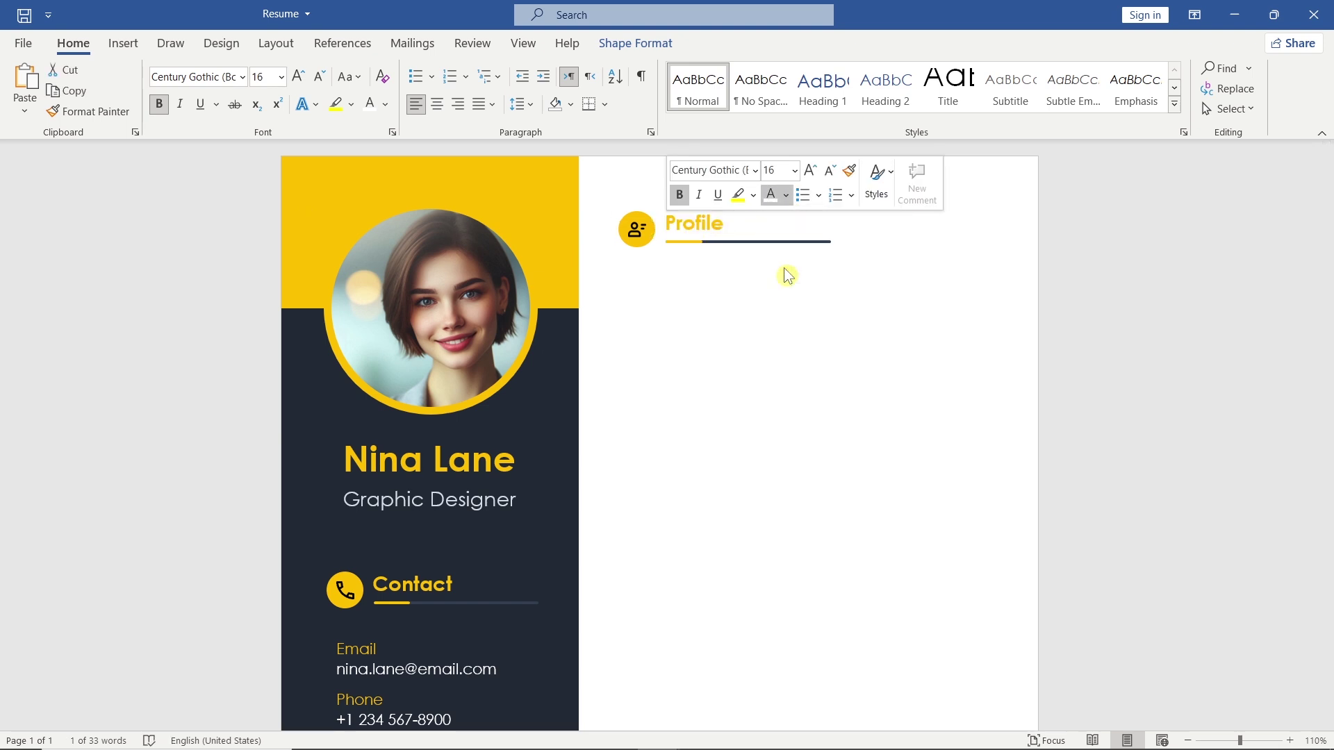
left_click(658, 201)
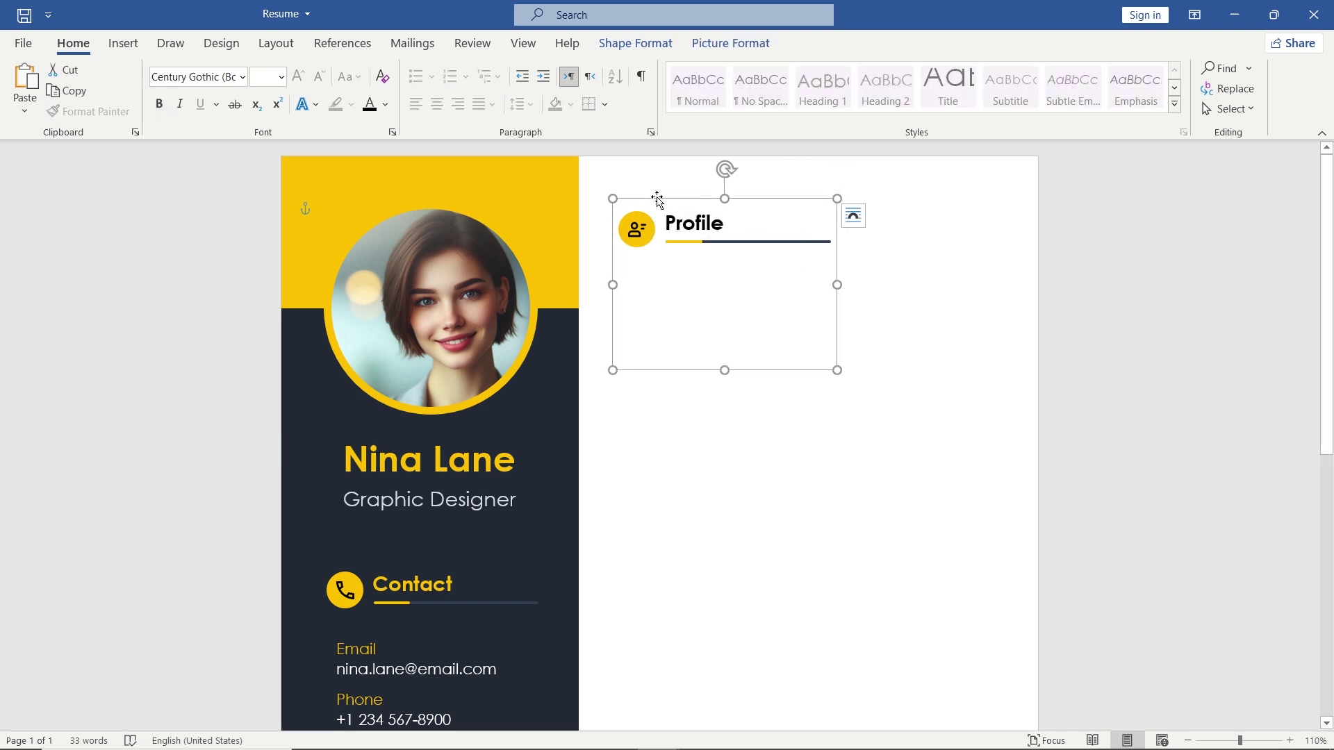
Ungroup the Profile heading and make its underline 3.5" wide and light grey
left_click(636, 43)
left_click(1156, 69)
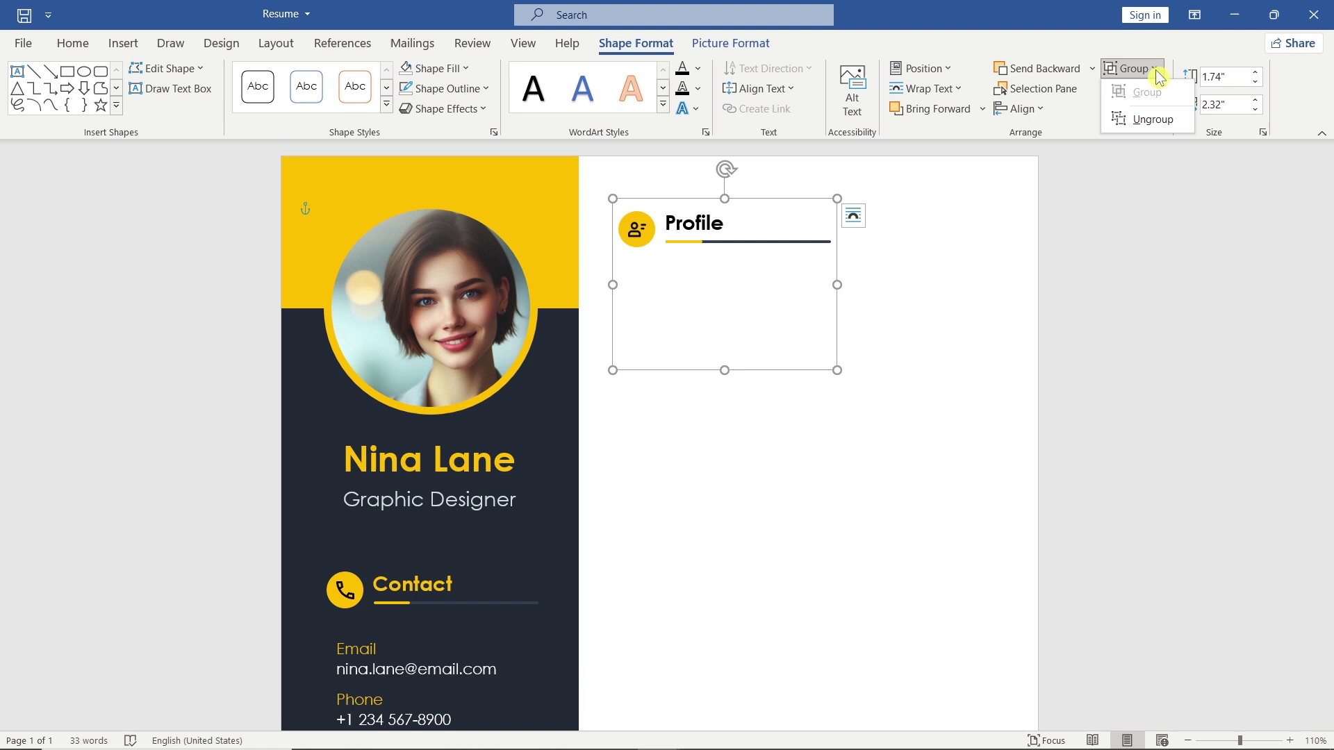
left_click(1172, 121)
left_click(798, 231)
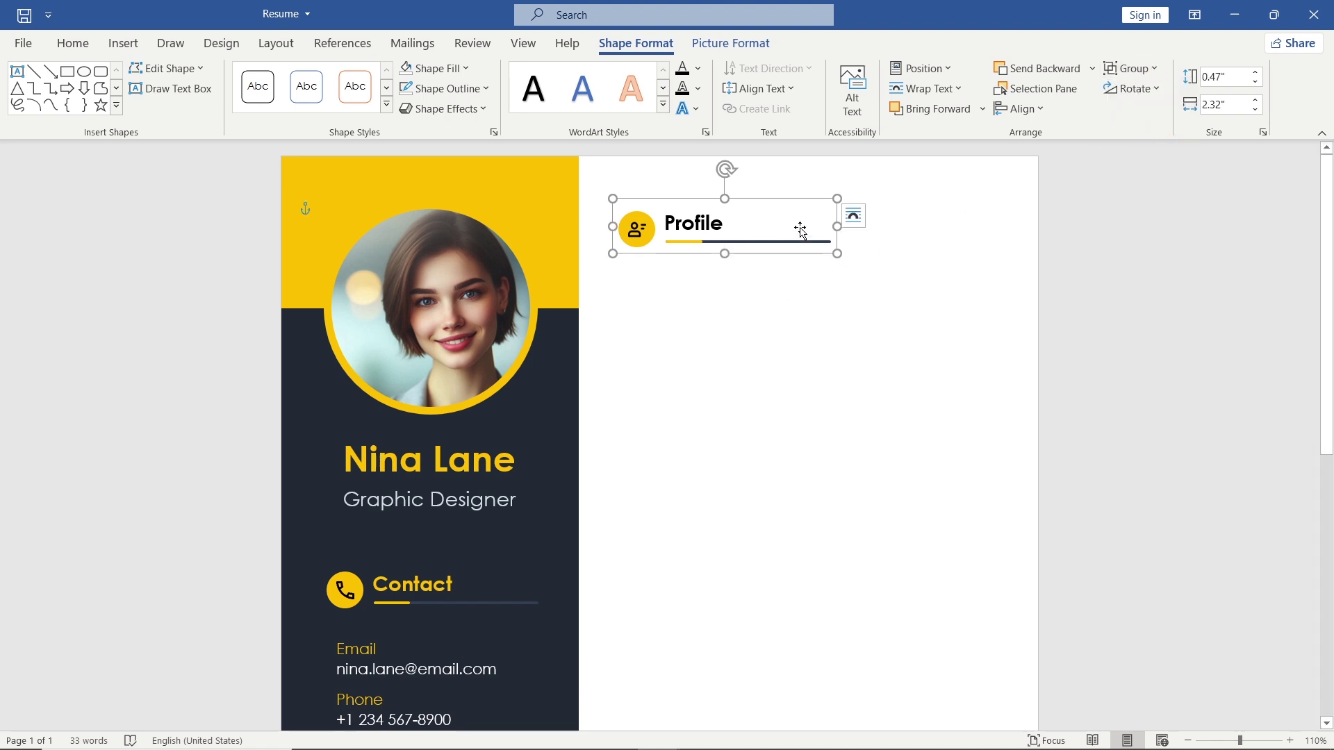
left_click(1155, 70)
left_click(1183, 122)
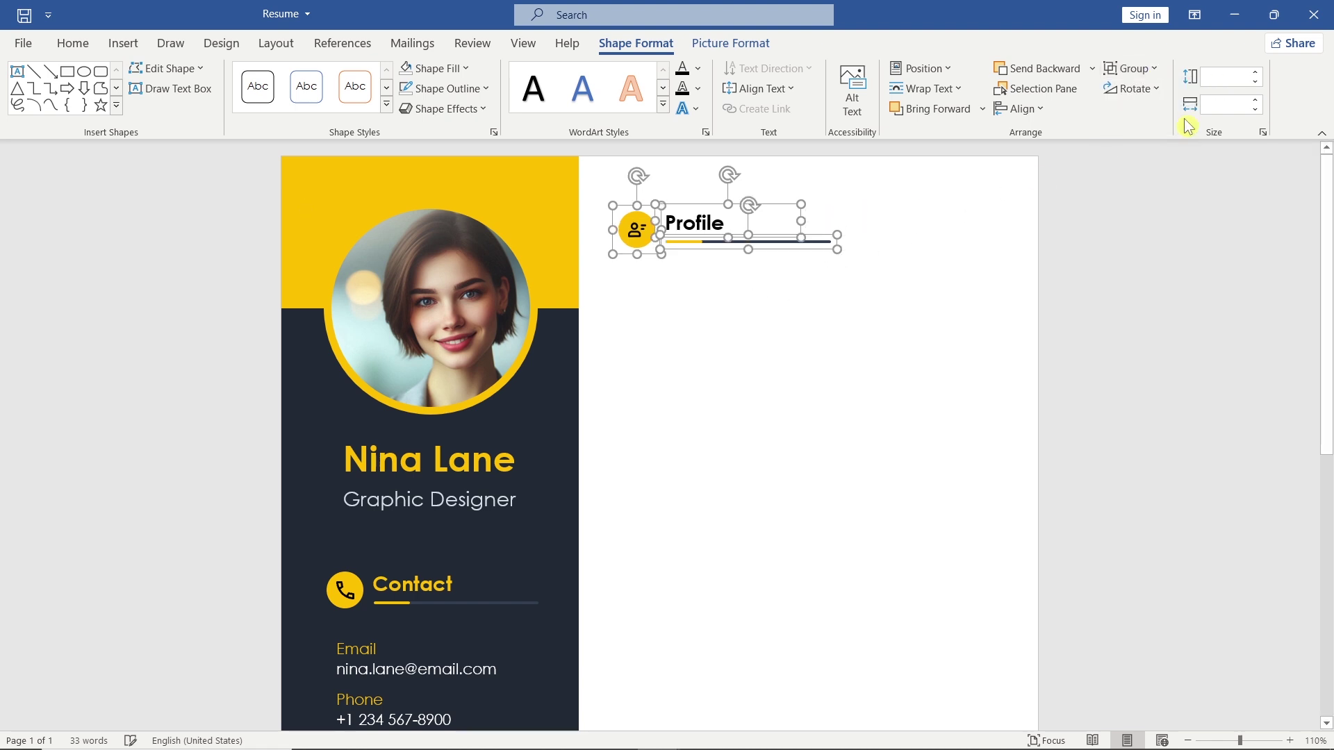
left_click(747, 236)
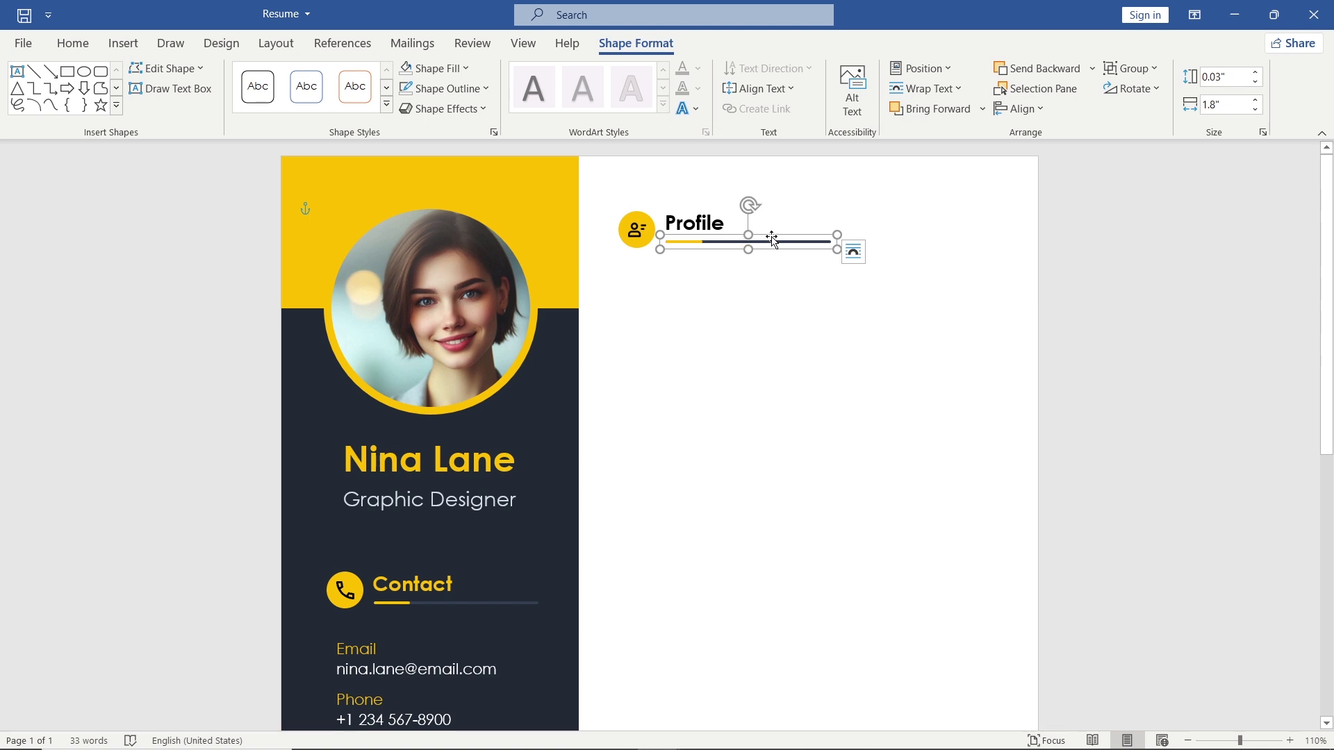
left_click(1224, 105)
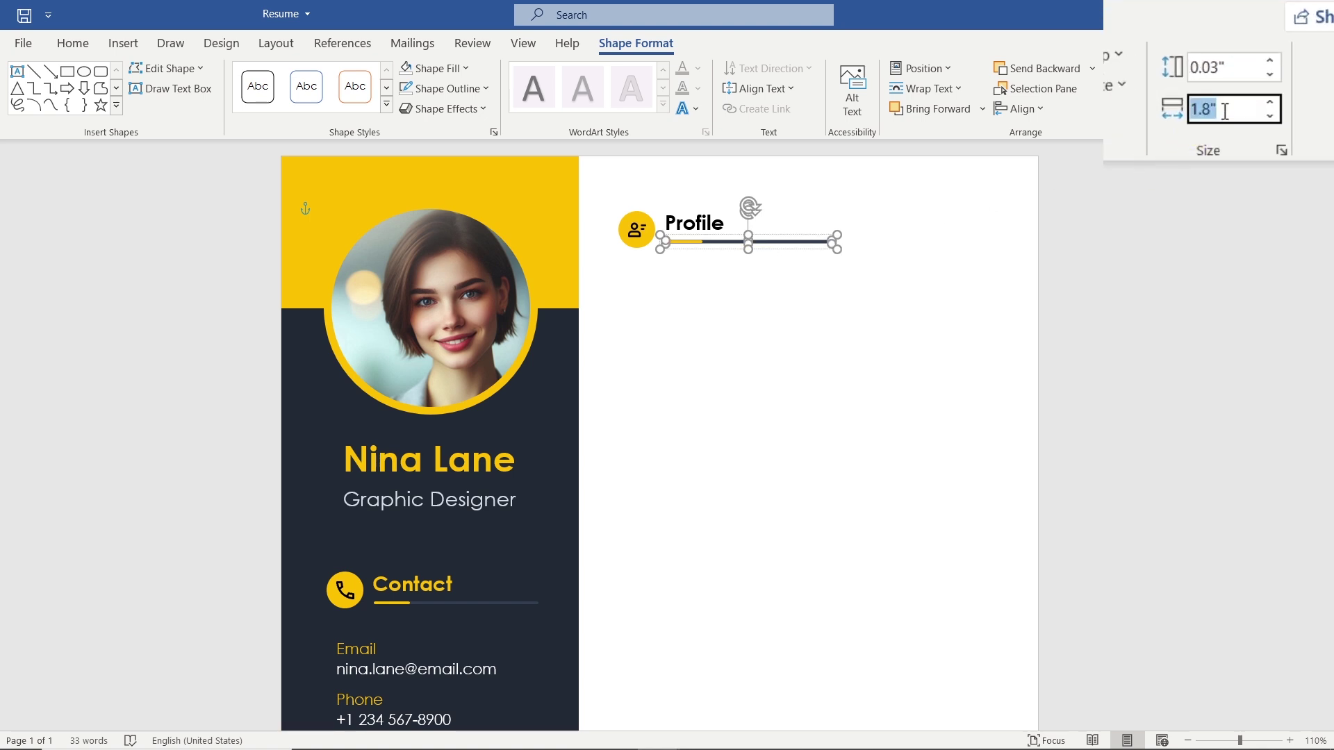
type("3.5")
key("Return")
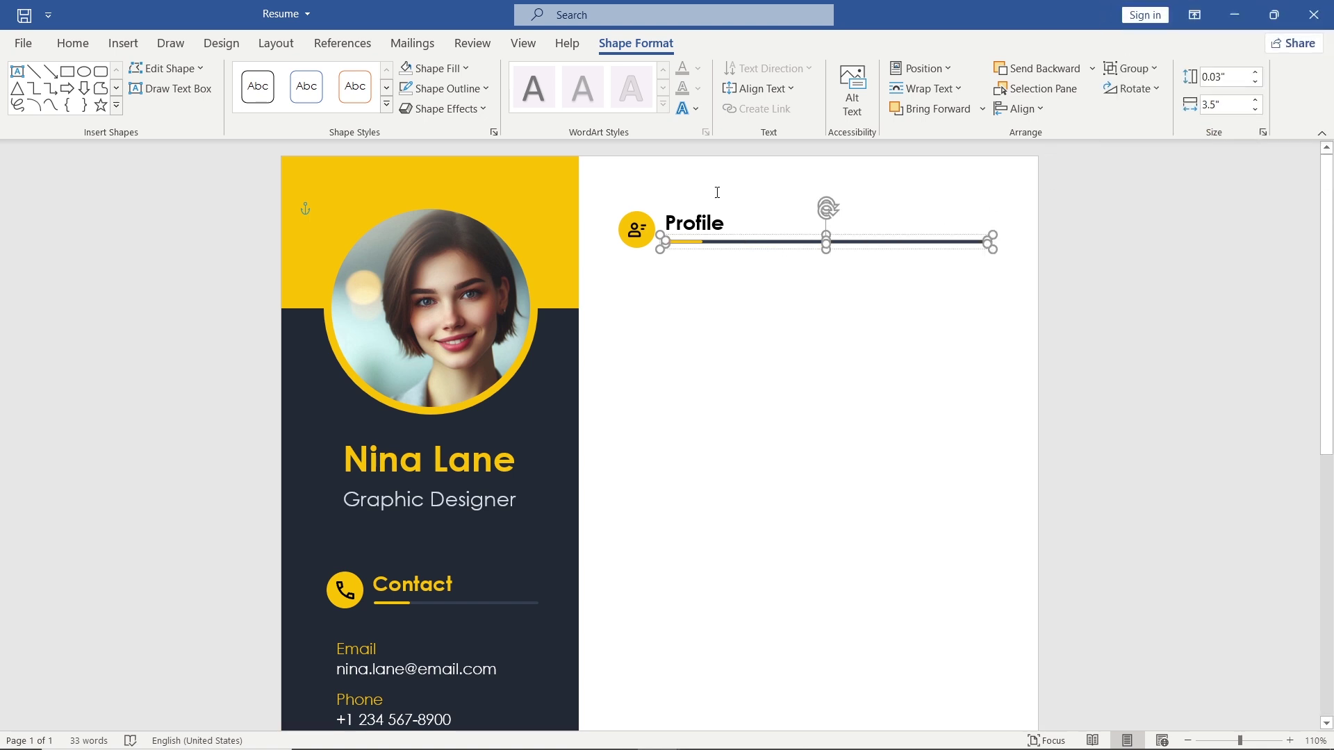
left_click(466, 70)
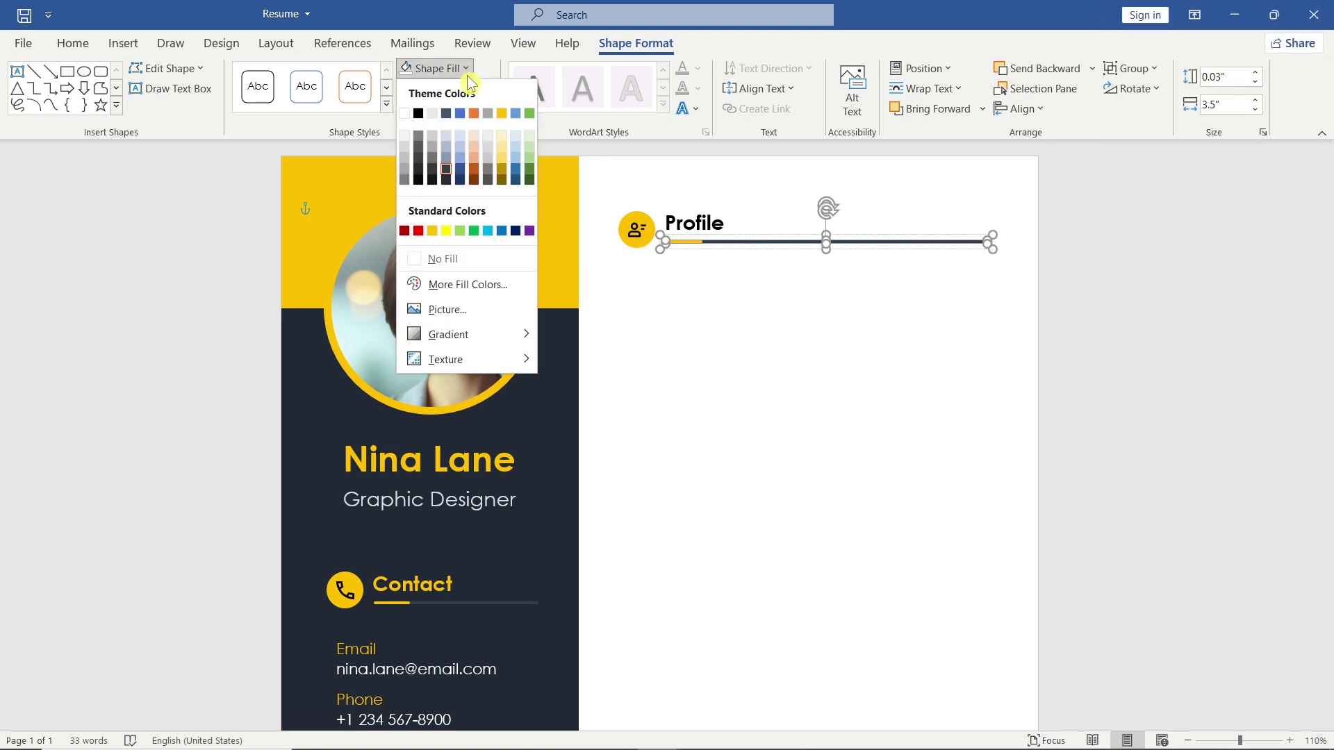
left_click(450, 135)
Regroup the profile icon, Profile heading and underline into one unit
left_click(696, 215)
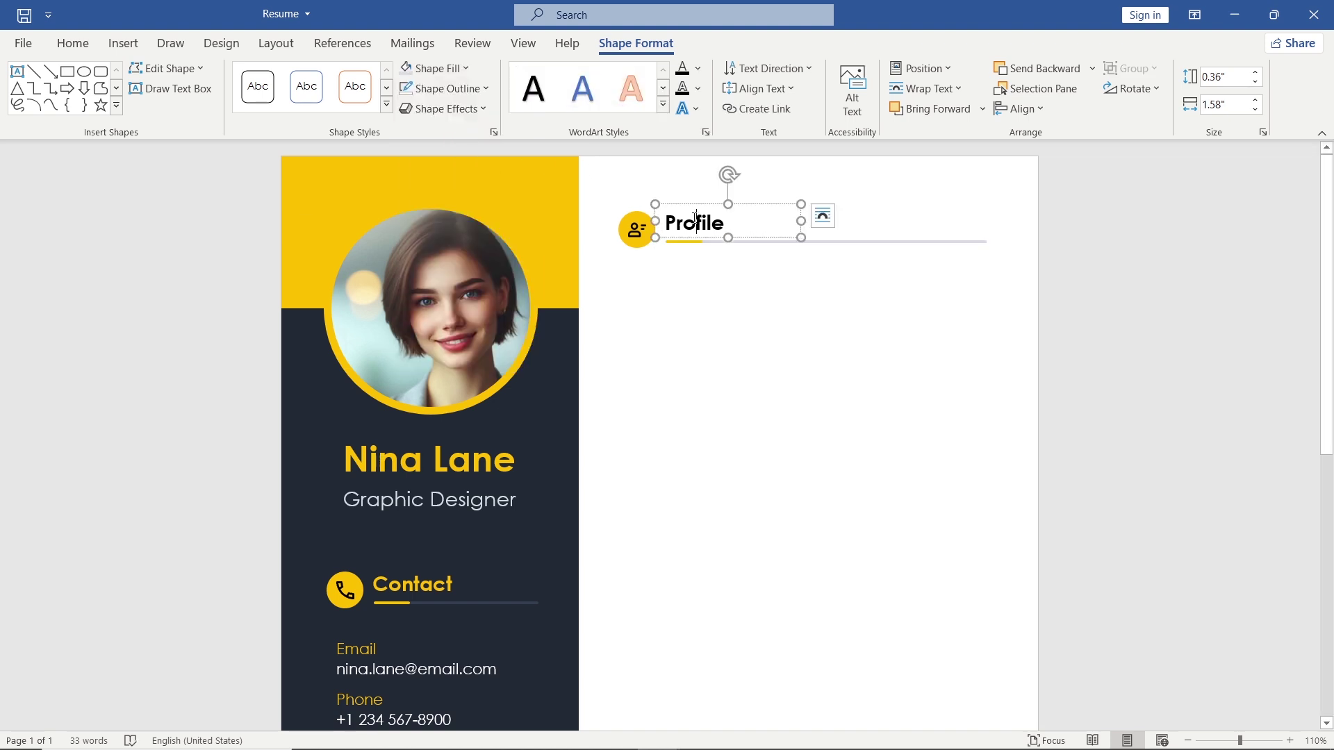
left_click(646, 233, "shift")
left_click(760, 241, "shift")
left_click(1146, 69)
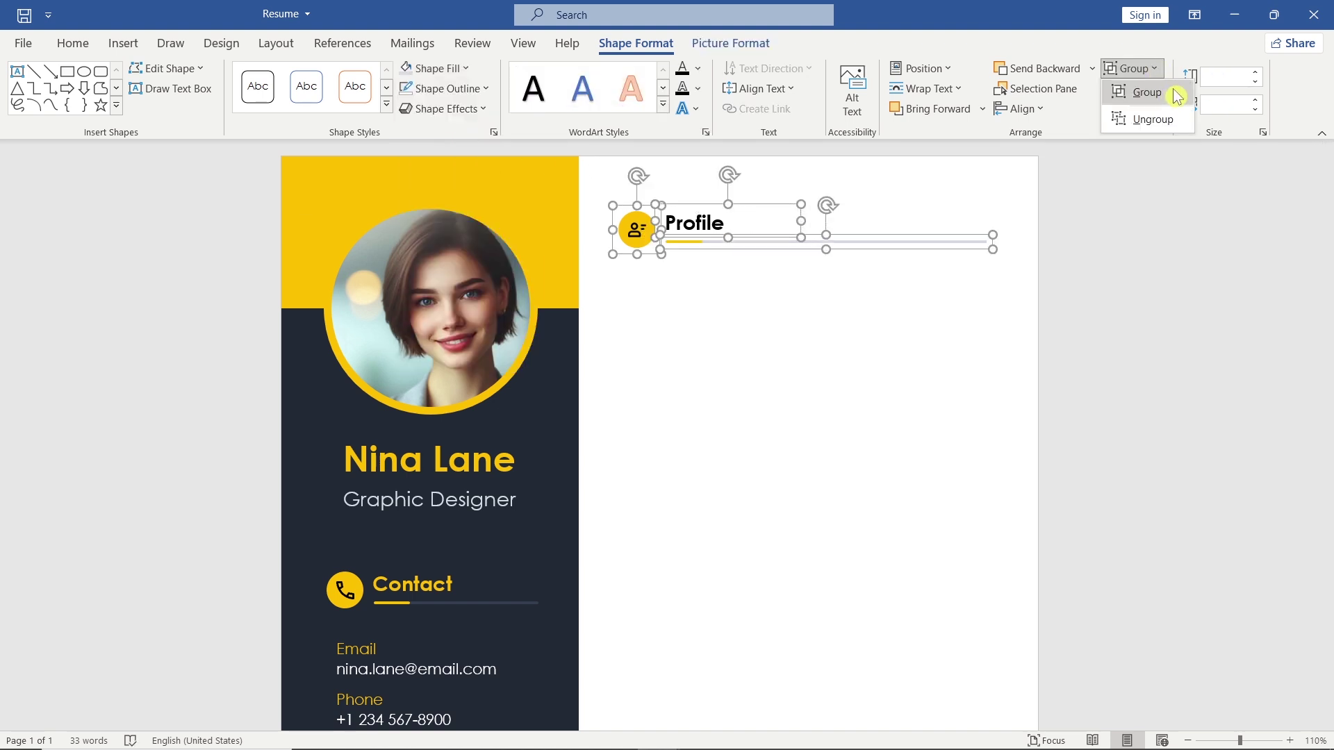
left_click(1153, 92)
Enlarge the text box under Profile to 2.58" tall by 4.08" wide
left_click_drag(618, 273, 825, 364)
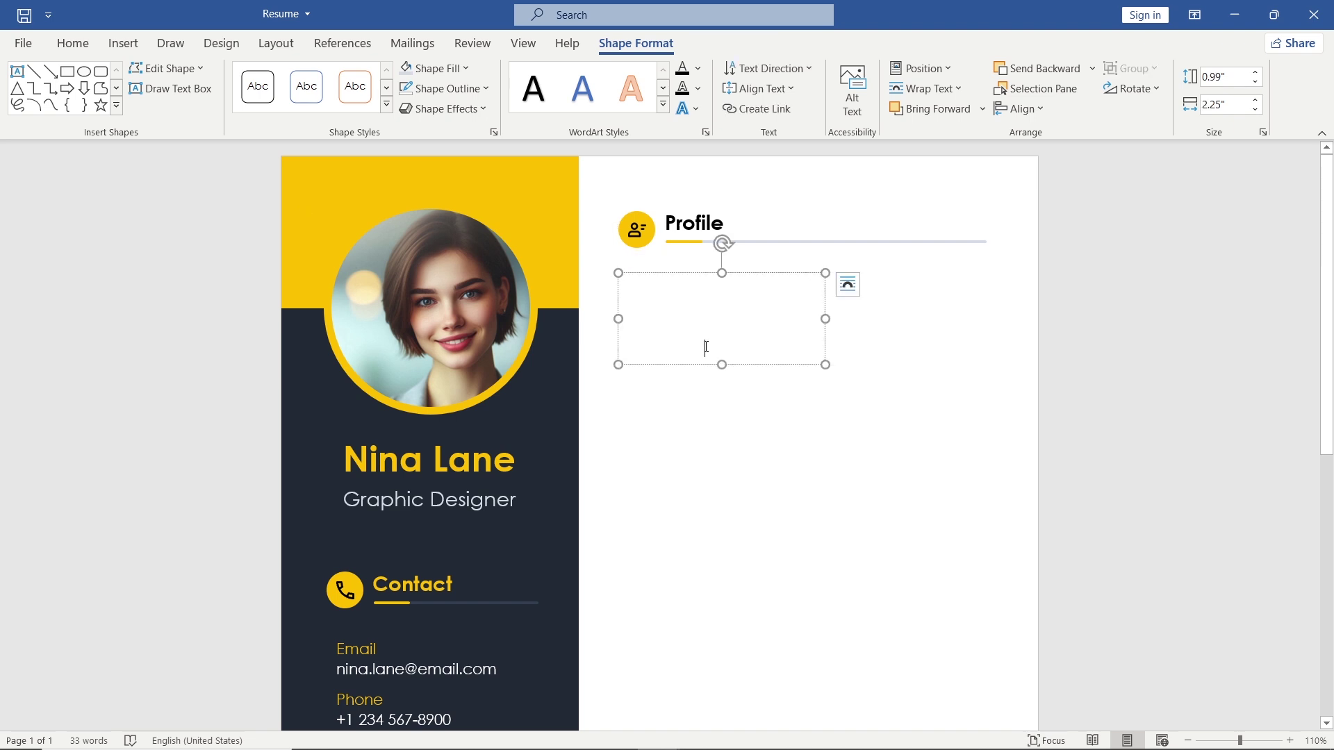
left_click_drag(825, 319, 986, 319)
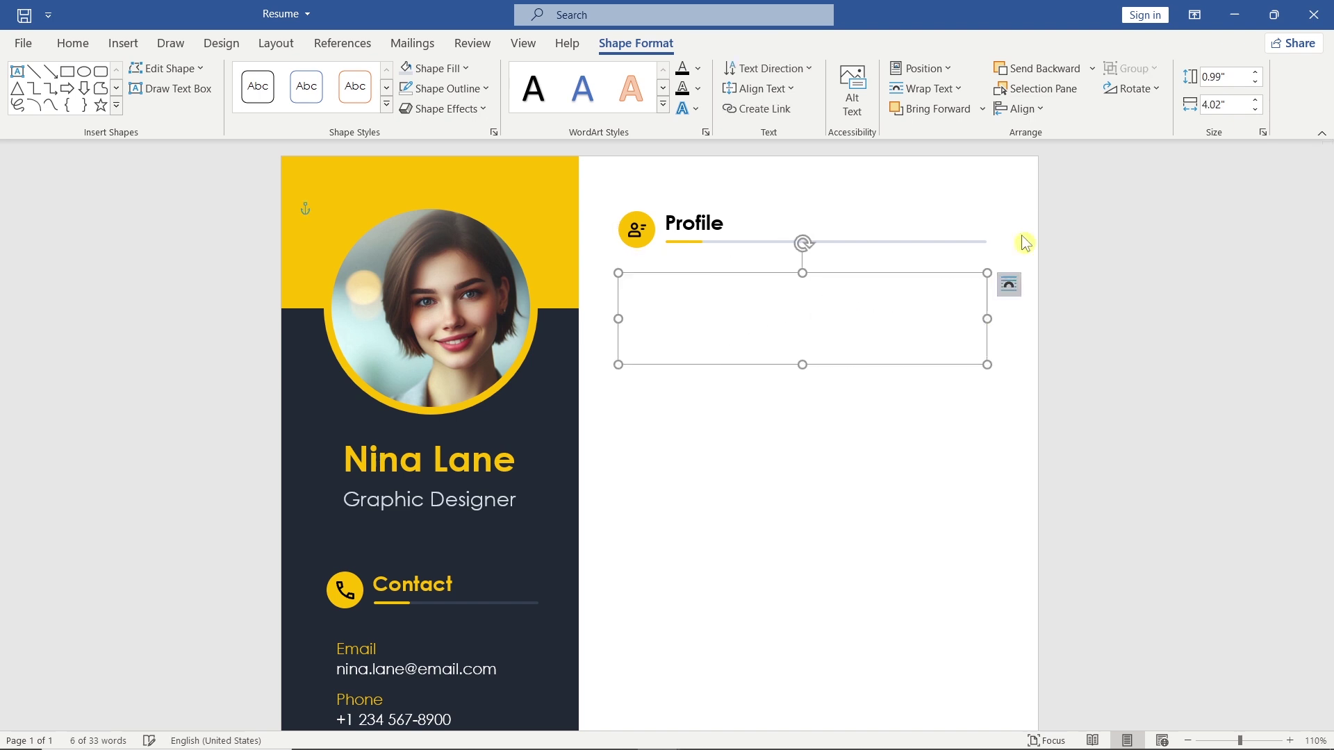
left_click(1040, 110)
left_click(1144, 415)
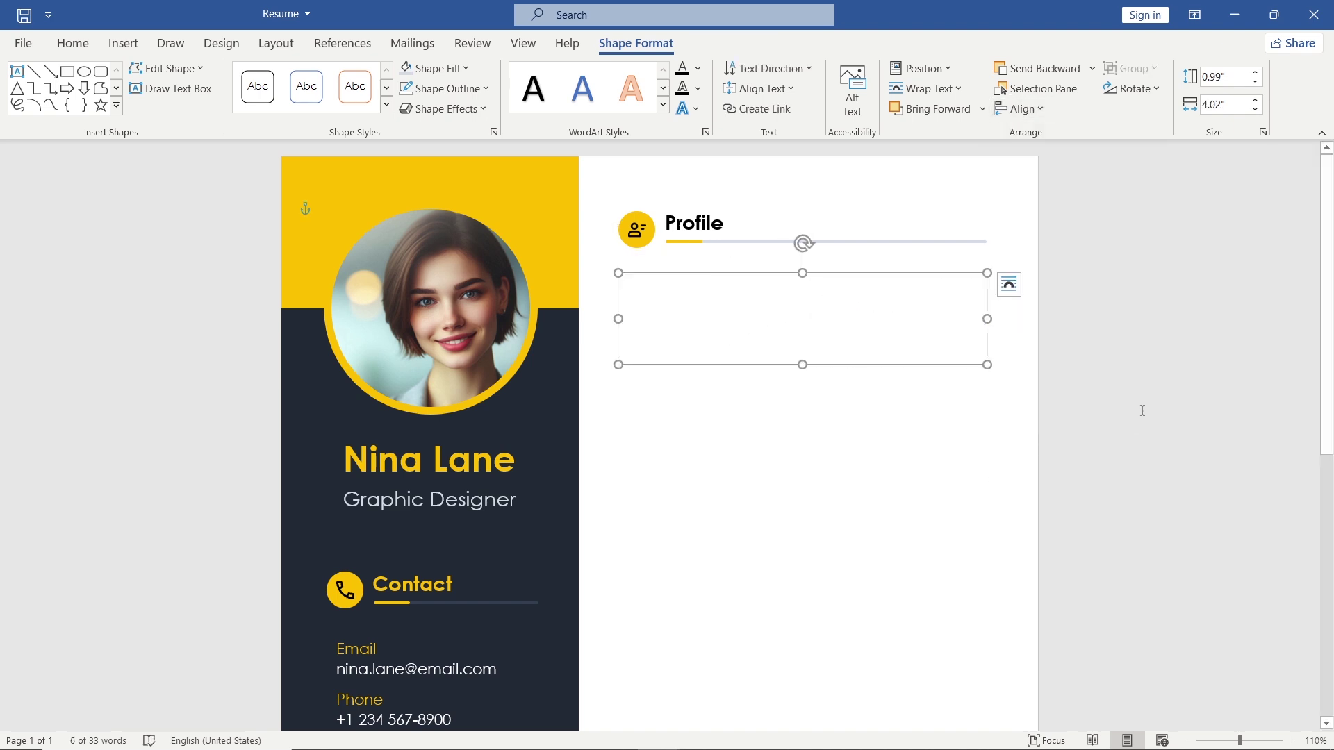
left_click_drag(989, 319, 998, 316)
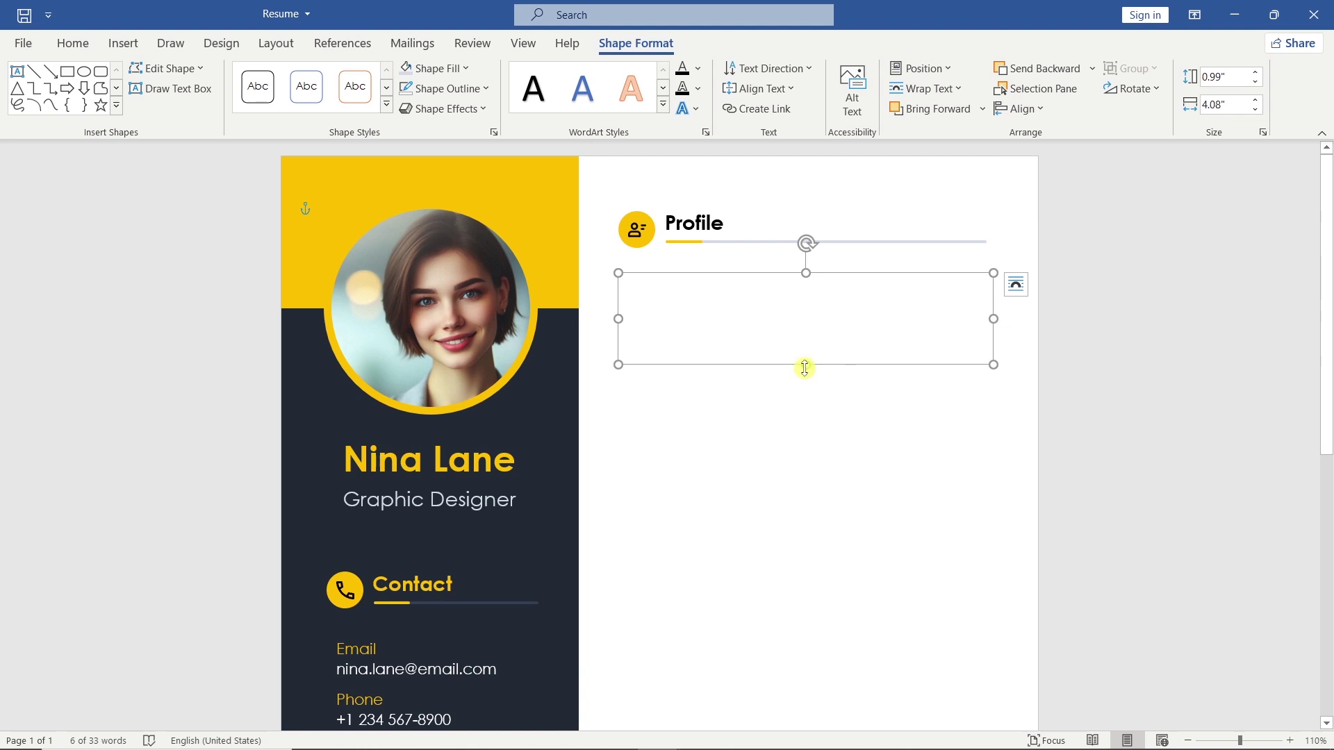
left_click_drag(805, 368, 804, 510)
Copy the profile paragraph from the draft notes
left_click(660, 296)
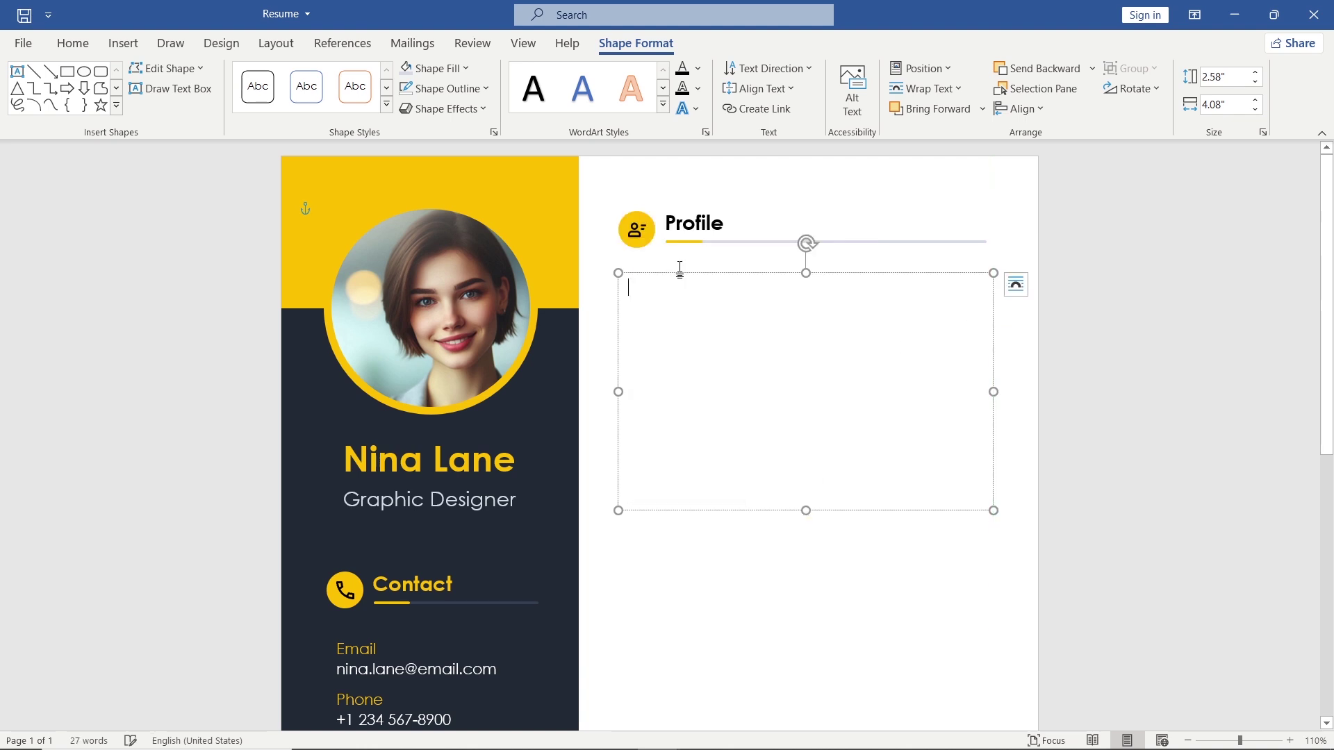
left_click(77, 44)
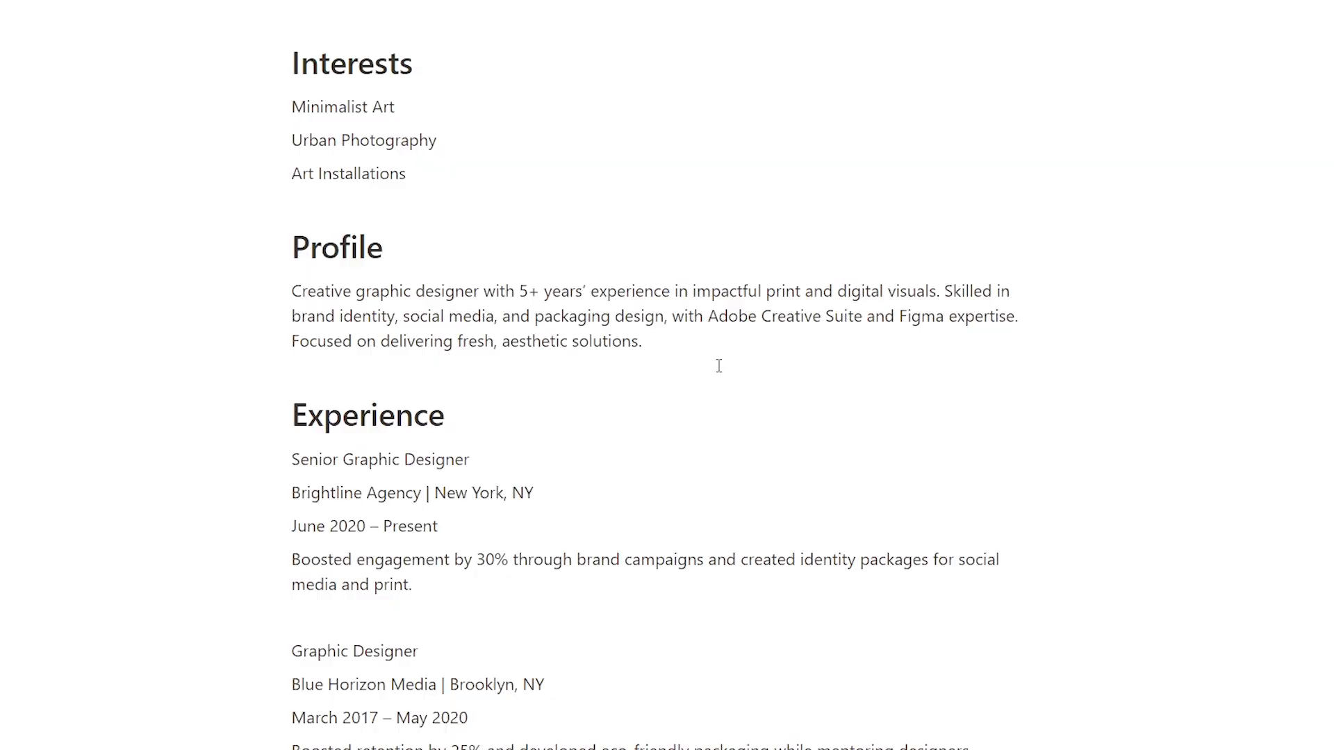
left_click_drag(693, 352, 278, 294)
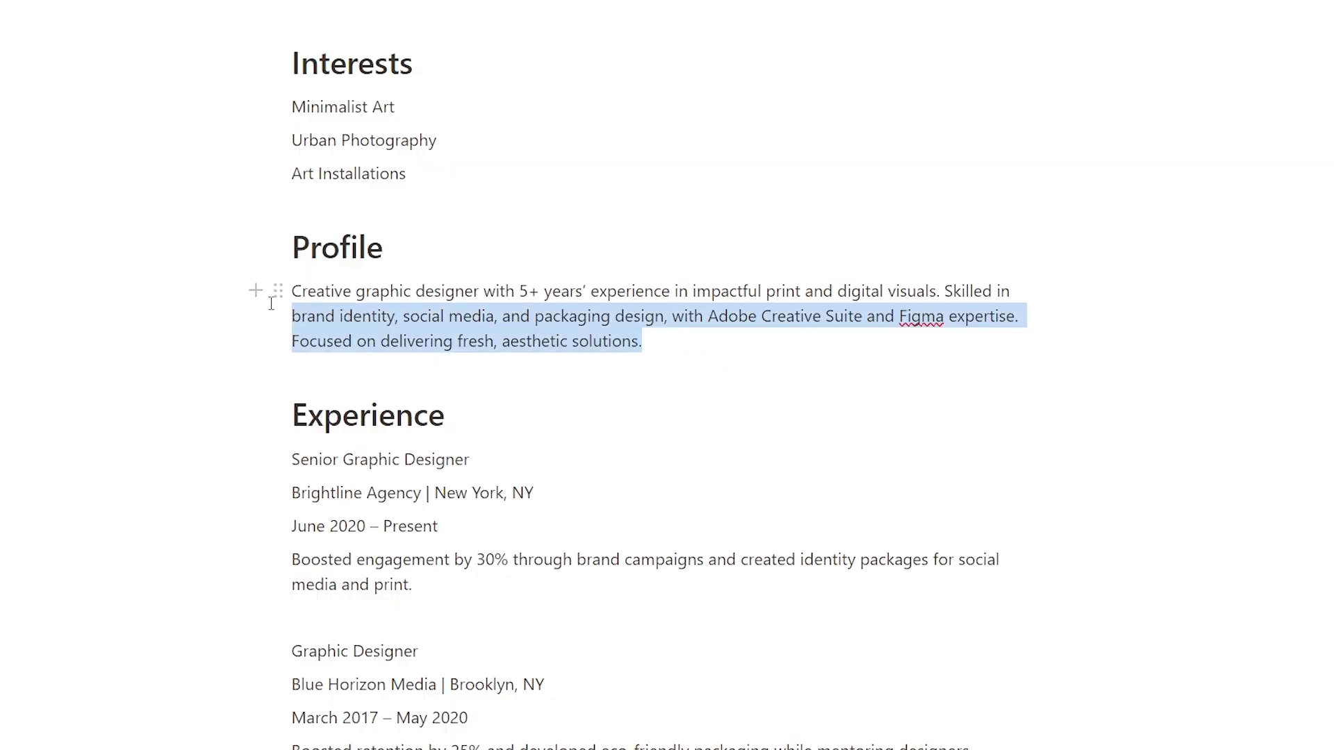
key("ctrl+c")
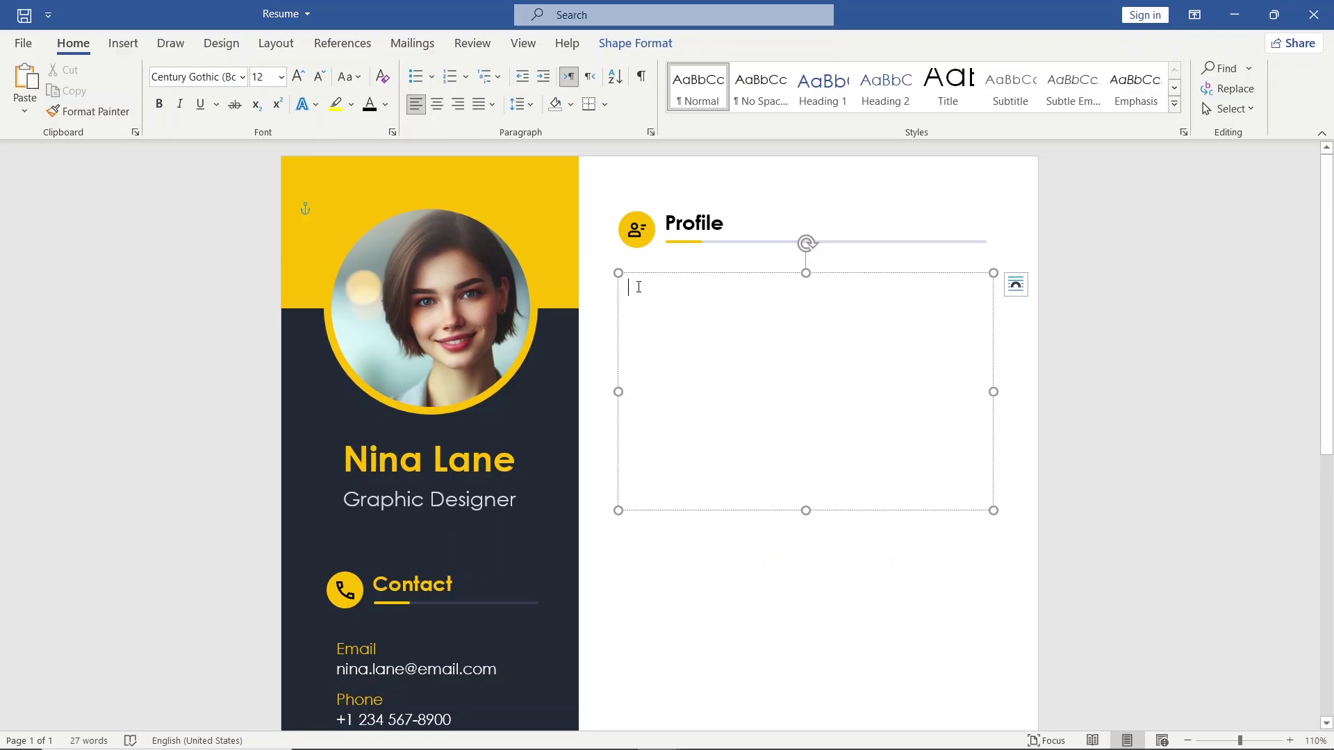
Paste the profile paragraph into the box as plain text and justify it
right_click(638, 286)
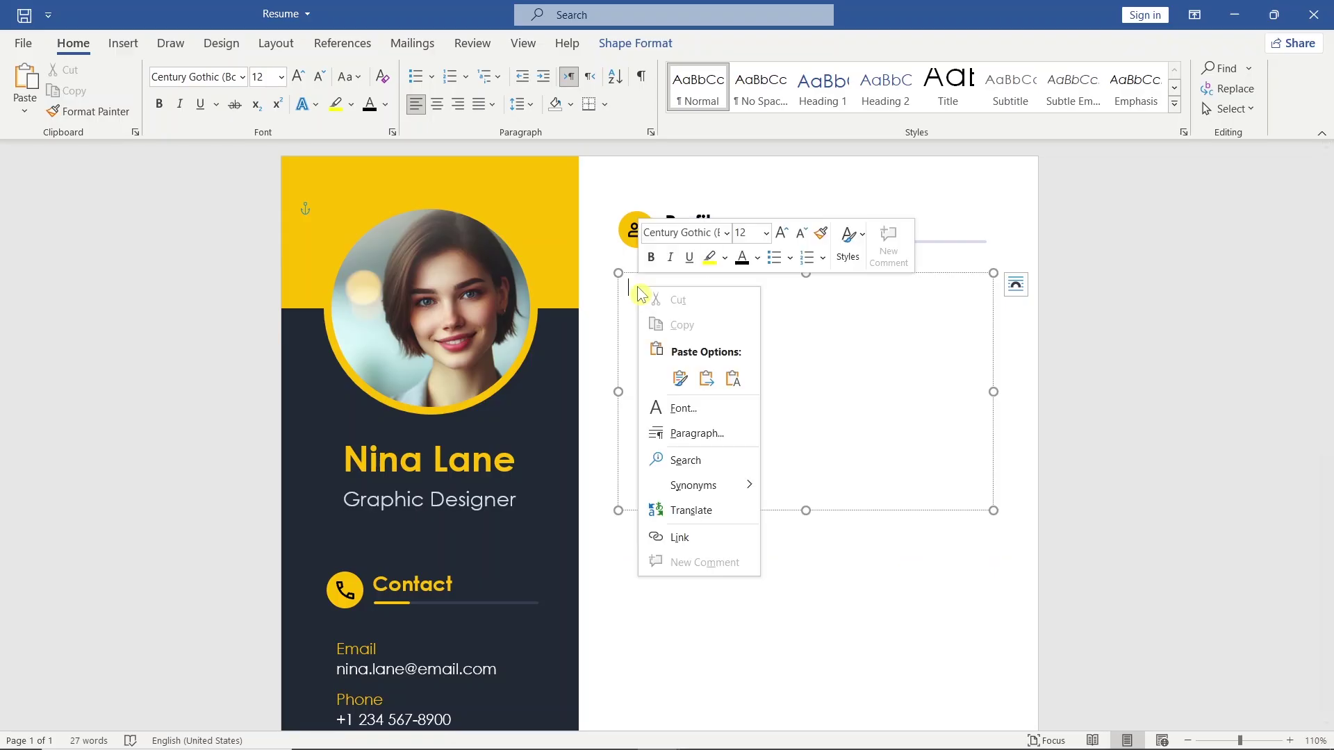
left_click(732, 379)
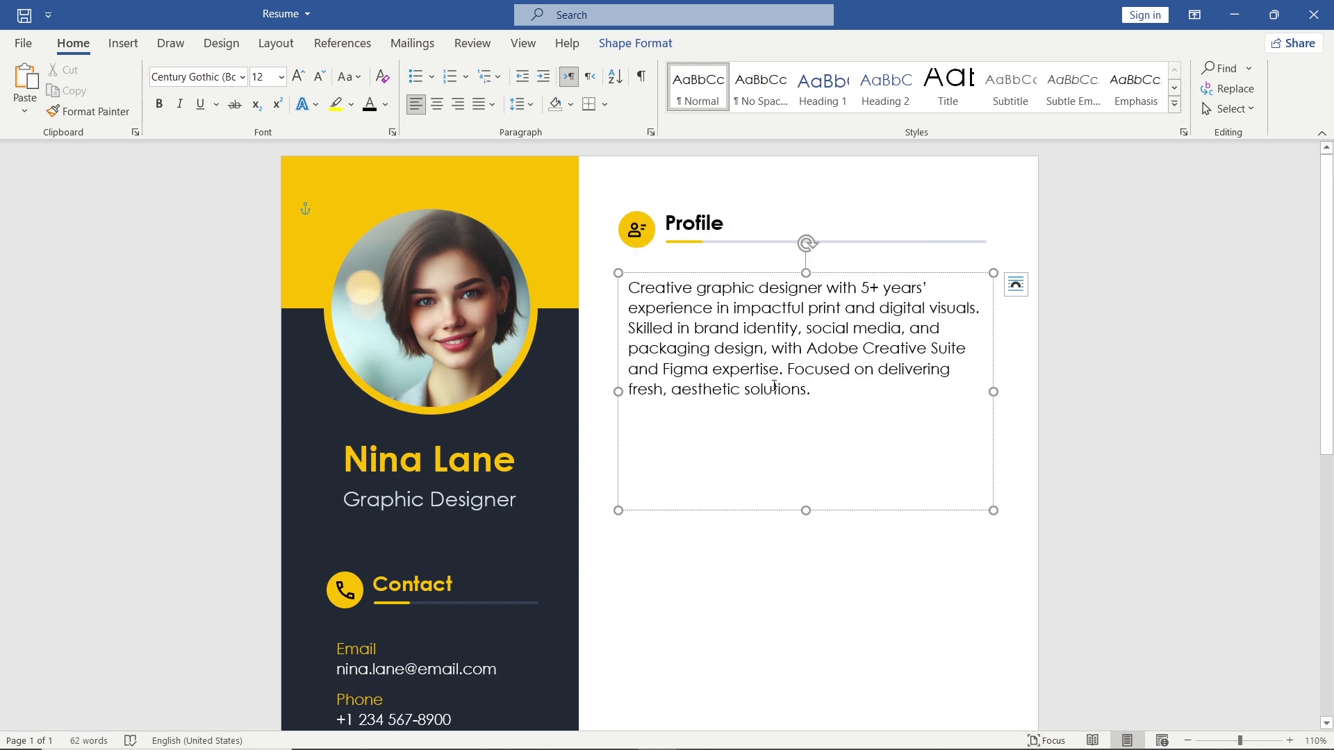
left_click_drag(817, 500, 628, 285)
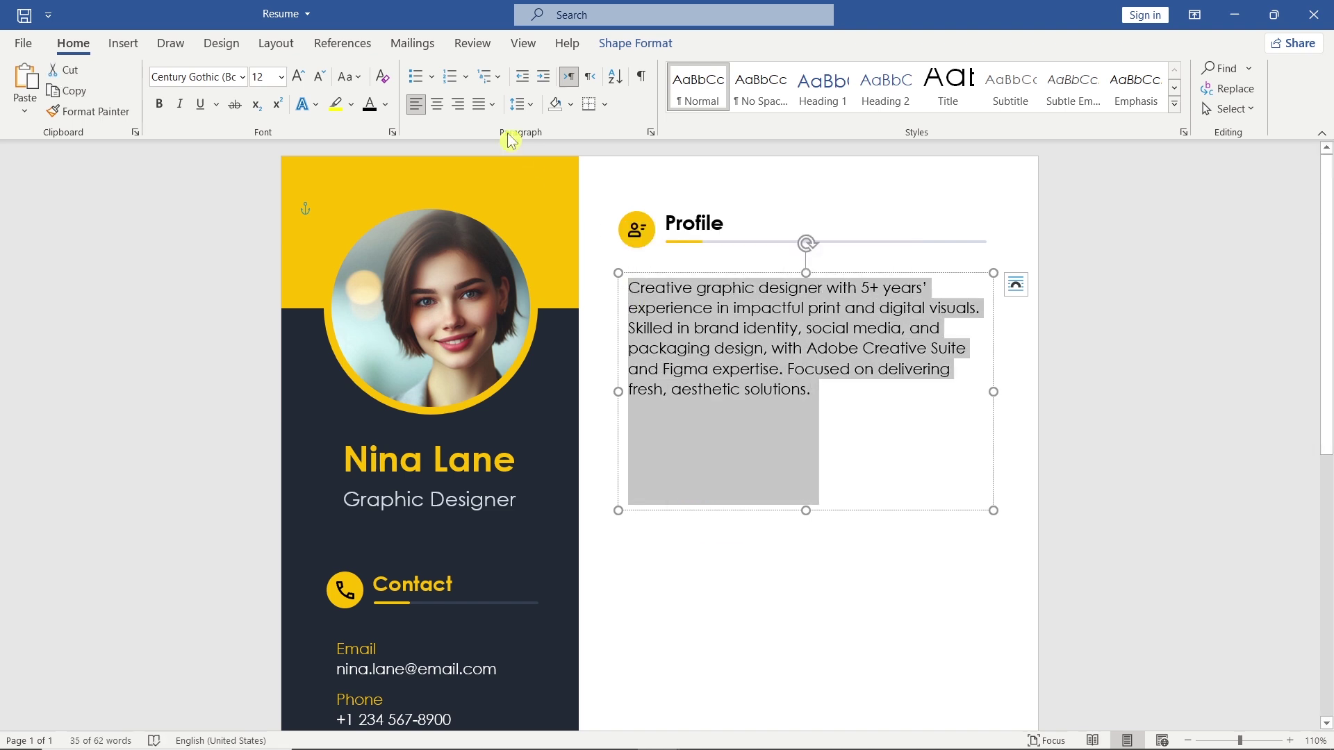
left_click(492, 104)
left_click(552, 128)
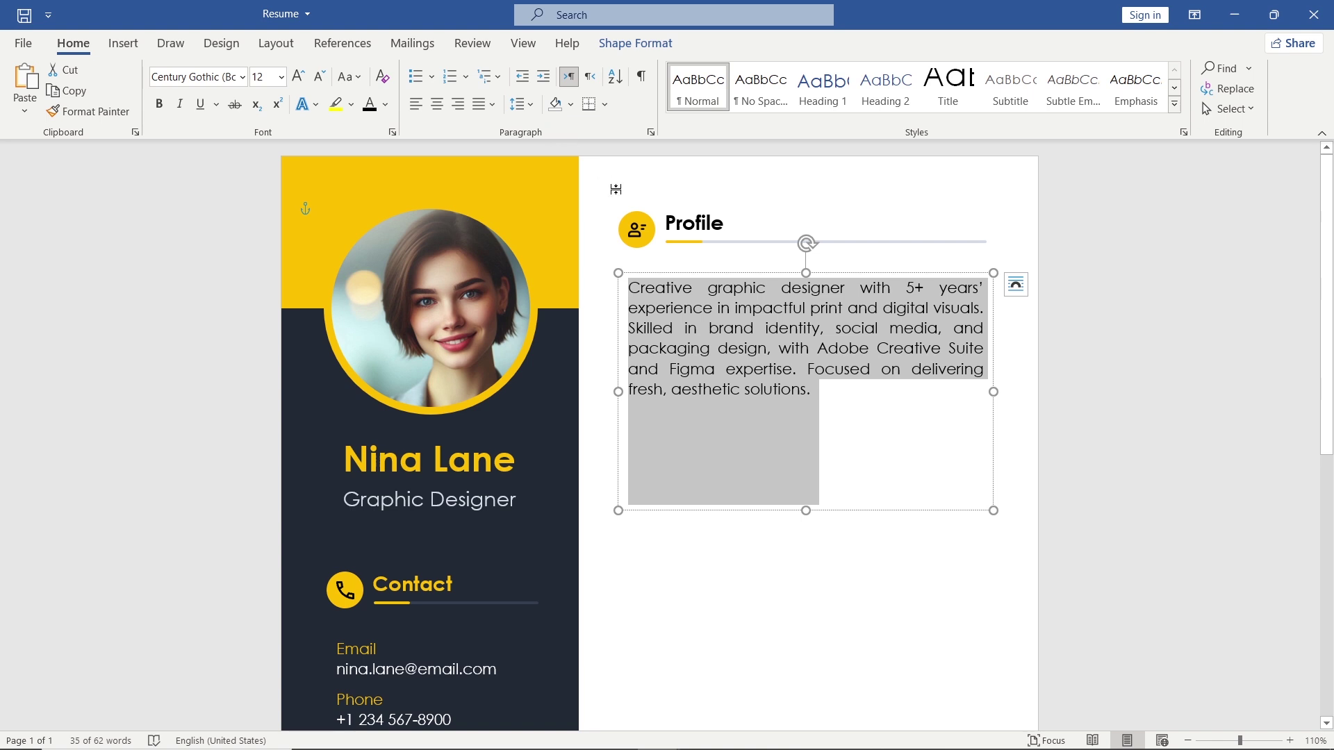
Shrink the box to fit the paragraph and group it with the Profile heading
left_click_drag(808, 512, 807, 403)
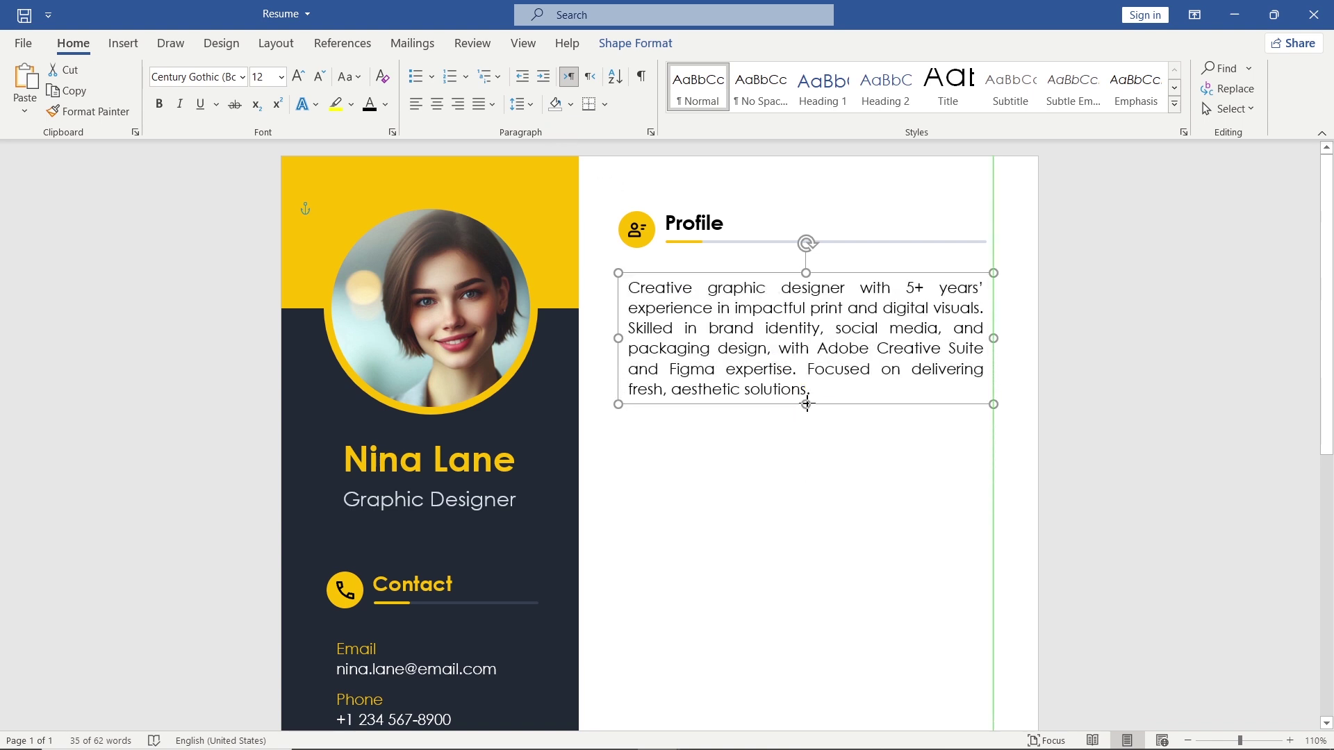
left_click(729, 226)
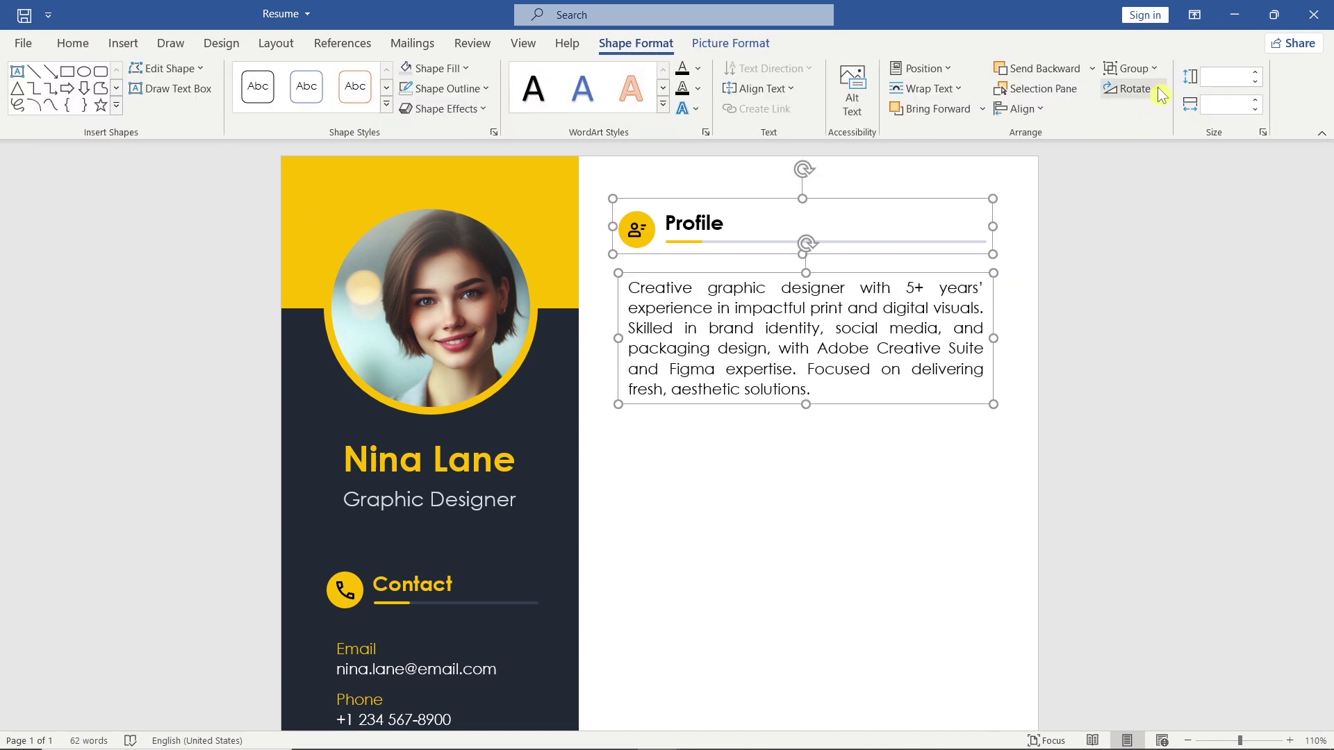
left_click(1130, 68)
left_click(1175, 97)
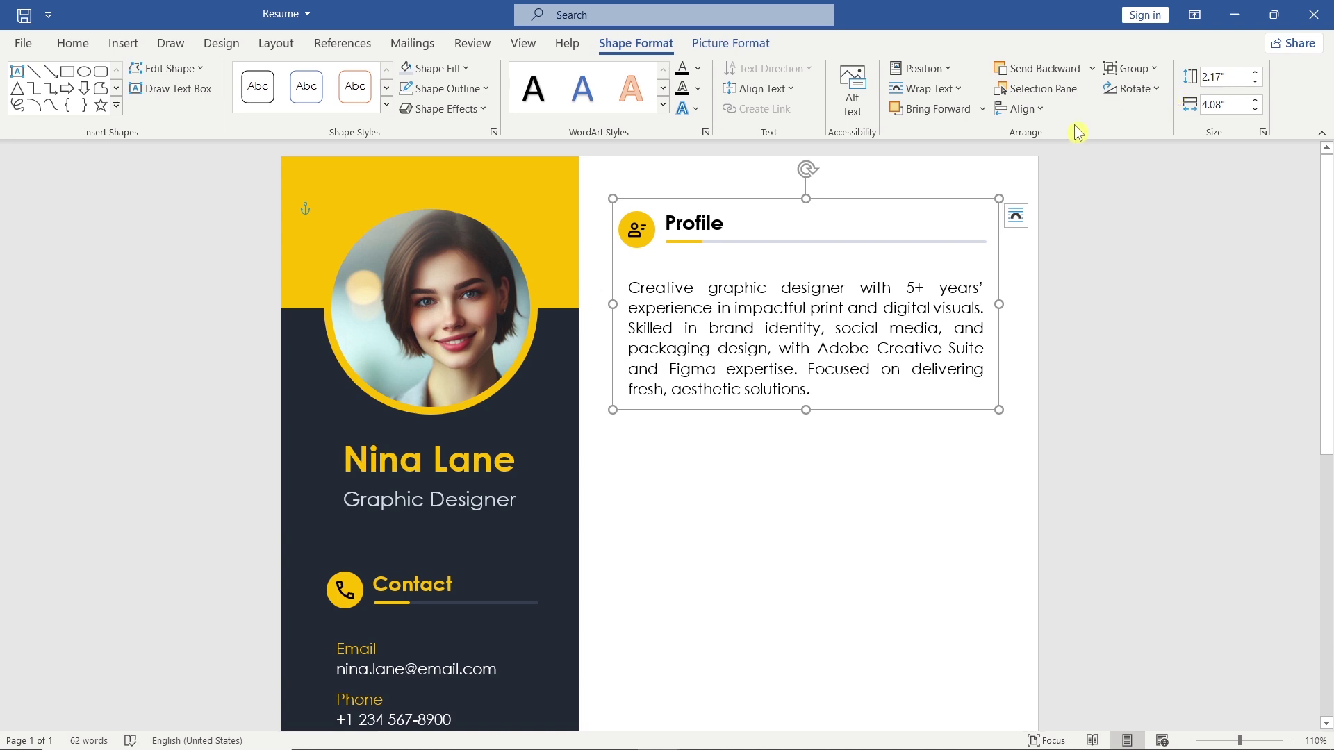
Duplicate the Profile group below the original and replace its icon with a briefcase icon from file
left_click_drag(853, 206, 848, 430)
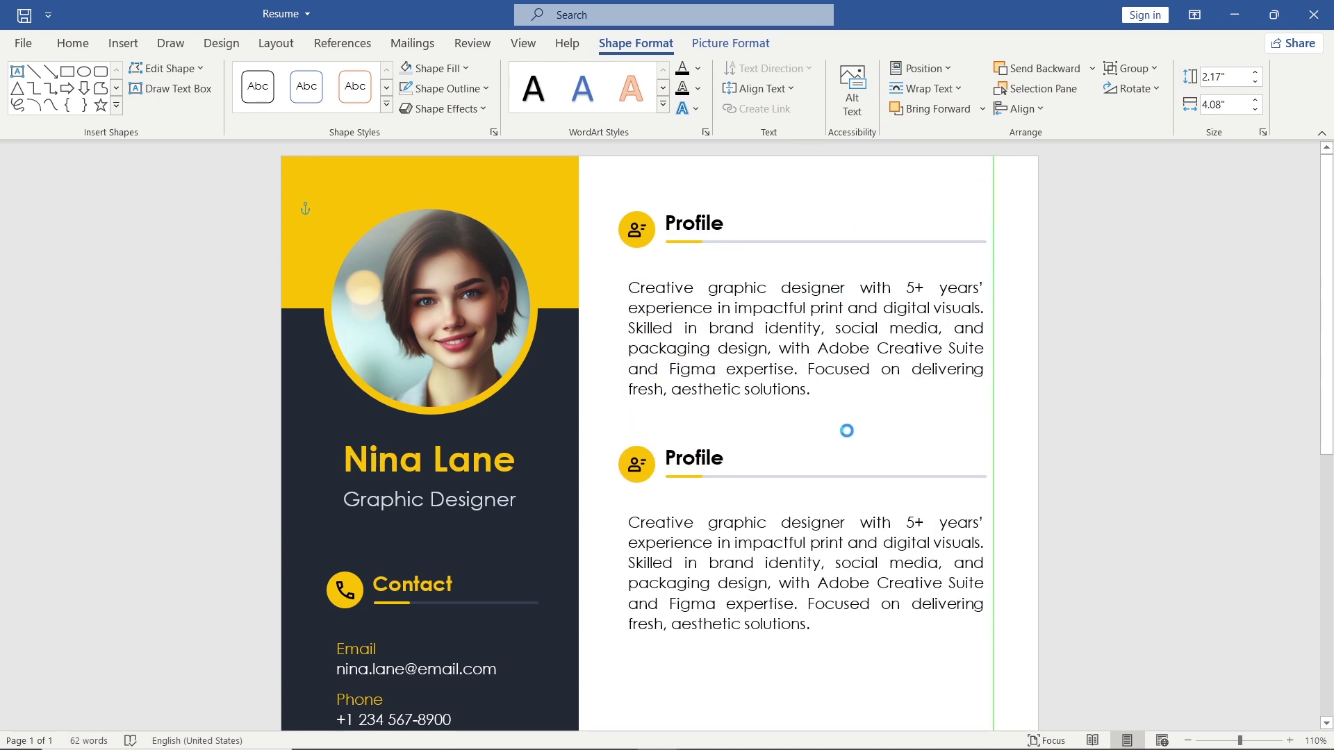
left_click(638, 465)
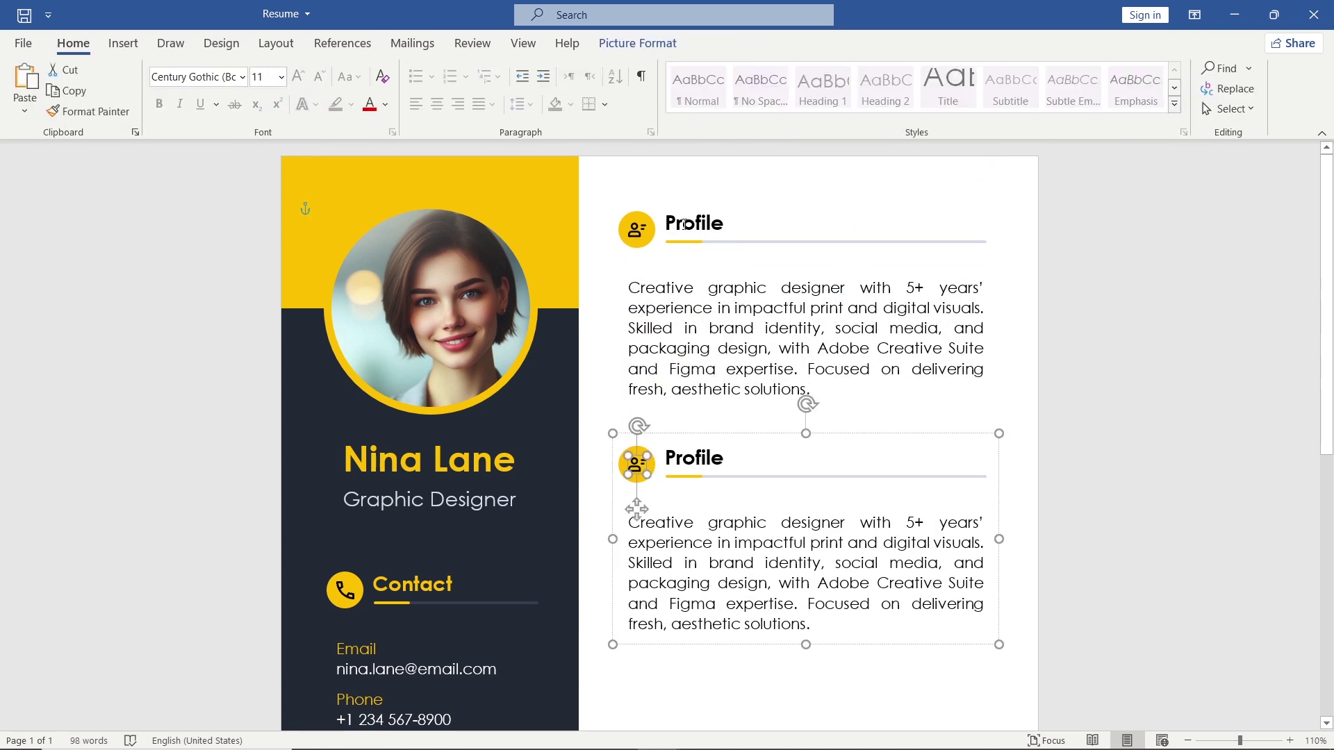
left_click(637, 43)
left_click(278, 91)
left_click(338, 110)
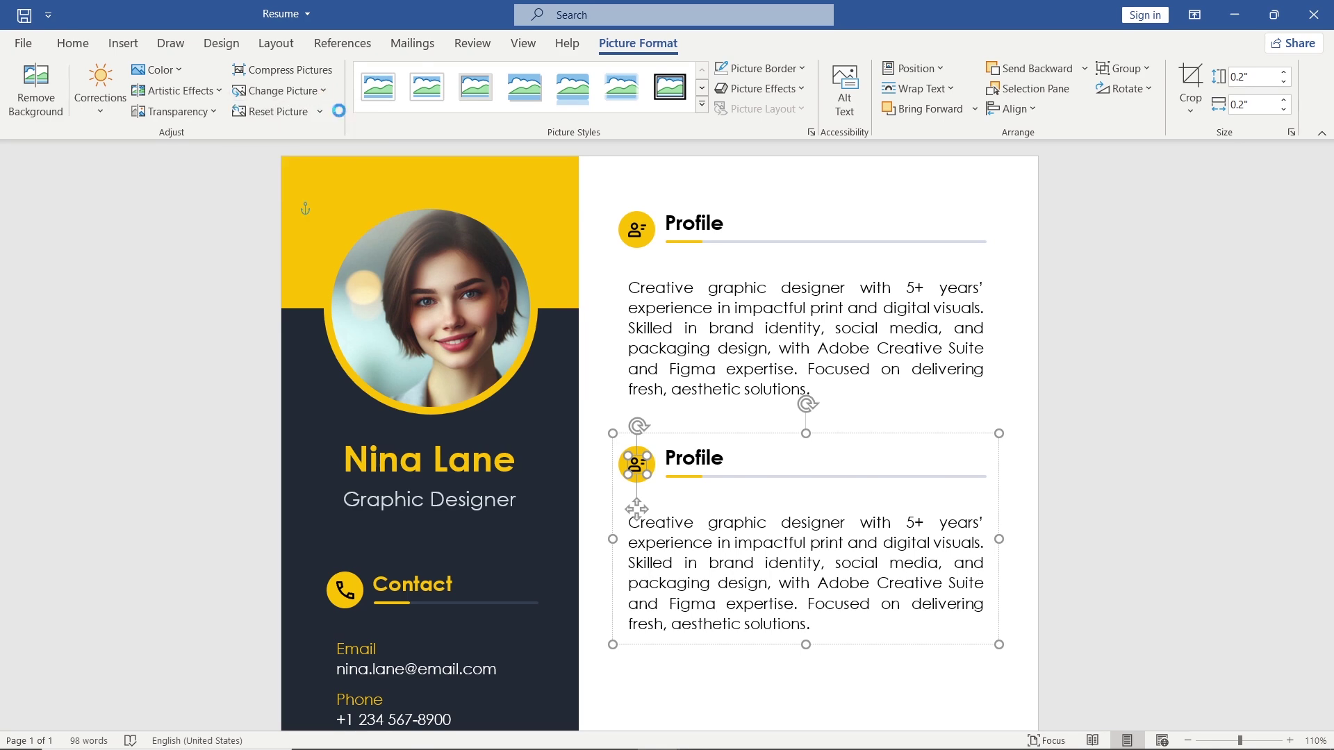
left_click(393, 157)
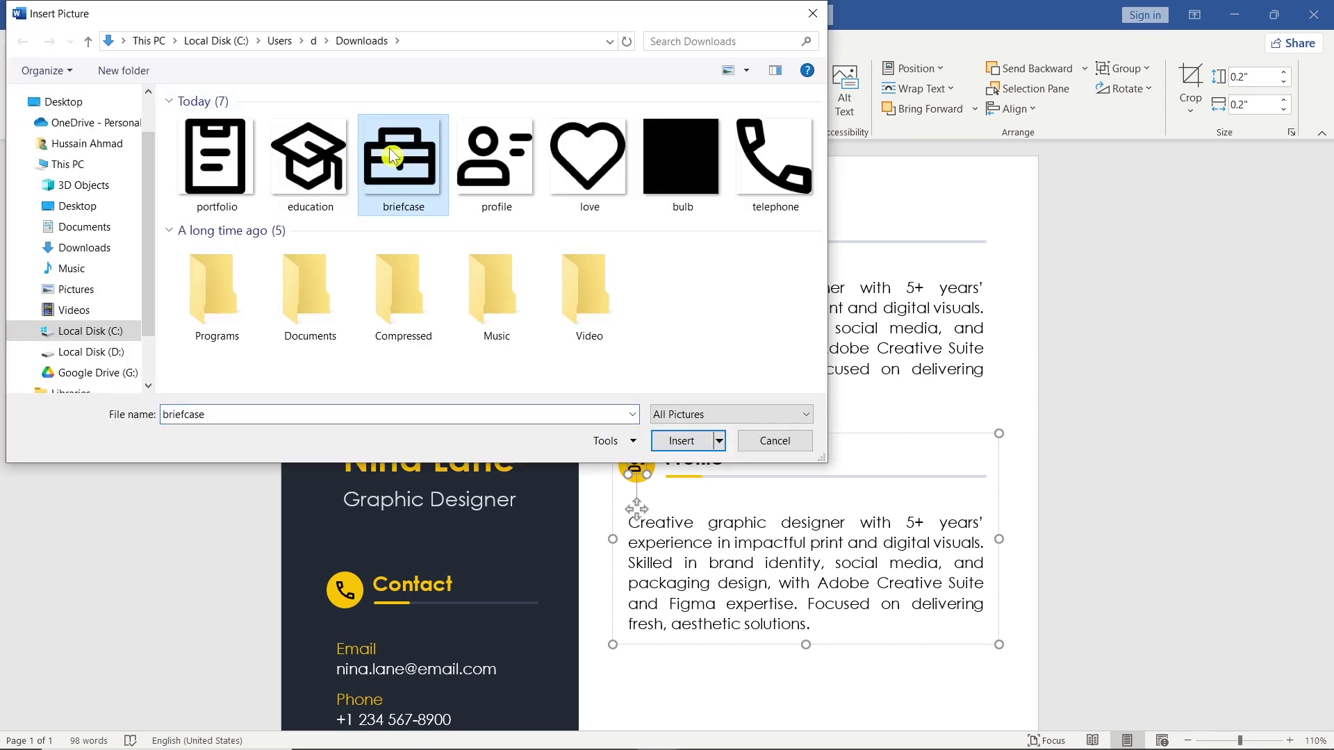
left_click(680, 441)
Rename the copied heading to 'Experience' and delete the copied Profile paragraph
left_click(695, 458)
double_click(695, 459)
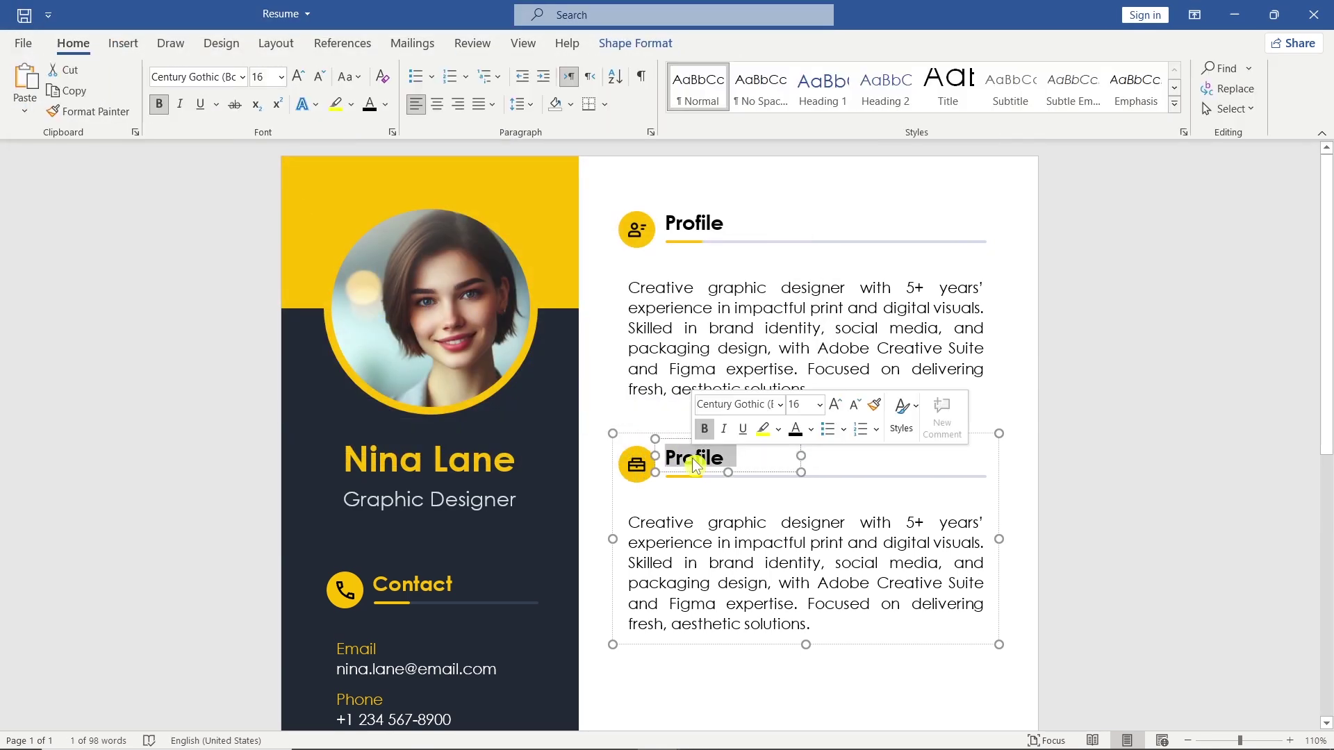
type("Experience")
left_click_drag(810, 624, 634, 523)
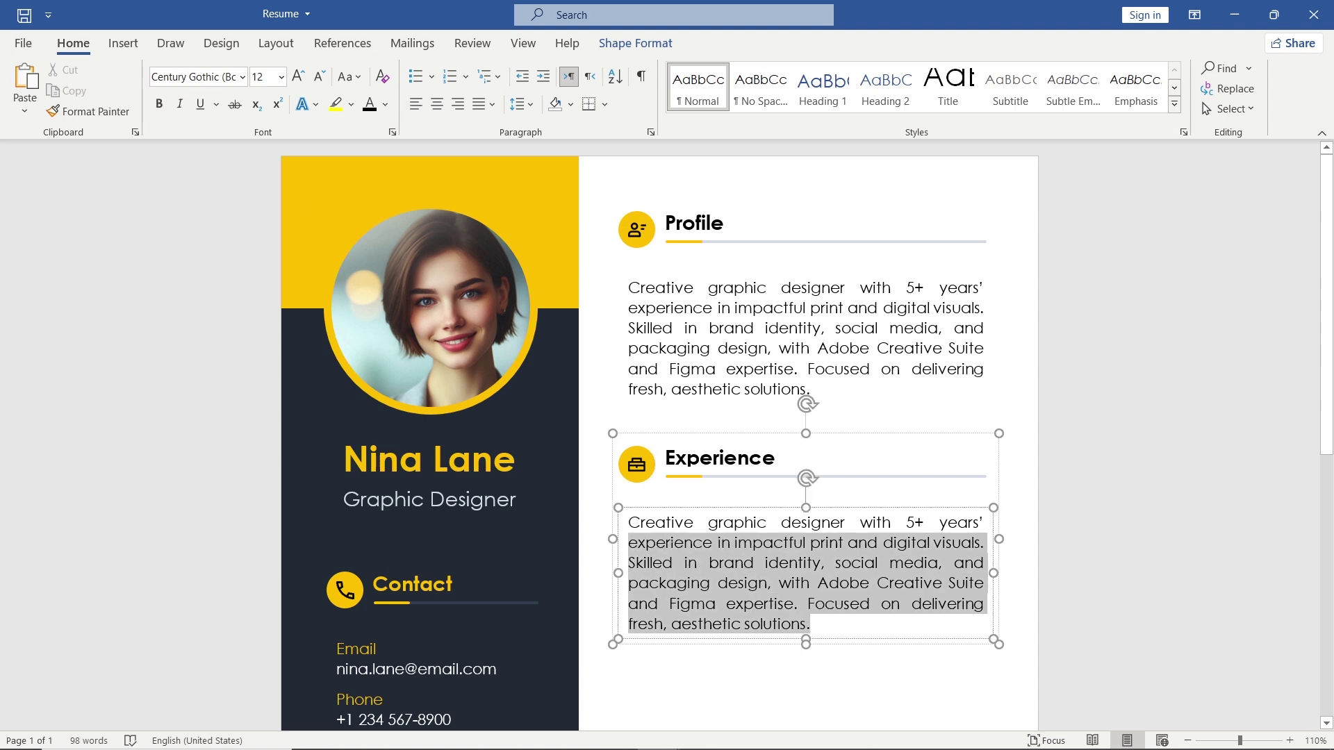
key("Delete")
Enter the job title Senior Graphic Designer, the company line and the dates 'June 2020 - Present'
type("Senior Graphic Designer")
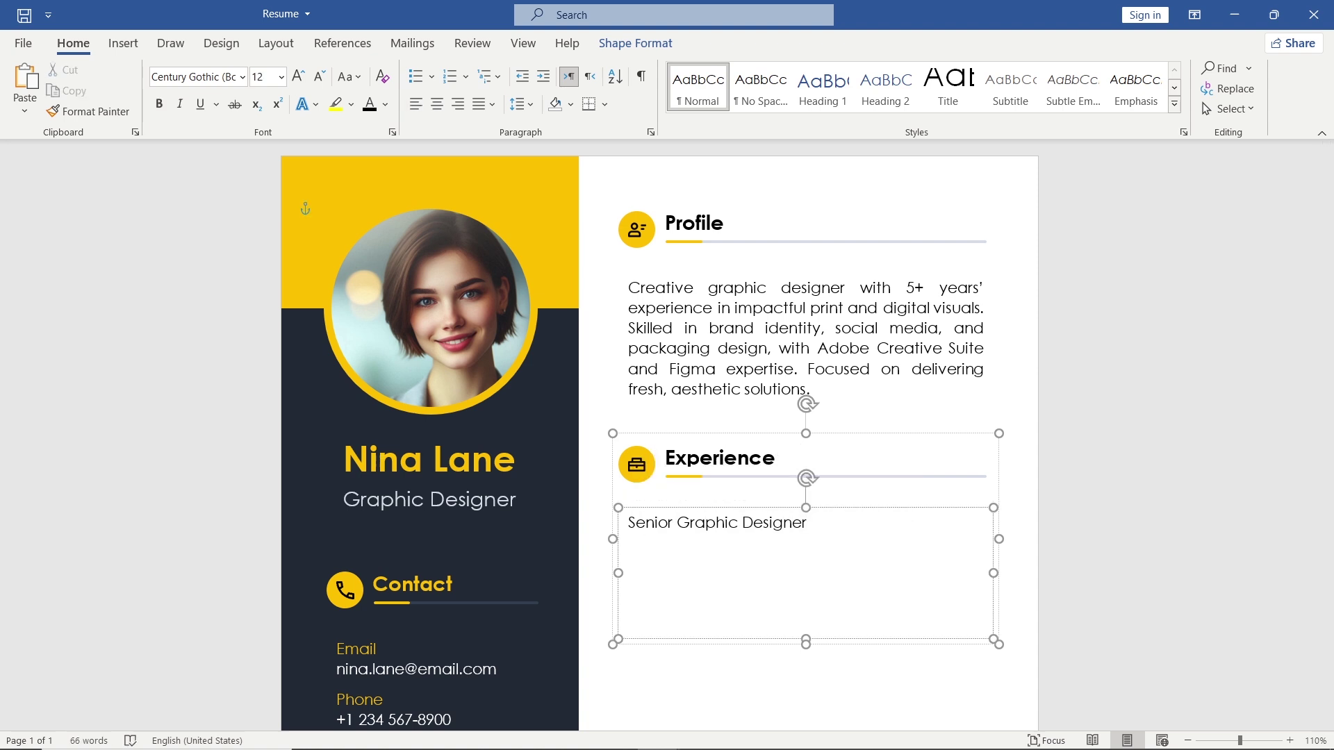
key("Return")
type("B")
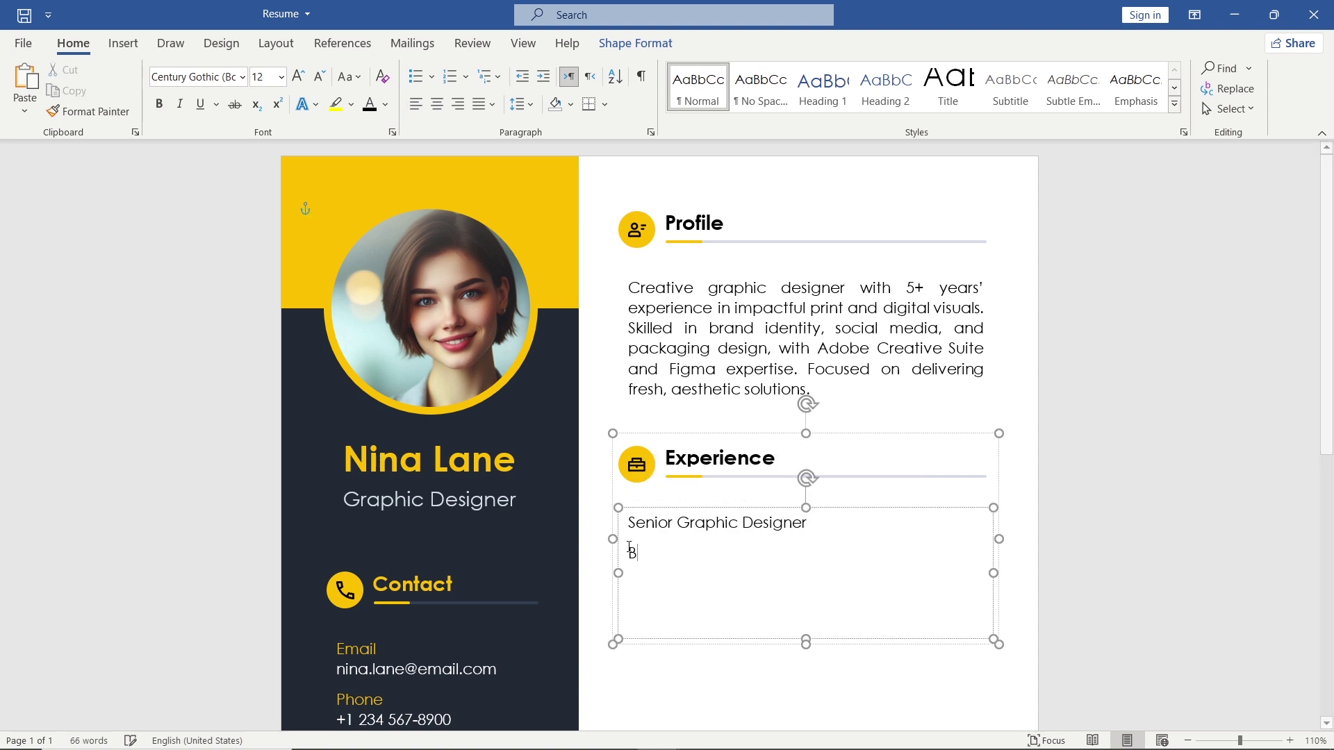
type("rightline Agency |")
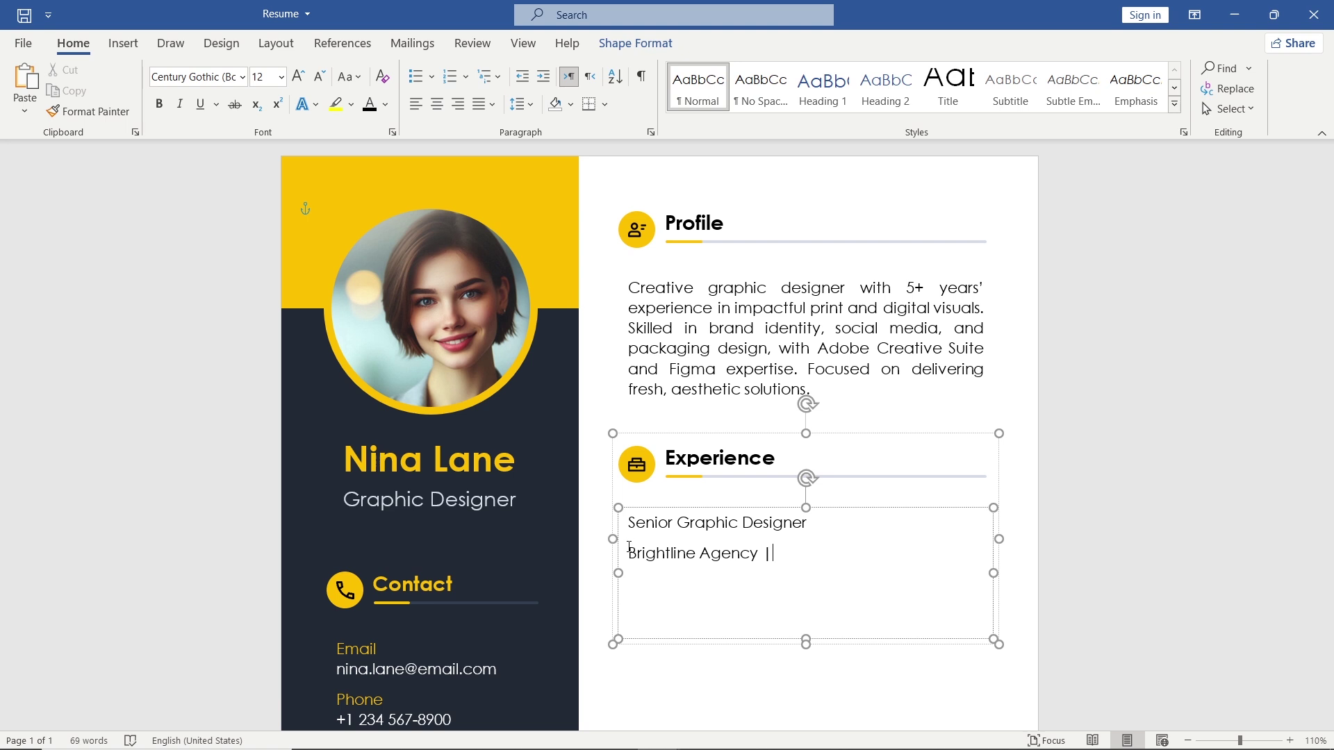
type("k, NY")
key("Return")
type("June 2020")
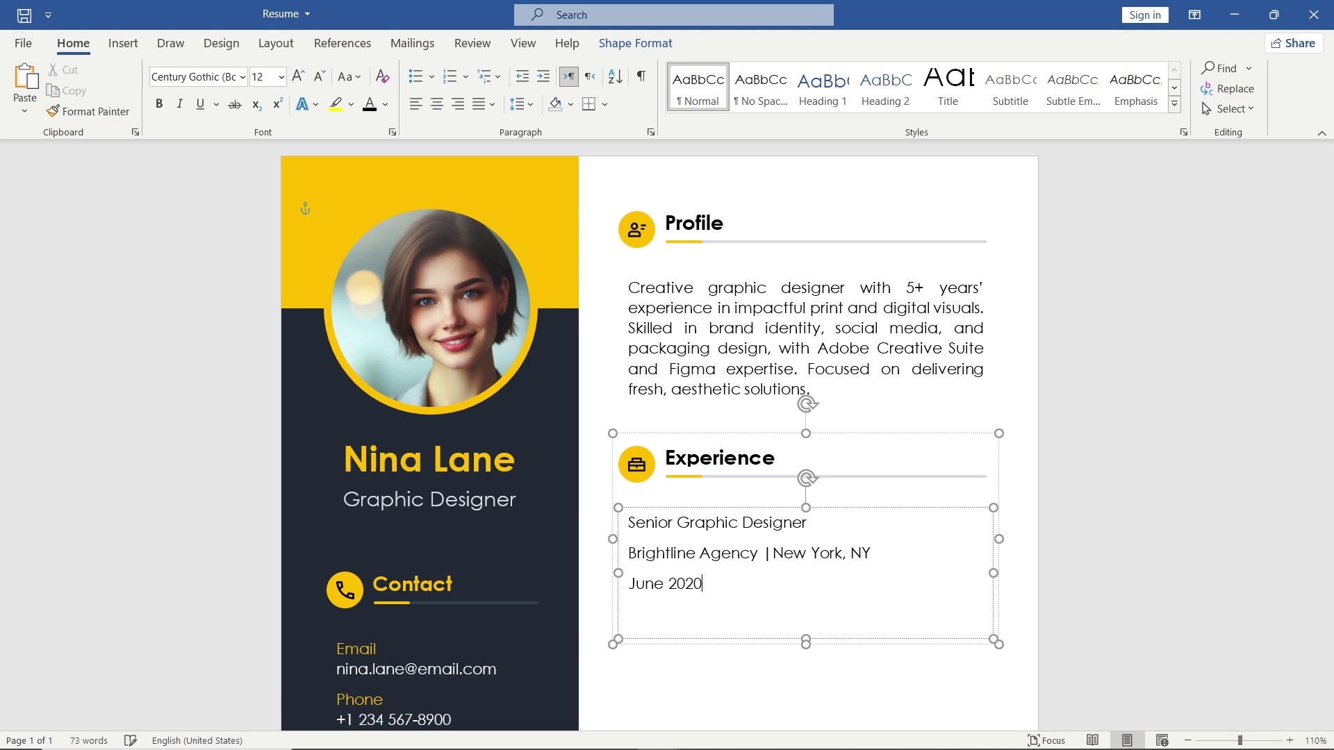
type(" - Present")
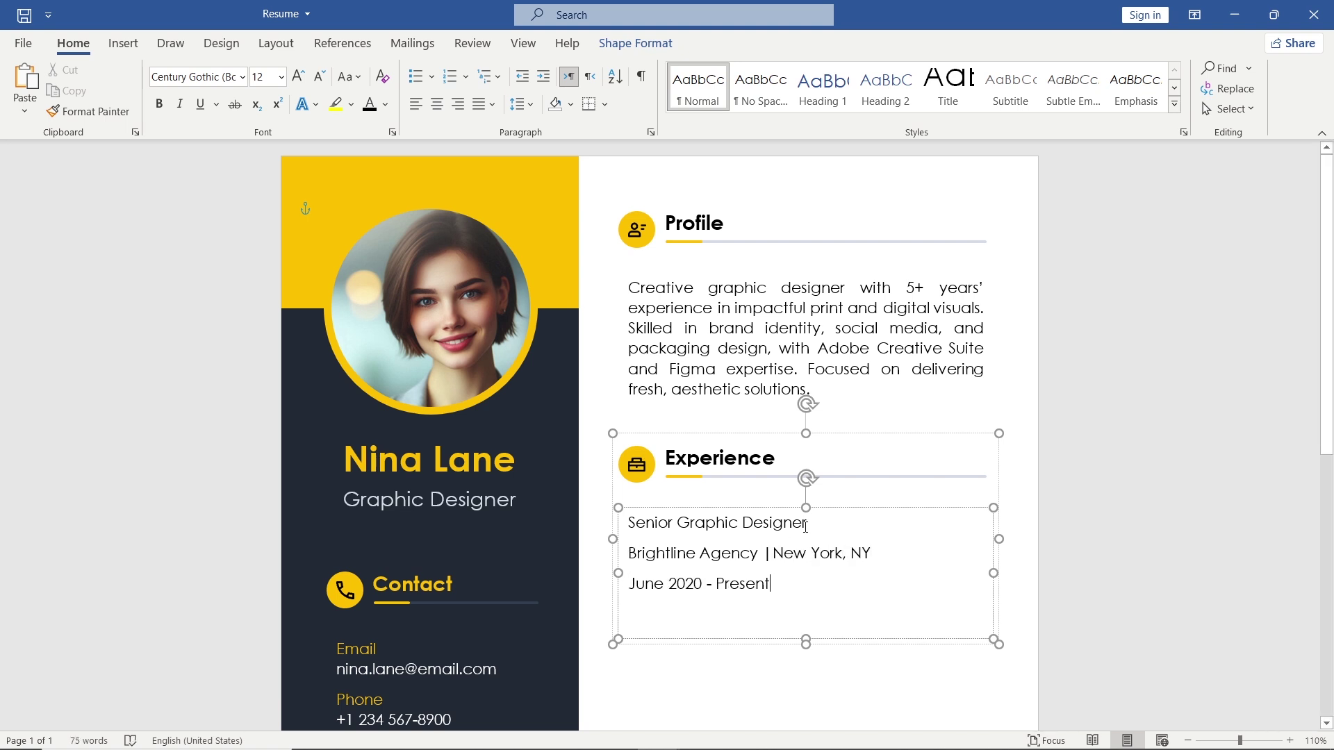
Make the job title 14 pt bold and remove the space after the title, company and date lines
left_click_drag(805, 526, 628, 525)
left_click(776, 466)
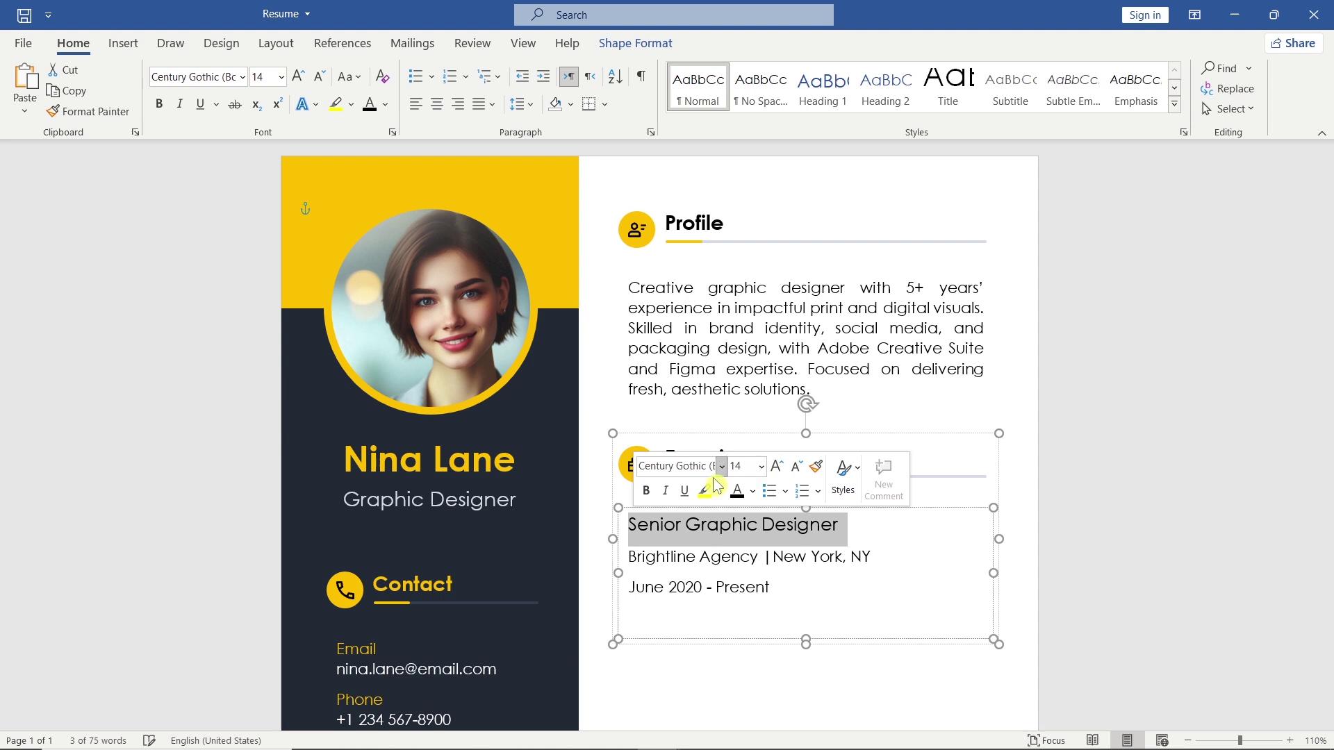
left_click(646, 490)
left_click_drag(876, 558, 628, 525)
left_click(518, 104)
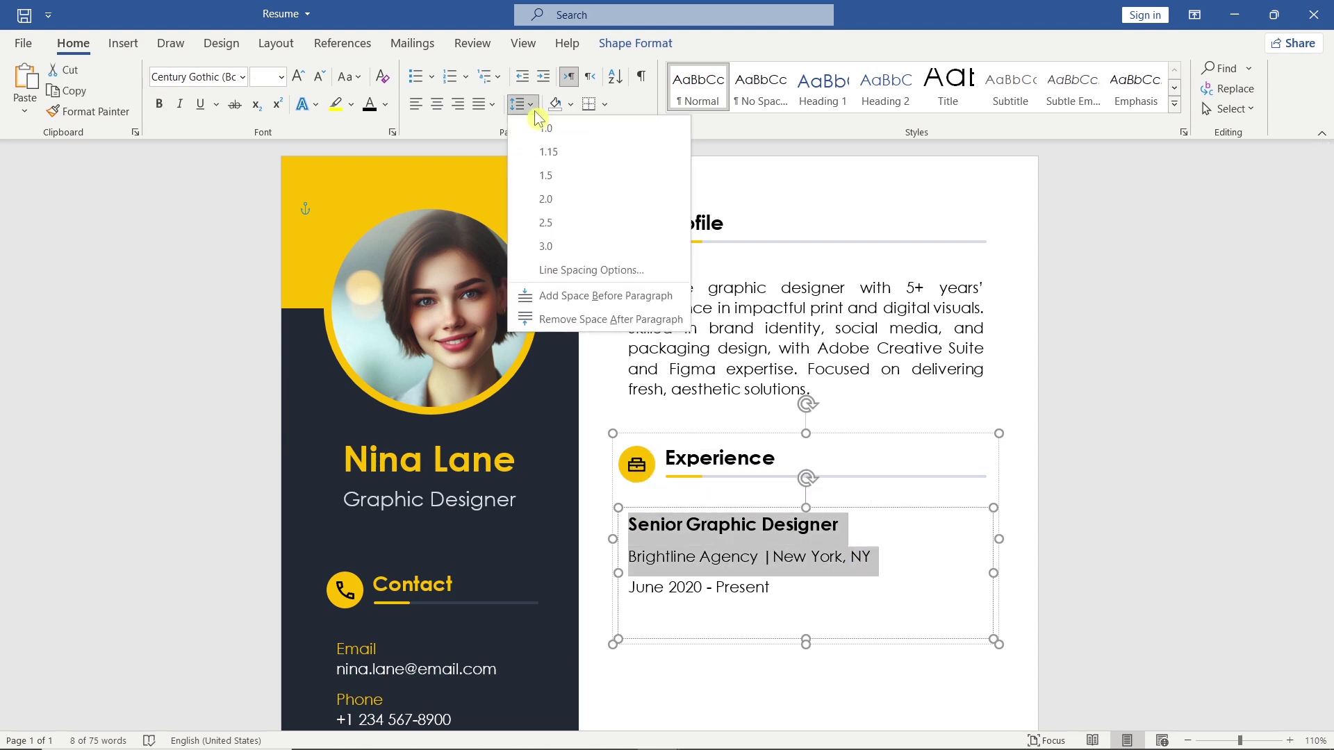
left_click(672, 334)
Enlarge the box, paste the job description as plain text and remove its space after paragraph
key("ctrl+End")
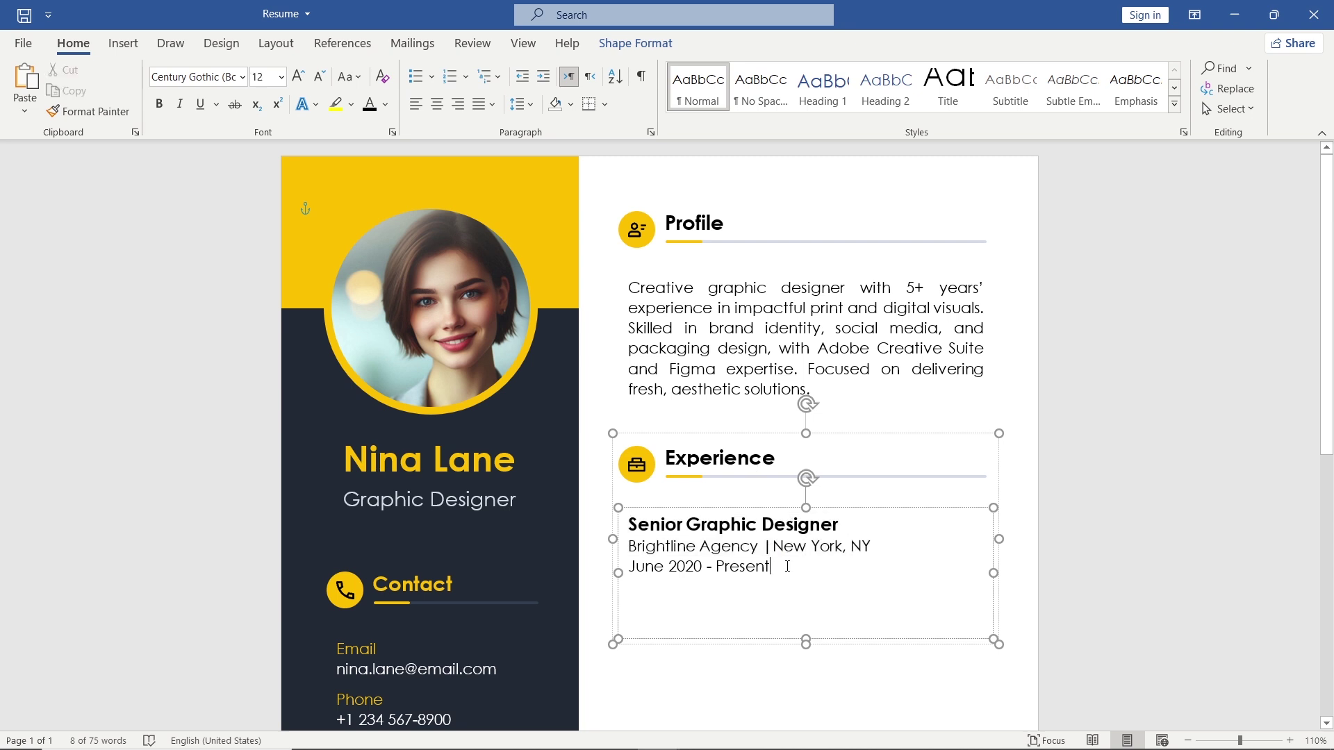
key("Return")
left_click_drag(805, 640, 814, 693)
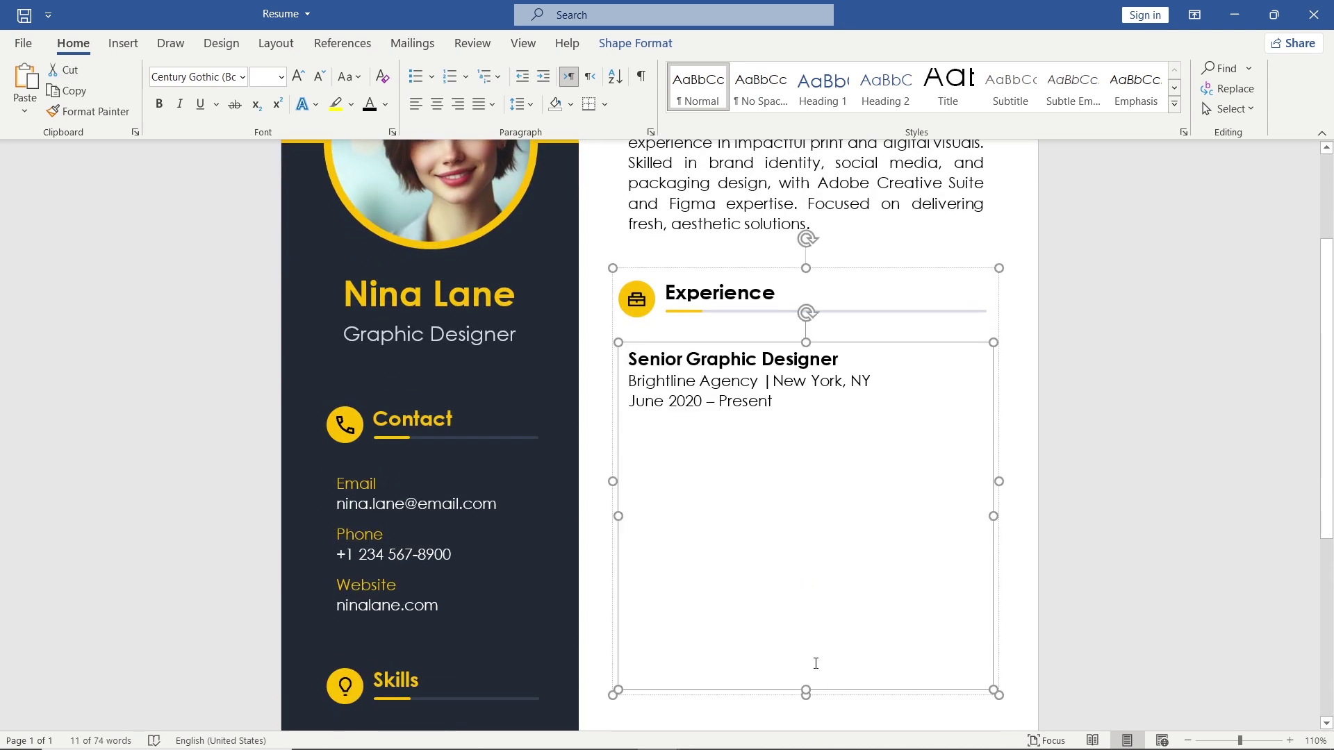
right_click(634, 430)
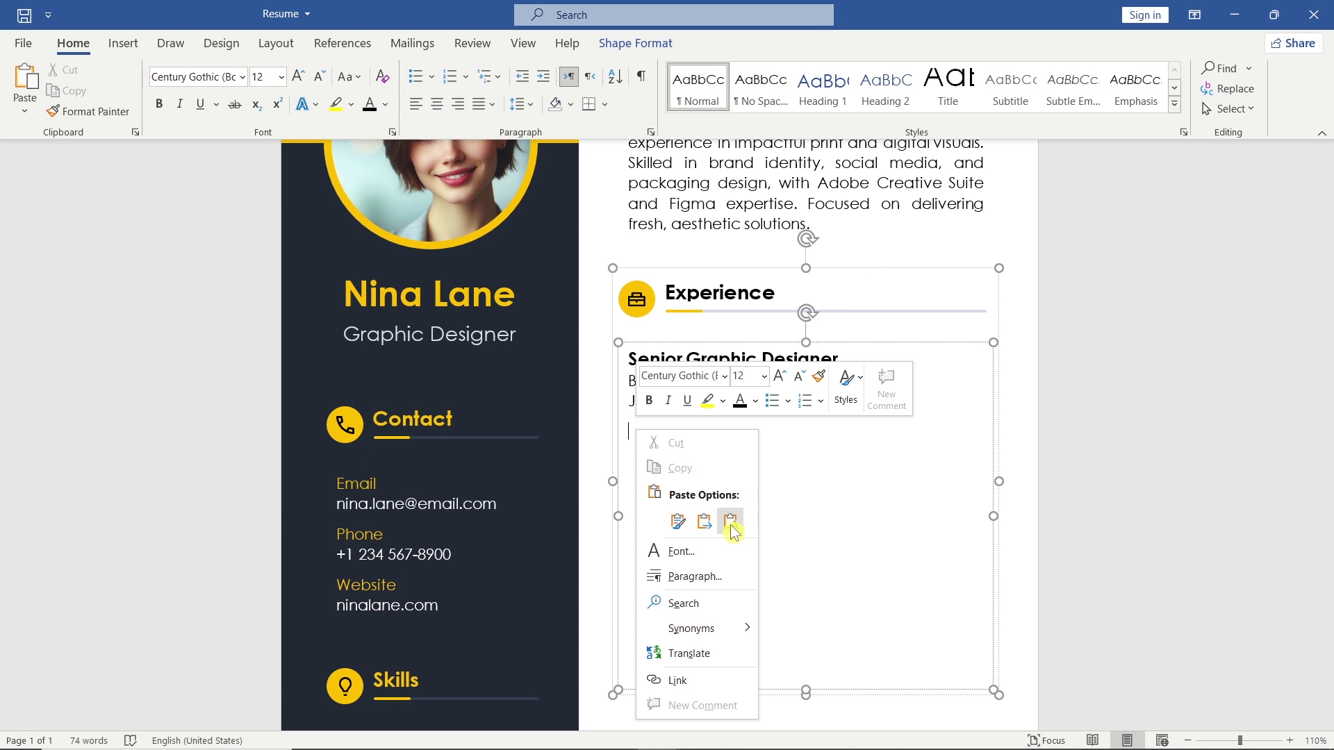
left_click(731, 521)
left_click(530, 111)
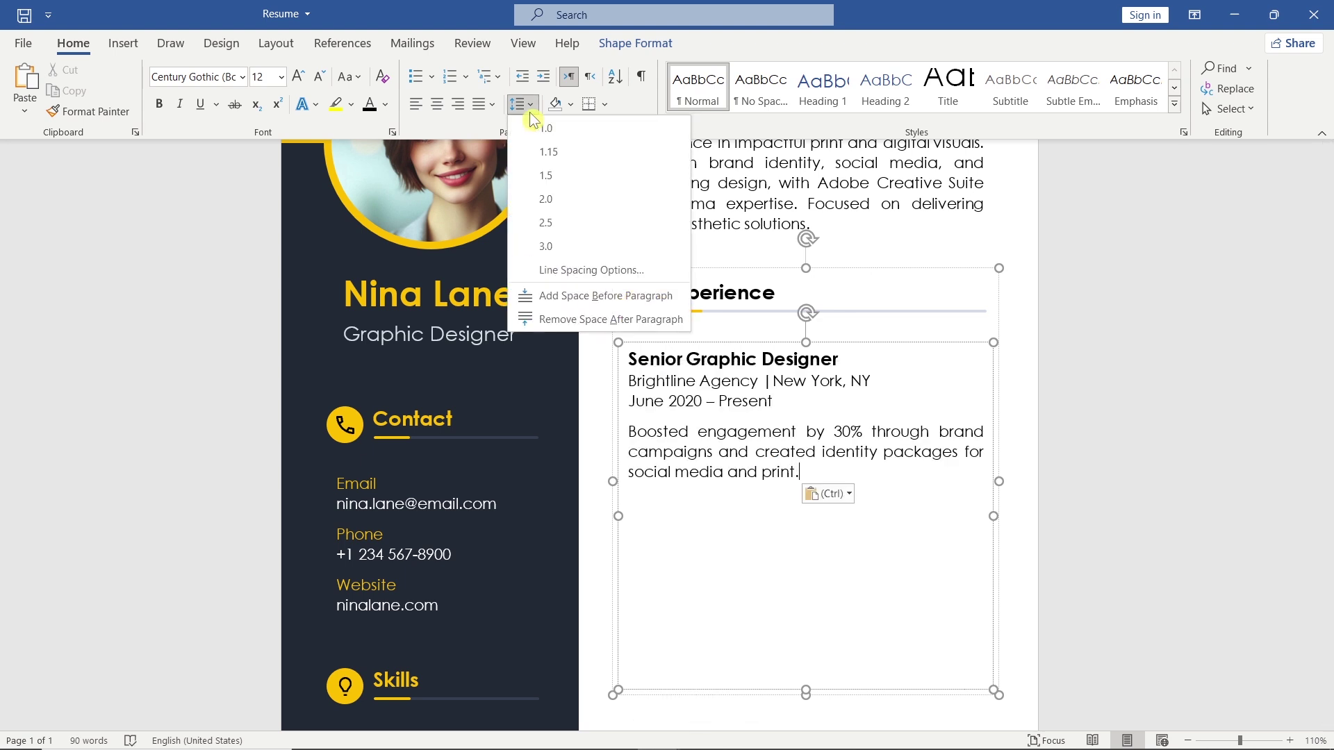
left_click(658, 327)
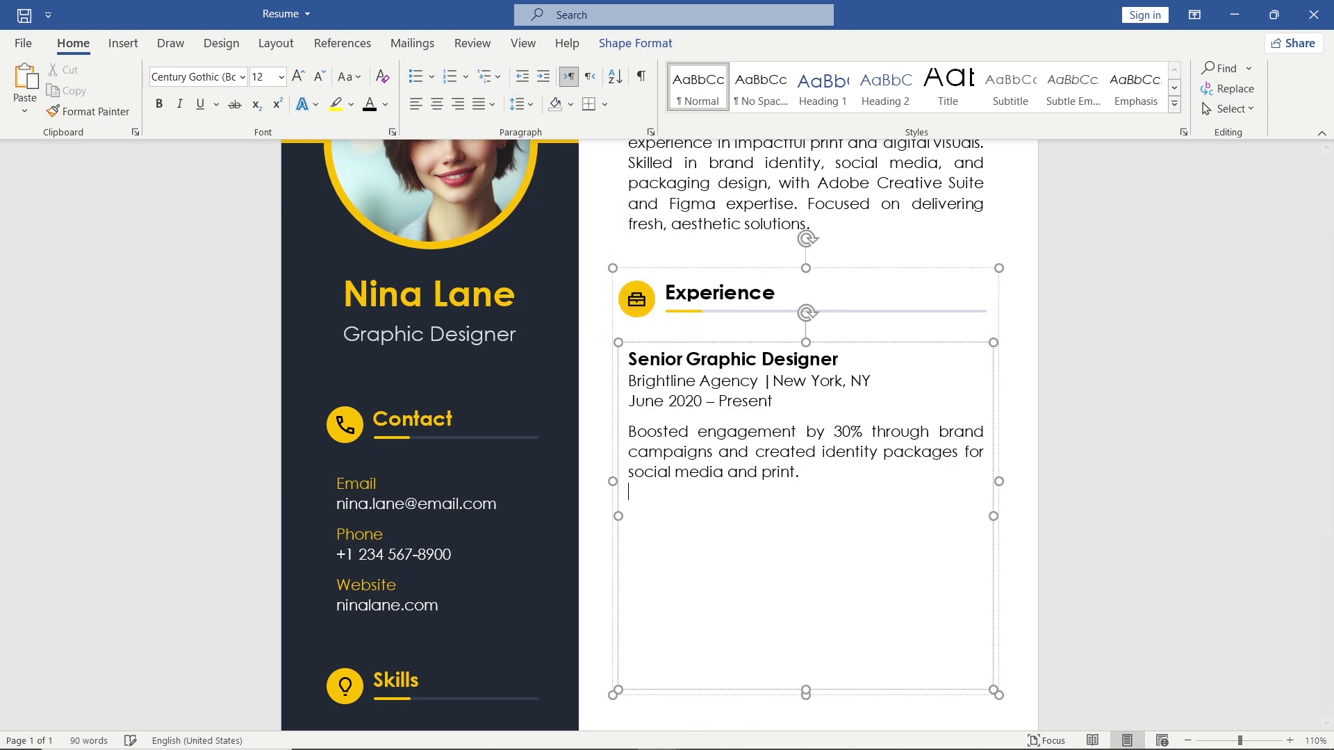
Paste a duplicate of the job entry below it and drop 'Senior' from its title
left_click_drag(801, 476, 643, 359)
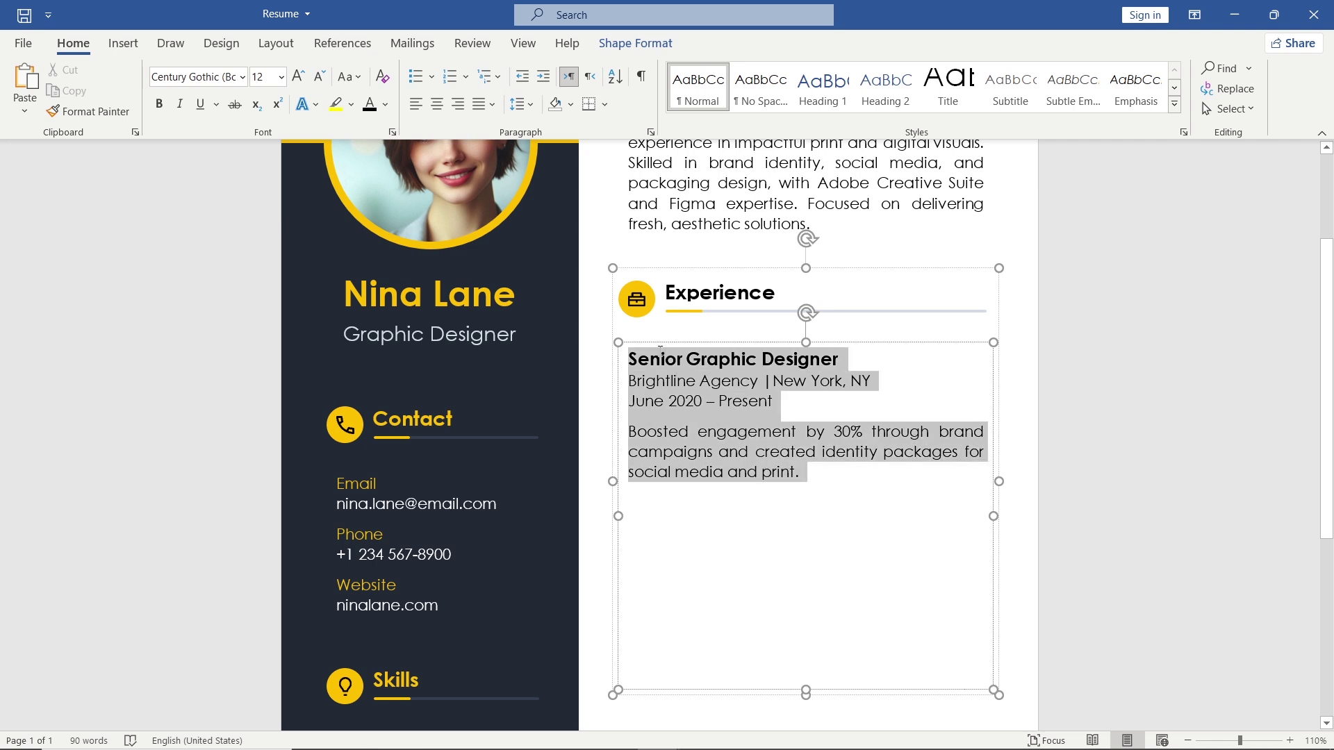
left_click(650, 507)
type("Senior Graphic Designer Brightline Agency | New York, NY June 2020 – Present Boosted engagement by 30% through brand campaigns and created identity packages for social media and print.")
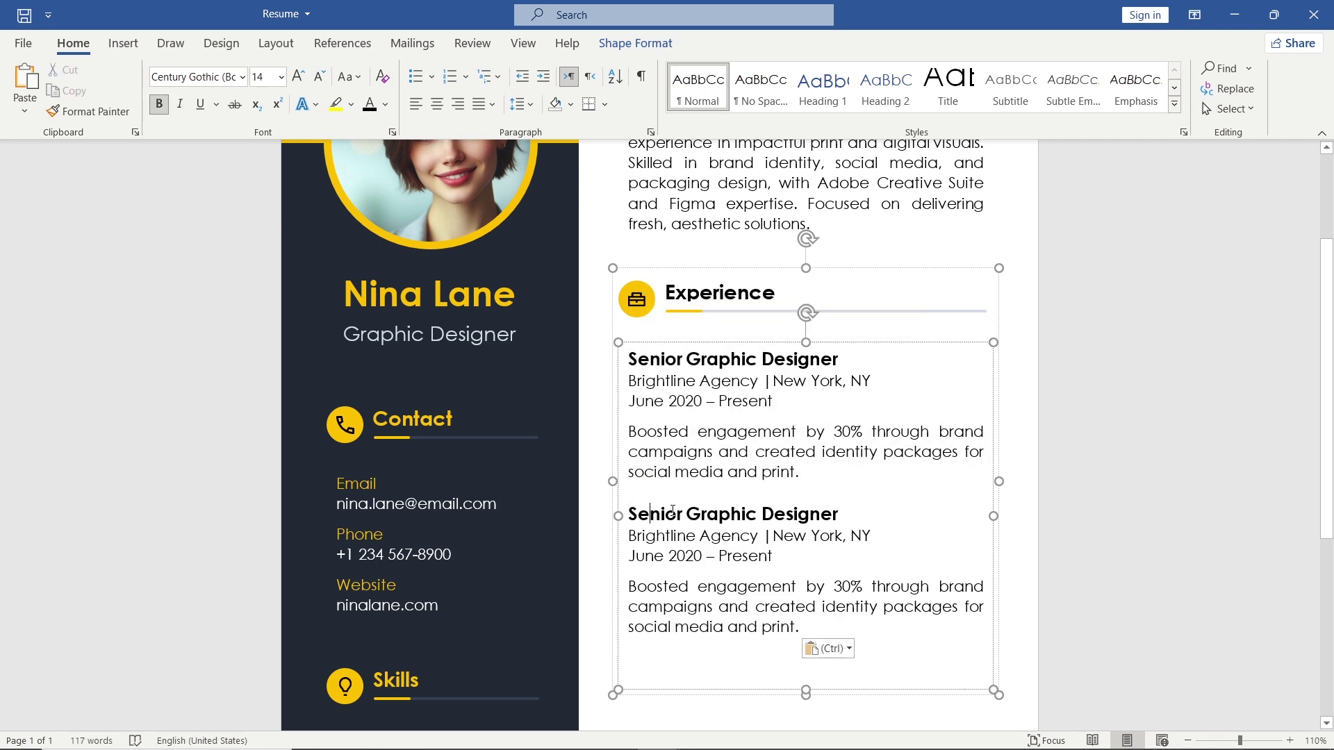
double_click(652, 514)
key("BackSpace")
Change the second entry to Blue Horizon Media, Brooklyn, dated March 2020 – May 2020
left_click_drag(759, 536, 628, 535)
type("Blue")
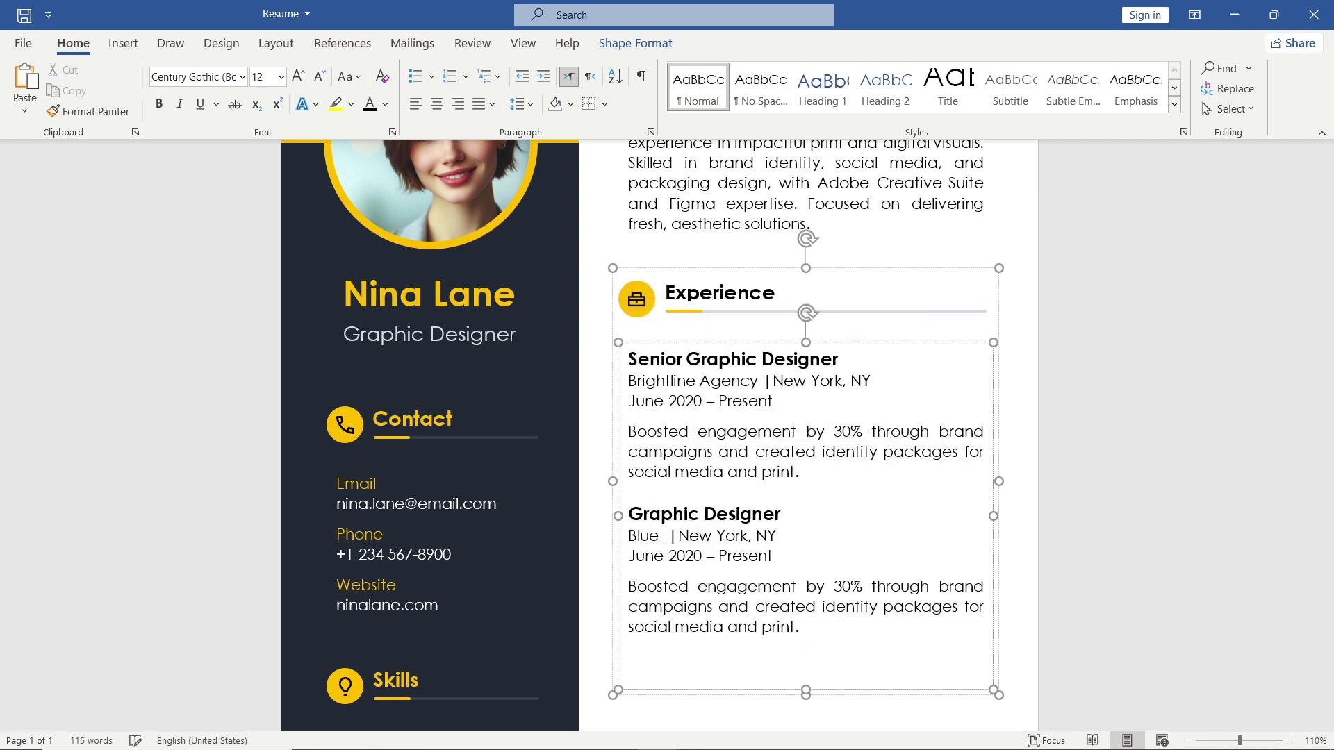
type(" Horizon Media")
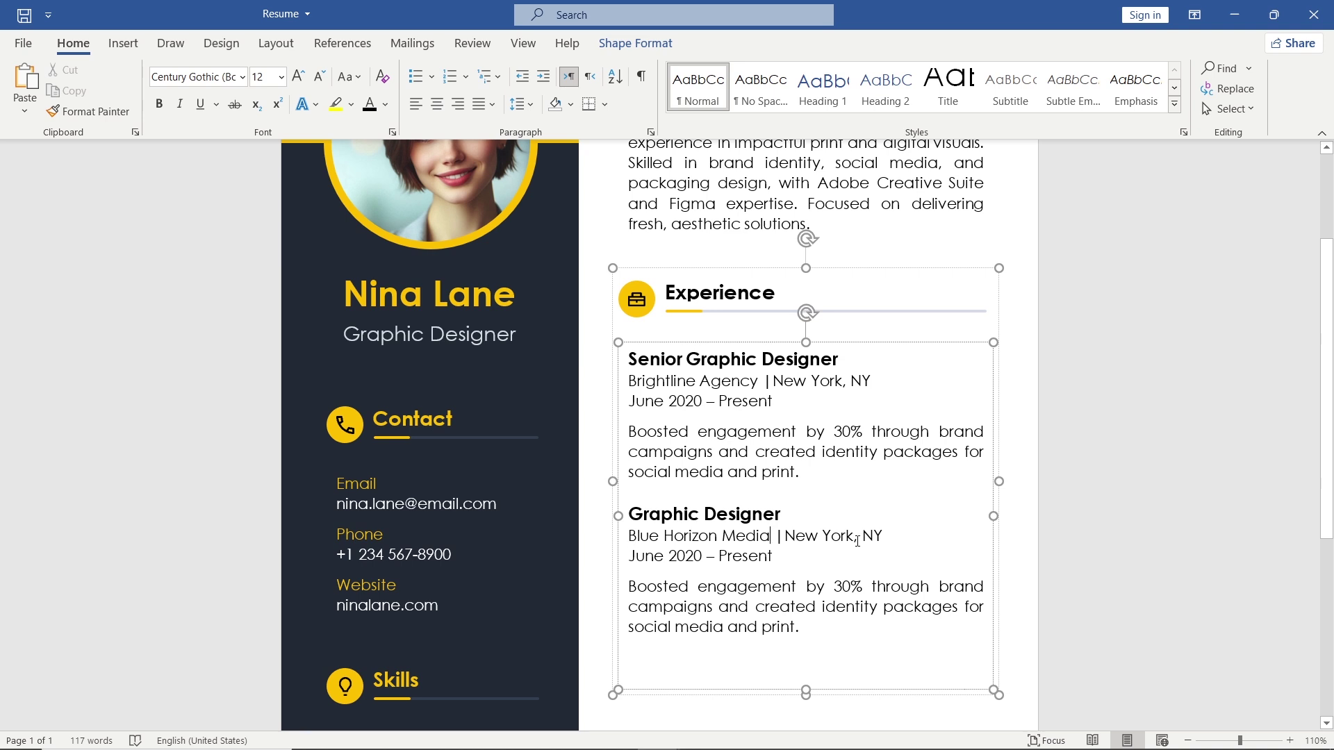
left_click_drag(857, 540, 785, 535)
type("Brooklyn")
double_click(646, 555)
type("Ma")
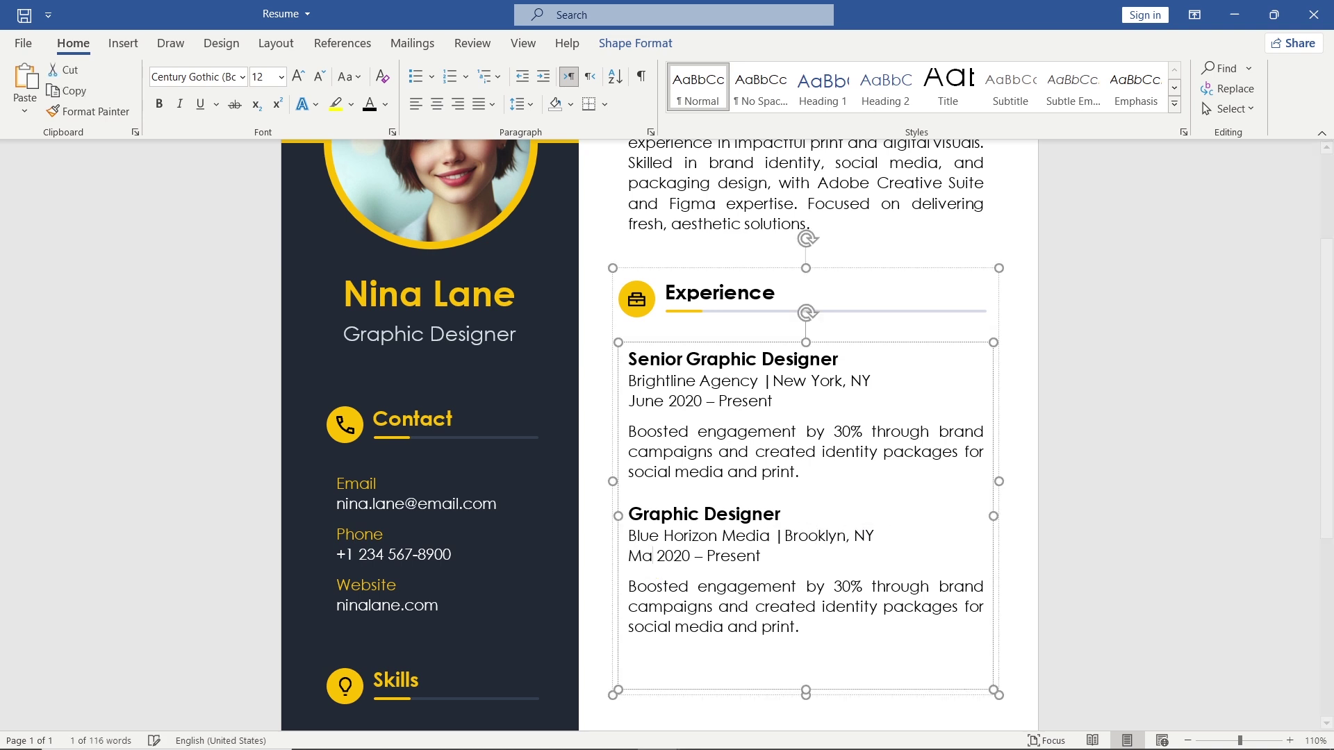
type("rch")
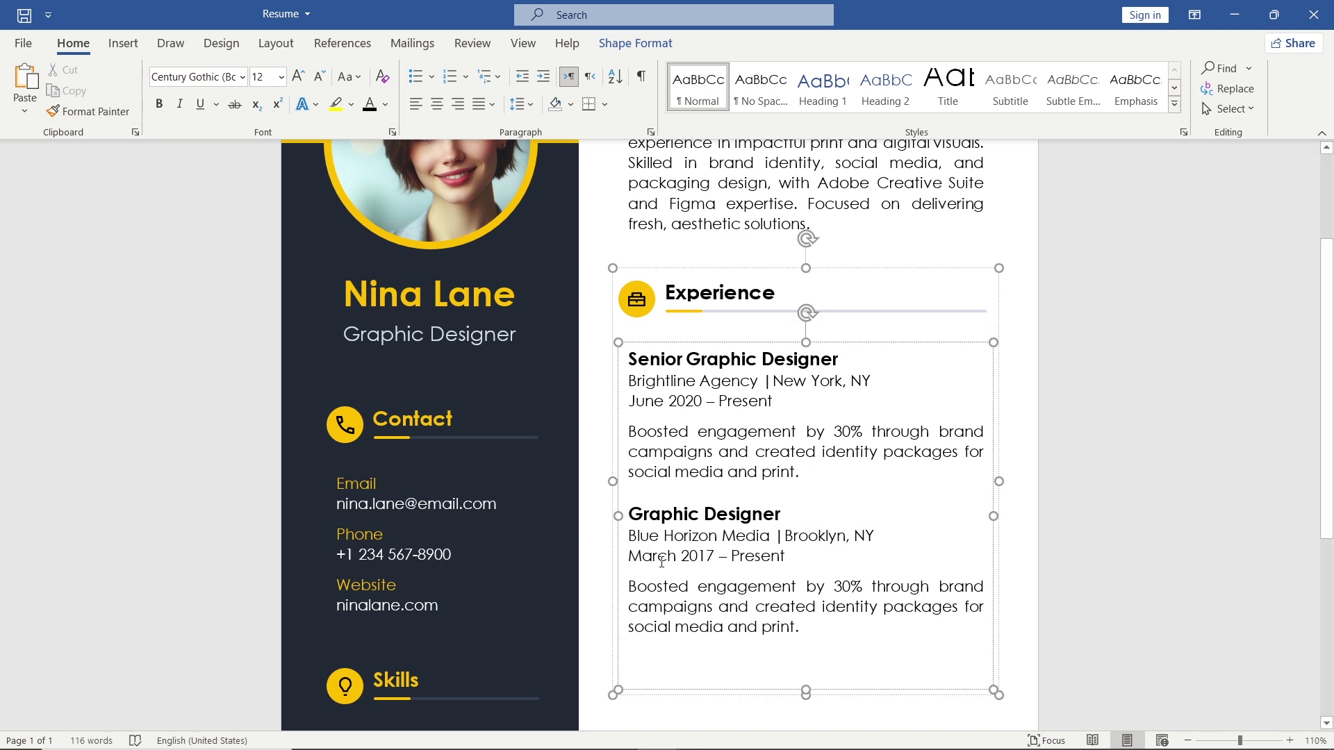
double_click(757, 556)
type("May 2020")
Replace the second entry's description with the new text pasted as plain text
left_click_drag(811, 628, 630, 587)
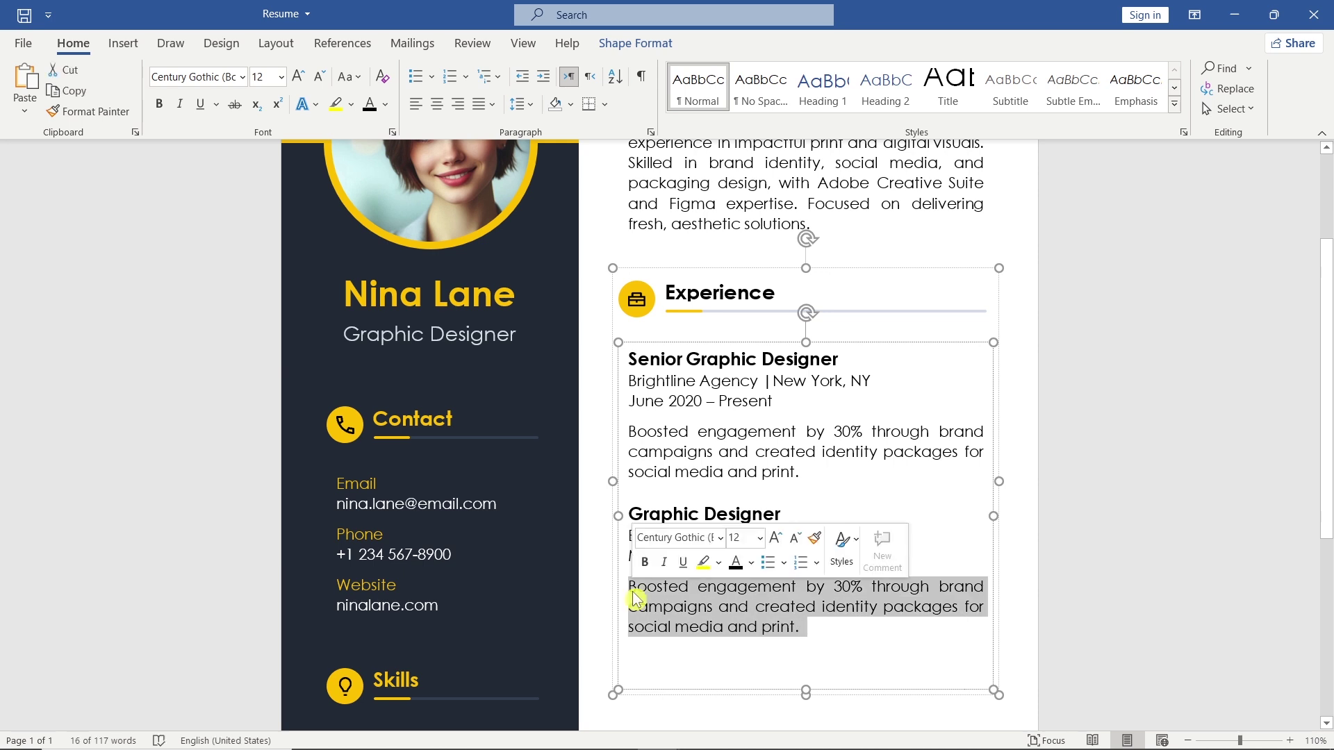
key("BackSpace")
right_click(638, 596)
left_click(732, 401)
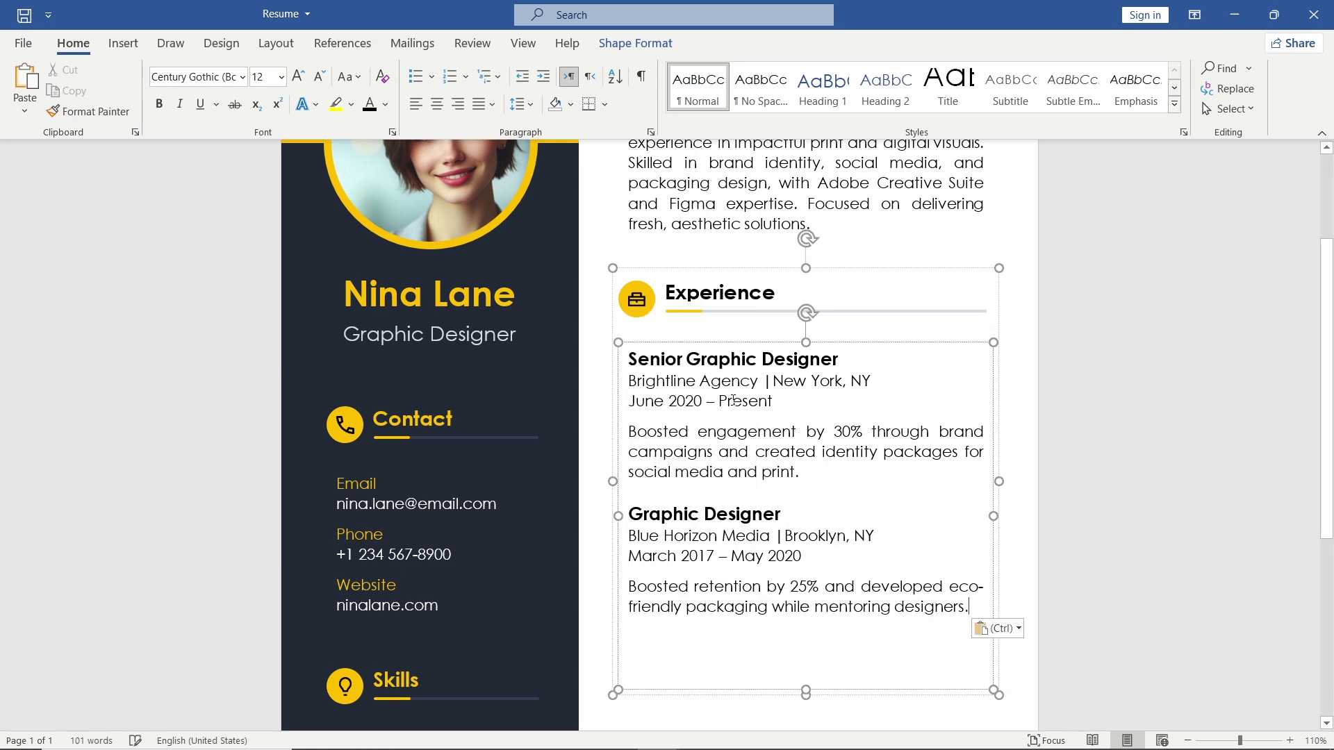
Set both job entries to 11 pt and move the text box's left edge right
left_click_drag(805, 473, 630, 380)
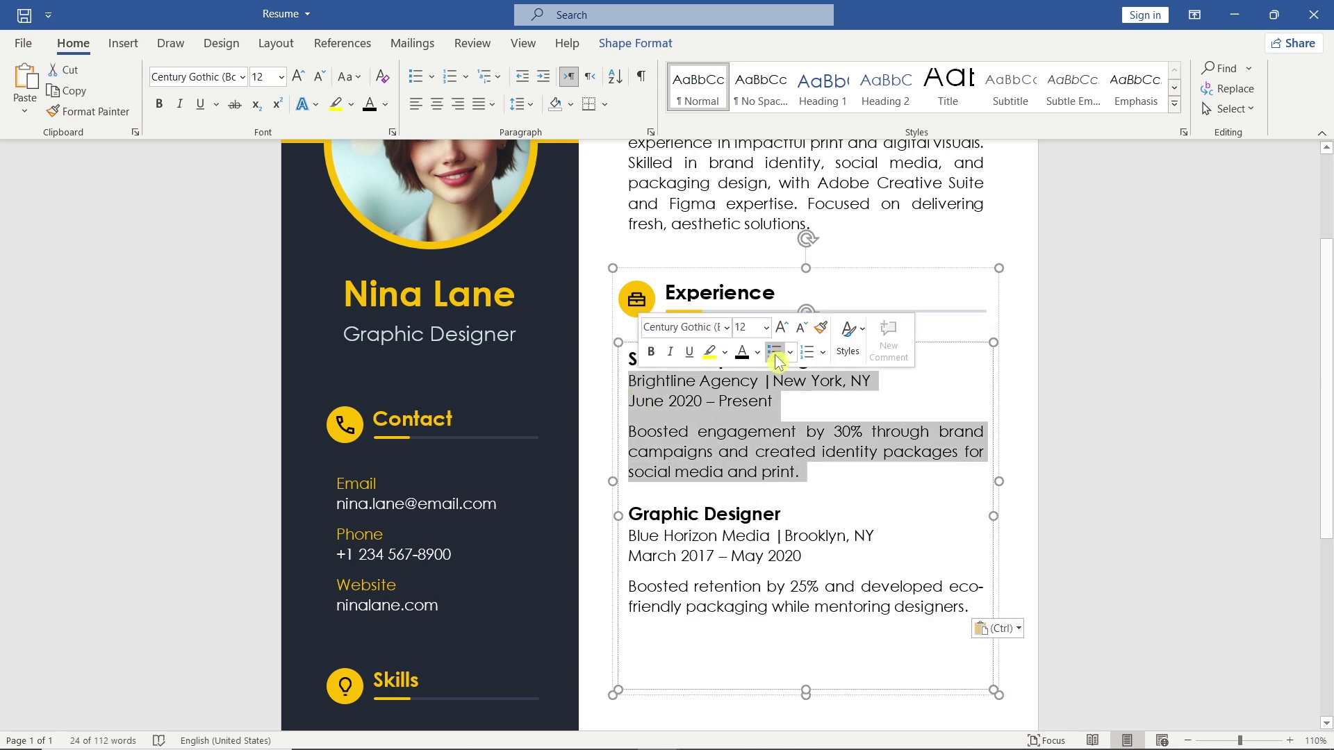
left_click(801, 328)
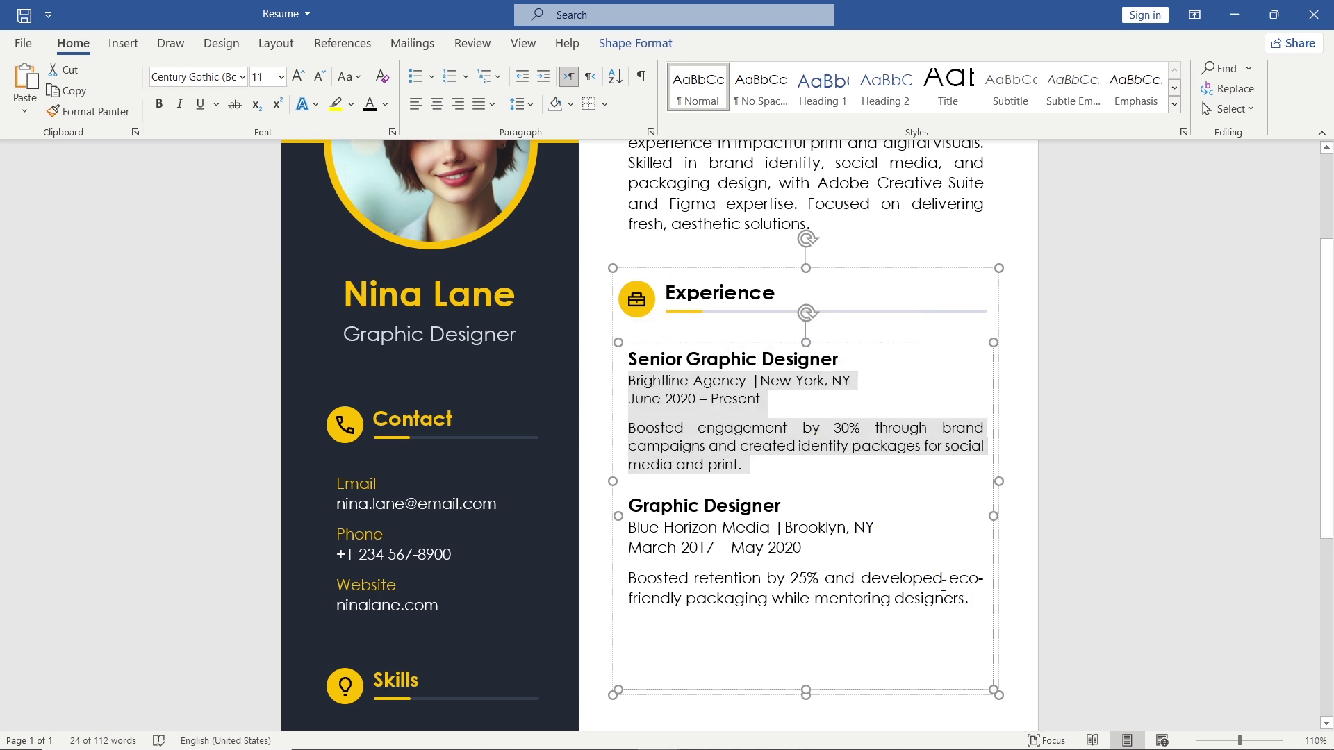
left_click_drag(972, 677, 617, 524)
left_click(776, 475)
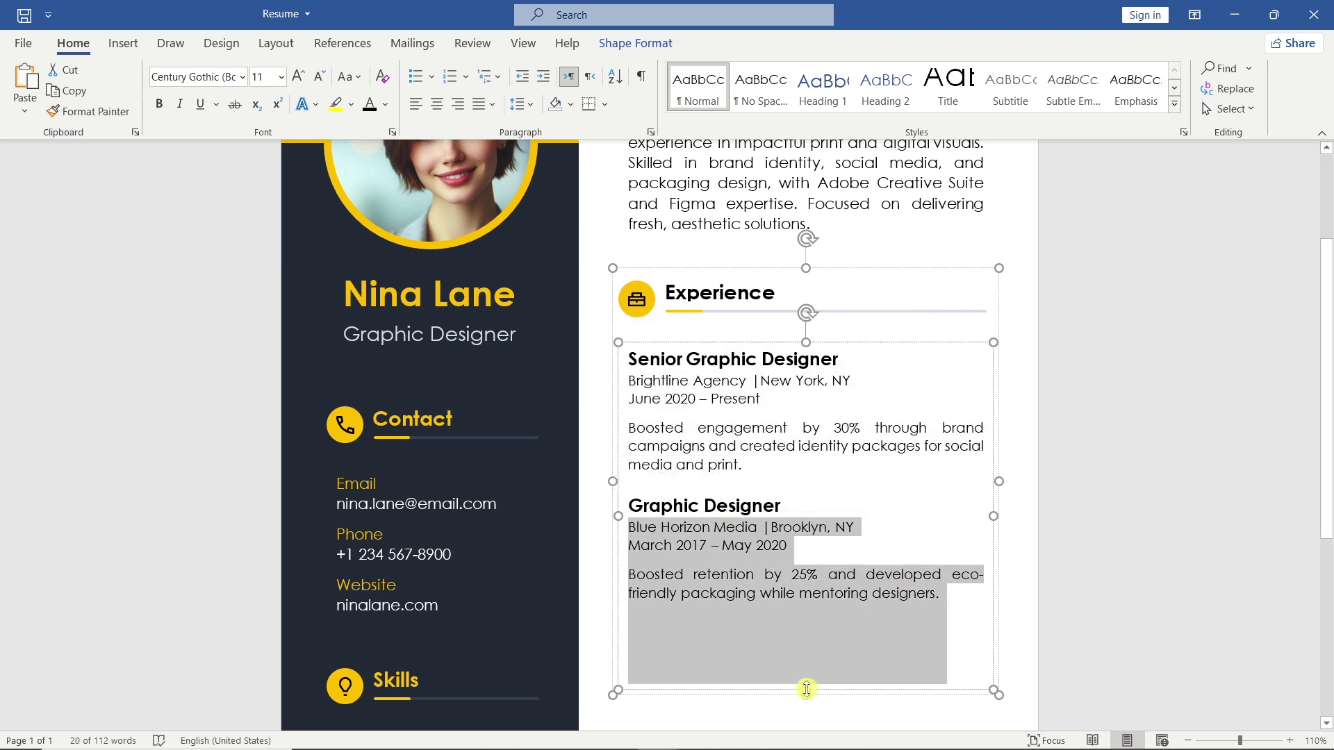
left_click(716, 581)
left_click_drag(619, 513, 656, 513)
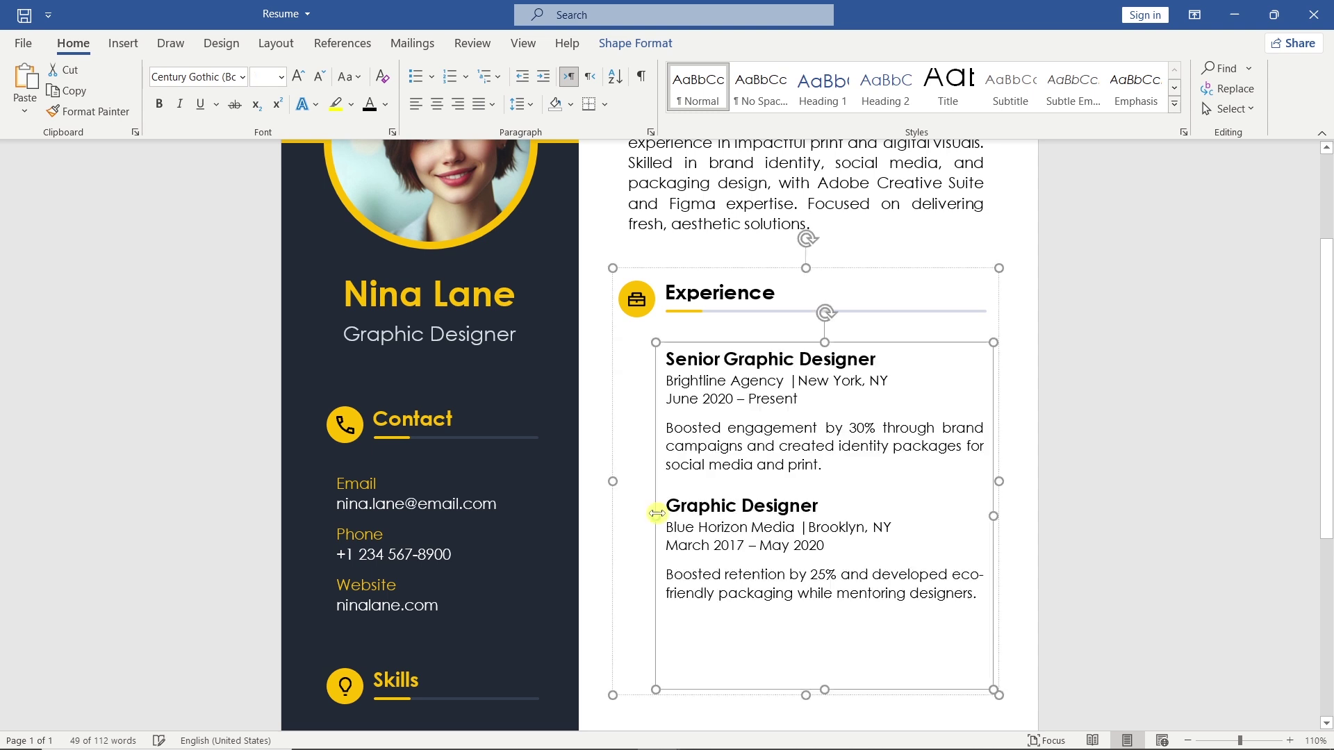
Draw a small oval to the left of the Senior Graphic Designer title
left_click(124, 44)
left_click(222, 110)
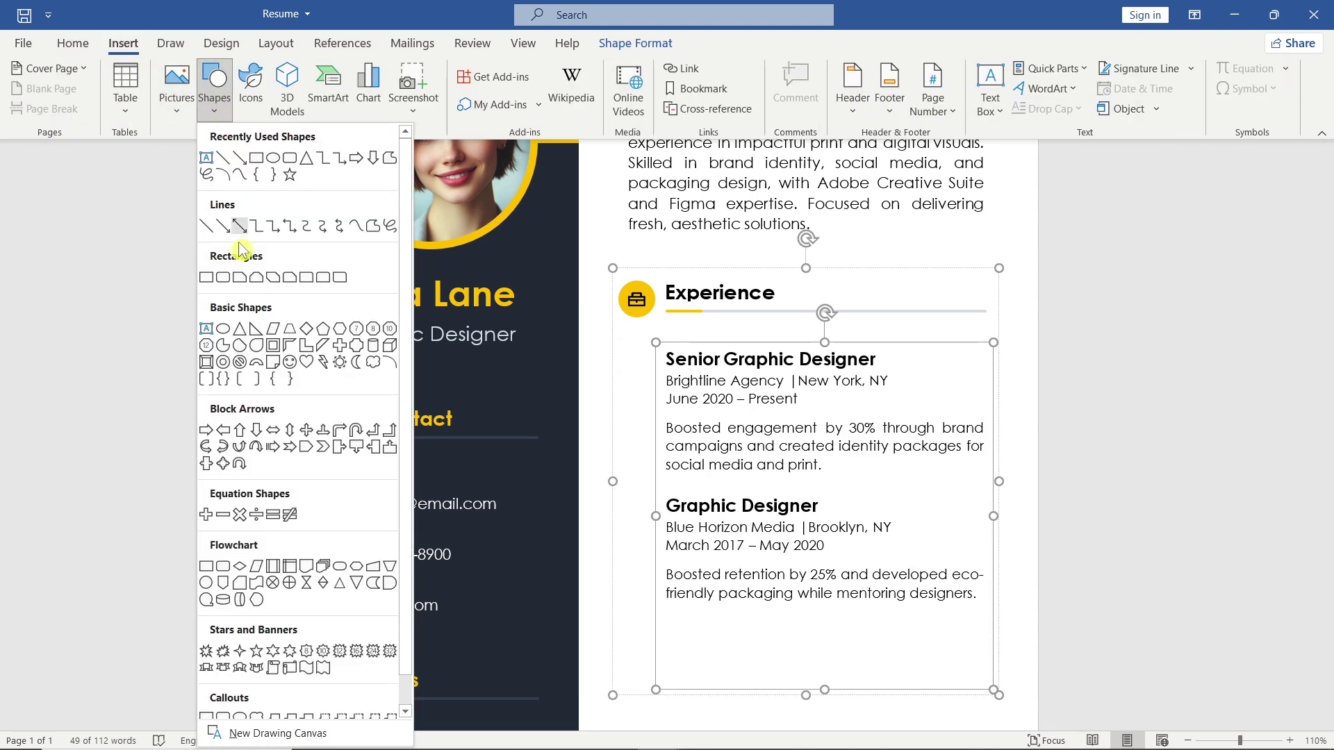
left_click(228, 329)
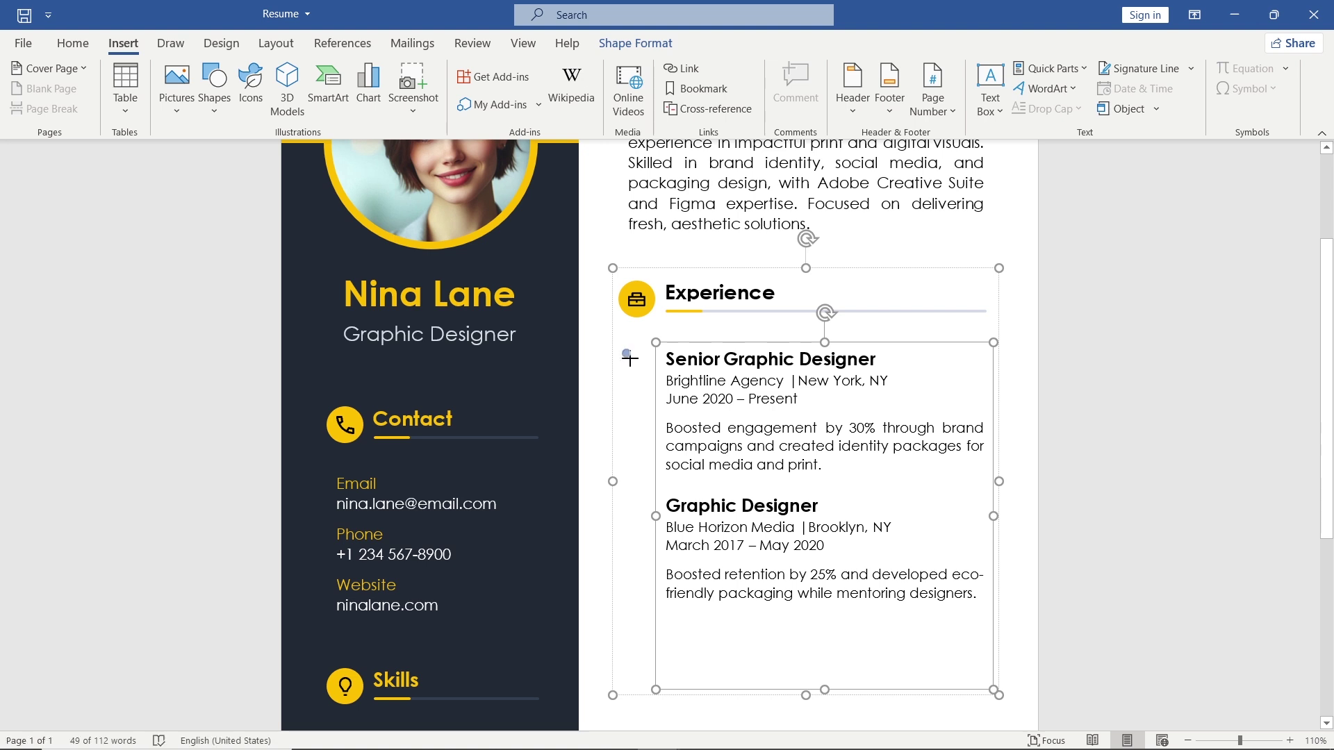
left_click_drag(621, 349, 647, 374)
Size the circle to 0.2" high and 0.2" wide
left_click(1226, 67)
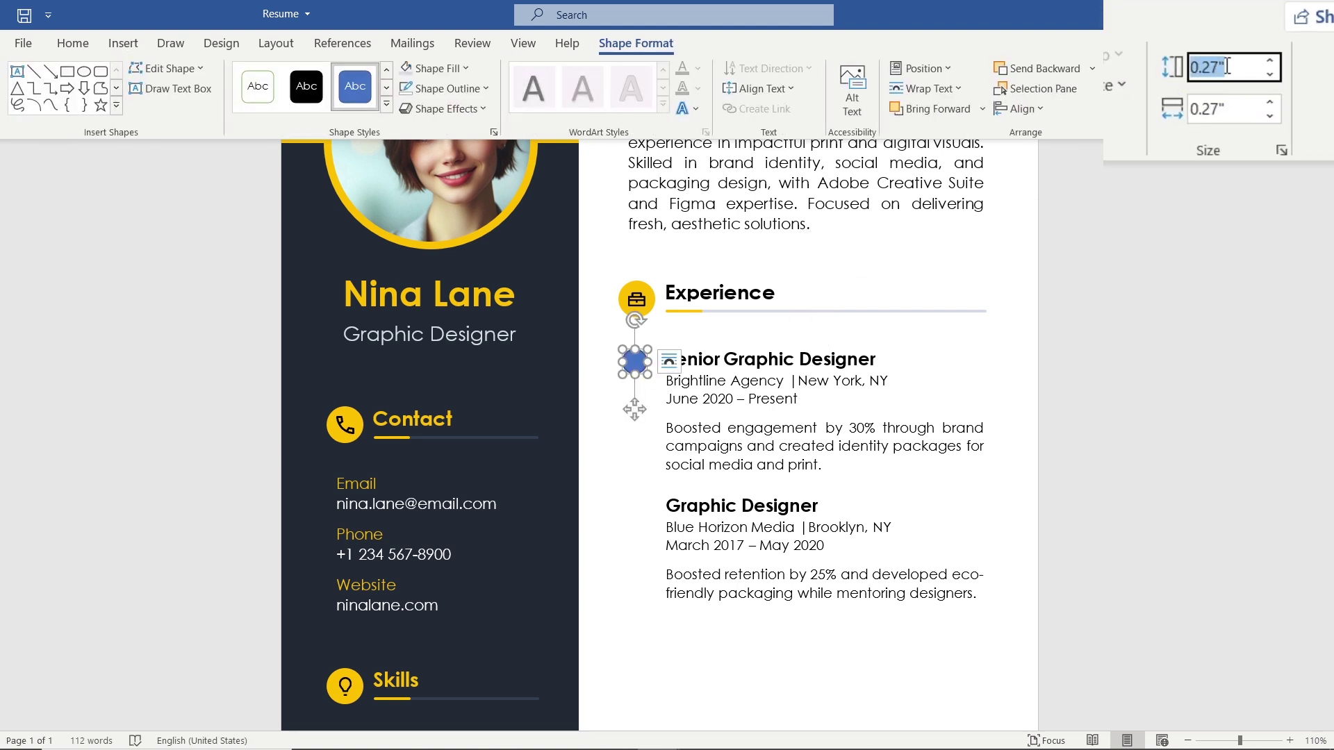
key("Return")
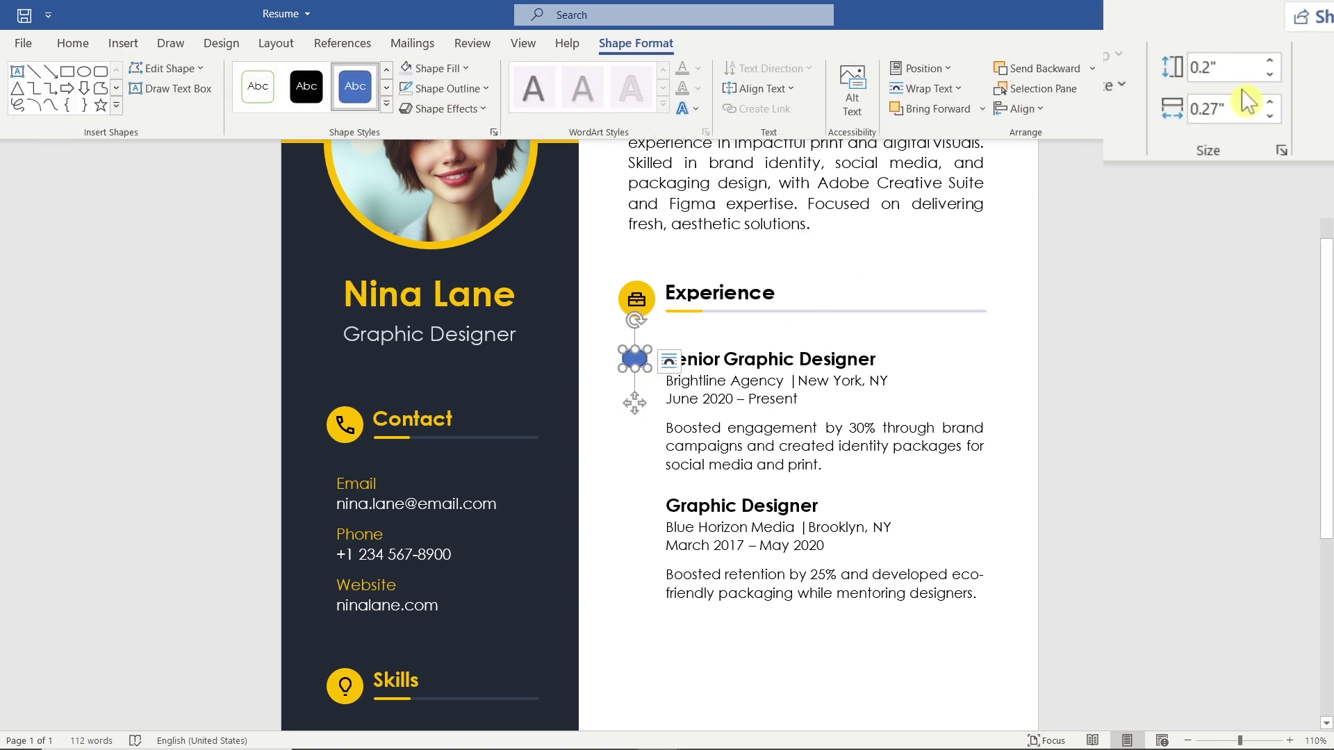
left_click(1249, 101)
type("0.2")
key("Return")
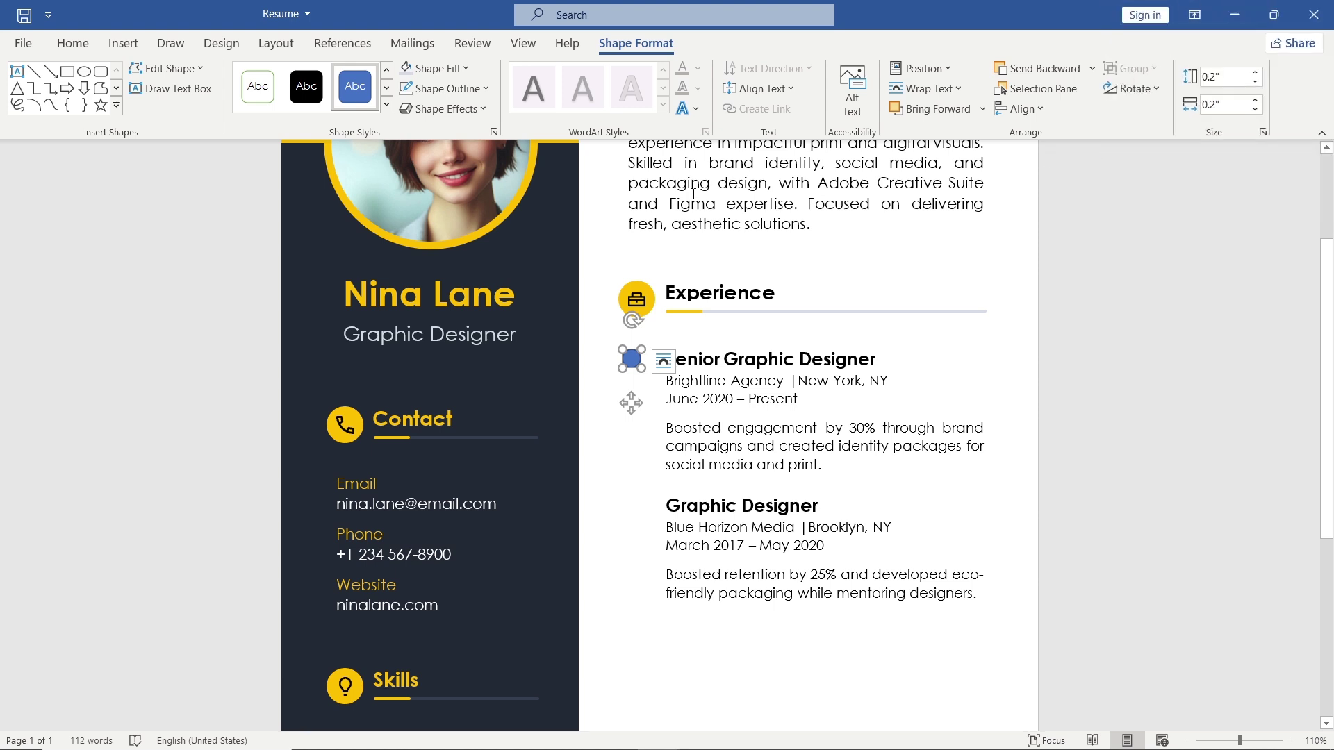
Give the circle no outline and a yellow fill
left_click(488, 88)
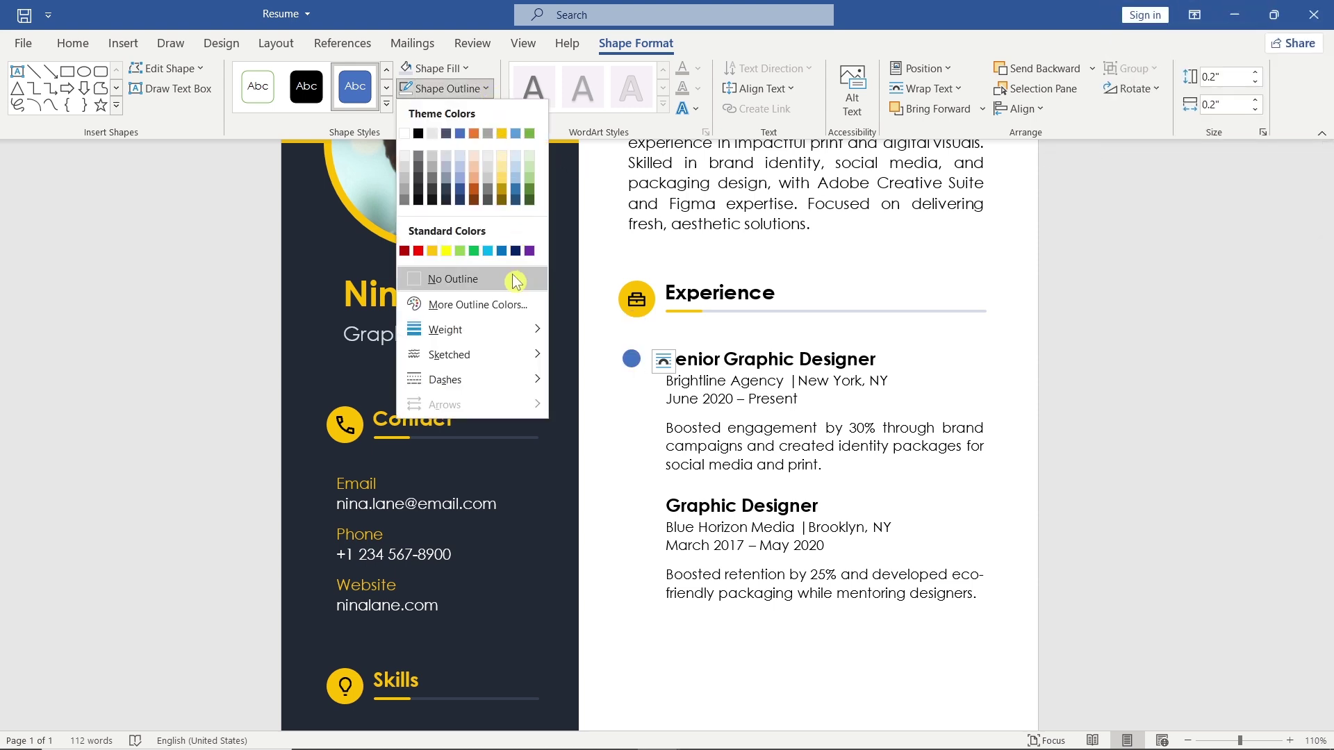
left_click(517, 278)
left_click(470, 69)
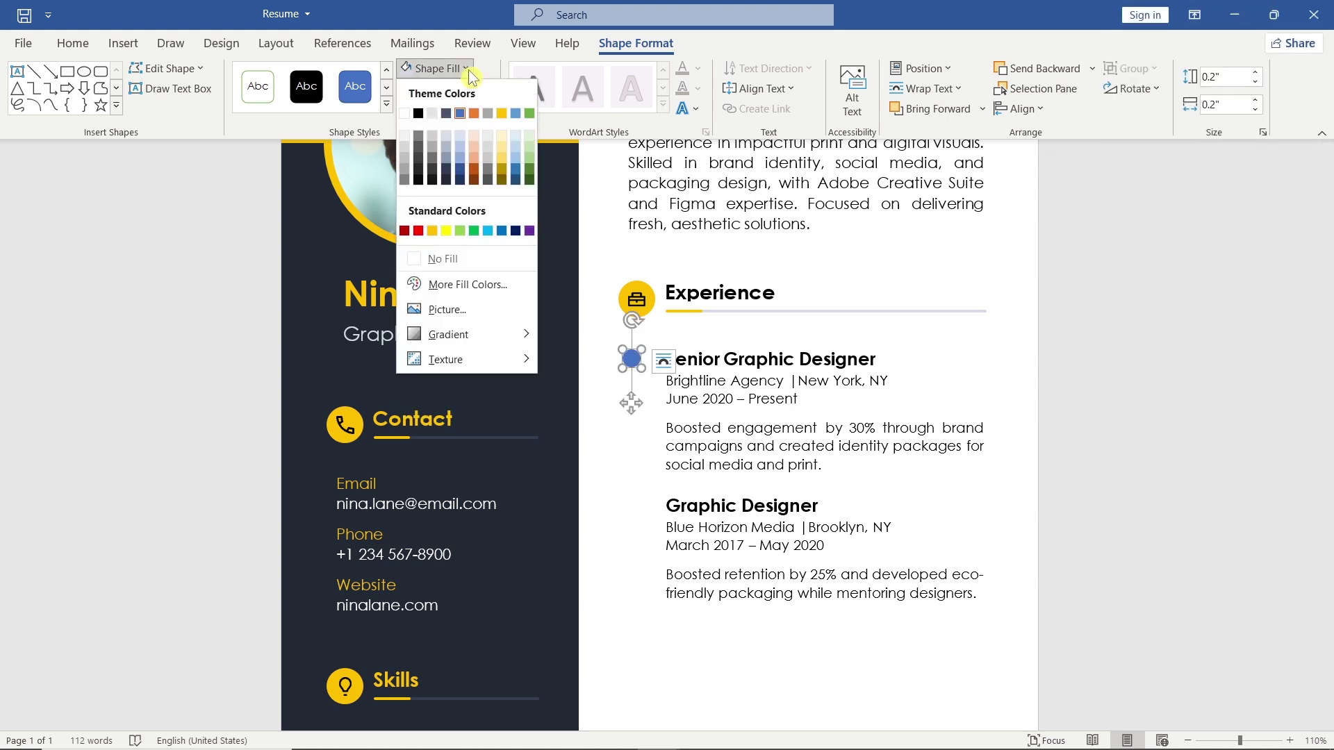
left_click(501, 113)
scroll(617, 338, "up", 7)
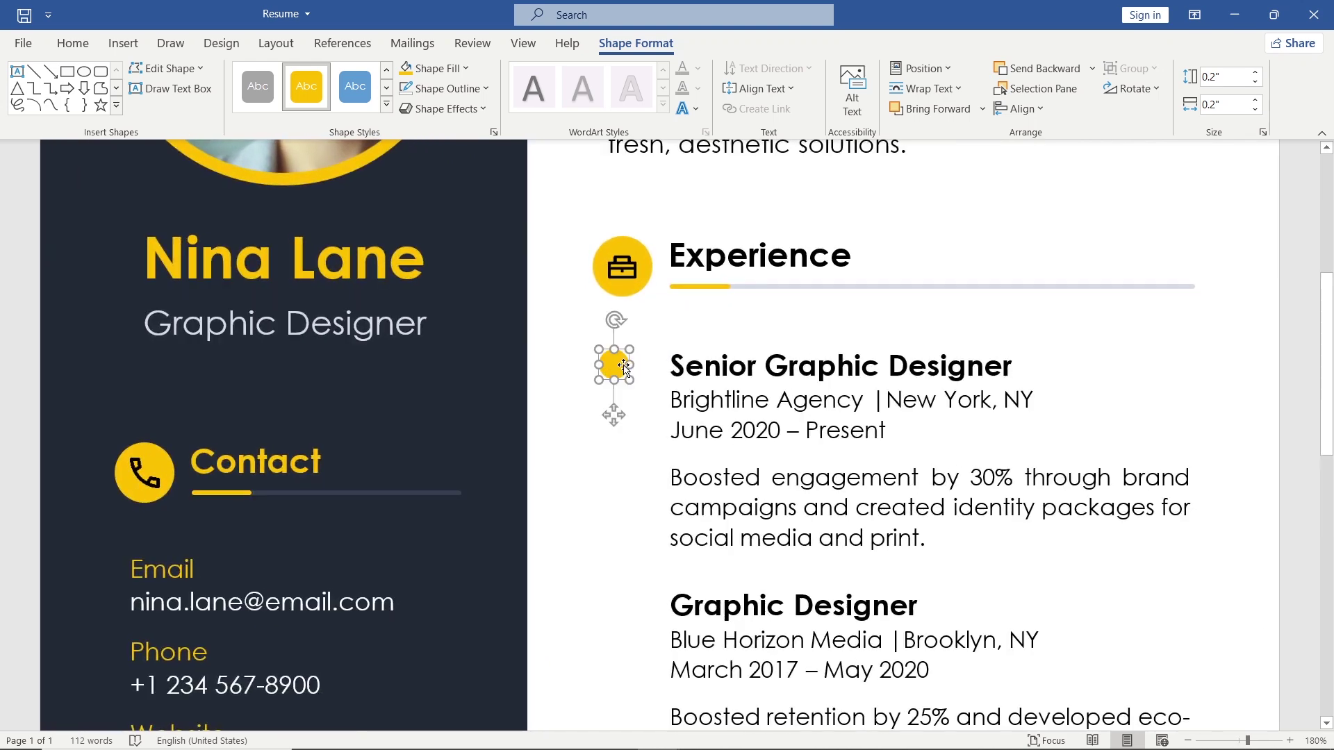
Ungroup the Experience section and then its header into separate pieces
left_click(638, 273, "shift")
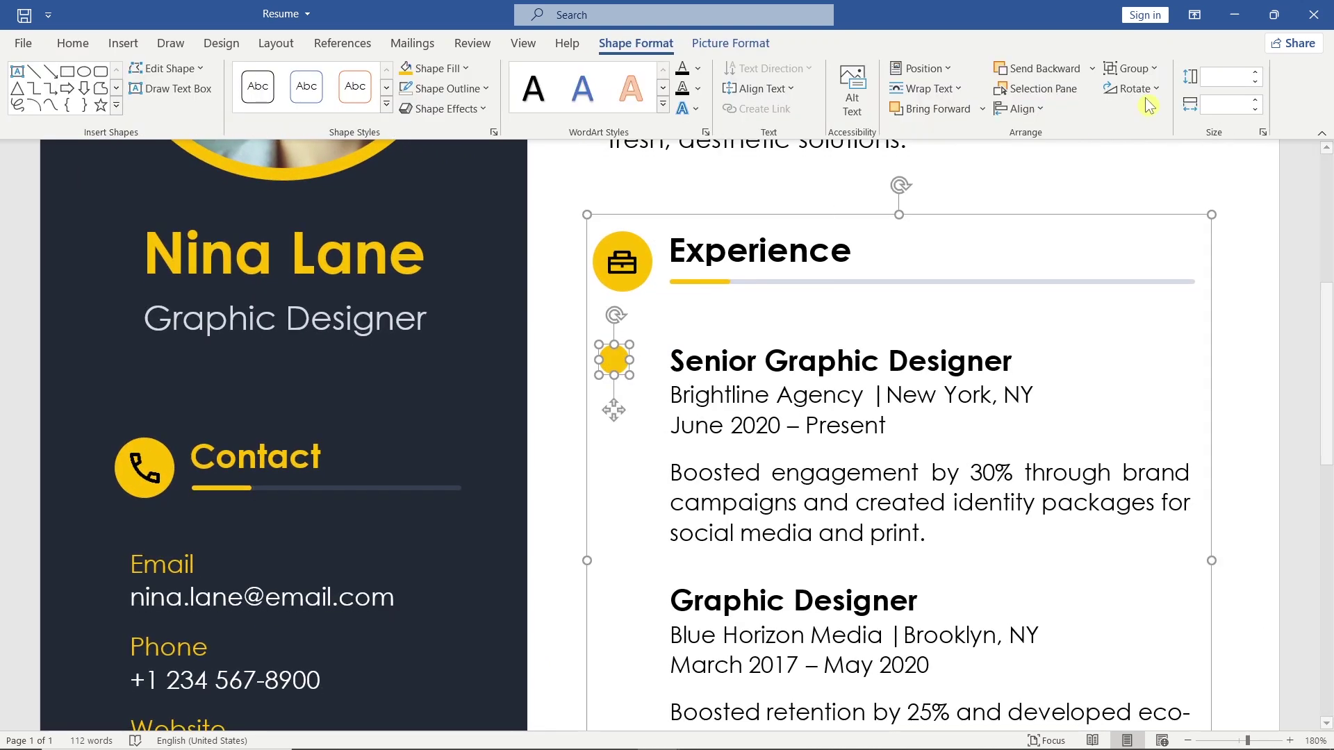
left_click(1153, 68)
left_click(1181, 119)
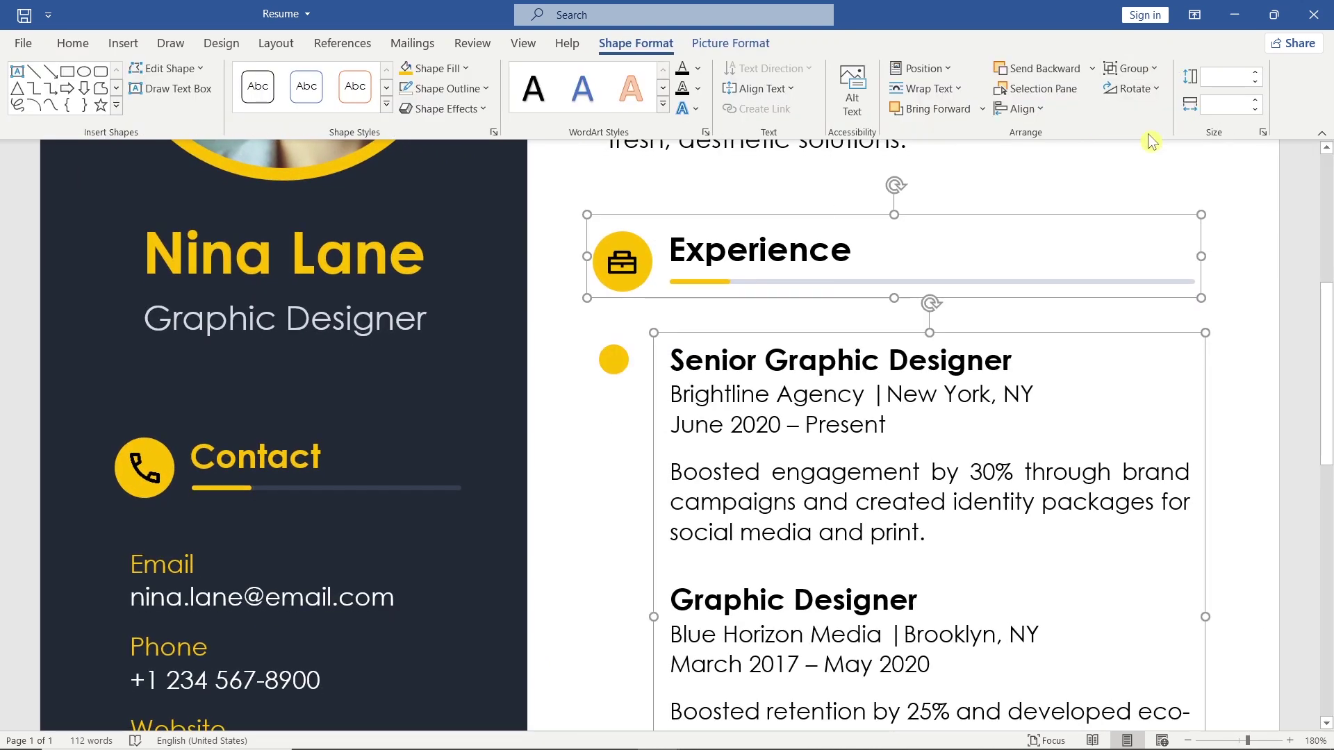
left_click(759, 346, "shift")
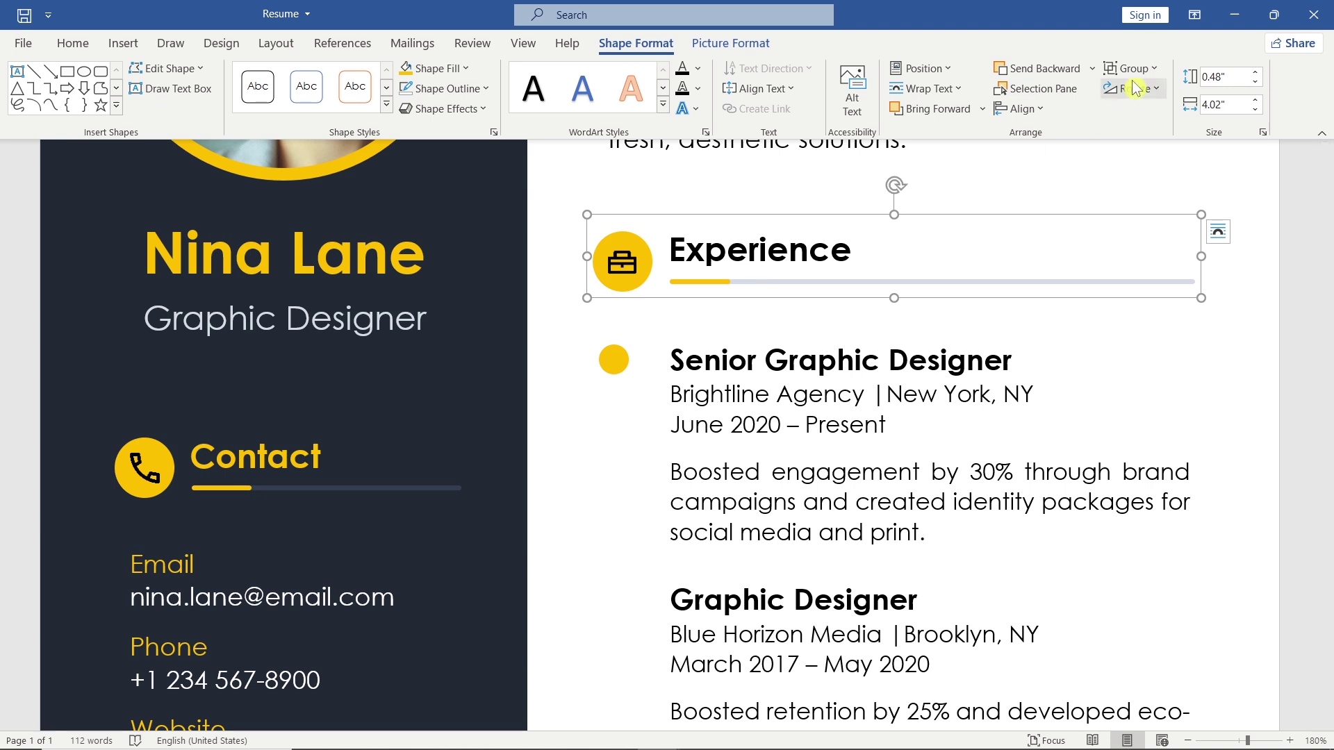
left_click(1153, 68)
left_click(1183, 131)
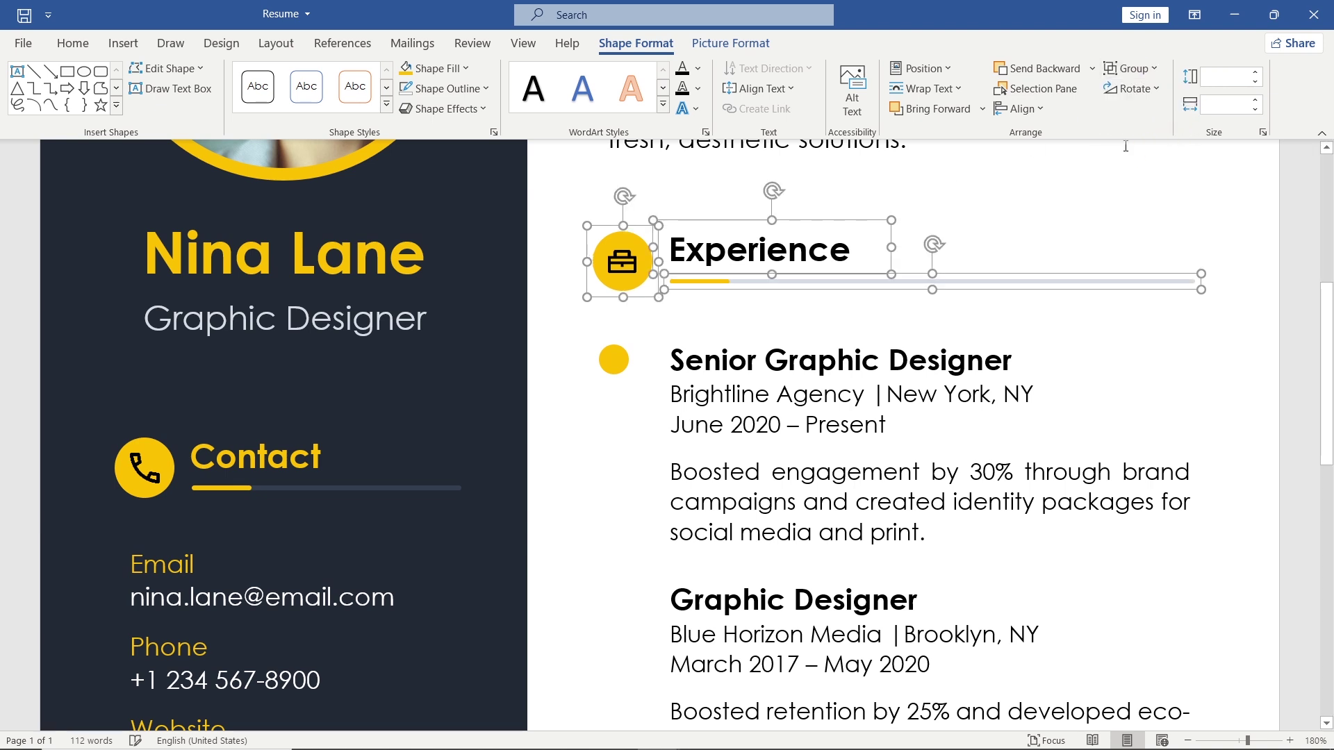
Center the yellow dot under the briefcase icon circle
left_click(738, 259, "shift")
left_click(729, 281, "shift")
left_click(623, 361, "shift")
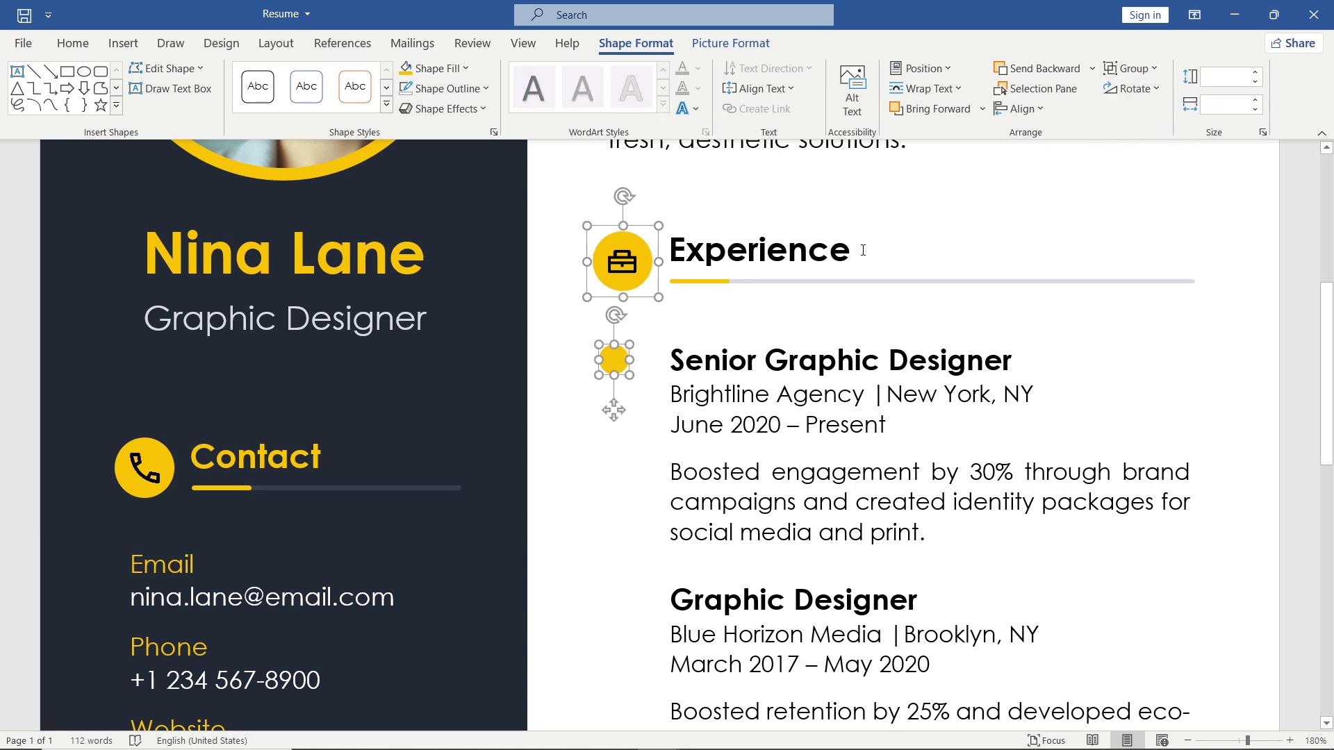
left_click(1019, 109)
left_click(1051, 158)
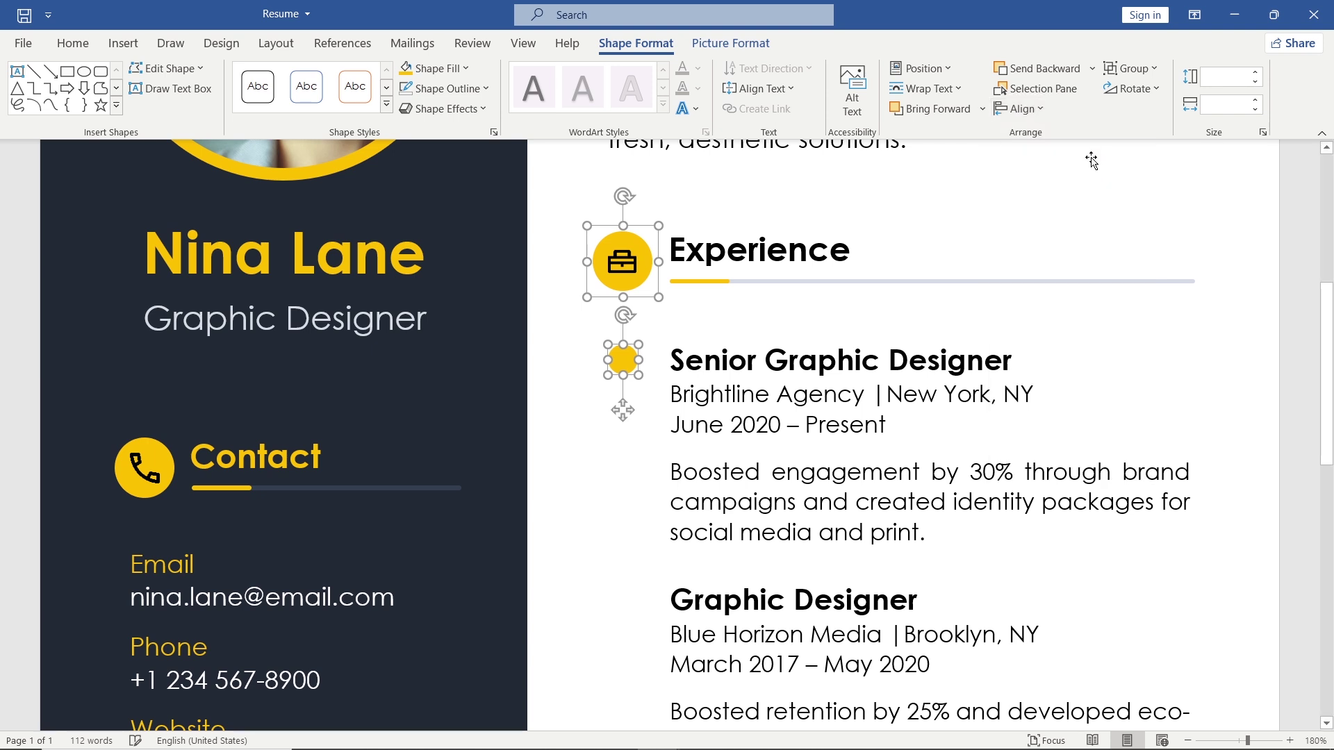
Group the briefcase icon, Experience heading and underline bar into one unit
left_click(635, 355, "shift")
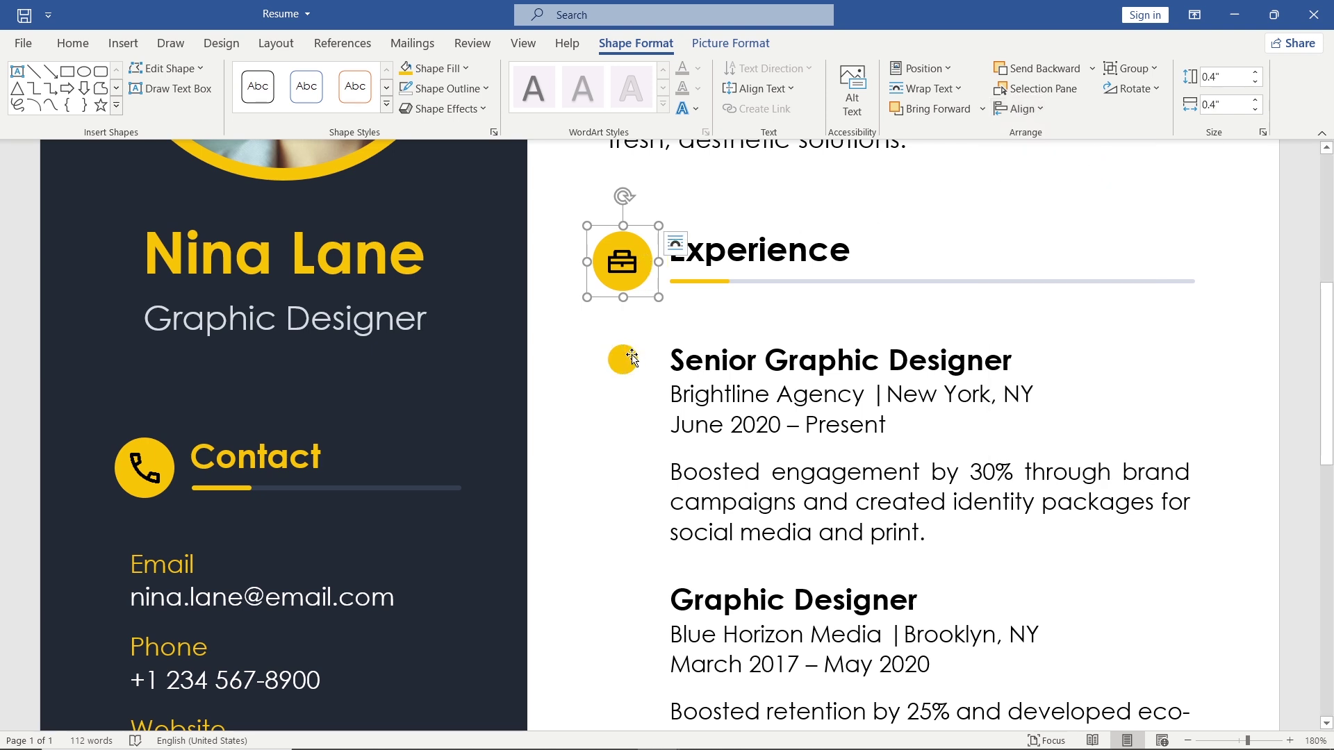
left_click(726, 247, "shift")
left_click(757, 281, "shift")
left_click(1128, 68)
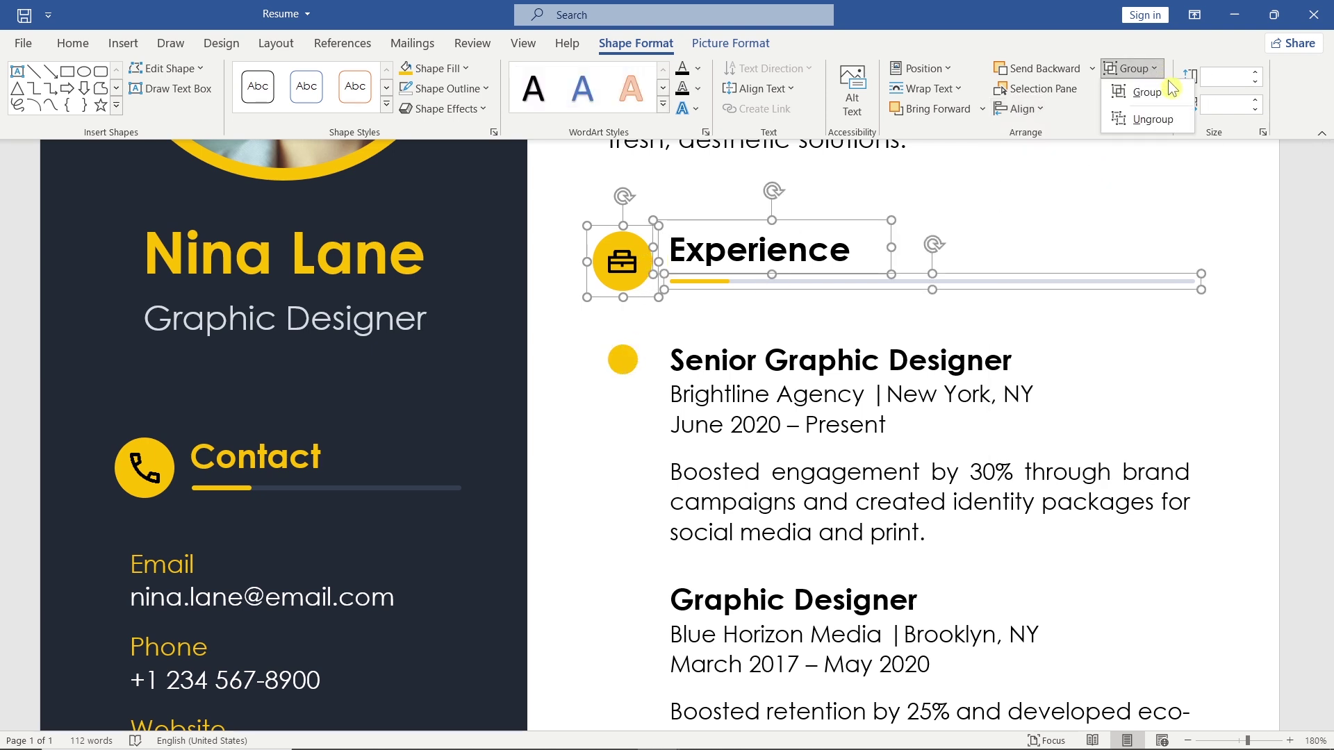
left_click(1153, 89)
left_click(731, 307)
Duplicate the yellow bullet straight down and place it beside Graphic Designer
scroll(731, 307, "down", 1)
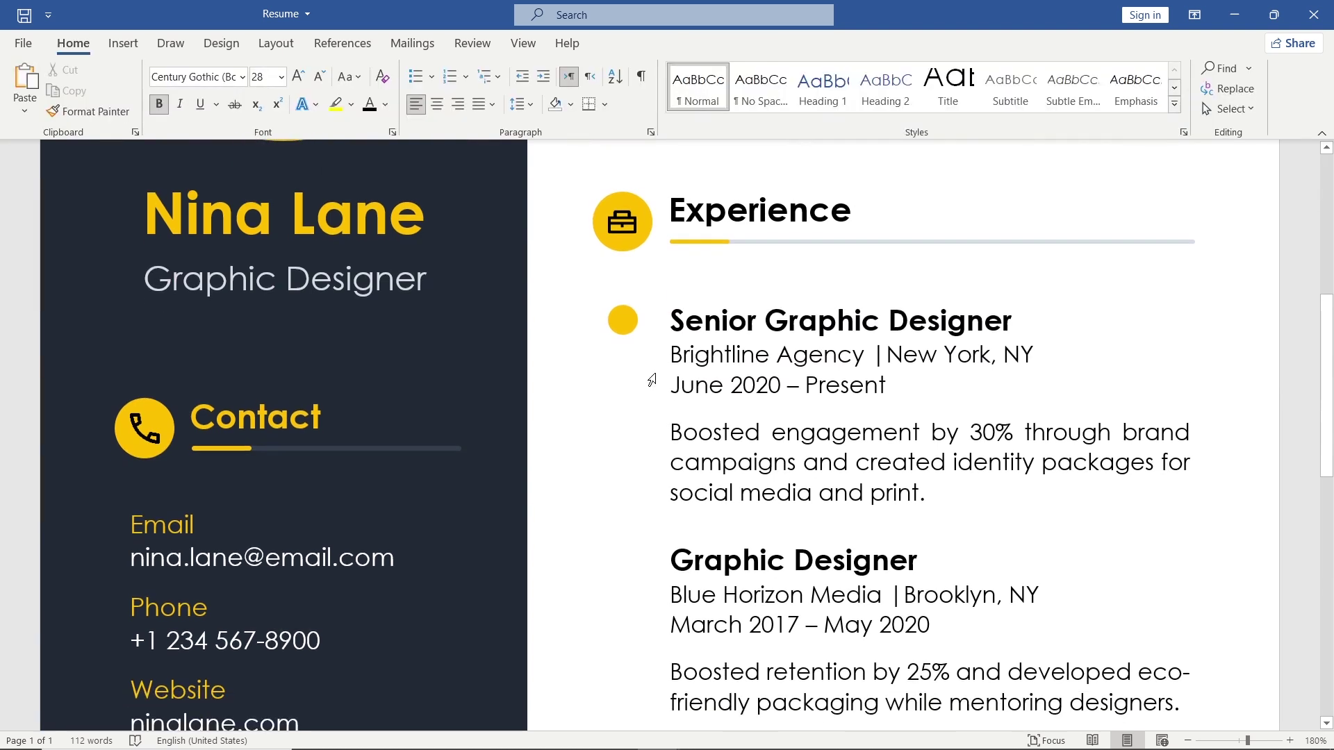
left_click(632, 320)
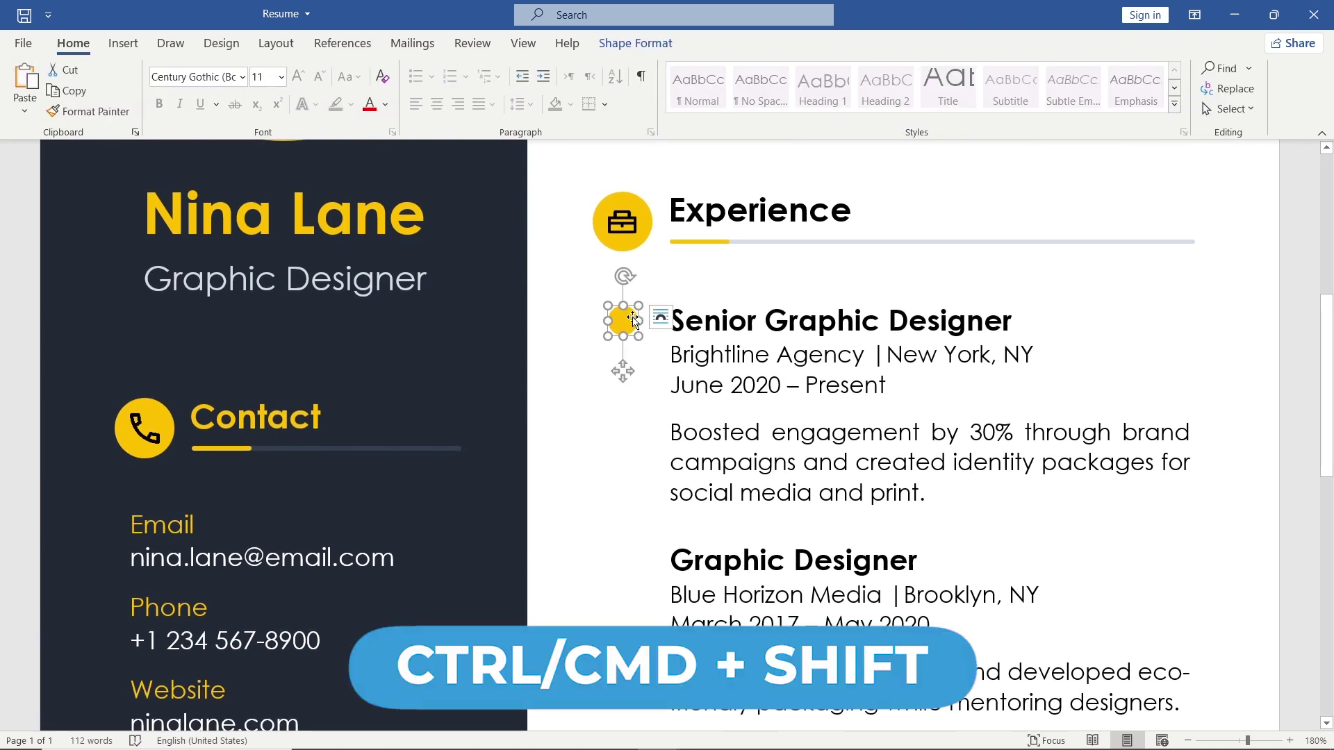
left_click_drag(635, 323, 632, 469)
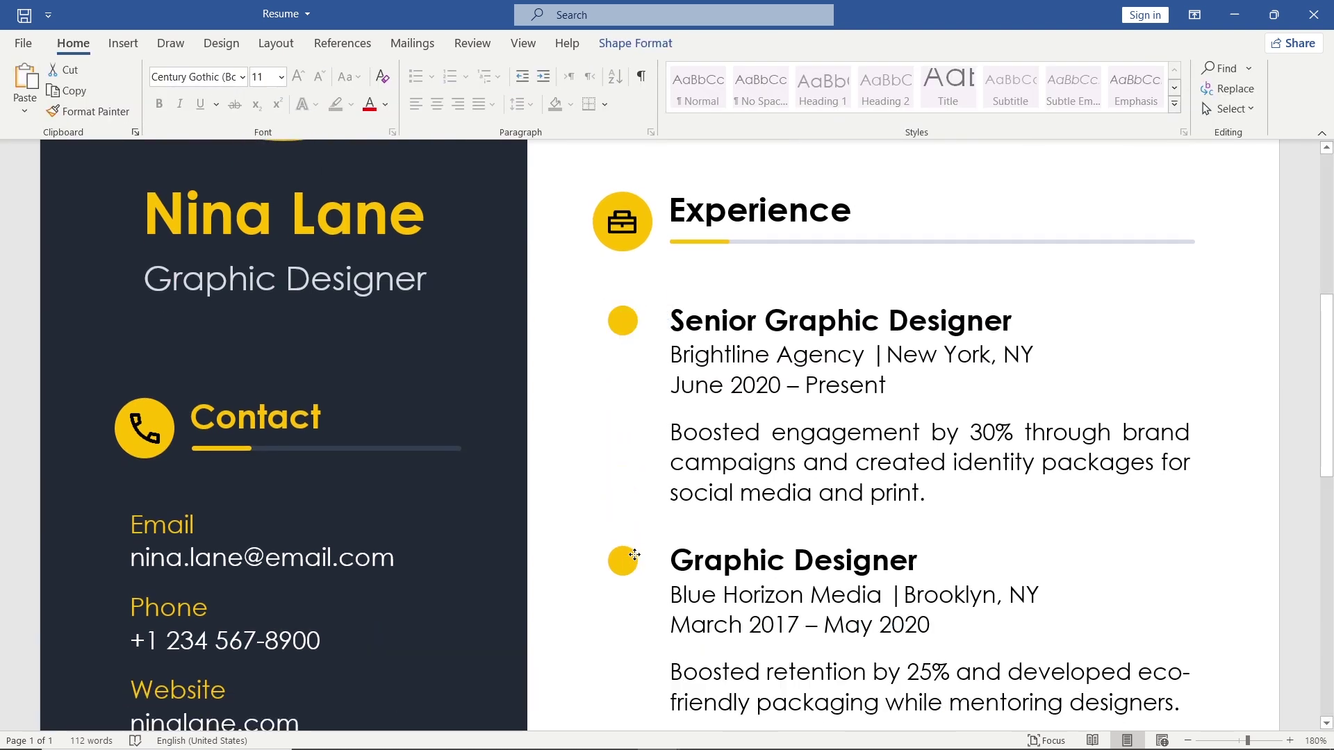
left_click_drag(634, 534, 636, 556)
Copy the grey underline, rotate the copy 90° to vertical and move it near the bullets
left_click(872, 243)
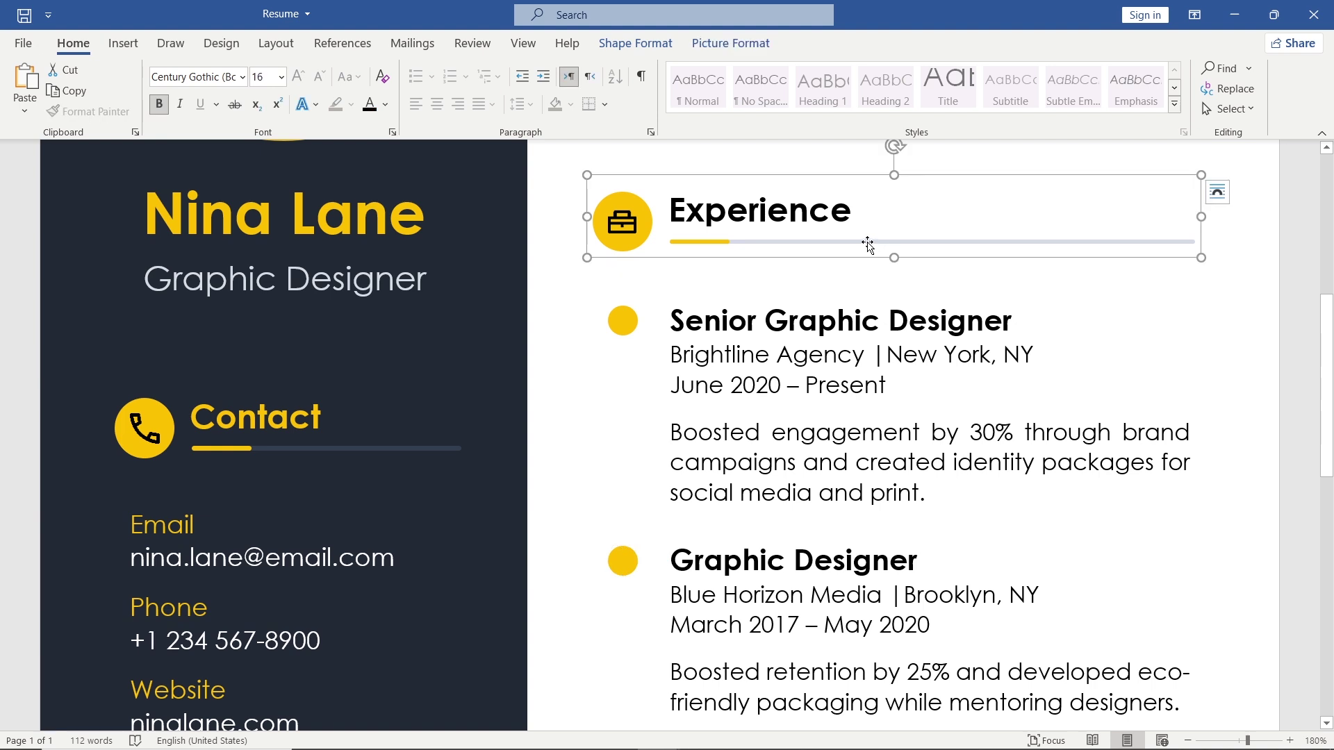
key("ctrl+c")
key("ctrl+v")
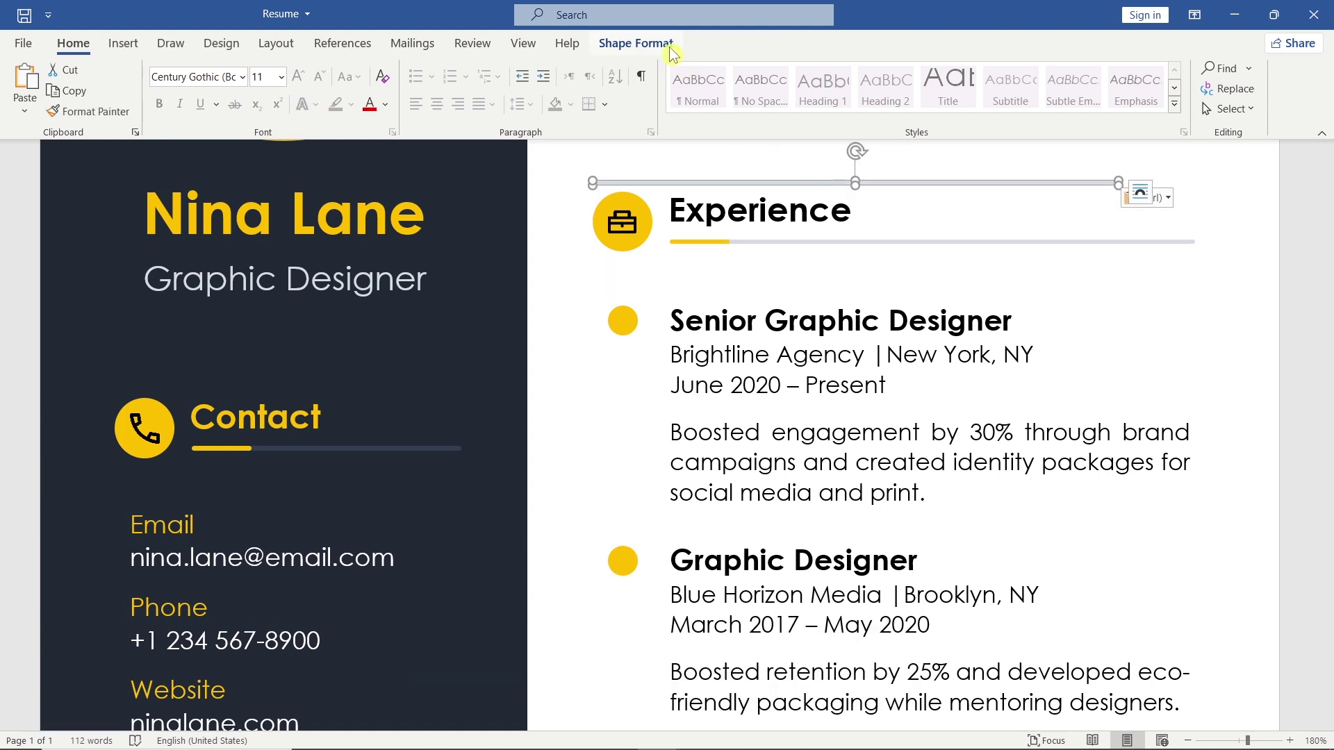
left_click(636, 43)
left_click(1132, 88)
left_click(1217, 115)
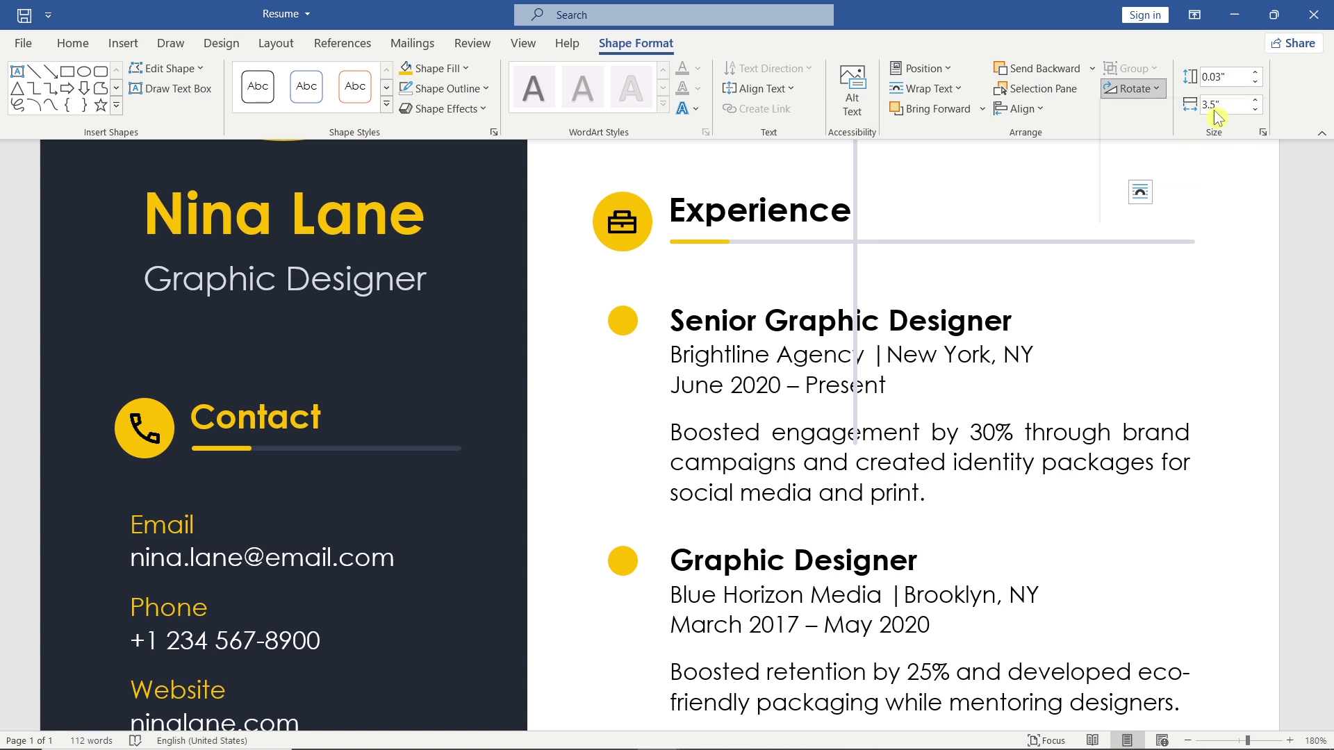
left_click_drag(857, 222, 624, 310)
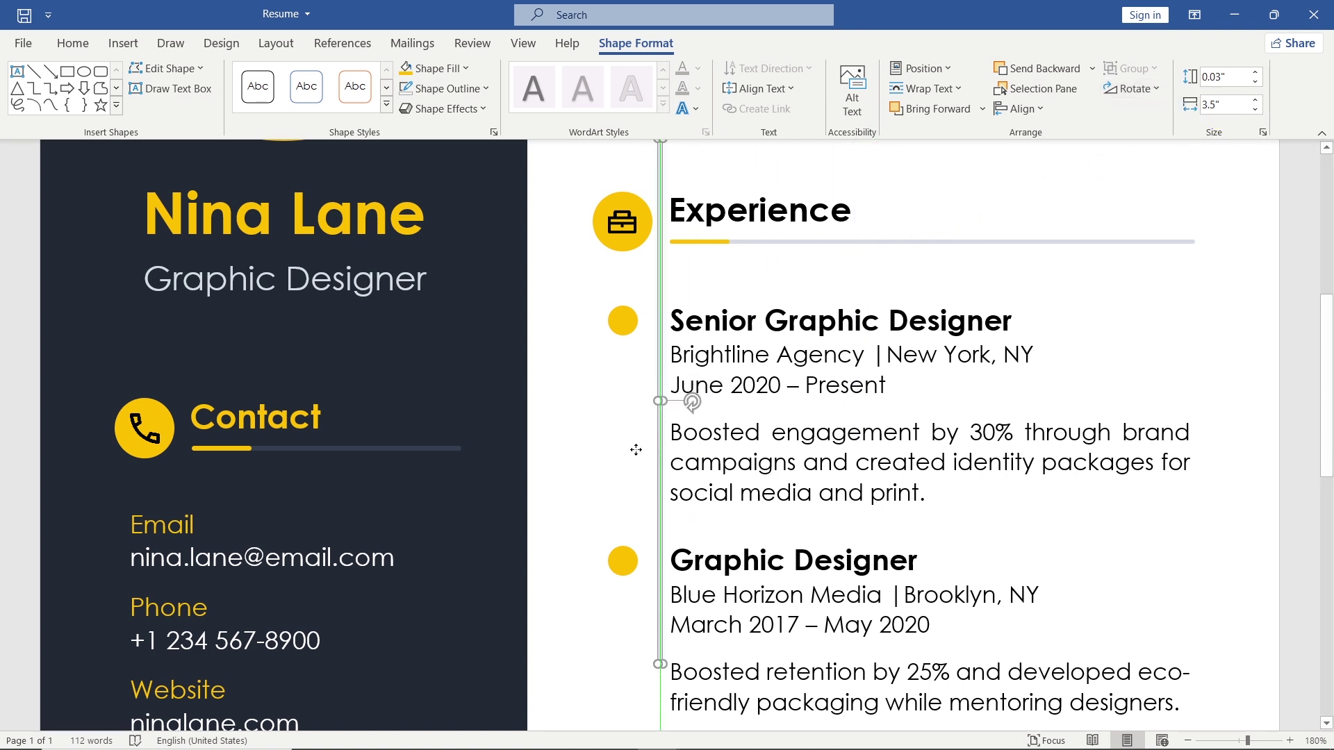
Make the line 1.7" long, place it between the bullets and send it to back
left_click(1241, 112)
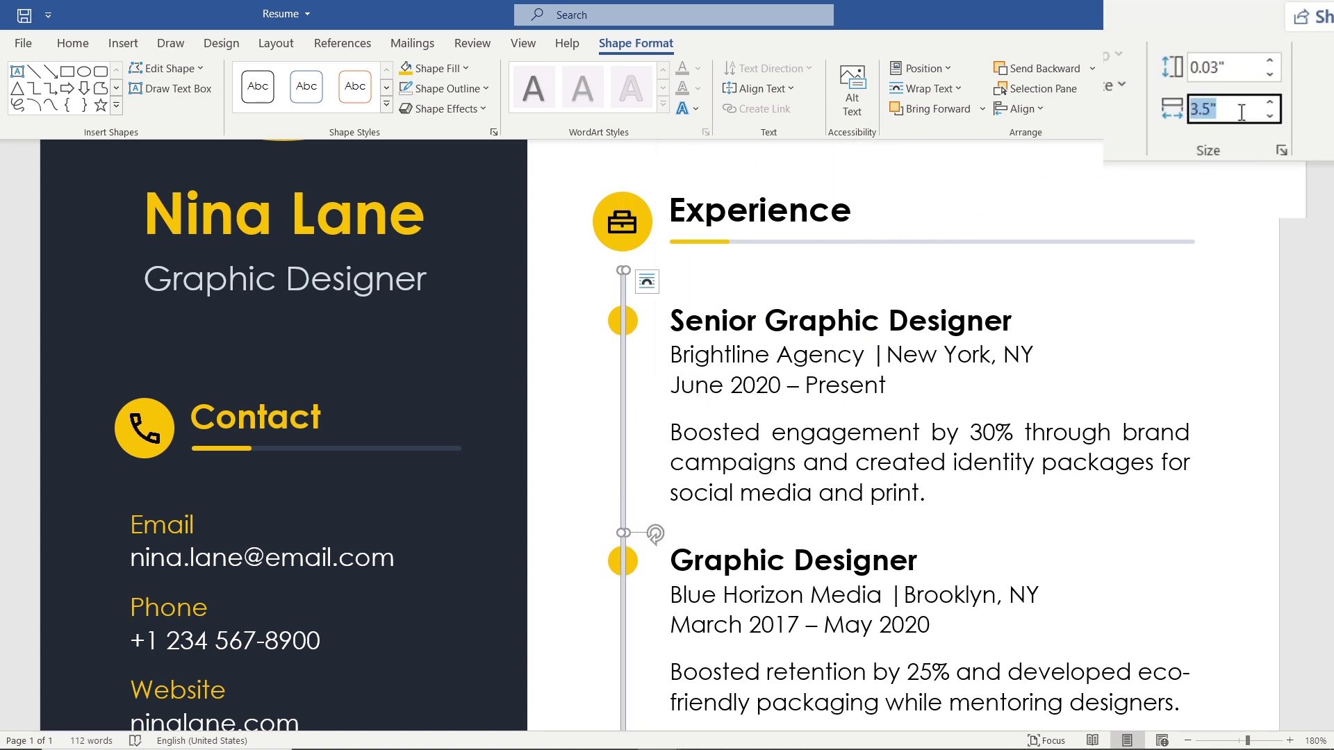
type("1.7")
key("Return")
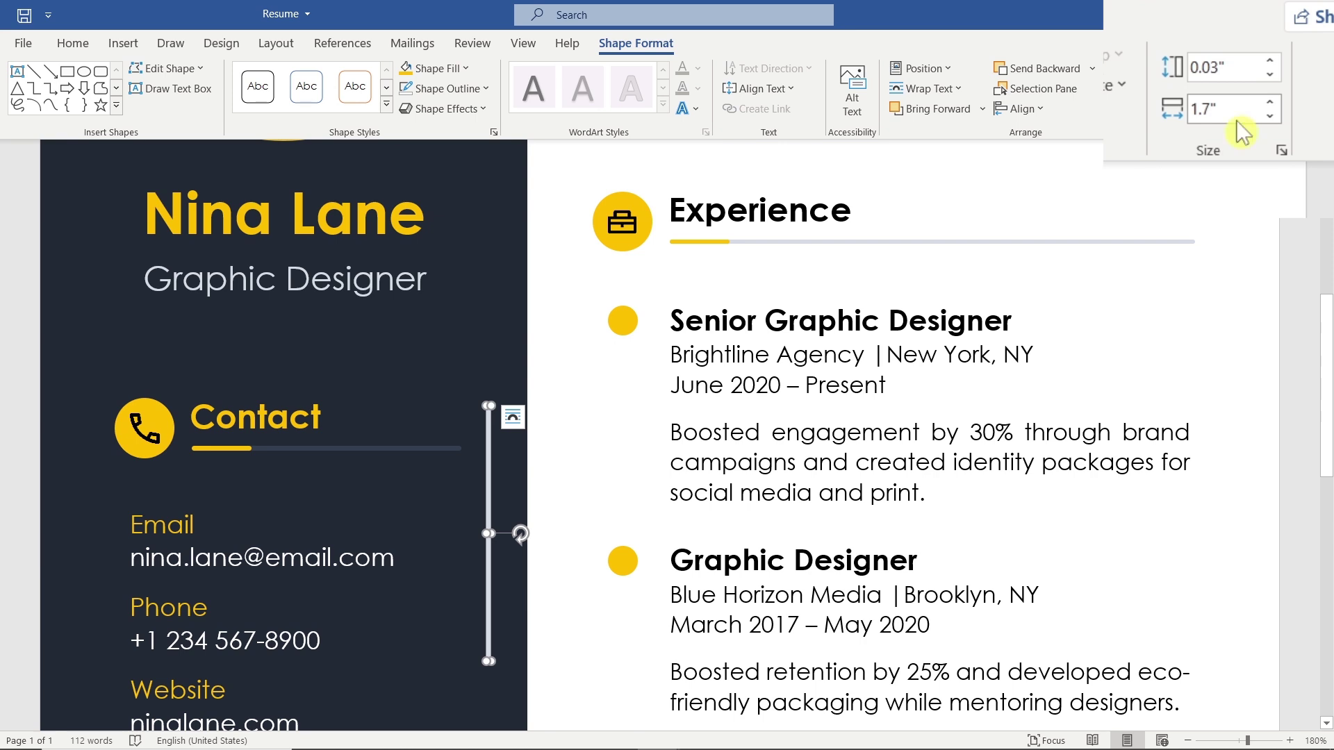
left_click_drag(488, 500, 621, 406)
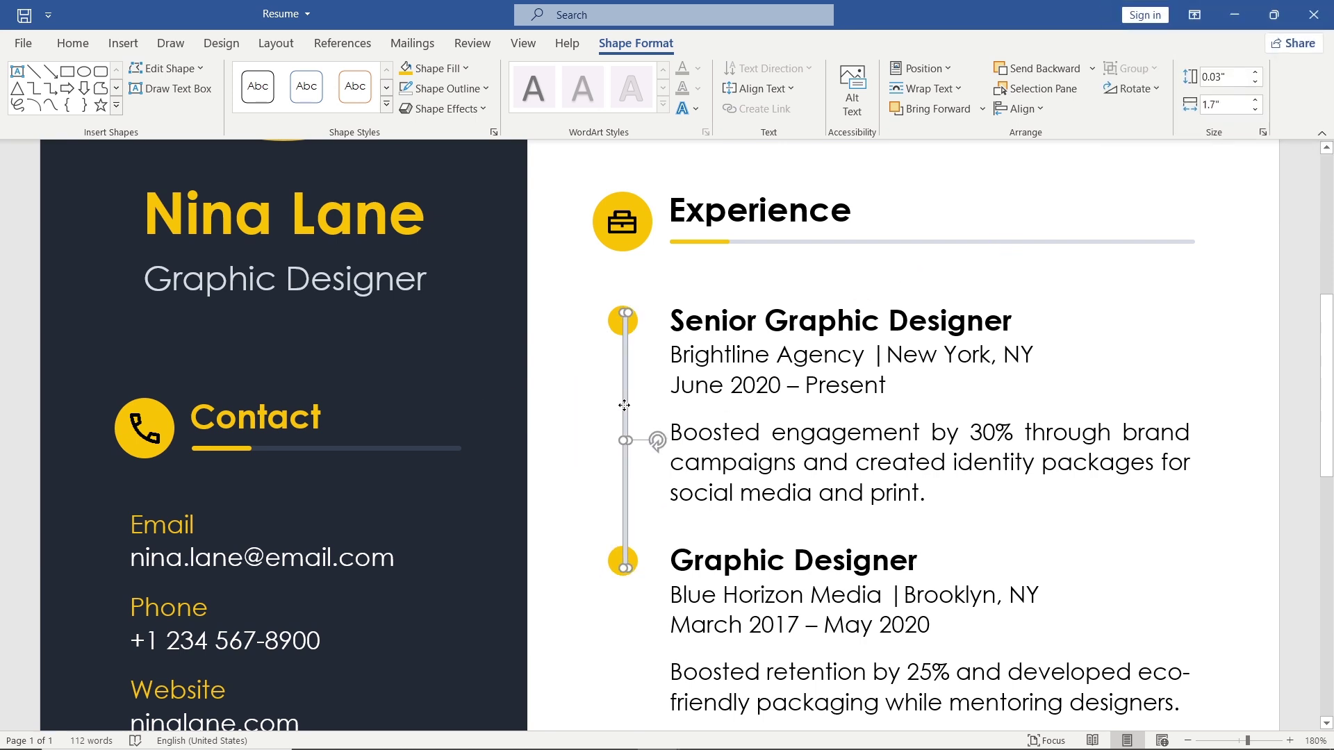
right_click(622, 408)
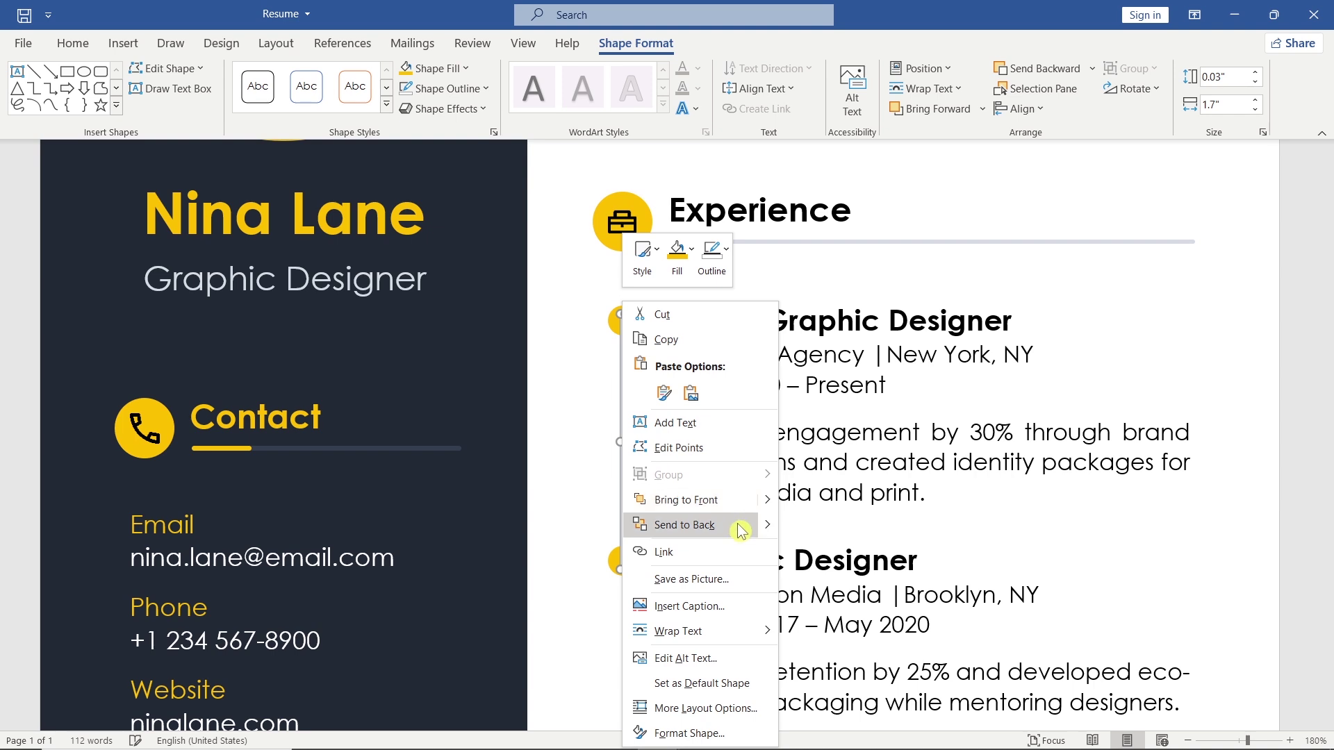
left_click(739, 524)
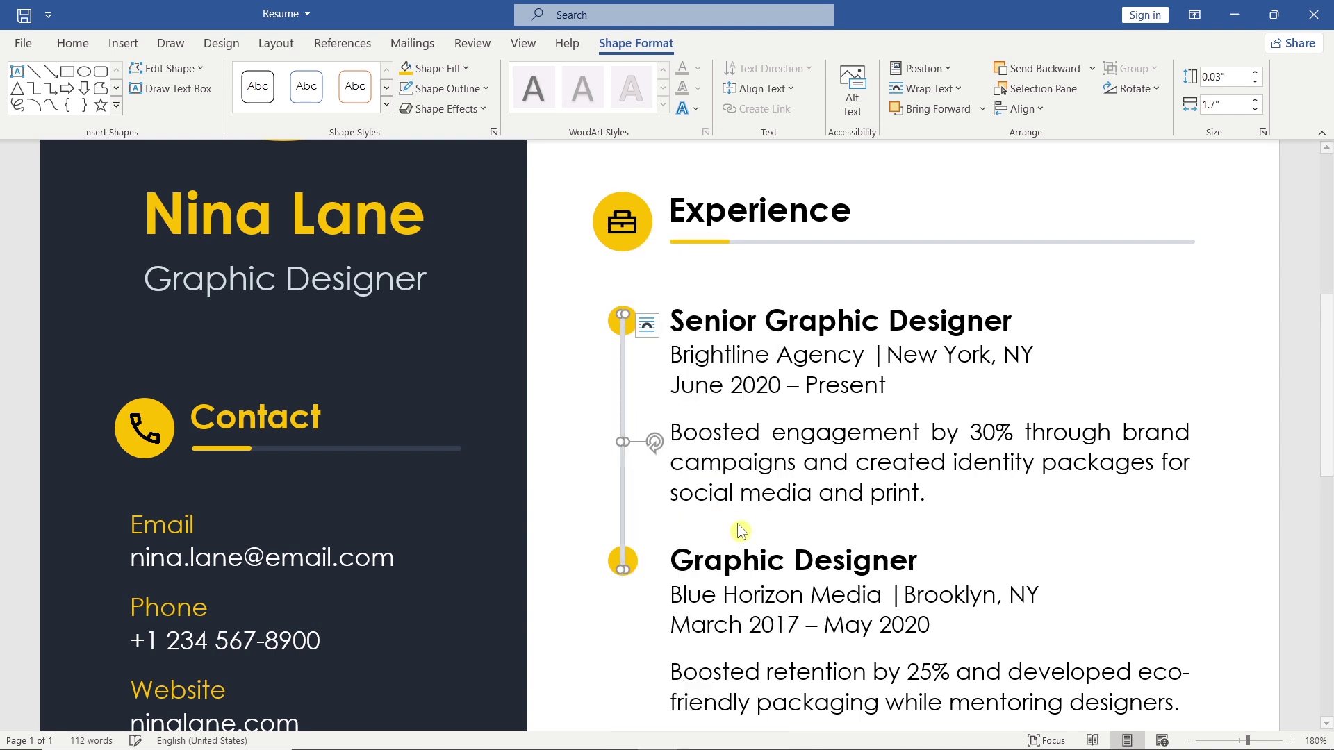
left_click(631, 559, "shift")
Center-align the timeline line with its bullets and group them
left_click(1019, 108)
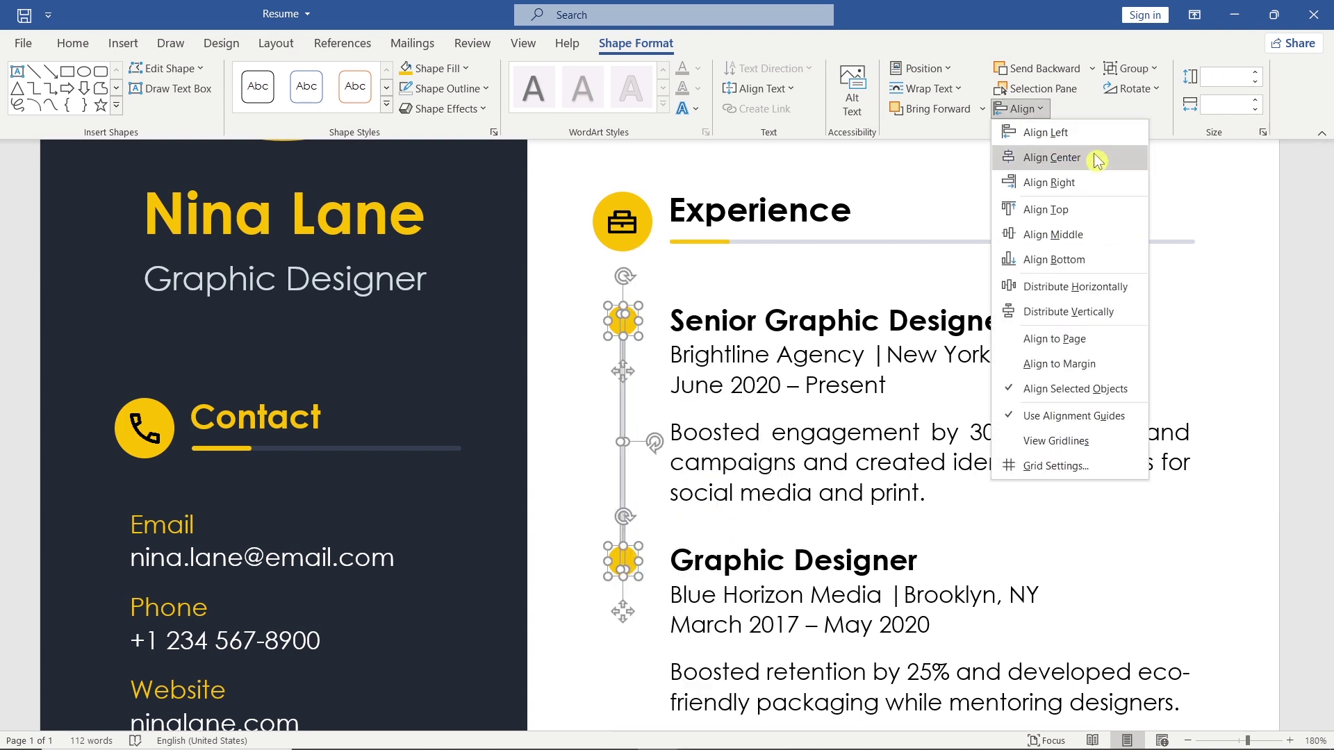
left_click(1097, 158)
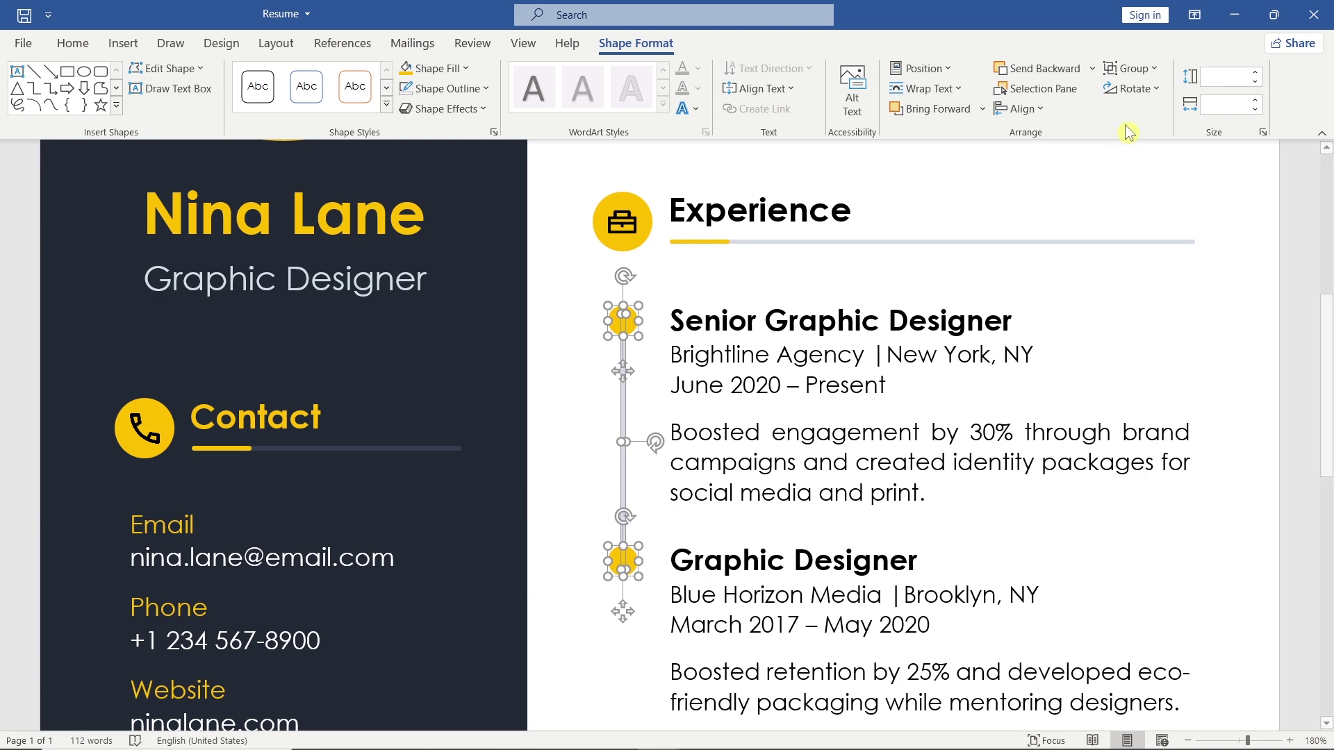
left_click(1130, 68)
left_click(1146, 92)
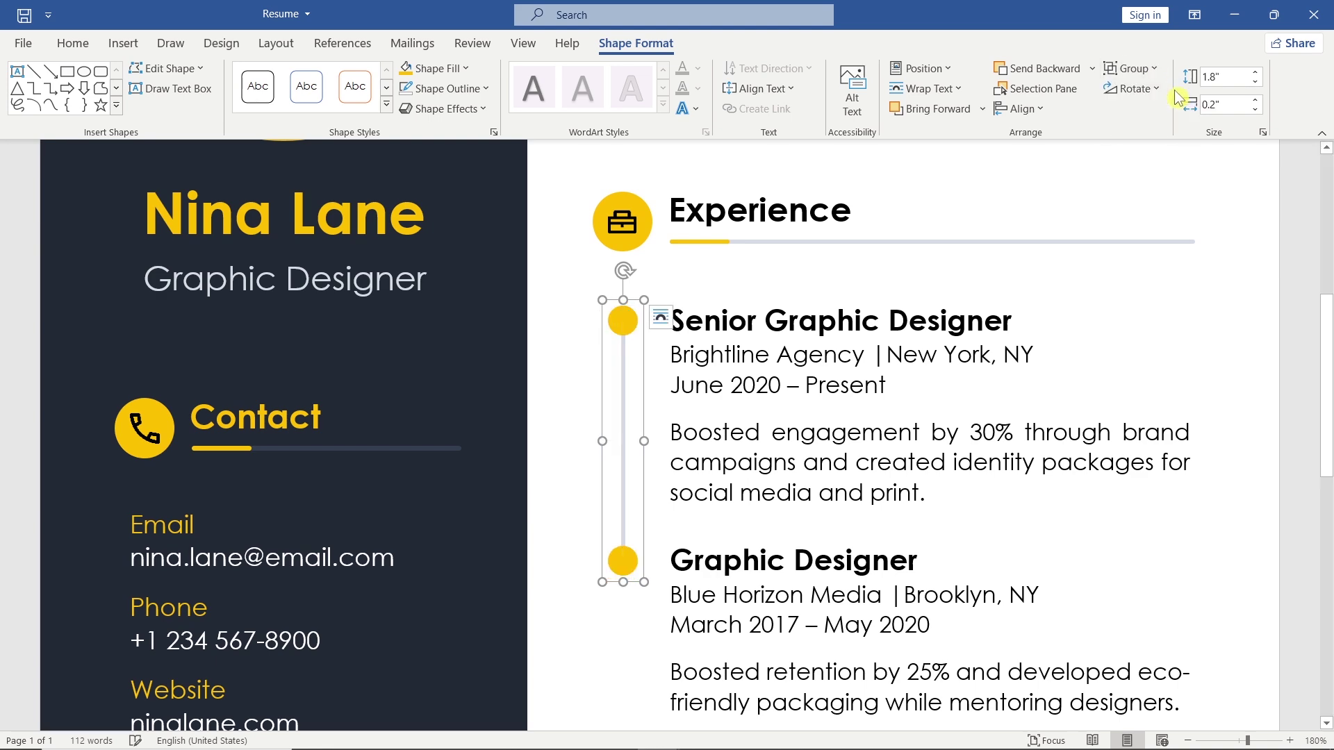
Shorten the entries text box and group it with the timeline and Experience header
scroll(899, 283, "down", 4, "ctrl")
scroll(899, 282, "down", 4, "ctrl")
left_click(826, 376)
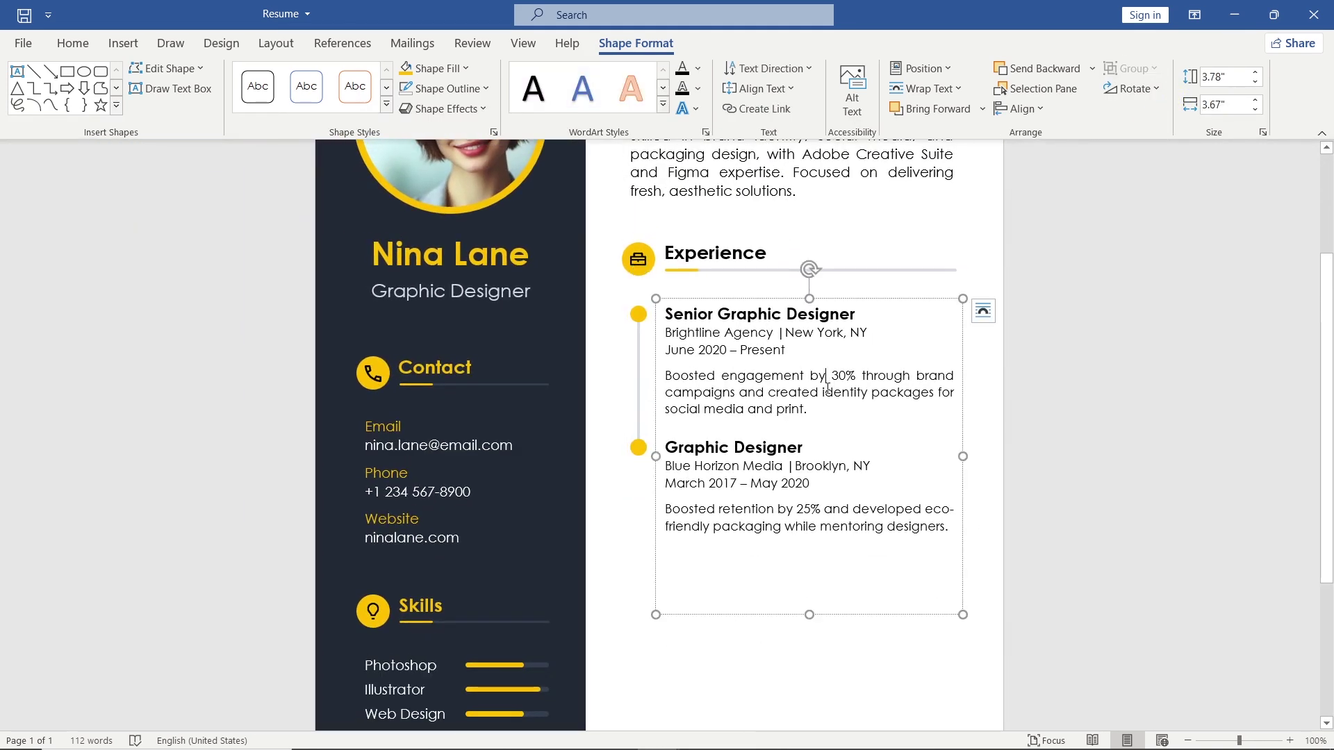
left_click_drag(812, 616, 810, 540)
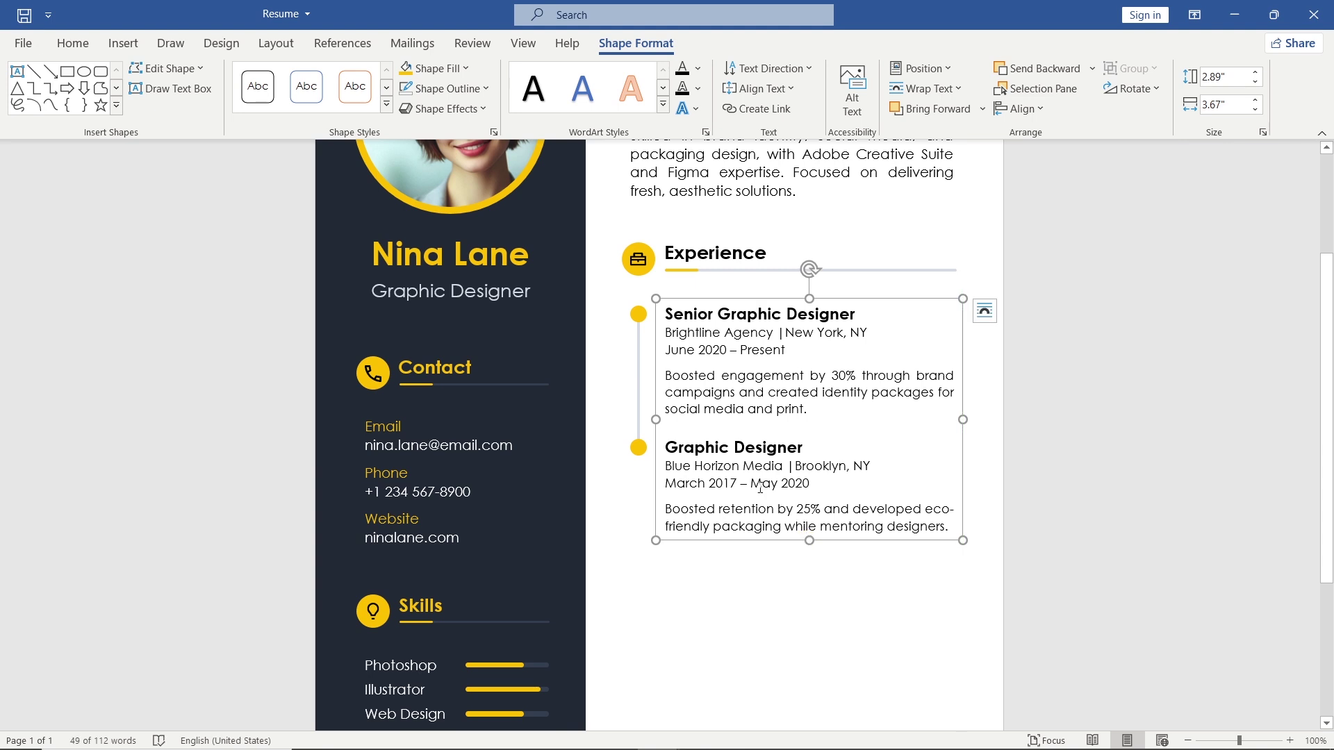
left_click(639, 382, "shift")
left_click(687, 260, "shift")
left_click(1130, 68)
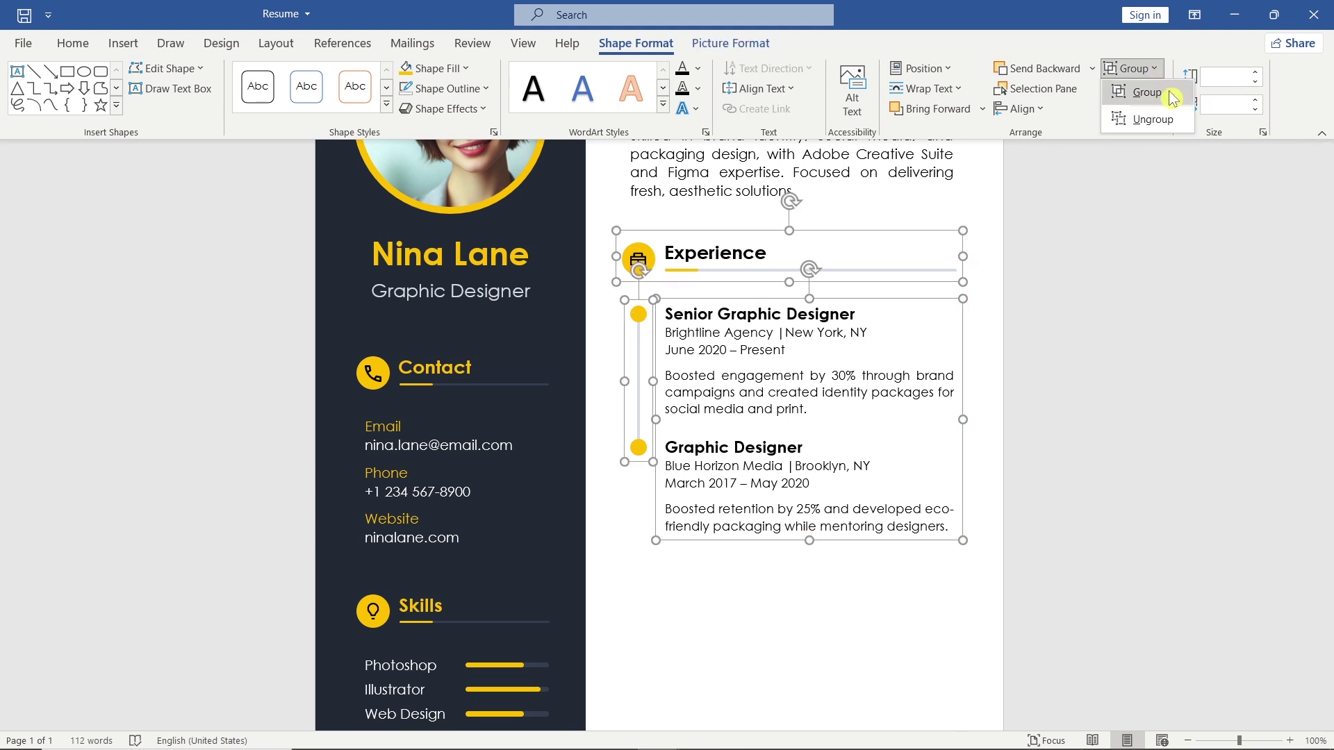
left_click(1145, 93)
Place a copy of the Profile group below the Experience section
scroll(1083, 164, "down", 3, "ctrl")
scroll(1084, 164, "down", 1, "ctrl")
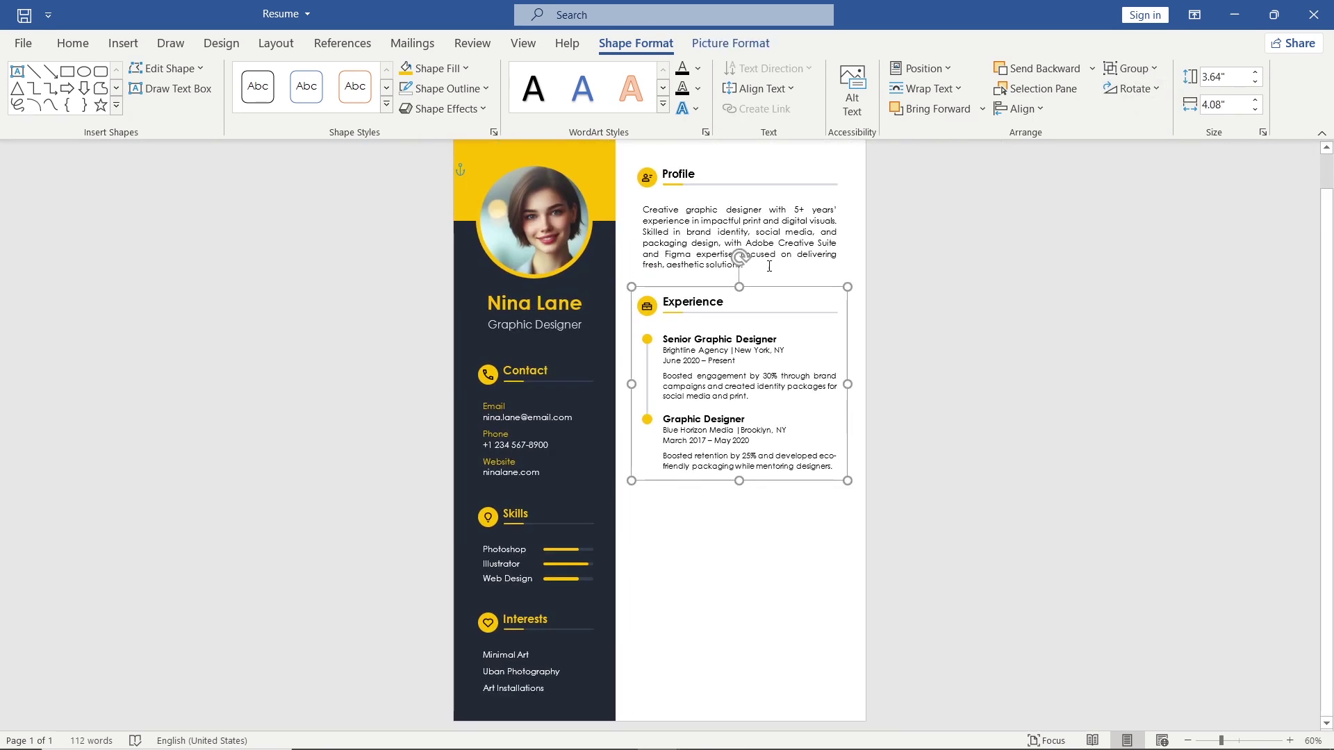
left_click_drag(724, 170, 732, 487)
Replace the copied section's icon with a graduation cap and rename its heading to Education
scroll(732, 487, "up", 6, "ctrl")
scroll(734, 488, "down", 1)
left_click(634, 373)
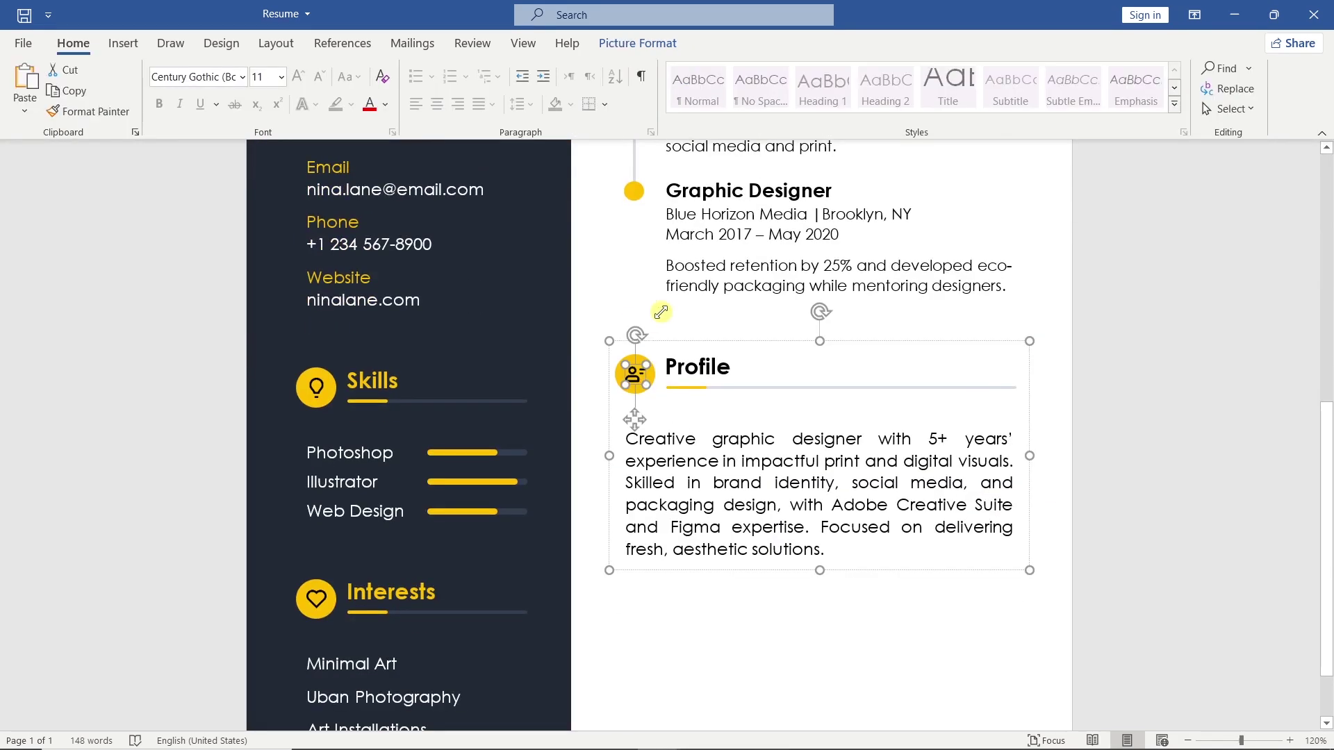
left_click(638, 43)
left_click(343, 92)
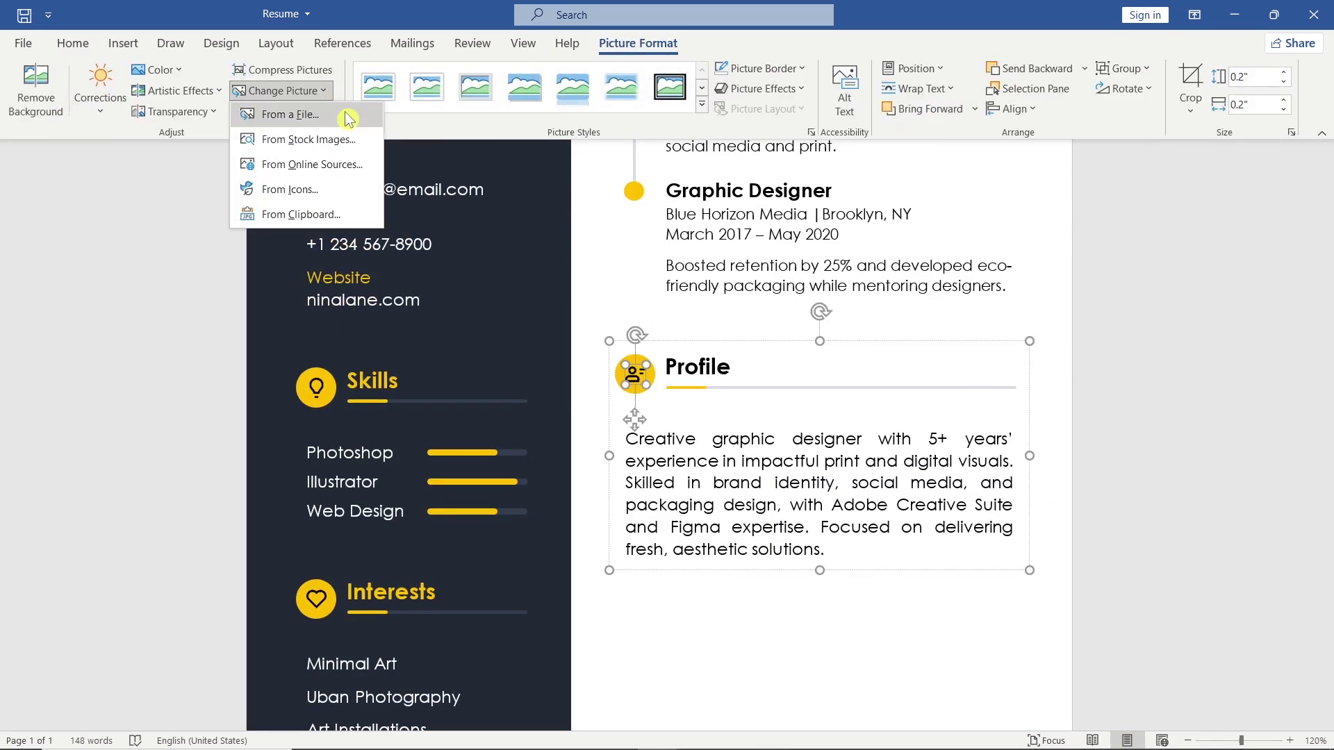
left_click(344, 104)
left_click(311, 156)
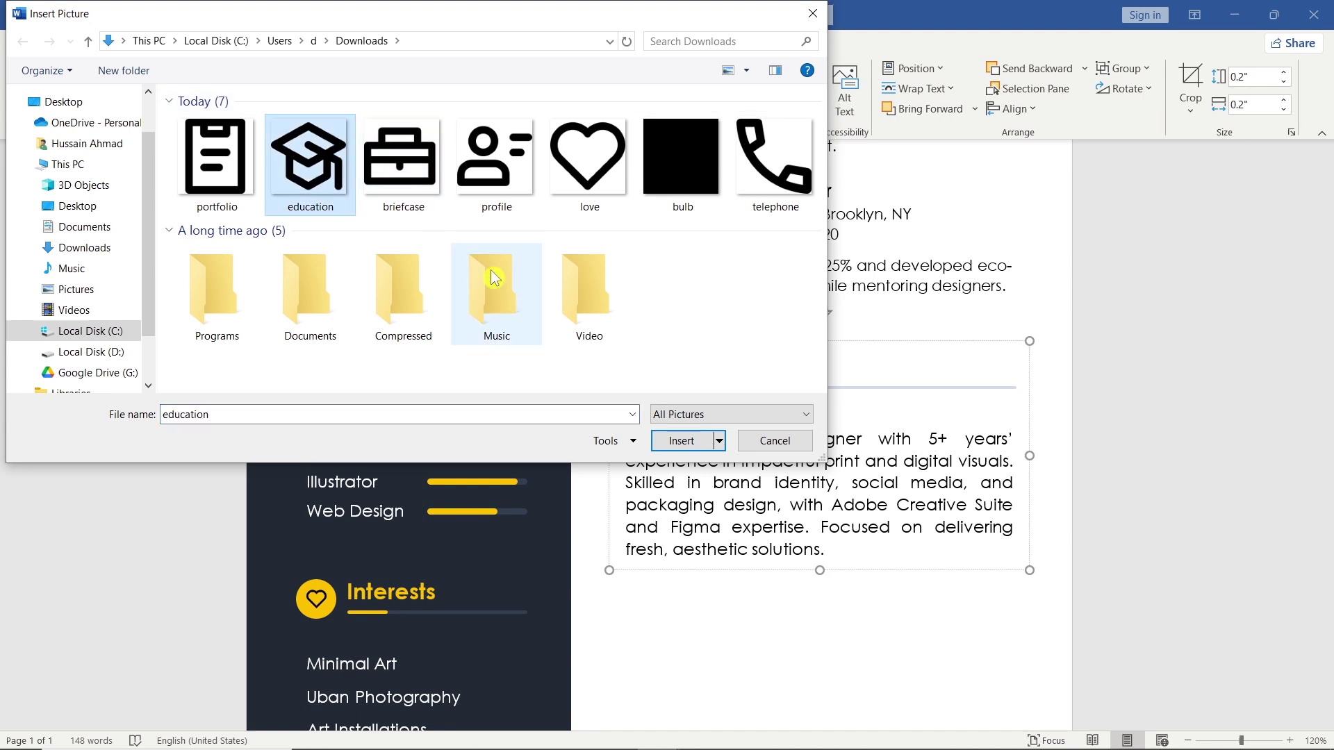
left_click(678, 440)
double_click(697, 367)
type("Education")
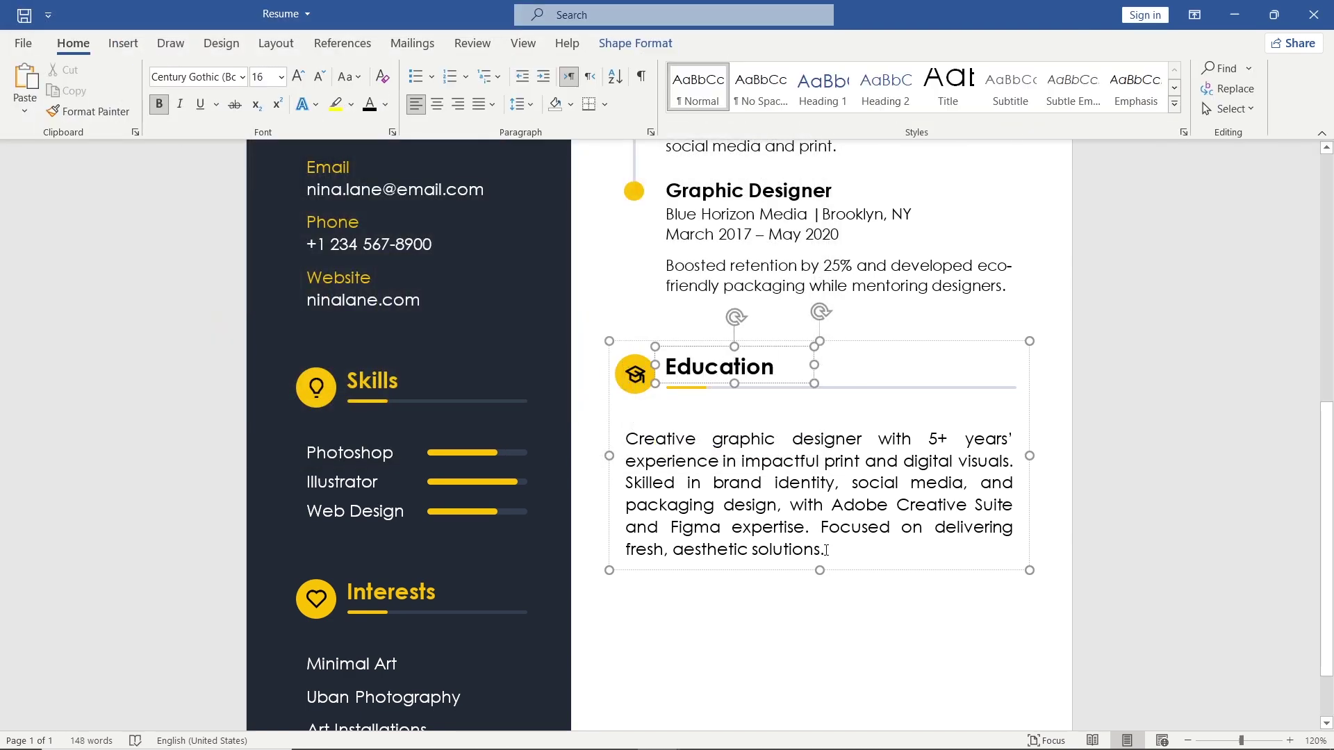
Replace the copied profile paragraph with a copy of the Graphic Designer entry's three lines
left_click_drag(826, 550, 626, 436)
key("BackSpace")
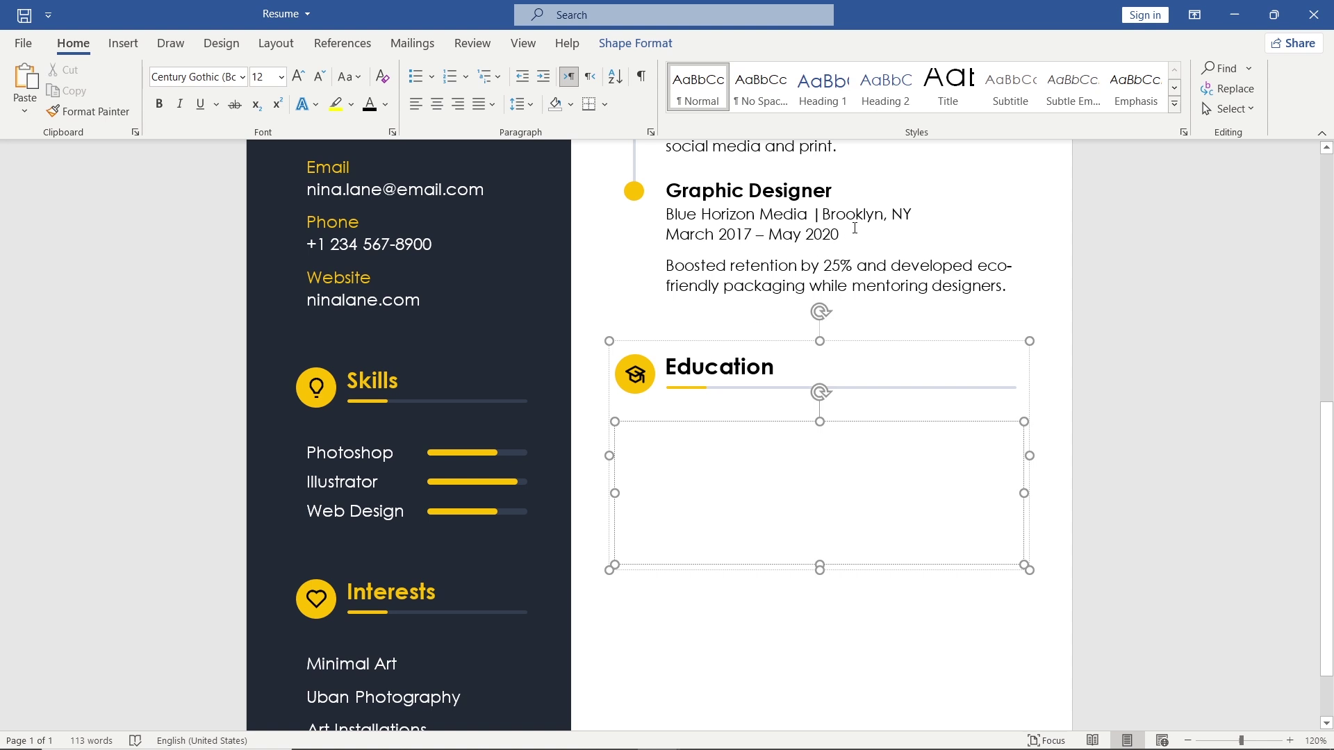
left_click_drag(855, 228, 666, 188)
key("ctrl+c")
left_click(665, 437)
key("ctrl+v")
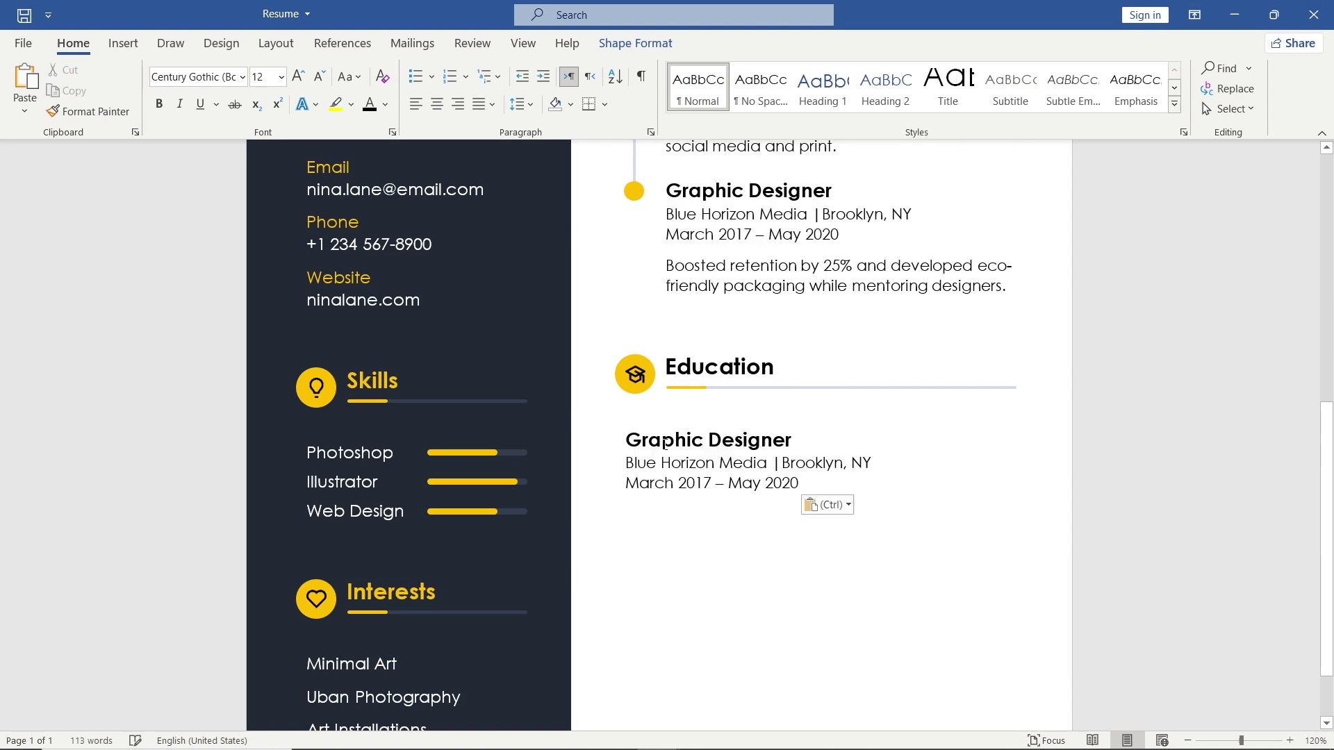
Enter Bachelor of Fine Arts in Graphic Design, Parsons School of Design, New York, NY, Graduation: 2017, then fit and duplicate the box
triple_click(787, 438)
type("Bach")
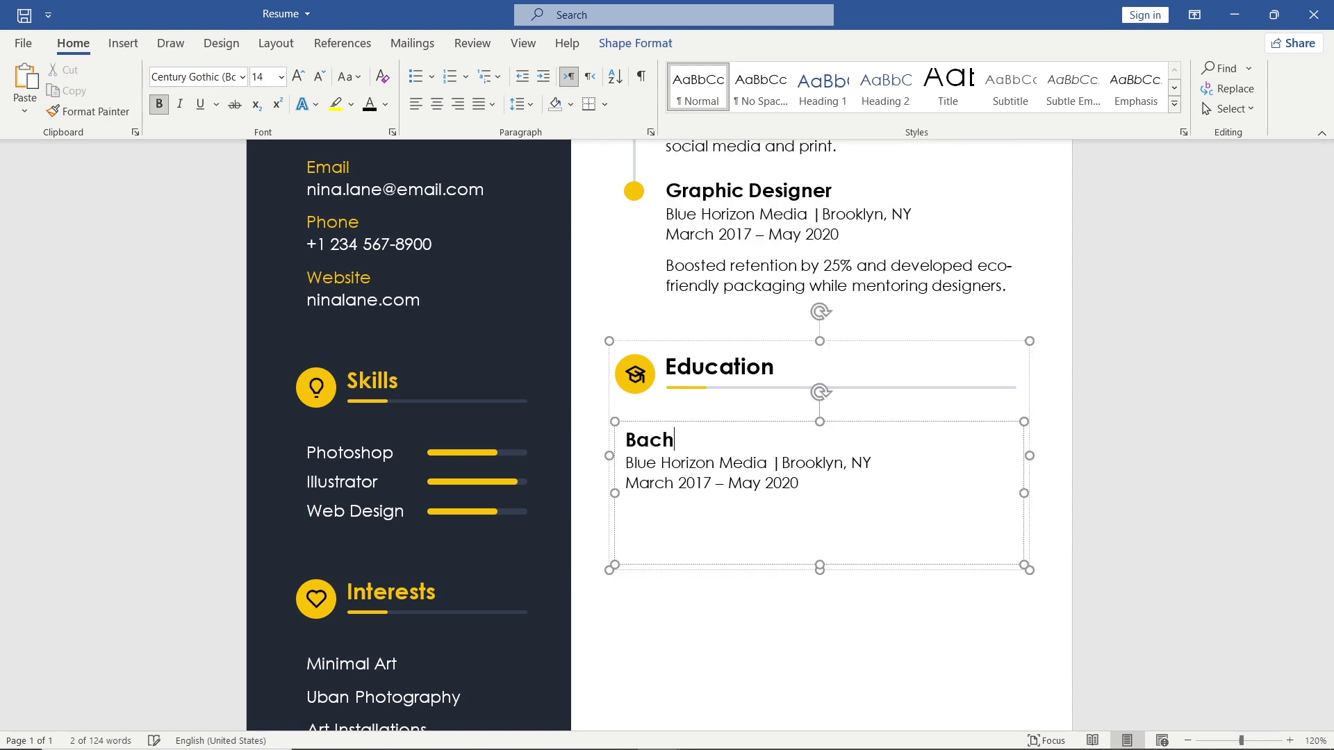
type("elor of Fine ")
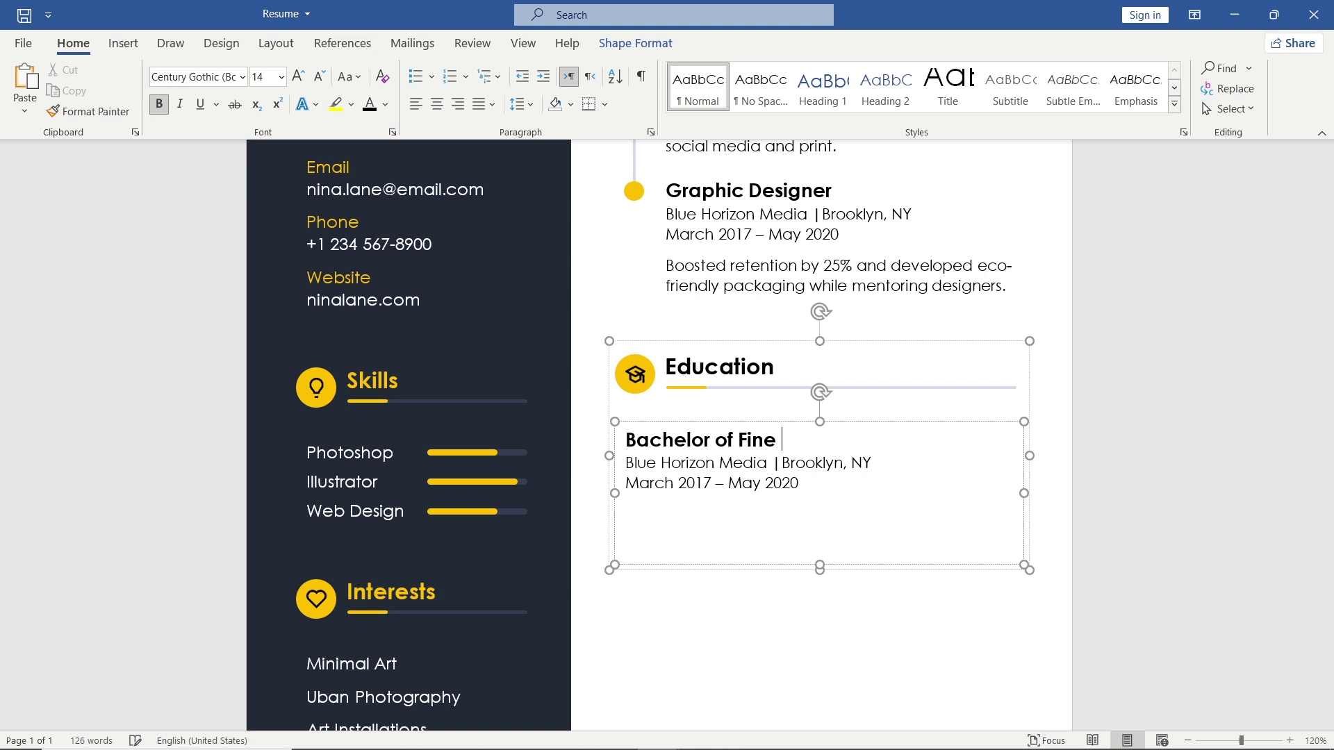
type("Arts in Graph")
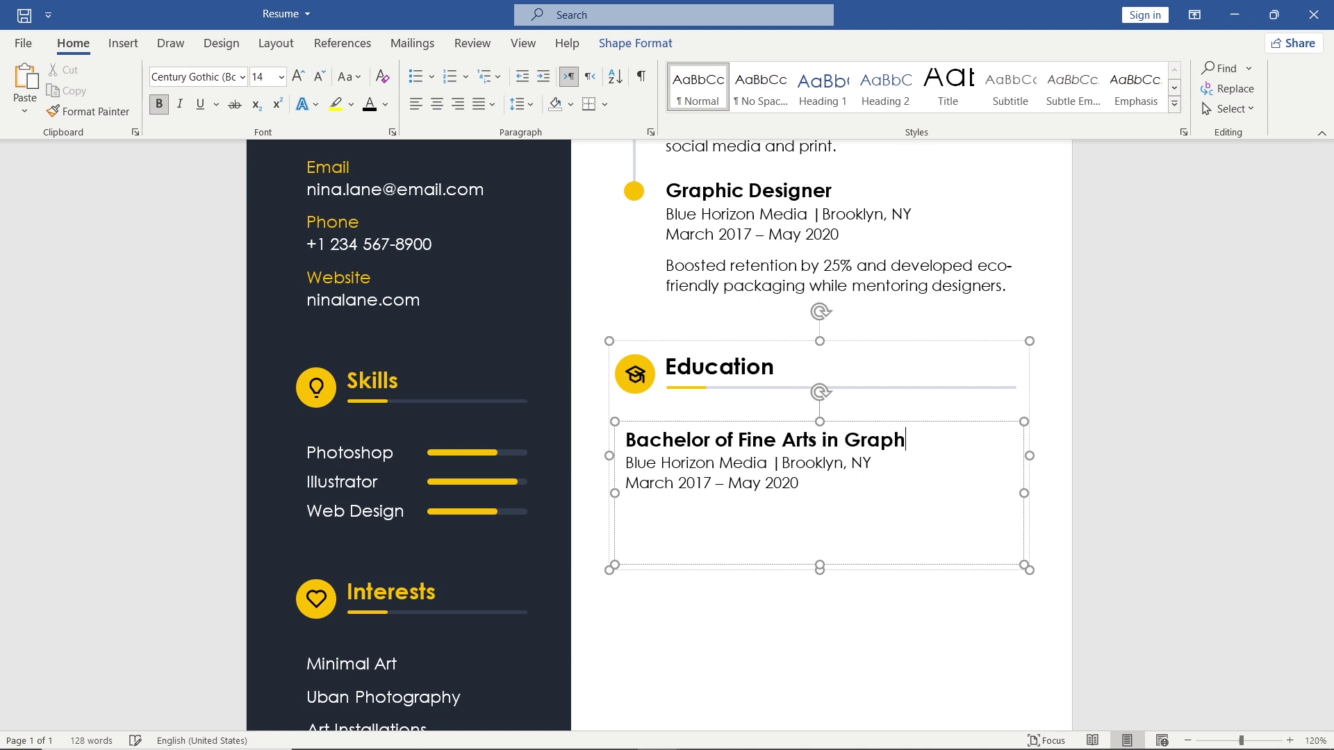
type("ic Design")
left_click_drag(767, 464, 625, 464)
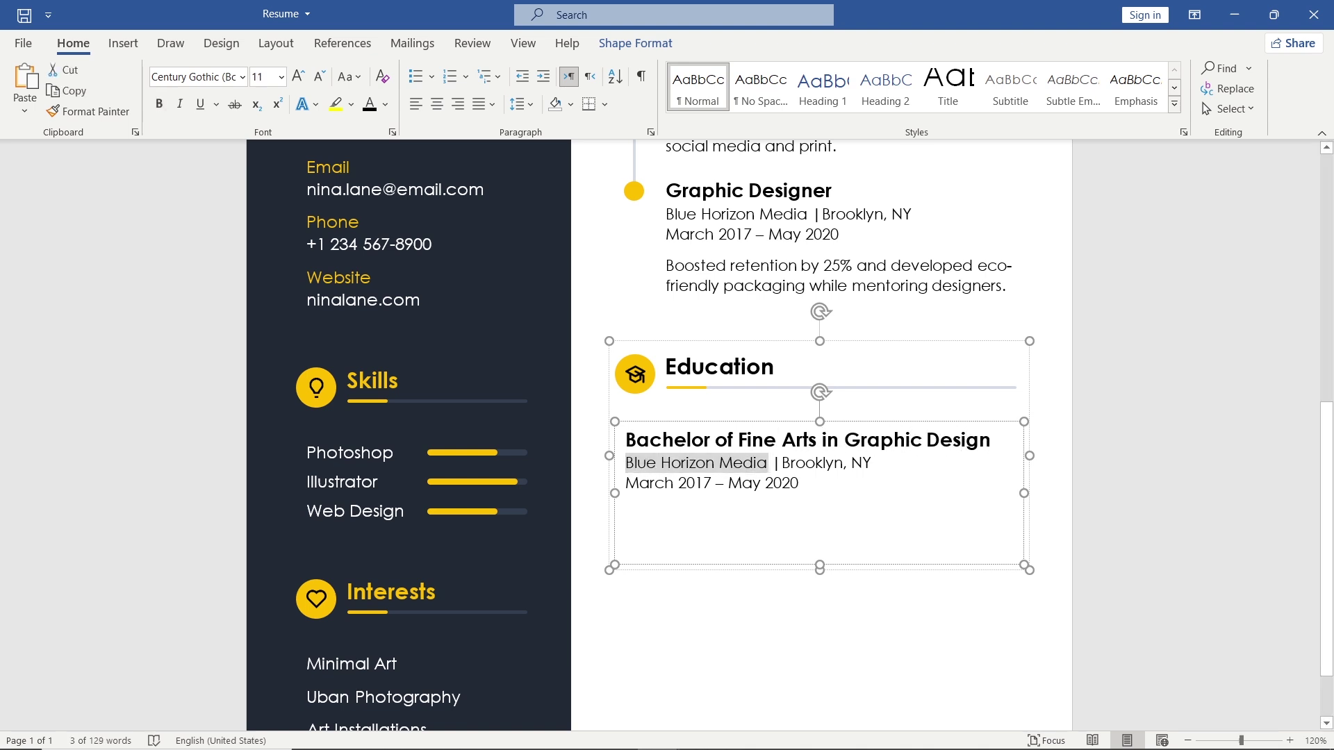
type("Parsons ")
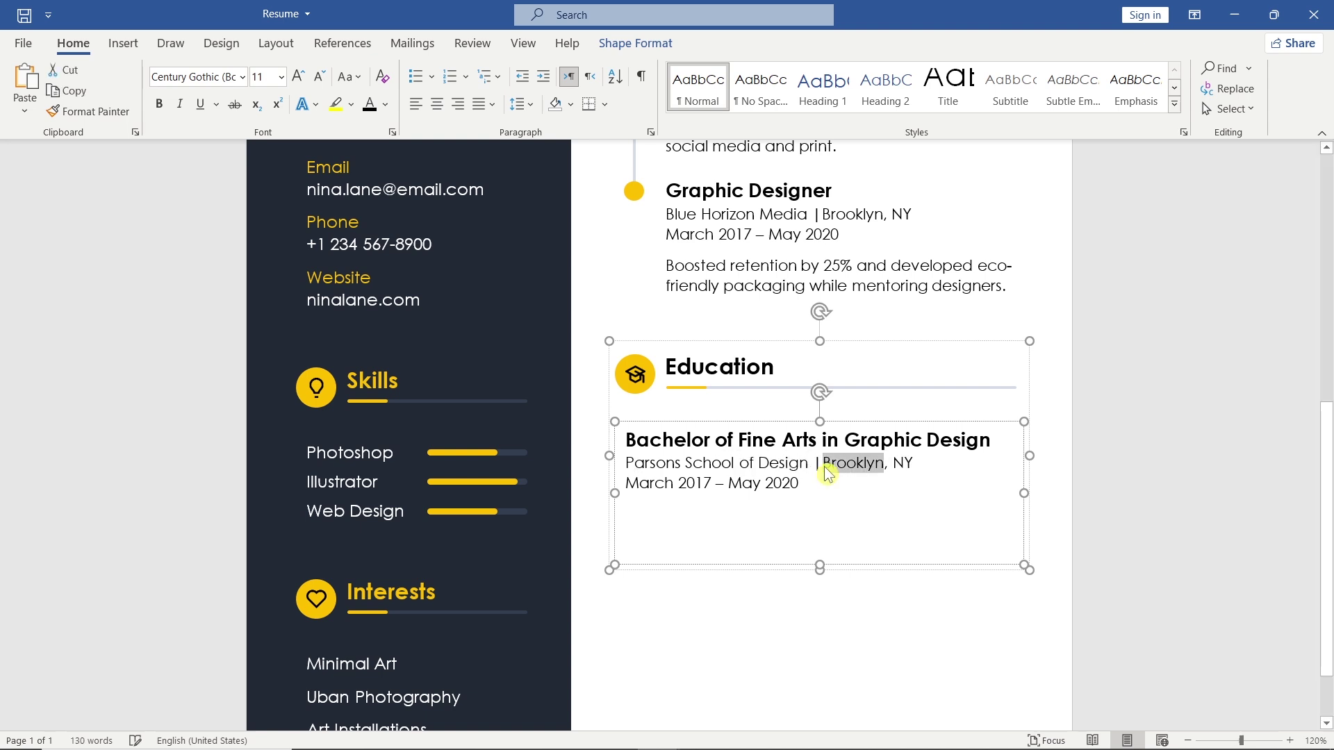
type("New Yo")
left_click_drag(799, 482, 625, 483)
type("Graduation: 2017")
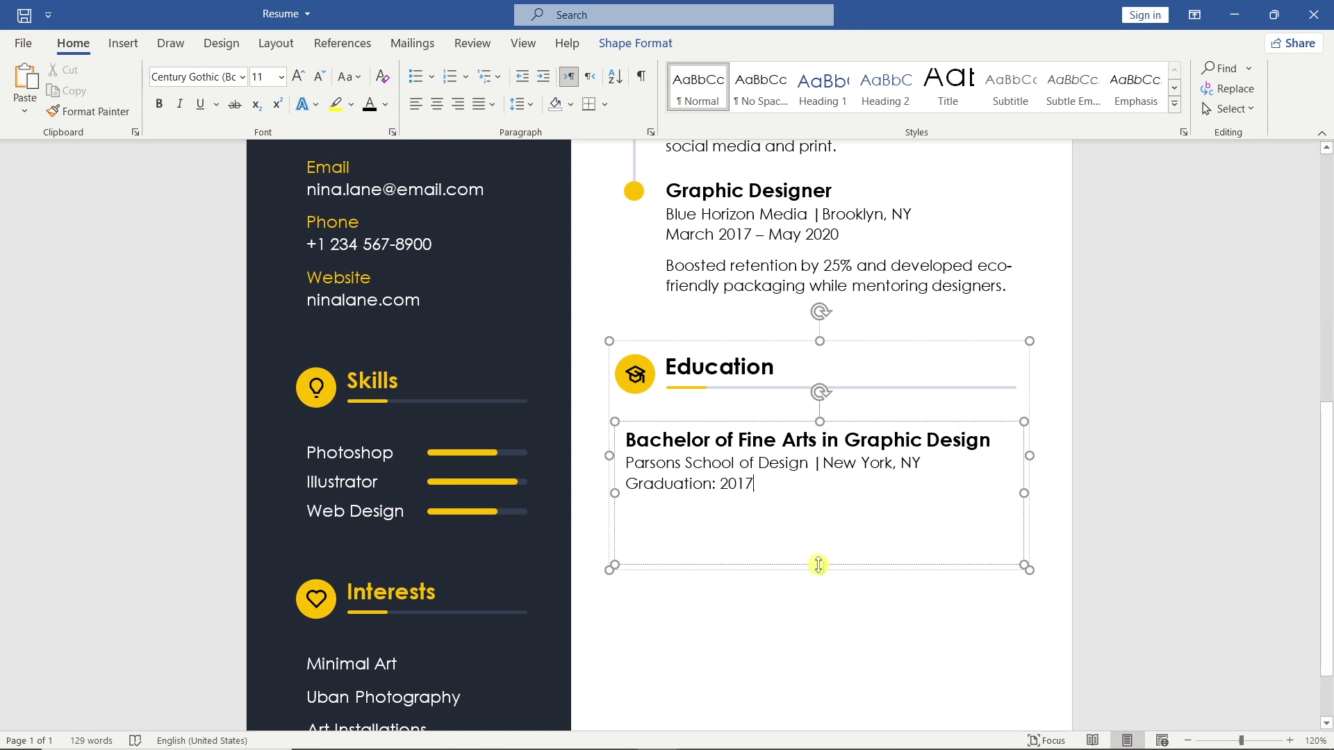
left_click_drag(818, 565, 819, 499)
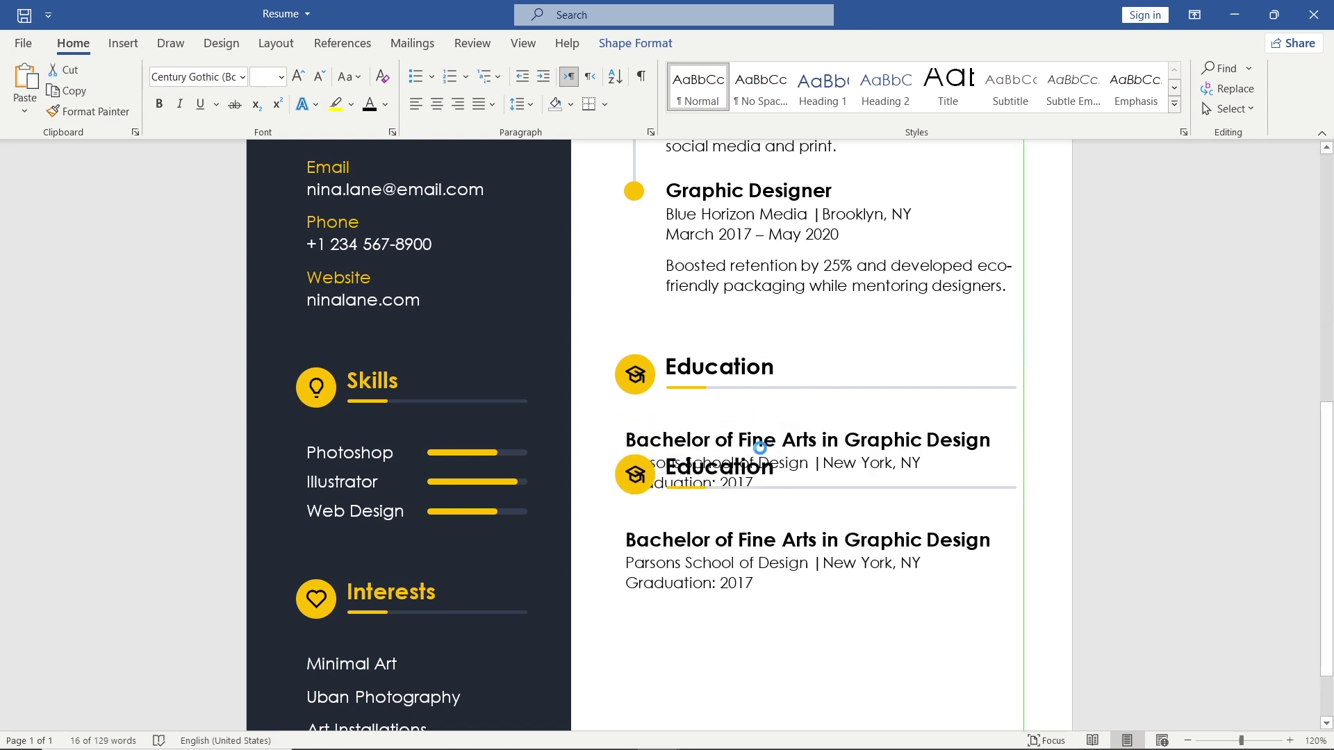
left_click_drag(759, 343, 764, 531)
Replace the graduation cap with the portfolio icon and rename the heading to Portfolio
left_click(639, 486)
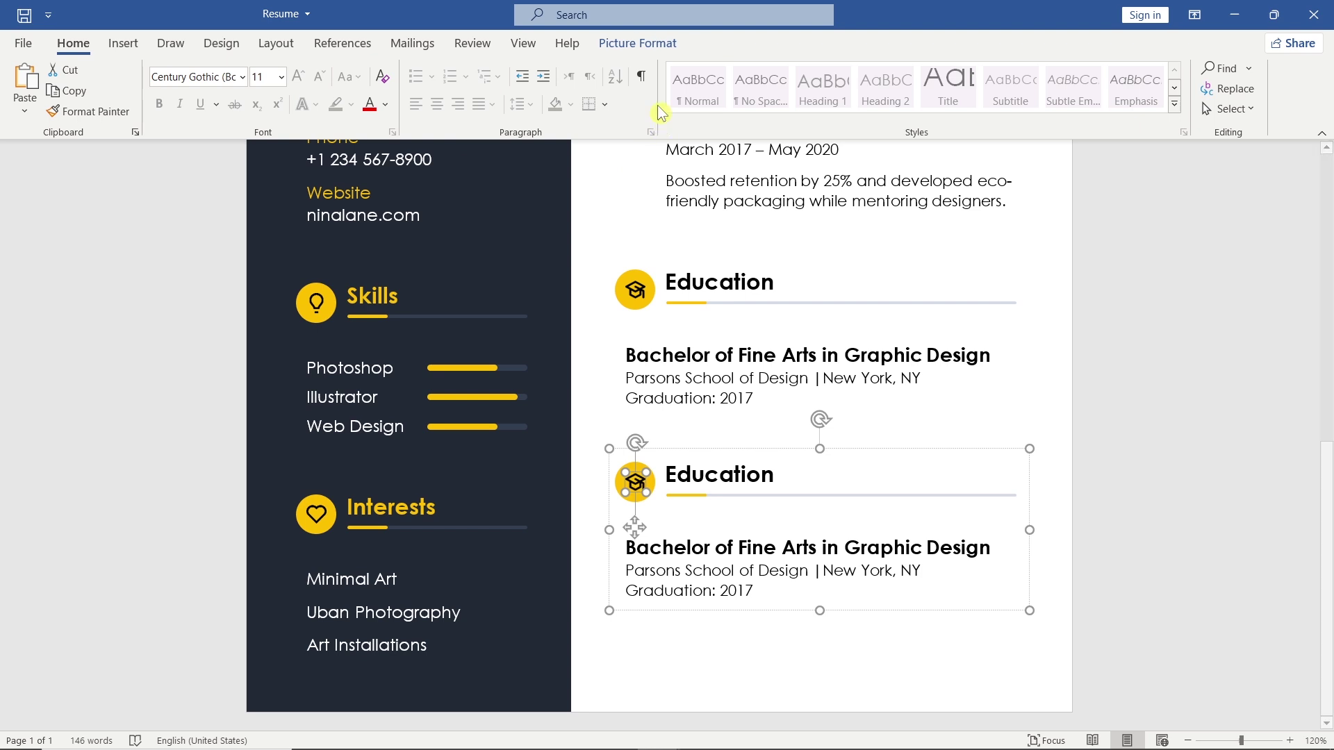
left_click(643, 44)
left_click(327, 92)
left_click(306, 114)
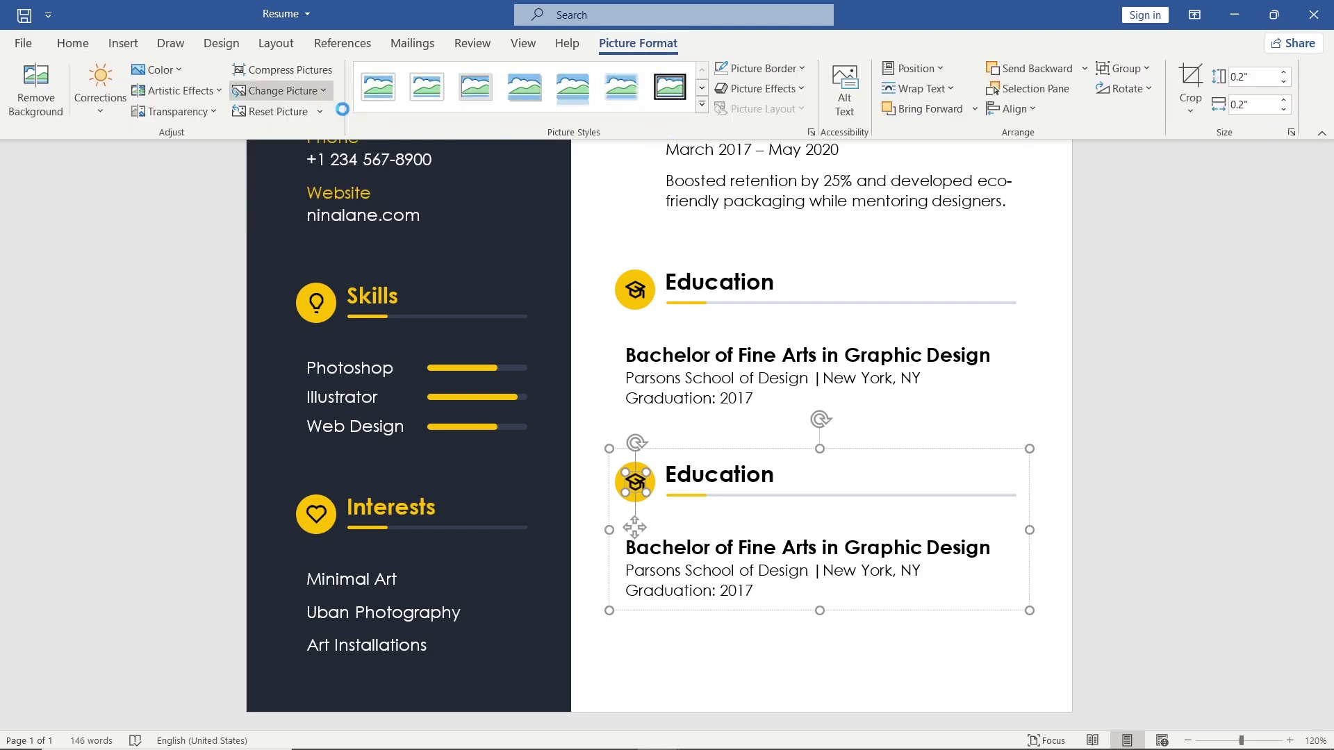
left_click(251, 167)
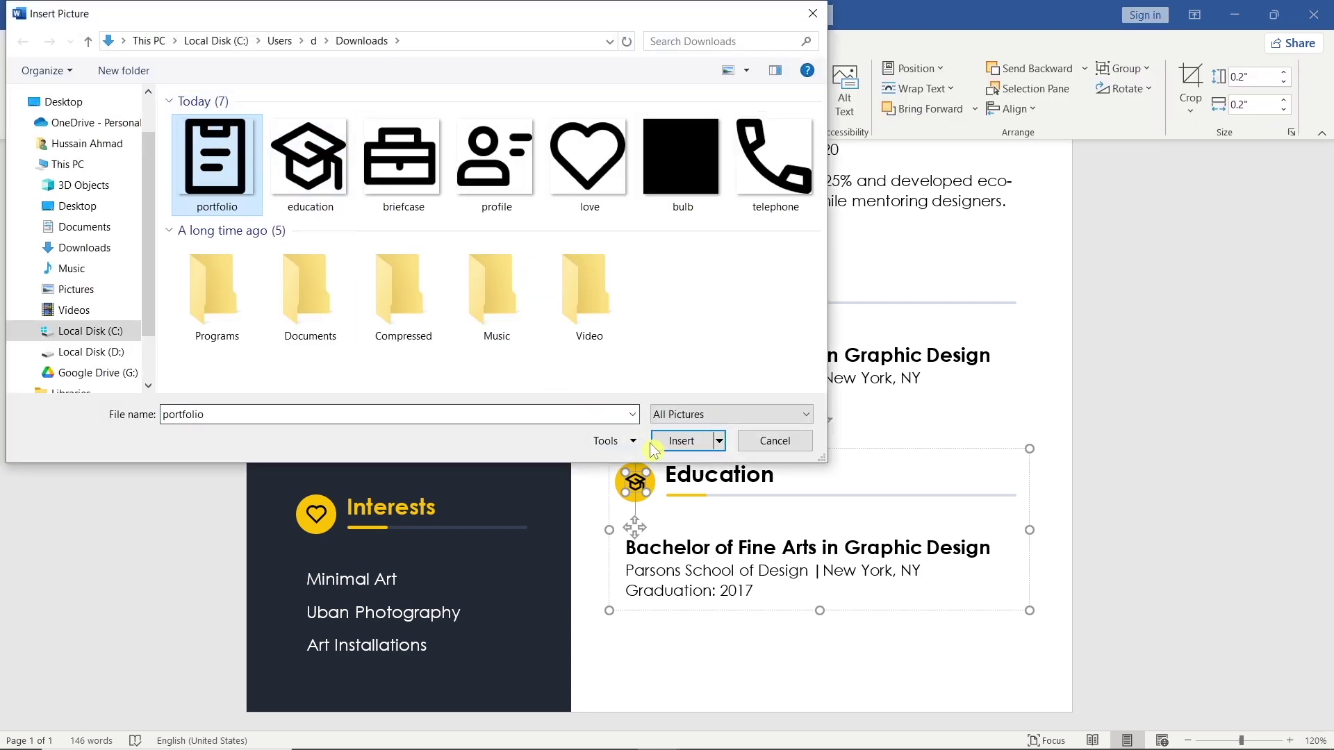
left_click(681, 440)
double_click(677, 459)
type("Portfolio")
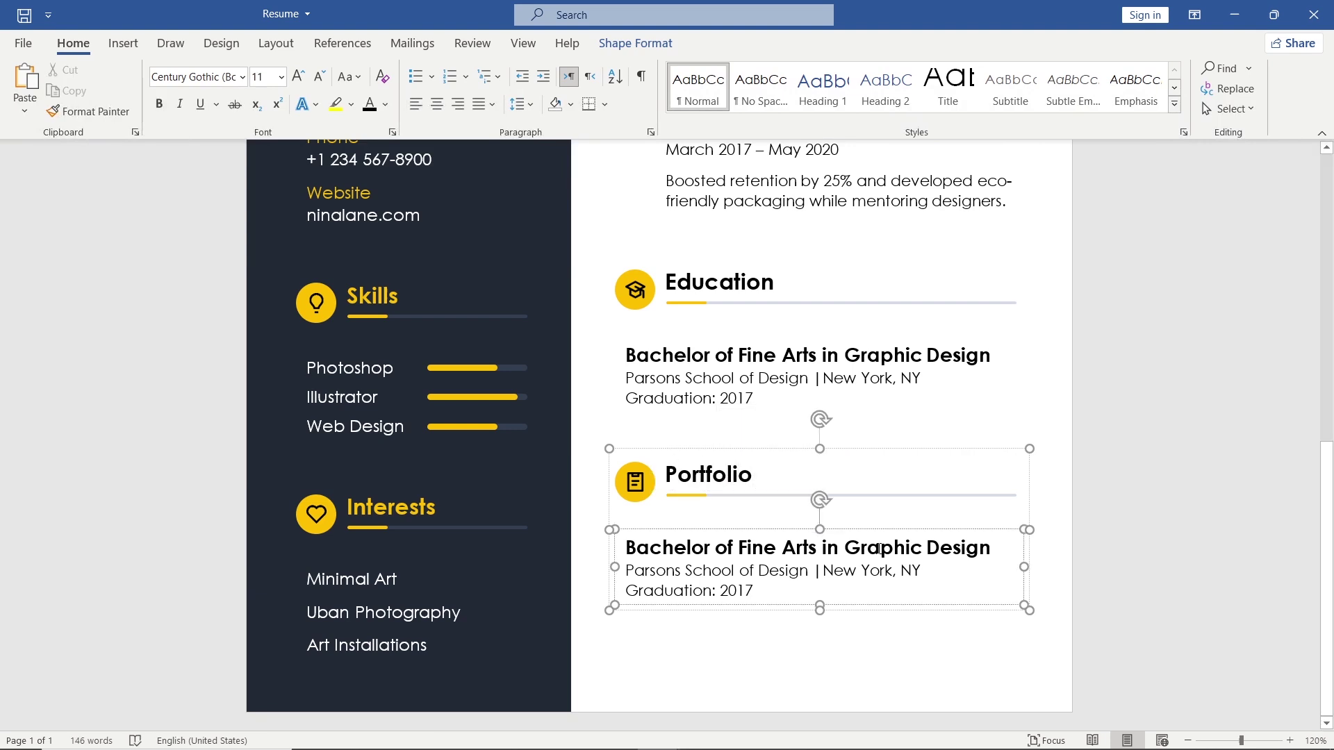
Clear the old education lines, enlarge the box, and paste the two project descriptions as plain text
left_click_drag(992, 549, 625, 548)
key("BackSpace")
left_click_drag(764, 566, 629, 553)
key("BackSpace")
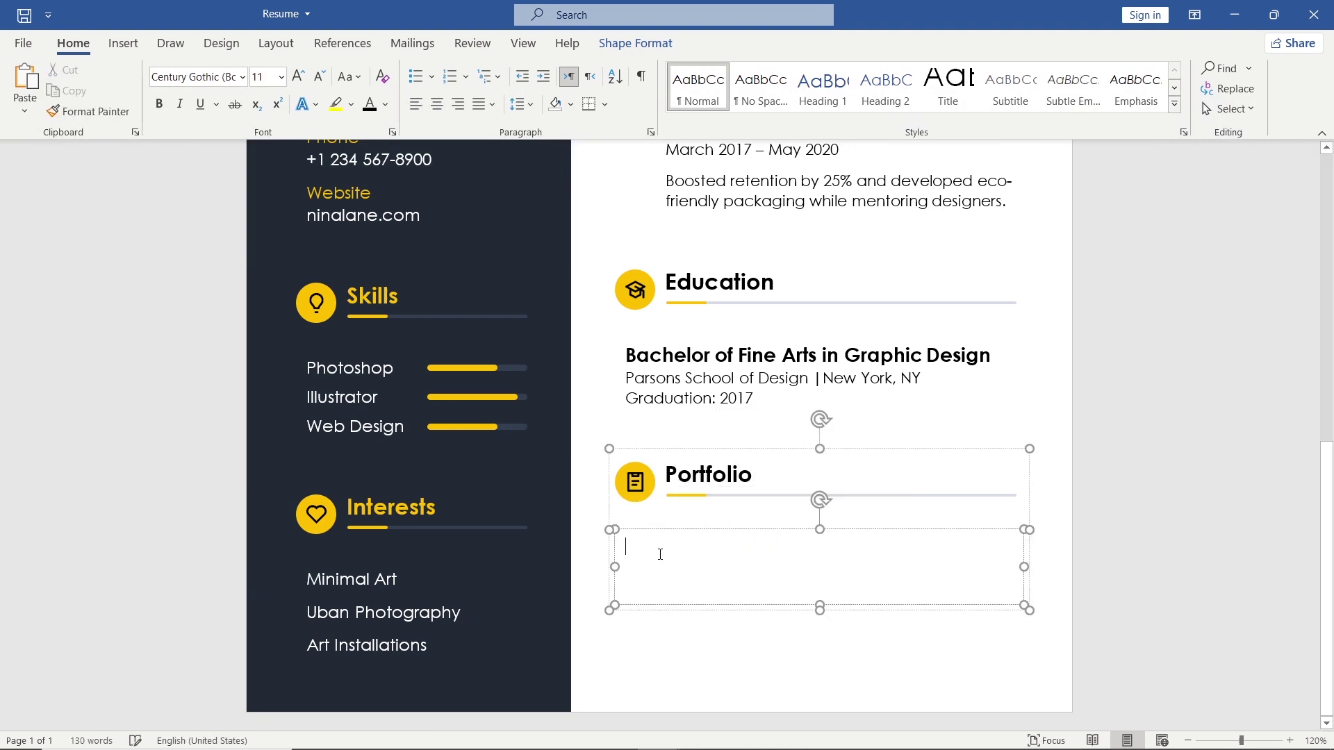
left_click_drag(818, 601, 821, 683)
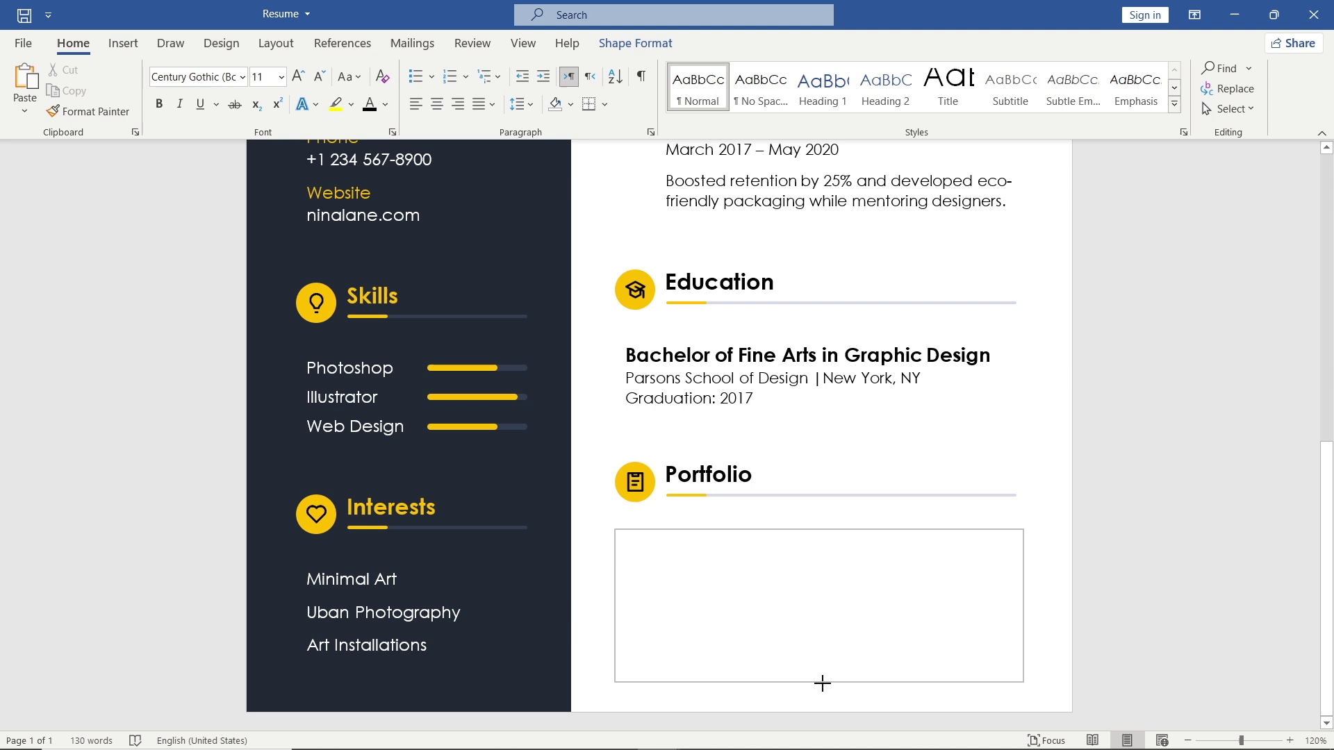
right_click(658, 549)
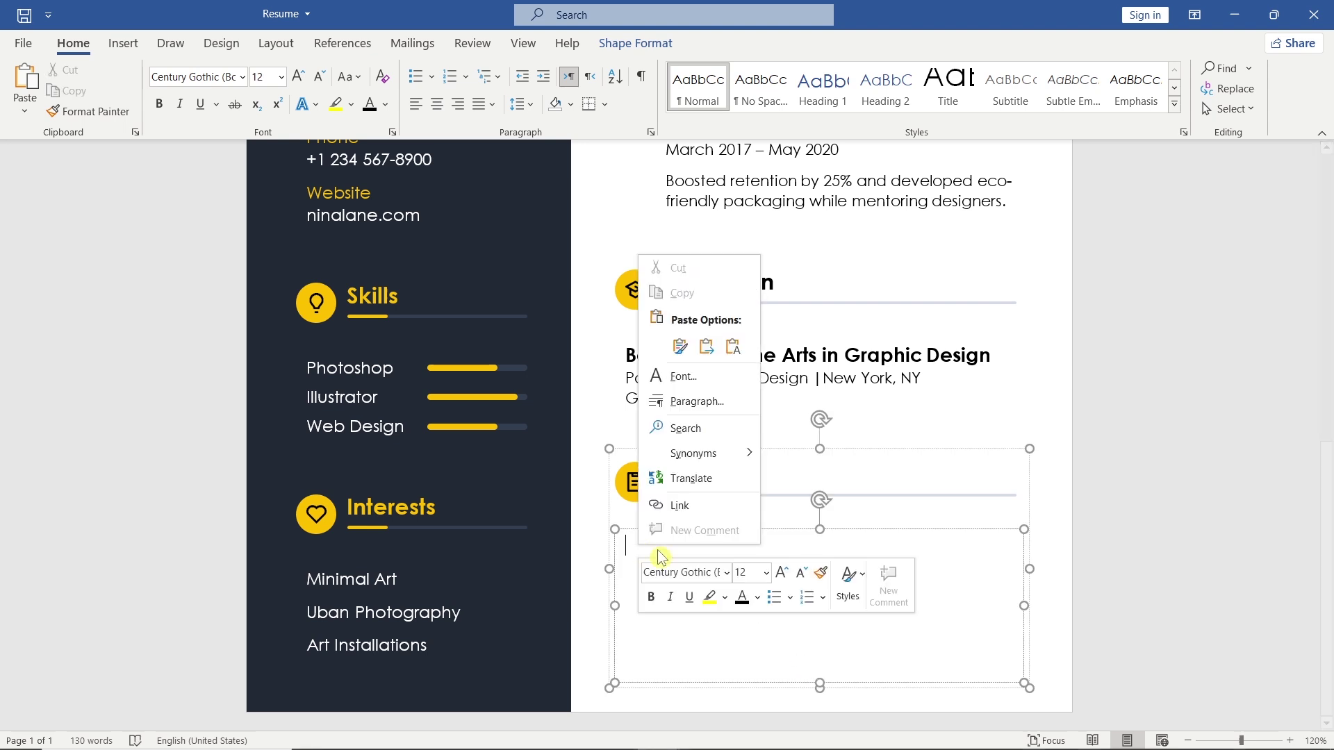
left_click(733, 347)
left_click(740, 611)
key("BackSpace")
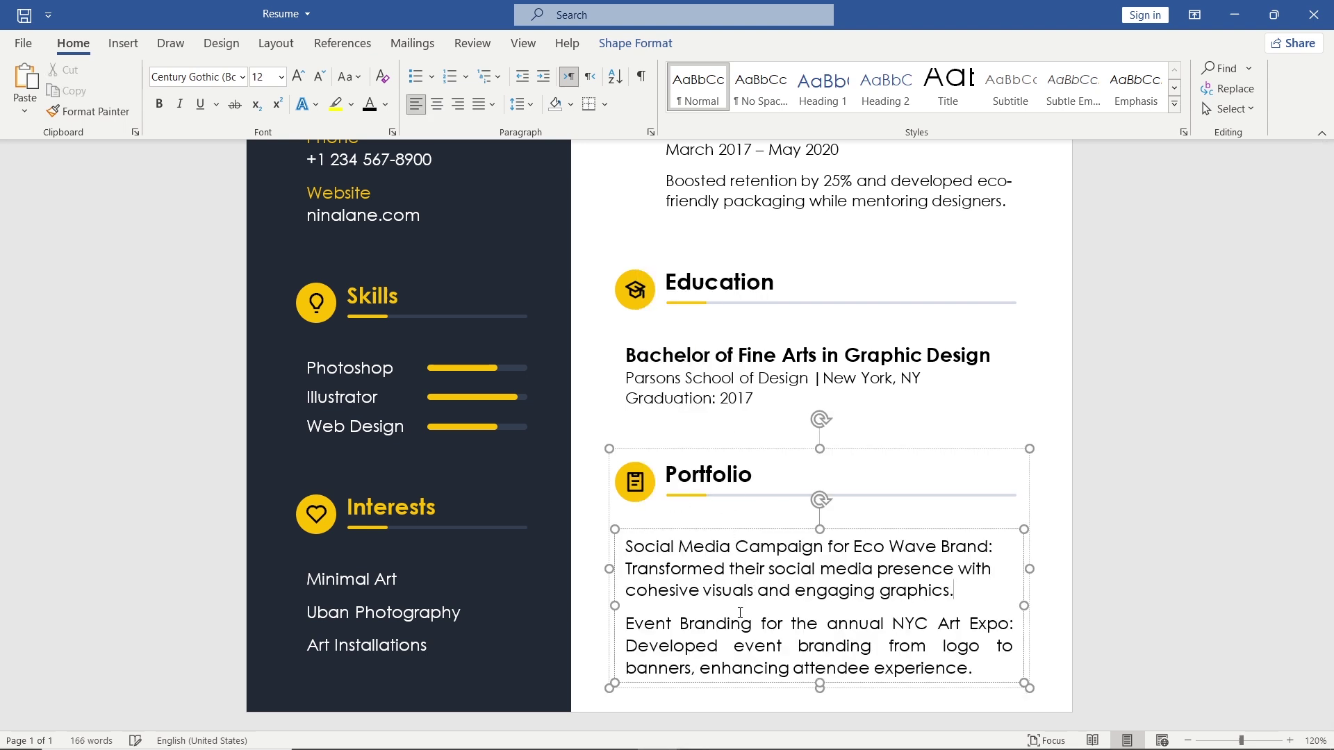
Set the portfolio text to 11 pt, bold Social Media Campaign and italicise its description
left_click_drag(625, 547, 988, 669)
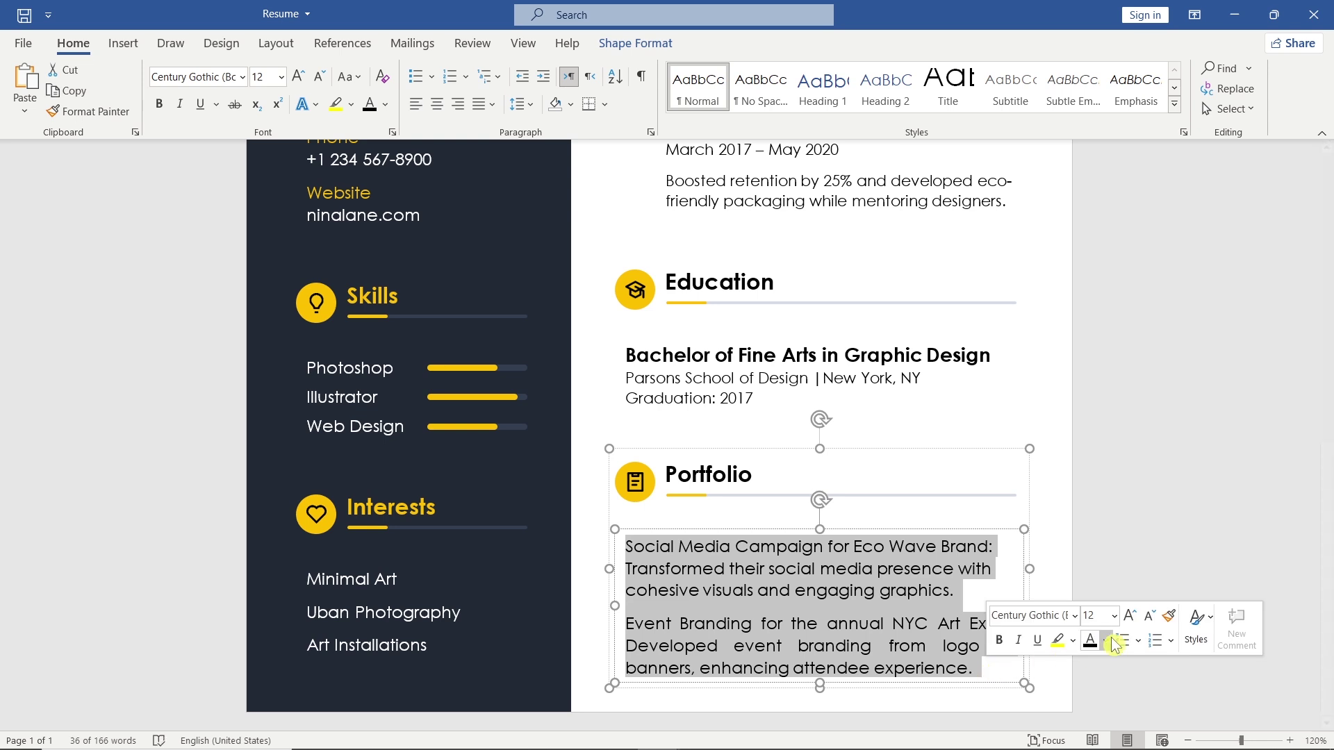
left_click(1148, 620)
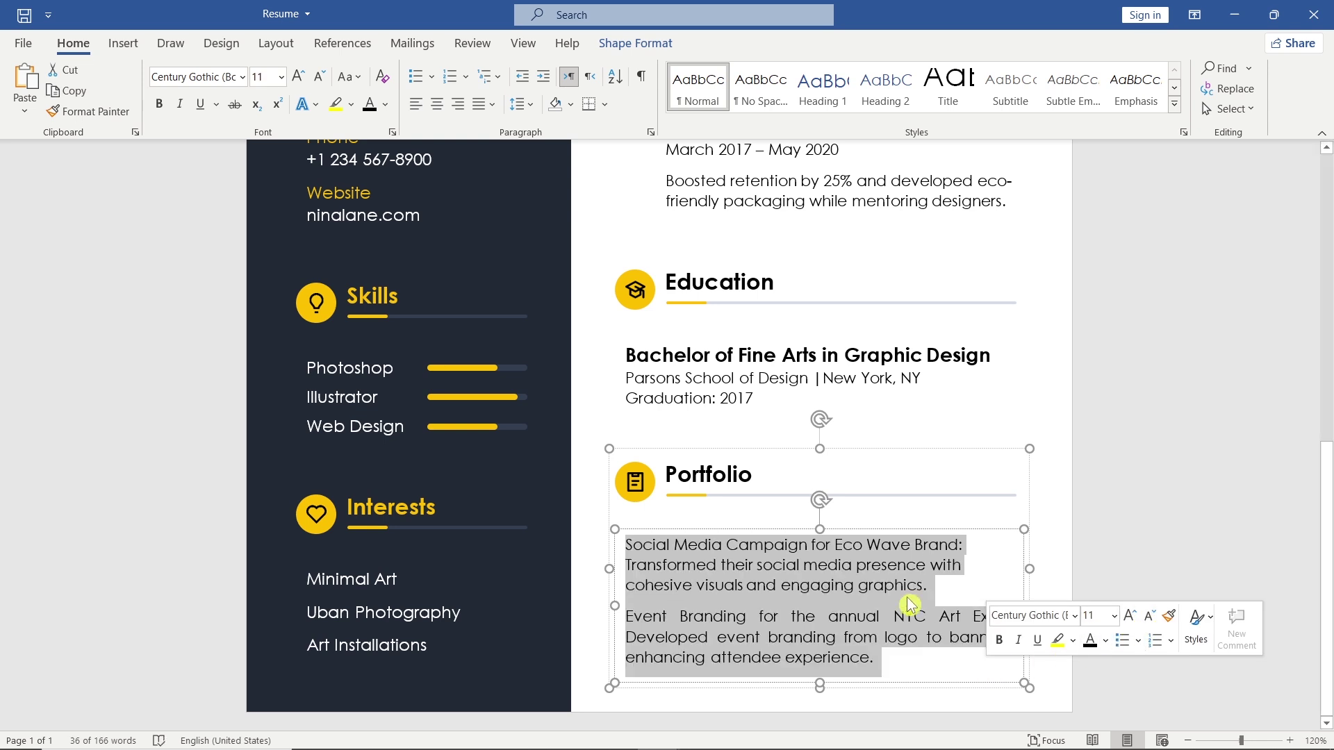
left_click(770, 544)
left_click_drag(809, 545, 625, 545)
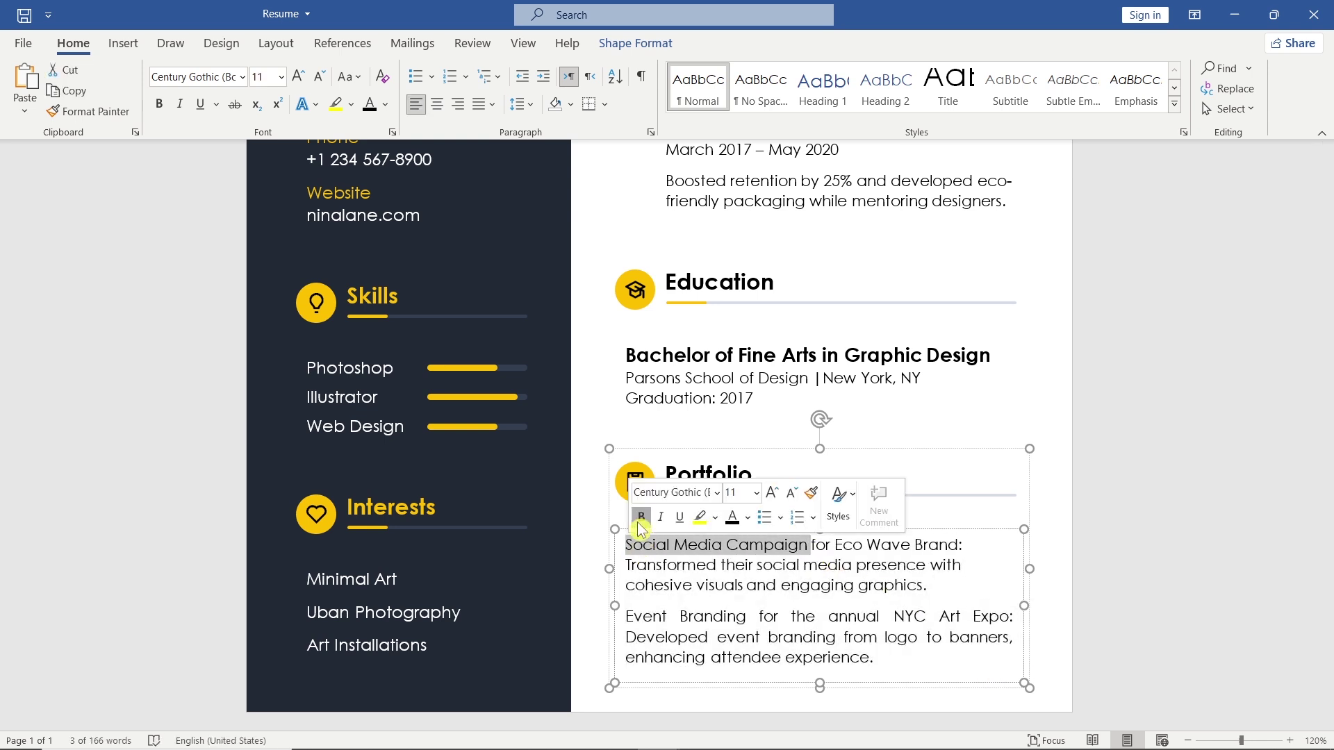
left_click(637, 527)
left_click_drag(943, 585, 625, 565)
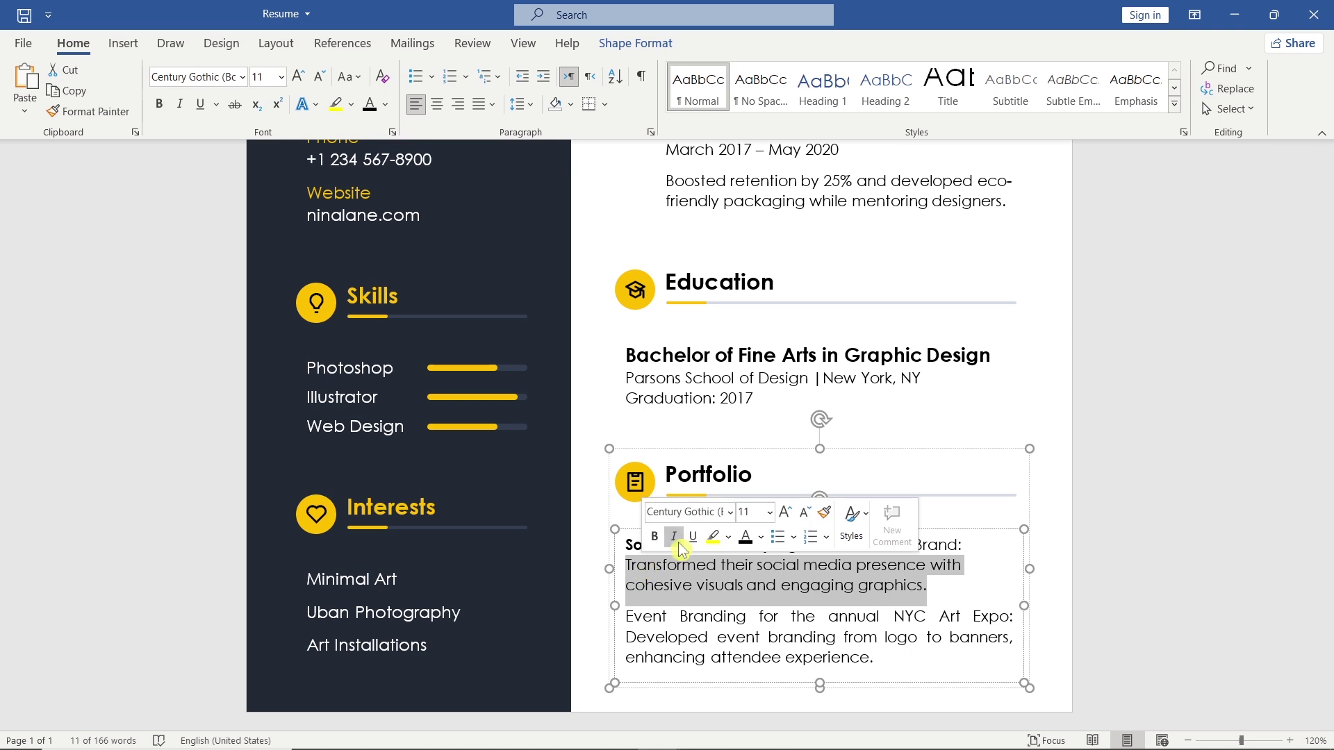
left_click(674, 540)
Bold Event Branding, italicise its description, and nudge the Portfolio section slightly up
left_click_drag(757, 616, 625, 616)
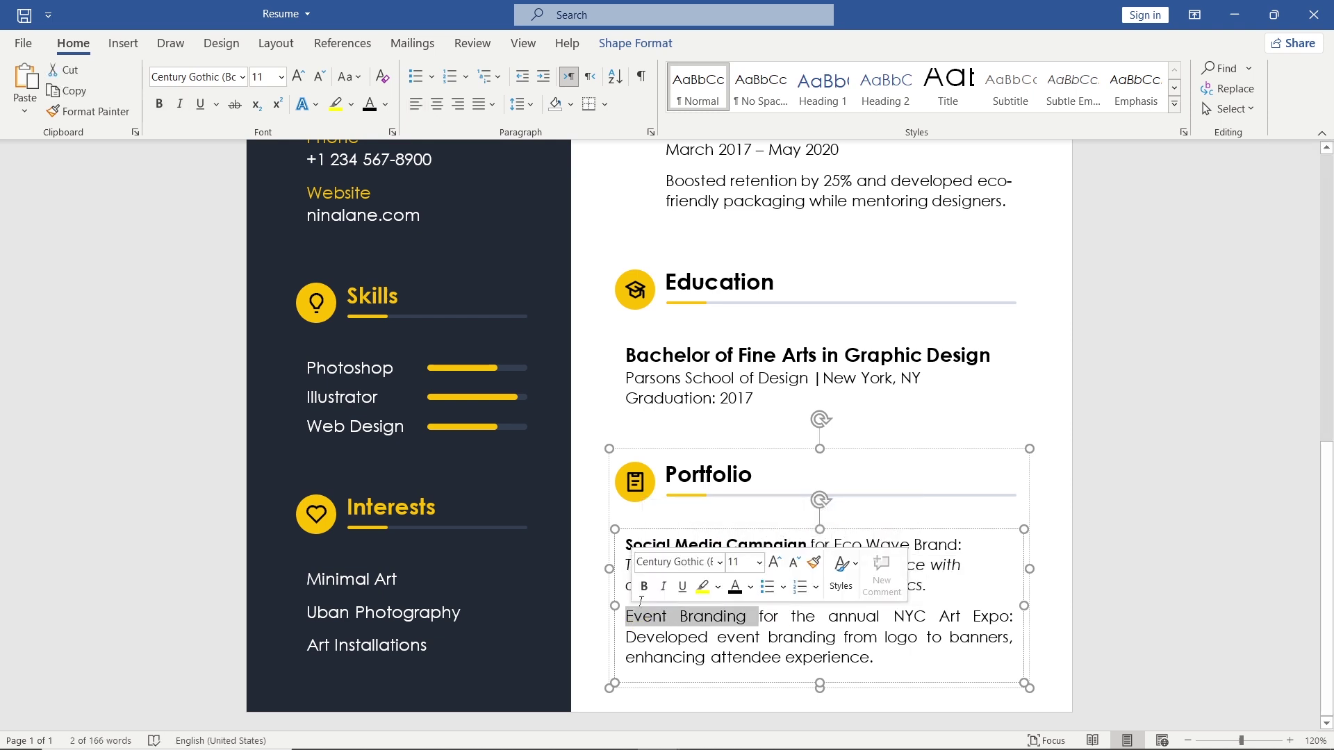
left_click(644, 587)
left_click_drag(873, 657, 625, 637)
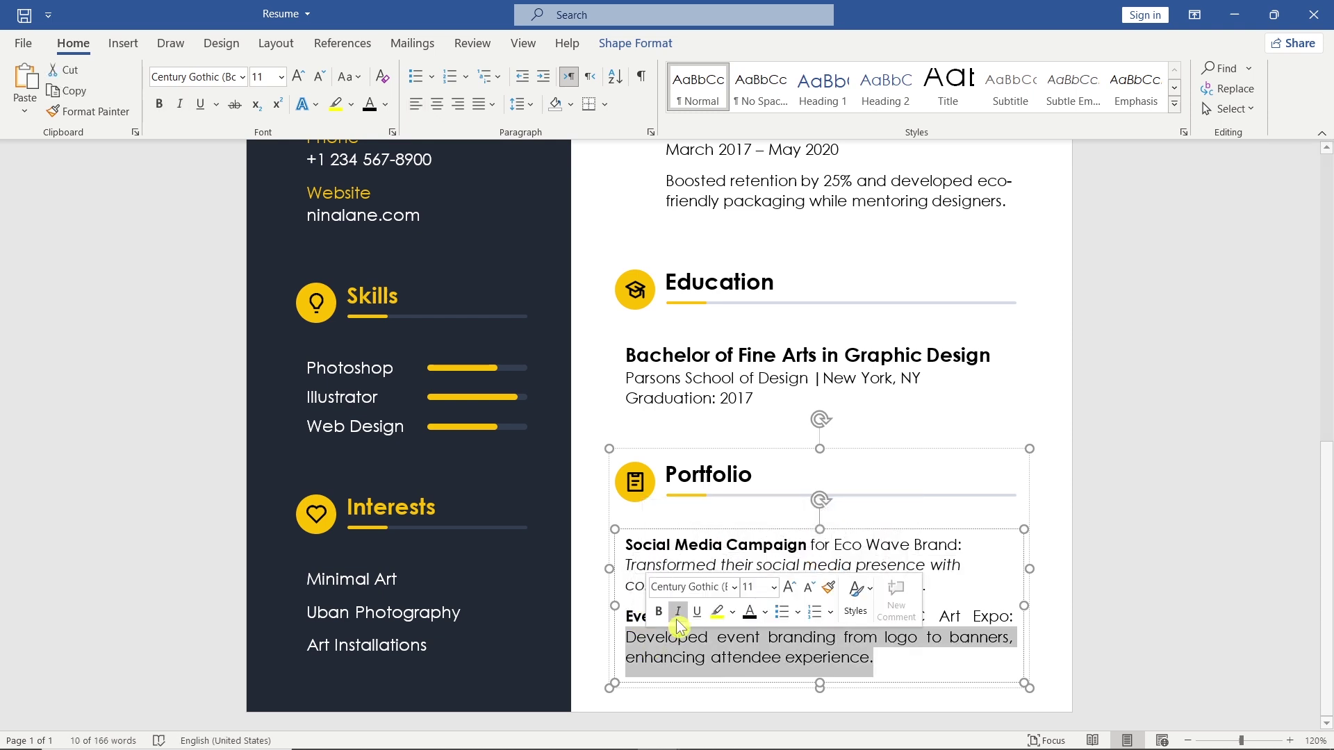
left_click(677, 611)
left_click(824, 676)
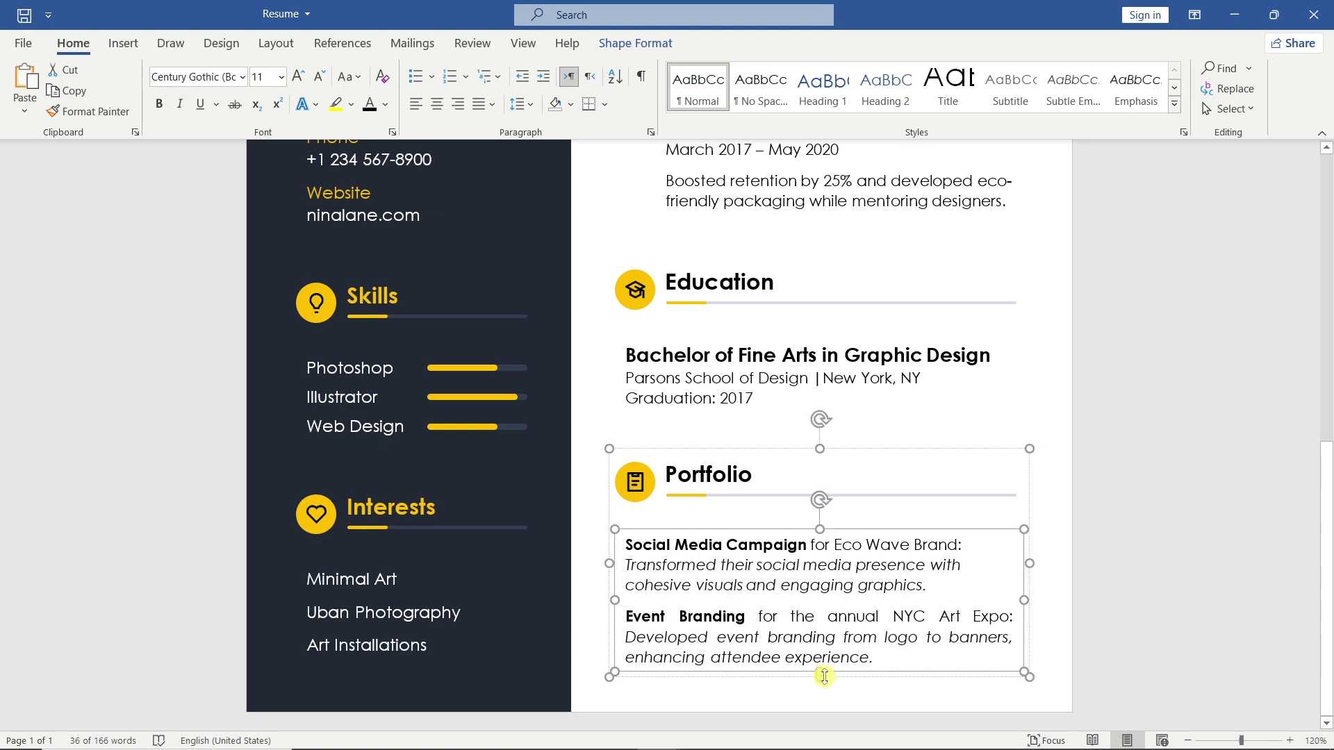
left_click_drag(744, 448, 744, 438)
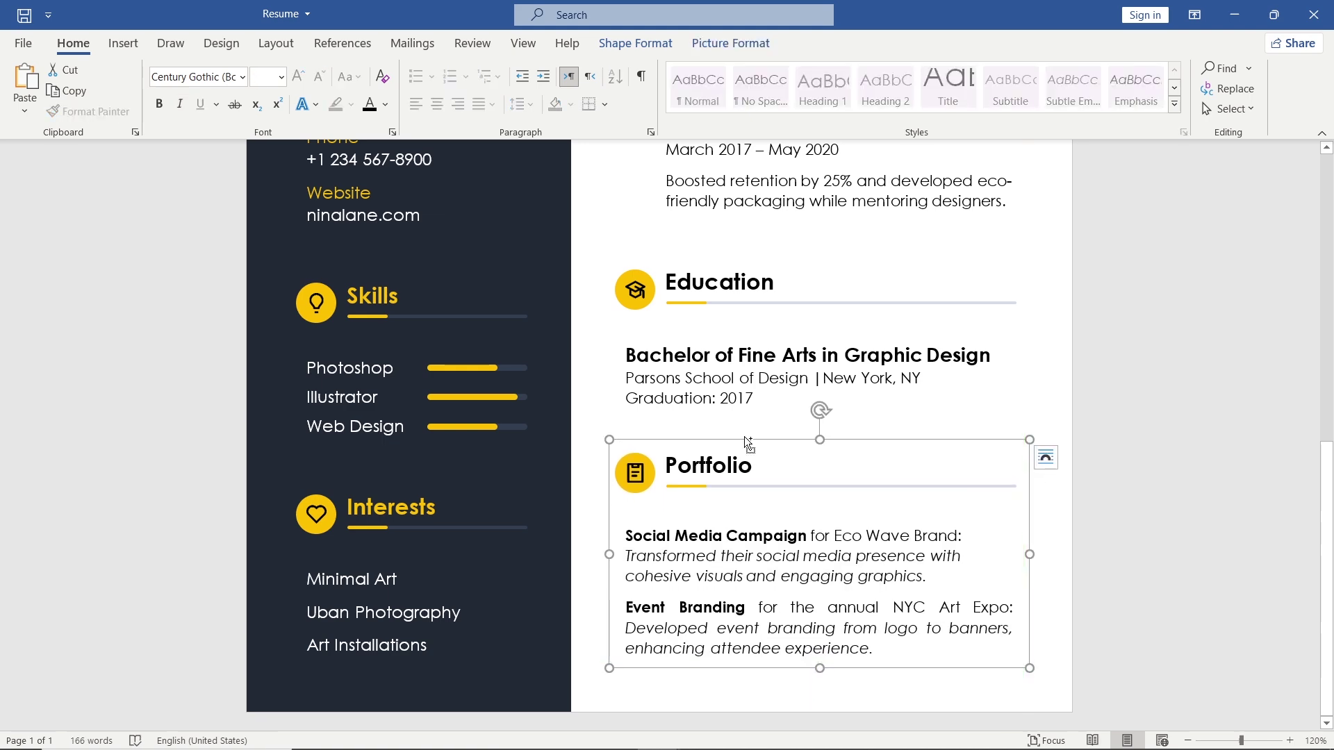
Select the right-column section groups and use Distribute Vertically to space them evenly
scroll(744, 436, "down", 7, "ctrl")
left_click(725, 517, "shift")
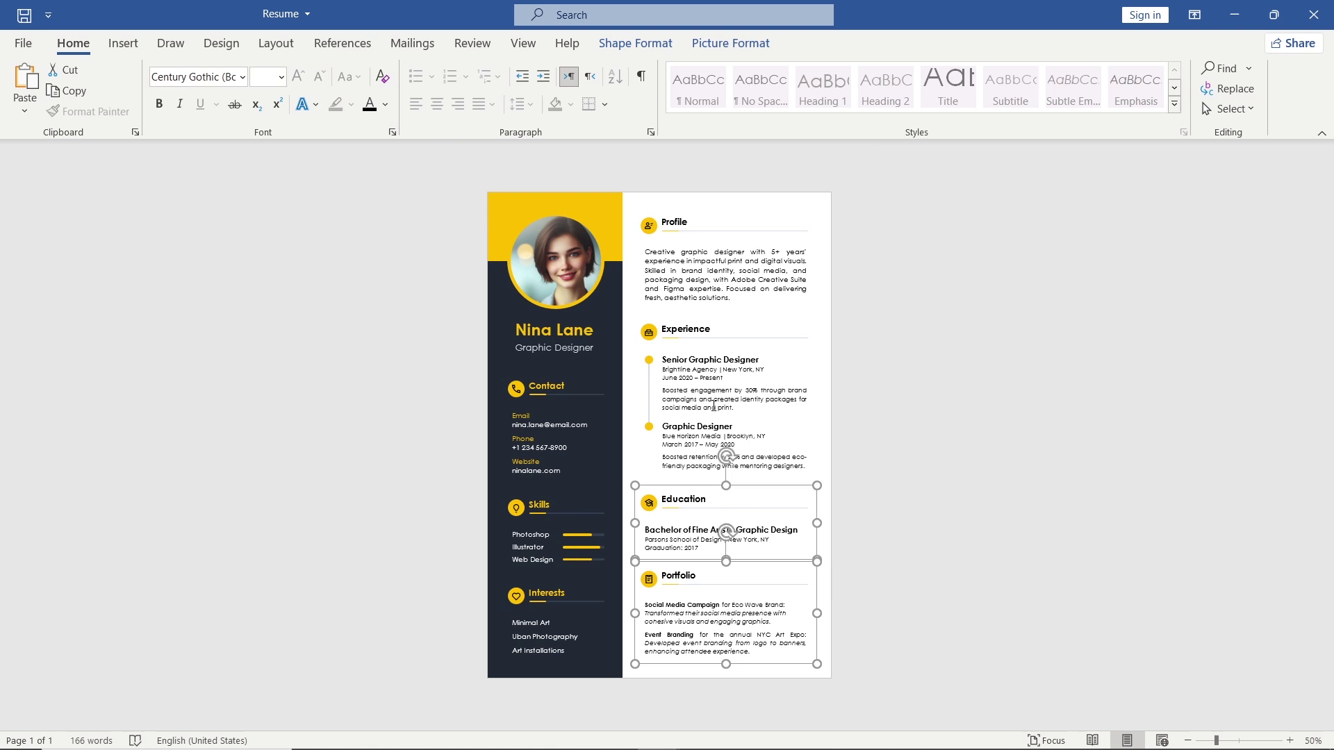
left_click(714, 402, "shift")
left_click(635, 43)
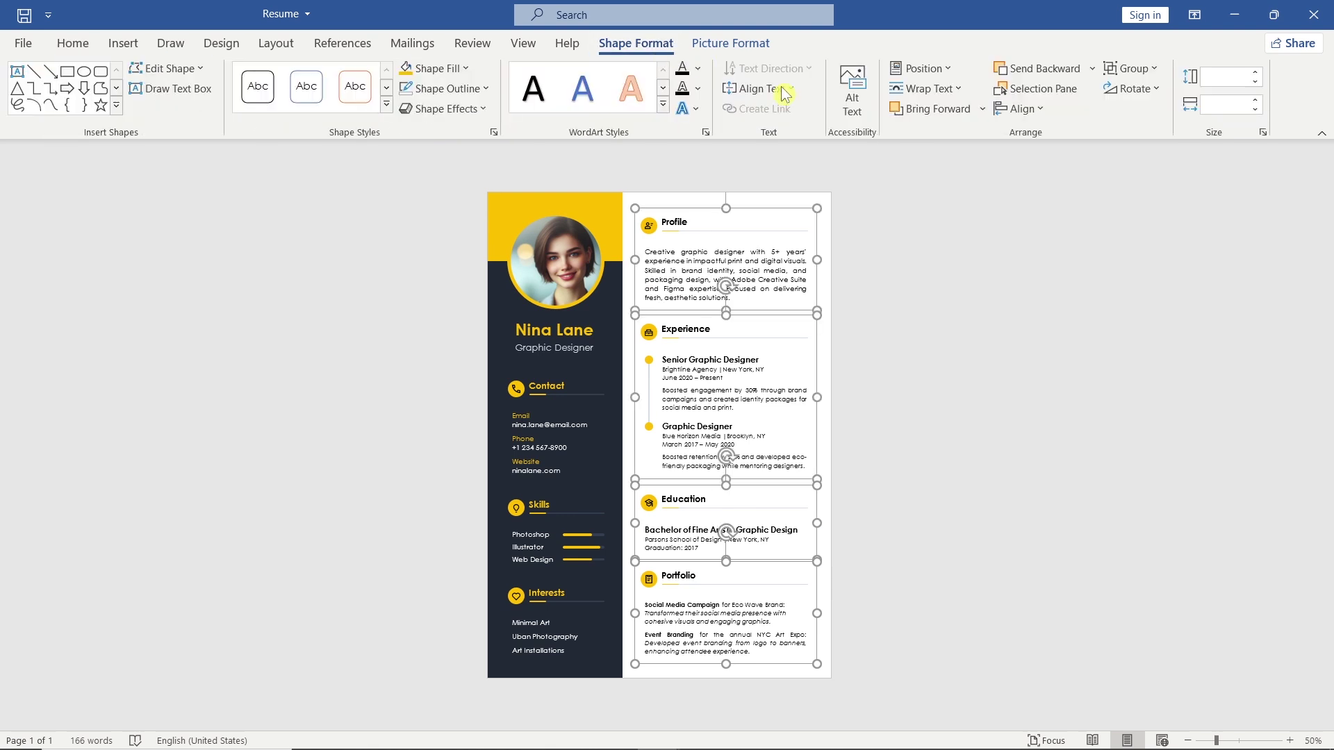
left_click(1042, 110)
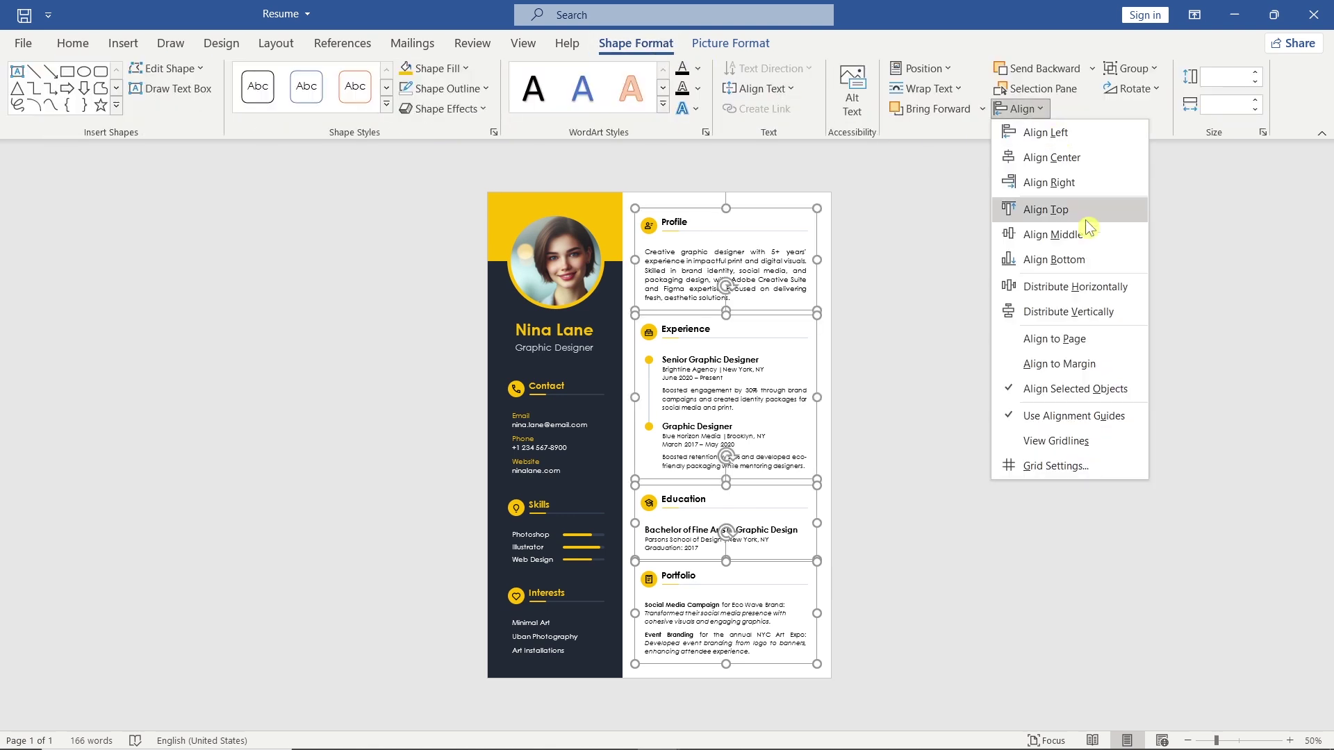
left_click(1134, 312)
left_click(1132, 321)
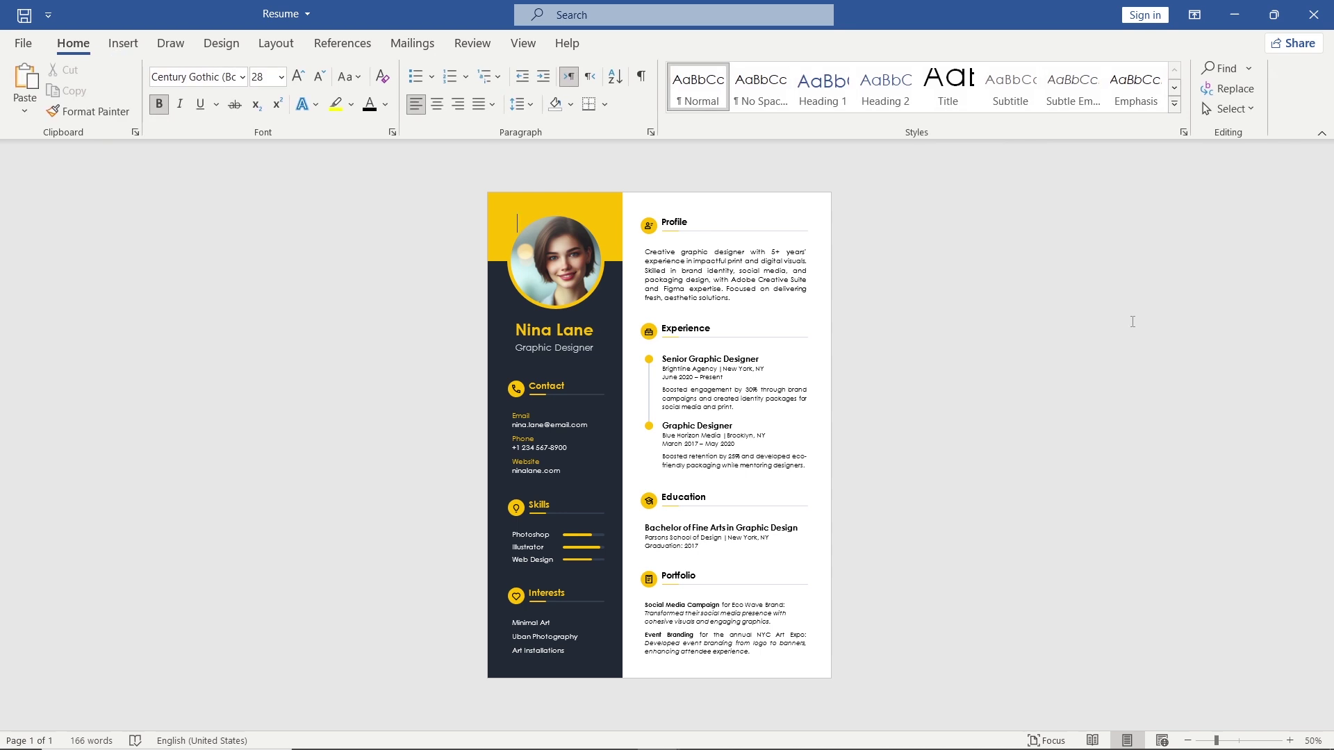
left_click(221, 43)
left_click(27, 94)
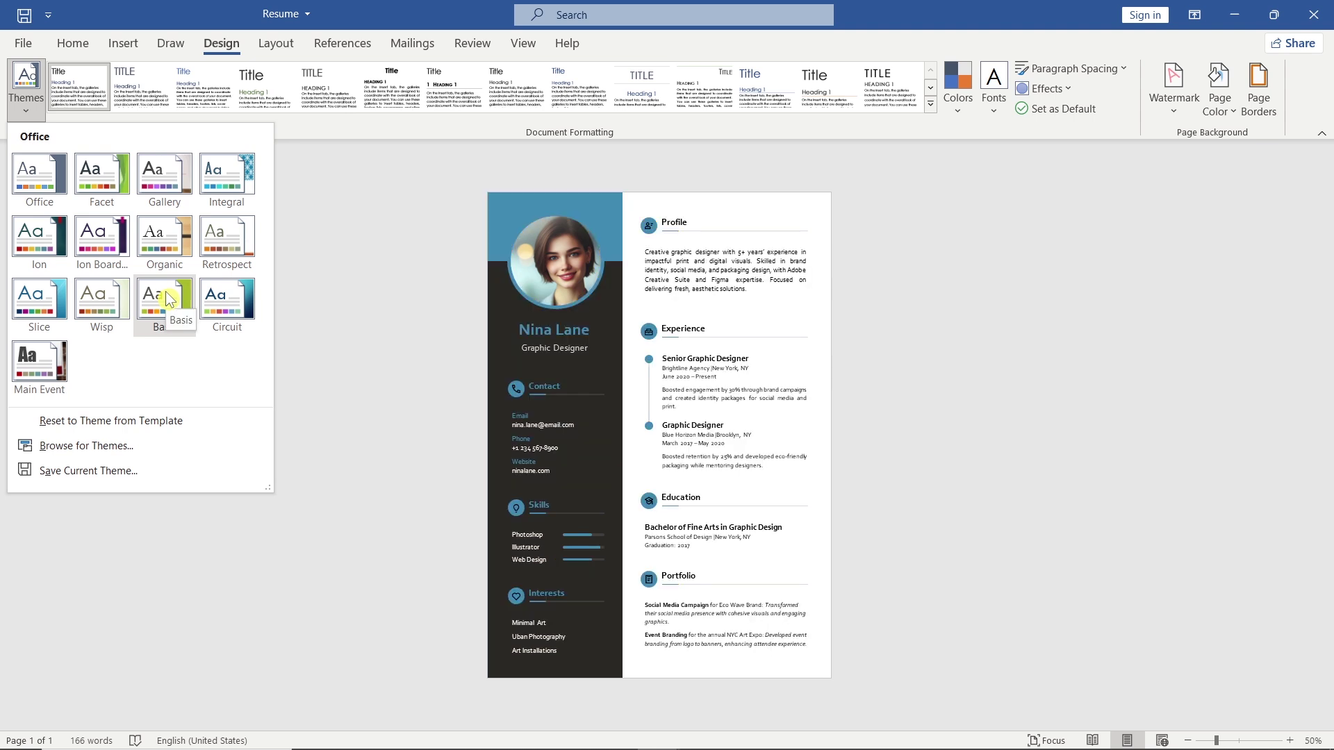
left_click(820, 173)
left_click(958, 87)
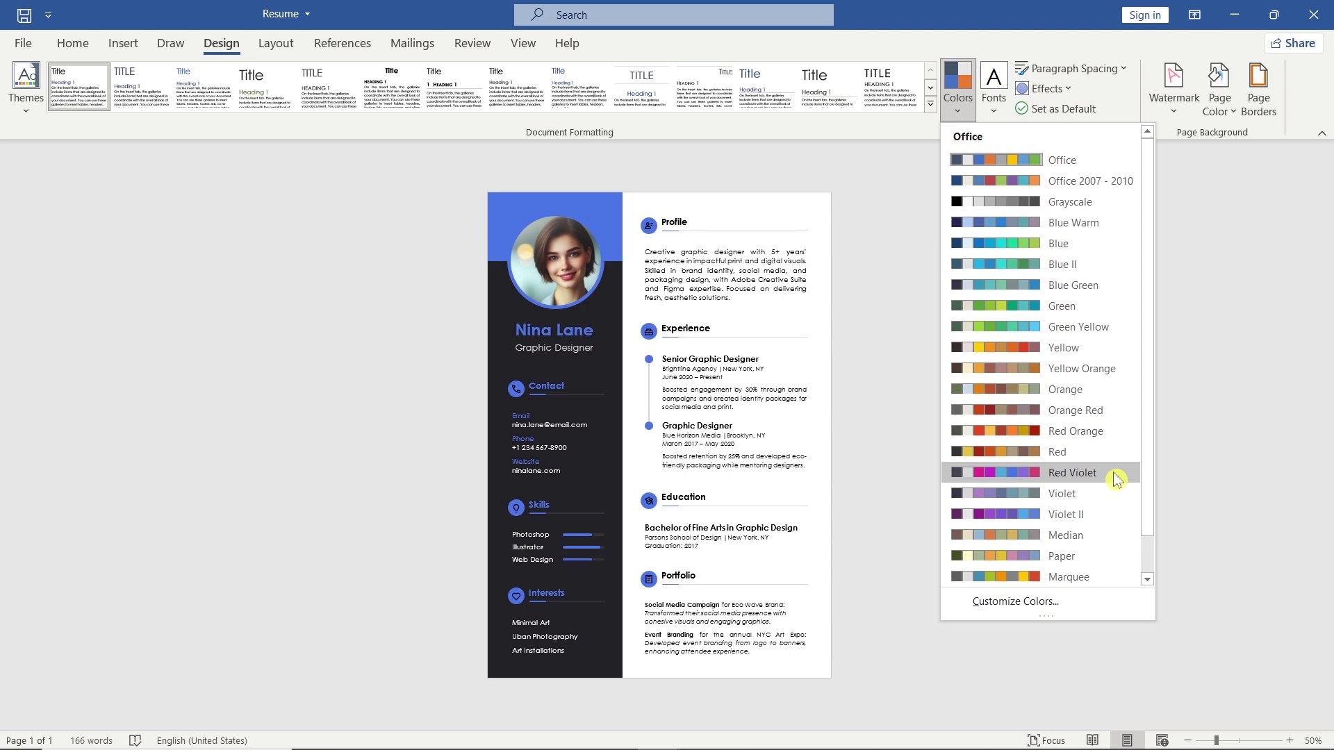
left_click(1101, 452)
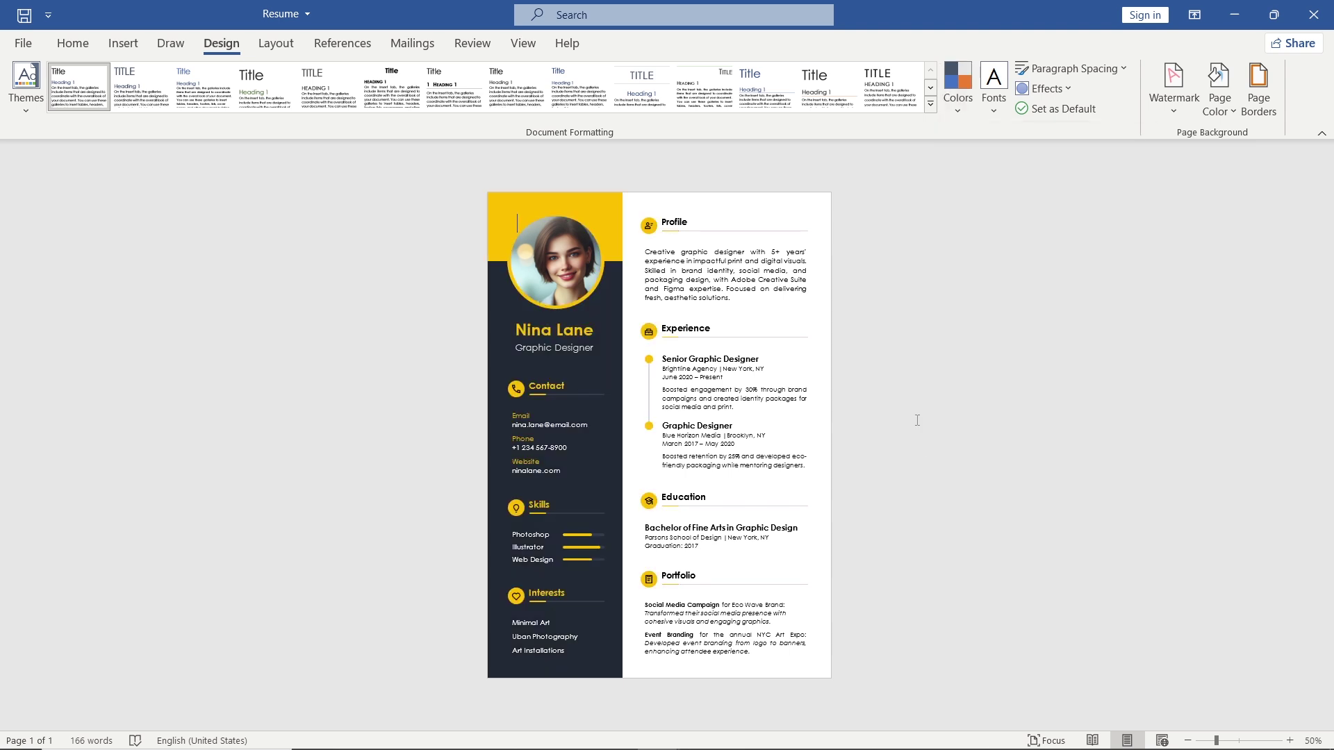